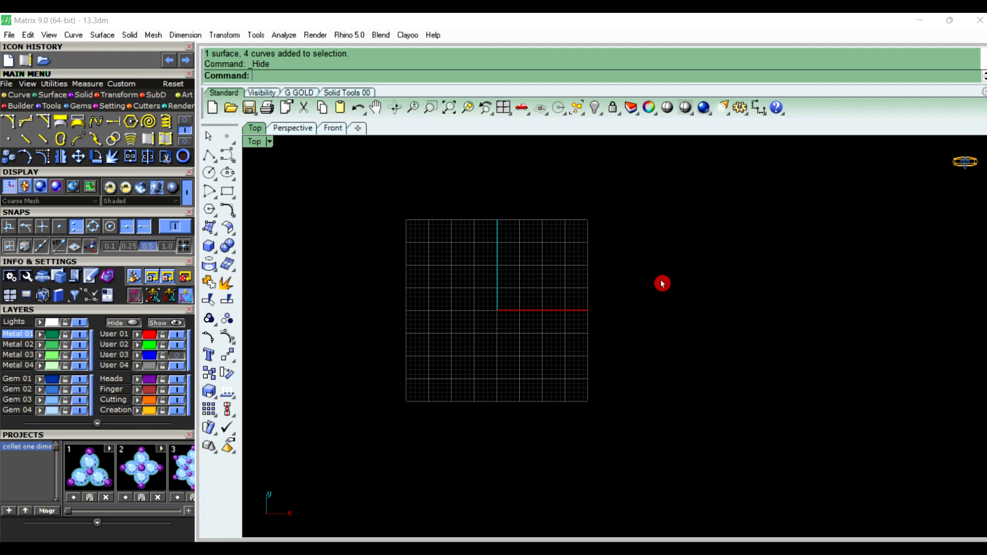
Draw a 30 by 30 rectangle centred on the origin (0) in the Top view
left_click(228, 191)
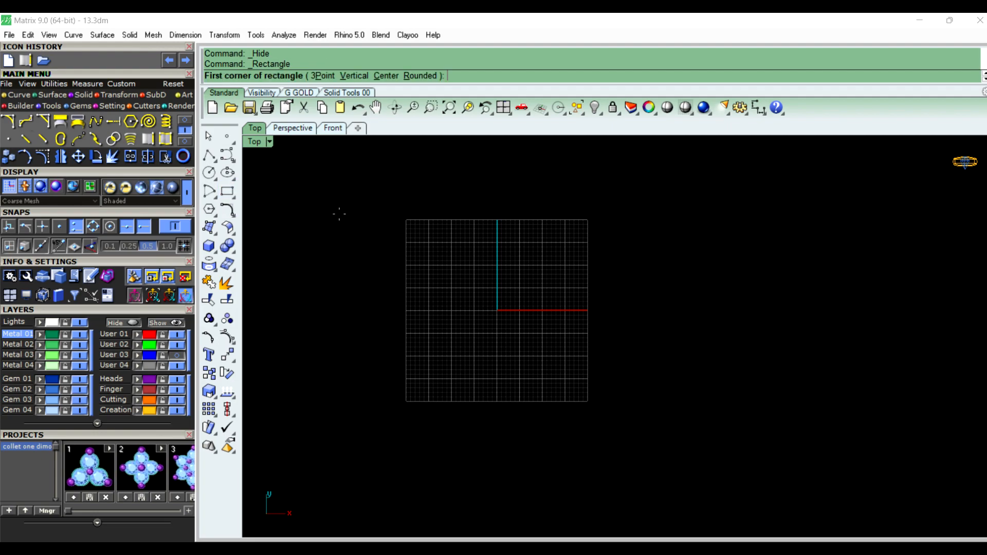
left_click(386, 76)
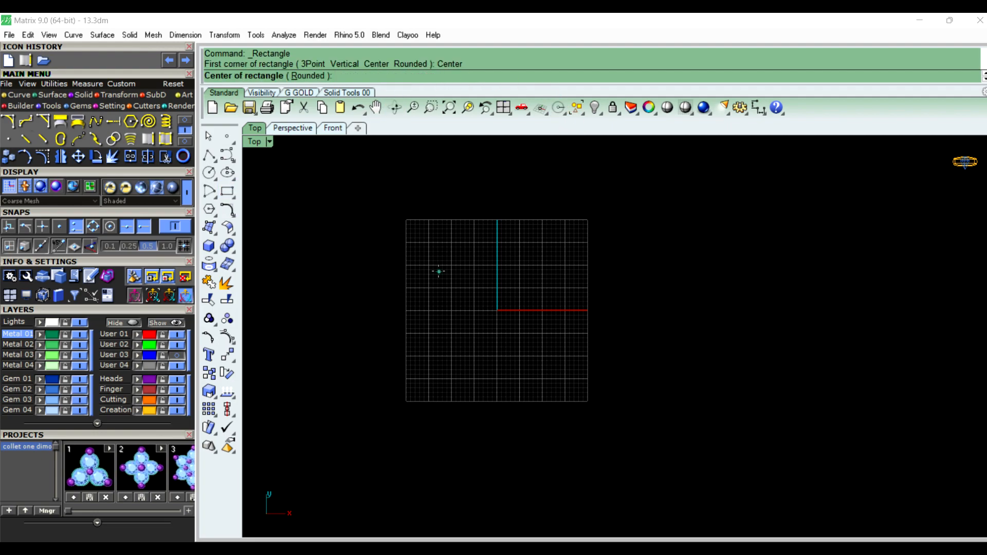
key("Return")
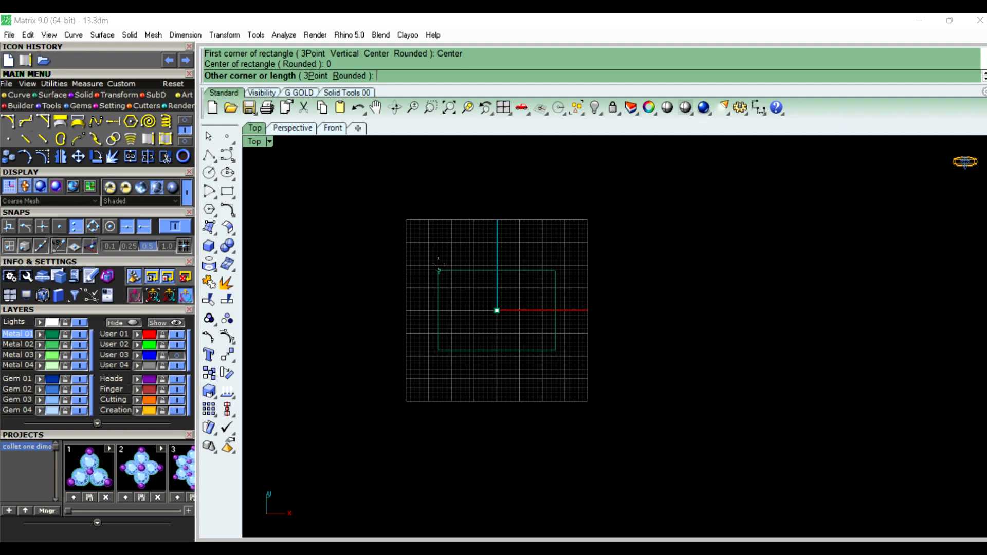
scroll(474, 293, "up", 3)
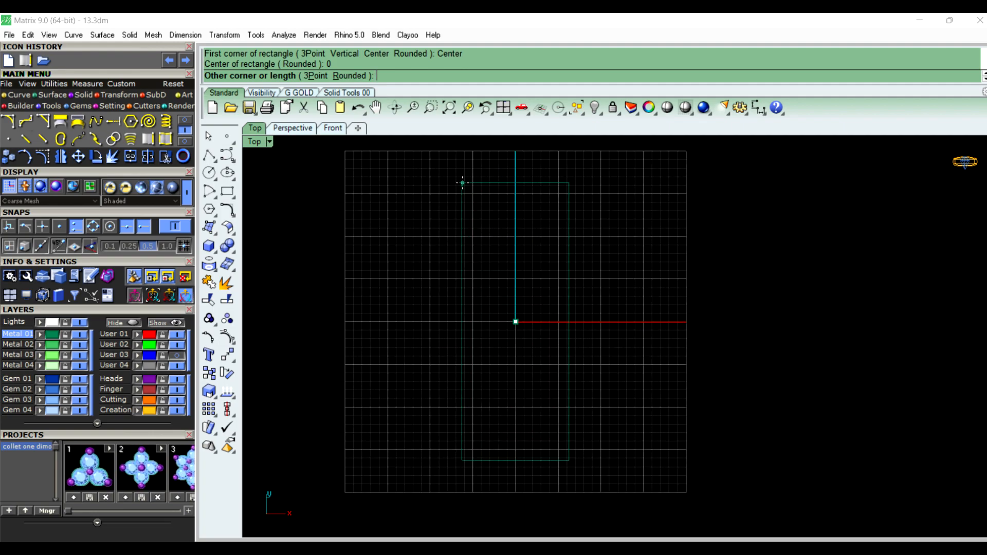
right_click_drag(463, 183, 429, 194)
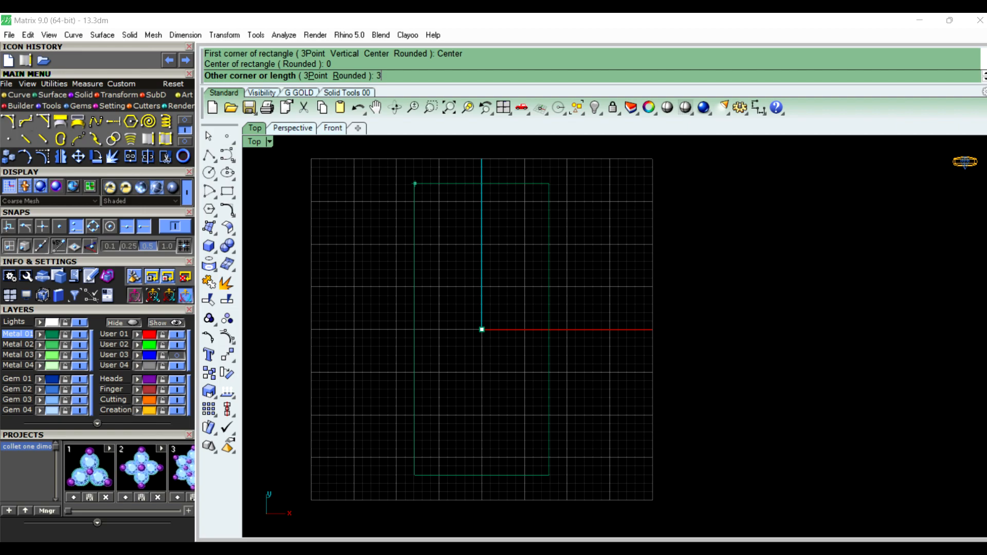
key("Return")
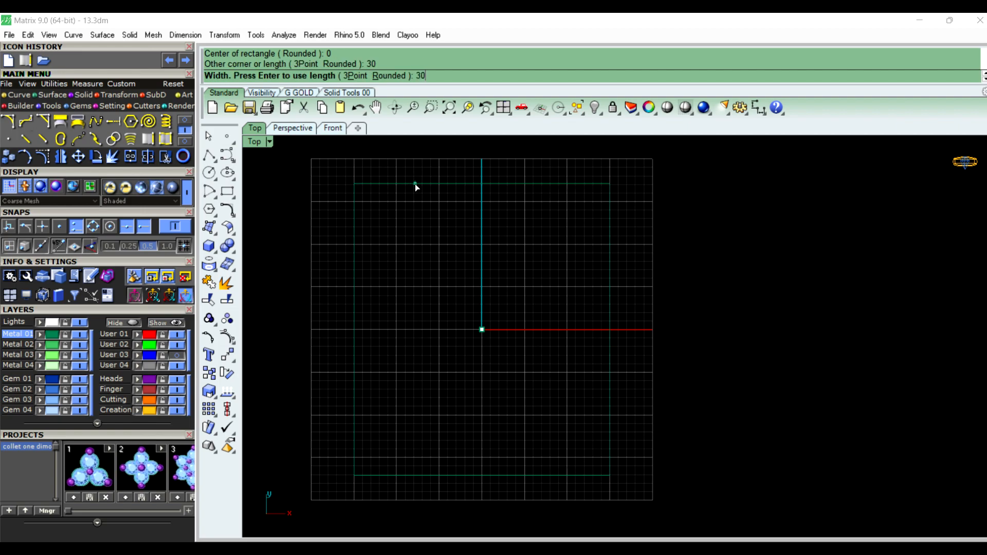
type("30")
left_click(416, 188)
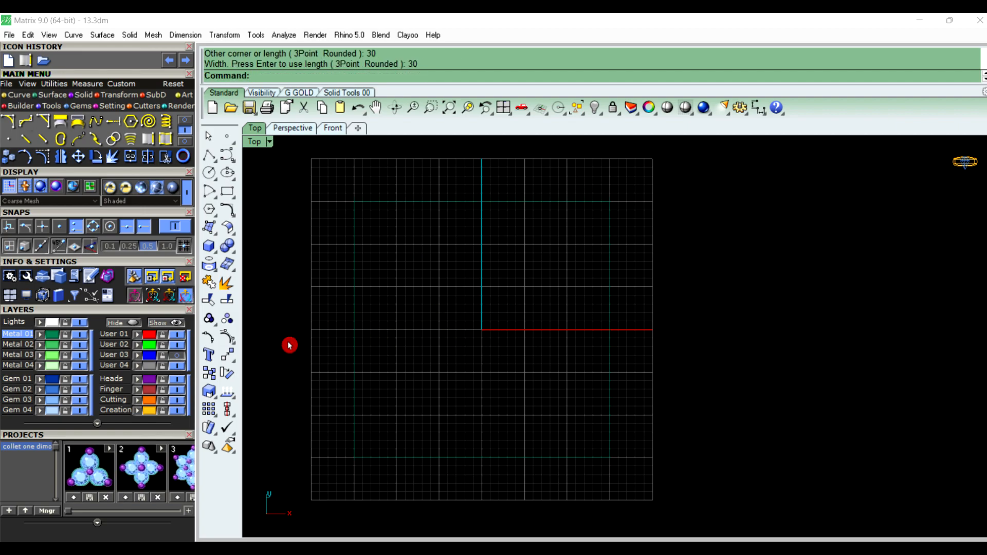
Move the square around the origin to the Metal 04 layer
scroll(469, 258, "down", 2)
left_click(462, 199)
left_click(150, 303)
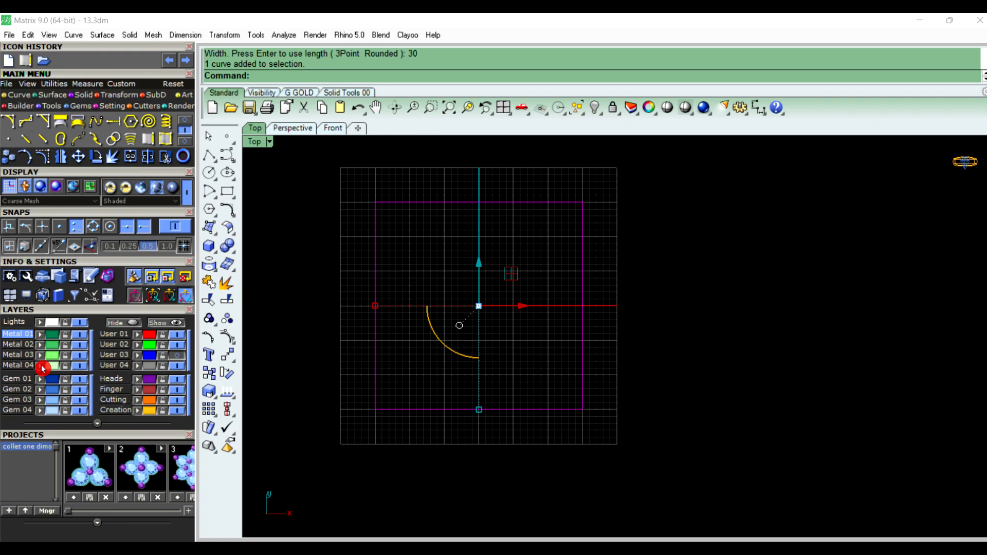
left_click(331, 330)
scroll(432, 334, "down", 2)
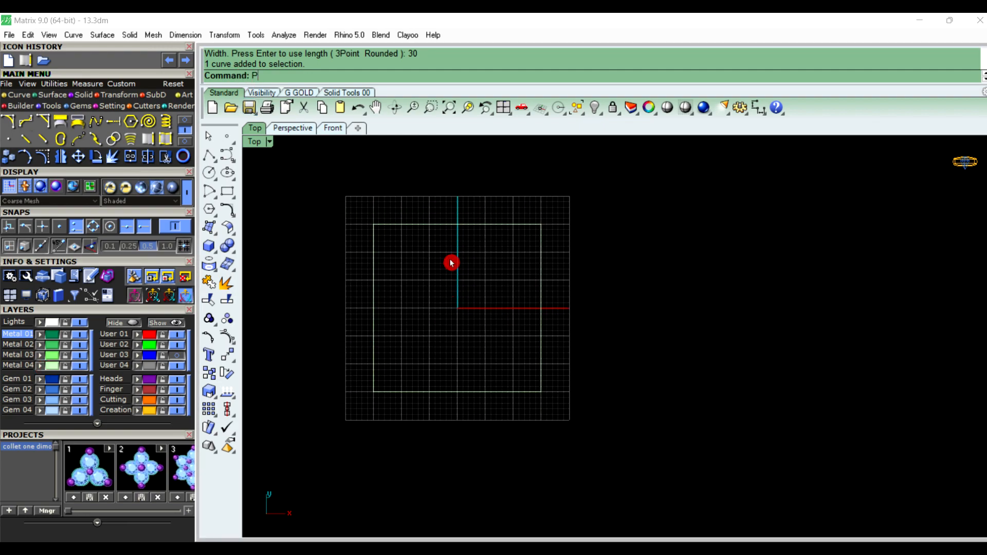
Insert the image ps1192730g_1 as a PictureFrame spanning the lower edge of the square, from corner to corner
key("BackSpace")
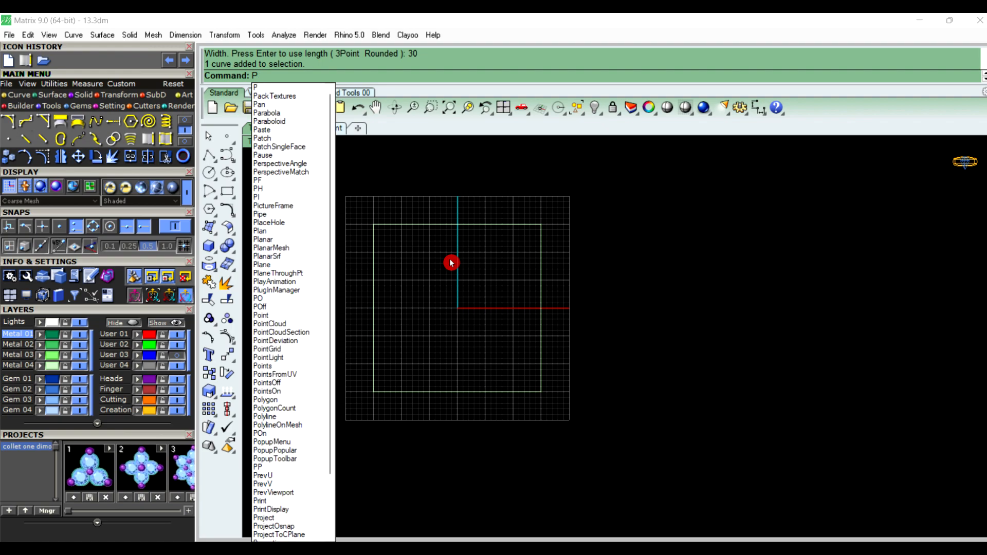
type("ictureFrame")
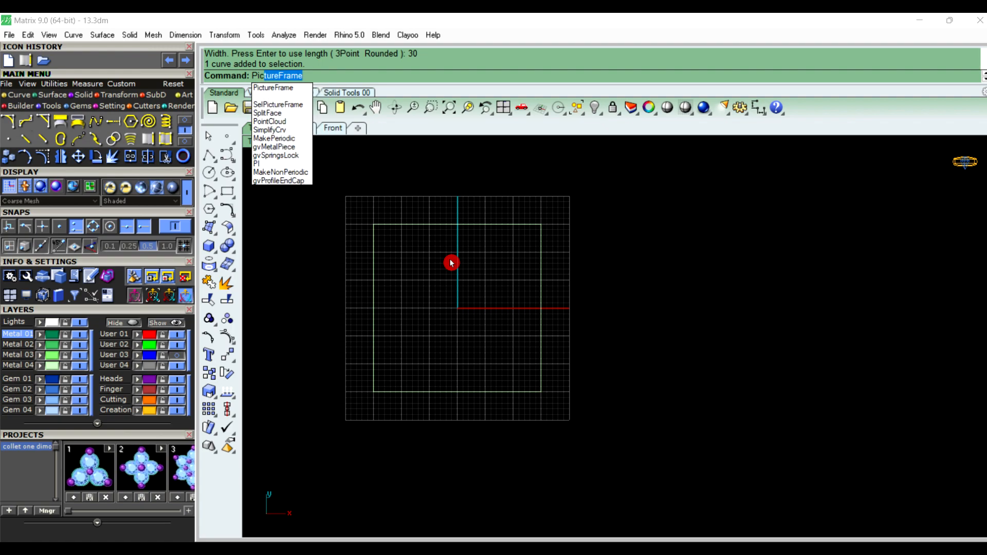
key("Return")
scroll(551, 332, "down", 5)
left_click(533, 324)
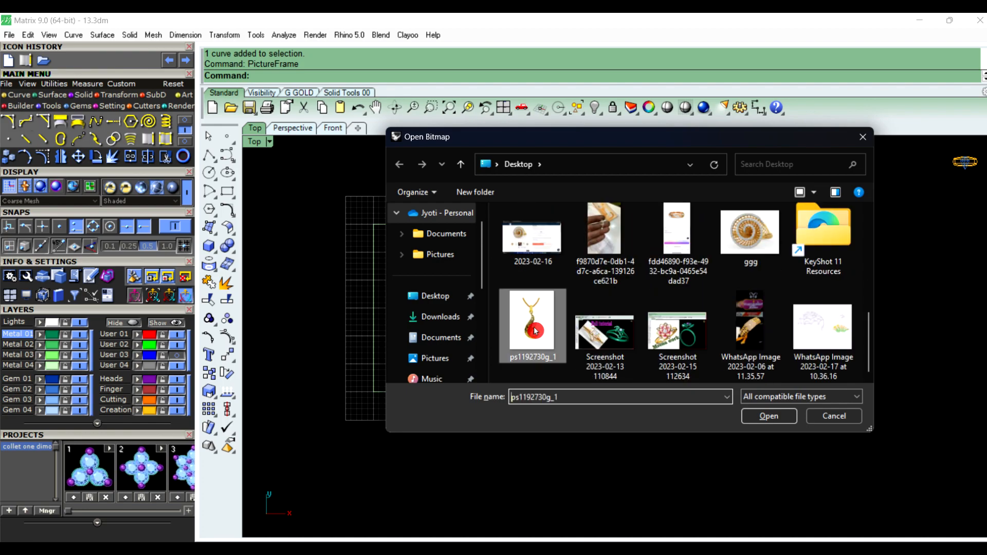
left_click(765, 420)
left_click(374, 392)
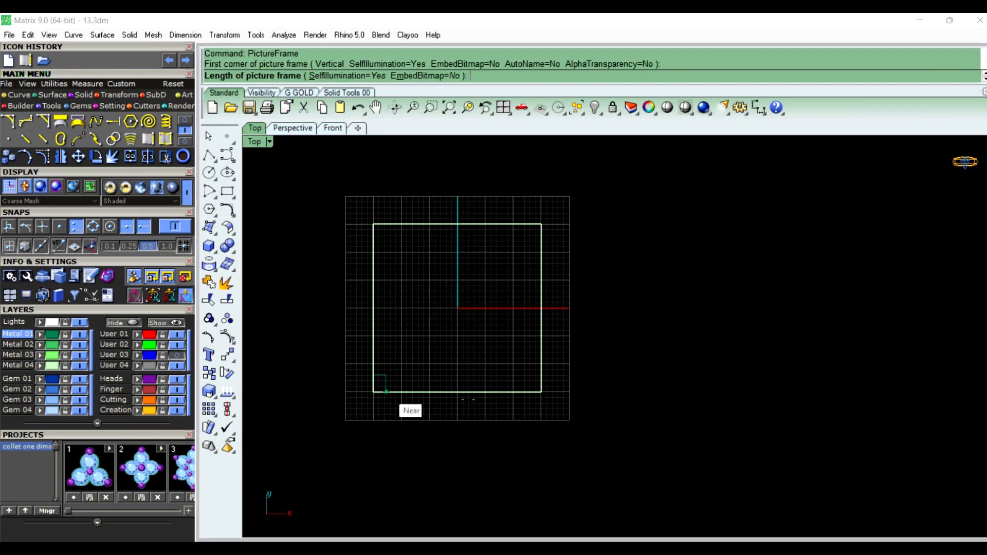
left_click(541, 392)
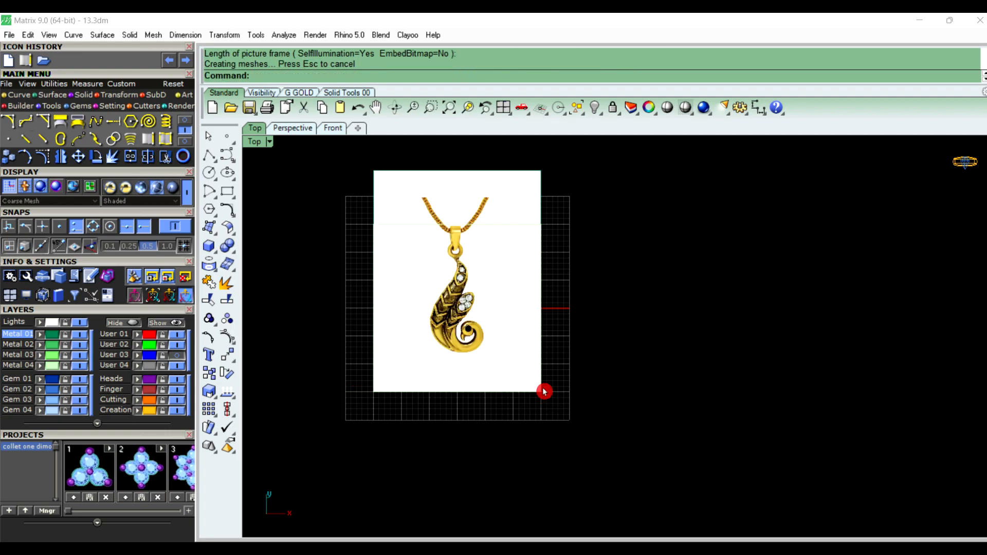
Scale the pendant picture up from origin 0 using reference points until the pendant body roughly fills the square's height
scroll(496, 319, "up", 4)
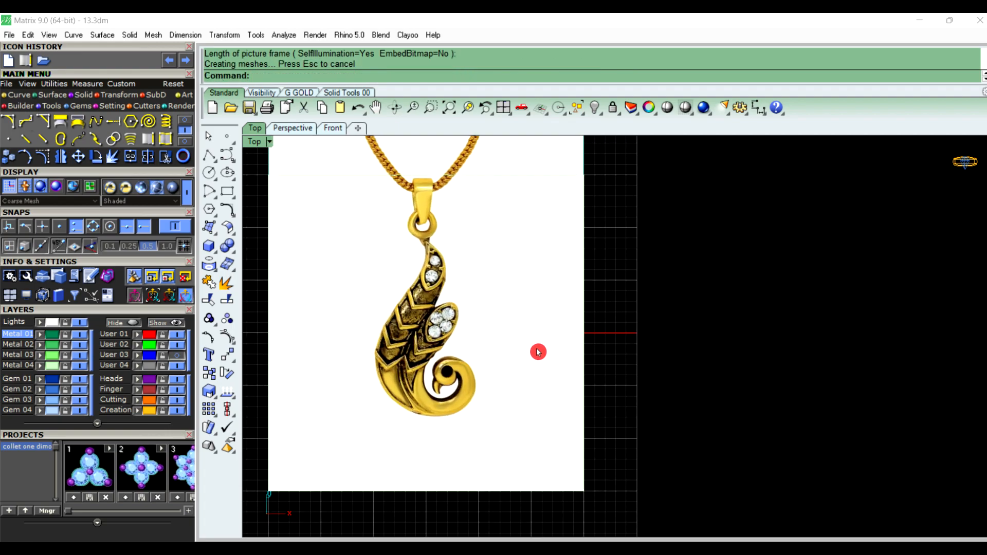
right_click_drag(507, 398, 514, 408)
left_click(502, 326)
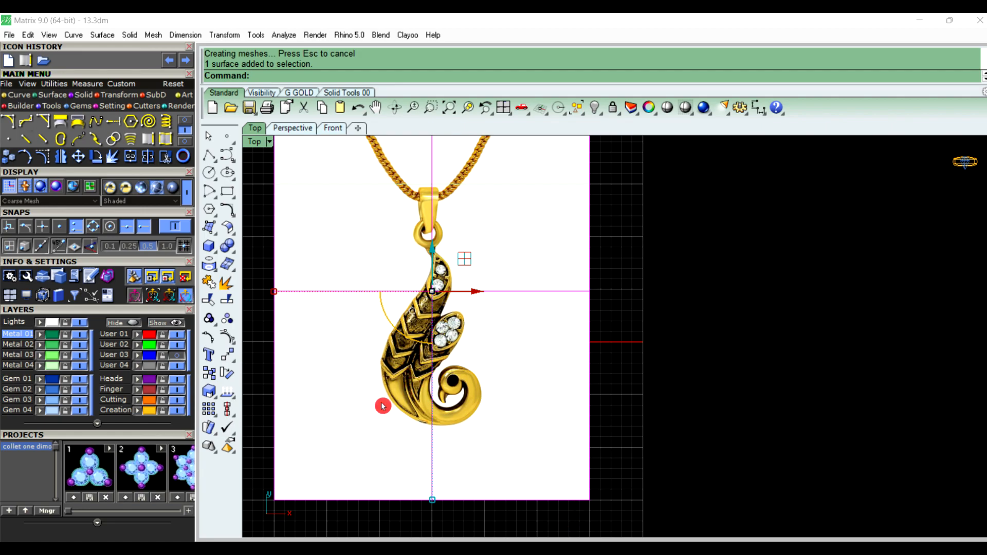
left_click(212, 393)
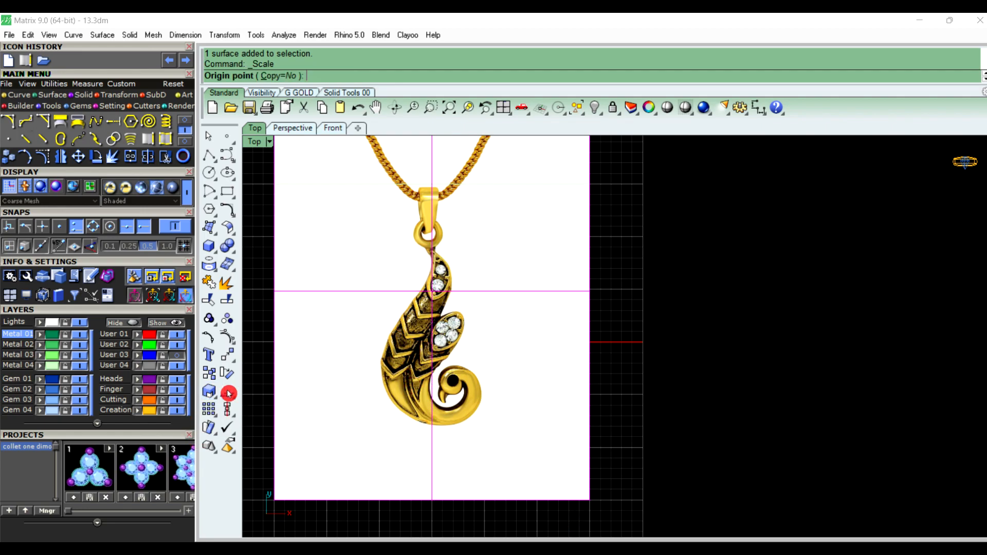
type("0")
key("Return")
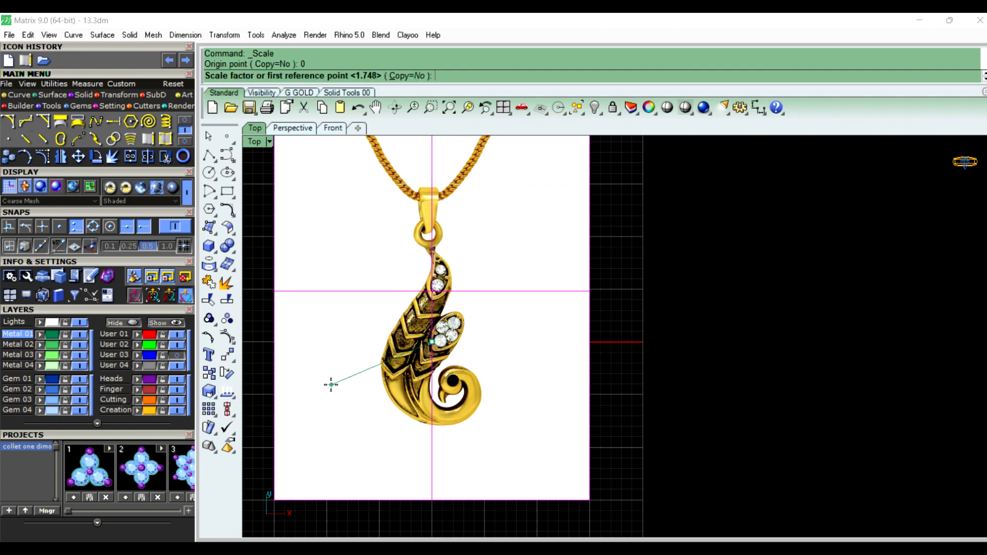
left_click(636, 367)
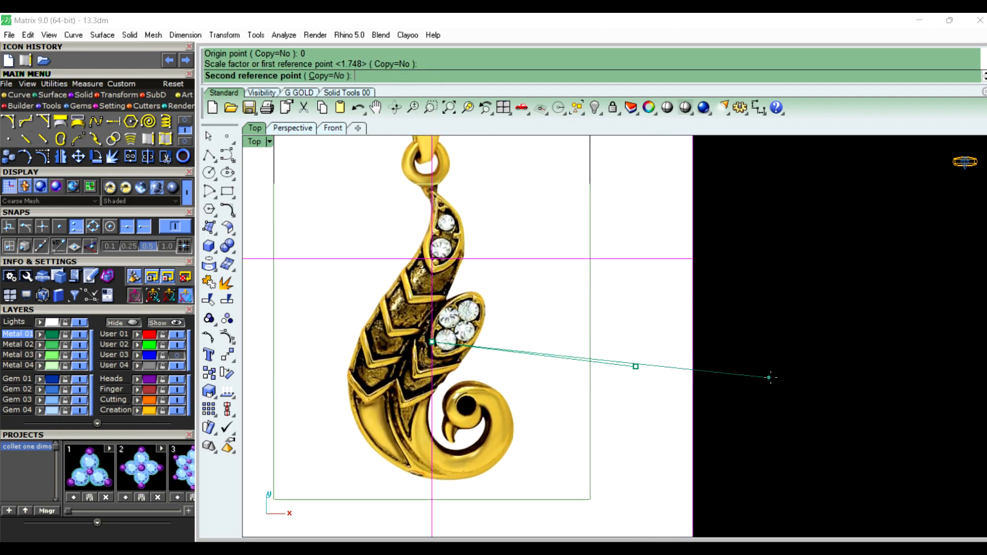
left_click(799, 386)
Shift the enlarged picture vertically so the pendant body lines up with the upper and lower edges of the square
left_click_drag(443, 214, 439, 225)
left_click(802, 317)
scroll(715, 329, "down", 4)
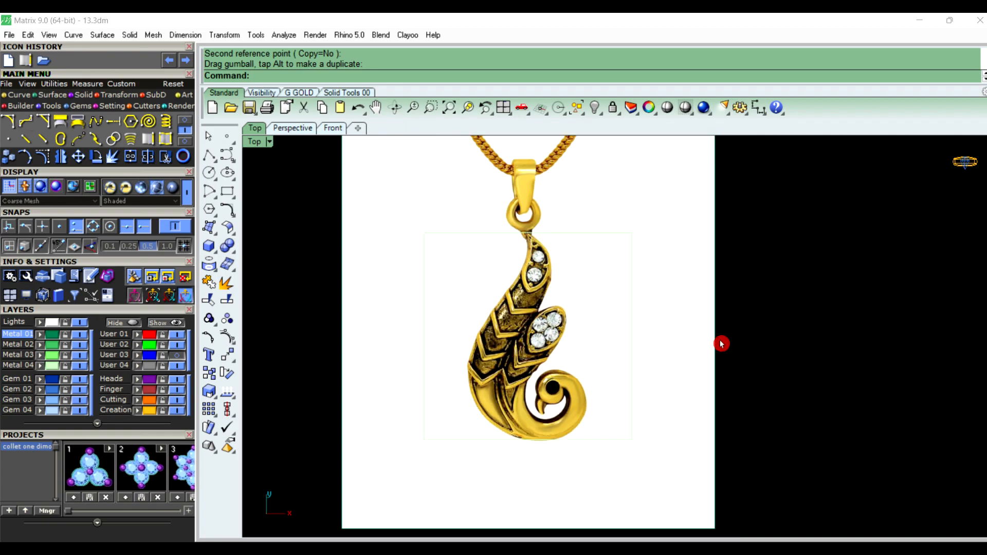
scroll(525, 314, "up", 3)
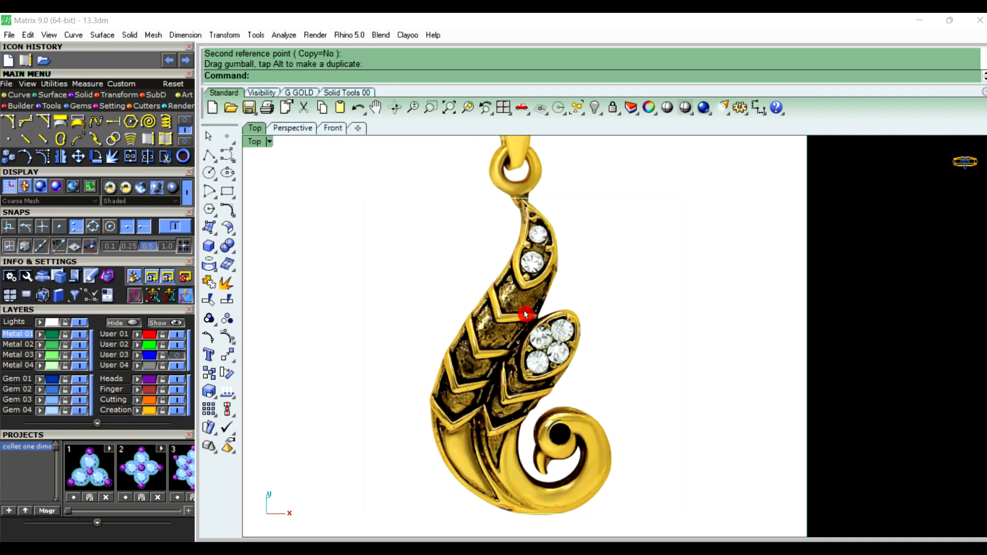
left_click(525, 314)
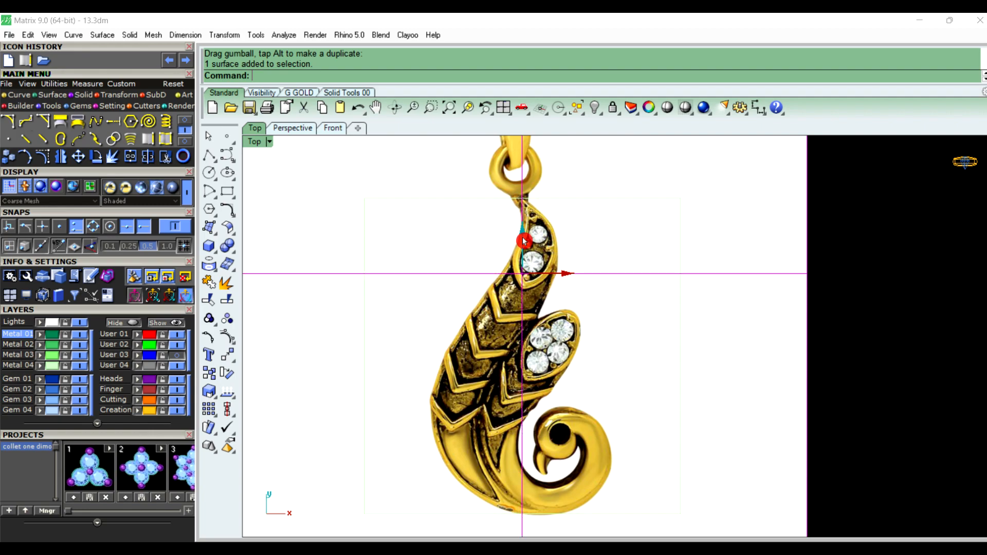
left_click_drag(524, 241, 523, 235)
scroll(517, 329, "down", 4)
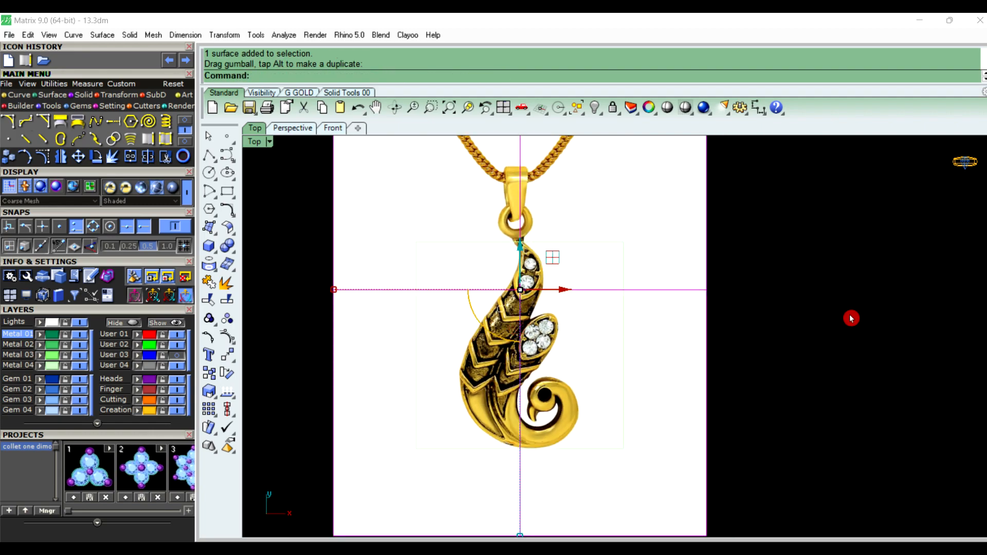
left_click(851, 319)
scroll(723, 360, "down", 4)
right_click_drag(723, 359, 682, 368)
Split the pendant picture using the square as the cutting object
left_click(566, 267)
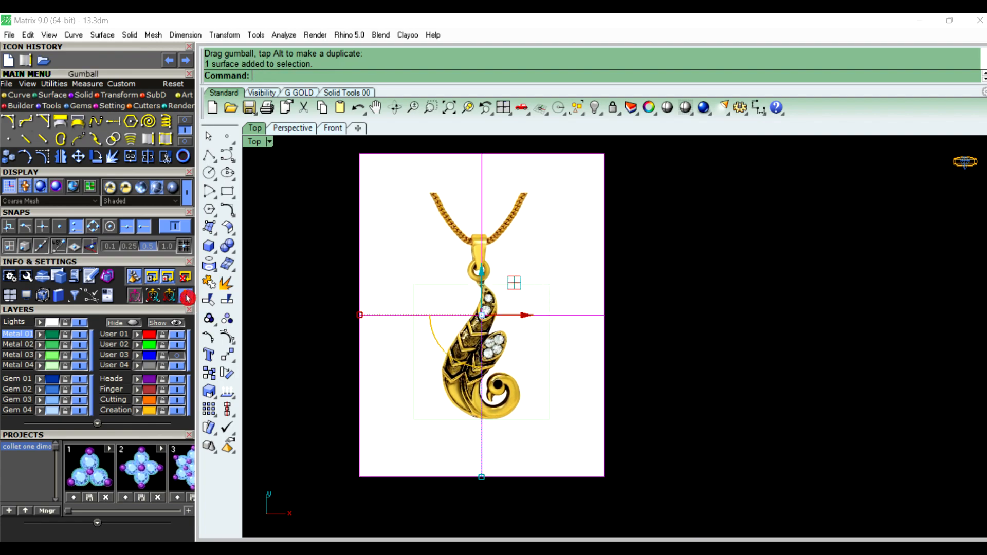
left_click(227, 299)
scroll(550, 303, "up", 2)
left_click(539, 265)
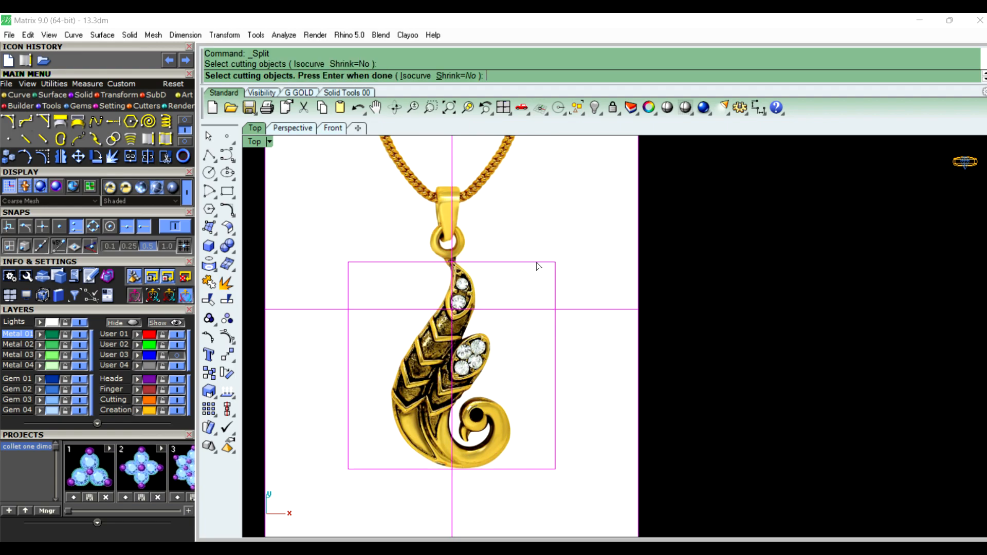
right_click(604, 270)
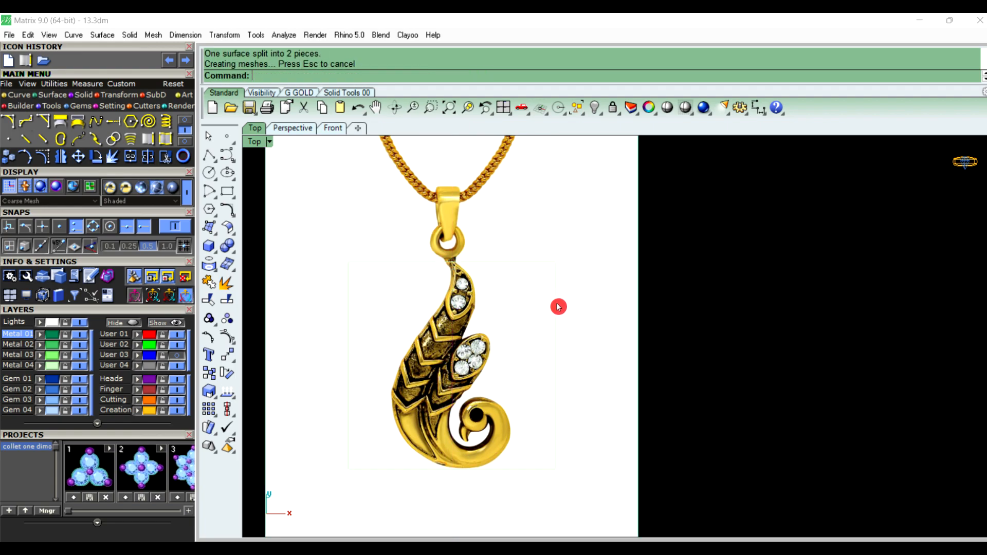
Delete the part of the split picture that lies outside the square
left_click(606, 307)
left_click(615, 349)
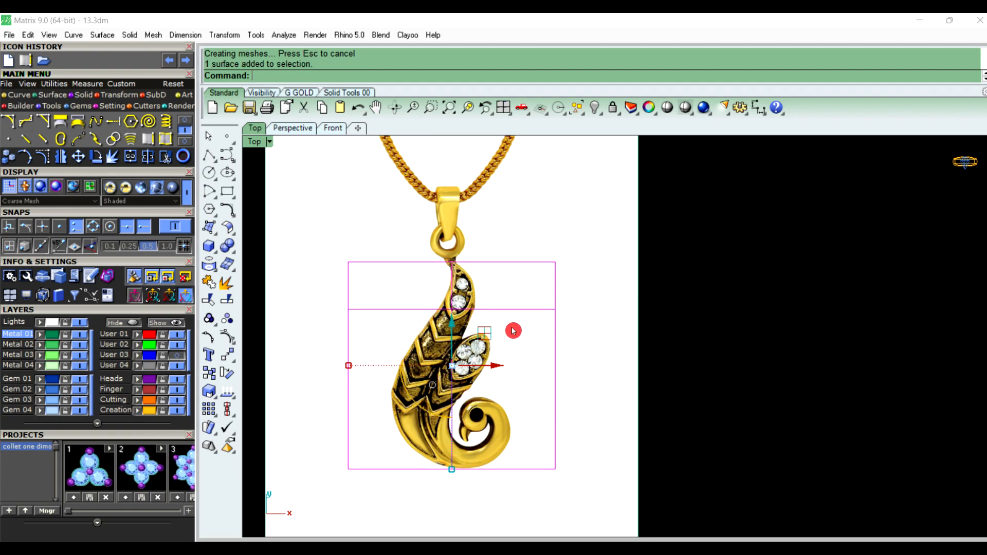
scroll(635, 339, "down", 2)
right_click_drag(727, 375, 715, 376)
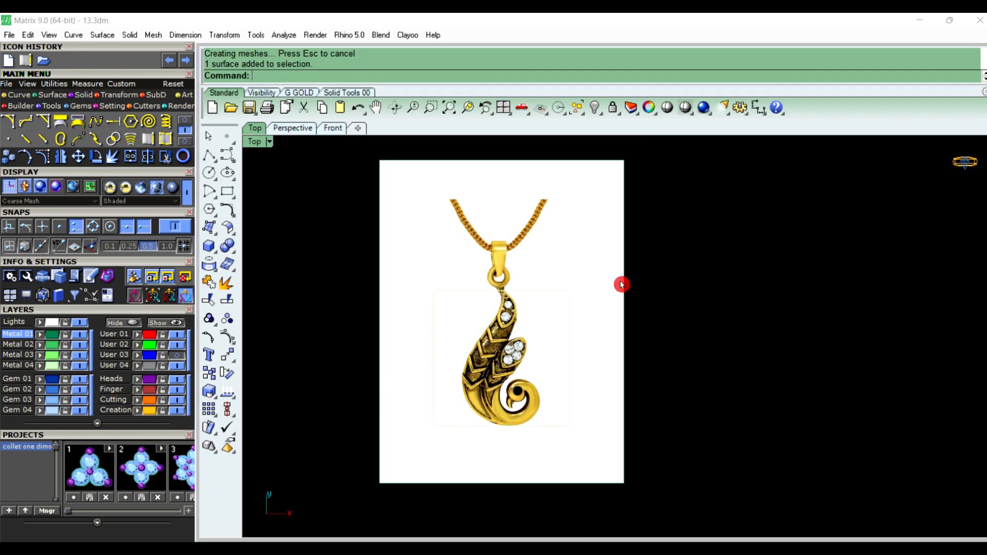
left_click(608, 262, "shift")
key("Delete")
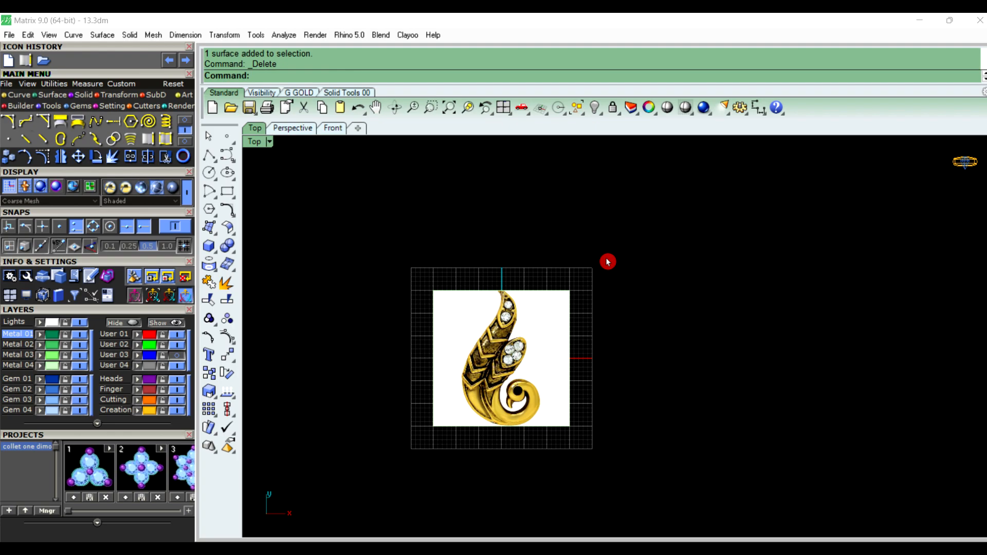
Lock the remaining square pendant picture as a tracing reference
scroll(463, 399, "up", 3)
scroll(624, 403, "up", 1)
scroll(498, 175, "up", 2)
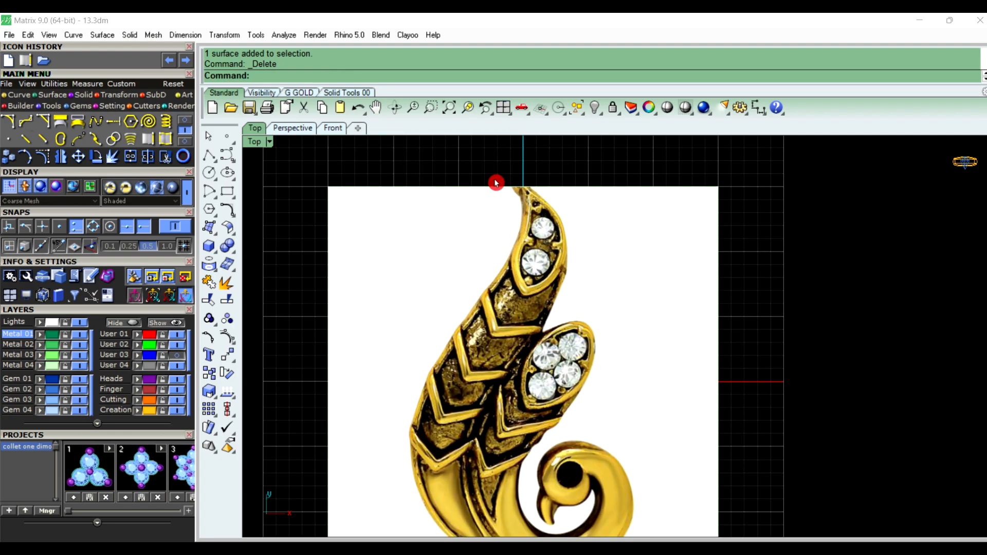
scroll(531, 263, "down", 1)
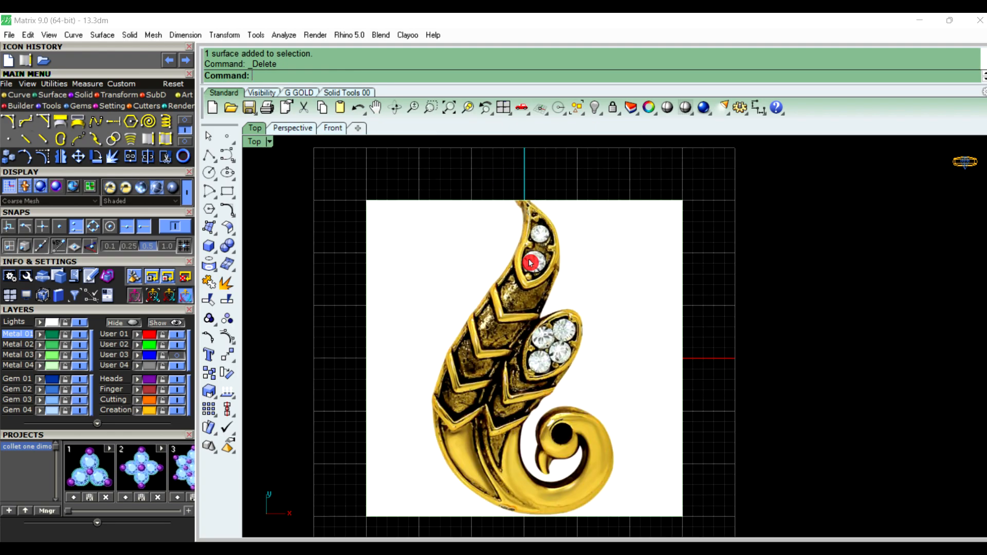
left_click(611, 307)
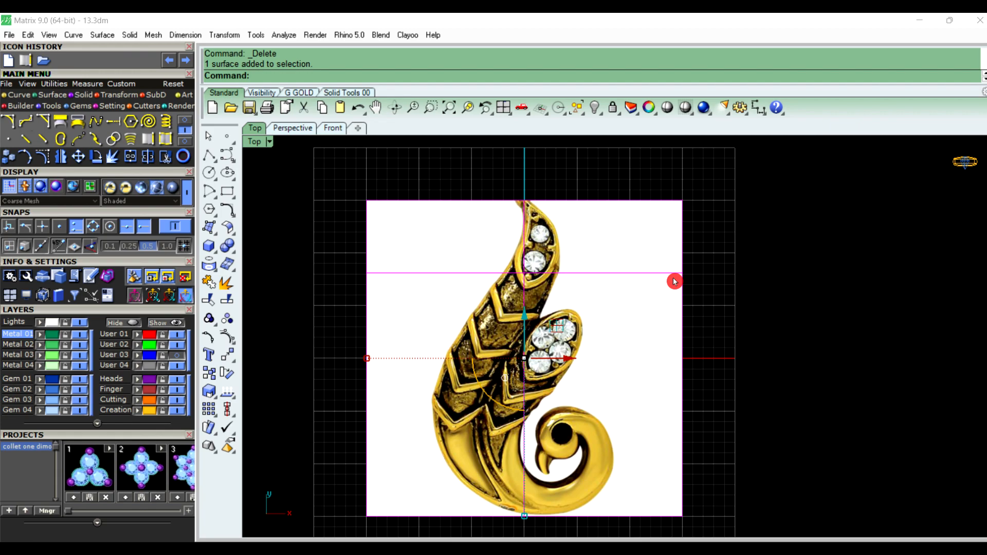
left_click(613, 109)
right_click_drag(595, 302, 573, 293)
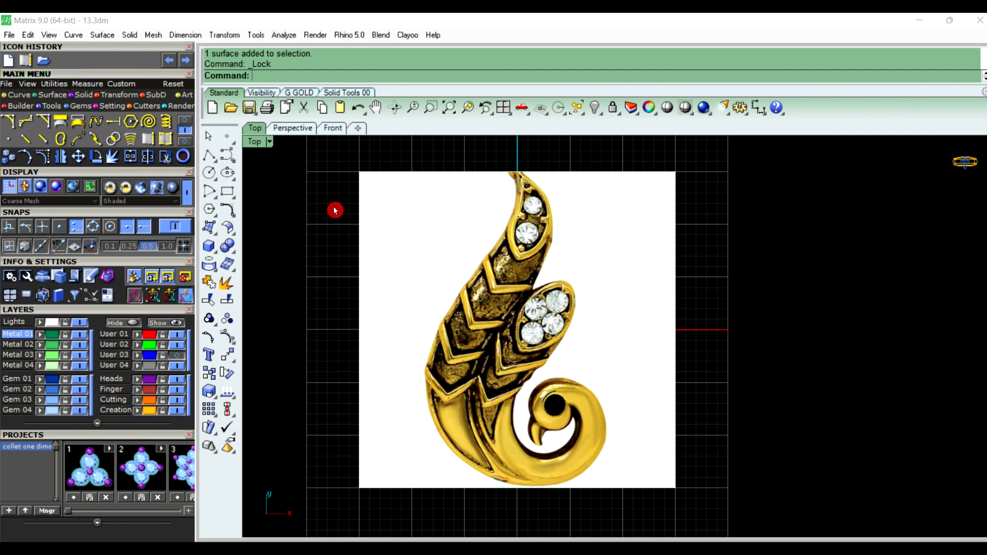
Start an interpolated curve at the pendant's upper tip and trace the outer edge of its narrow neck downward
left_click(233, 159)
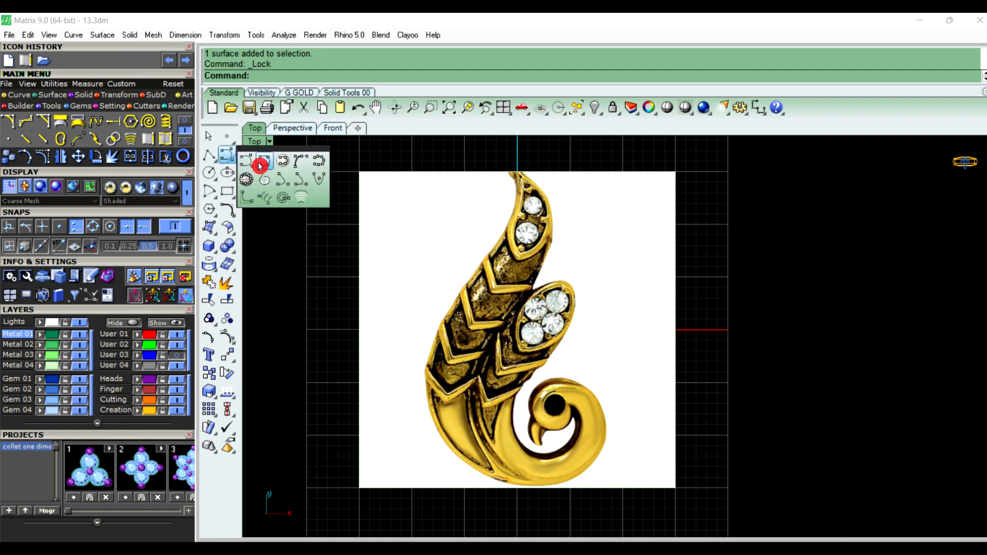
left_click(261, 166)
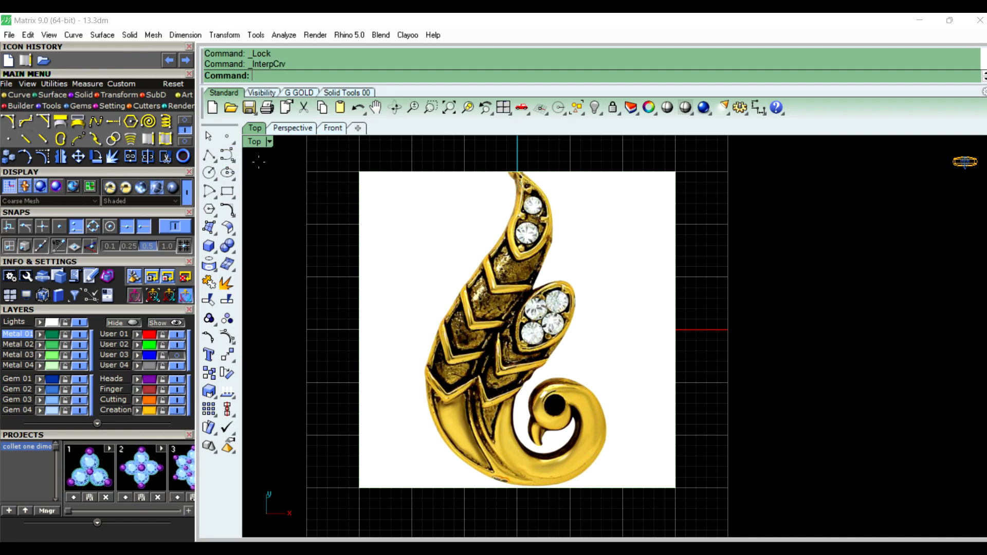
scroll(525, 210, "up", 4)
scroll(542, 244, "down", 2)
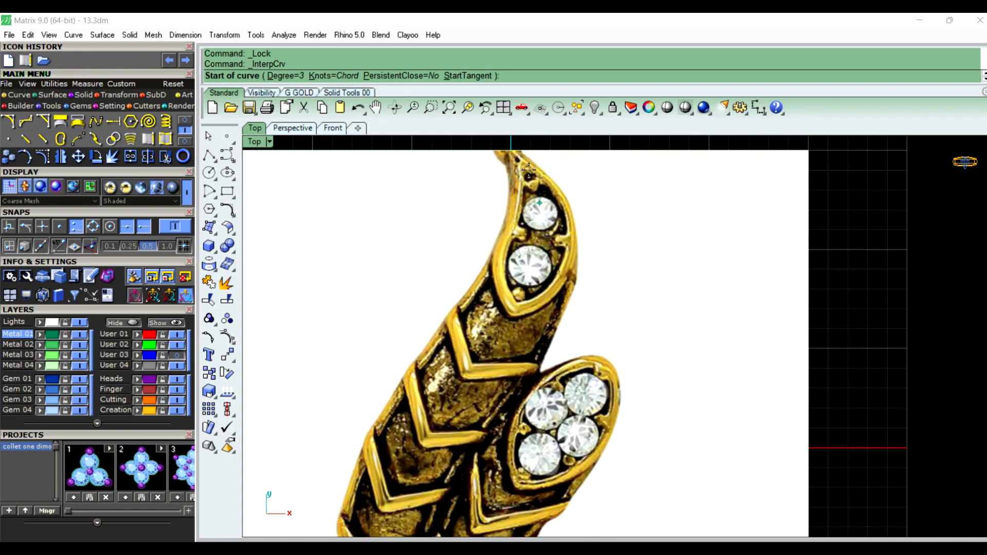
scroll(503, 153, "up", 2)
left_click(490, 150)
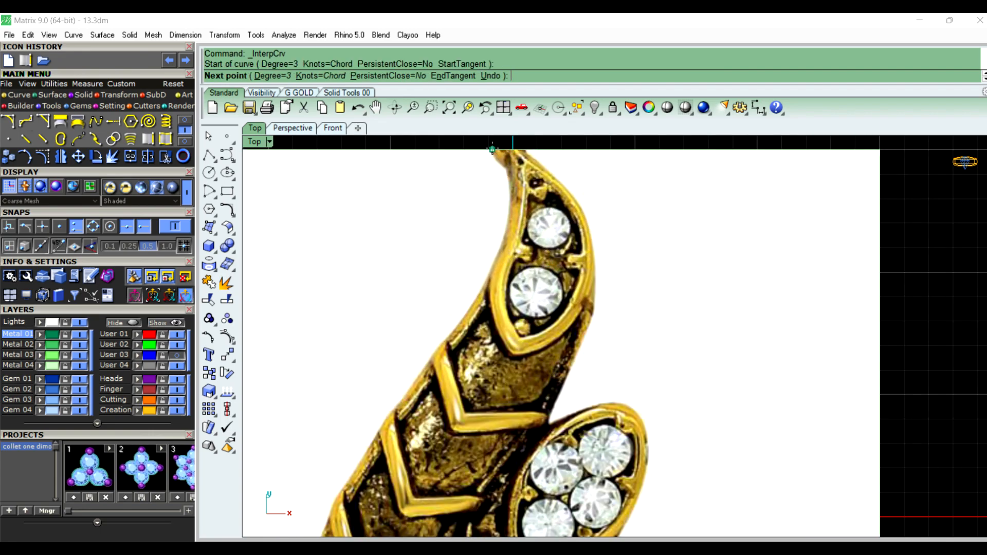
left_click(509, 171)
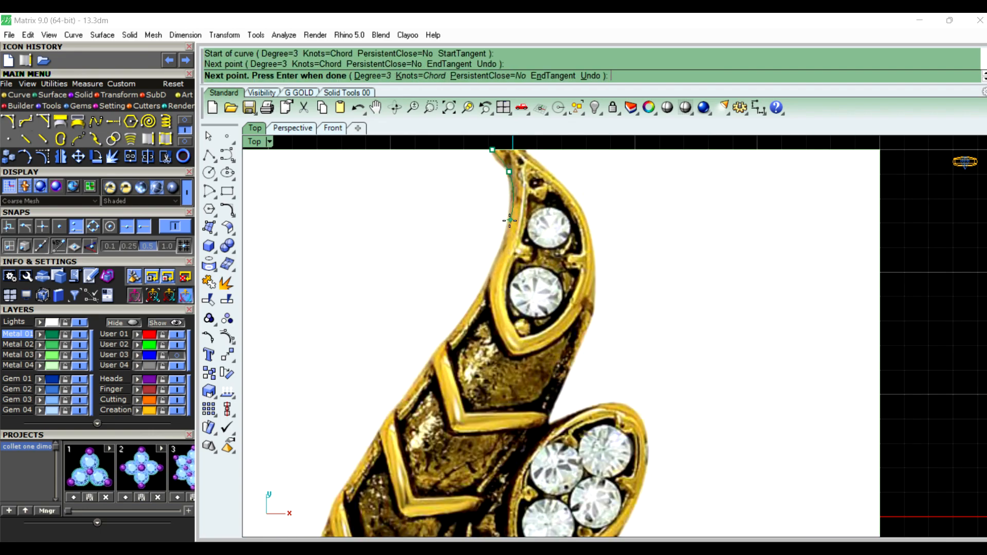
left_click(507, 228)
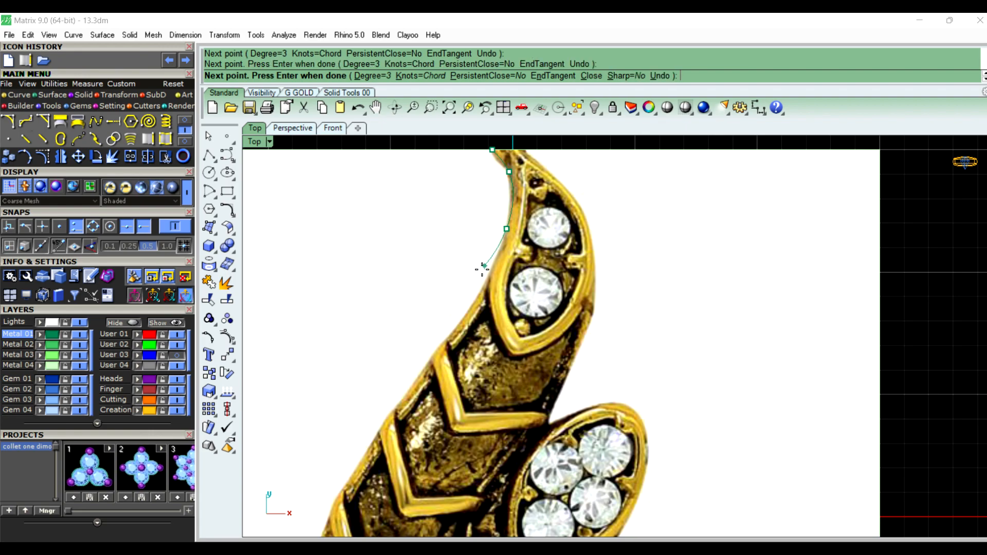
left_click(476, 297)
Continue the curve along the wing's outer edge and around the lower body, ending it at the base of the pendant
right_click_drag(425, 353, 501, 257)
left_click(497, 267)
right_click_drag(430, 352, 449, 284)
left_click(447, 304)
right_click_drag(415, 350, 402, 269)
left_click(395, 323)
right_click_drag(379, 353, 359, 318)
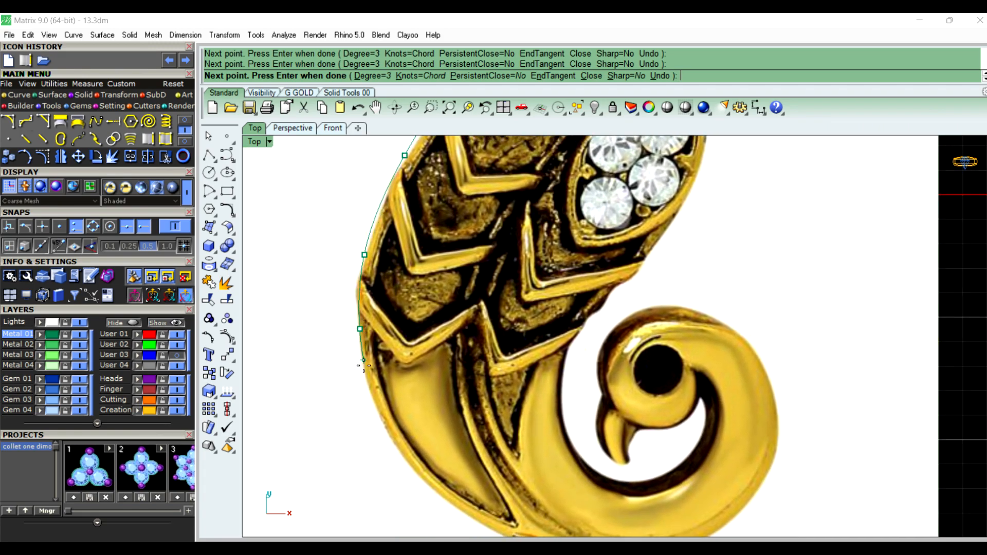
right_click_drag(387, 439, 351, 362)
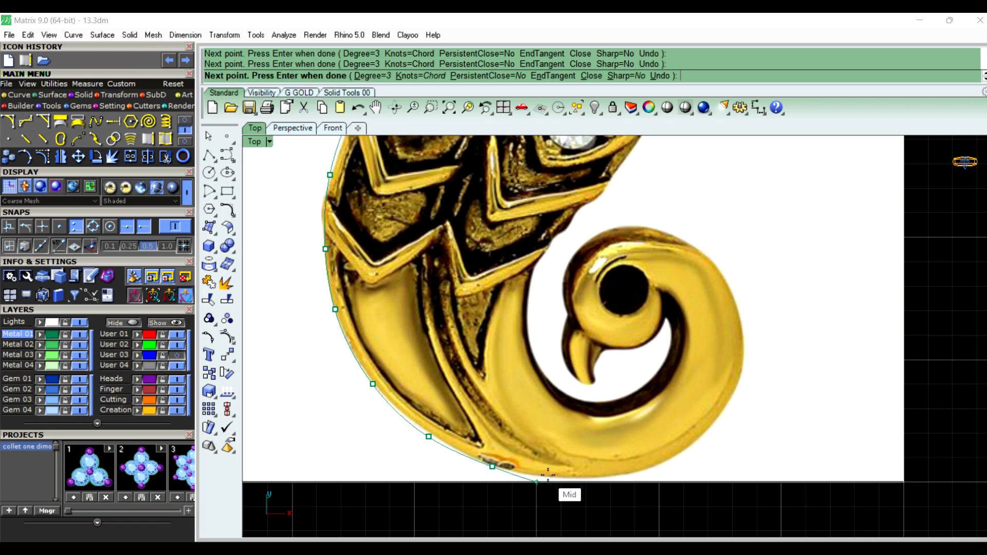
scroll(566, 473, "up", 3)
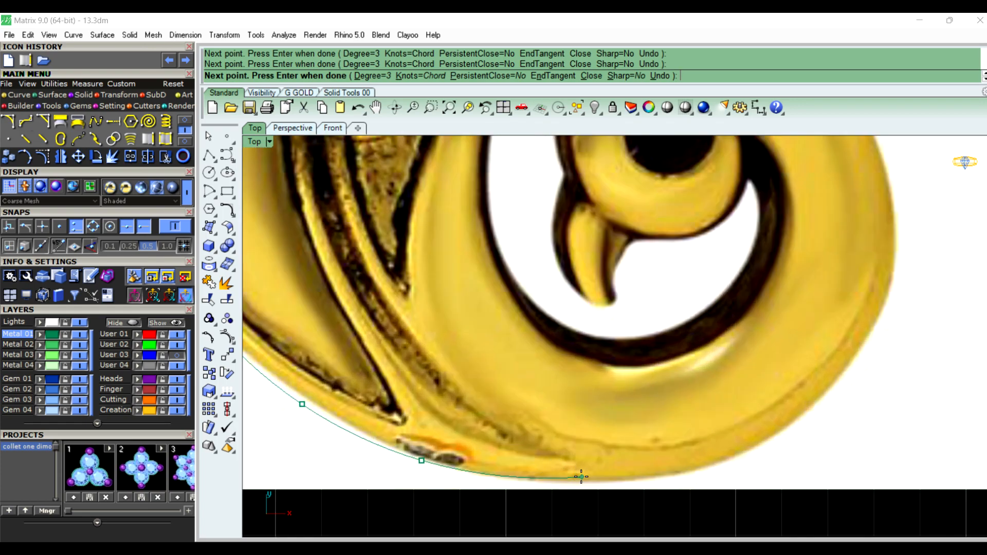
left_click(585, 478)
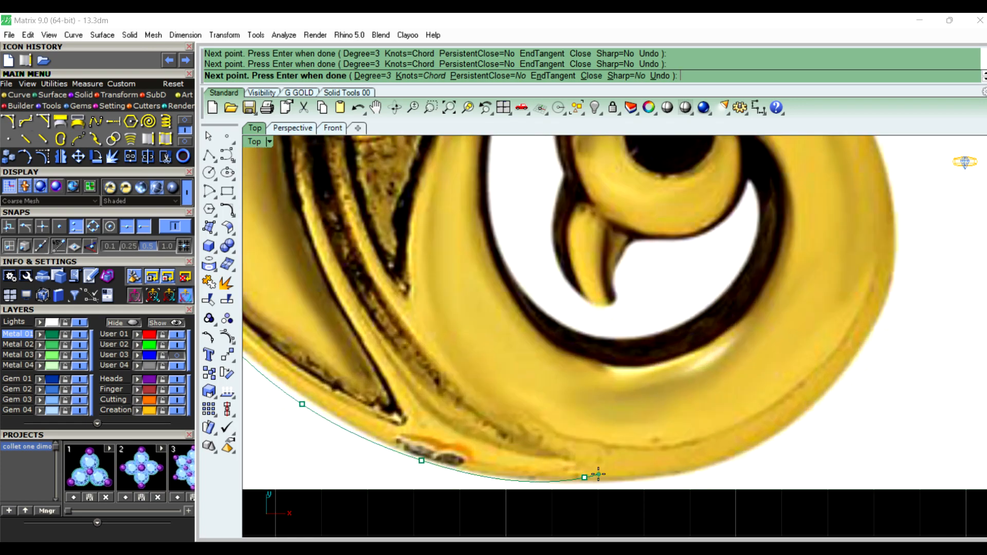
scroll(592, 474, "down", 5)
right_click(520, 460)
Rebuild the traced outer edge curve
left_click(512, 473)
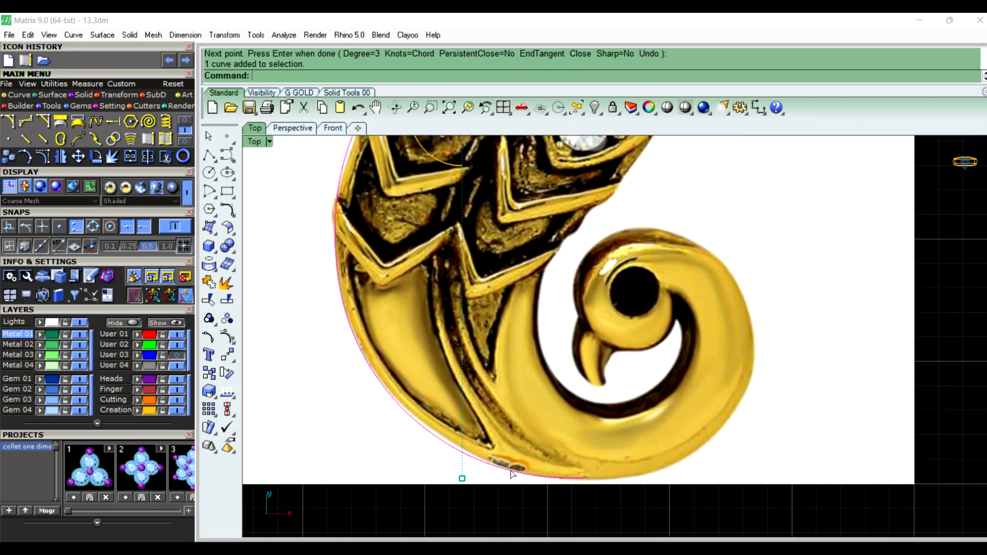
scroll(565, 459, "down", 3)
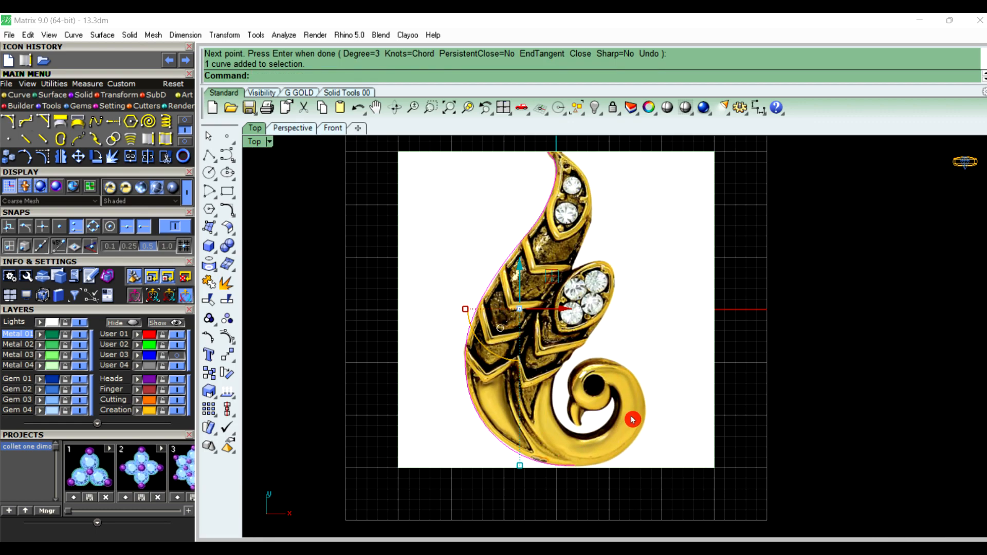
type("REB")
key("Return")
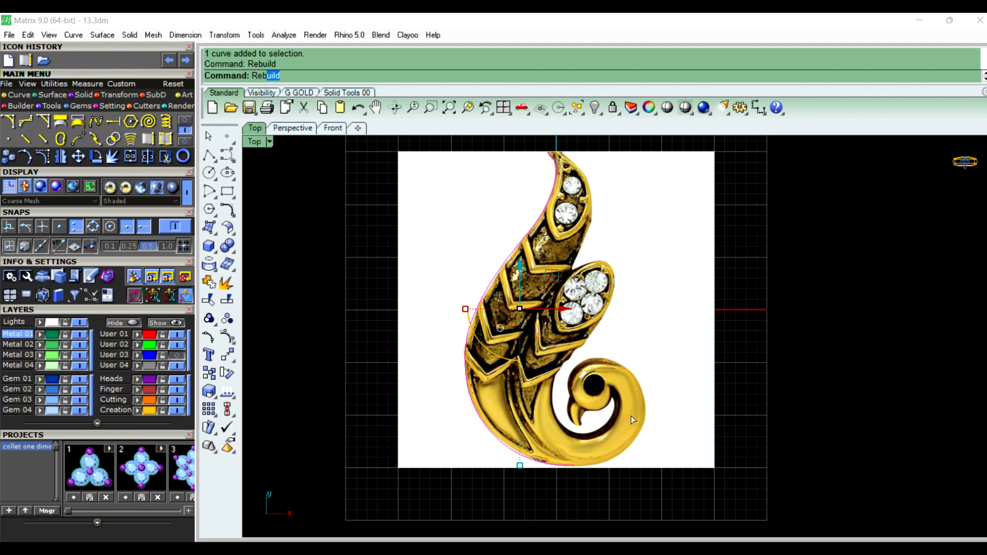
key("Return")
left_click(758, 318)
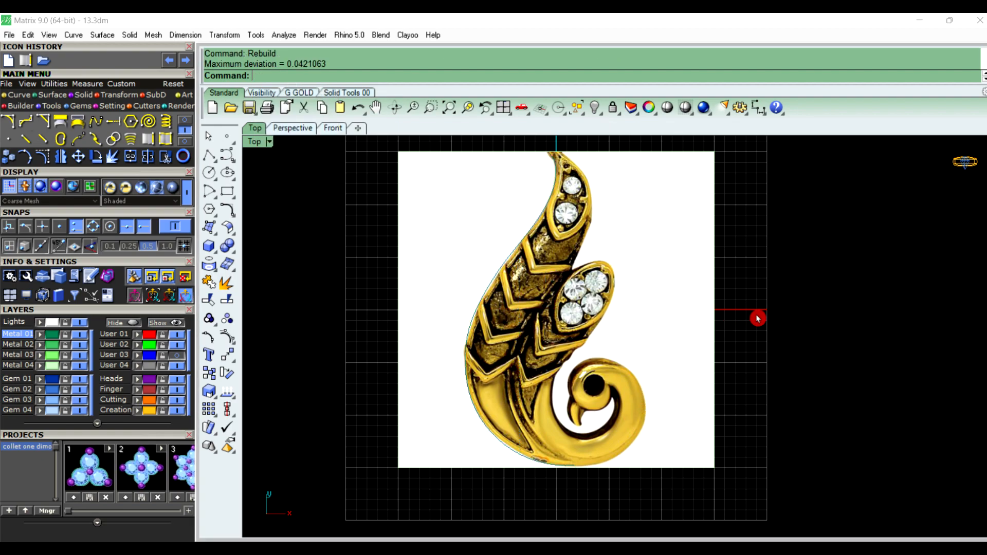
scroll(758, 317, "down", 2)
right_click_drag(758, 318, 723, 324)
scroll(551, 300, "up", 6)
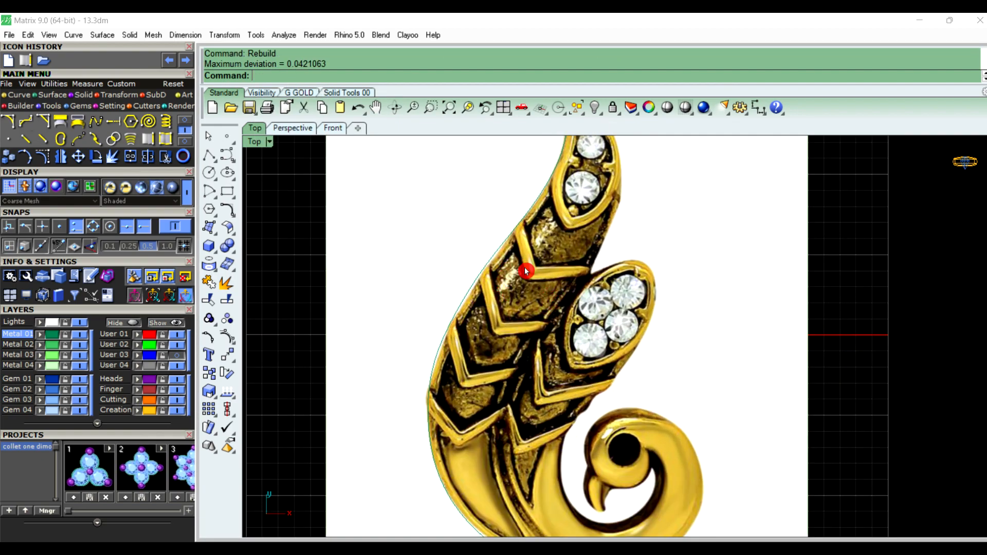
scroll(608, 378, "down", 2)
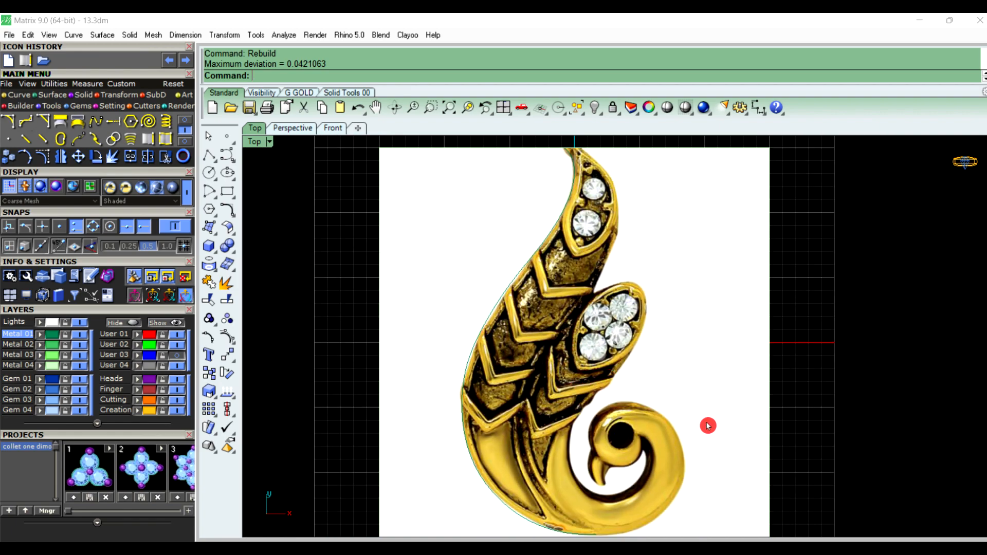
right_click_drag(710, 425, 671, 426)
scroll(602, 412, "down", 1)
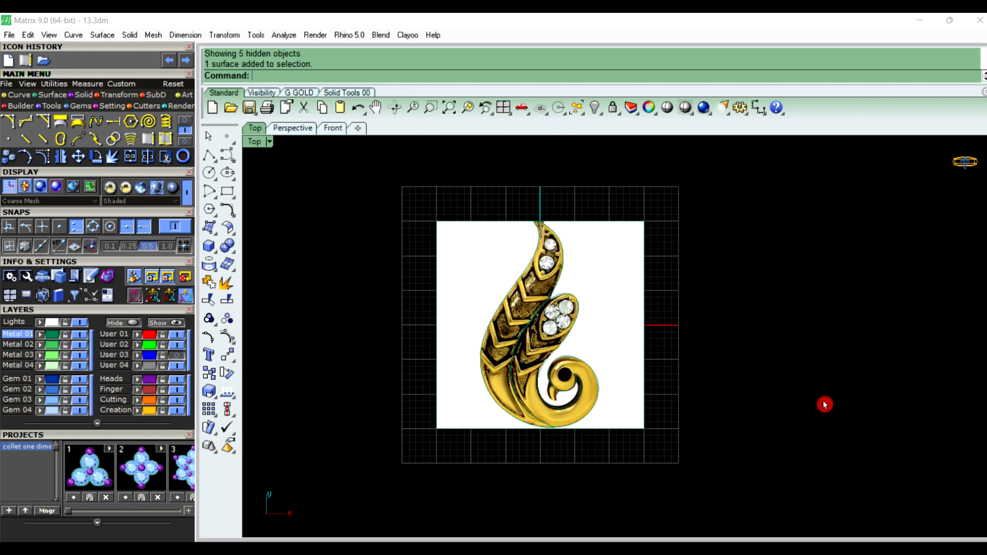
right_click_drag(741, 335, 755, 353)
right_click_drag(634, 415, 635, 392)
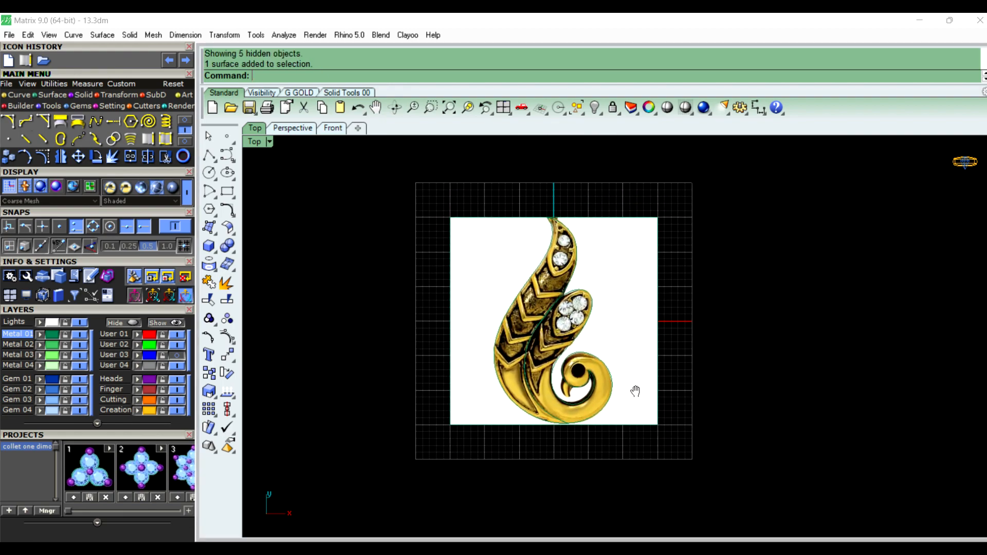
scroll(621, 310, "up", 4)
left_click_drag(621, 310, 643, 329)
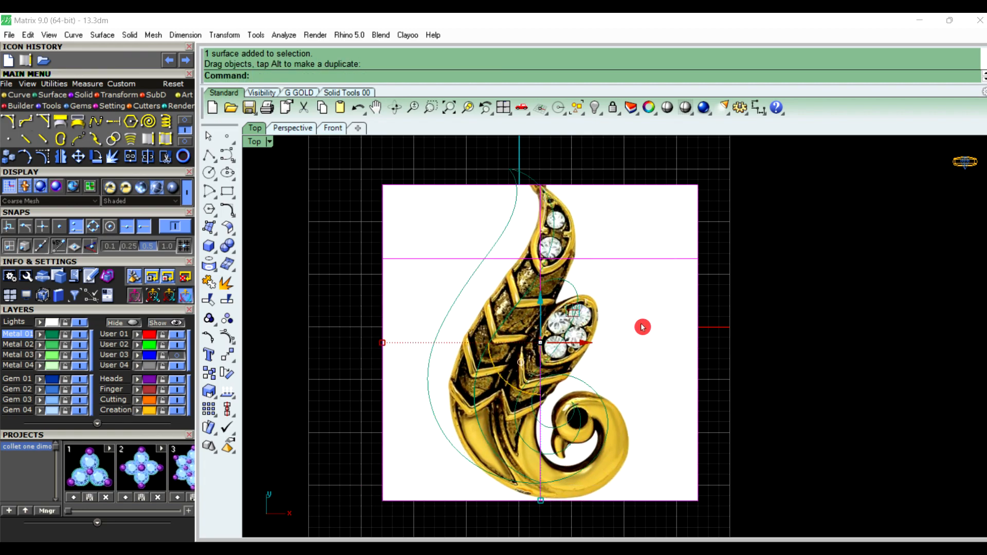
key("ctrl+z")
left_click(779, 287)
left_click(611, 108)
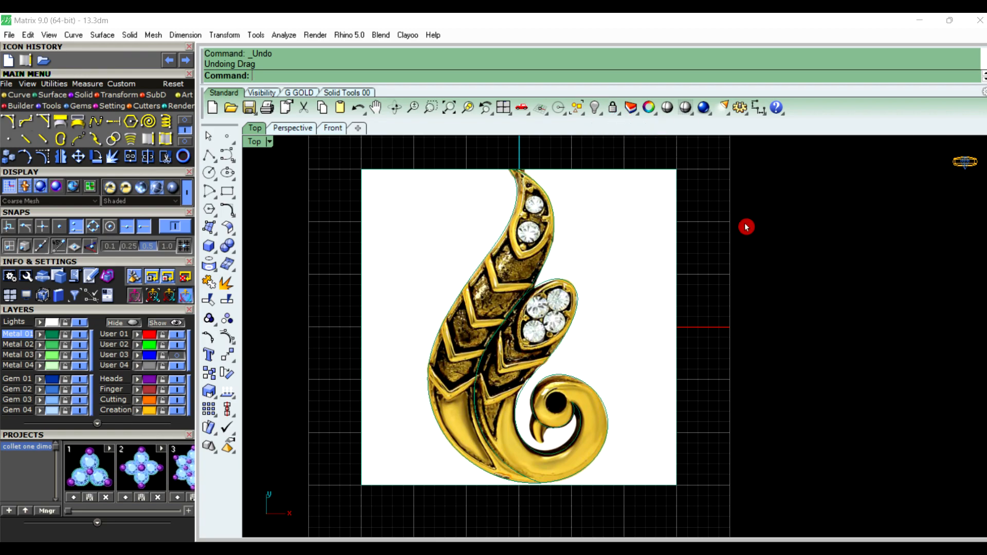
Move the pendant picture 30 along the X axis so it sits beside the traced curves
scroll(772, 293, "down", 2)
left_click(636, 289)
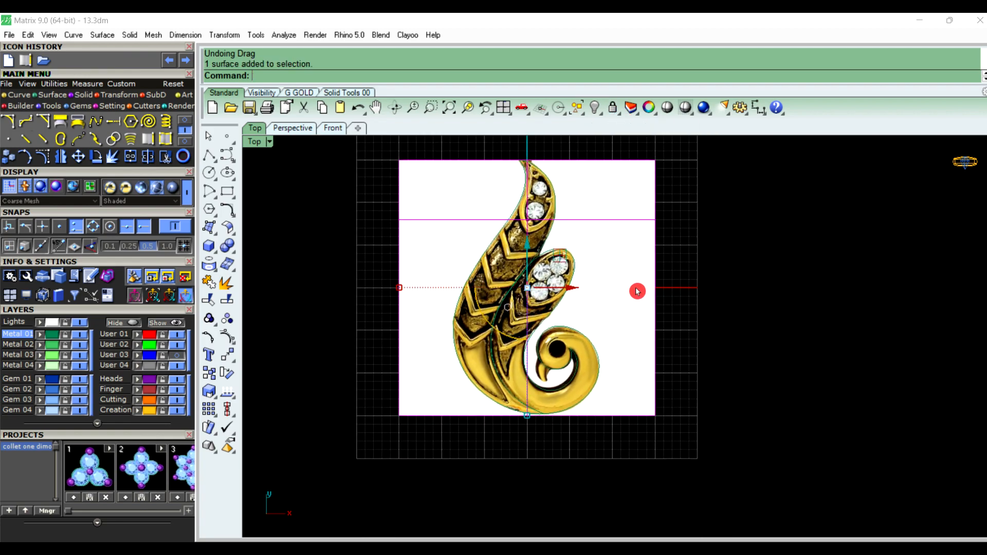
left_click(572, 291)
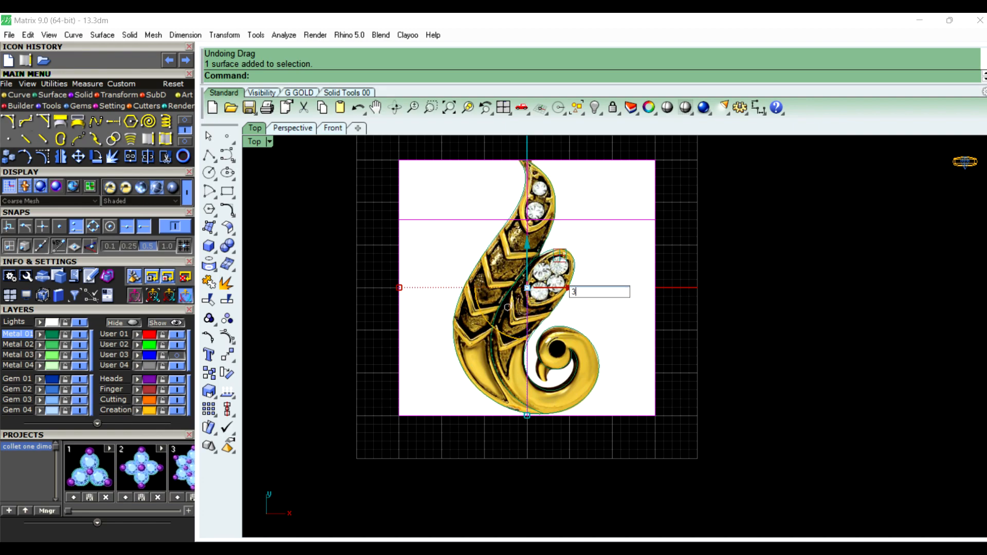
key("Return")
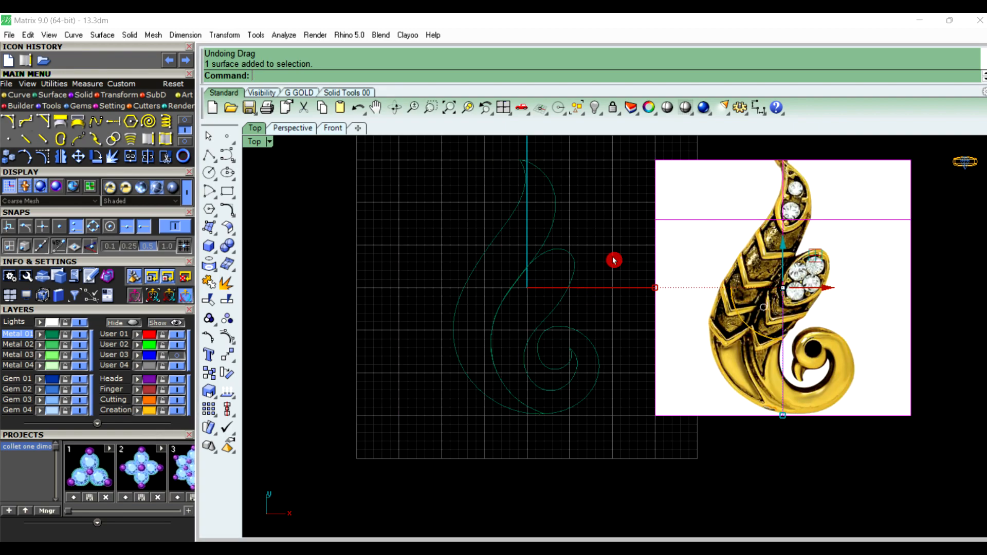
Highlight the traced curves one after another to examine the outer edge, the dividing line and the inner outline
left_click(486, 268)
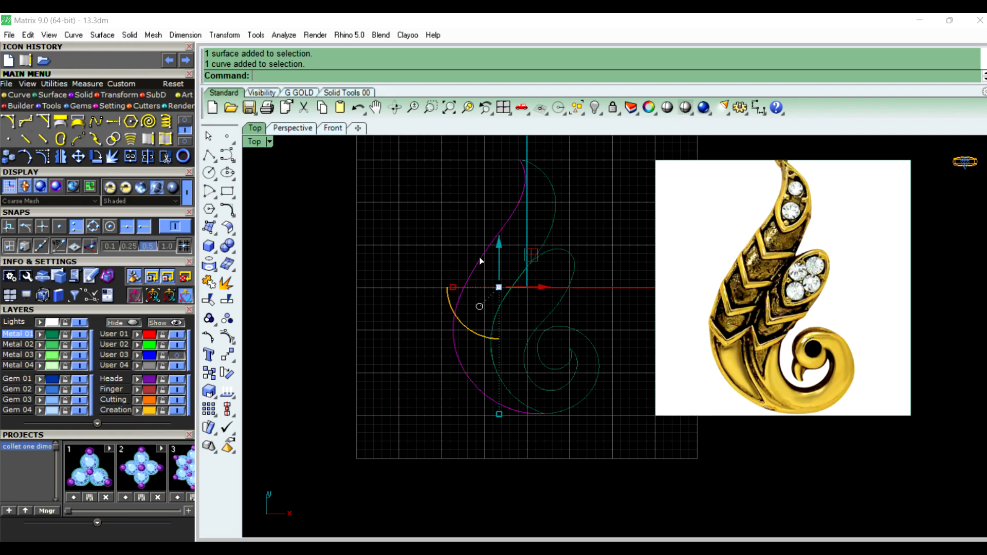
left_click(554, 217)
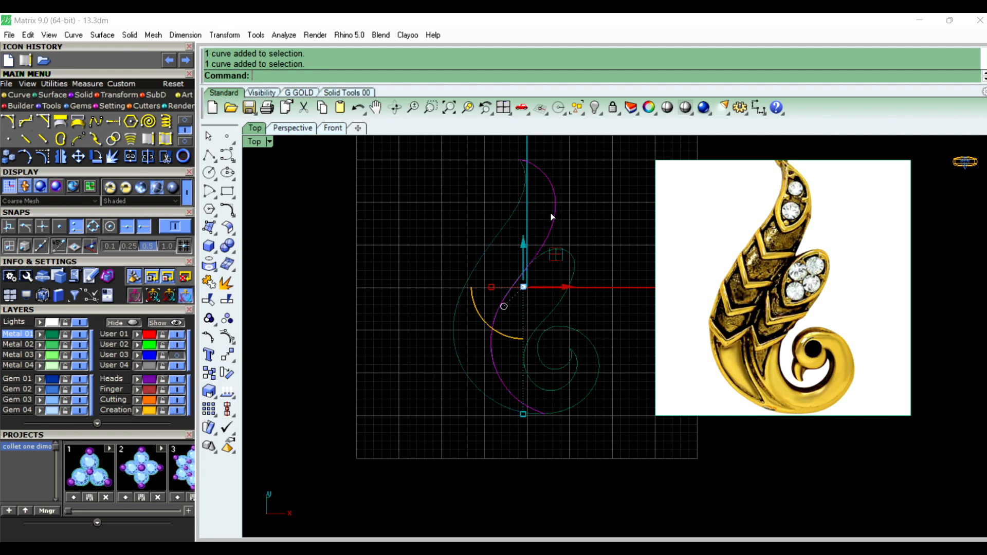
left_click(631, 223)
left_click(555, 252)
left_click(620, 265)
left_click(573, 276)
left_click(604, 318)
right_click_drag(606, 367, 635, 384)
scroll(610, 355, "down", 2)
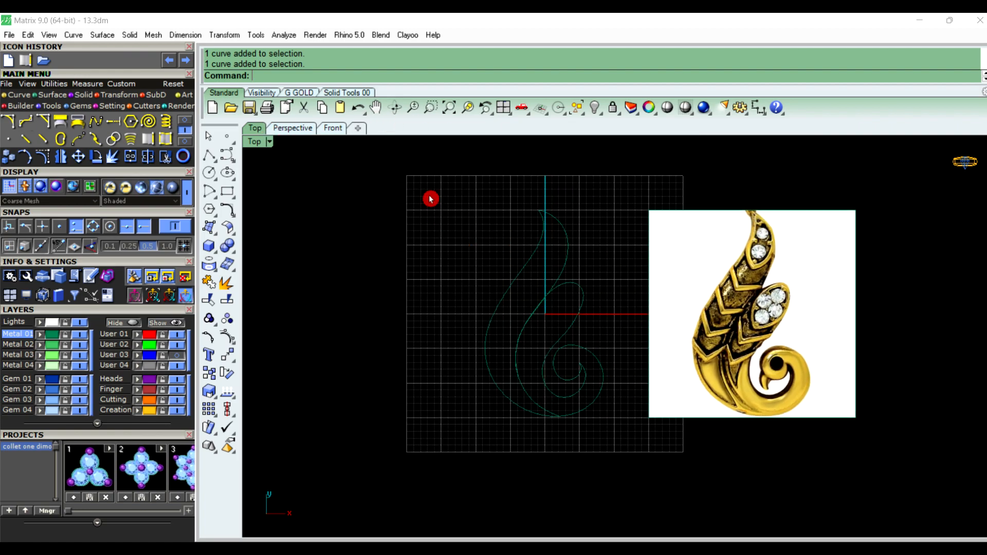
In the Perspective view, create a Patch surface from the outer edge curve and the dividing curve of the tall wing
left_click(293, 133)
right_click_drag(529, 258, 422, 289)
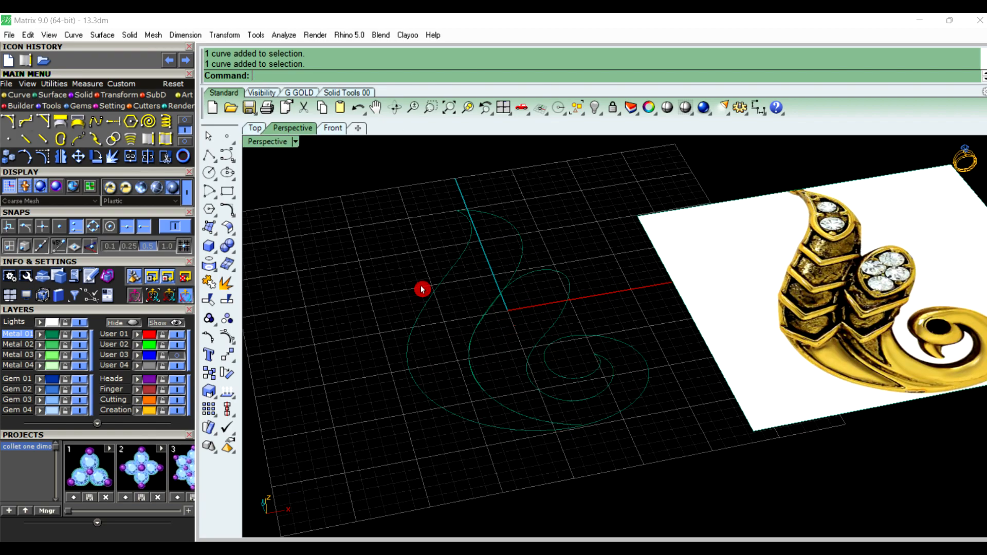
left_click(430, 289)
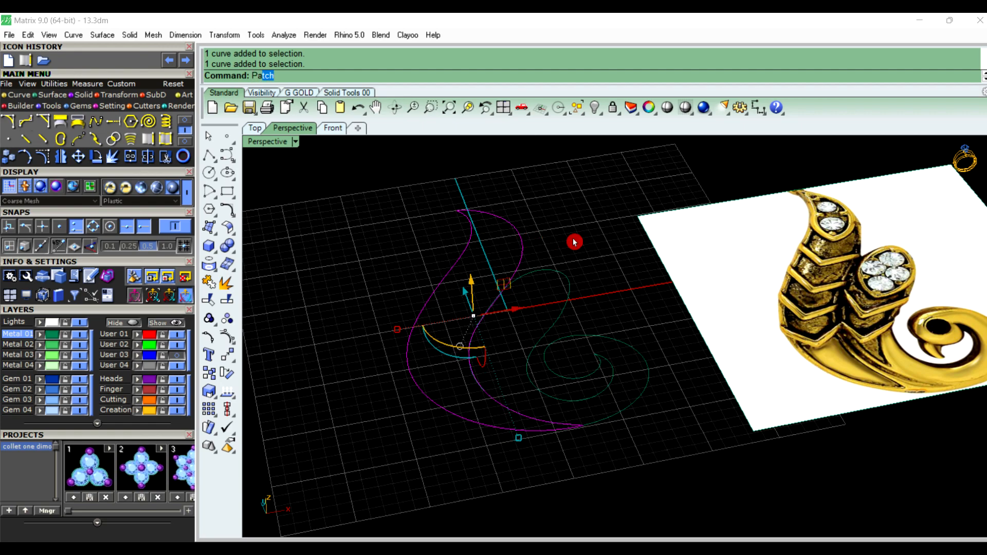
key("Return")
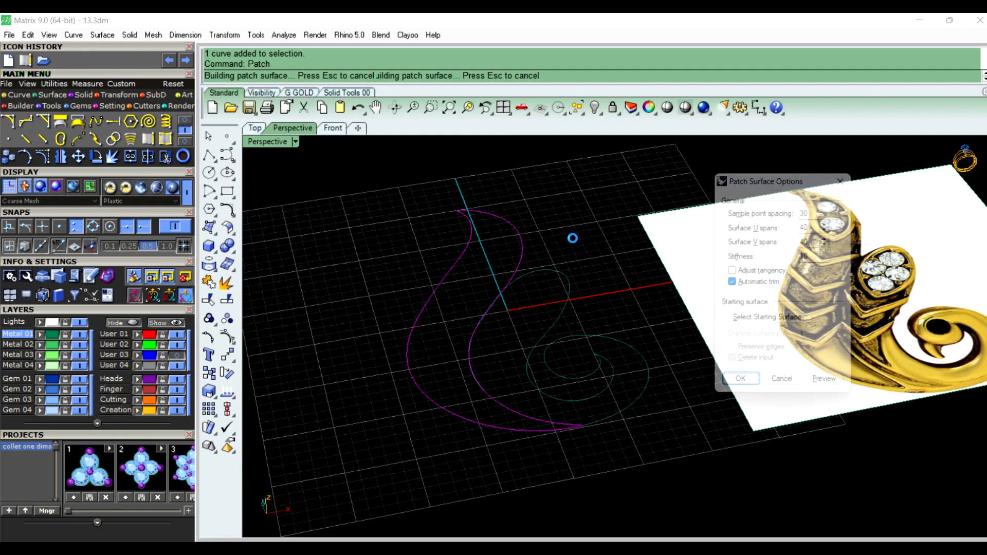
Create a second Patch surface from the dividing curve and the curves outlining the small wing and the spiral head
scroll(544, 274, "up", 3)
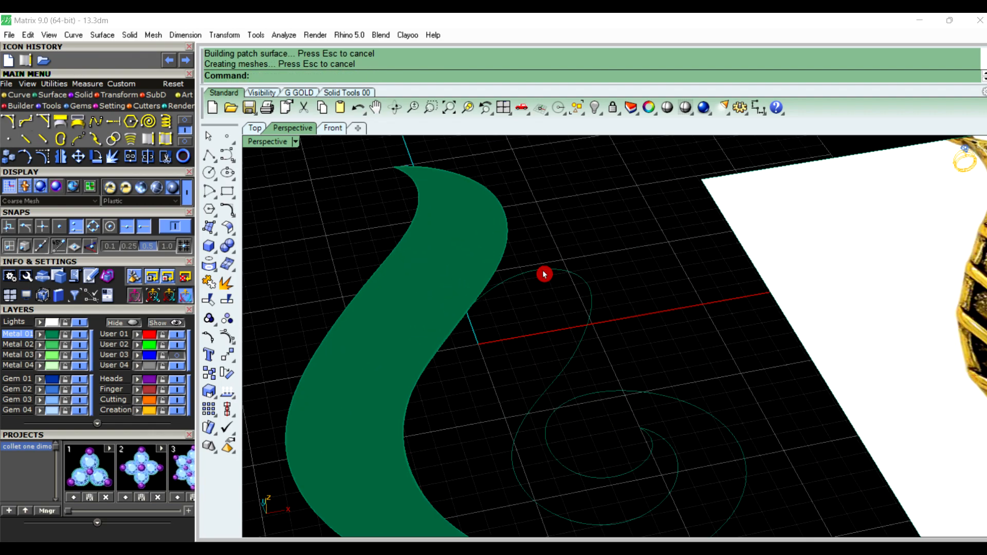
left_click(545, 274)
left_click(596, 314)
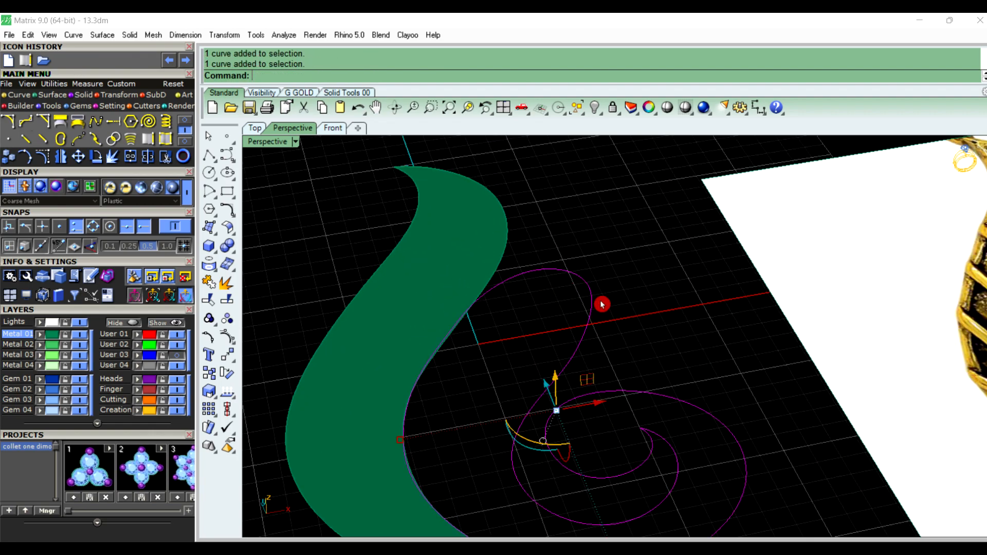
scroll(620, 288, "down", 1)
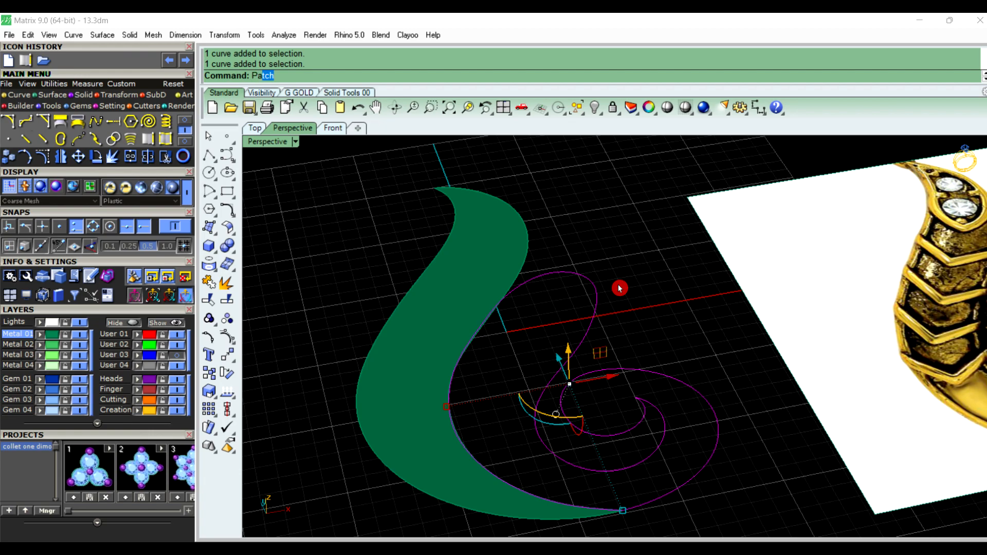
key("Return")
key("Return")
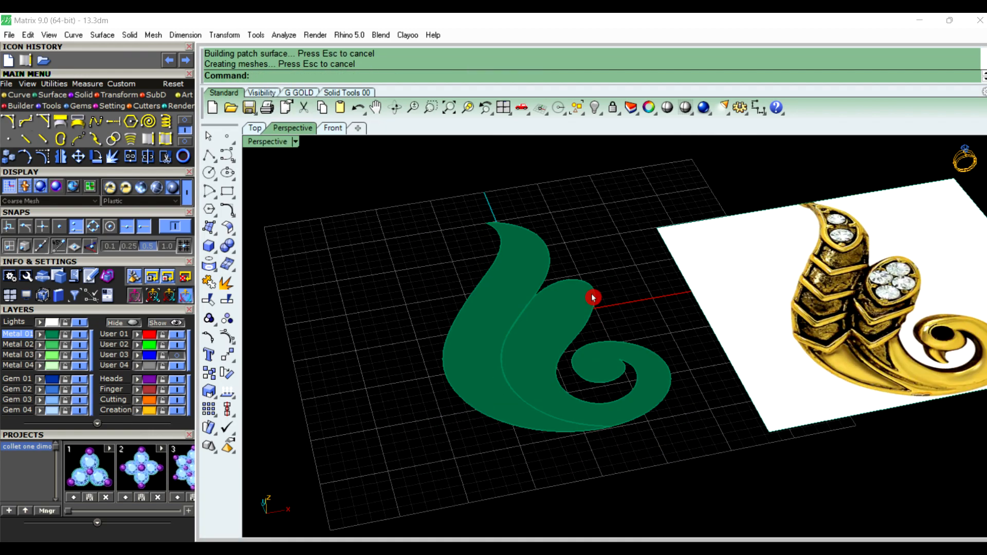
Offset both patch surfaces downward 1.5 as solids with OffsetSrf, flipping the tall wing's direction and turning BothSides off
scroll(597, 298, "down", 4)
right_click_drag(622, 348, 618, 350)
left_click(575, 320)
scroll(545, 329, "up", 3)
left_click(462, 332)
left_click(563, 334, "shift")
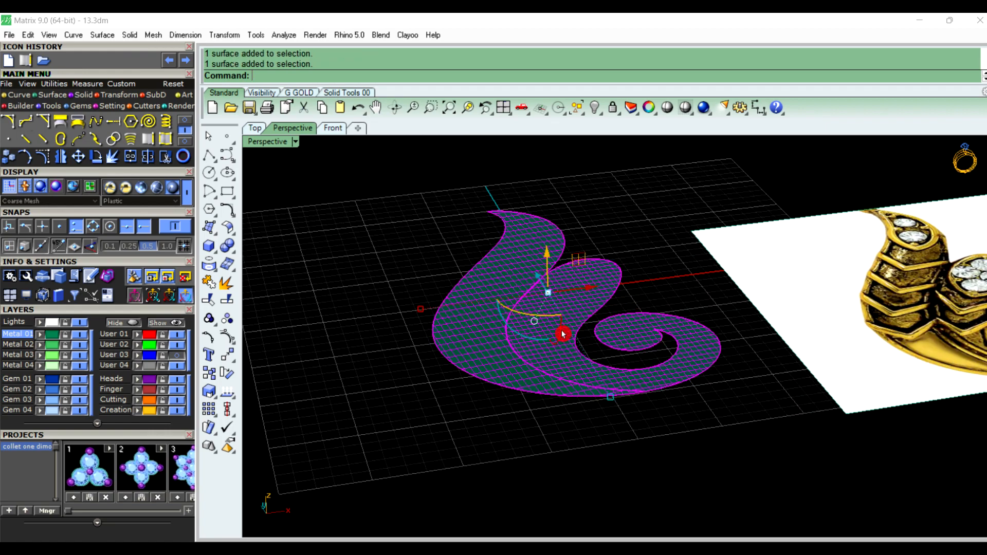
type("OffsetSrf")
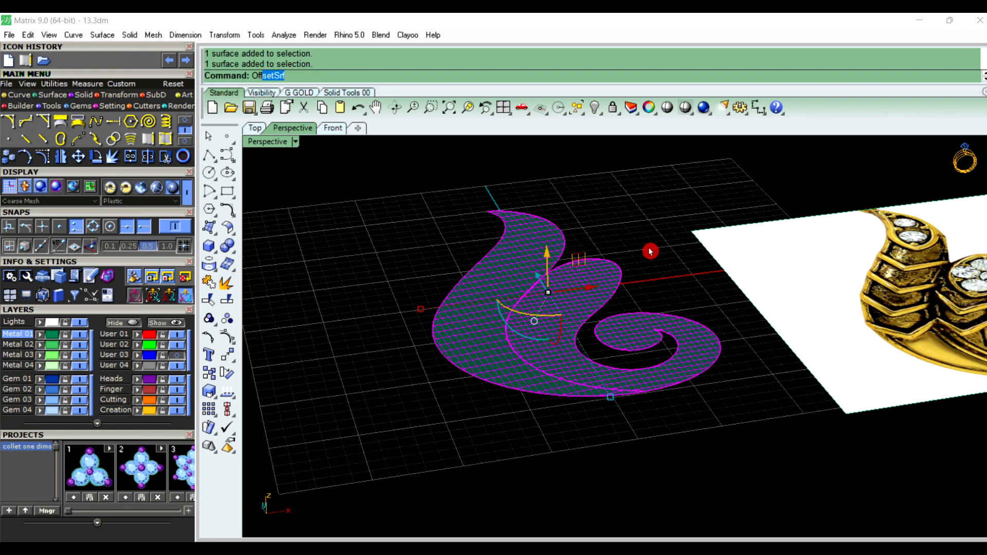
key("Return")
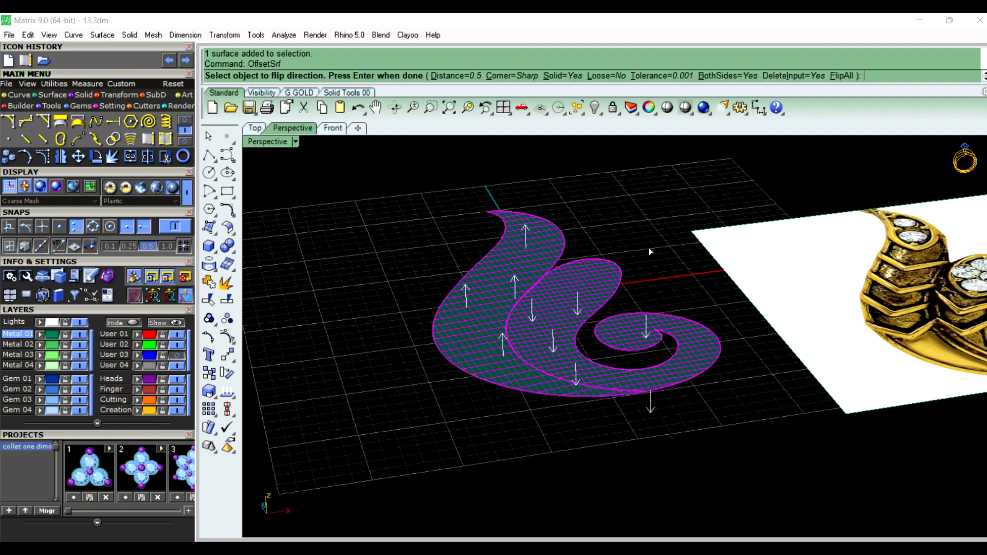
left_click(480, 341)
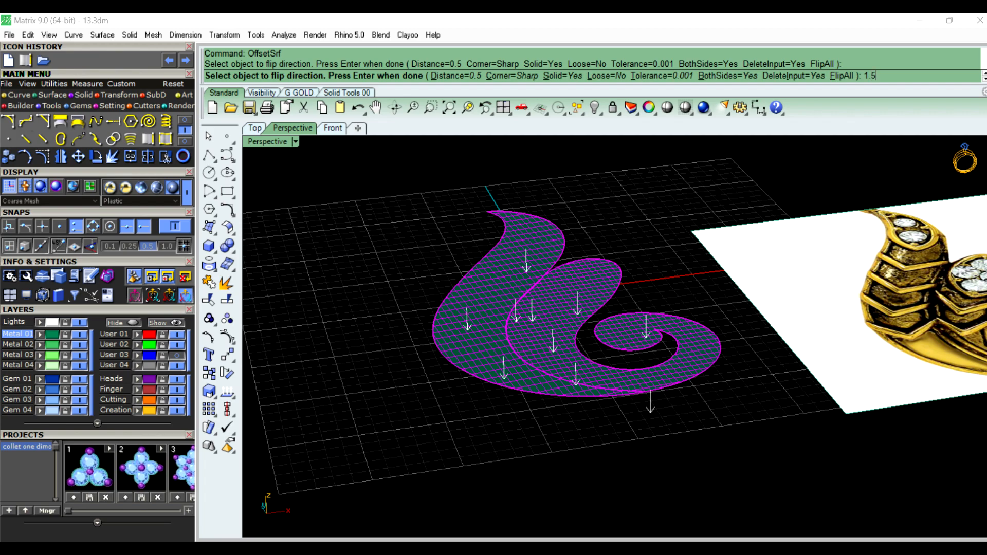
left_click(731, 76)
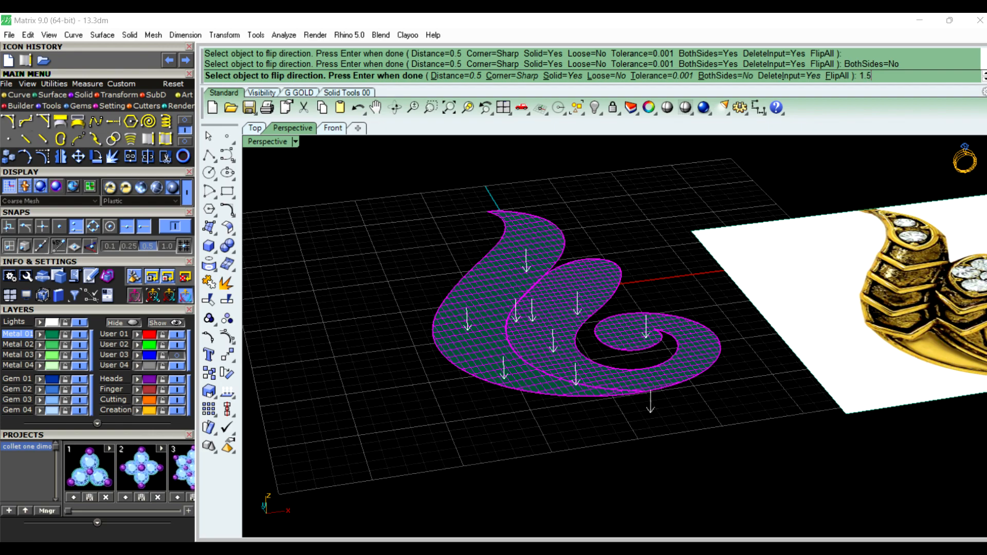
type("1.5")
key("Return")
right_click(644, 197)
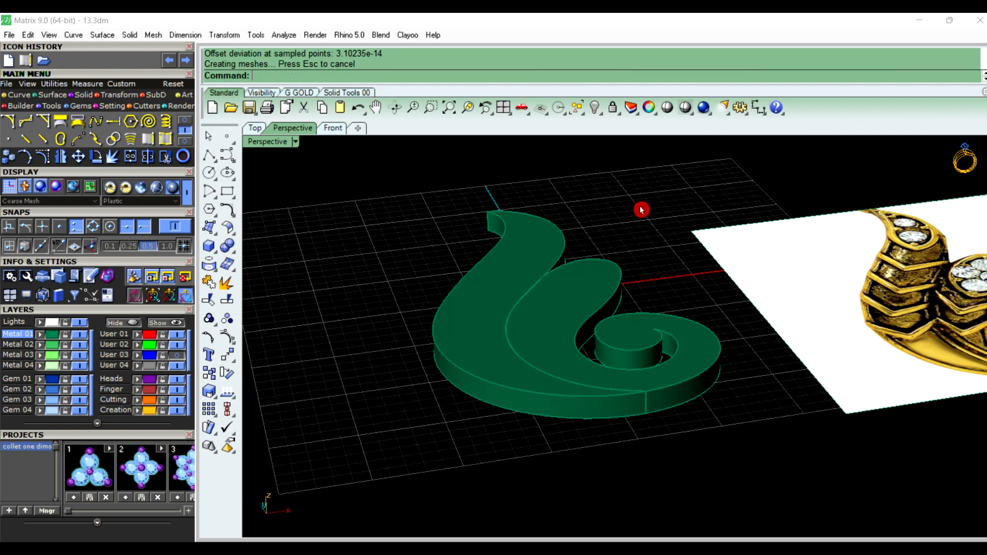
Examine the solid body from several angles and compare it with the ribs and stone settings in the pendant picture
right_click_drag(546, 439, 575, 323)
right_click_drag(611, 360, 561, 391)
right_click_drag(531, 326, 573, 358)
scroll(527, 331, "down", 2)
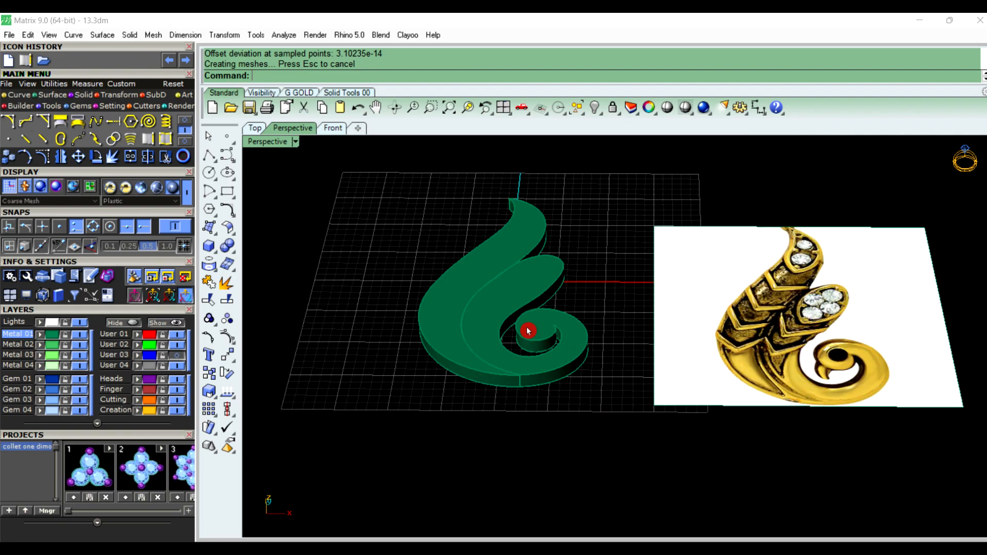
scroll(817, 271, "up", 5)
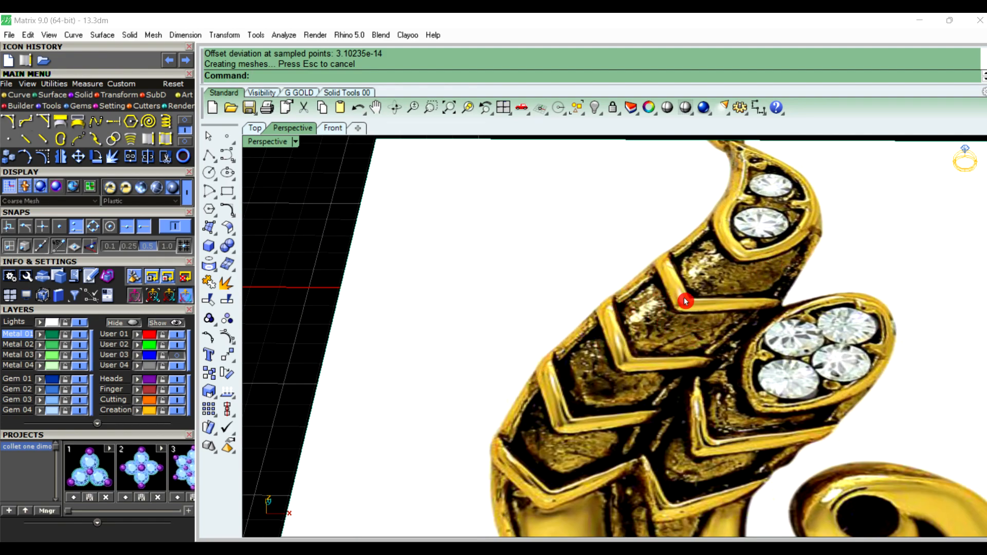
scroll(685, 302, "down", 5)
scroll(717, 381, "up", 5)
scroll(736, 364, "down", 6)
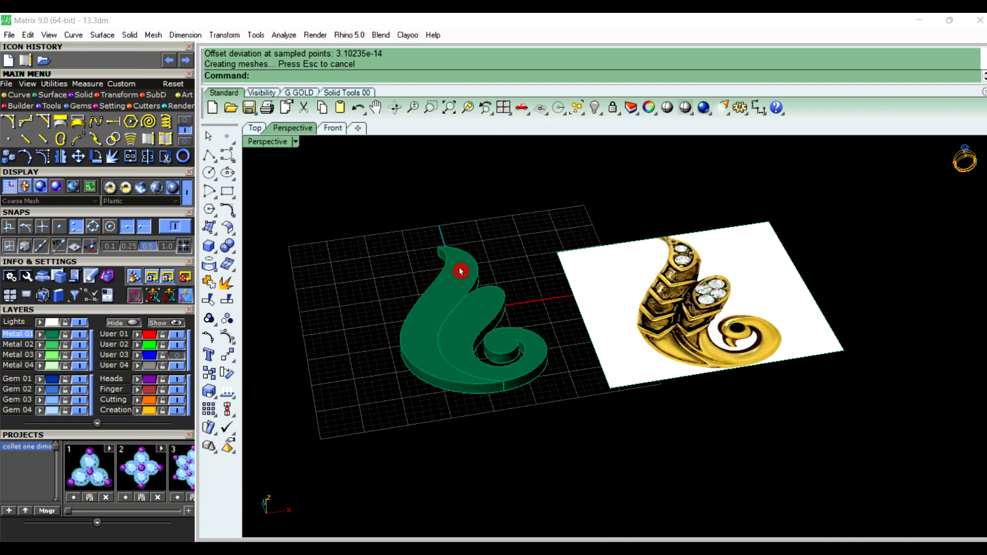
Join the outer edge curve and the dividing curve of the tall wing into one closed curve
scroll(445, 253, "up", 5)
left_click(429, 251)
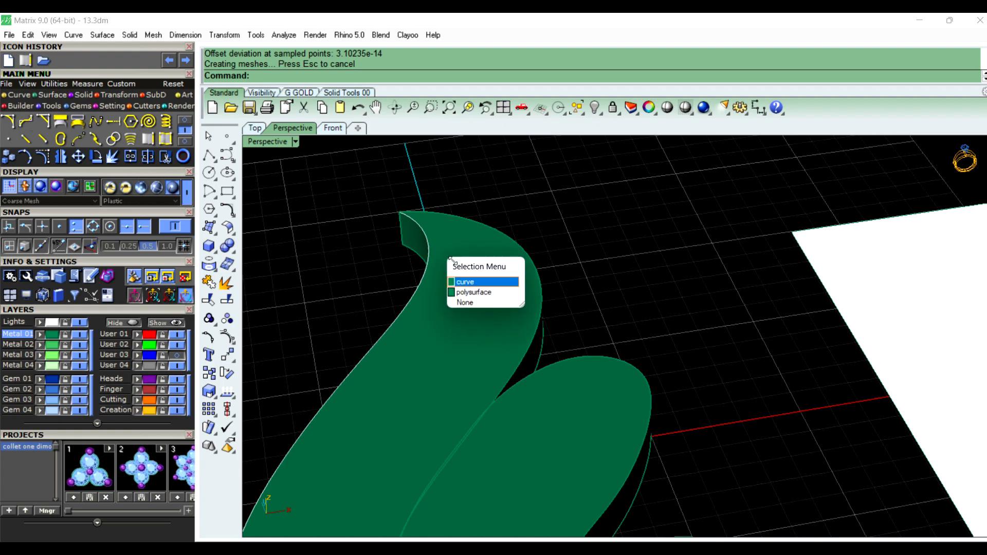
left_click(468, 281)
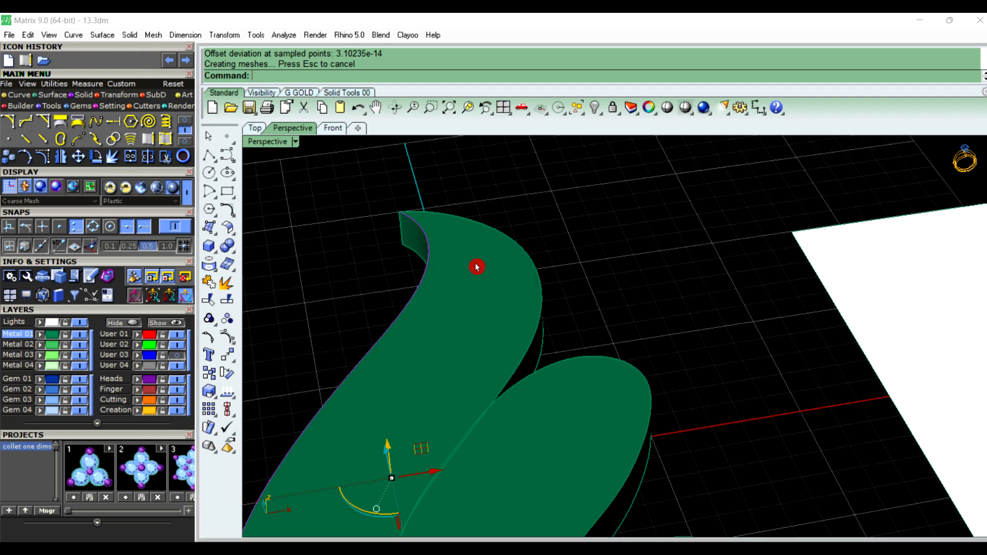
left_click(503, 233)
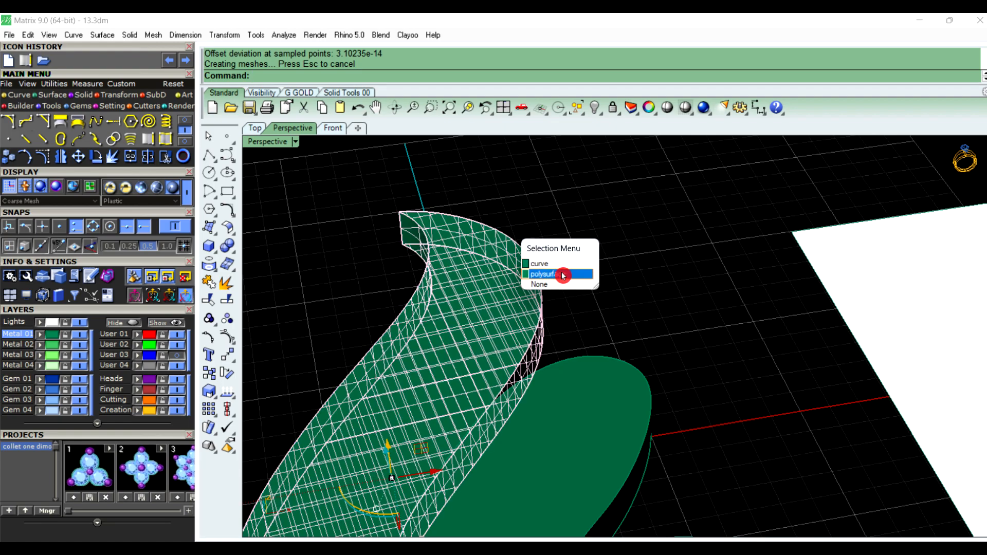
left_click(556, 263)
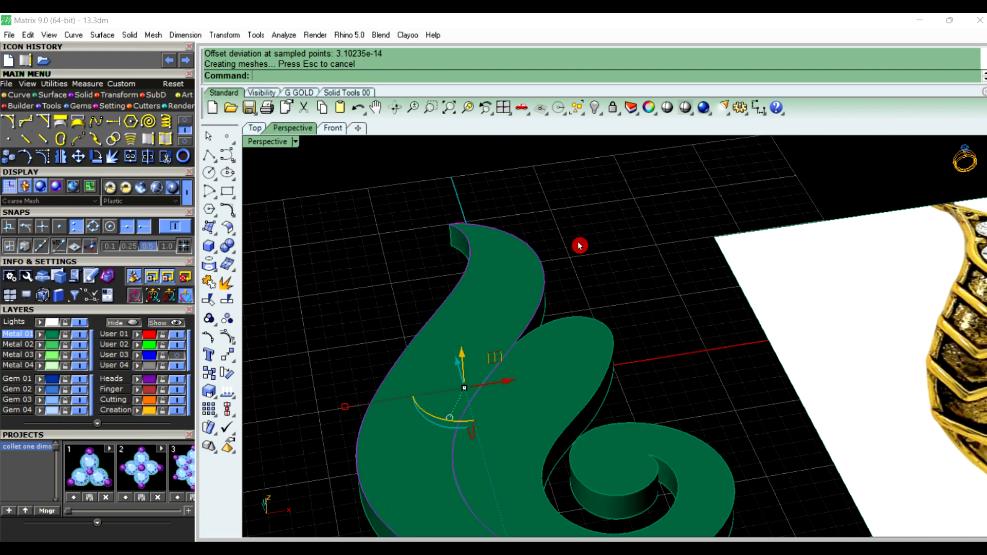
key("Return")
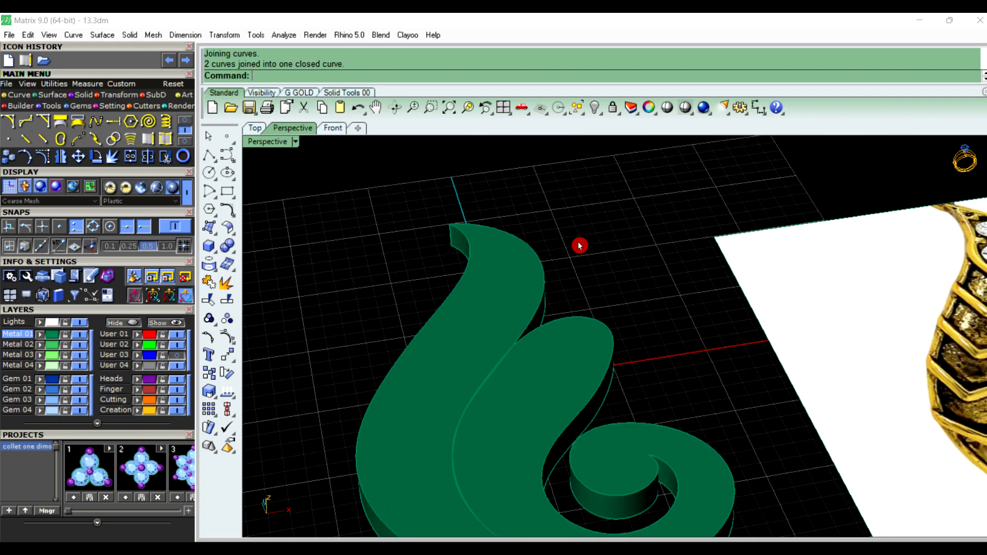
scroll(579, 316, "up", 3)
left_click(561, 326)
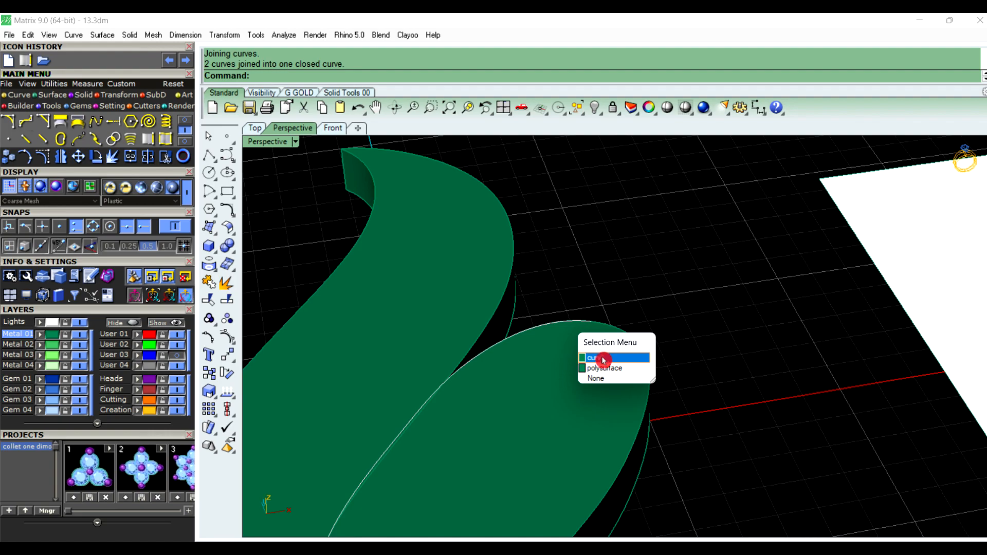
left_click(598, 358)
left_click(636, 342)
key("Escape")
Join the dividing curve and the outline curve of the small wing and spiral head into one closed curve
scroll(582, 324, "up", 5)
left_click(579, 325)
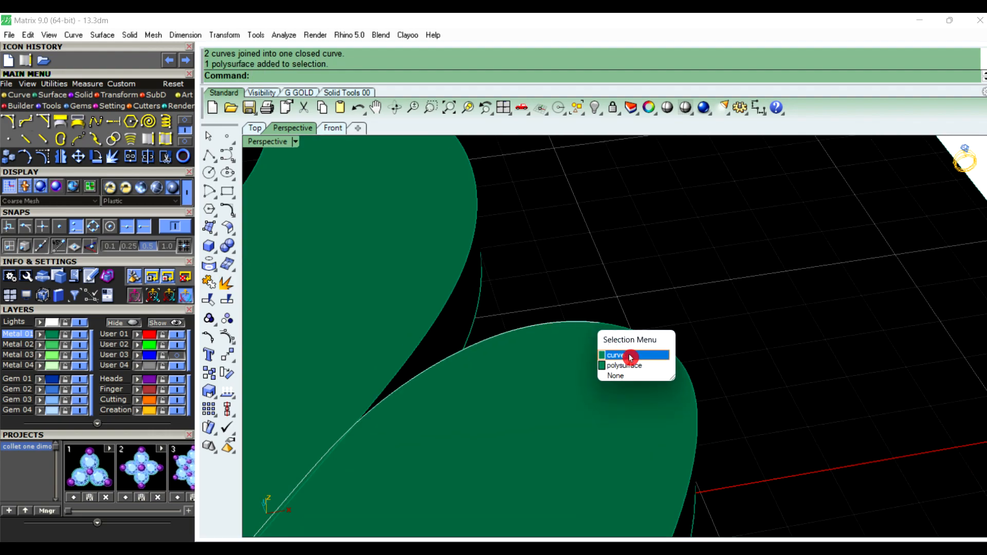
left_click(631, 356)
left_click(671, 349)
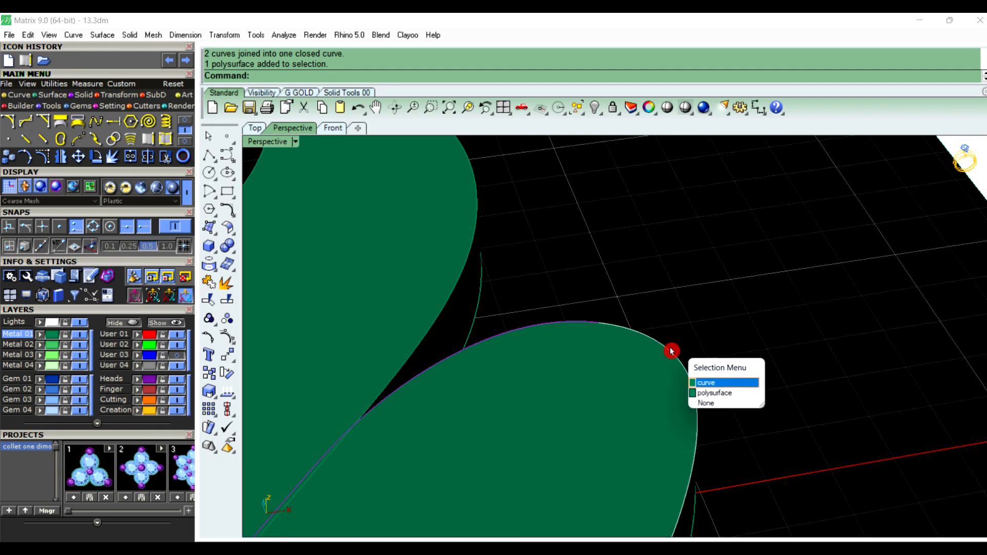
left_click(696, 390)
scroll(661, 321, "down", 3)
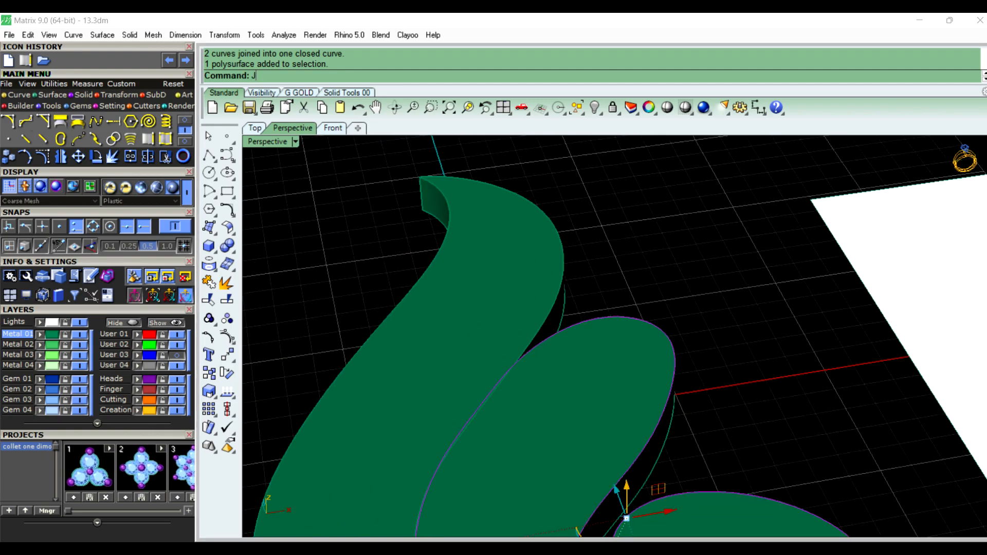
key("Return")
scroll(622, 244, "down", 3)
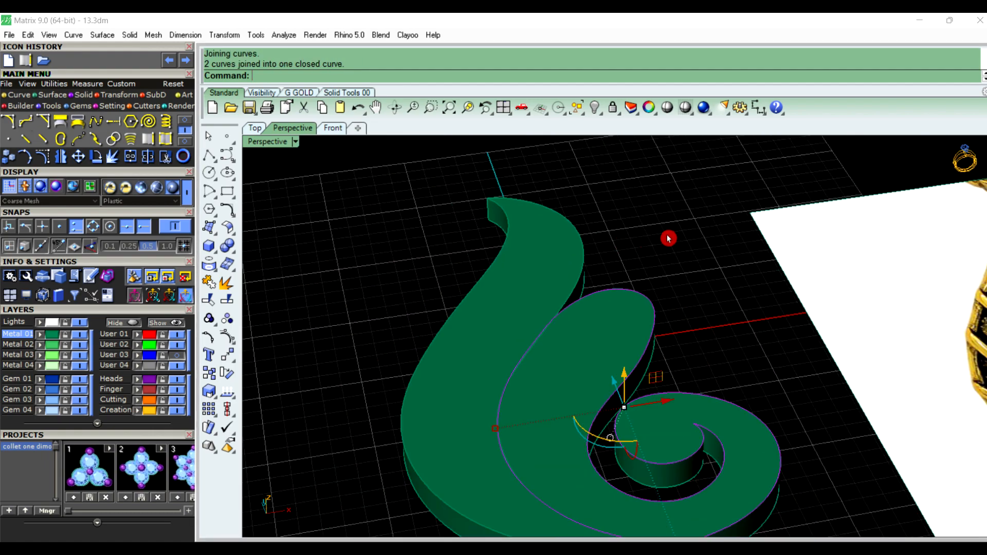
scroll(631, 283, "up", 4)
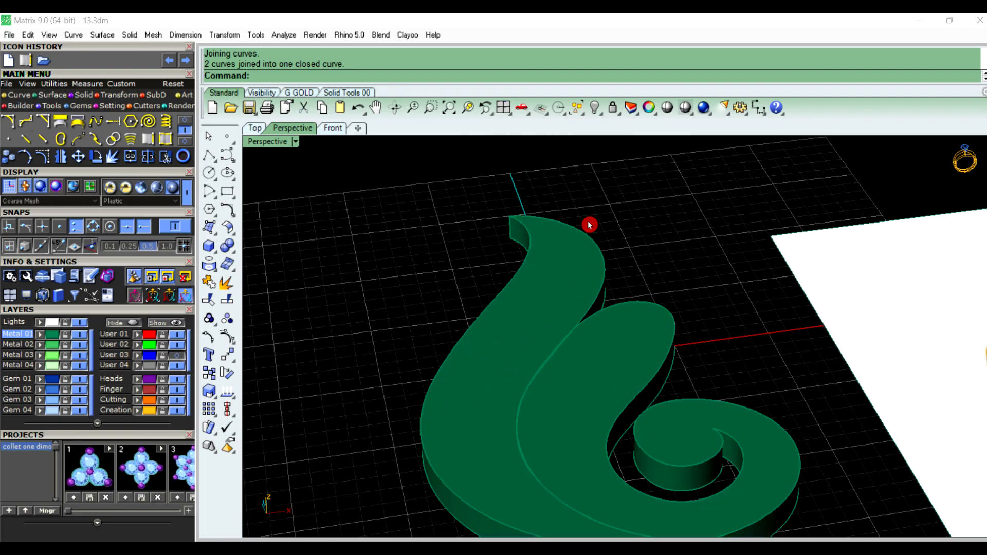
Make User 01 the current layer and offset the tall wing's closed curve inward by 0.65
left_click(110, 336)
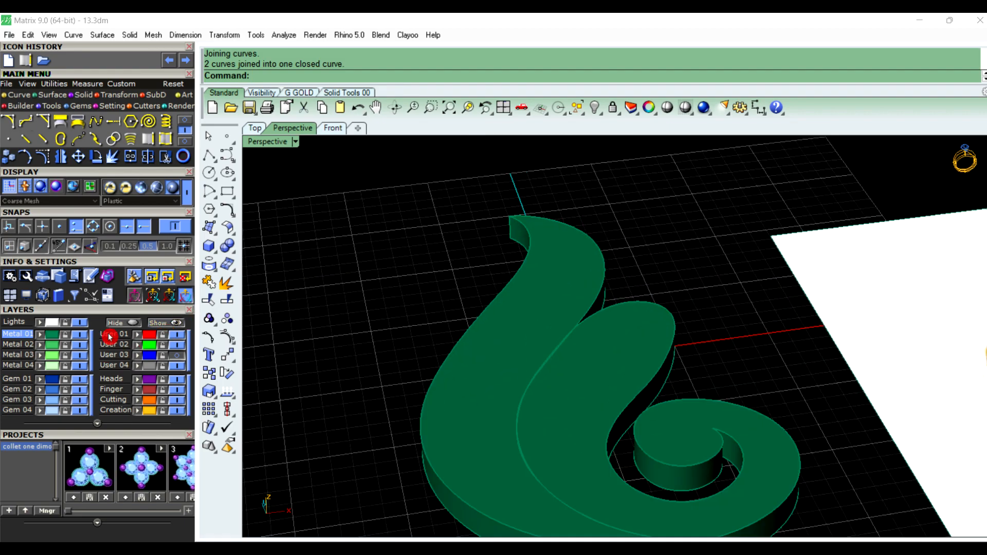
scroll(388, 371, "down", 5)
scroll(537, 267, "up", 10)
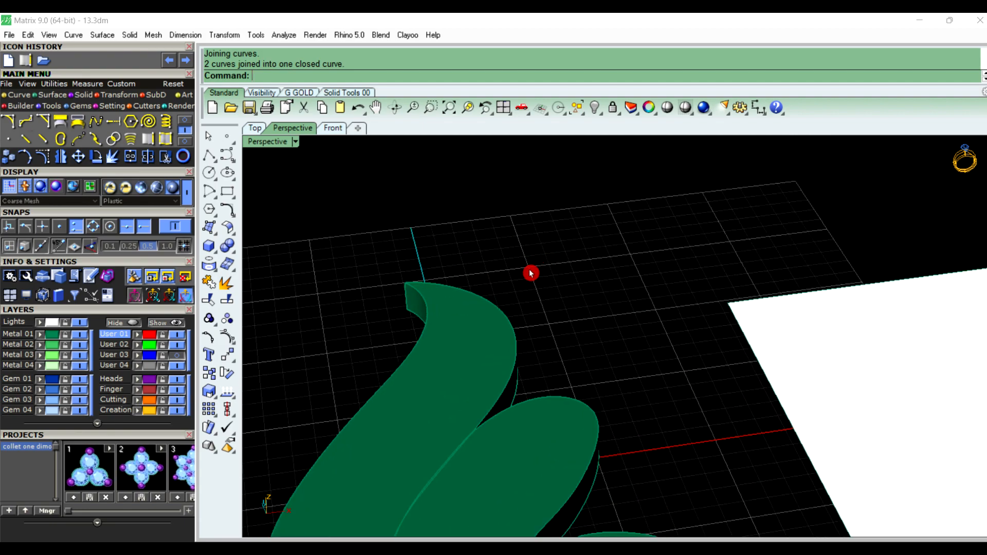
left_click(501, 311)
left_click(537, 352)
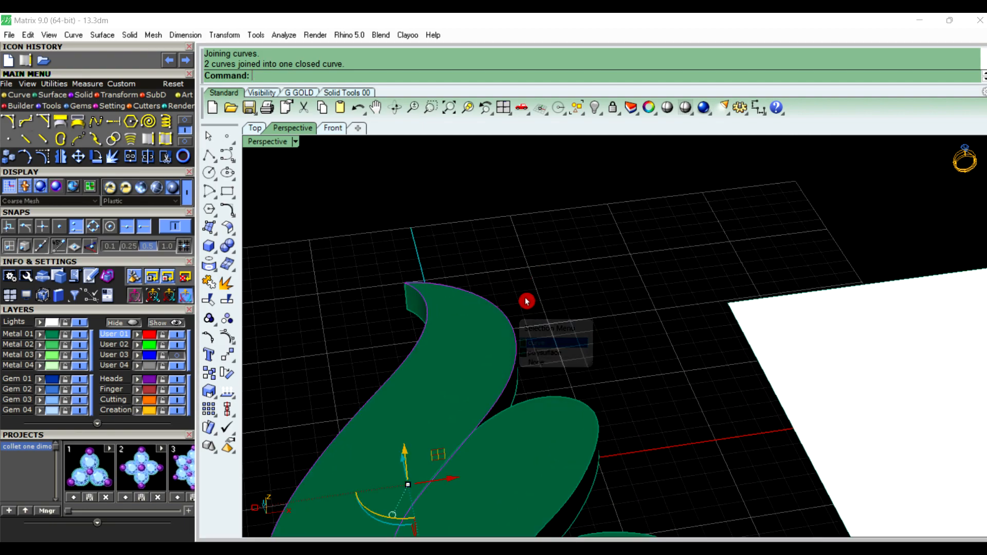
scroll(534, 295, "down", 3)
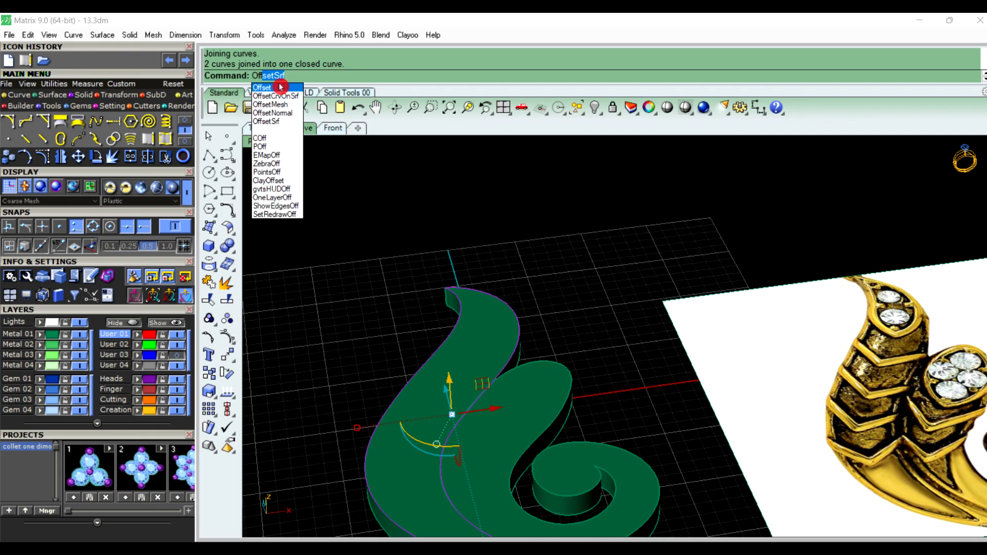
left_click(281, 87)
scroll(504, 398, "up", 4)
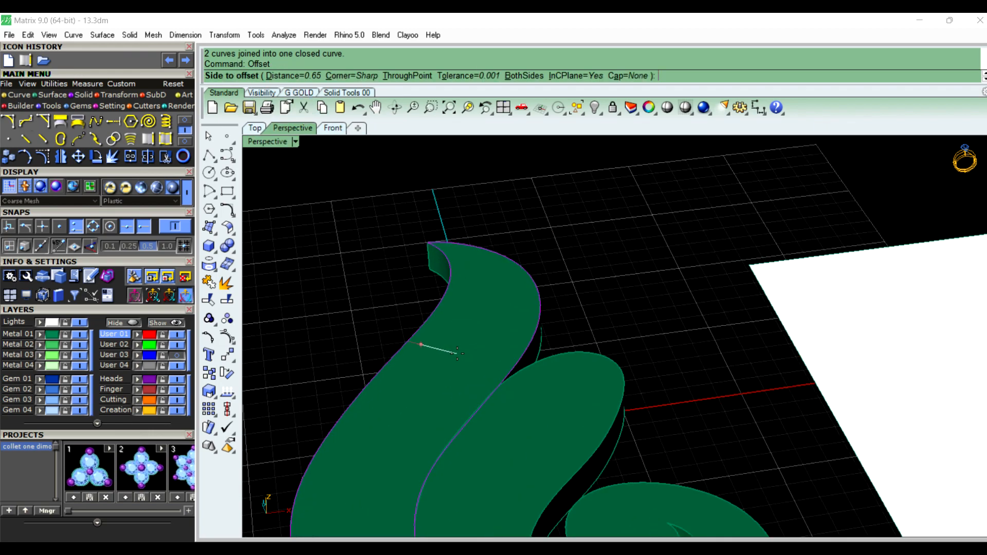
left_click(457, 353)
Compare the tall wing's inset curve with the borders in the pendant picture, first in Perspective and finally in the Top view
scroll(488, 284, "down", 5)
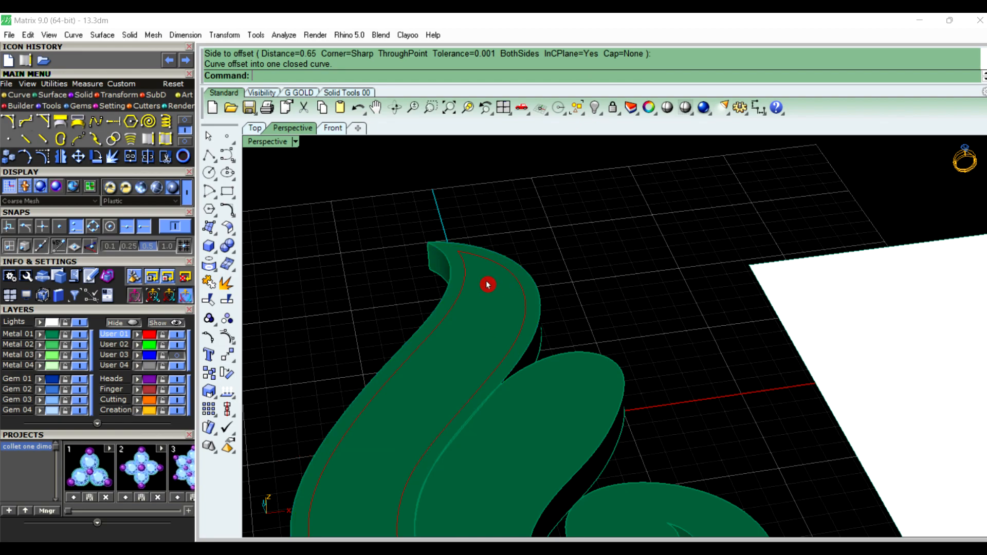
scroll(722, 392, "up", 1)
scroll(793, 409, "up", 3)
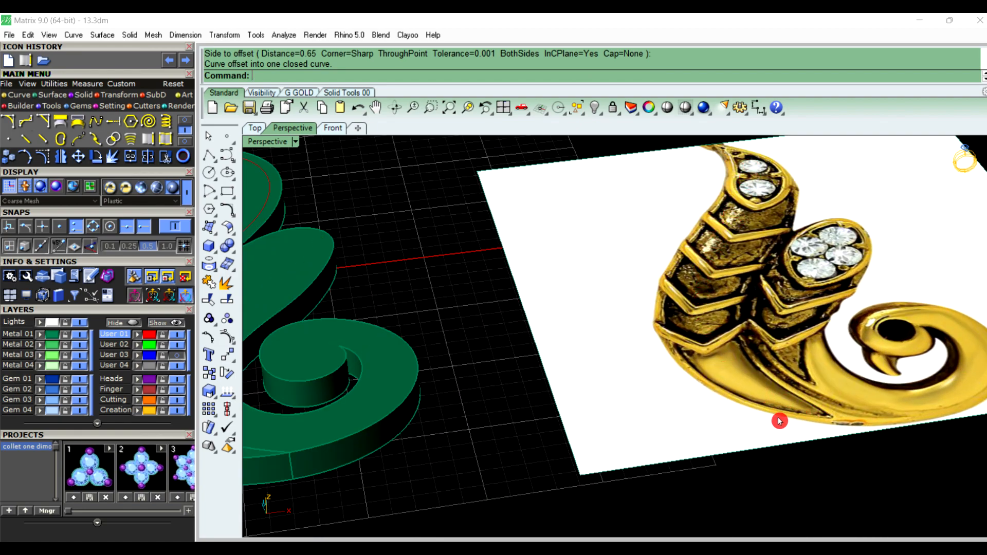
scroll(725, 360, "down", 4)
scroll(487, 346, "up", 3)
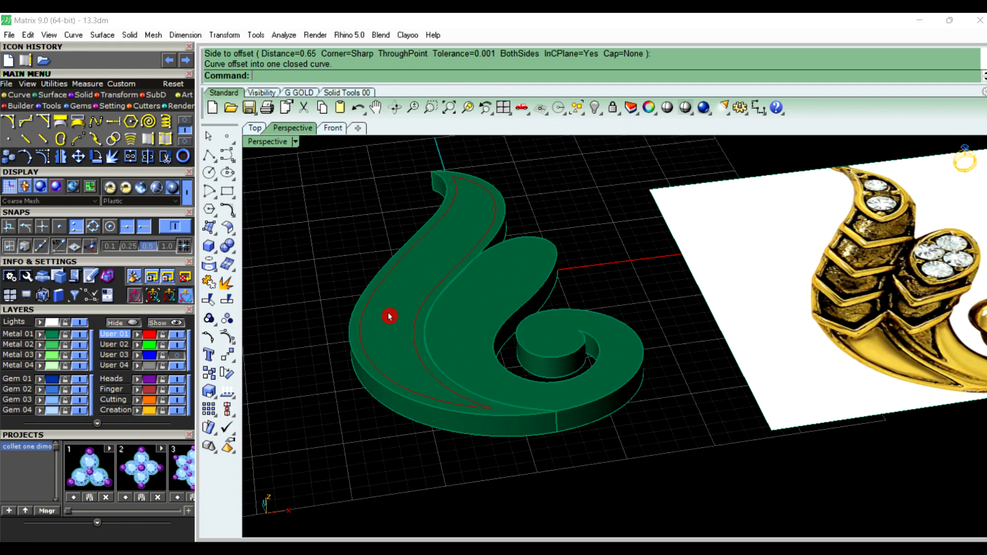
left_click(256, 128)
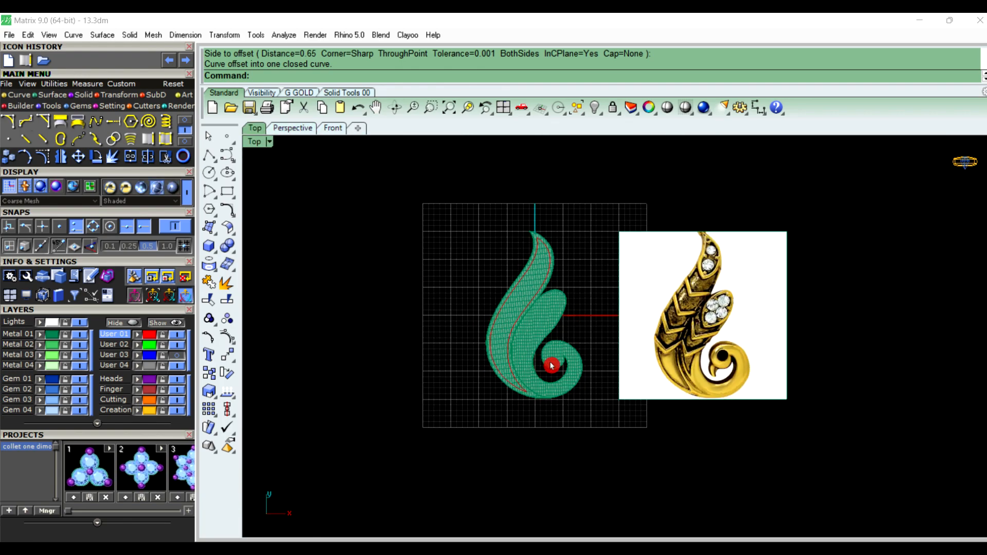
scroll(548, 365, "up", 2)
scroll(530, 399, "up", 2)
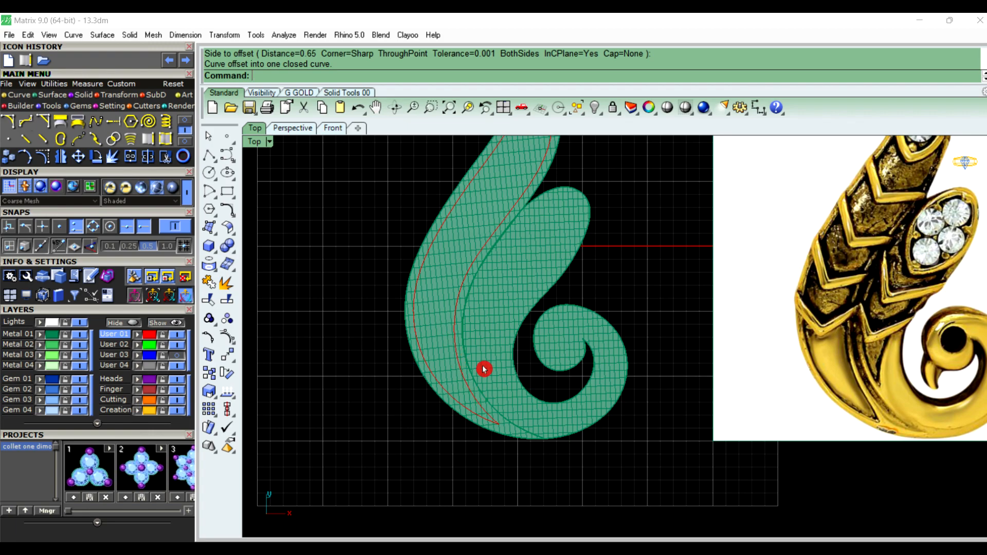
scroll(544, 426, "down", 1)
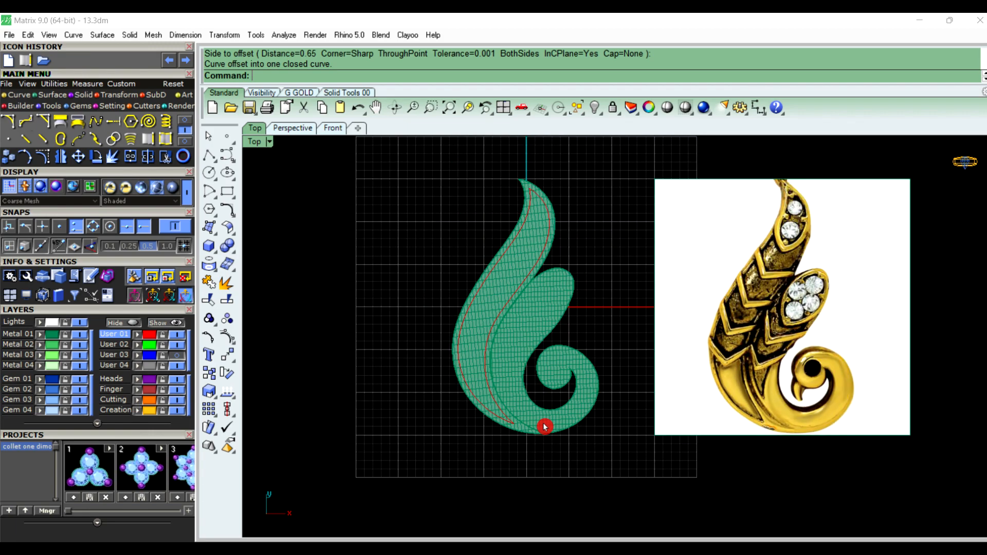
Offset the closed curve of the small wing and spiral head inward by 0.65 in the Top view
scroll(745, 399, "up", 2)
scroll(530, 381, "down", 1)
scroll(516, 362, "up", 2)
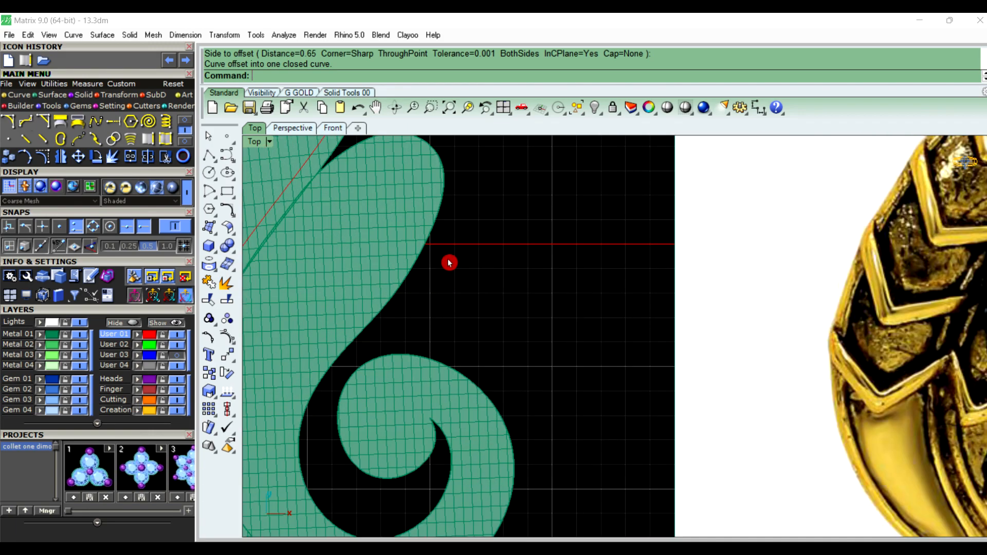
left_click(431, 240)
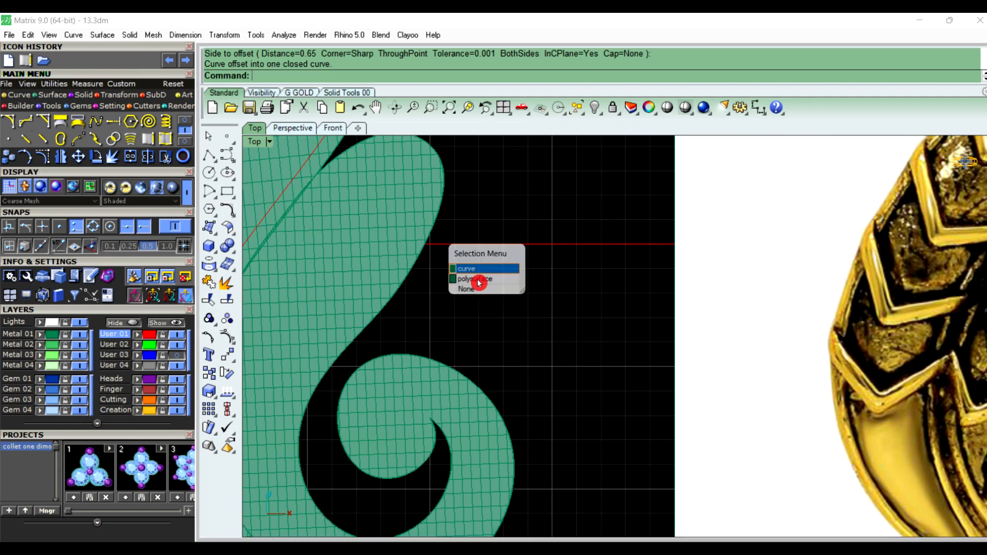
left_click(463, 268)
scroll(483, 291, "down", 1)
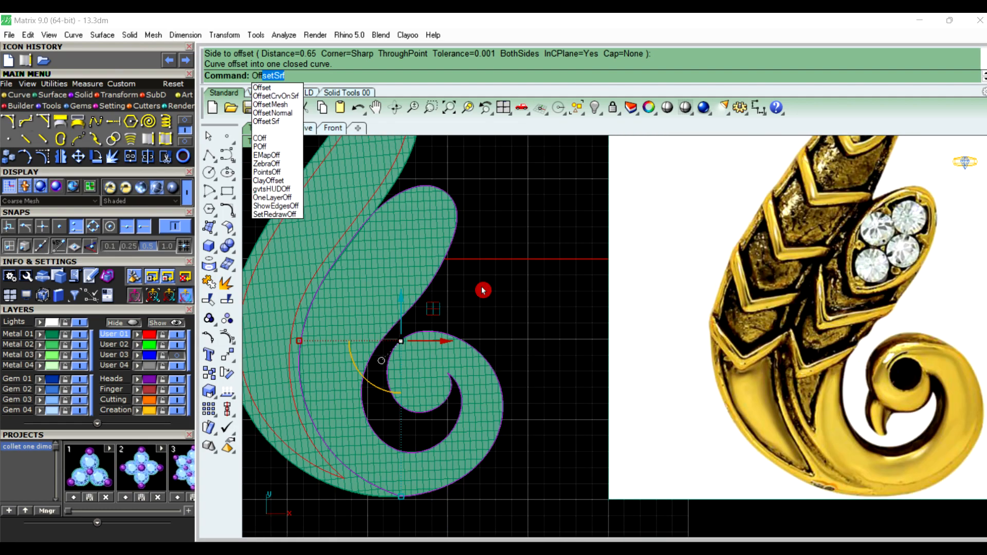
left_click(284, 88)
left_click(409, 271)
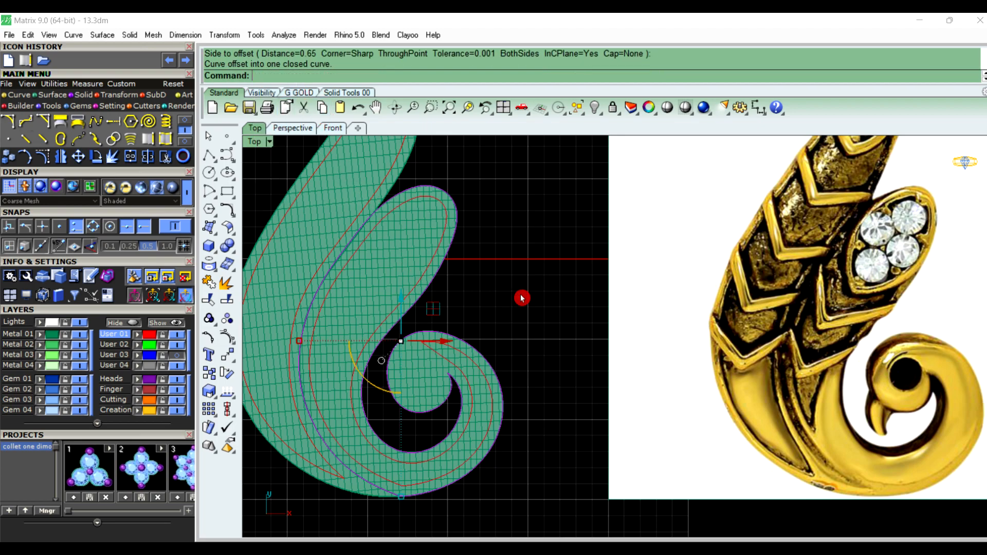
Hide the two solid bodies of the tall wing and the small wing with spiral head, leaving their curves
scroll(367, 389, "up", 2)
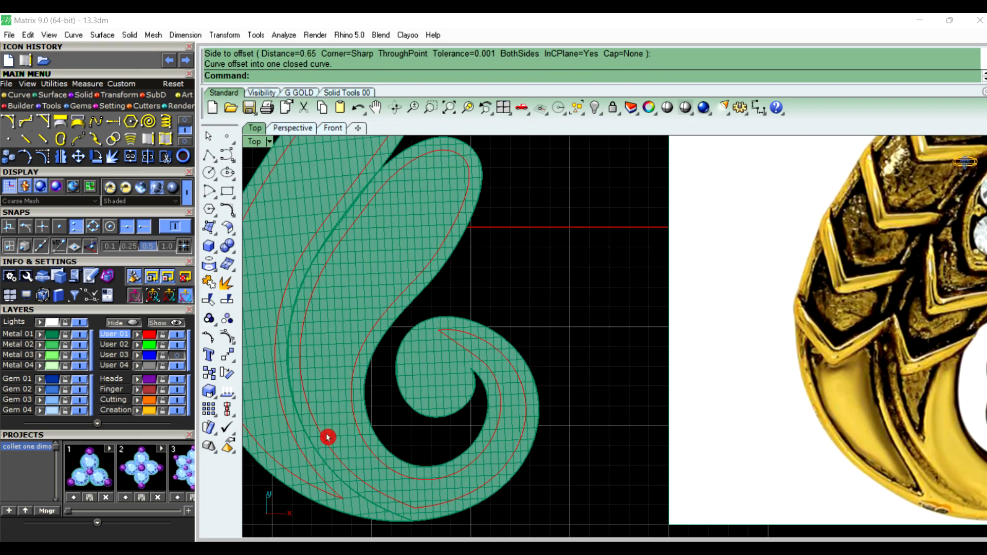
scroll(419, 403, "down", 4)
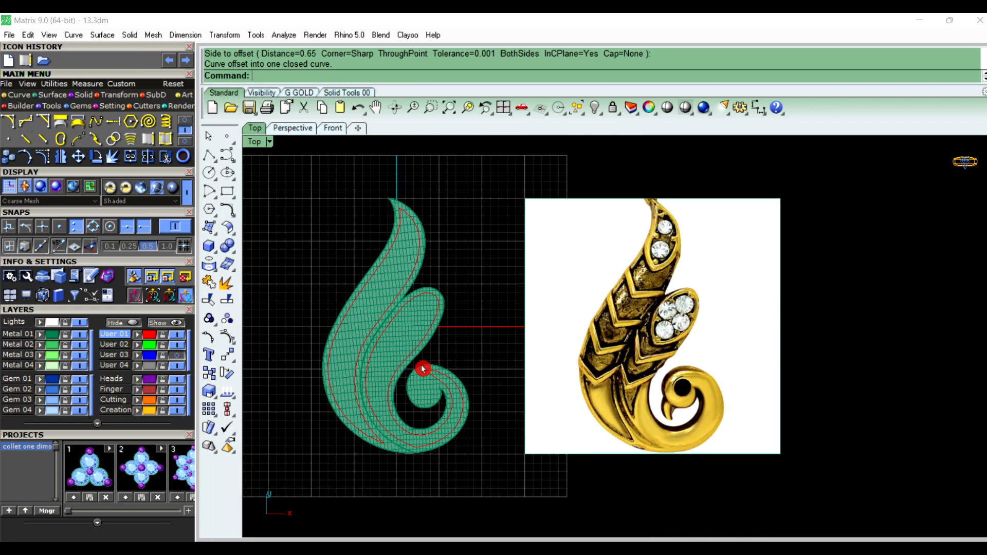
scroll(383, 250, "up", 2)
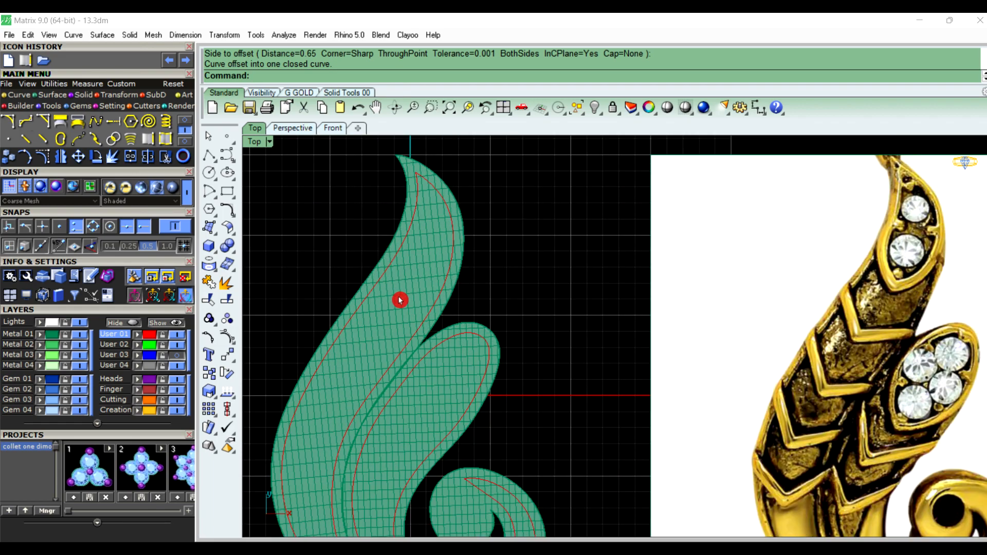
left_click(406, 308)
left_click(456, 370)
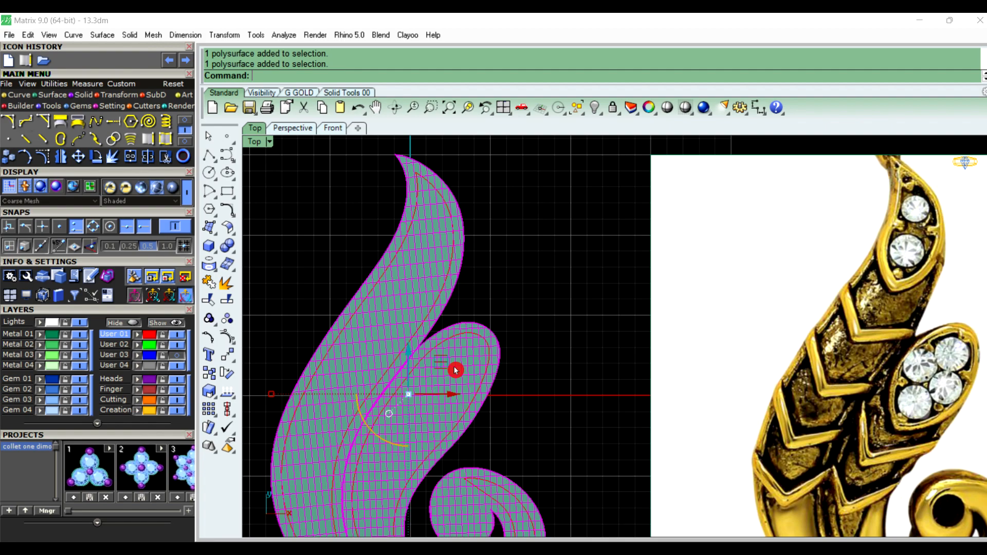
left_click(595, 107)
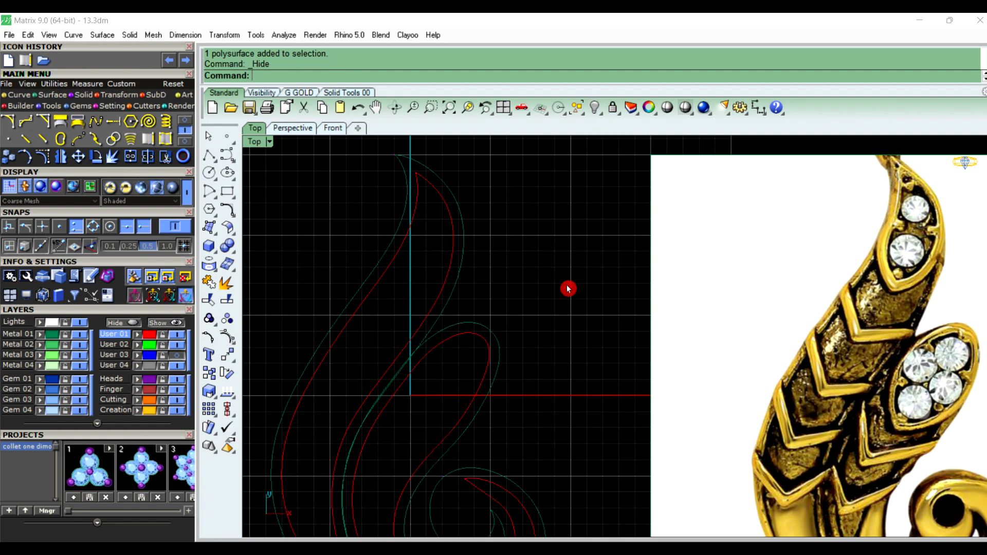
Move the pendant picture by -30 along X so that it lies under the wing curves
scroll(571, 282, "down", 3)
left_click(731, 335)
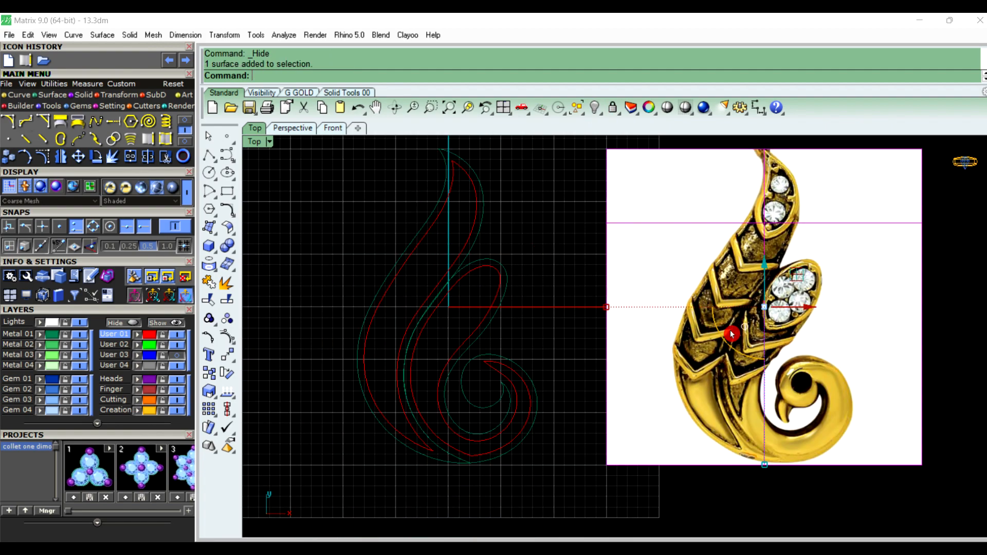
left_click(807, 308)
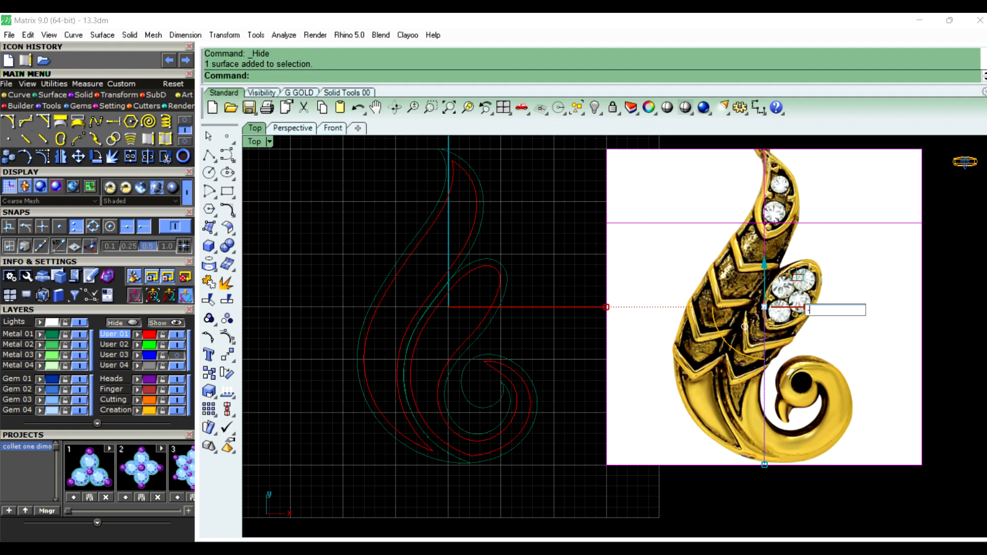
key("Return")
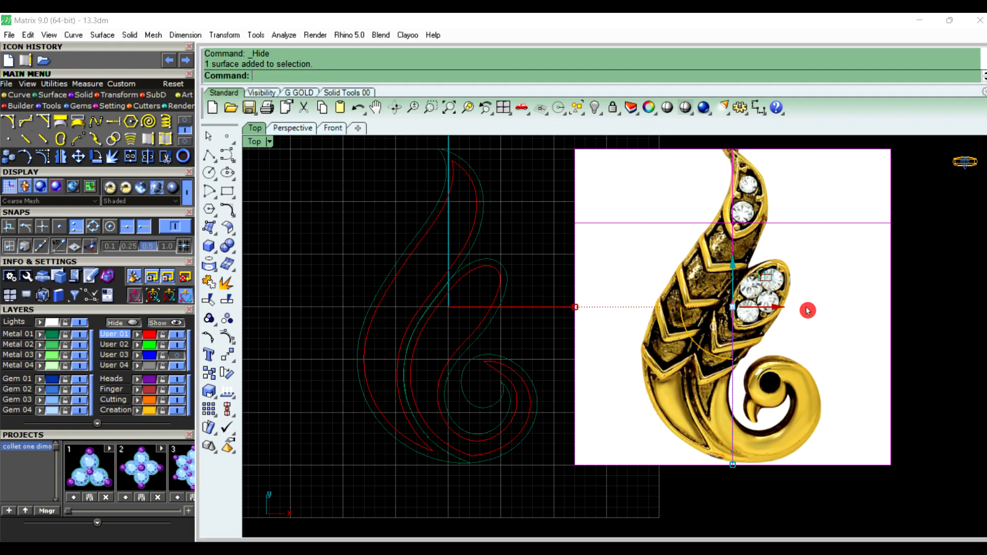
key("ctrl+z")
left_click(813, 309)
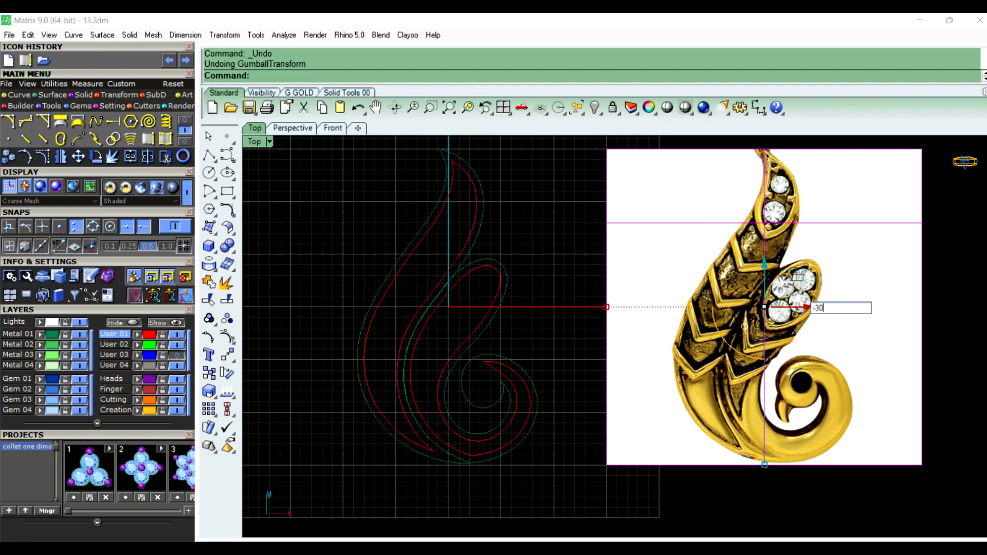
right_click(782, 347)
key("Escape")
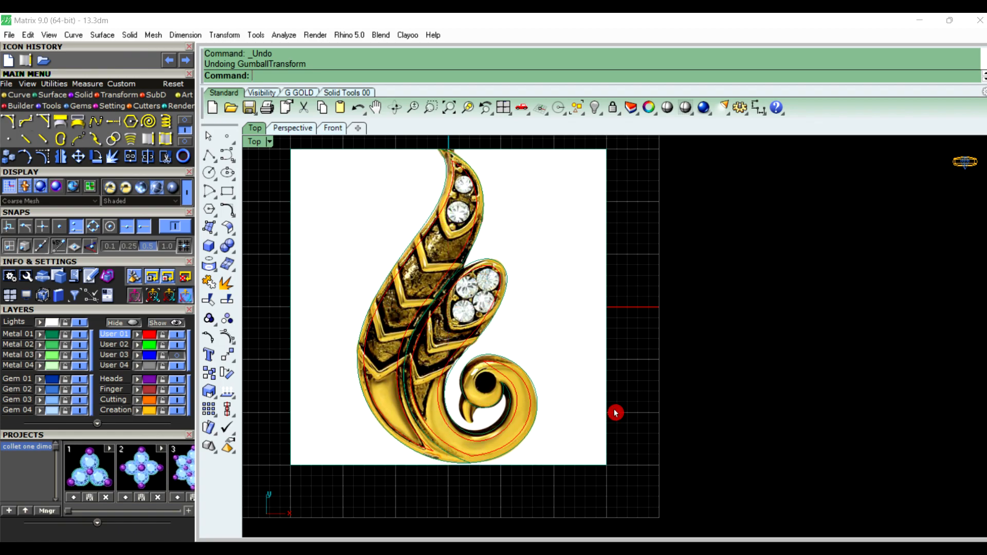
Draw an interpolated curve along the lower textured panel of the small wing, running from one side of its inset curve to the other
scroll(636, 397, "up", 5)
scroll(465, 427, "up", 3)
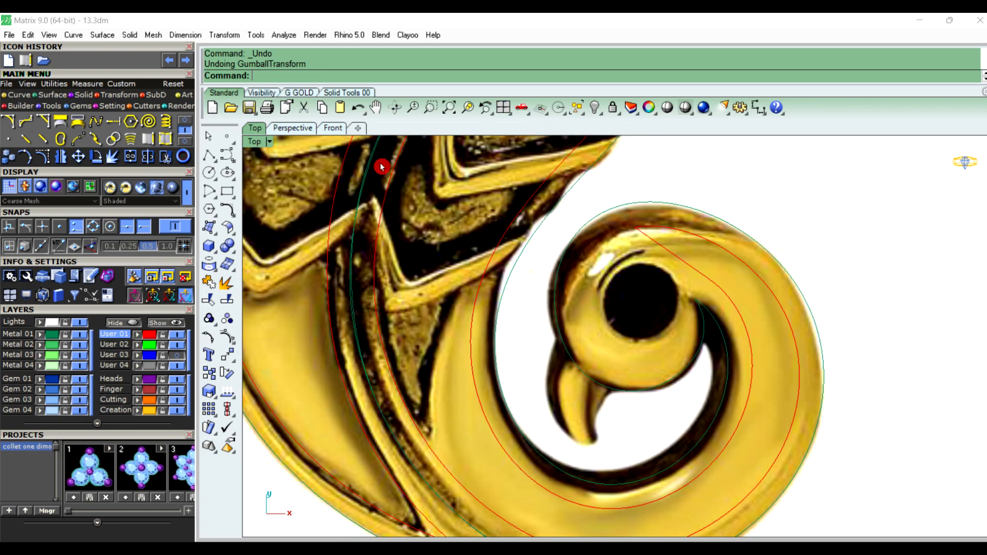
left_click(230, 160)
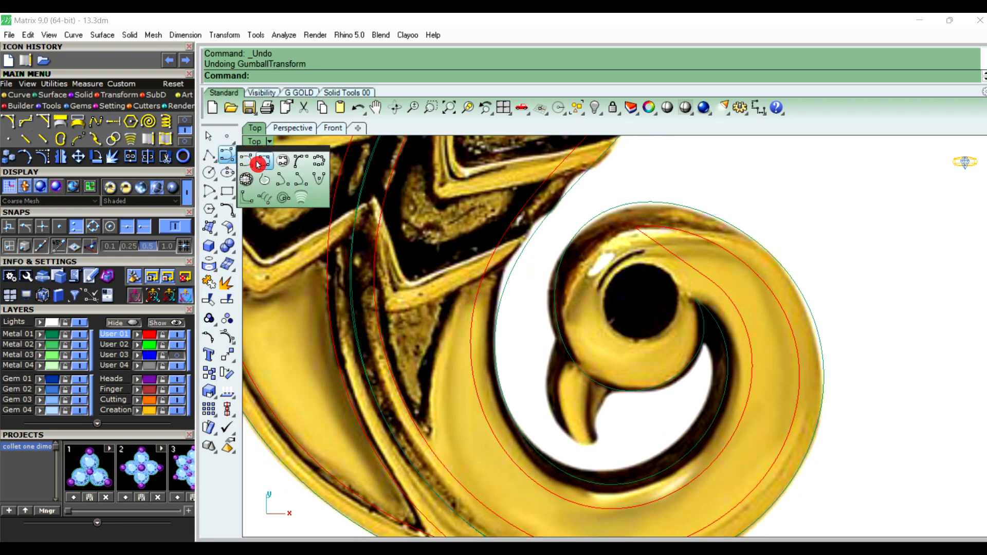
left_click(250, 164)
scroll(443, 445, "up", 4)
scroll(444, 446, "up", 3)
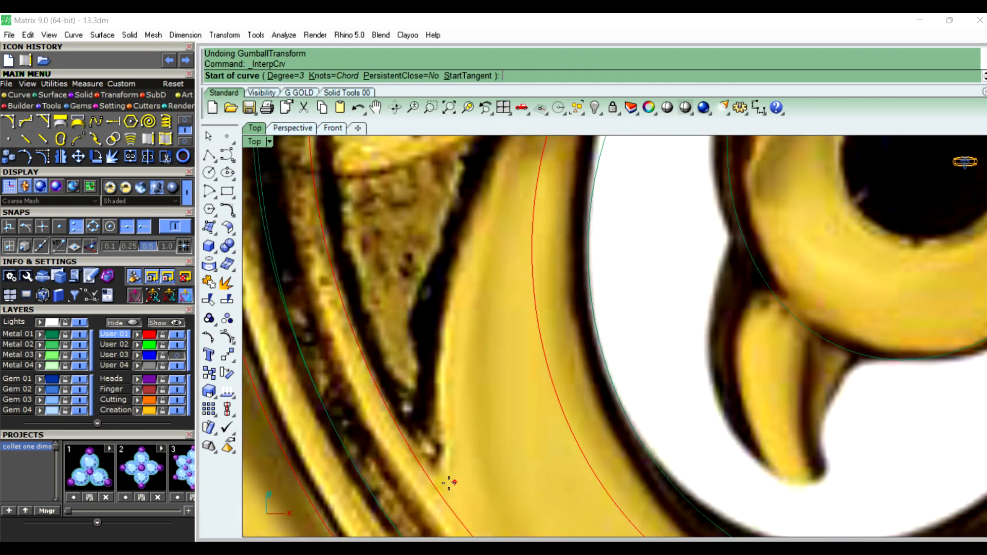
left_click(433, 480)
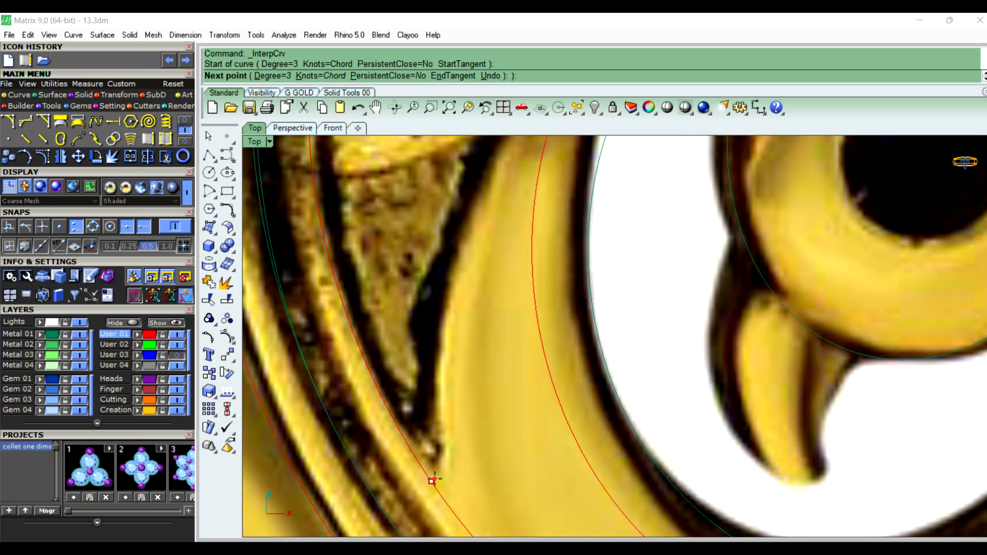
left_click(439, 383)
left_click(453, 281)
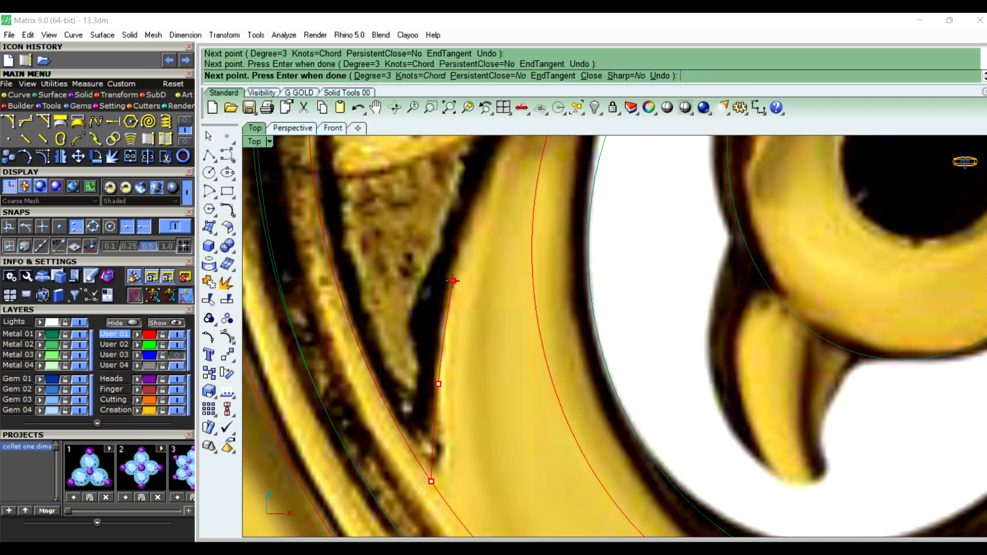
scroll(453, 282, "down", 2)
right_click_drag(453, 281, 451, 389)
left_click(473, 315)
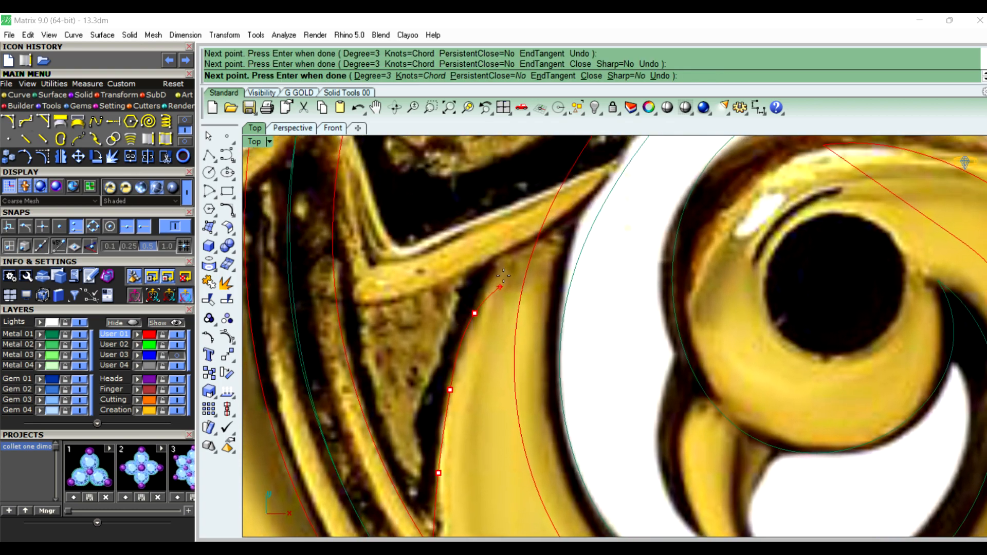
right_click_drag(506, 268, 476, 353)
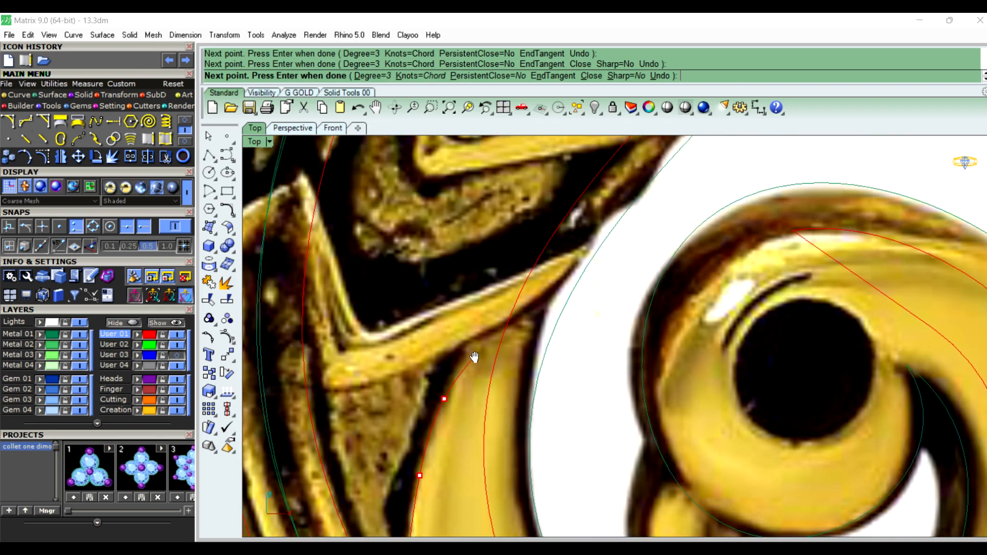
left_click(496, 286)
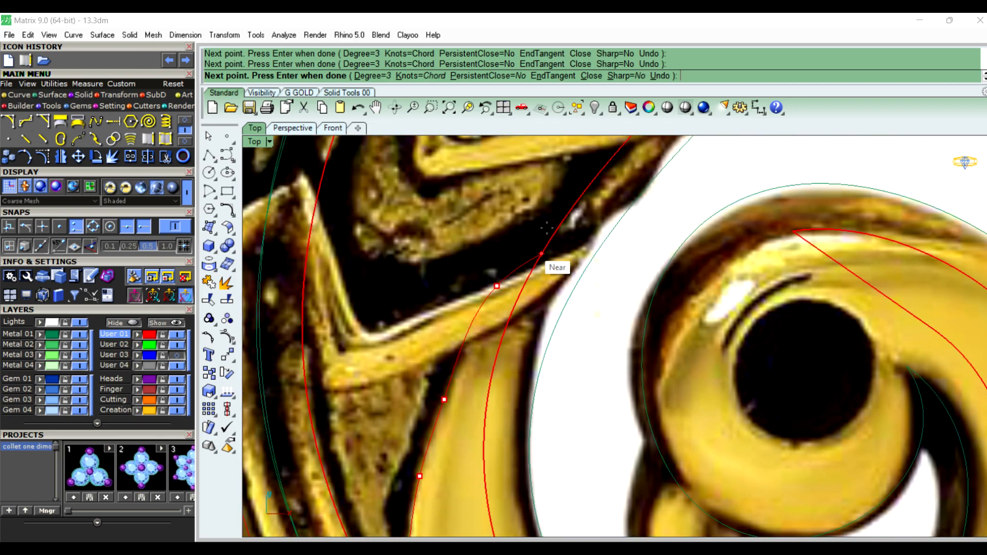
left_click(578, 200)
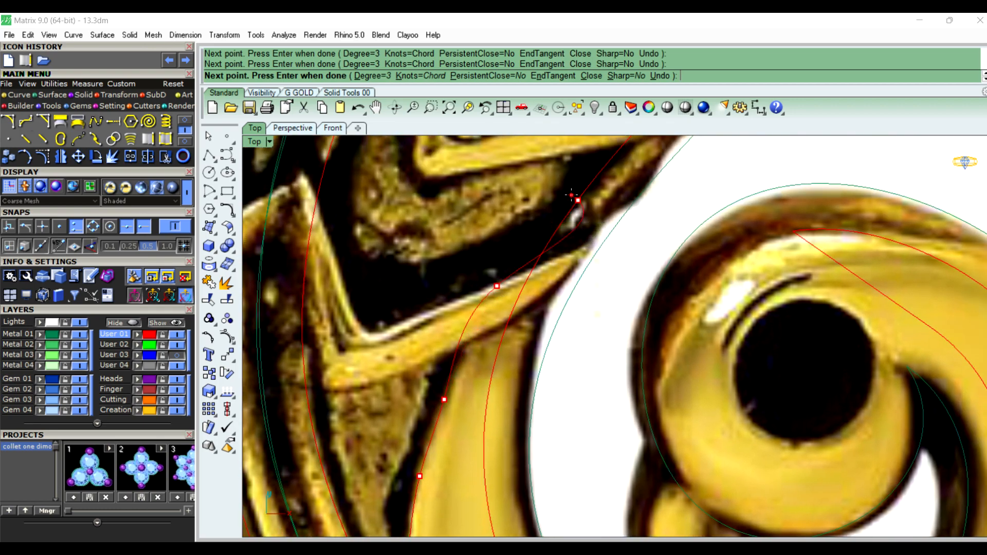
left_click(607, 214)
Move the pendant picture by 30 along X, back beside the curves
scroll(533, 265, "down", 5)
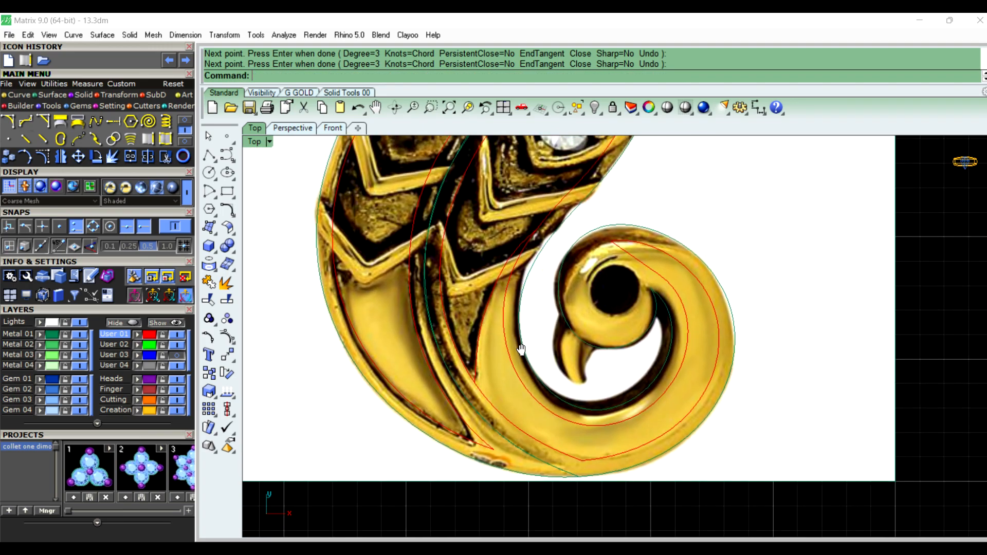
scroll(479, 433, "down", 3)
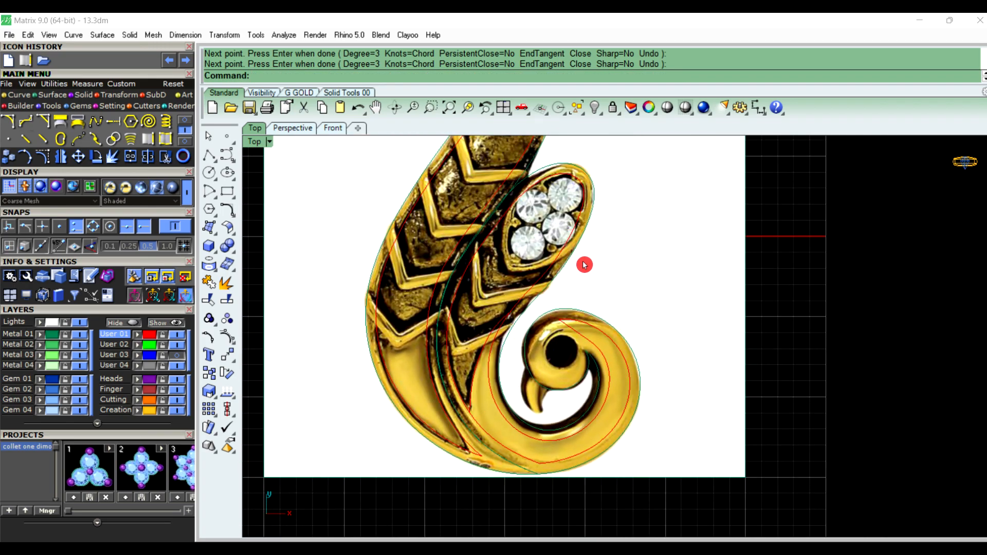
left_click(600, 251)
left_click(549, 236)
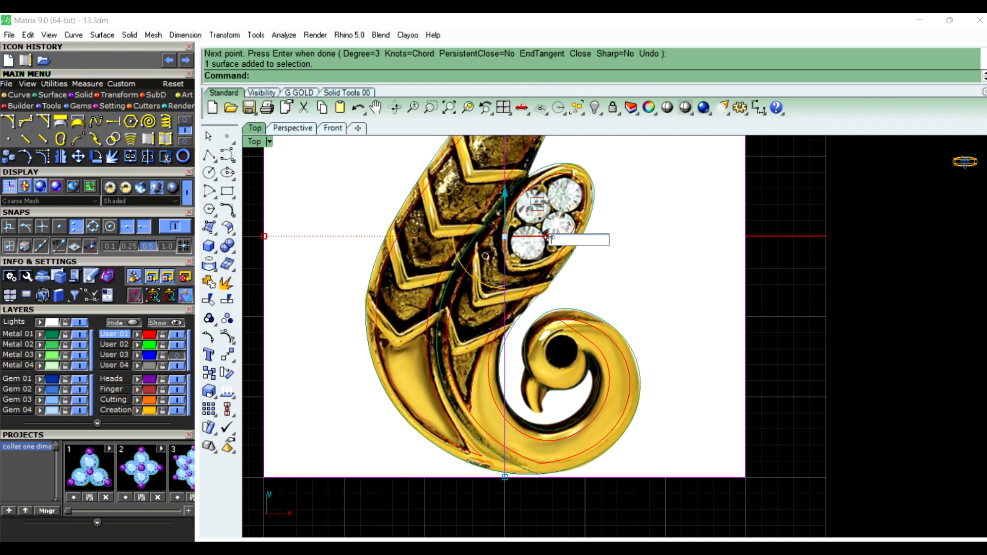
type("3")
key("Return")
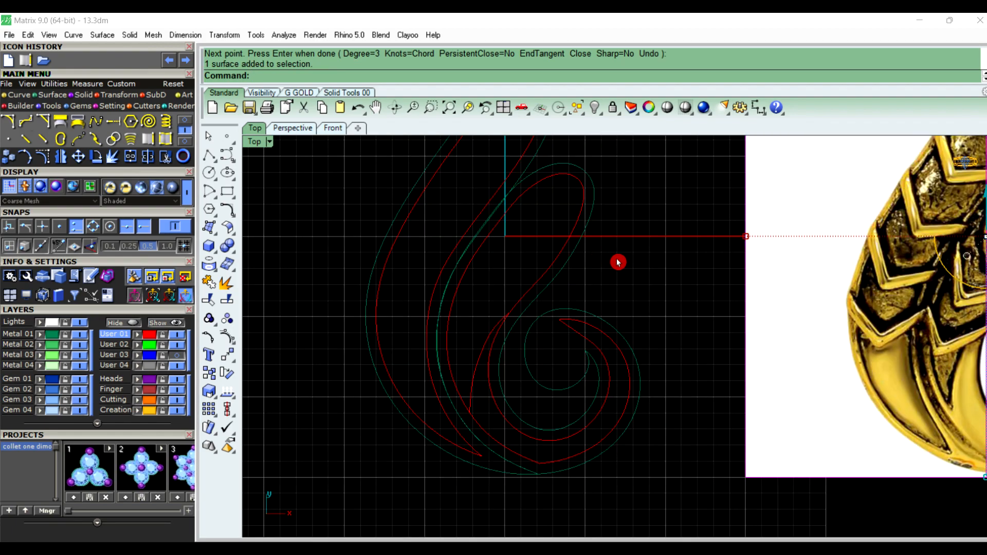
Split the inset curve of the small wing and spiral head using the newly drawn curve as the cutting object
scroll(599, 280, "down", 2)
right_click_drag(600, 285, 585, 296)
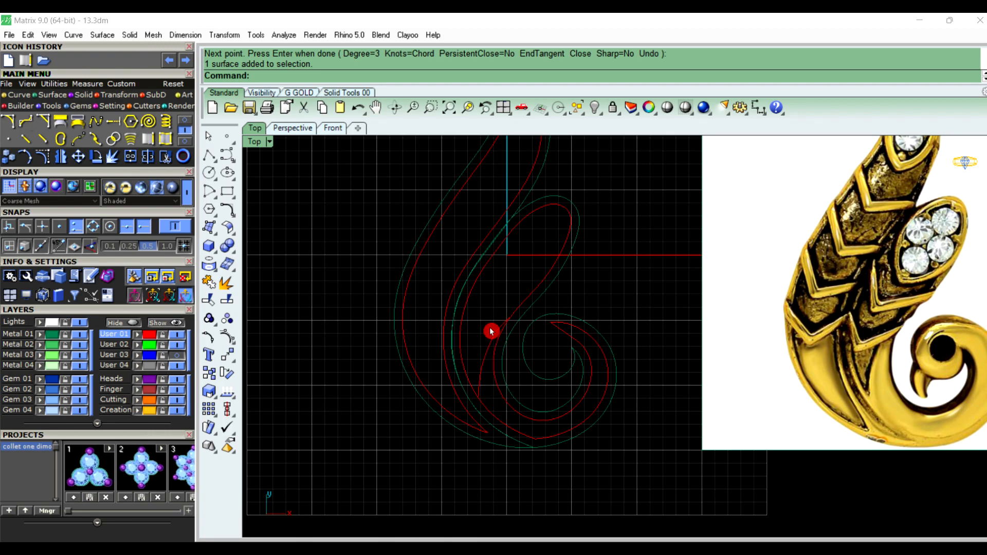
scroll(487, 395, "up", 2)
scroll(493, 399, "up", 1)
left_click(507, 430)
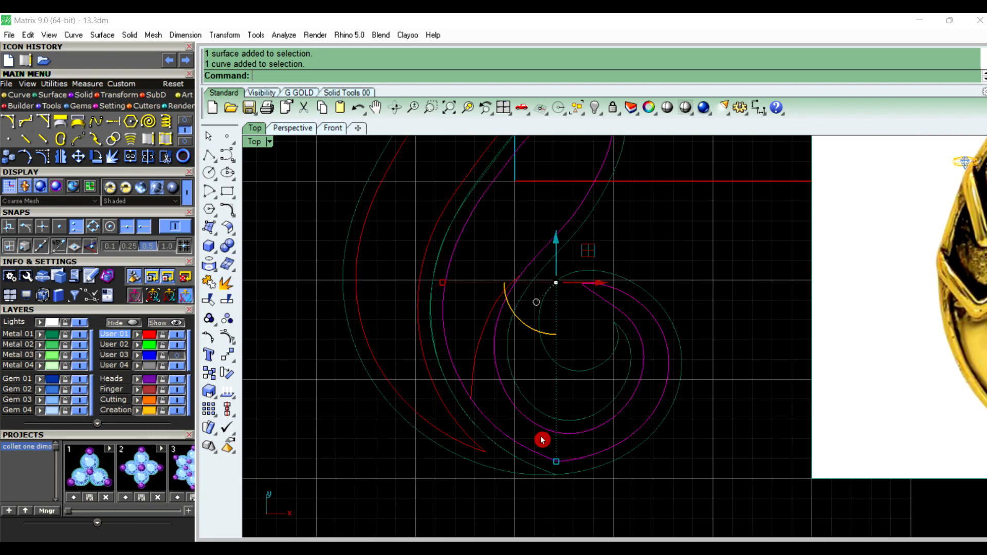
left_click(227, 299)
left_click(480, 349)
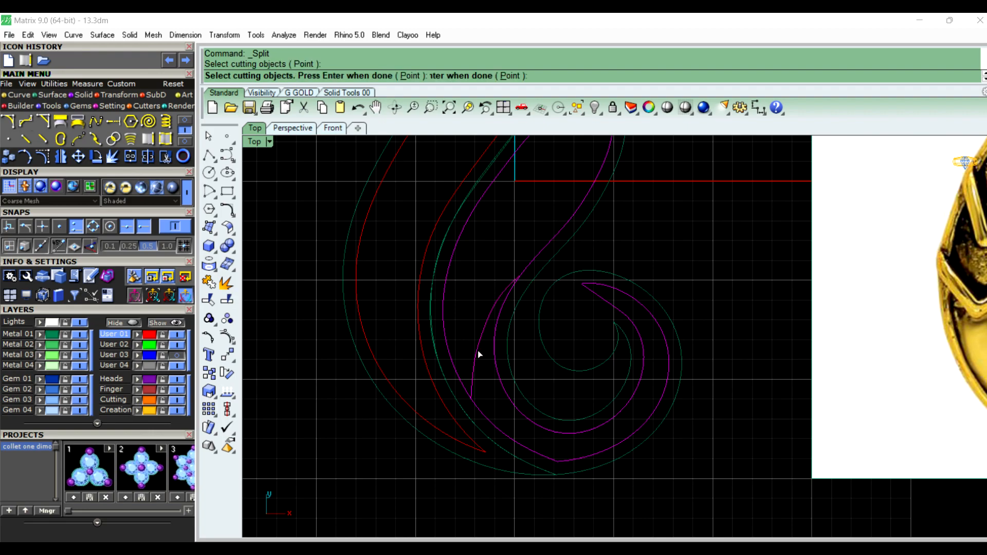
right_click(477, 313)
left_click(718, 234)
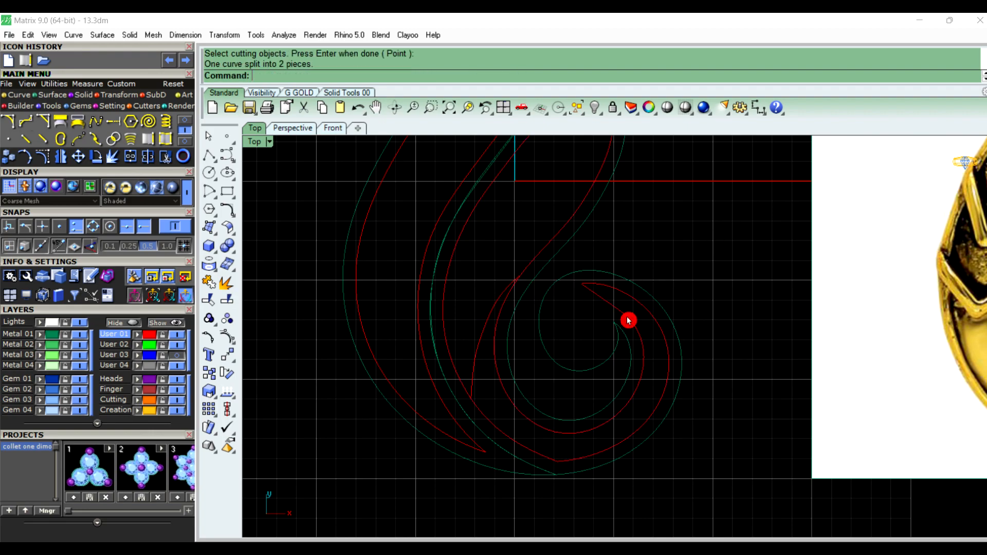
Delete the part of the split inset curve that runs around the spiral head
left_click(516, 415)
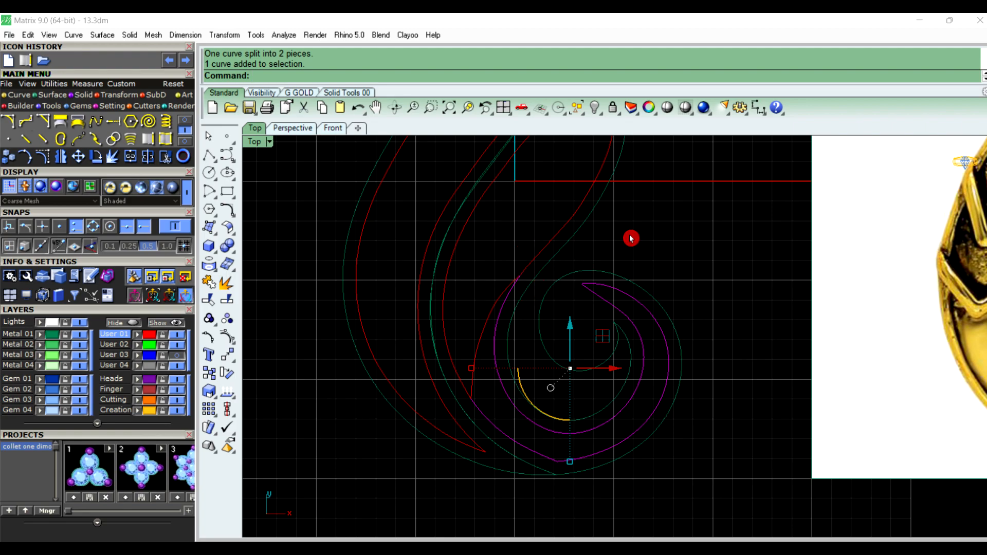
key("Delete")
scroll(631, 239, "down", 3)
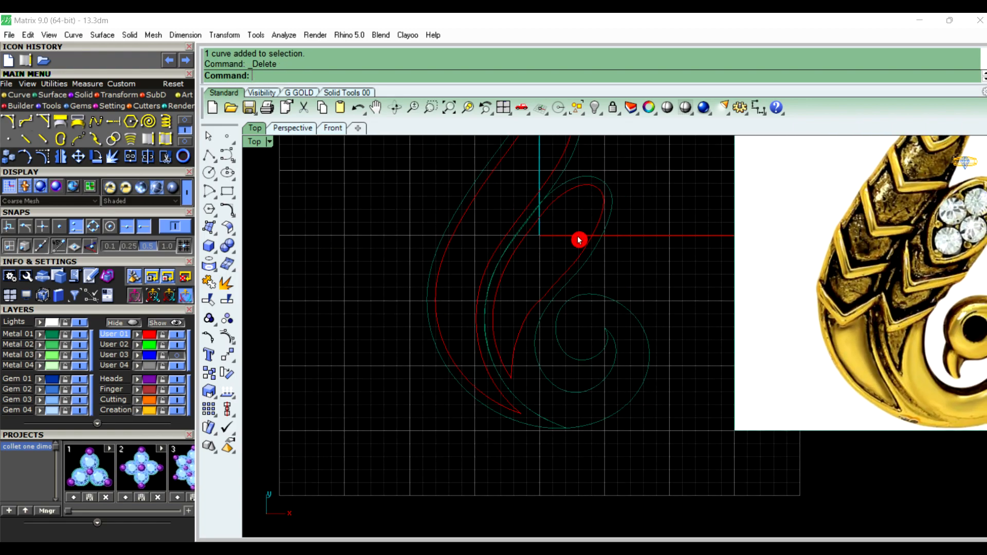
Try to explode the remaining inset curve of the small wing
left_click(575, 193)
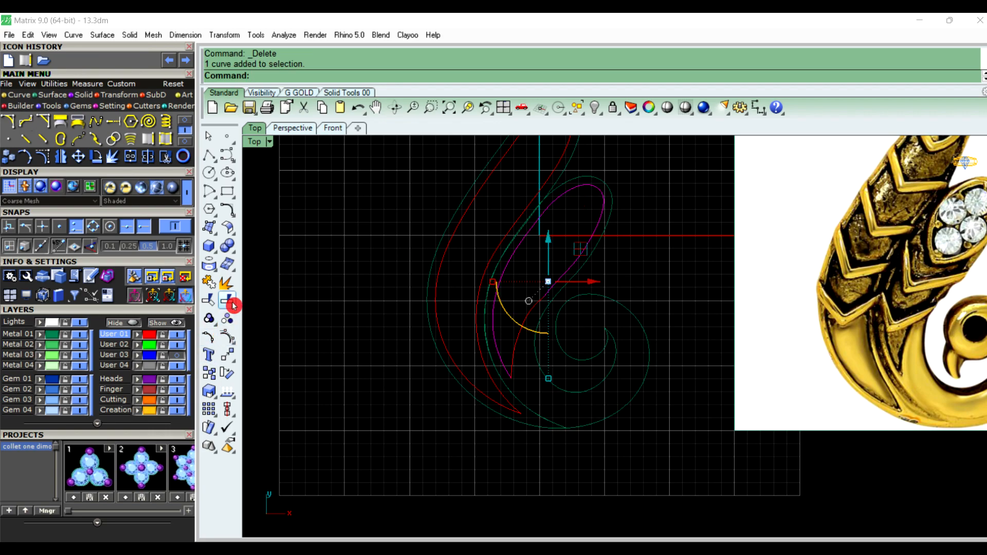
left_click(225, 287)
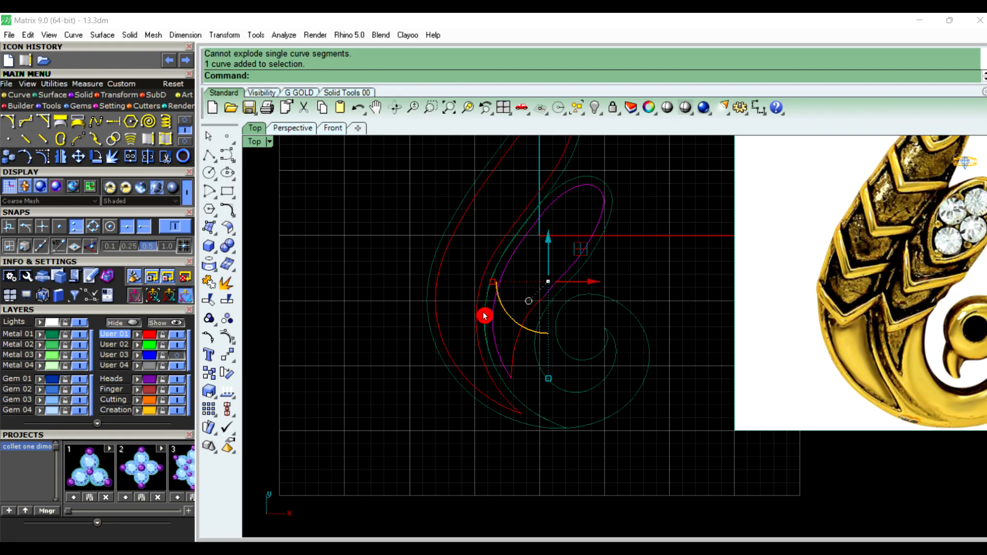
left_click(228, 286)
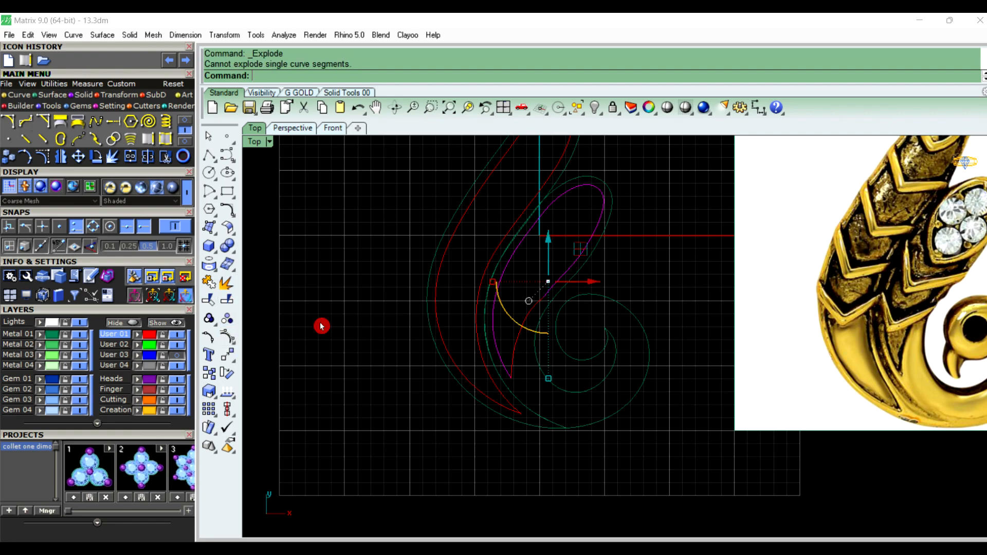
left_click(572, 268)
left_click(704, 258)
Examine the small wing's inset curve and its closing curve, first in the Top view and finally in Perspective
right_click_drag(661, 299, 628, 327)
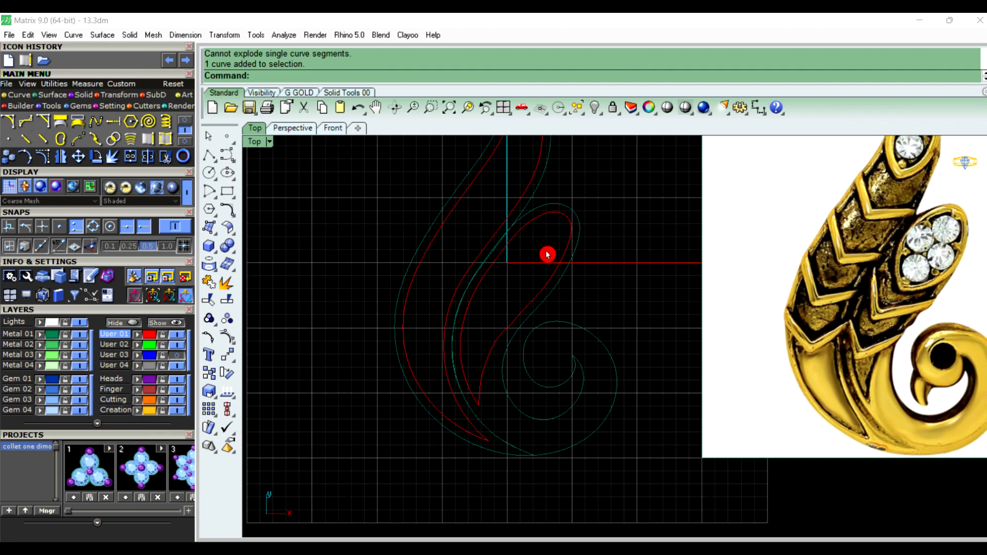
left_click(573, 216)
left_click(612, 218)
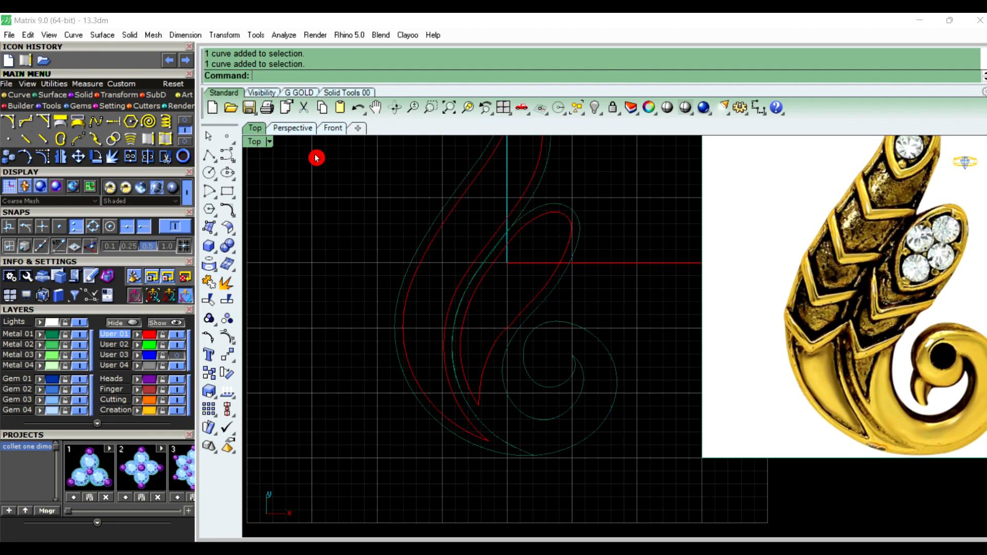
left_click(284, 134)
scroll(534, 246, "up", 2)
left_click(539, 248)
left_click(620, 237)
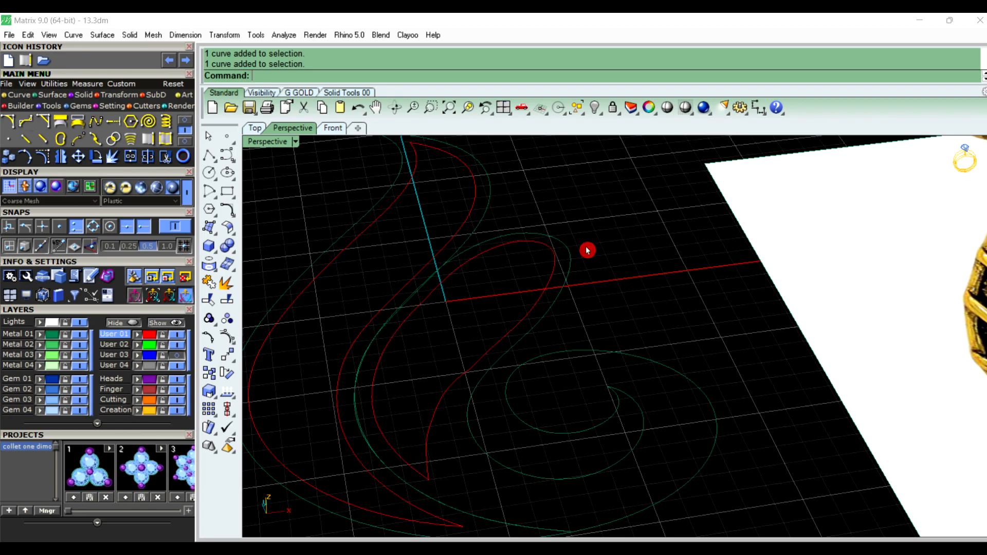
Split the small wing's inset curve at a point on the curve near its rounded upper tip
scroll(588, 251, "down", 3)
right_click_drag(589, 251, 588, 289)
scroll(560, 279, "up", 3)
scroll(560, 279, "up", 2)
left_click(569, 280)
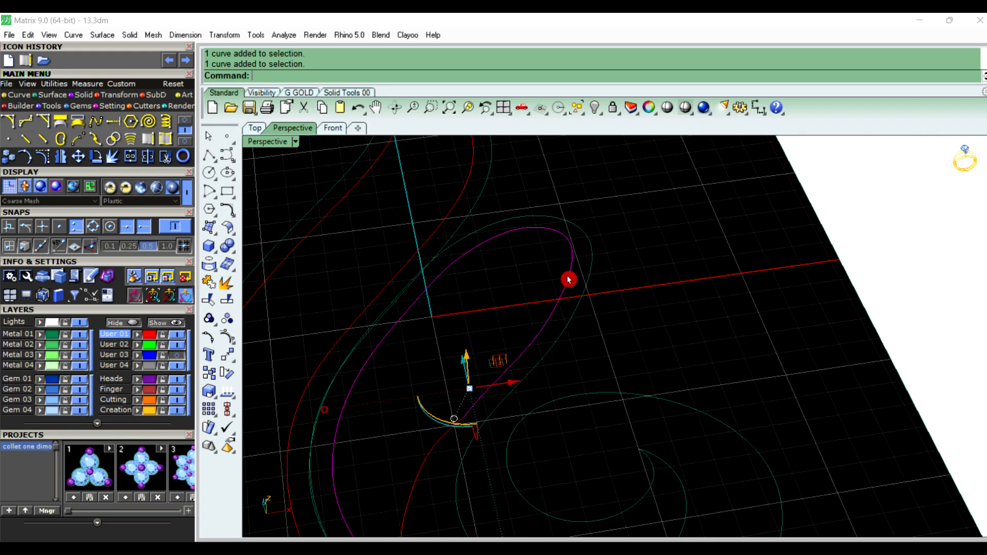
left_click(224, 306)
left_click(310, 76)
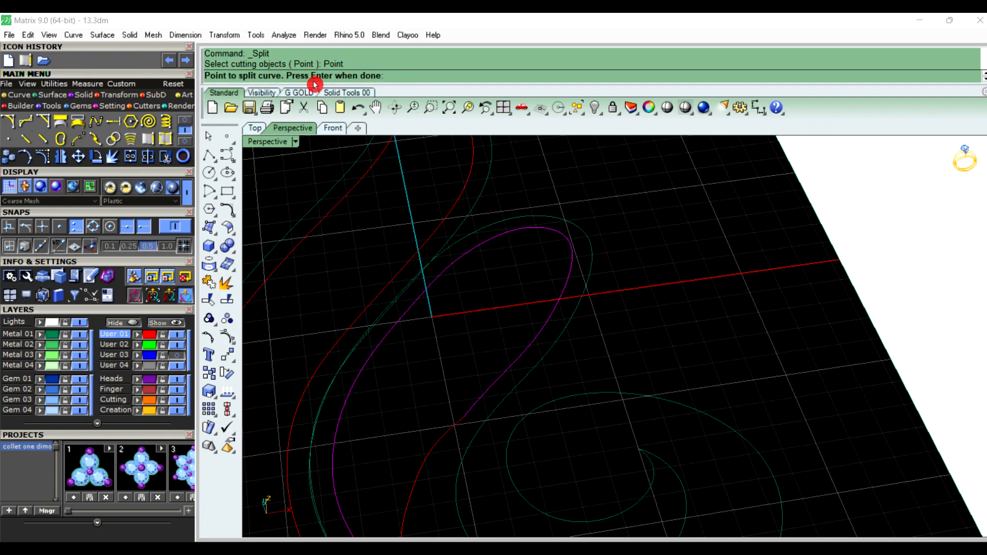
left_click(547, 228)
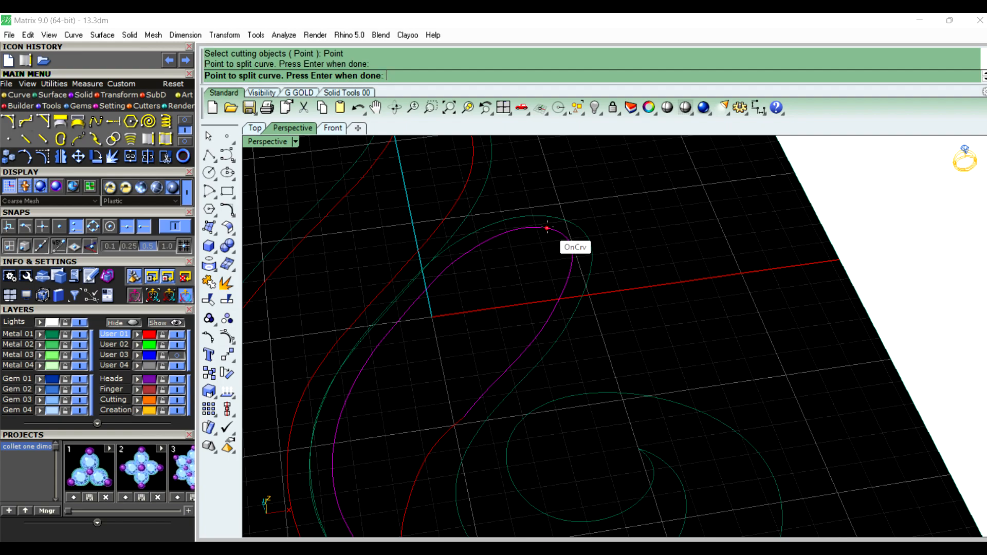
right_click(547, 229)
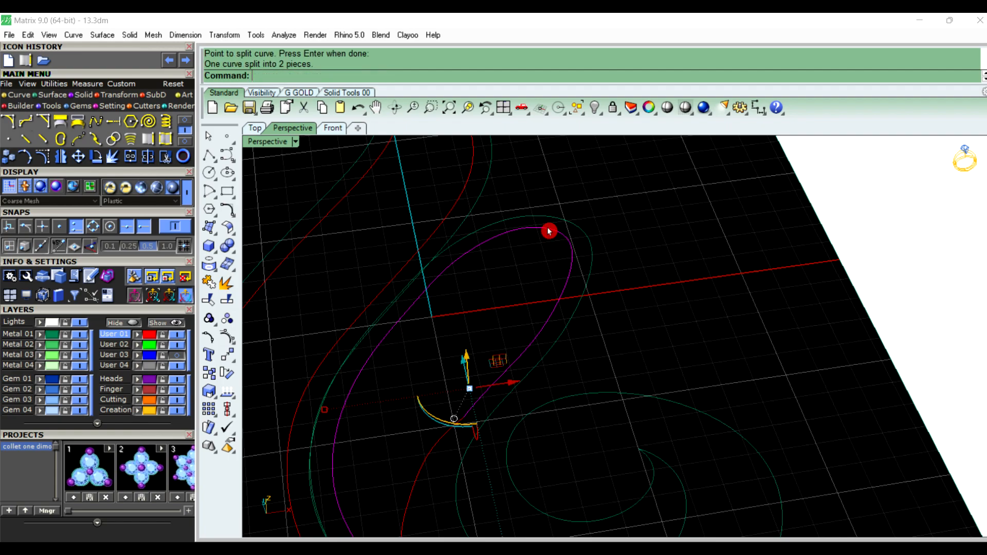
left_click(693, 202)
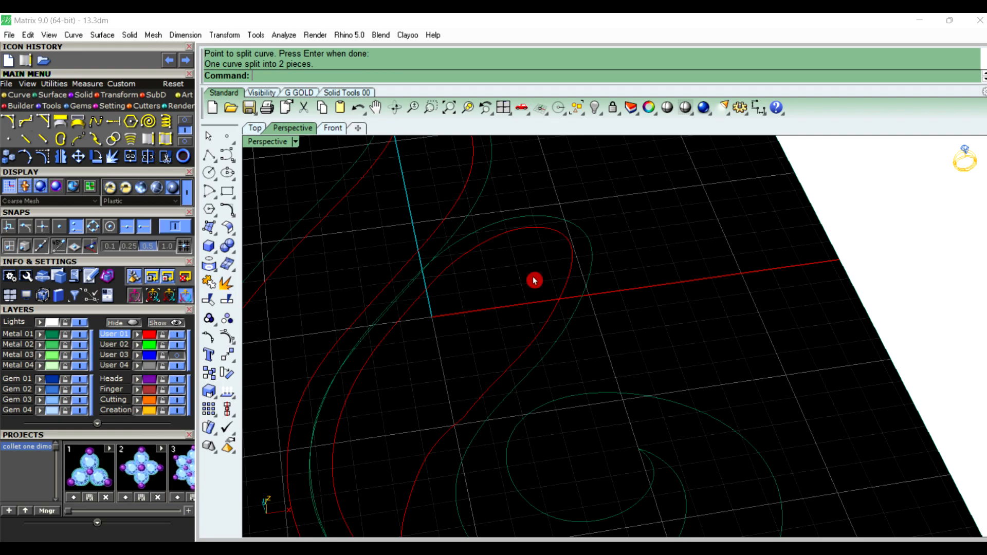
Examine the split pieces of the small wing's inset curve and the transition into its closing curve
left_click(557, 291)
left_click(657, 241)
scroll(659, 242, "down", 5)
scroll(571, 269, "up", 5)
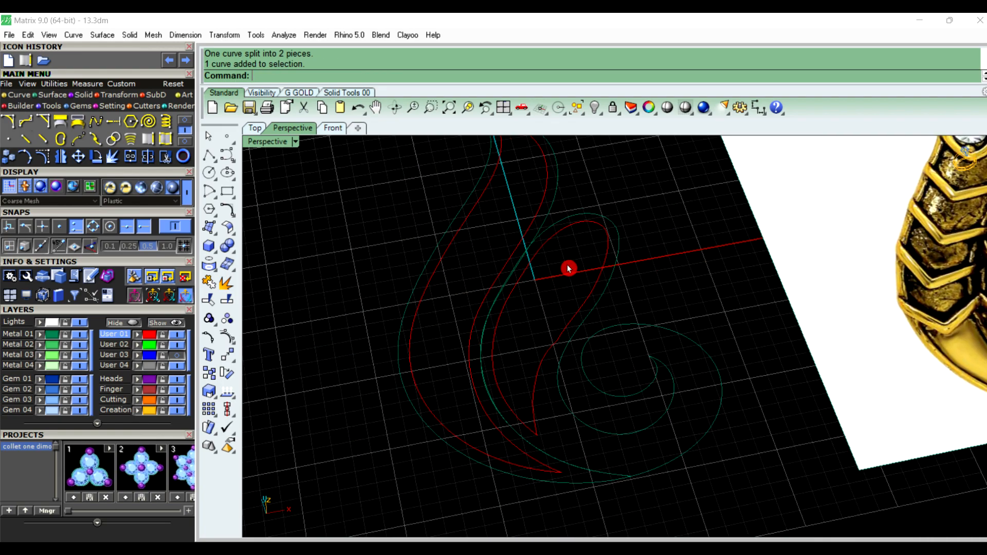
left_click(550, 225)
left_click(744, 217)
left_click(617, 282)
left_click(758, 276)
scroll(639, 267, "down", 2)
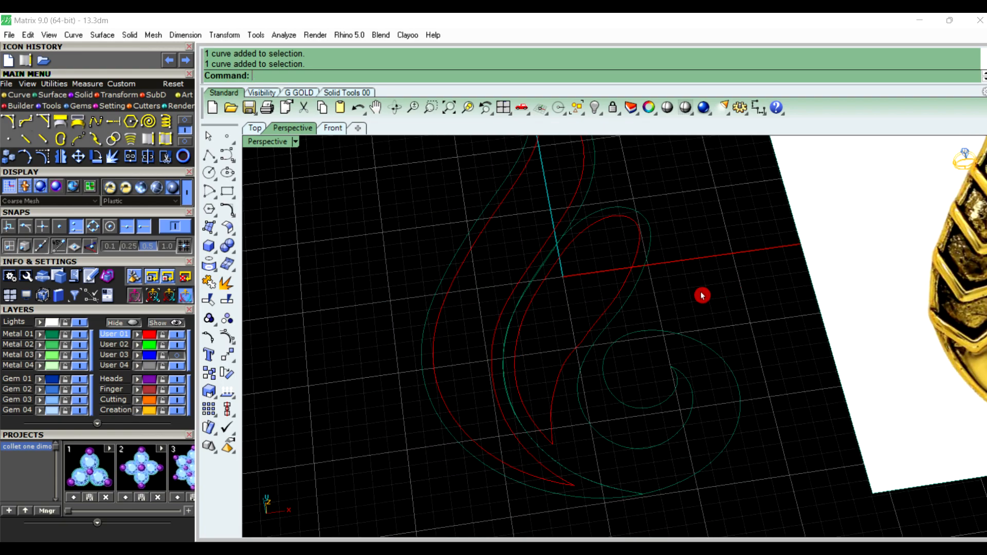
scroll(668, 301, "up", 2)
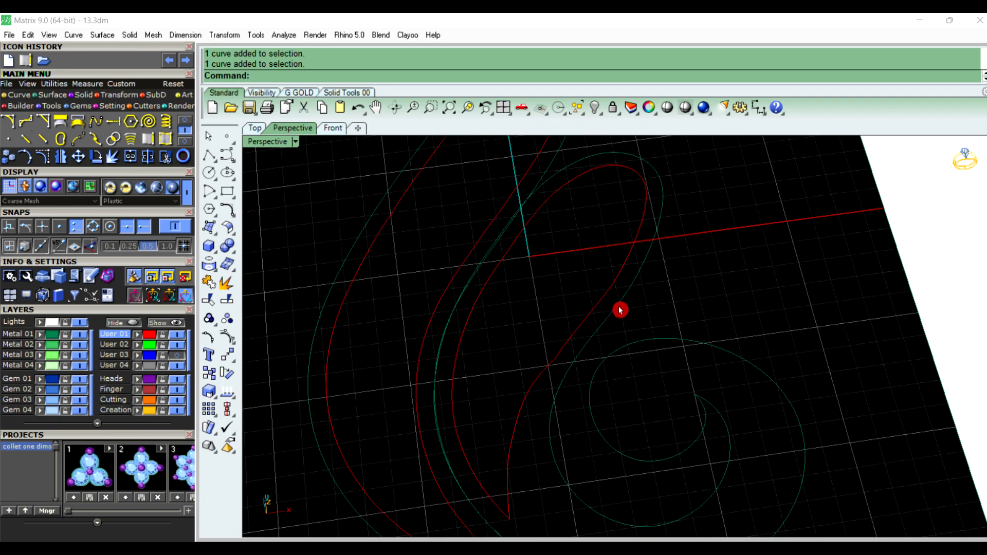
Join the split inset piece on the small wing's spiral-facing side with the closing curve below it
left_click(256, 129)
scroll(435, 212, "down", 1)
scroll(500, 312, "up", 5)
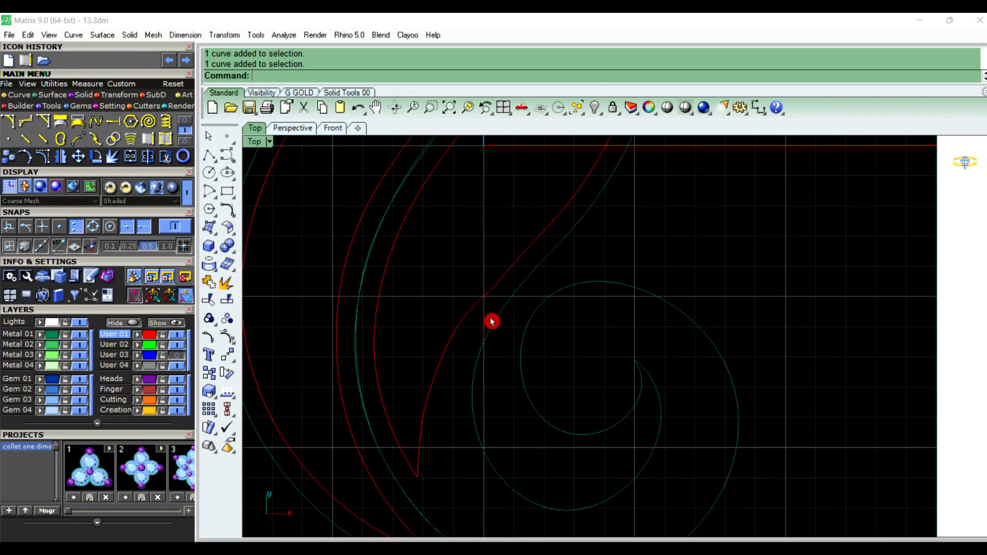
left_click(512, 271)
scroll(465, 347, "down", 2)
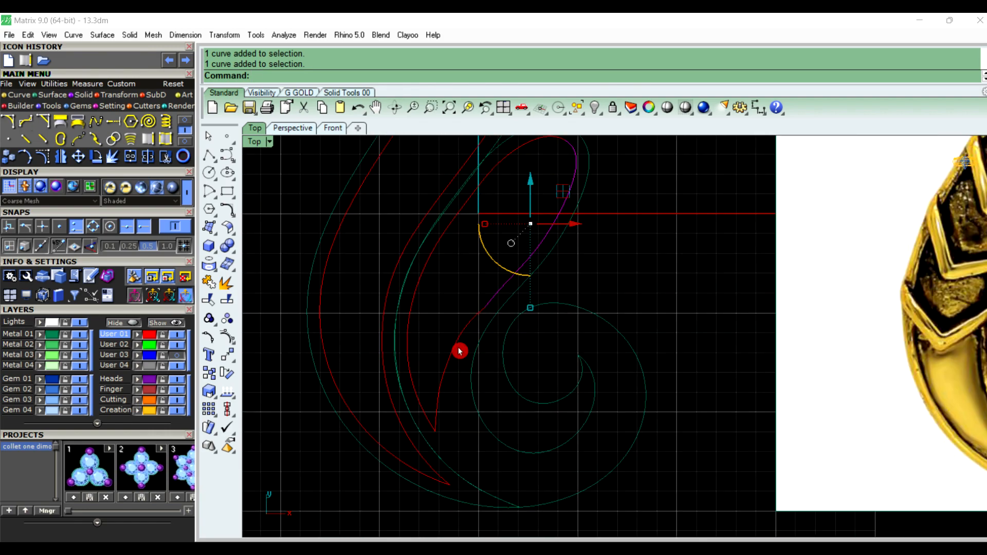
left_click(458, 352, "shift")
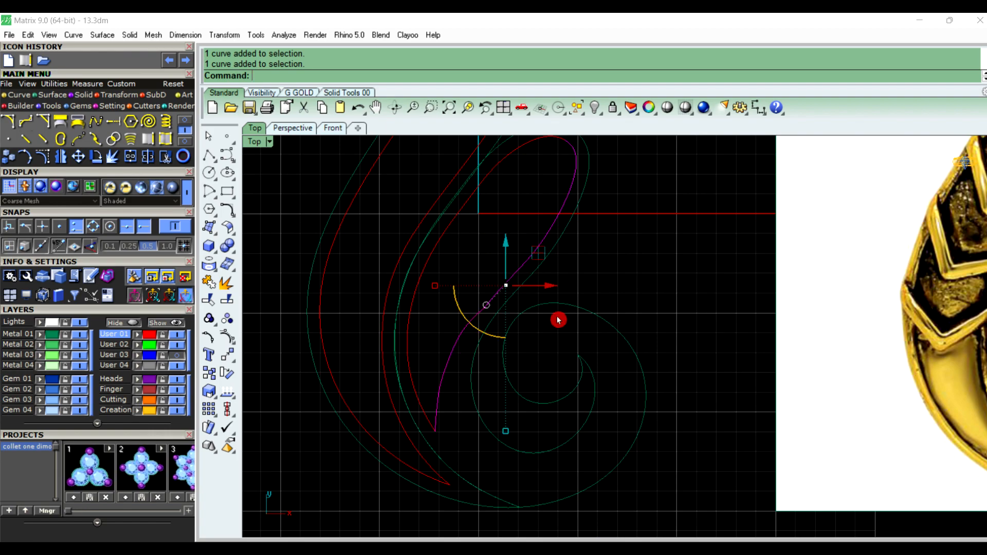
right_click(612, 293)
Rebuild the joined side curve of the small wing with 15 points and degree 4, deleting the input
type("REb")
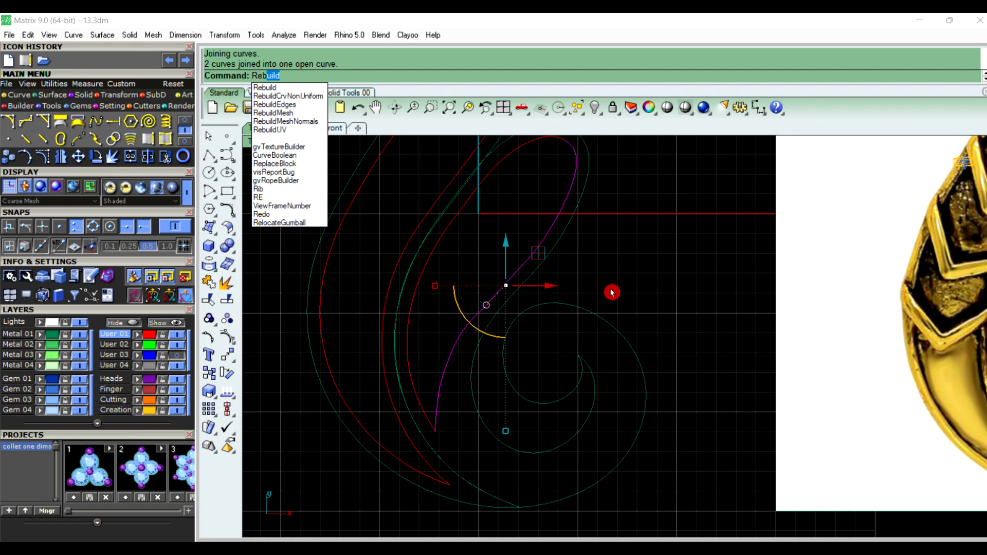
right_click(612, 292)
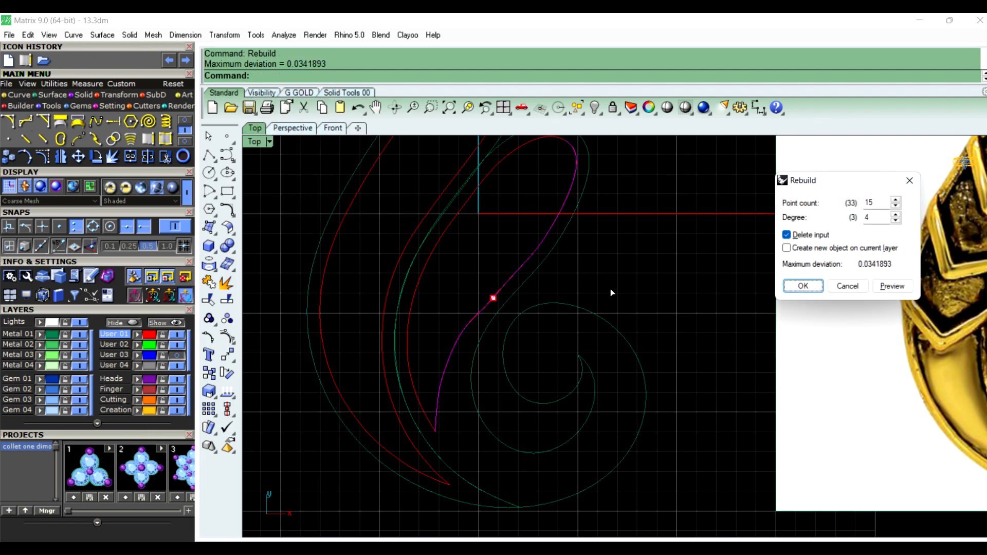
right_click(612, 292)
left_click(612, 292)
scroll(485, 304, "up", 2)
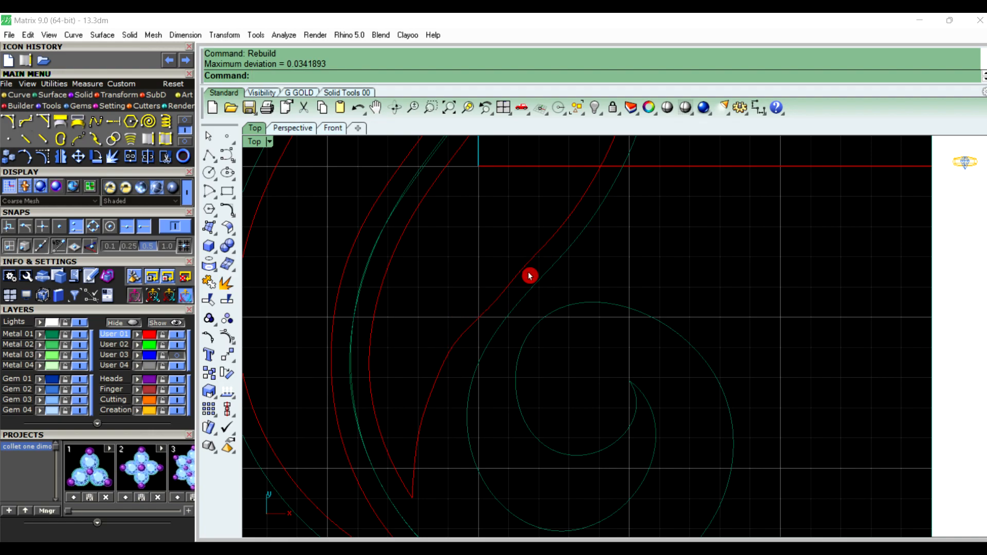
Rebuild the small wing's joined side curve with a point count of 10 and degree 4
scroll(514, 284, "down", 2)
mouse_move(501, 293)
right_mouse_down()
mouse_move(499, 385)
mouse_move(458, 363)
right_mouse_up()
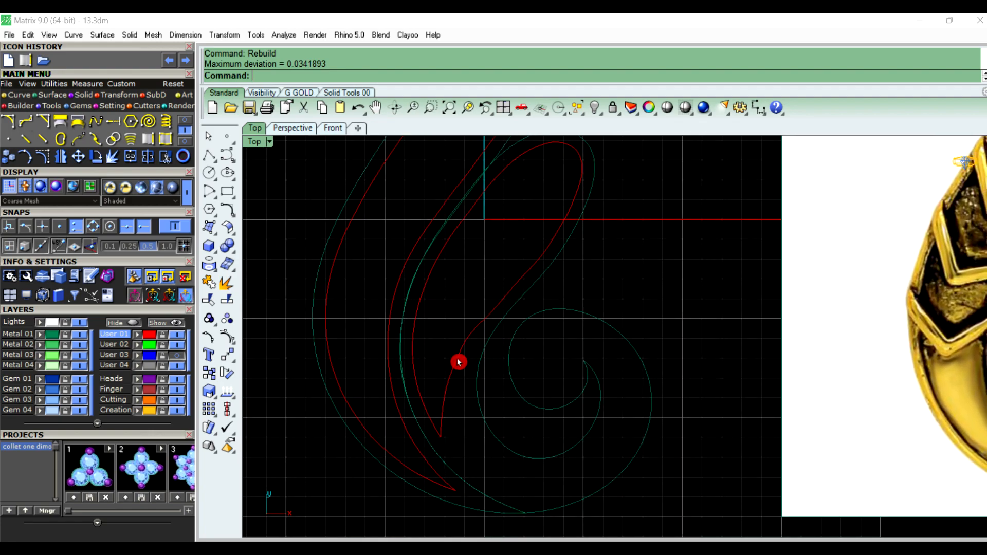
left_click(459, 363)
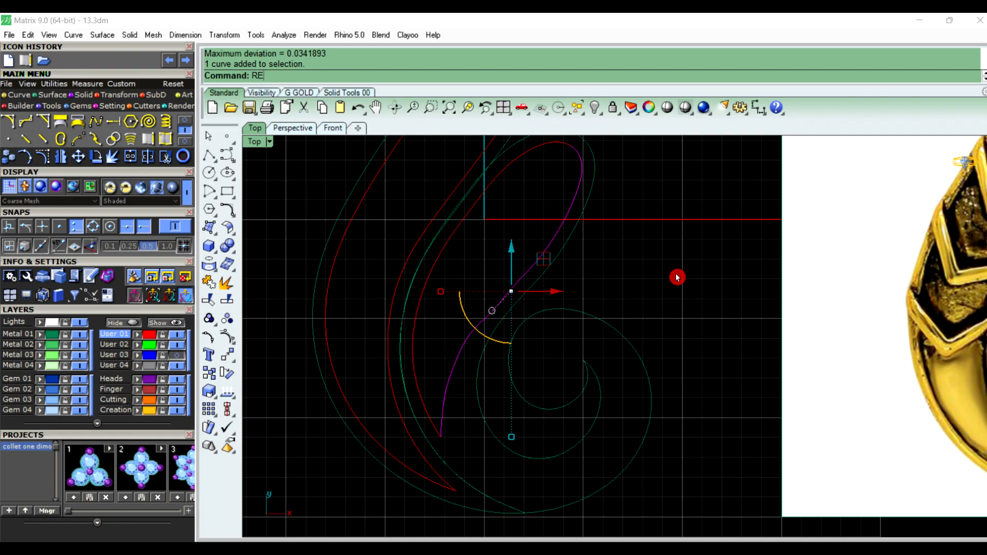
key("Return")
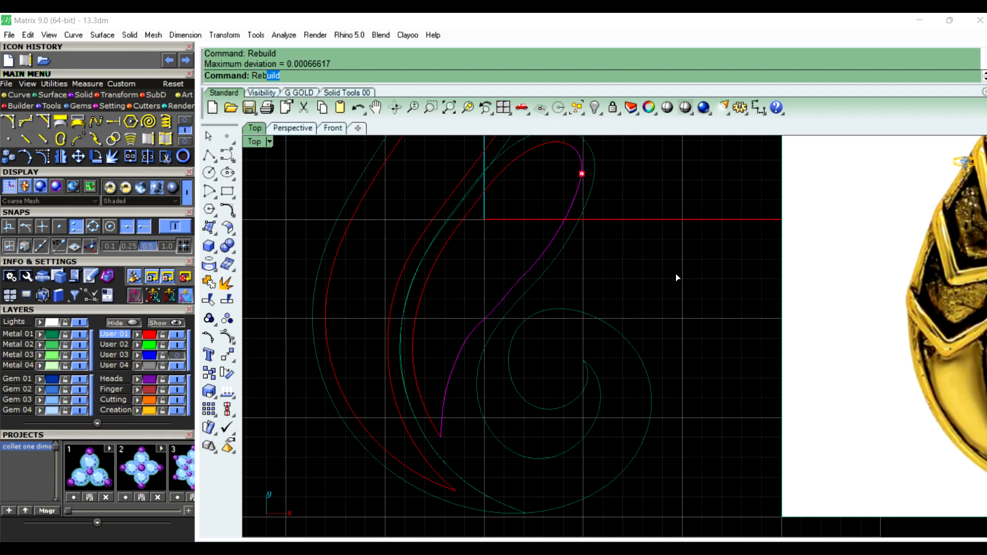
left_click_drag(890, 200, 846, 199)
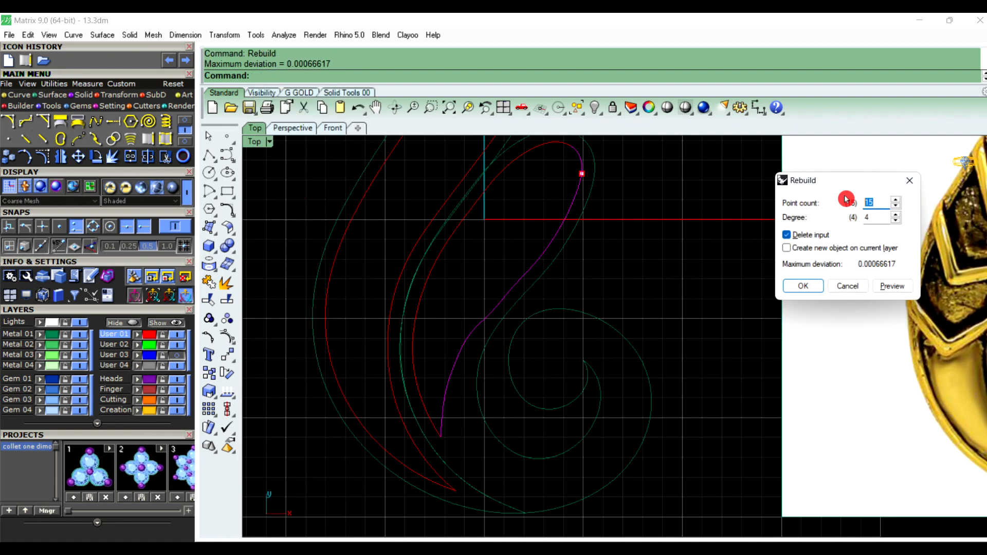
type("10")
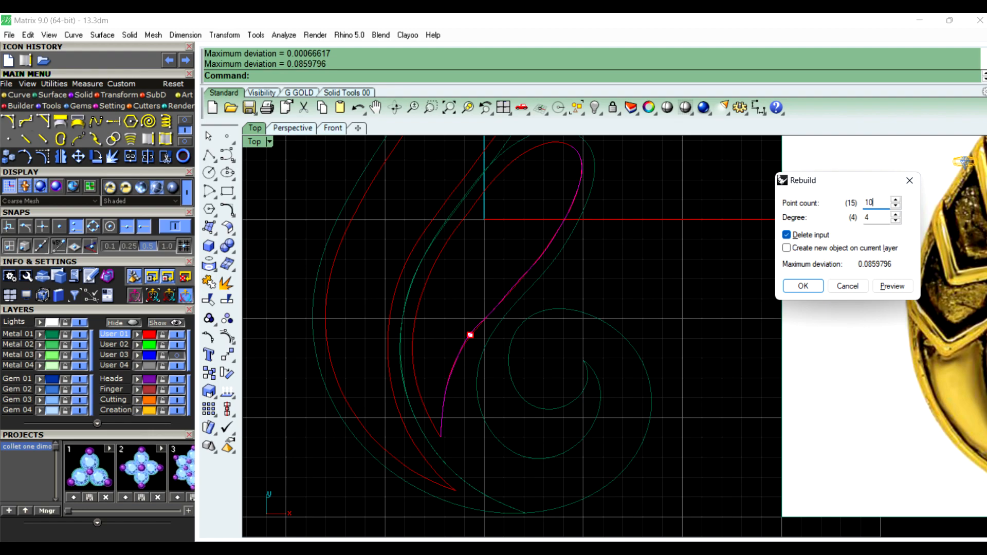
scroll(495, 343, "up", 2)
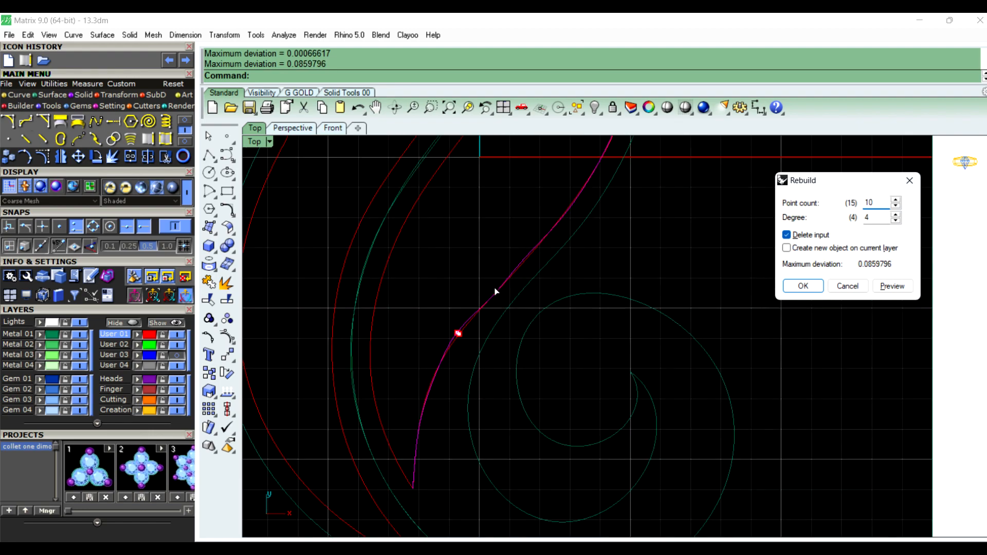
left_click(804, 286)
left_click(764, 288)
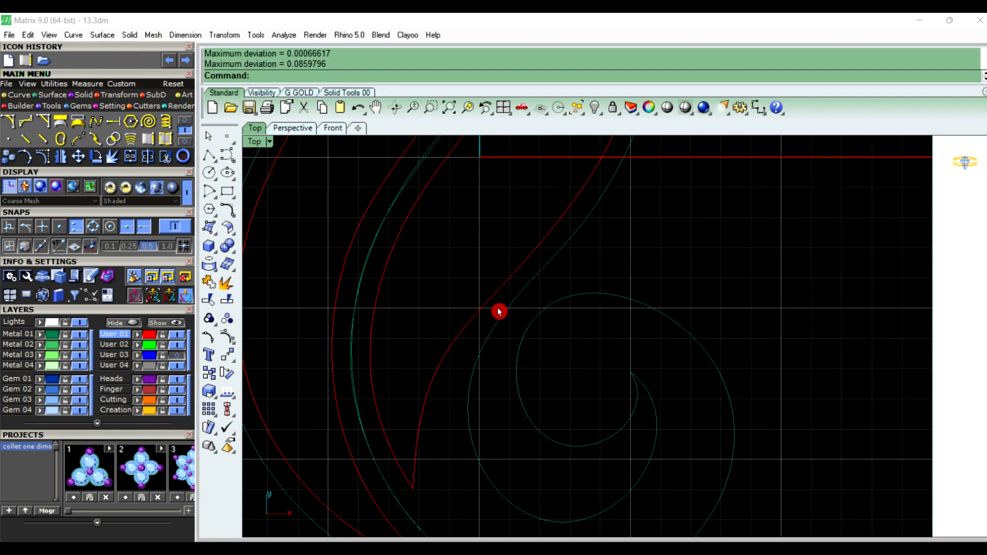
Explode the large wing's inset curve into separate segments
scroll(427, 396, "down", 3)
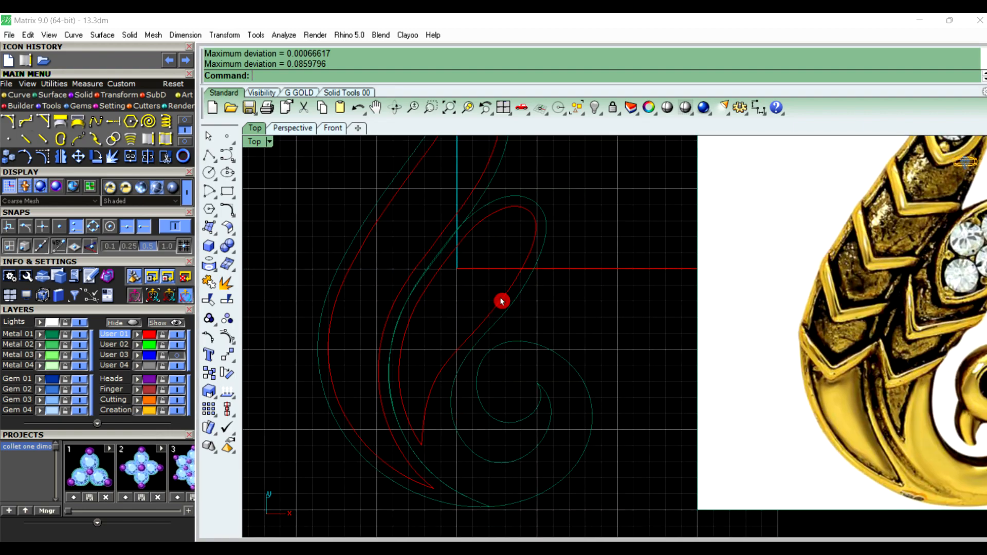
left_click(510, 284)
left_click(588, 236)
left_click(507, 219)
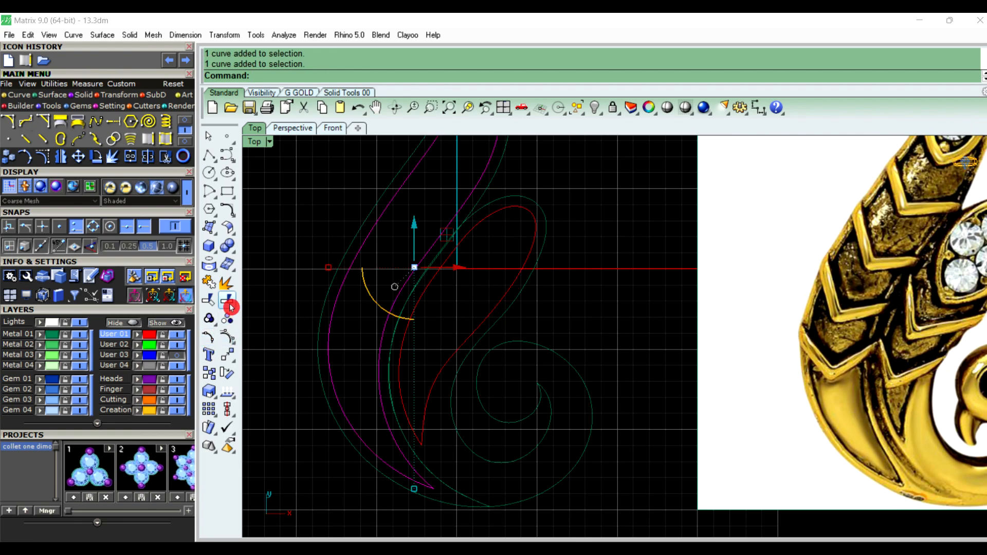
left_click(228, 286)
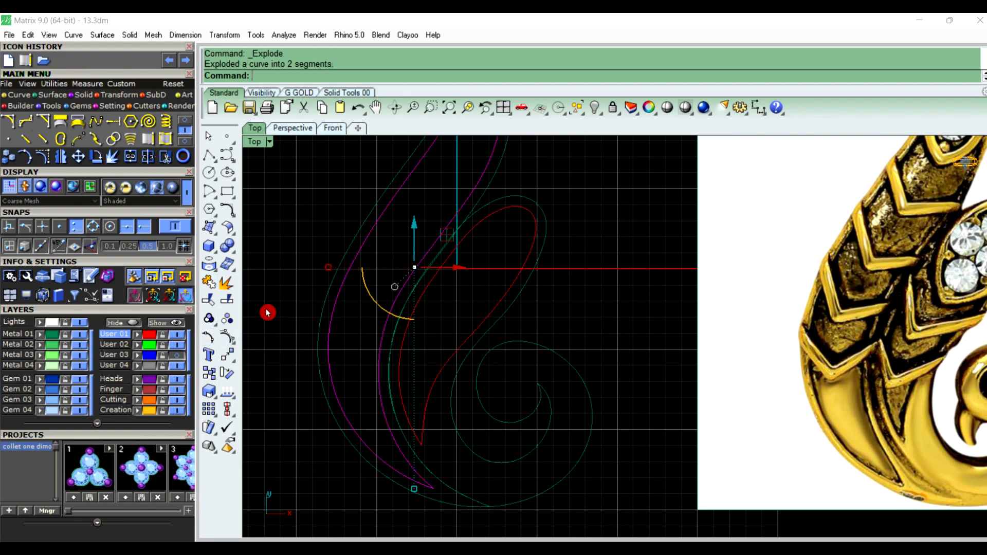
left_click(333, 325)
key("Escape")
scroll(468, 260, "down", 4)
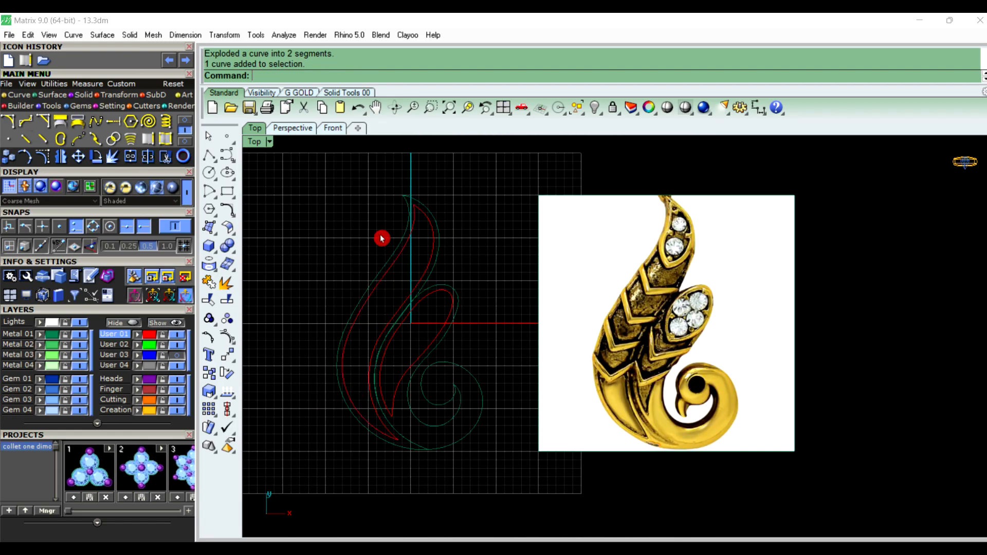
Create a patch surface from the two inset curve segments of the large wing
left_click(292, 128)
scroll(494, 335, "down", 5)
right_click_drag(494, 334, 548, 335)
scroll(430, 364, "down", 4)
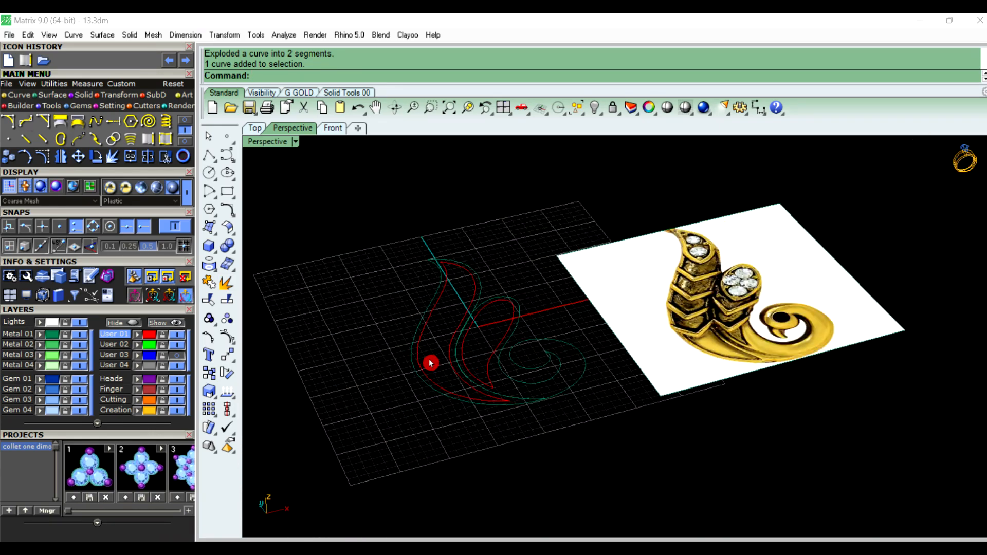
scroll(481, 341, "up", 5)
left_click(363, 366)
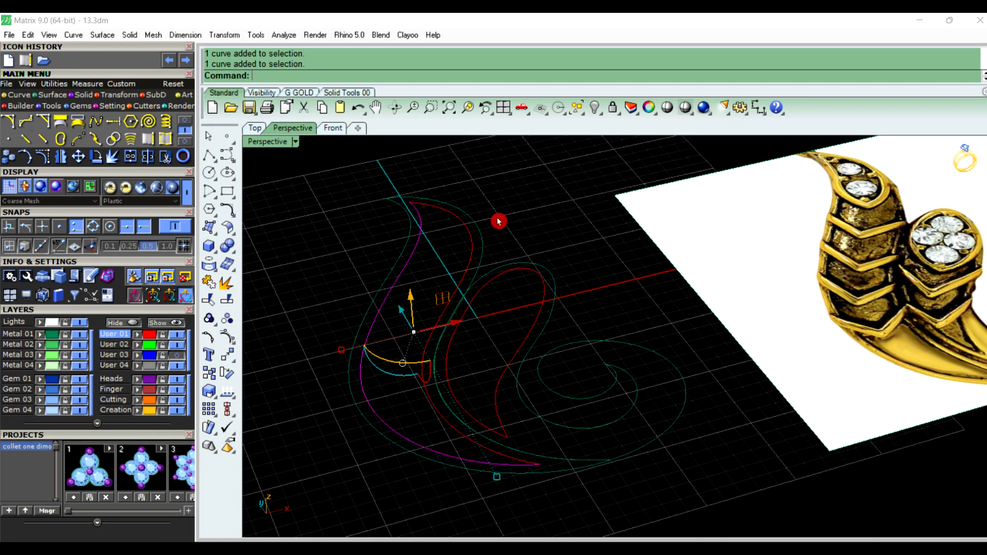
scroll(479, 236, "up", 3)
scroll(478, 249, "down", 4)
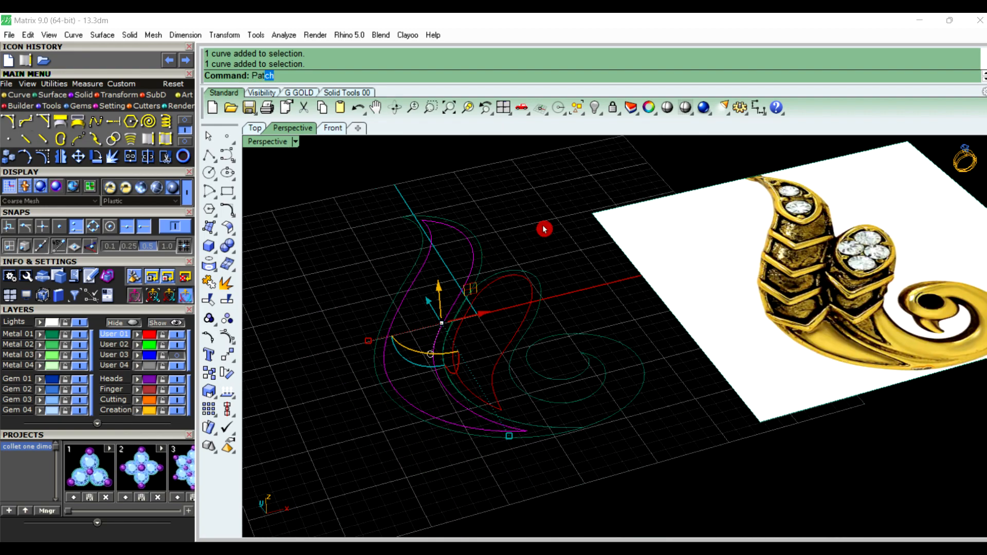
key("Return")
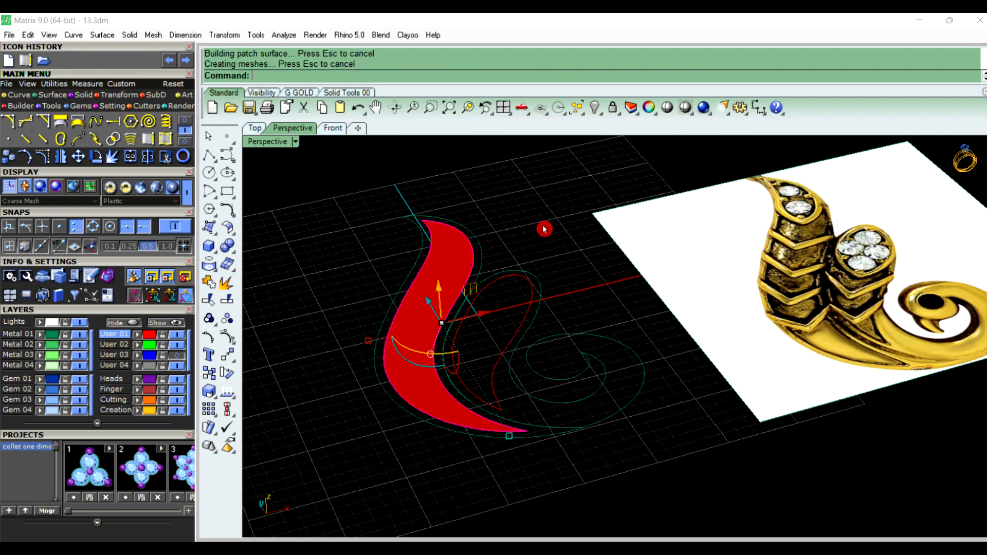
Create a patch surface from the two inset curves of the small wing
scroll(507, 293, "up", 3)
left_click(499, 276)
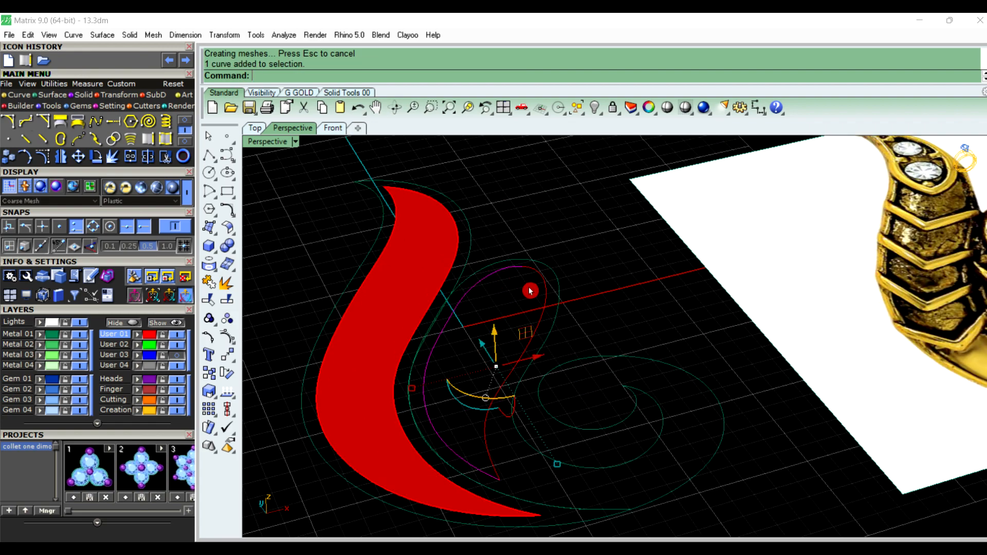
left_click(545, 301)
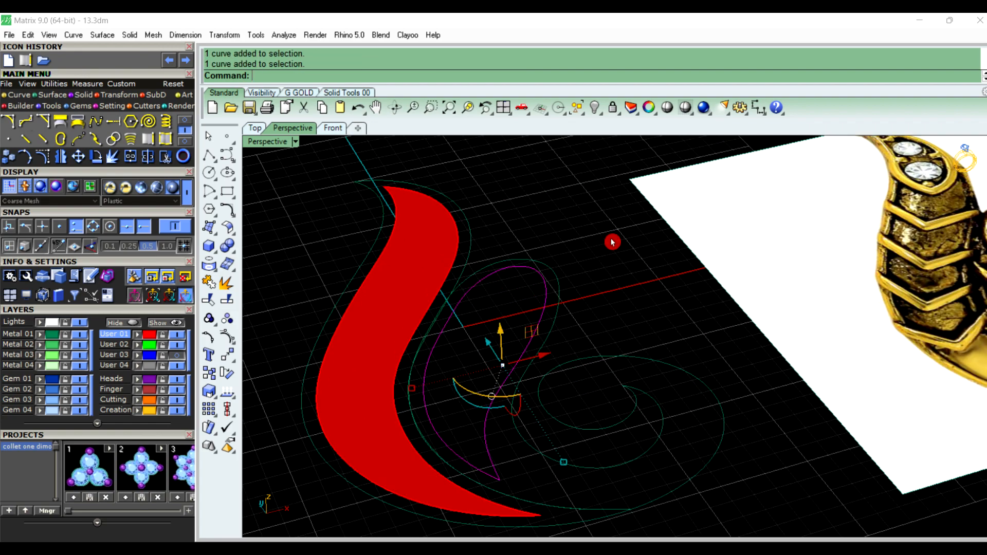
key("Return")
right_click_drag(543, 253, 600, 421)
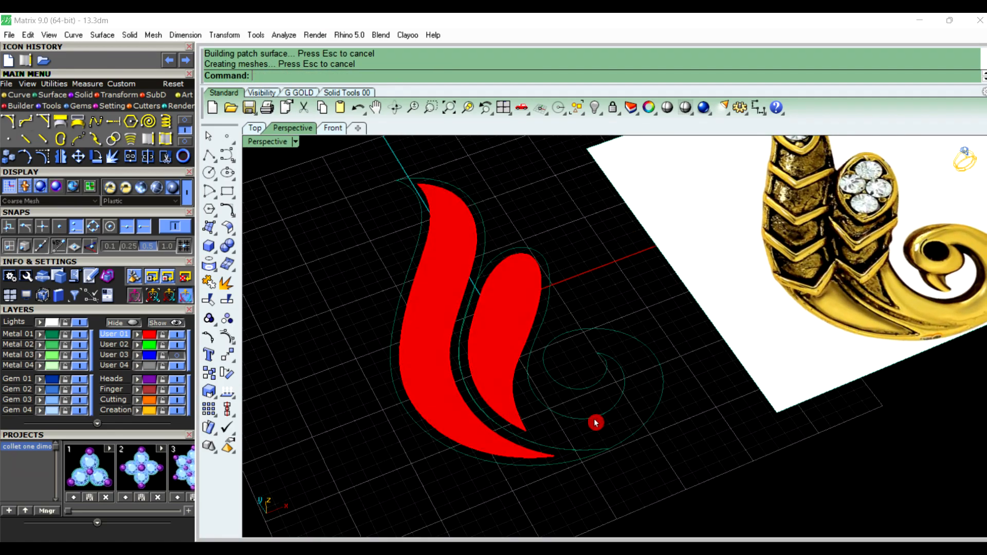
Move the outer outline curves of both wings and the spiral to the Metal 04 layer and hide that layer
left_click(586, 419)
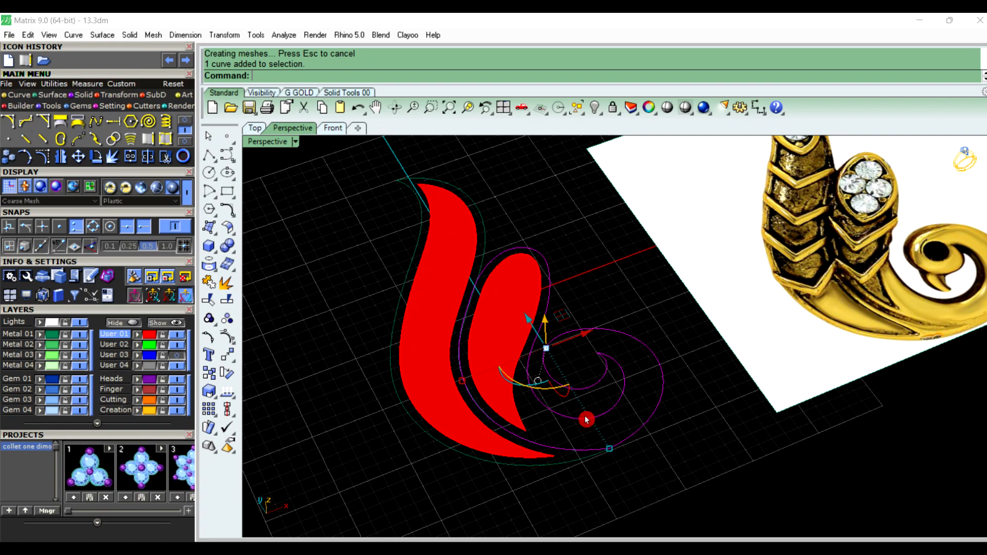
left_click(492, 233)
left_click(140, 404)
left_click(37, 368)
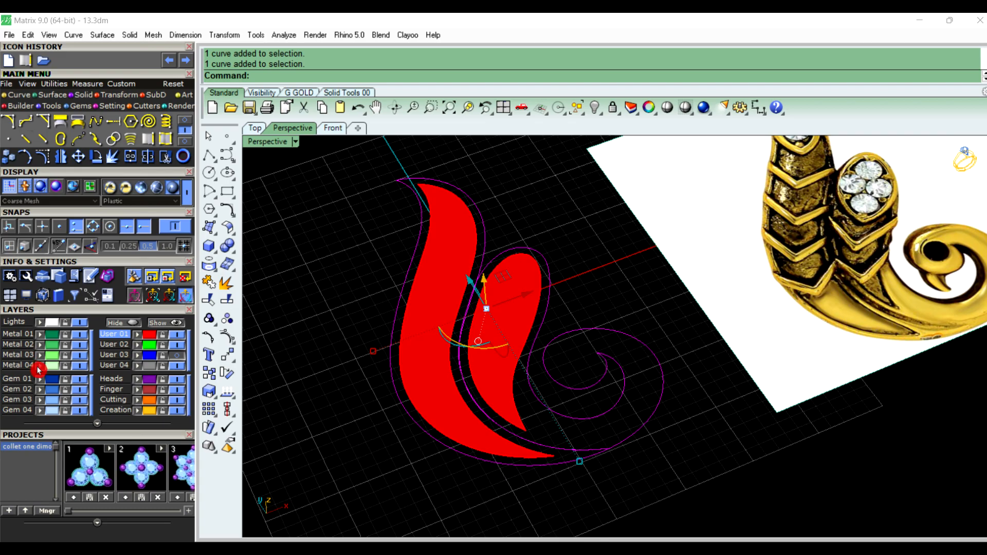
left_click(78, 369)
right_click_drag(421, 368, 515, 346)
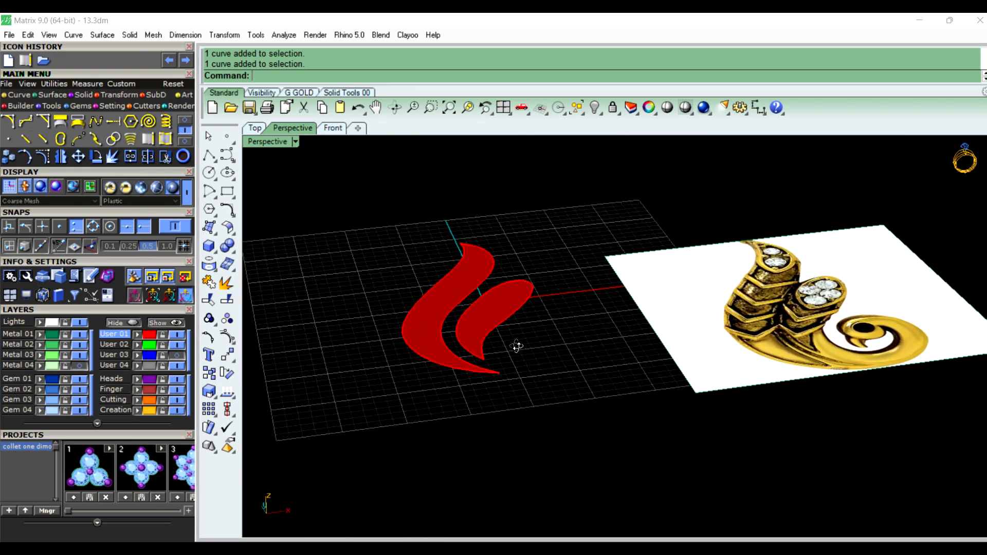
Show the hidden pendant bodies and select the red patch surfaces of the large and small wings
left_click(595, 107)
left_click(616, 132)
right_click_drag(565, 258, 511, 344)
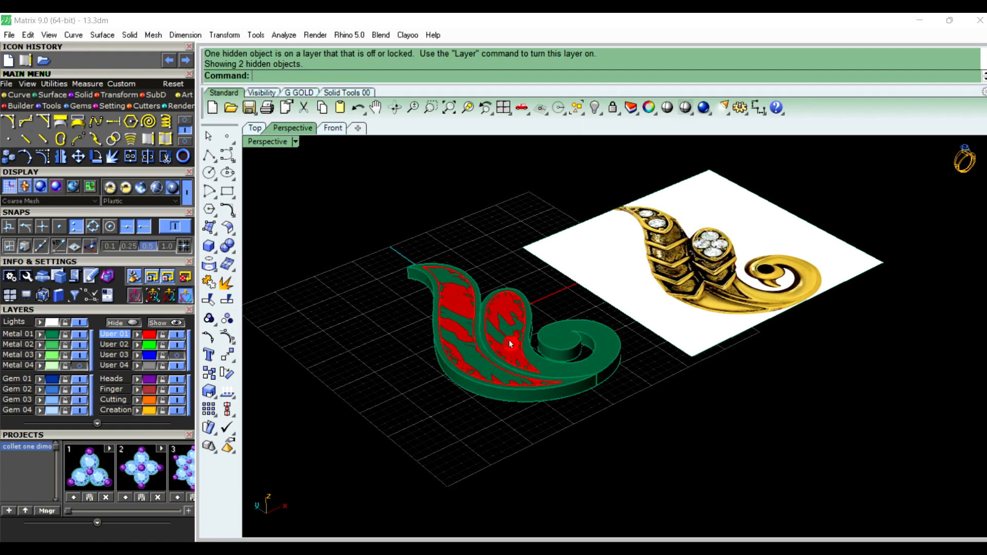
scroll(511, 344, "up", 3)
right_click_drag(415, 362, 419, 338)
scroll(430, 276, "up", 3)
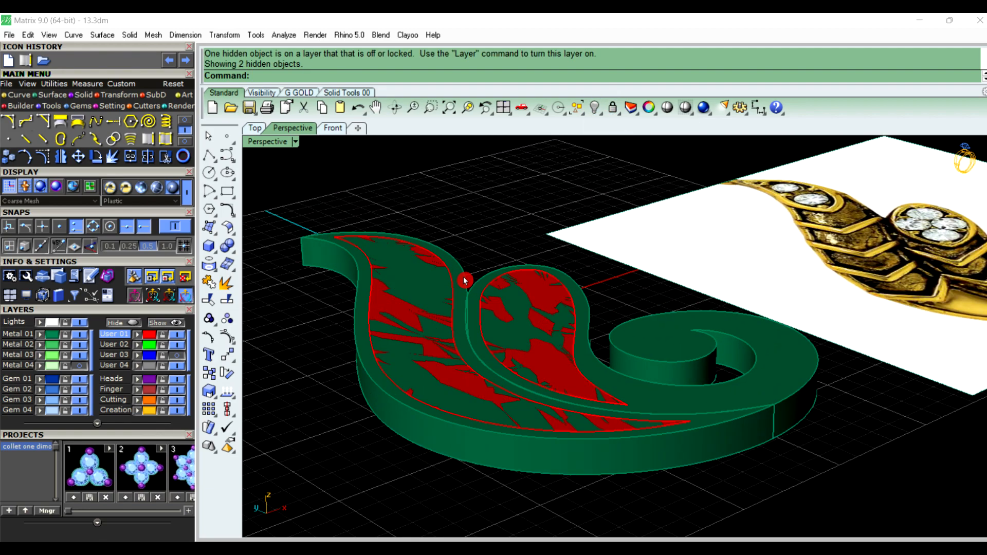
left_click(396, 313)
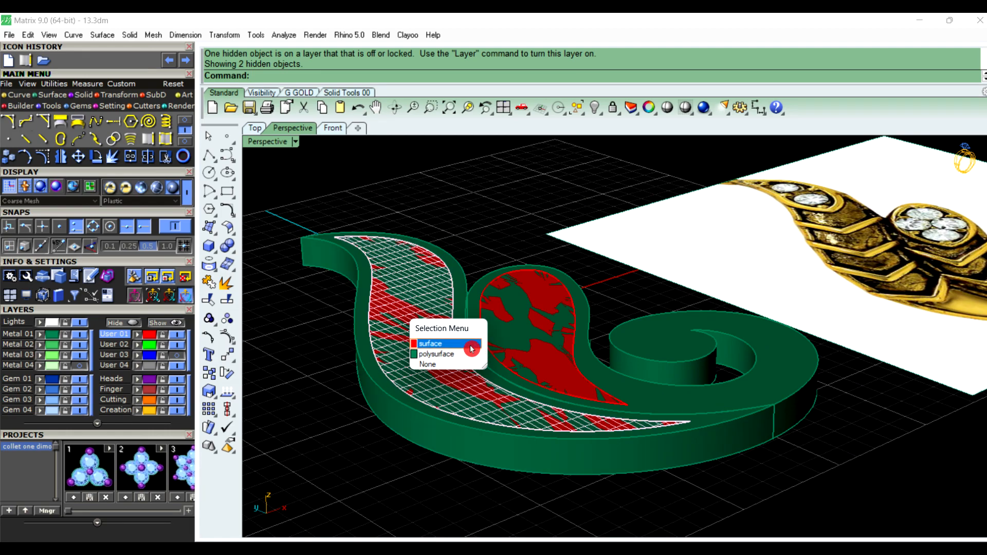
left_click(481, 347)
left_click(547, 364)
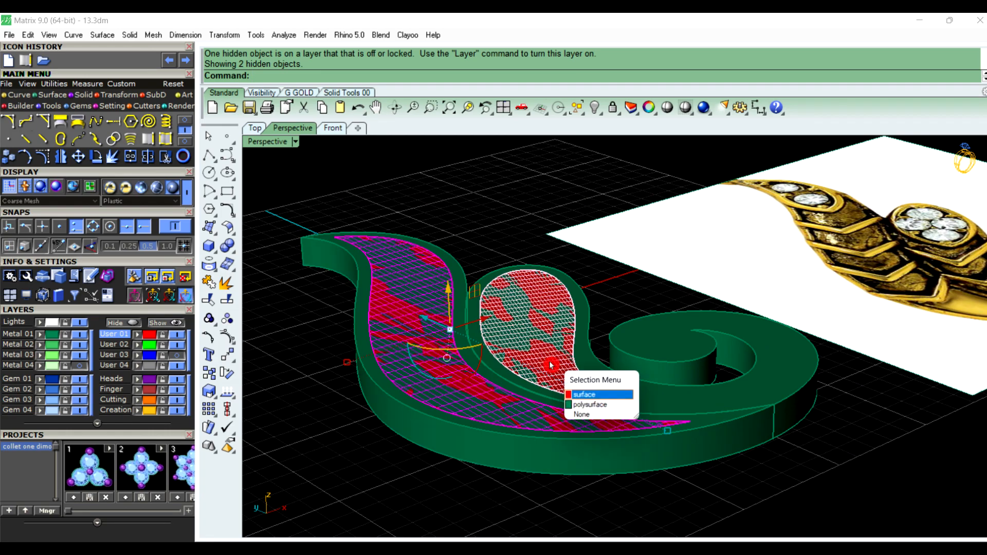
left_click(590, 397)
scroll(434, 368, "down", 2)
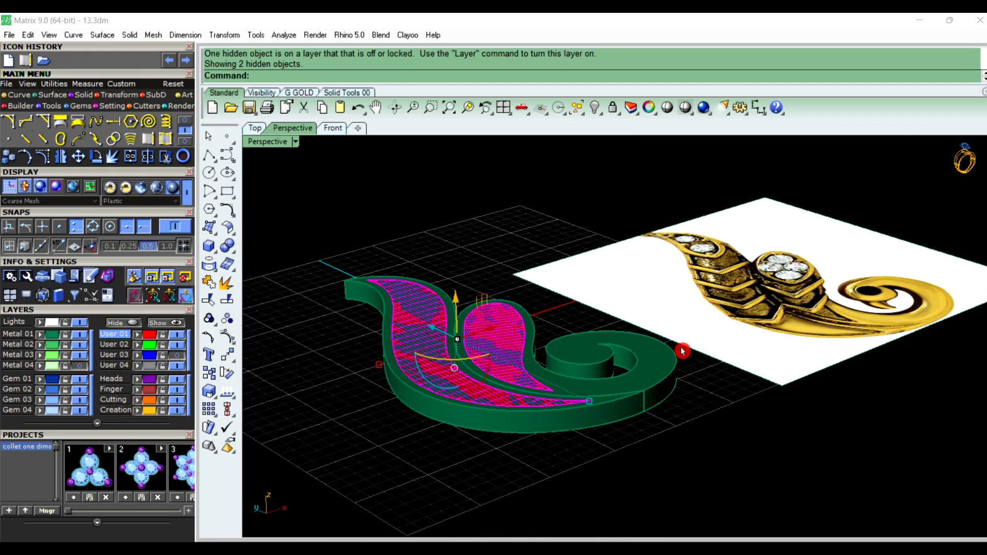
scroll(640, 358, "up", 3)
scroll(761, 315, "down", 2)
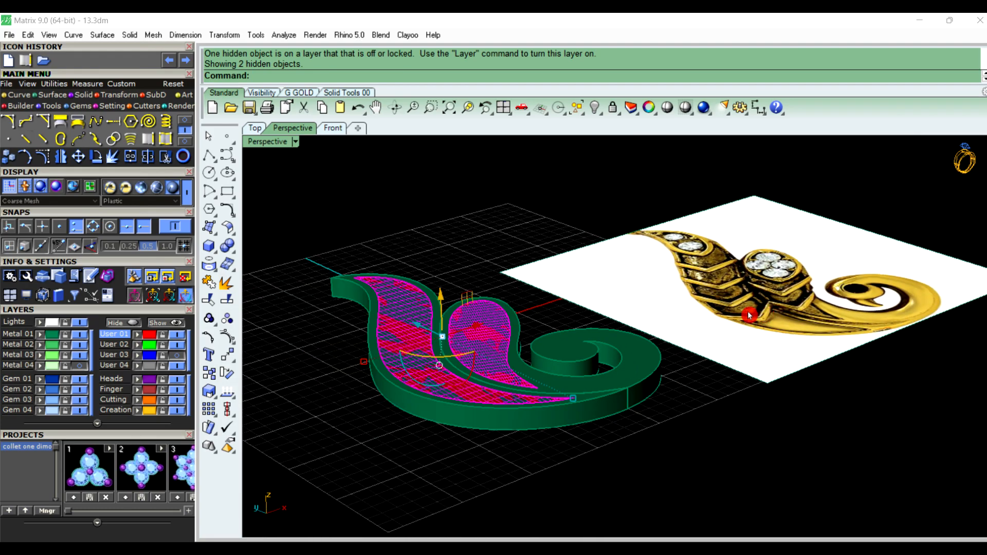
right_click_drag(505, 448, 514, 435)
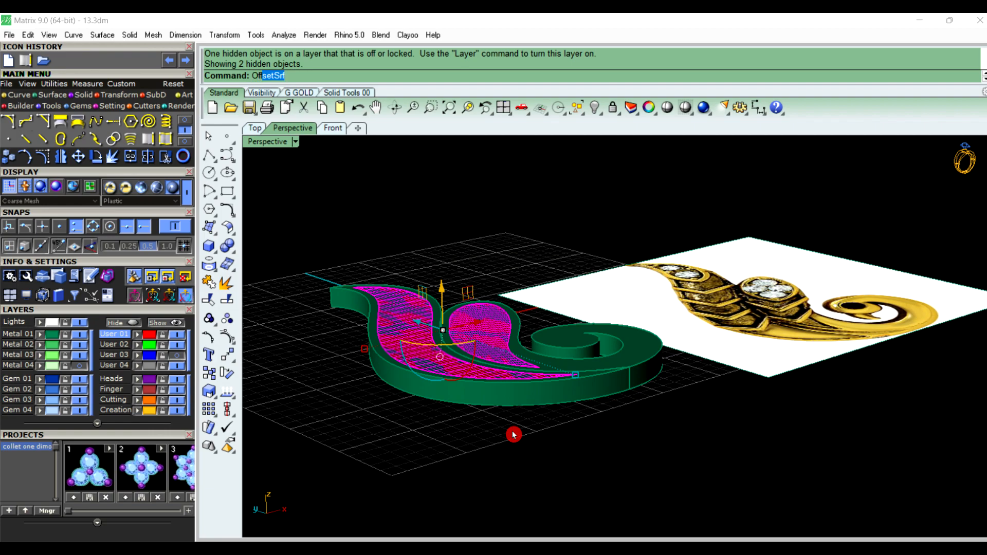
Try to offset both wing patch surfaces by 1.5 on both sides into solids, and undo that offset
key("Return")
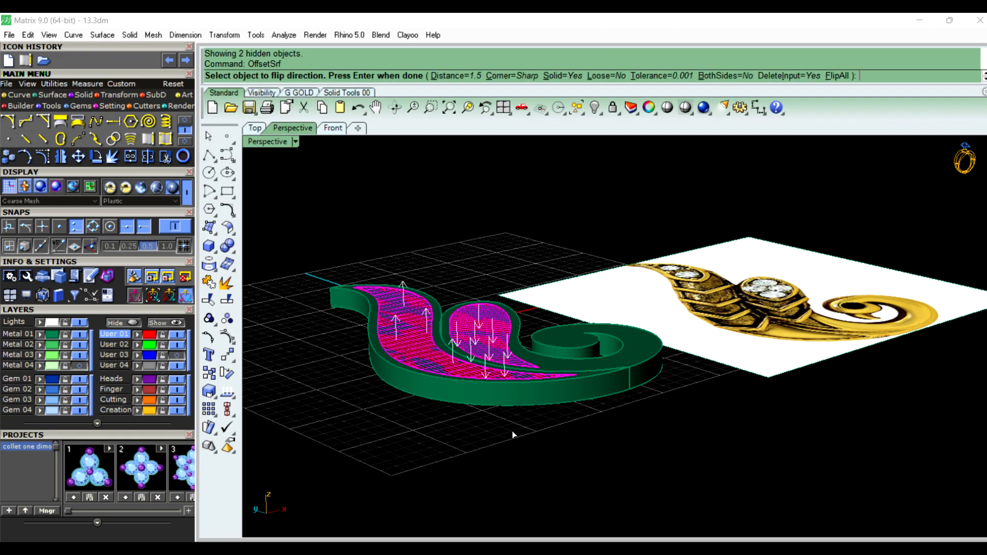
left_click(427, 353)
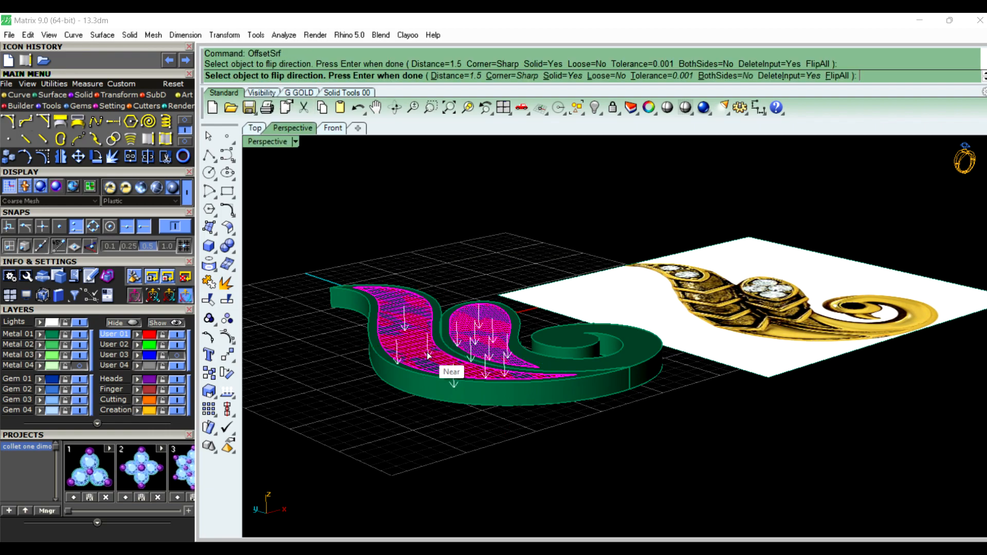
left_click(737, 77)
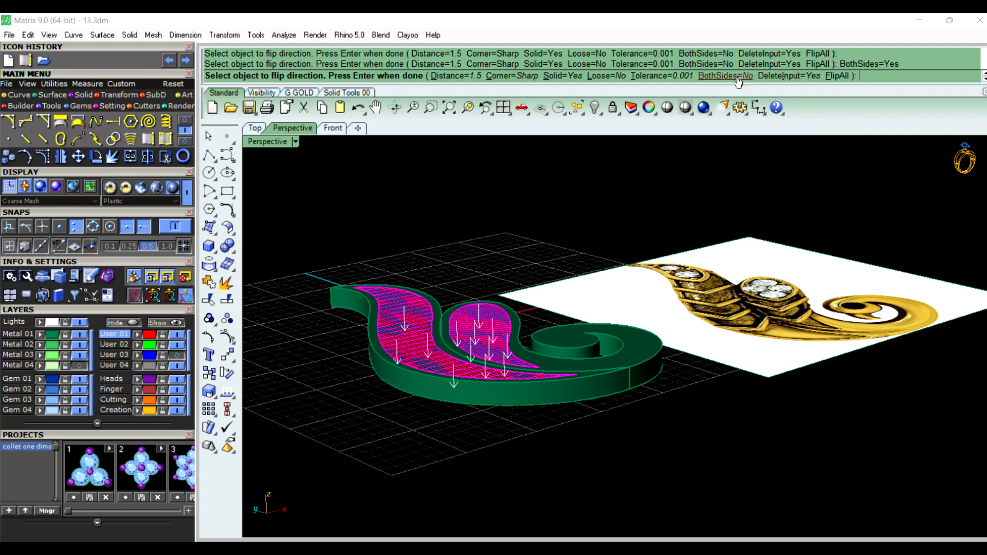
right_click(656, 215)
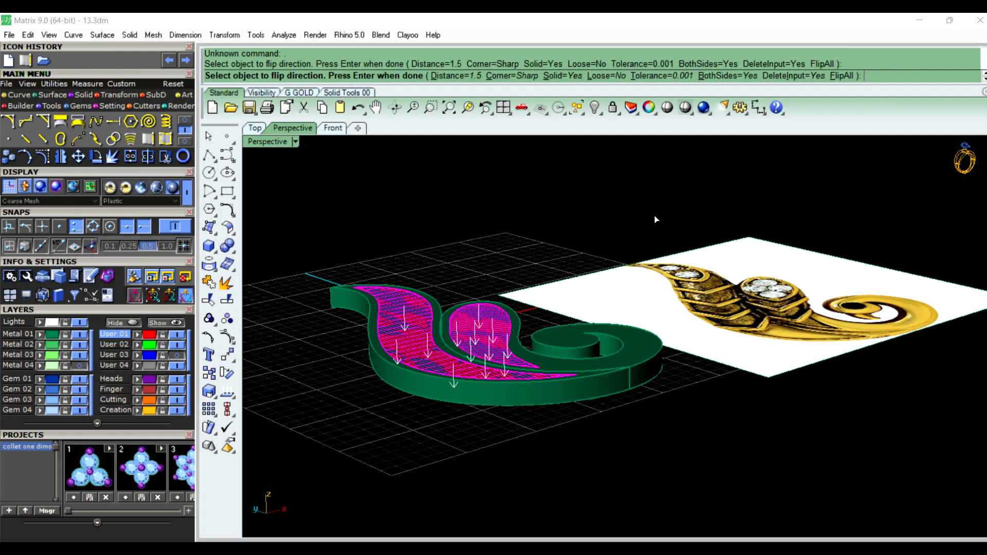
left_click(563, 207)
right_click_drag(482, 337, 458, 260)
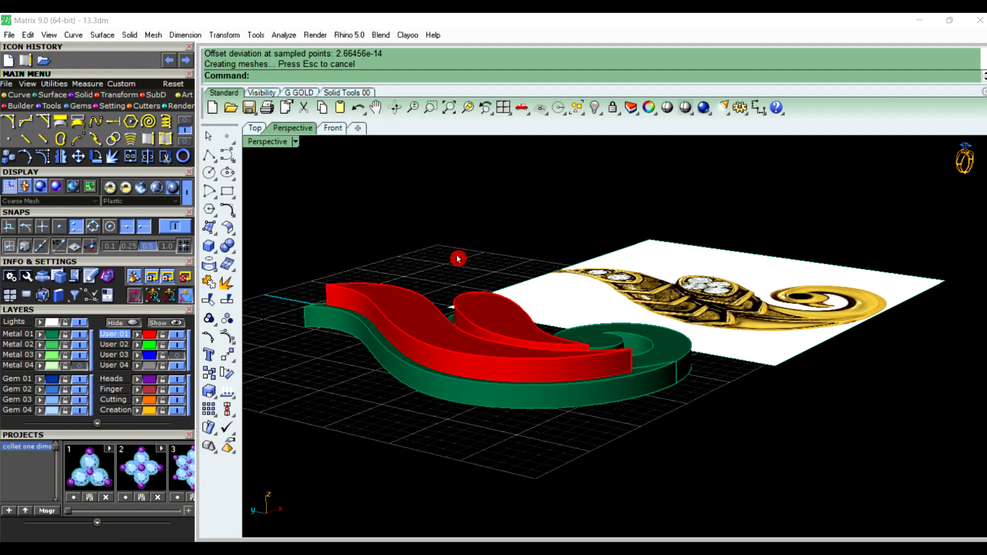
key("ctrl+z")
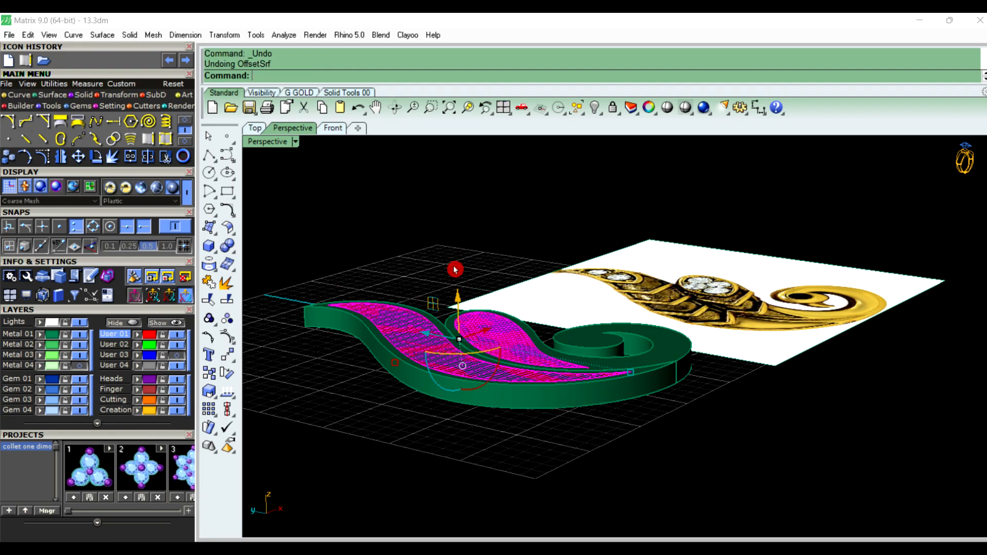
Offset both wing patch surfaces by 0.6 on both sides into solids, deleting the input surfaces
right_click(455, 269)
left_click(442, 351)
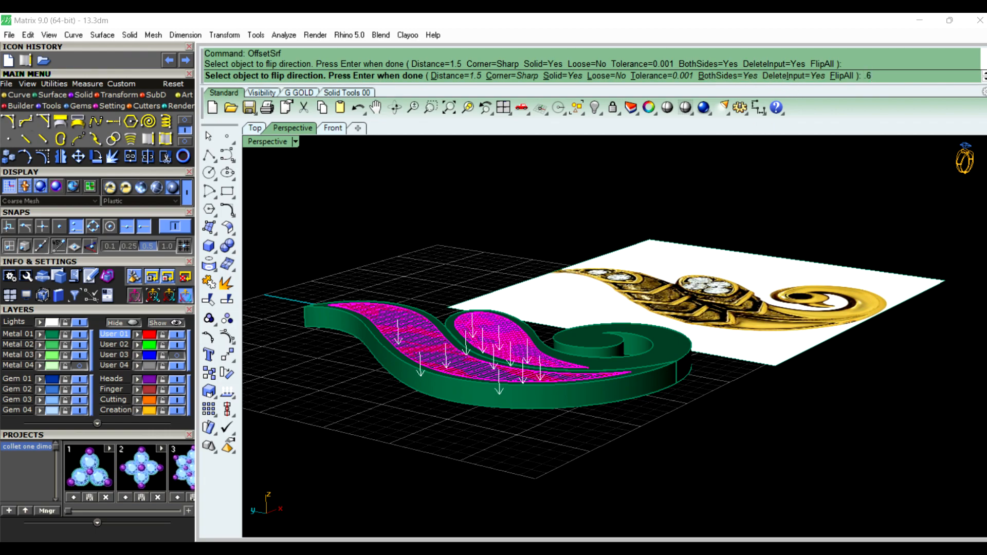
right_click(588, 160)
right_click_drag(500, 247, 513, 290)
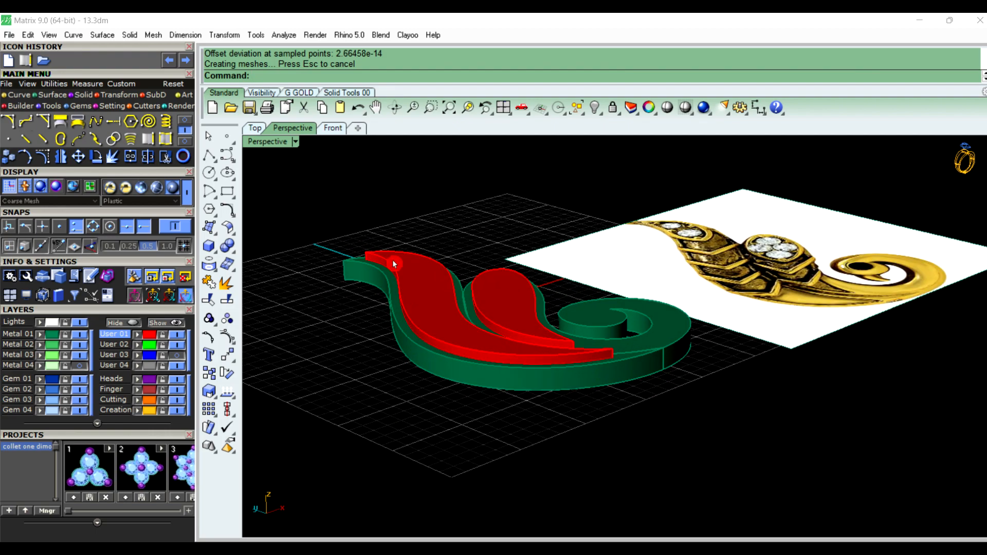
Subtract the two red wing solids from the green pendant bodies with Boolean Difference, deleting the cutting solids
left_click(330, 132)
scroll(511, 363, "up", 14)
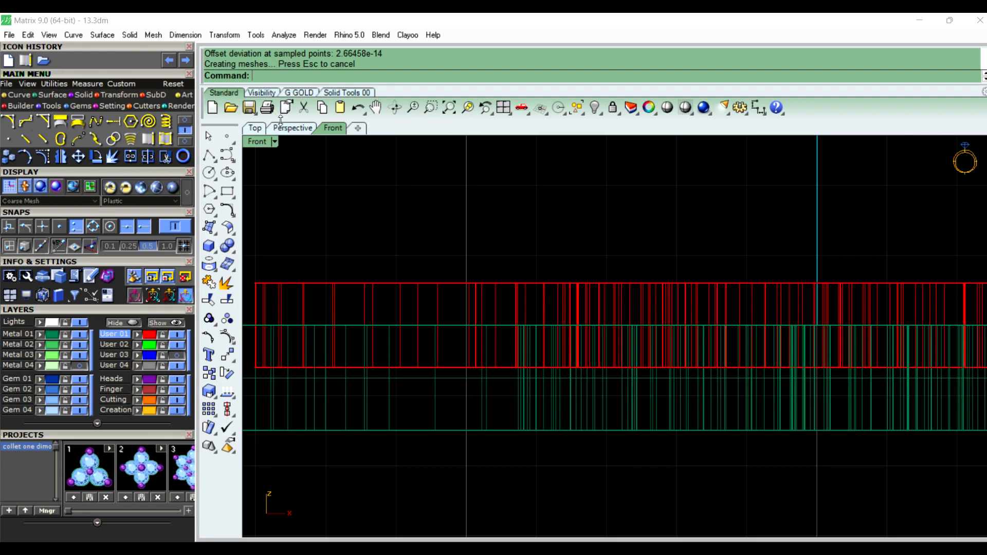
left_click(258, 128)
left_click(303, 128)
right_click_drag(324, 156, 508, 305)
scroll(508, 304, "up", 4)
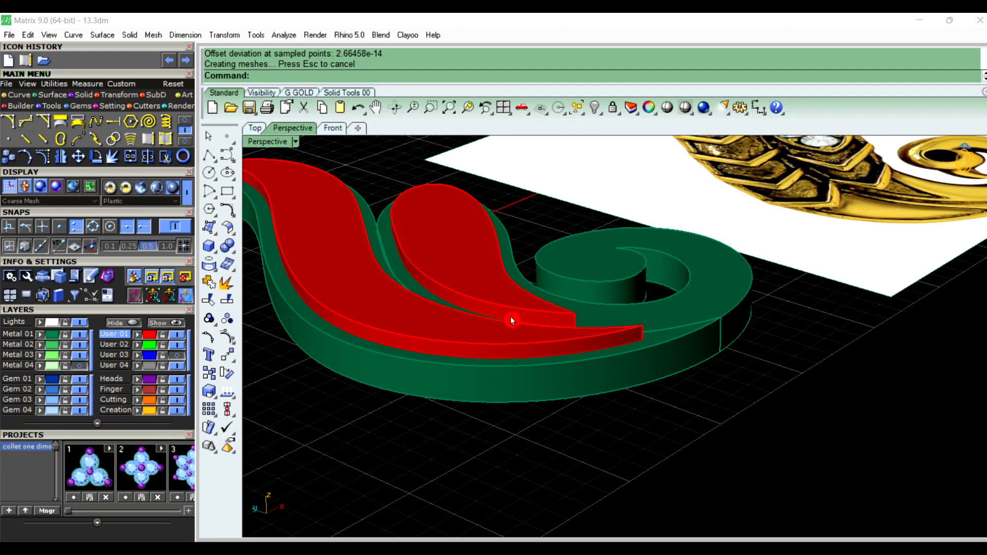
left_click(583, 386)
left_click(716, 283)
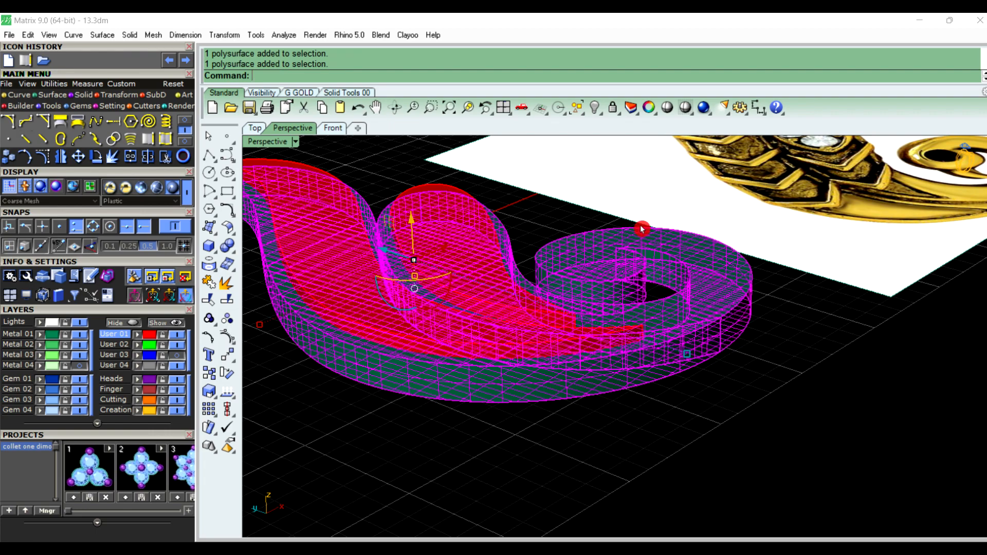
left_click(230, 249)
left_click(267, 254)
left_click(345, 283)
left_click(447, 278)
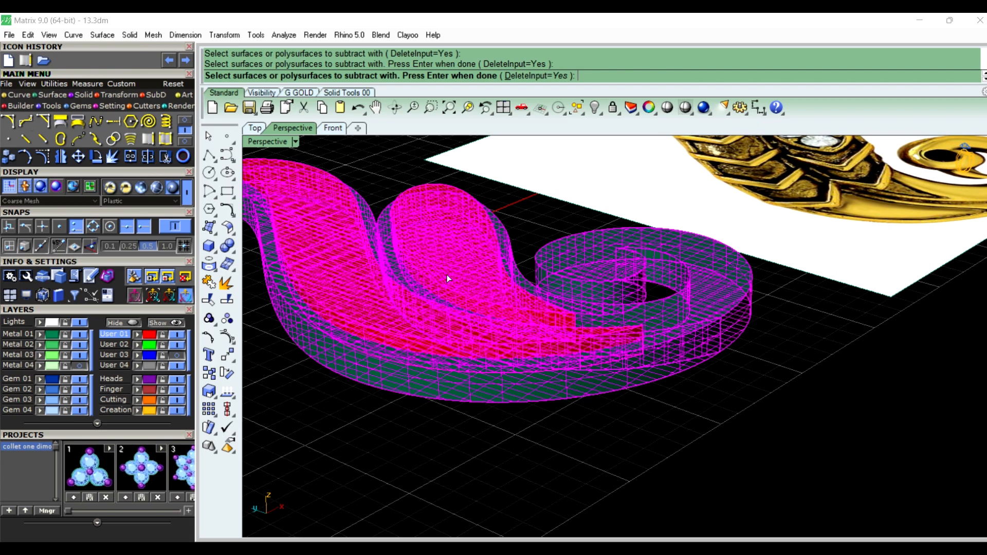
key("Return")
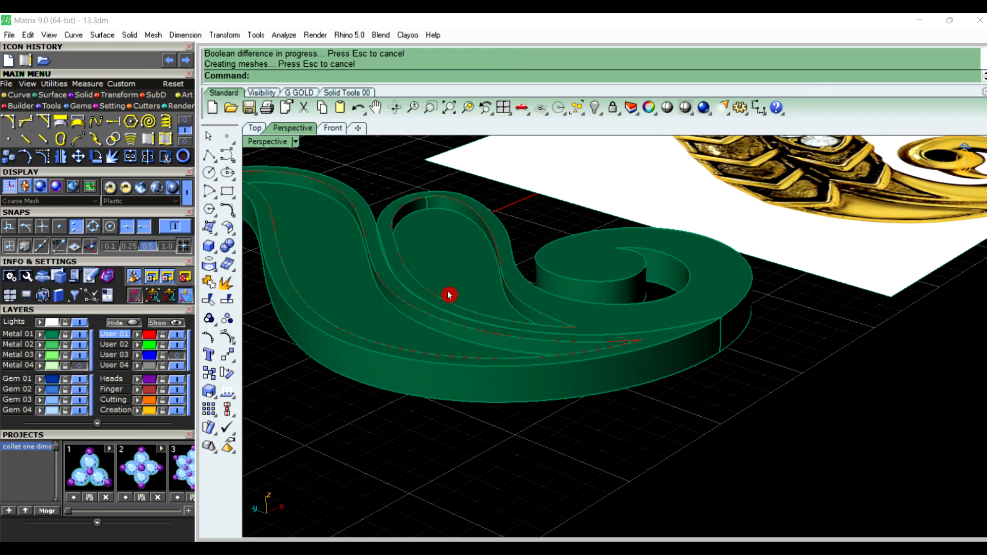
Select all visible curves with SelCrv and delete them
scroll(551, 407, "down", 3)
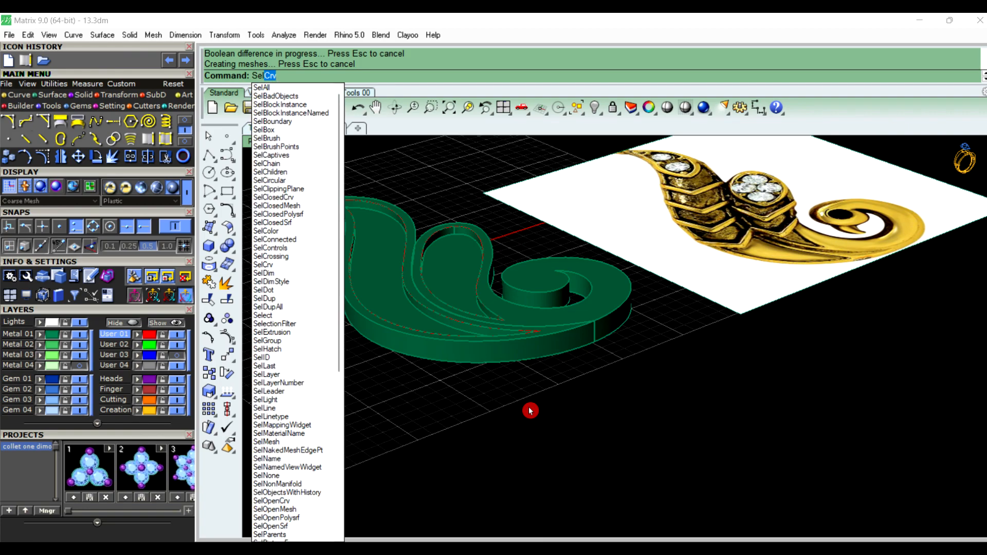
key("Return")
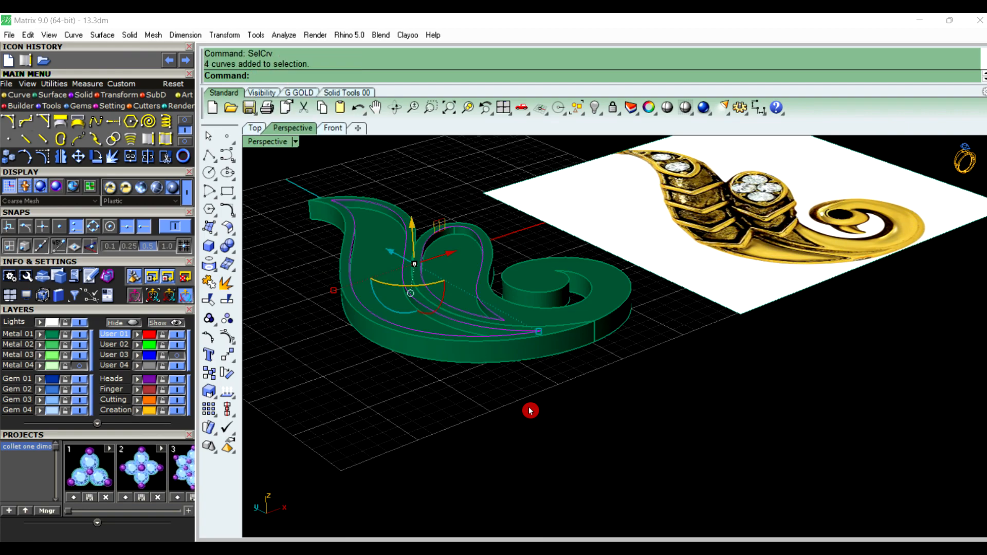
key("Delete")
scroll(535, 417, "down", 5)
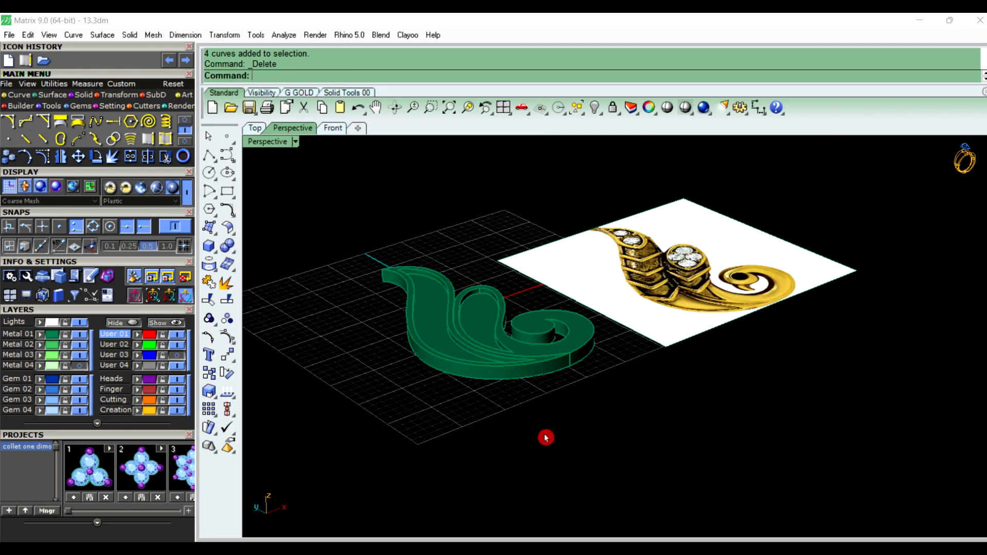
Extract copies of the recessed floor surfaces of both wings, with Copy=Yes and the output layer kept as Input
scroll(454, 304, "up", 8)
mouse_move(456, 346)
right_mouse_down()
mouse_move(434, 338)
mouse_move(449, 348)
right_mouse_up()
scroll(365, 346, "down", 2)
right_click_drag(310, 360, 327, 354)
right_click_drag(441, 367, 402, 341)
scroll(421, 339, "up", 2)
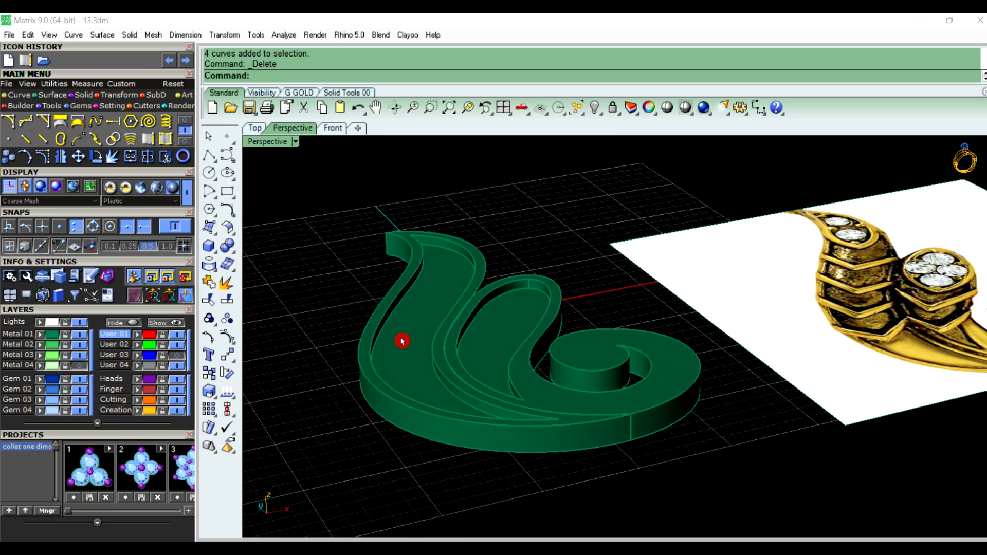
type("T")
left_click(329, 317)
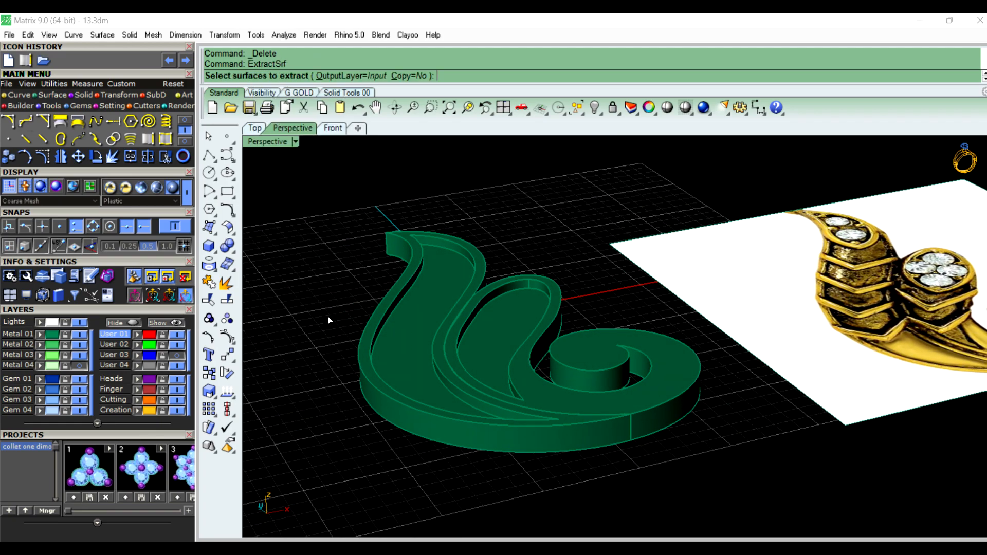
left_click(392, 76)
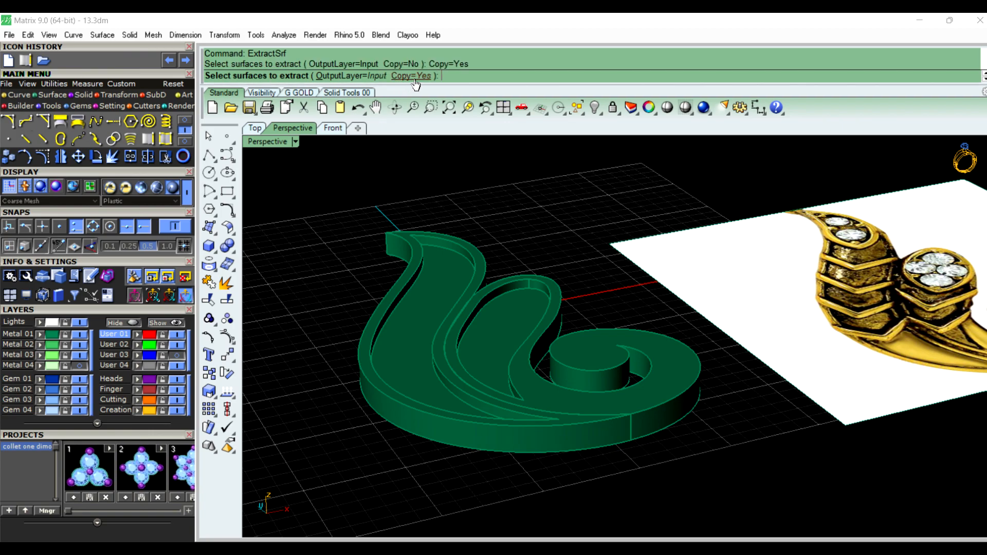
left_click(431, 292)
left_click(498, 335)
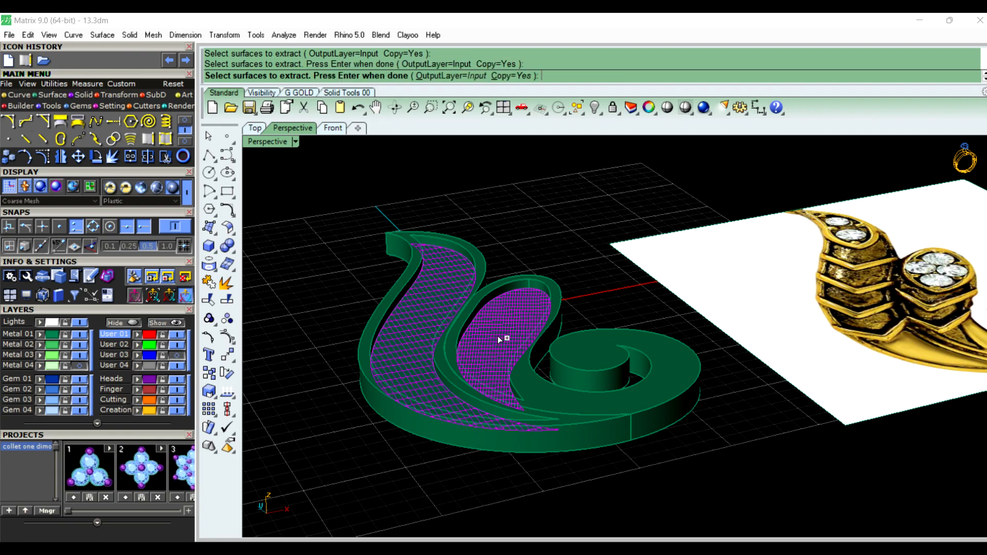
right_click(498, 337)
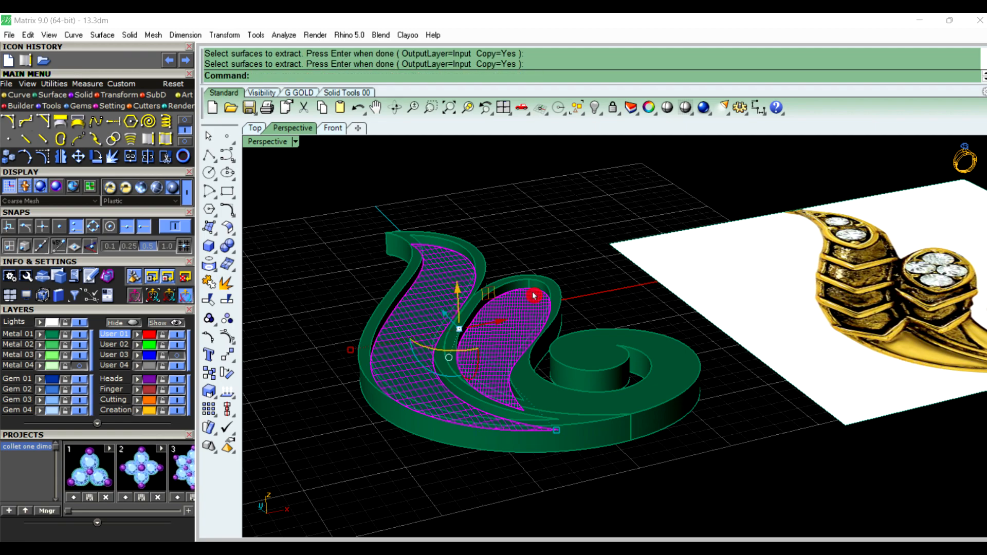
Hide the two pendant body solids, leaving only the extracted wing floor surfaces
left_click(595, 224)
left_click(665, 373)
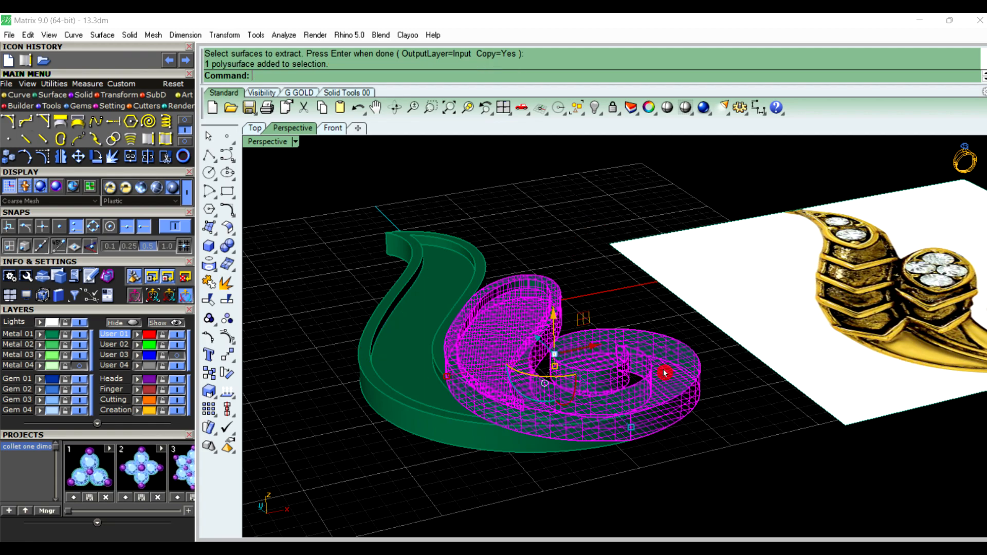
left_click(488, 447)
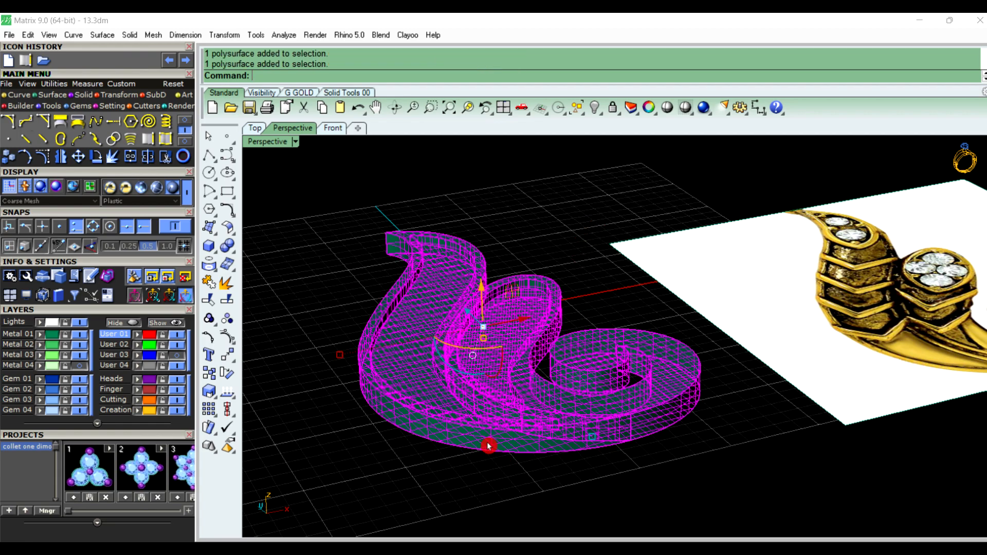
left_click(596, 108)
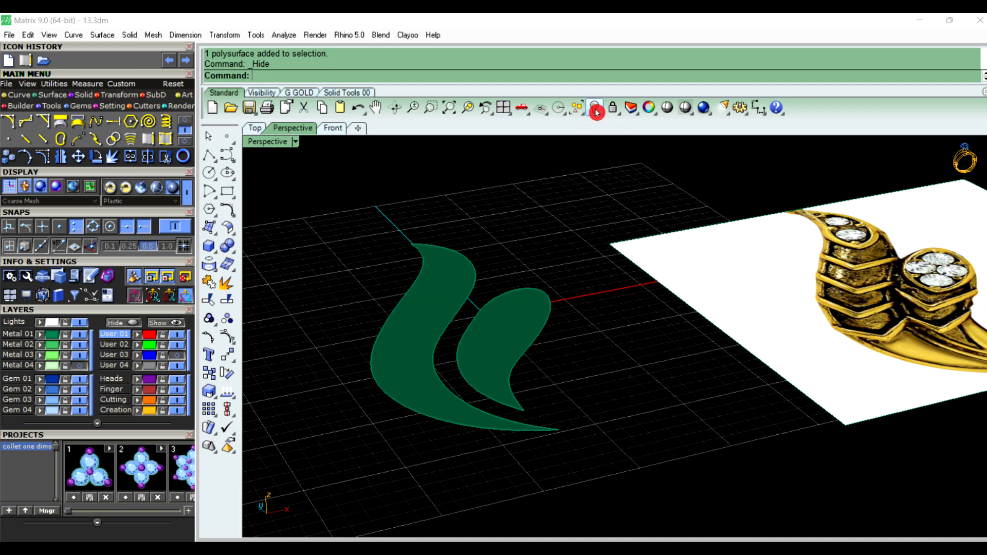
Offset both extracted wing surfaces into solids with OffsetSrf, directions flipped downward, distance 0.3, BothSides=Yes and DeleteInput=Yes
right_click_drag(463, 401, 554, 381)
right_click_drag(536, 359, 414, 366)
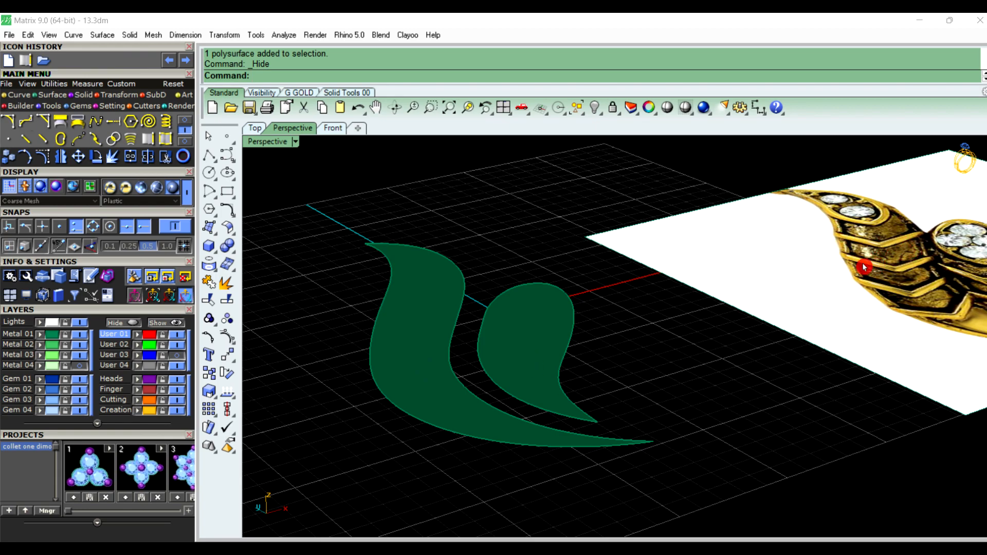
left_click(419, 377)
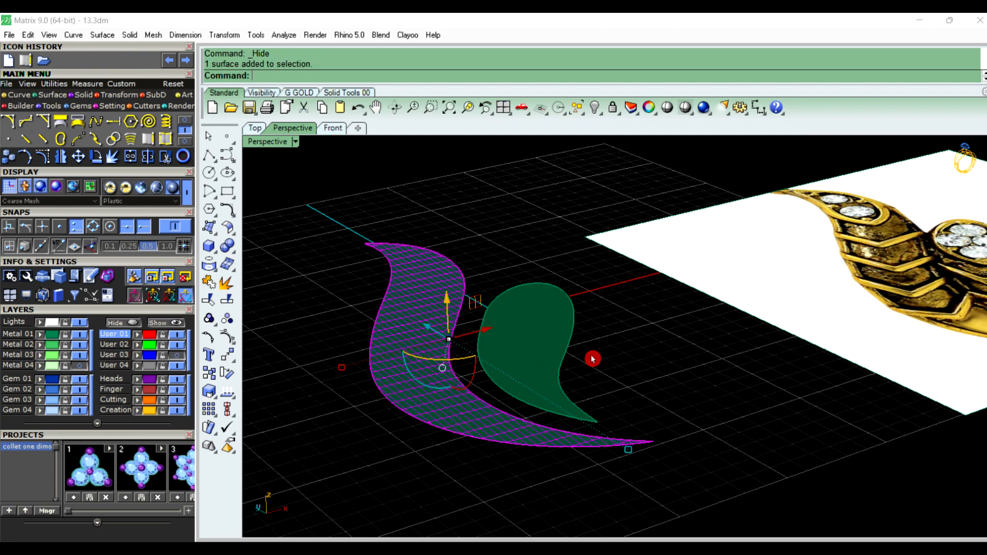
left_click(538, 354, "shift")
type("OffsetSr")
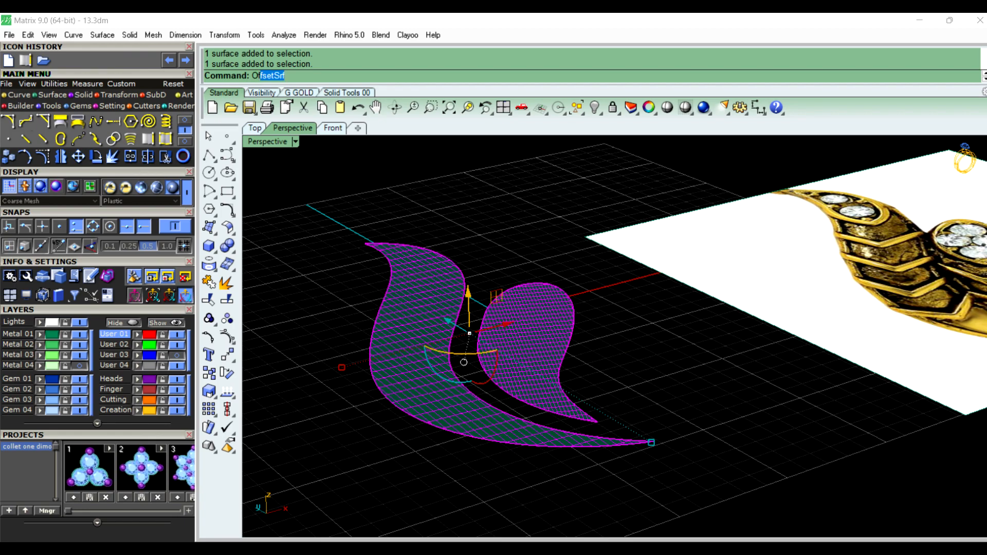
type("f")
key("Return")
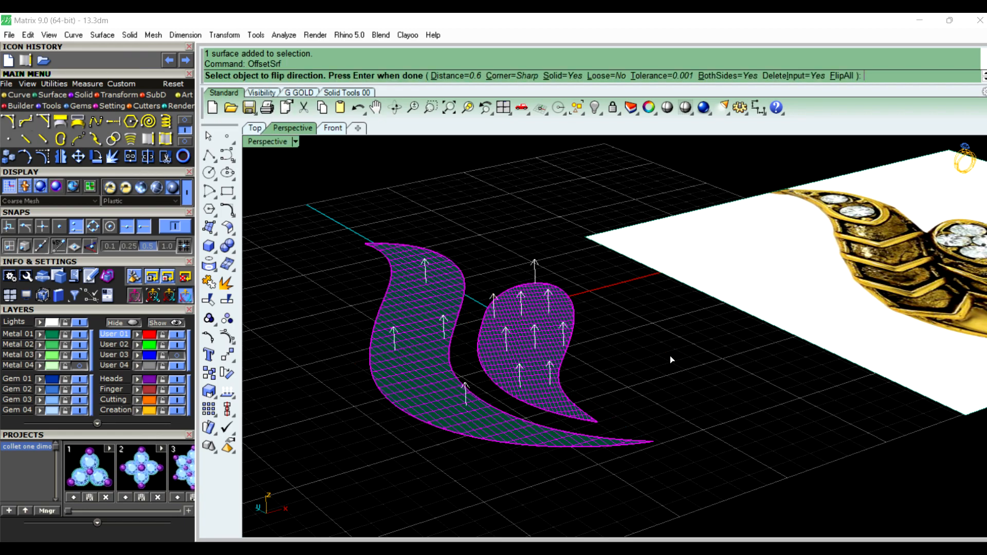
left_click(521, 357)
left_click(416, 377)
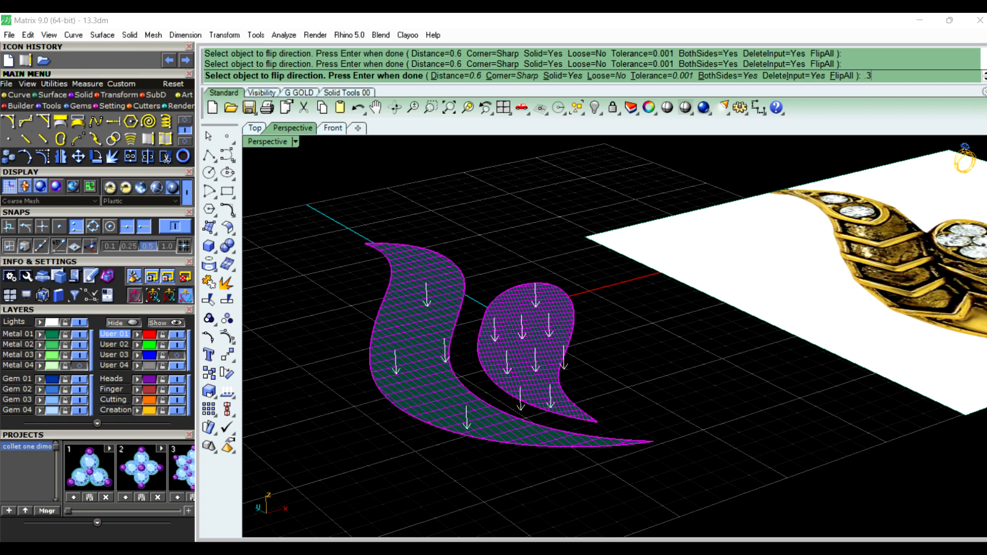
right_click(608, 353)
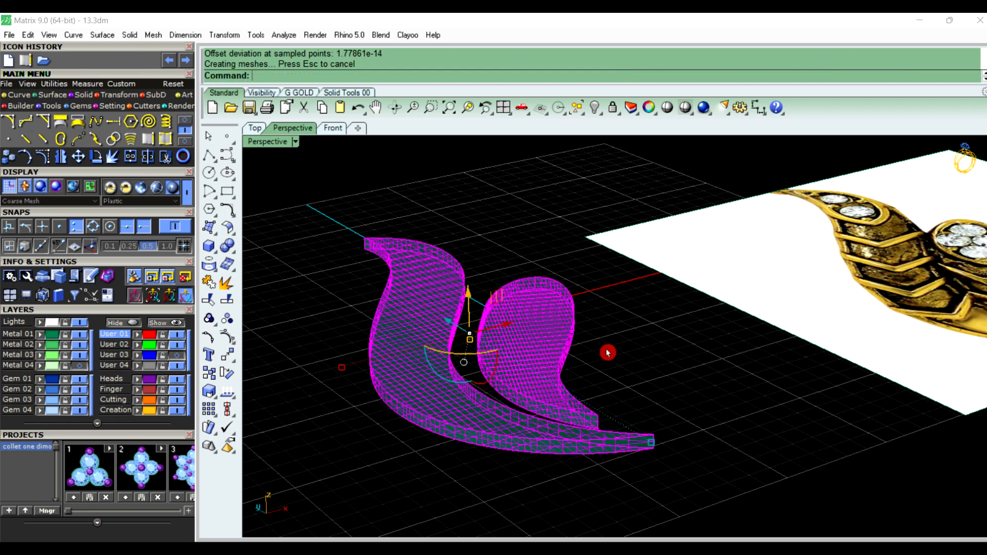
Show the hidden pendant bodies and examine how the offset wing solids sit in the recesses
mouse_move(615, 363)
right_mouse_down()
mouse_move(581, 356)
mouse_move(609, 393)
right_mouse_up()
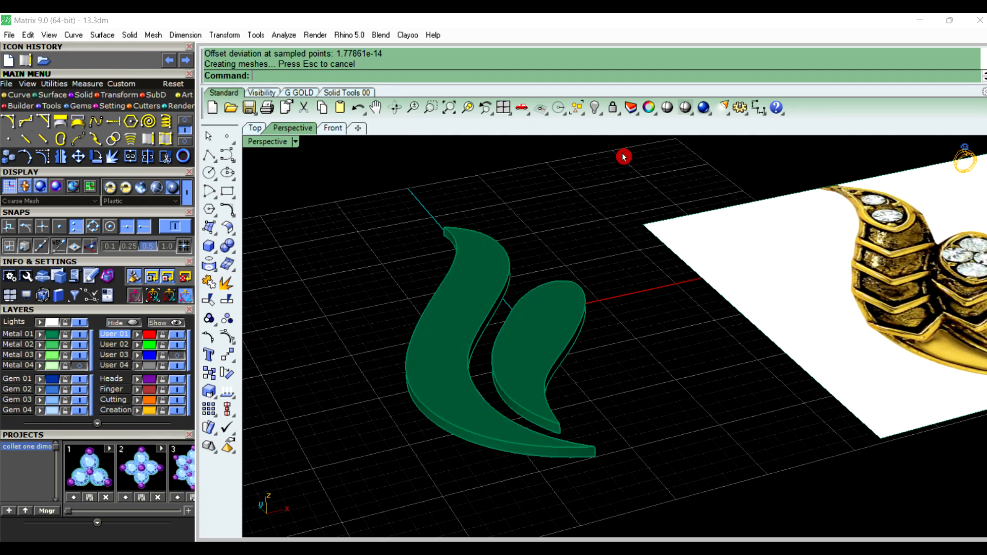
left_click(596, 109)
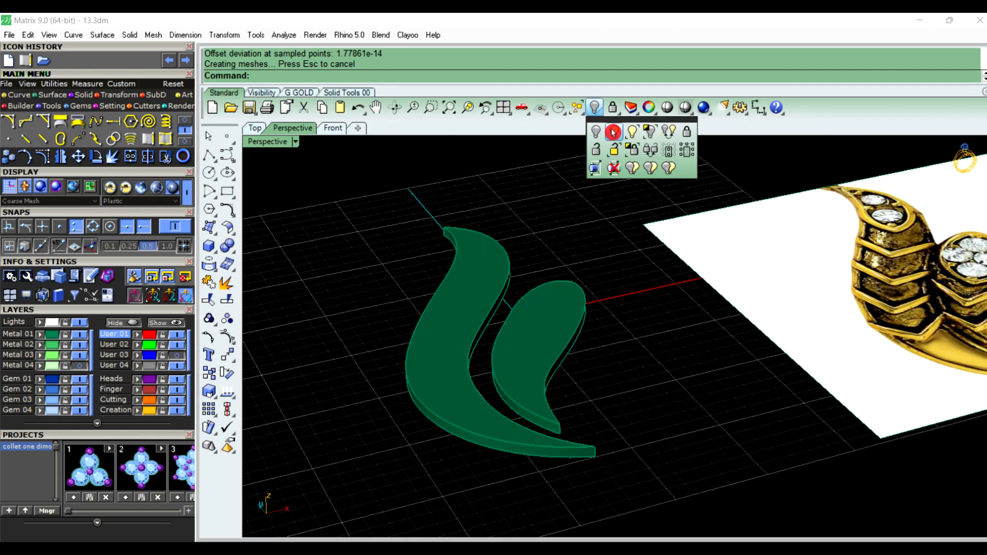
left_click(613, 132)
right_click_drag(533, 304, 553, 278)
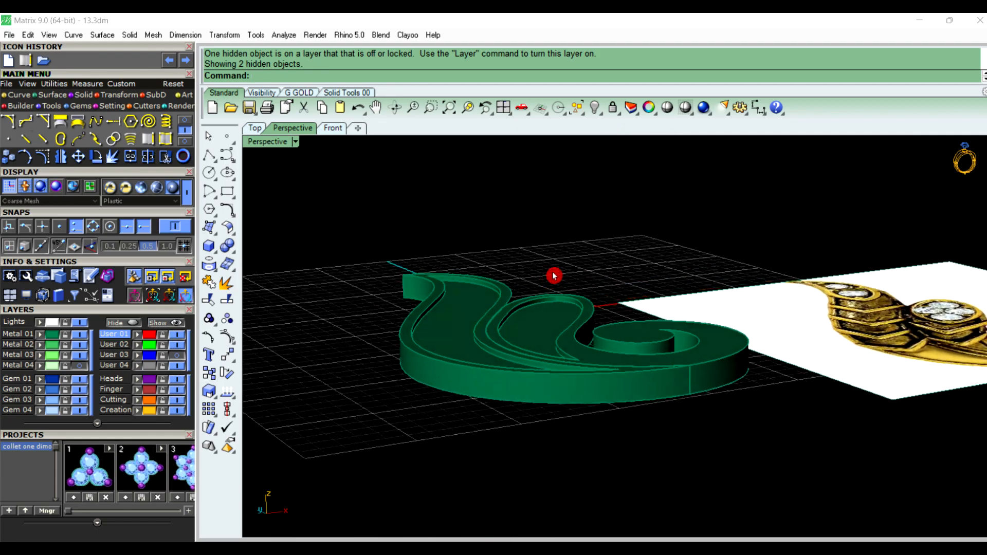
Undo showing the pendant bodies and the two-sided offset of the wing surfaces
key("ctrl+z")
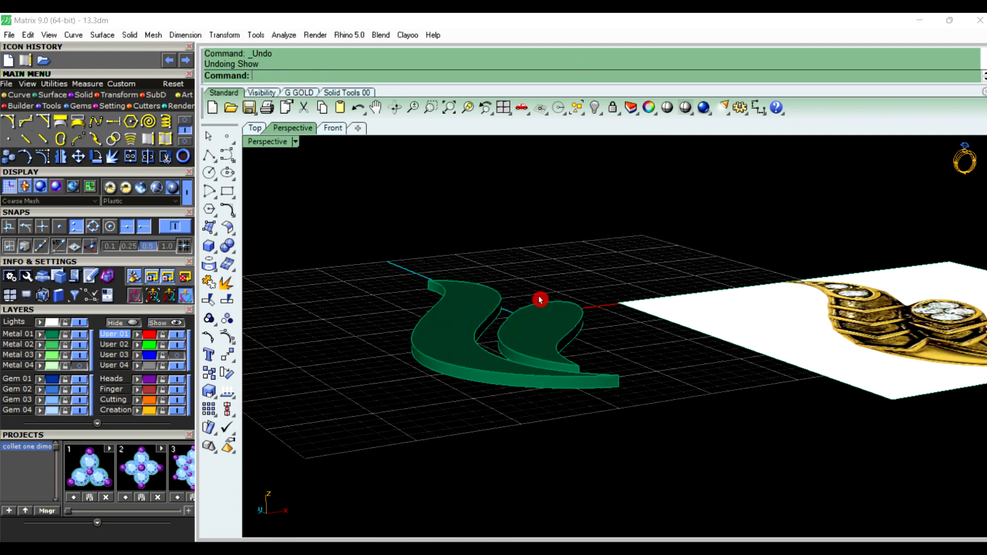
key("ctrl+z")
right_click_drag(651, 315, 650, 372)
left_click(650, 371)
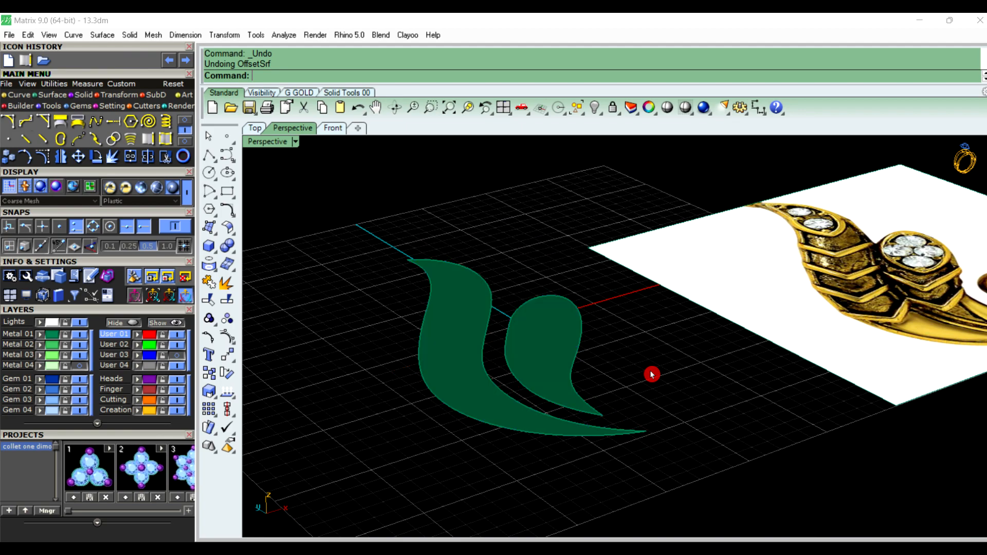
Offset both wing surfaces downward into solids with distance 0.3, Solid=Yes and BothSides=No
left_click(468, 357)
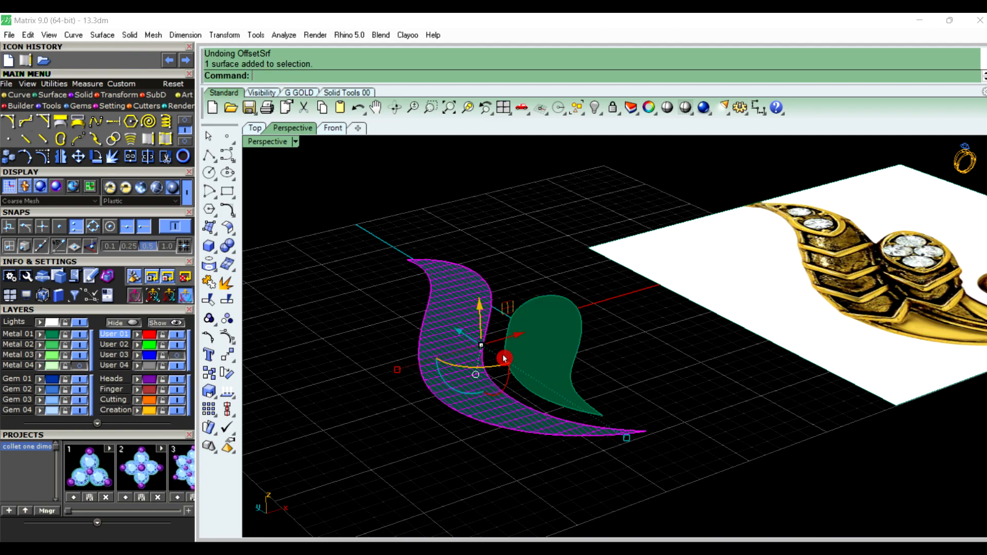
left_click(546, 355, "shift")
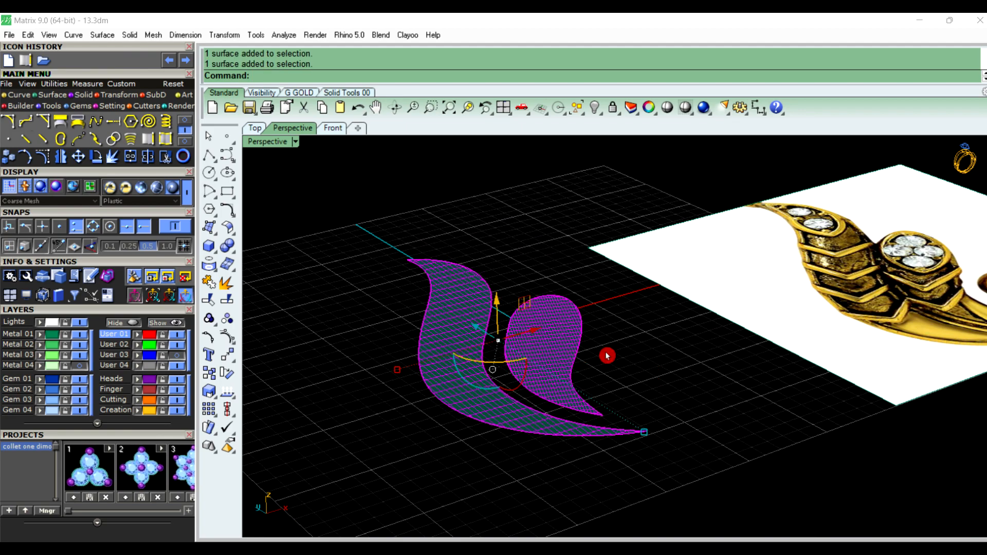
key("Return")
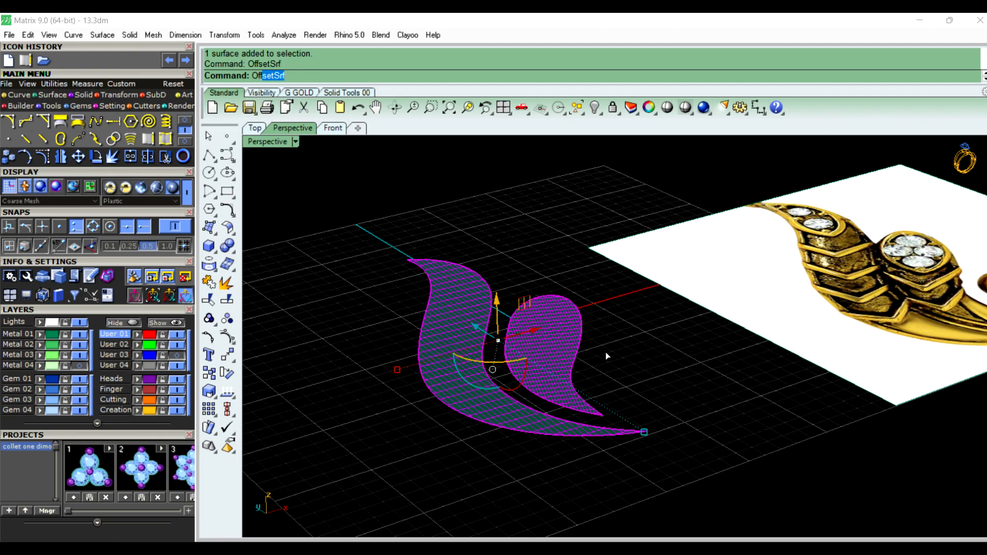
left_click(477, 359)
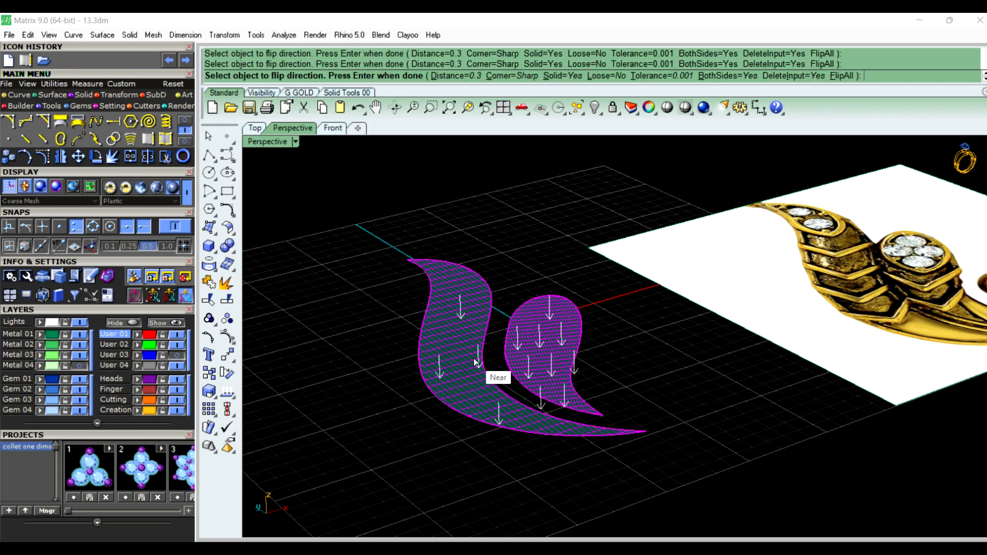
left_click(753, 77)
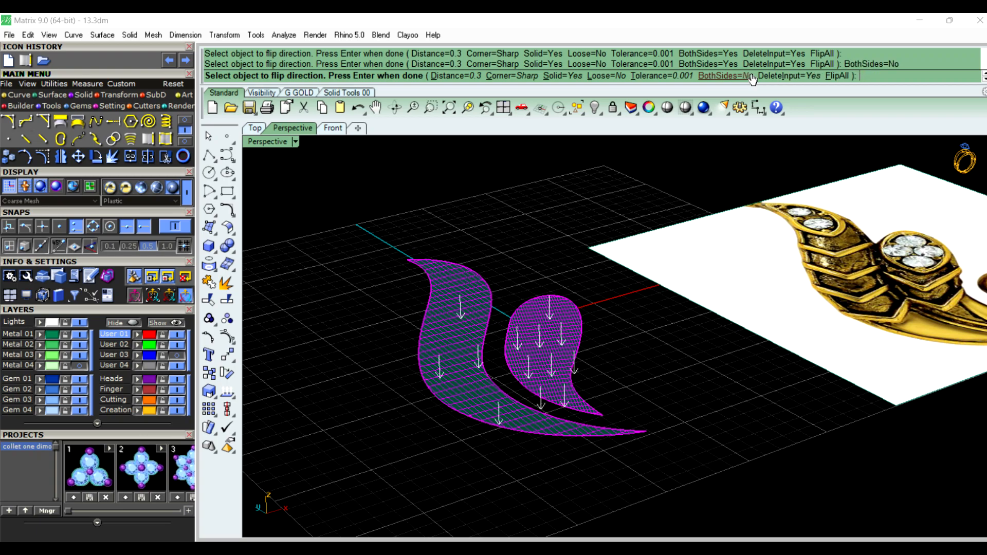
key("Return")
key("Return")
left_click(677, 315)
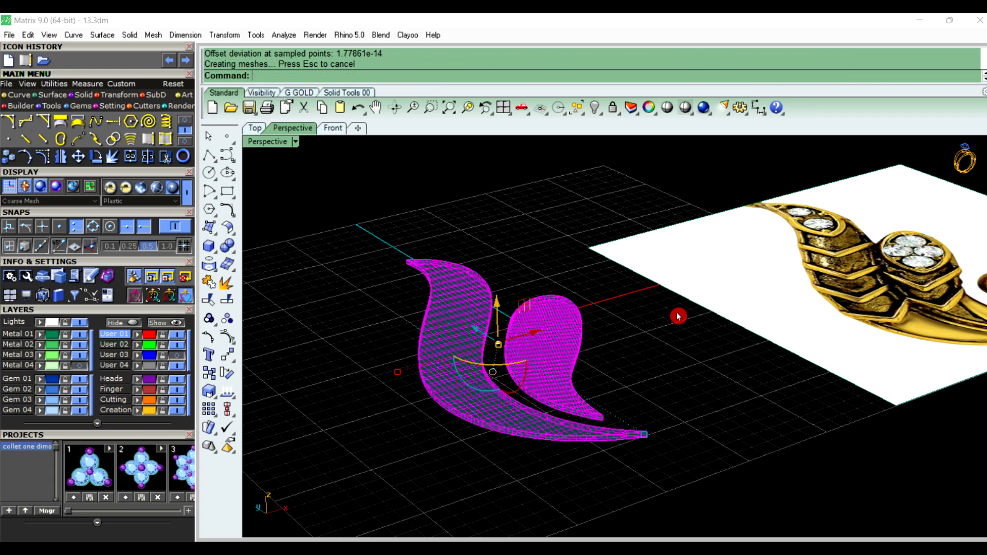
Extract the top faces of both wing solids with Copy=No and delete them
right_click_drag(578, 440, 492, 334)
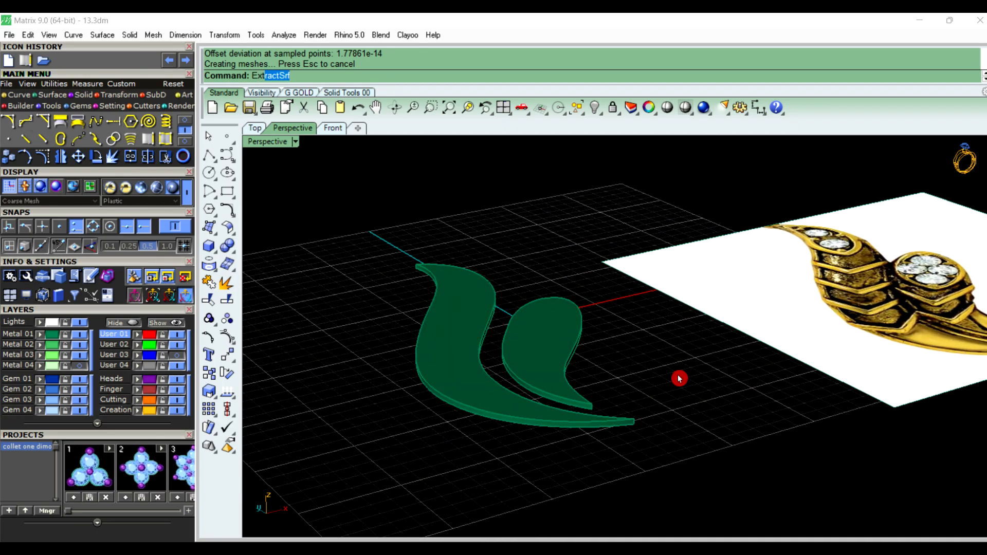
key("Return")
left_click(421, 56)
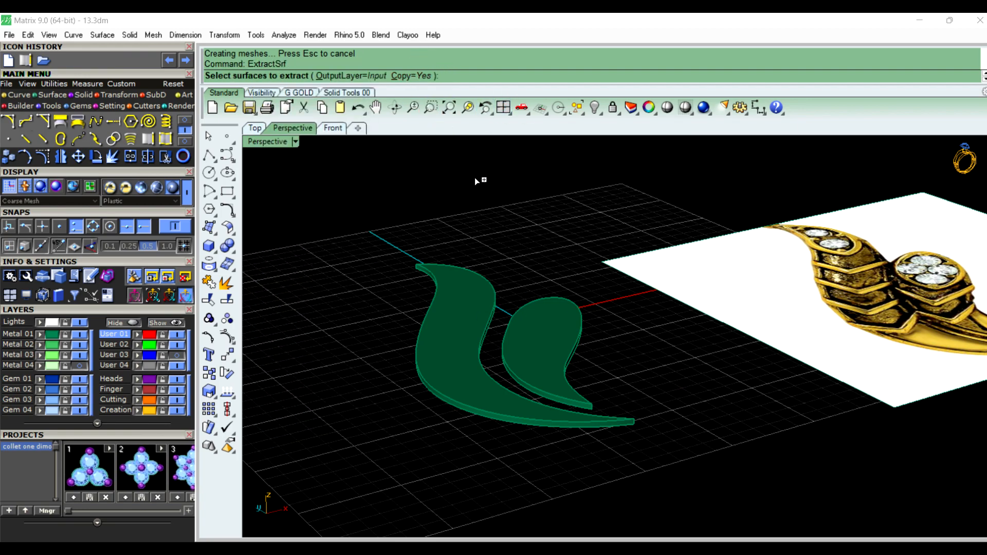
left_click(412, 76)
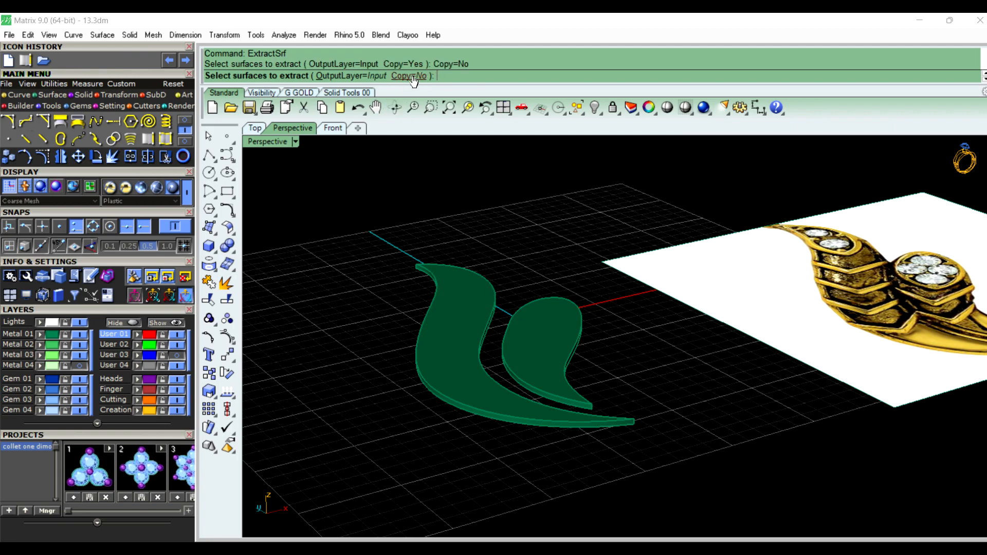
left_click(464, 324)
left_click(546, 341)
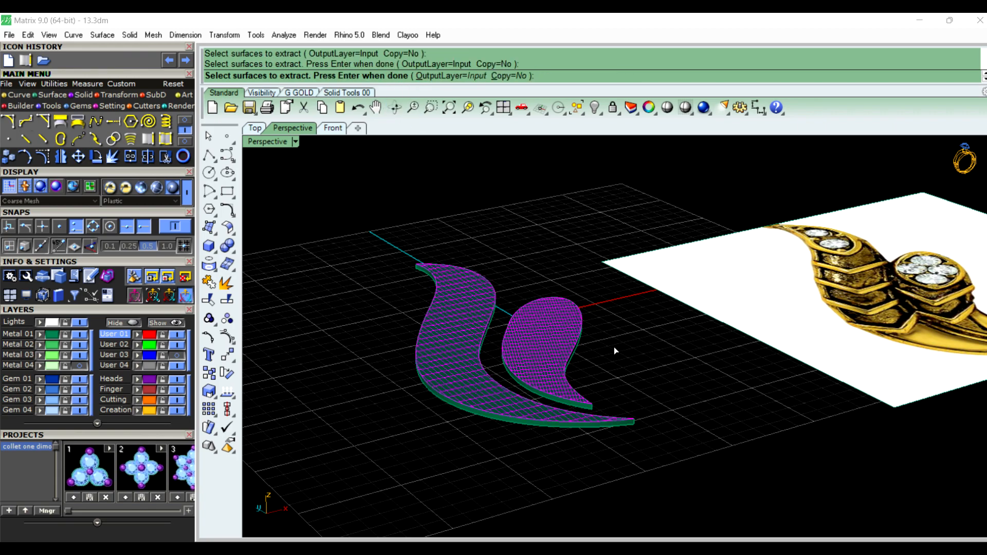
right_click(615, 351)
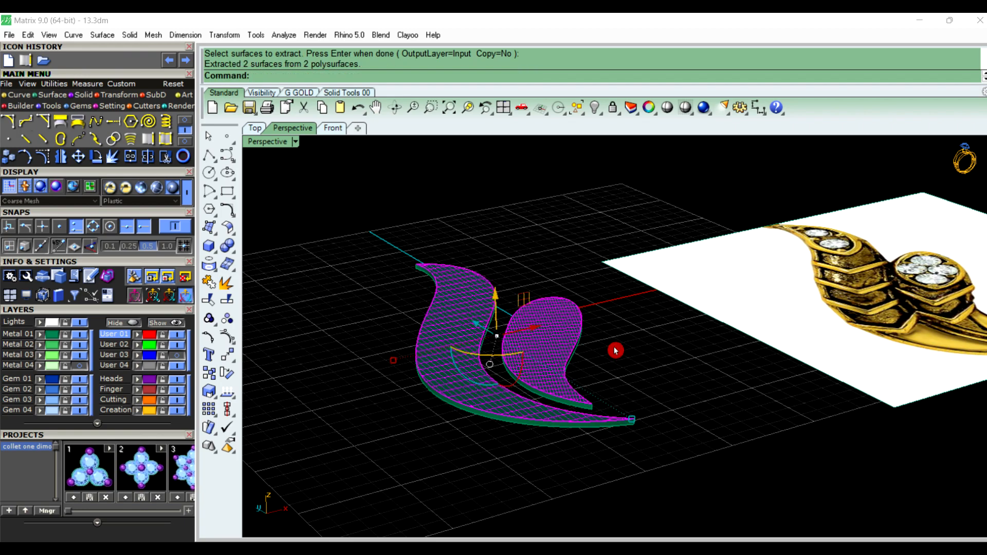
key("Delete")
right_click_drag(467, 207, 477, 277)
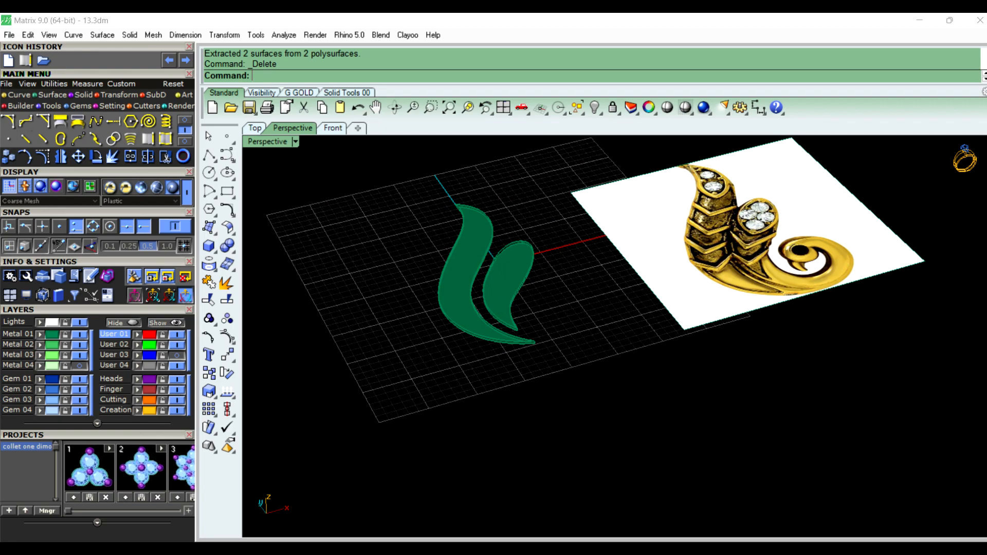
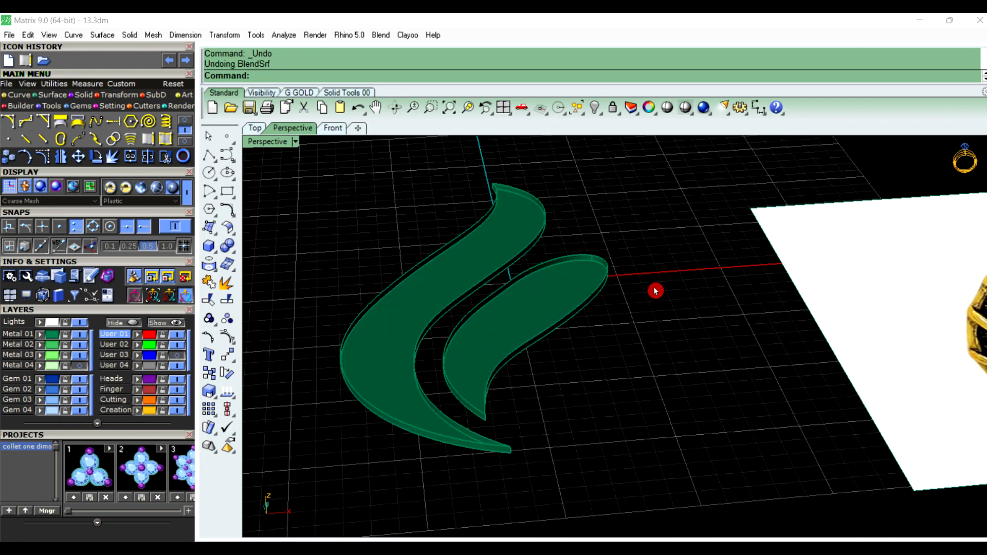
scroll(656, 292, "down", 2)
right_click_drag(602, 369, 649, 381)
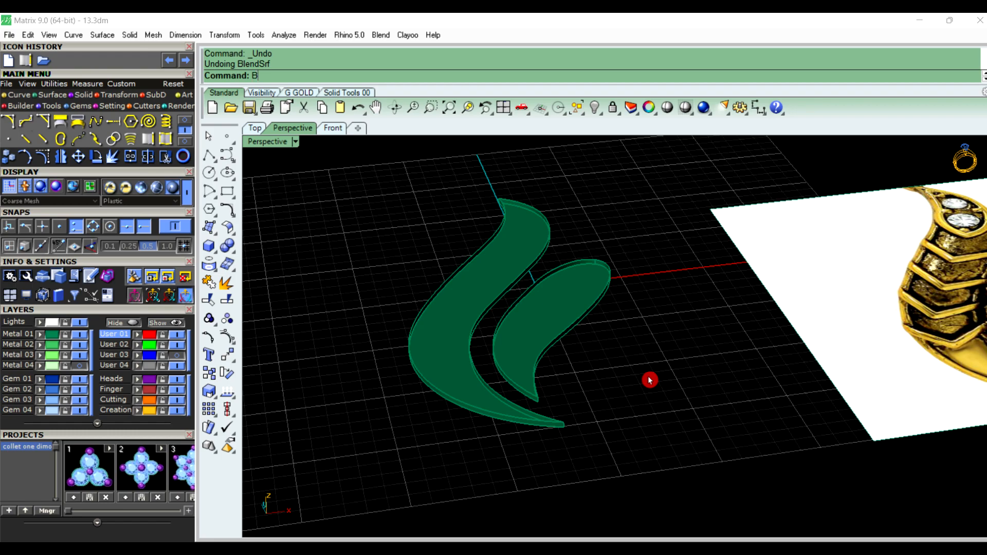
right_click(650, 379)
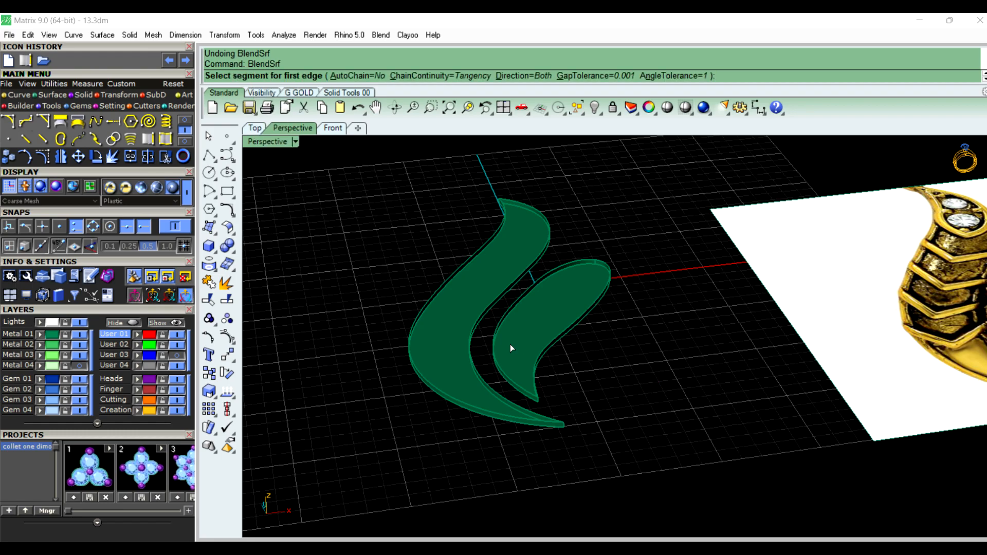
scroll(506, 312, "up", 3)
left_click(490, 288)
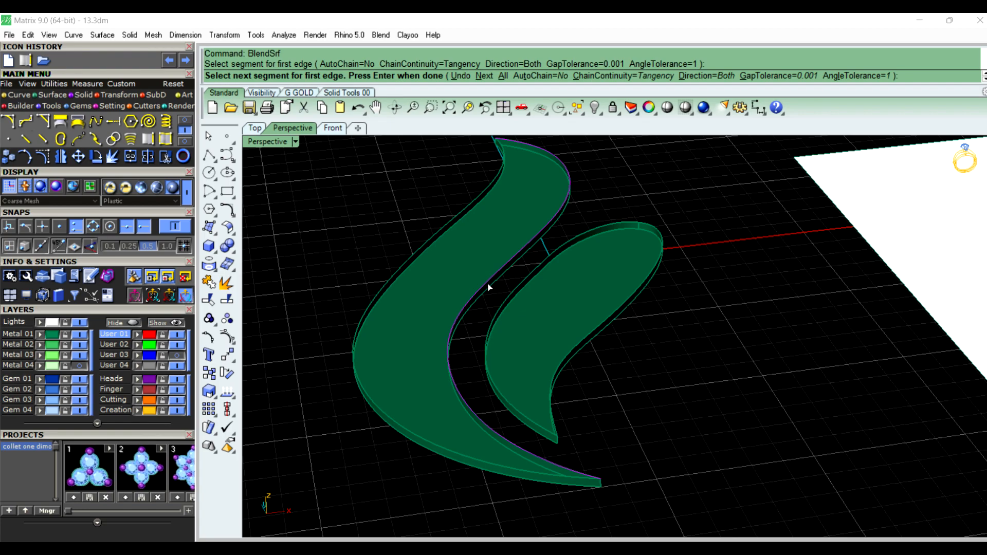
right_click(489, 287)
left_click(415, 247)
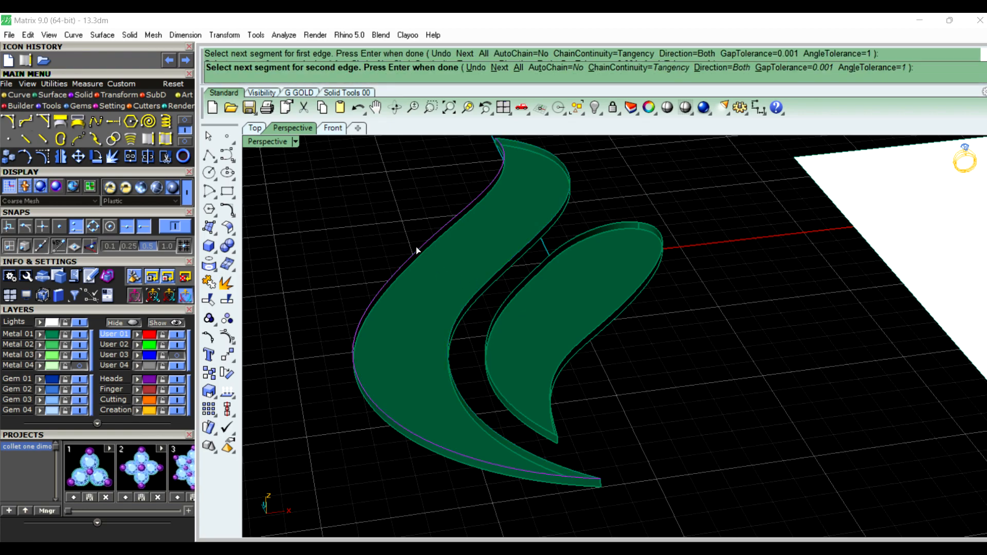
right_click(415, 247)
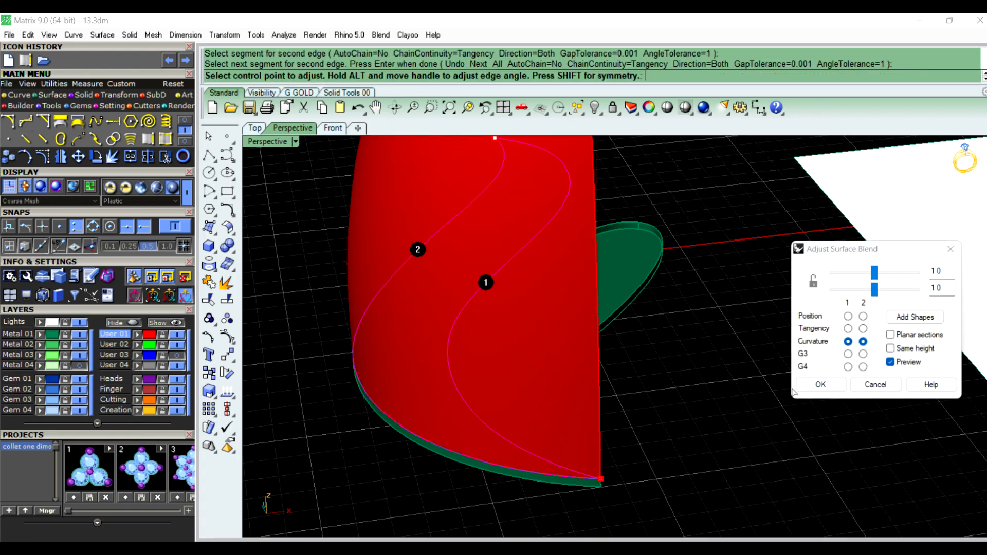
left_click(876, 385)
right_click_drag(817, 419, 773, 394)
right_click(540, 373)
right_click_drag(403, 316, 448, 286)
left_click(450, 280)
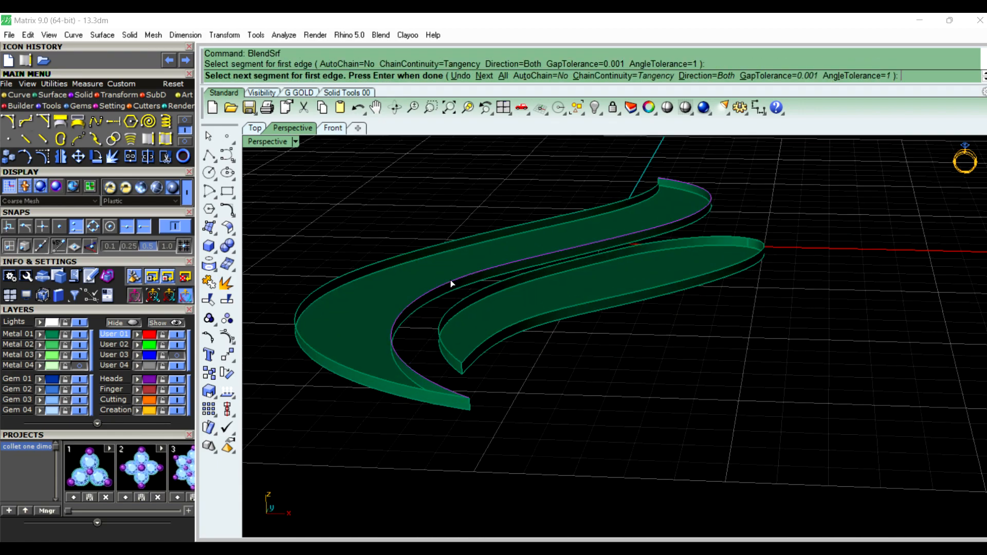
right_click(450, 280)
left_click(432, 252)
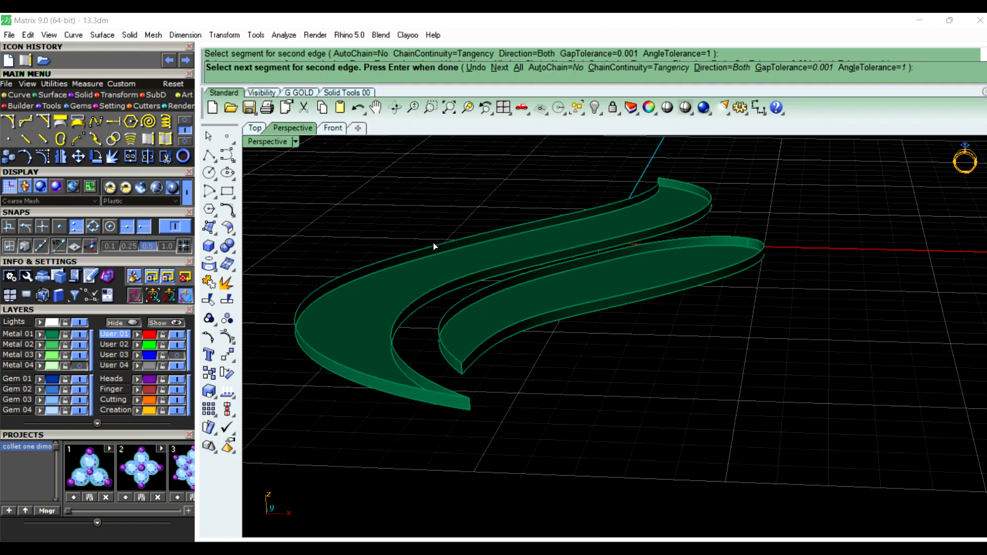
right_click(433, 252)
left_click(868, 383)
Start a surface blend between the large wing's outer and inner top edges with both bulge values set to 0.25
right_click_drag(705, 407, 666, 404)
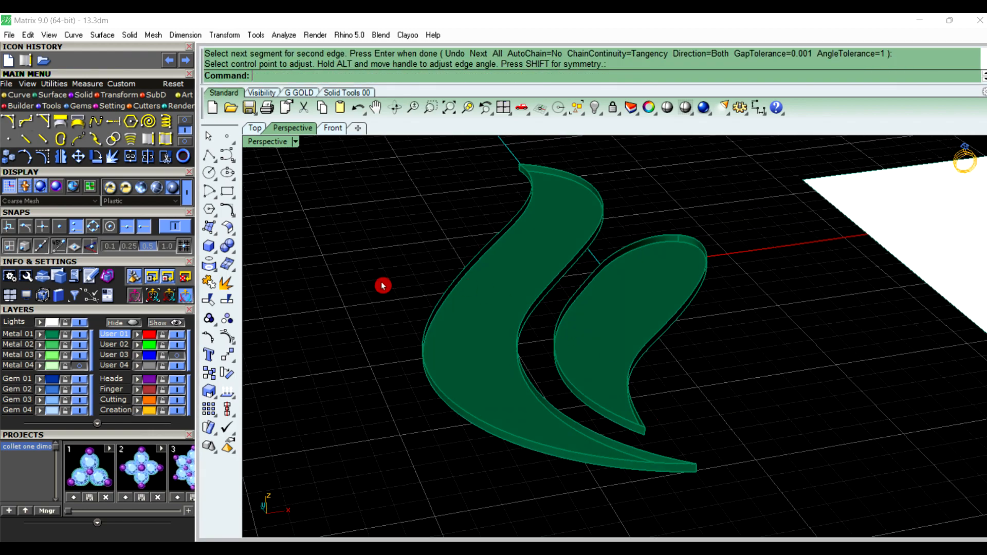
right_click(395, 285)
left_click(430, 314)
right_click(430, 314)
left_click(524, 327)
right_click(522, 328)
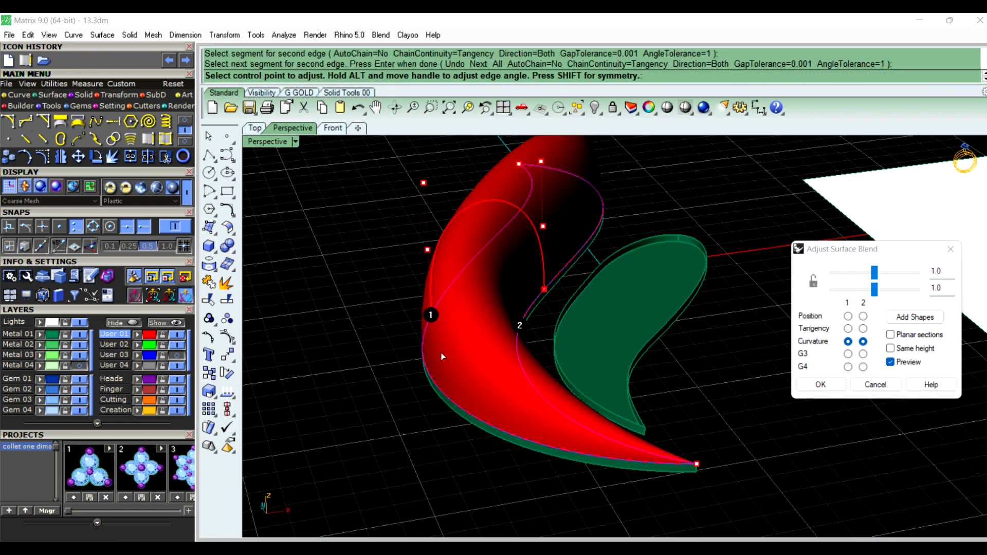
scroll(476, 356, "down", 5)
left_click(906, 272)
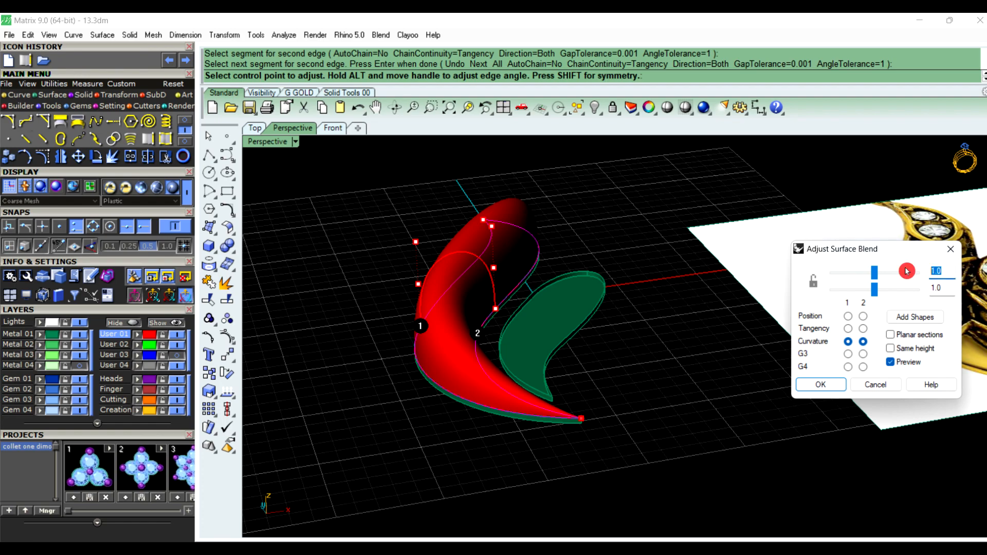
type(".25")
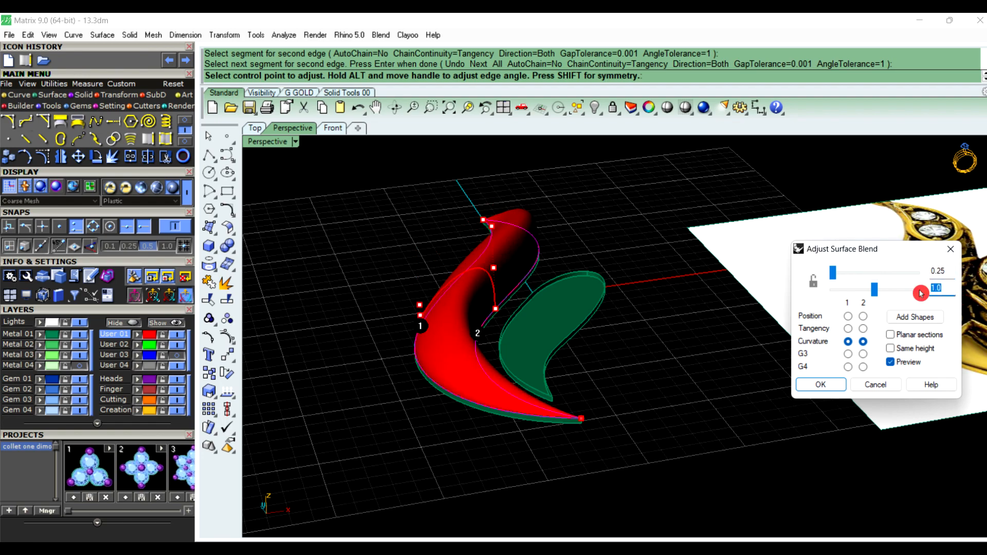
type(".25")
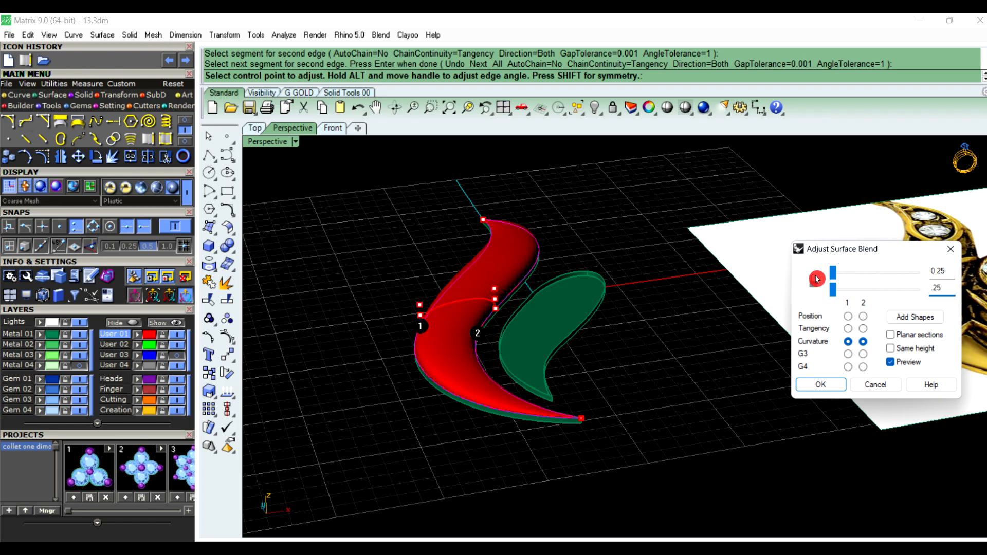
Compare G3 and G4 continuity on the large wing's blend, then create the surface with Curvature continuity at both edges
scroll(534, 327, "up", 4)
scroll(643, 389, "down", 2)
right_click_drag(674, 406, 740, 392)
right_click_drag(752, 442, 736, 415)
left_click(848, 353)
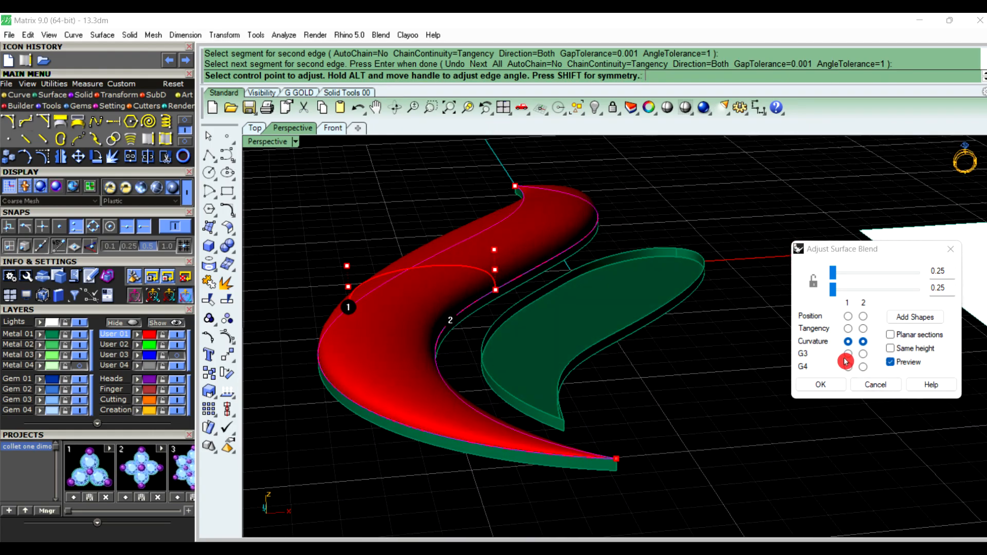
left_click(865, 360)
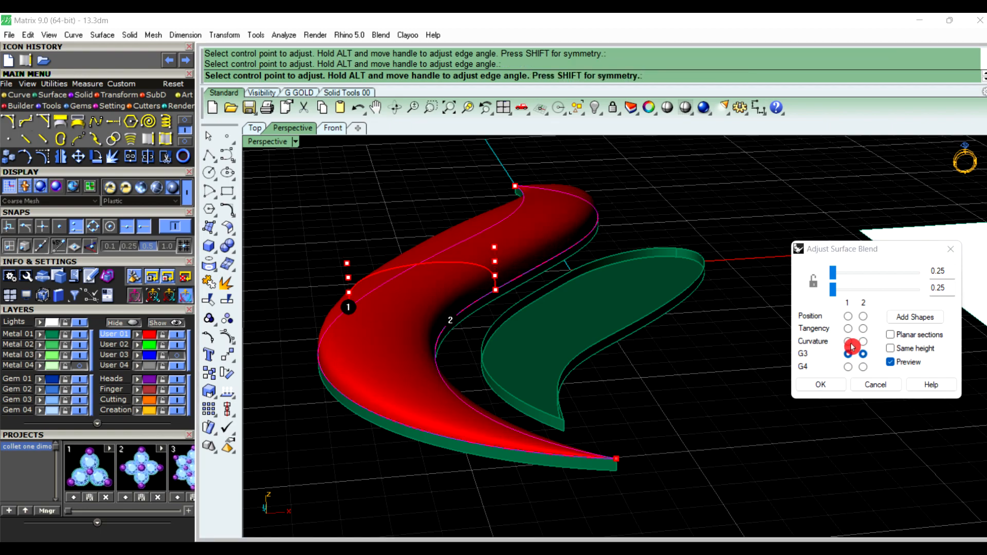
left_click(863, 342)
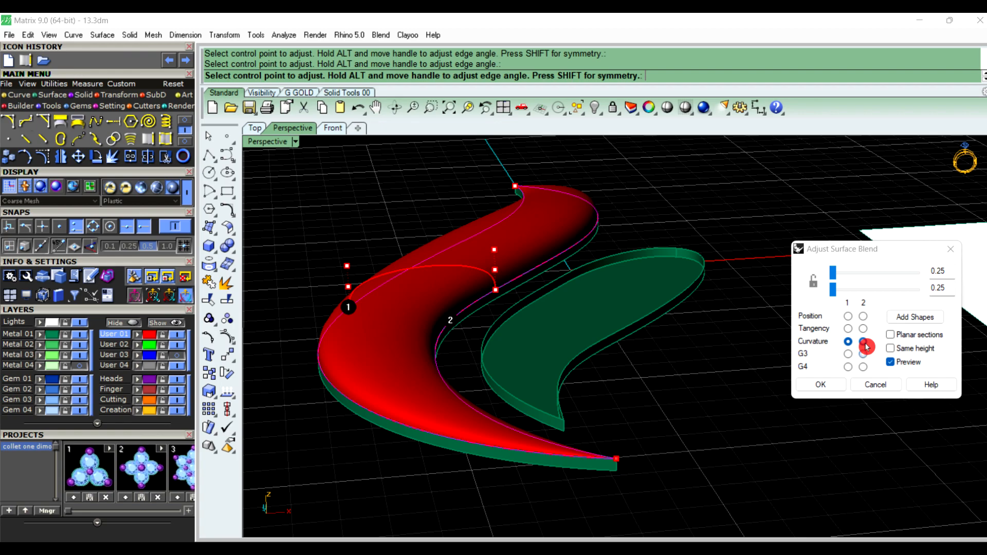
left_click(849, 367)
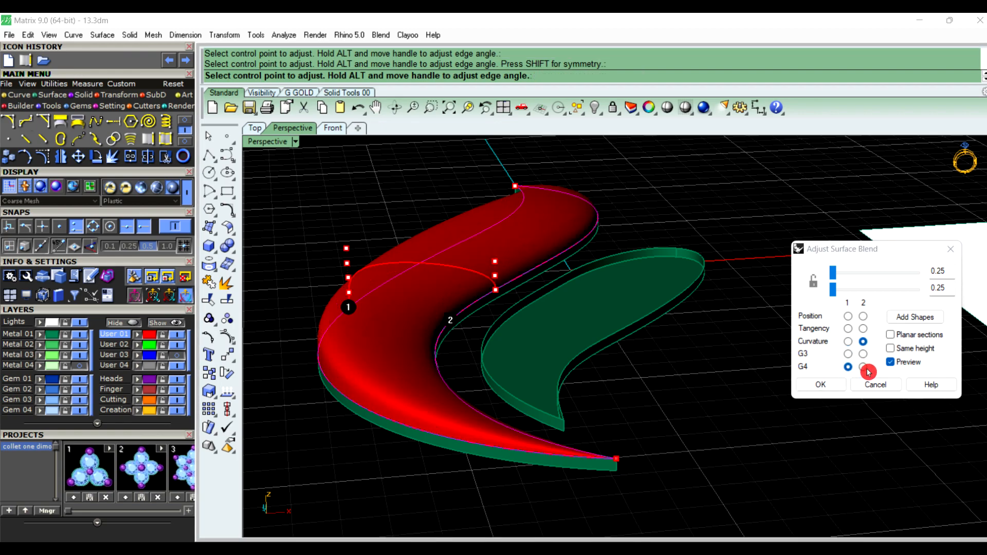
left_click(864, 368)
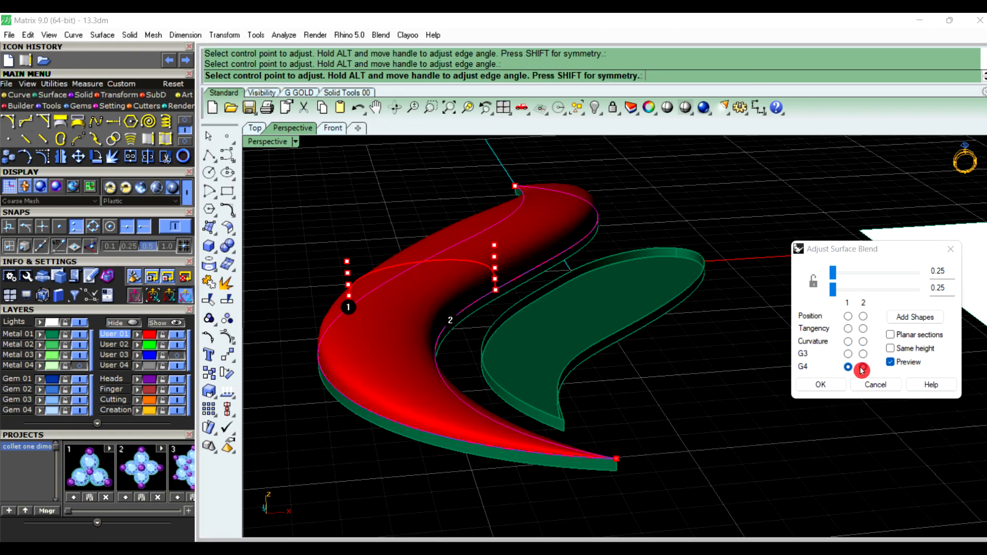
left_click(849, 345)
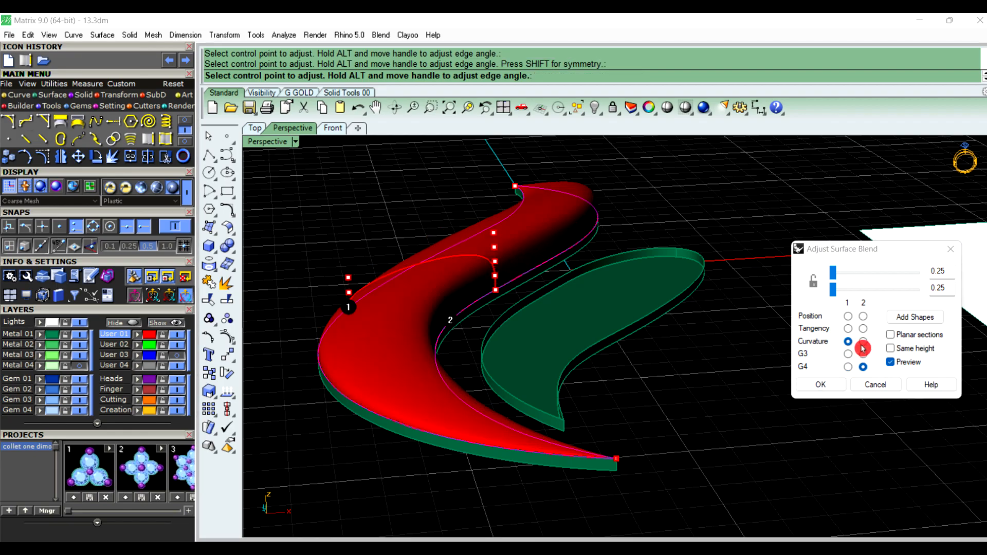
left_click(864, 343)
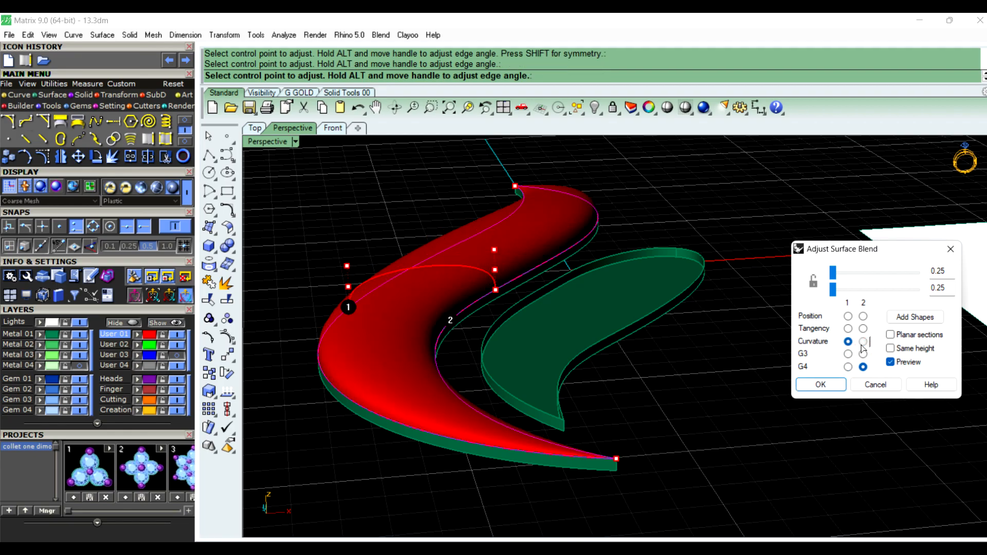
left_click(822, 384)
Create a blend surface between the small wing's two long top edges with both bulge values at 0.25 and Curvature continuity
right_click_drag(661, 366, 690, 322)
right_click(689, 322)
left_click(651, 321)
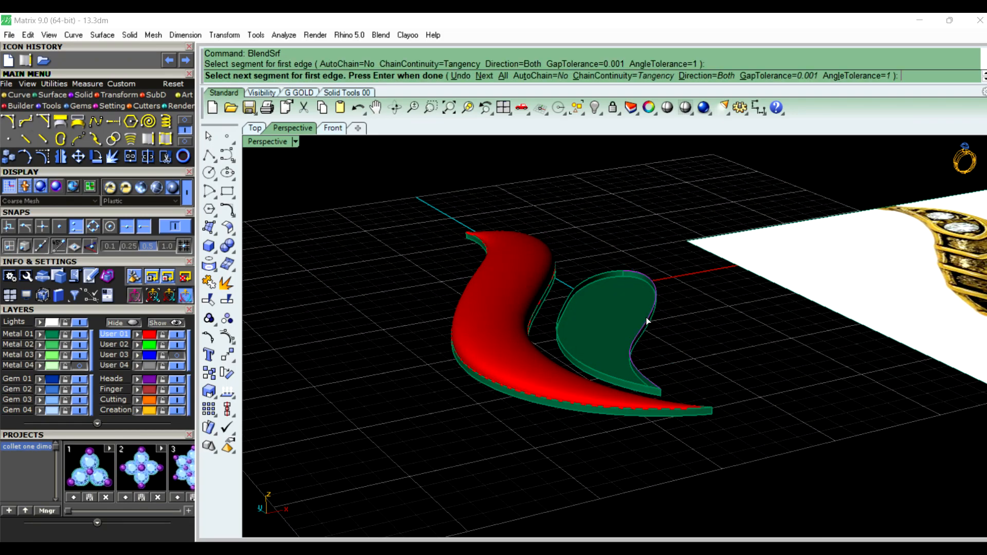
right_click(647, 322)
left_click(574, 297)
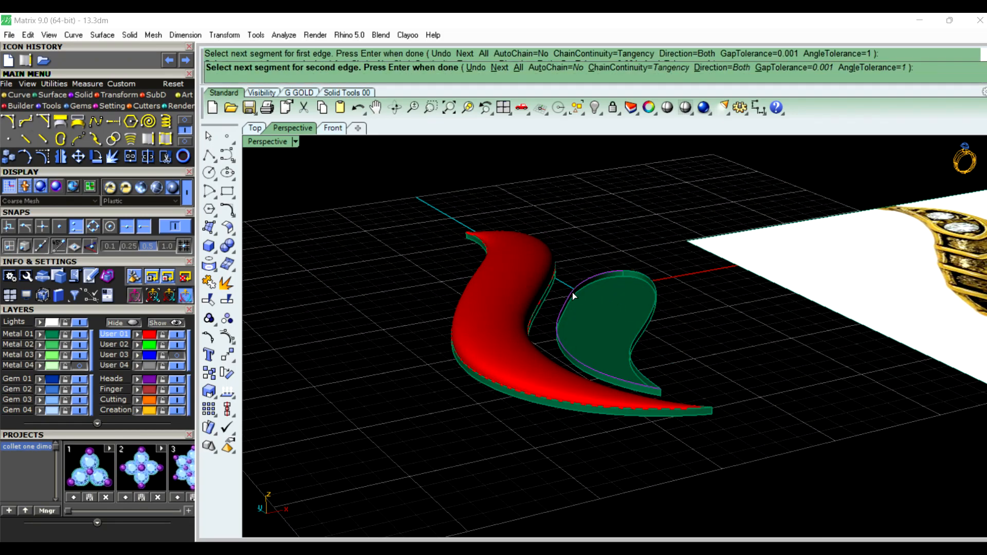
right_click(568, 287)
double_click(949, 272)
type(".25")
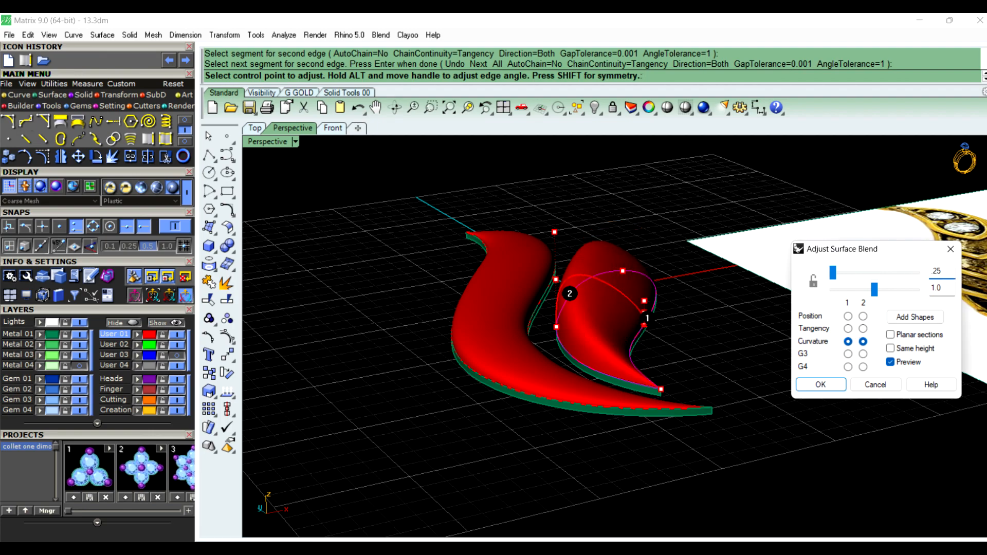
double_click(928, 291)
type(".25")
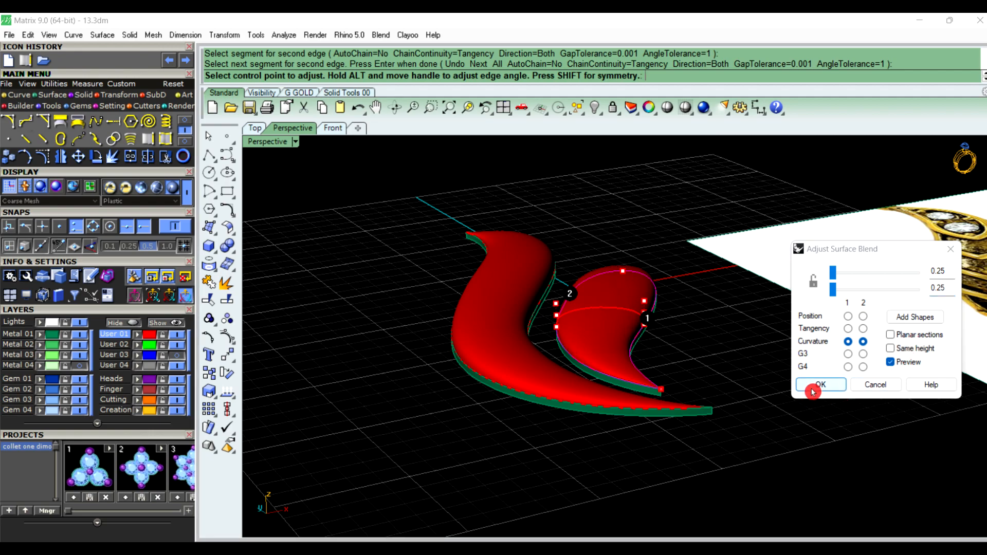
left_click(817, 386)
scroll(704, 393, "down", 3)
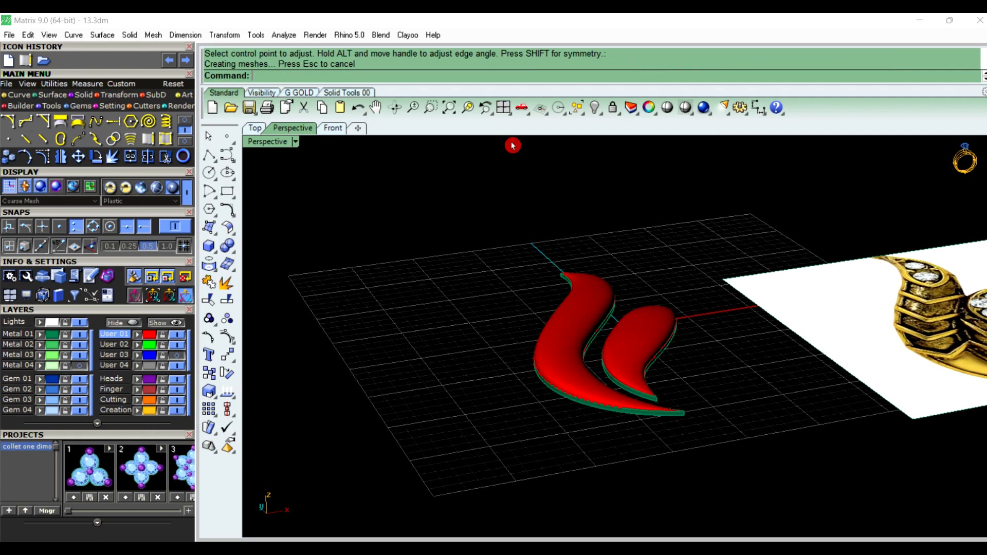
Make Metal 01 the current layer and join the domed blend surfaces with the two wing bodies
left_click(11, 335)
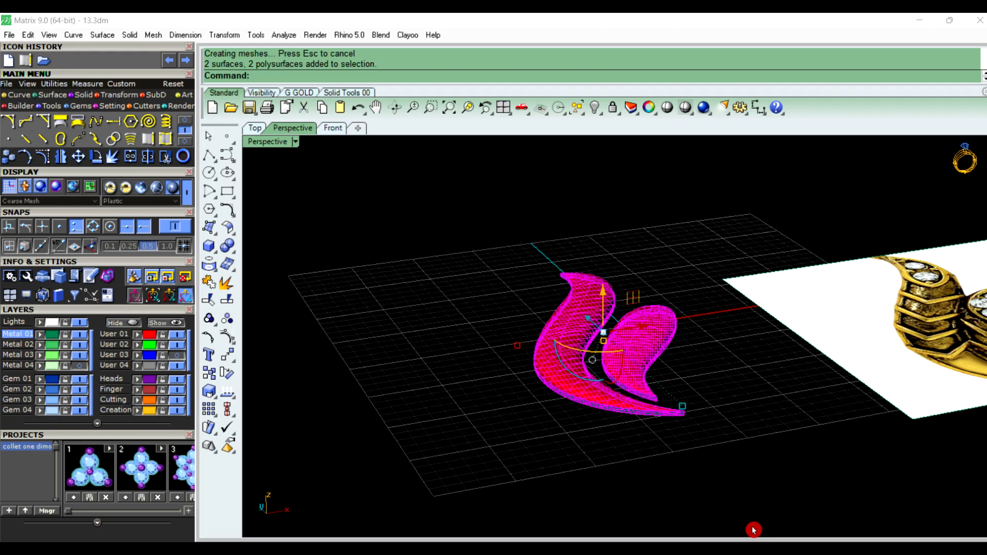
type("Join")
key("Return")
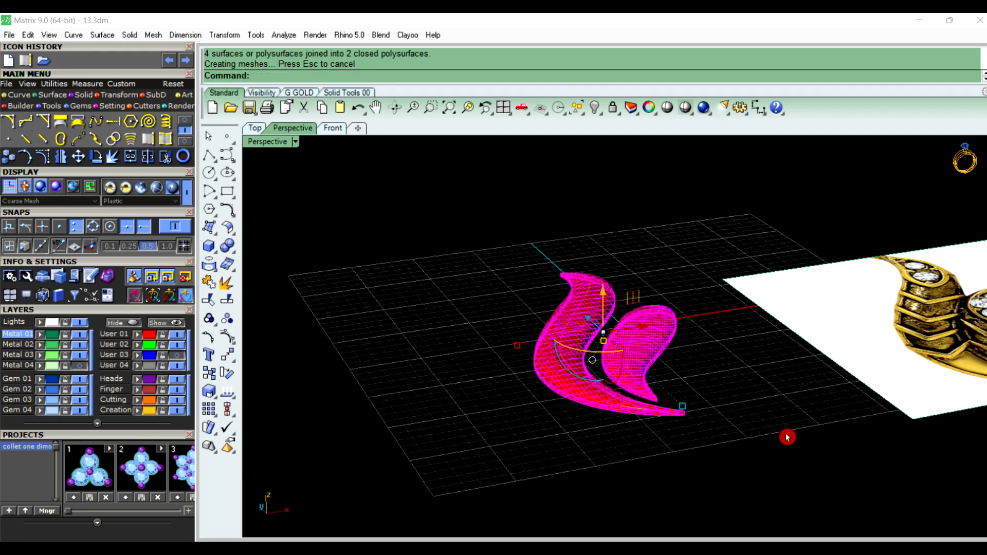
right_click_drag(759, 346, 747, 402)
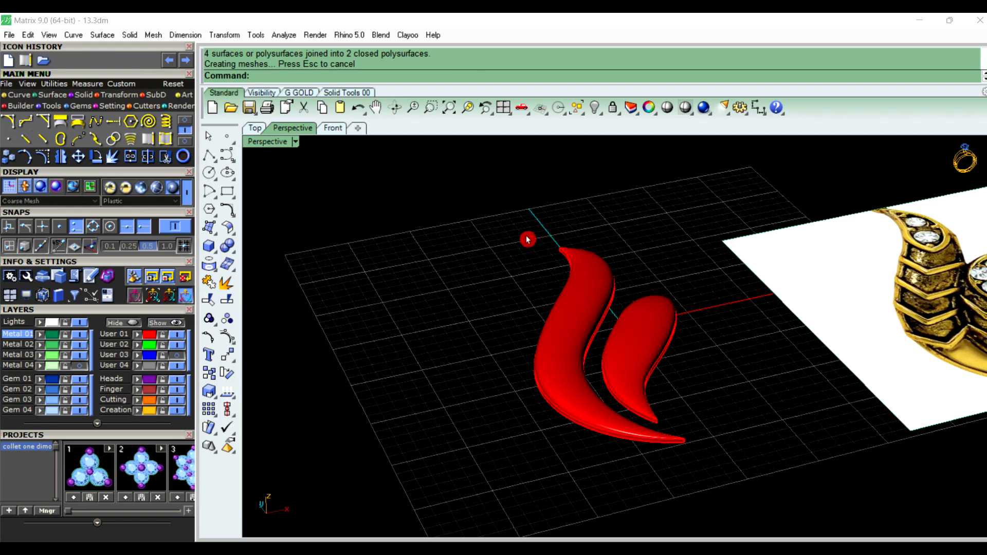
Move both joined wing bodies to the Metal 01 layer
left_click_drag(493, 222, 638, 438)
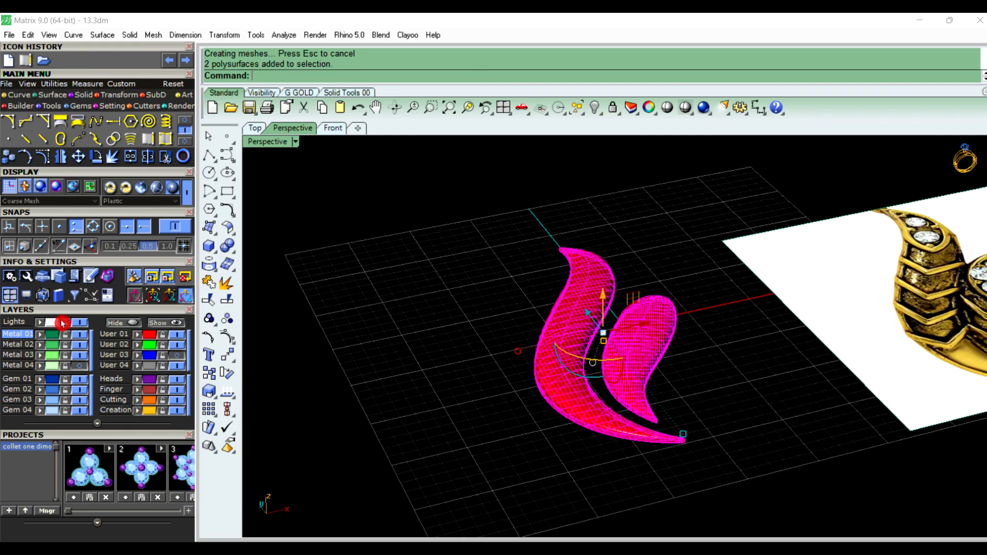
left_click(44, 341)
left_click(324, 339)
right_click_drag(519, 417, 555, 419)
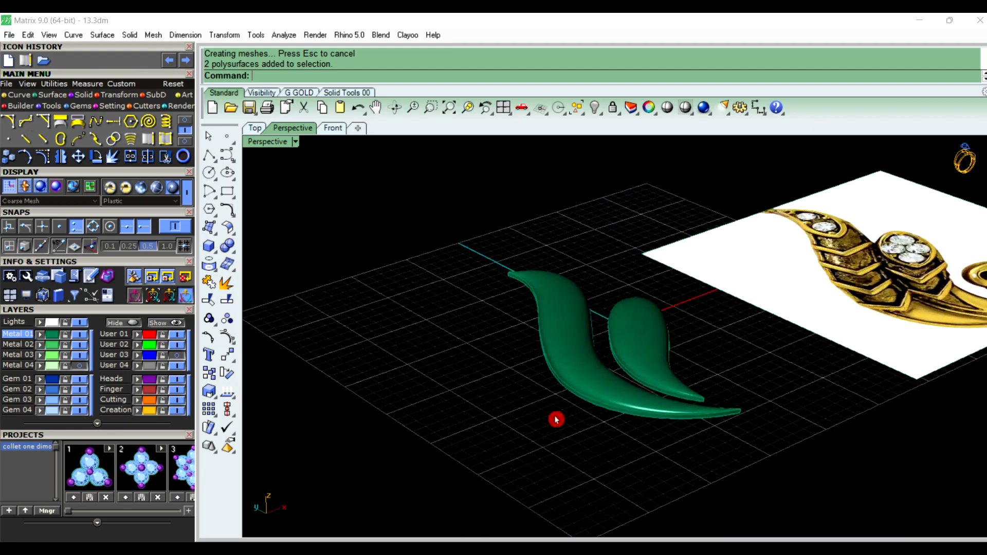
Show the hidden pendant bodies and examine how the domed wing inlays sit in the recesses
left_click(601, 113)
left_click(614, 132)
right_click_drag(616, 247, 489, 371)
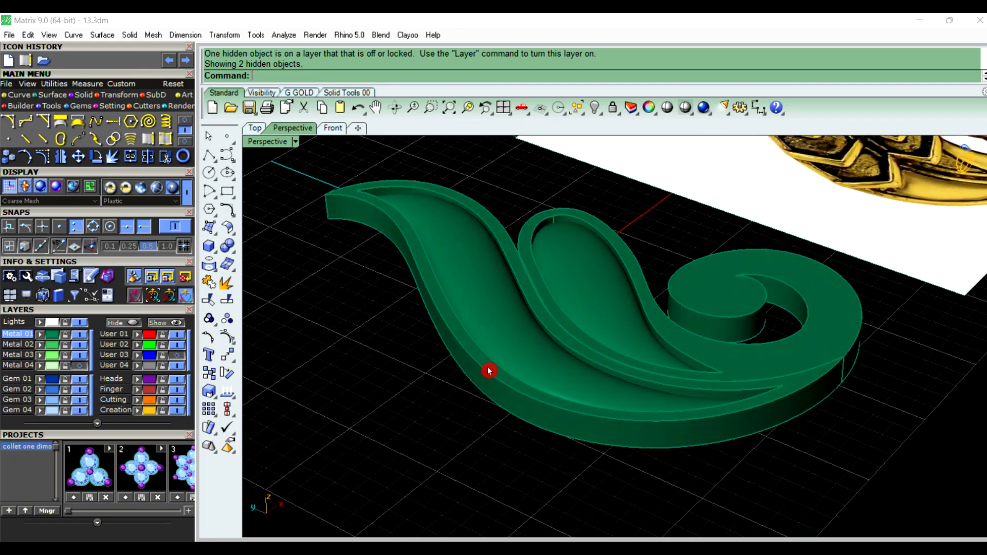
scroll(422, 419, "down", 3)
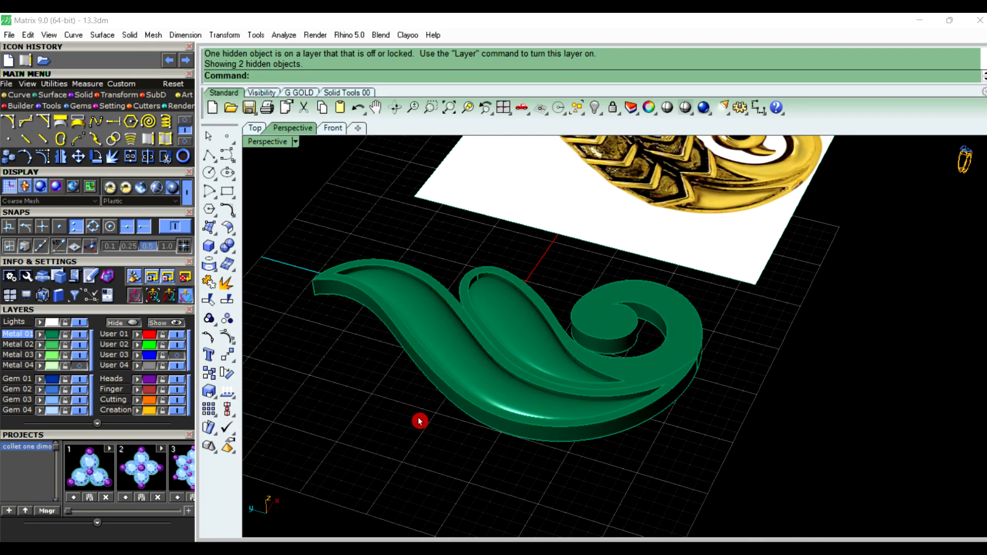
scroll(507, 472, "down", 4)
right_click_drag(548, 472, 463, 468)
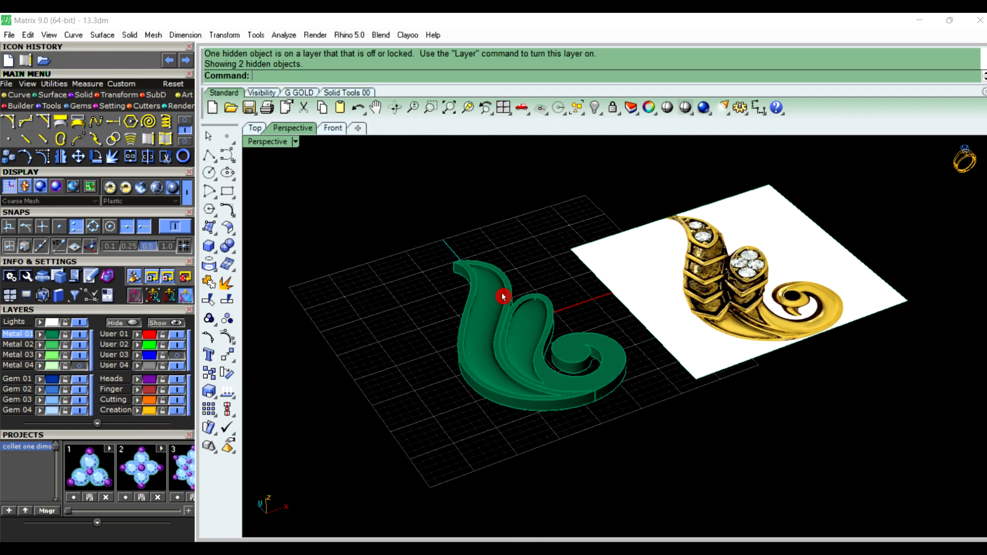
scroll(504, 297, "up", 5)
scroll(513, 335, "up", 3)
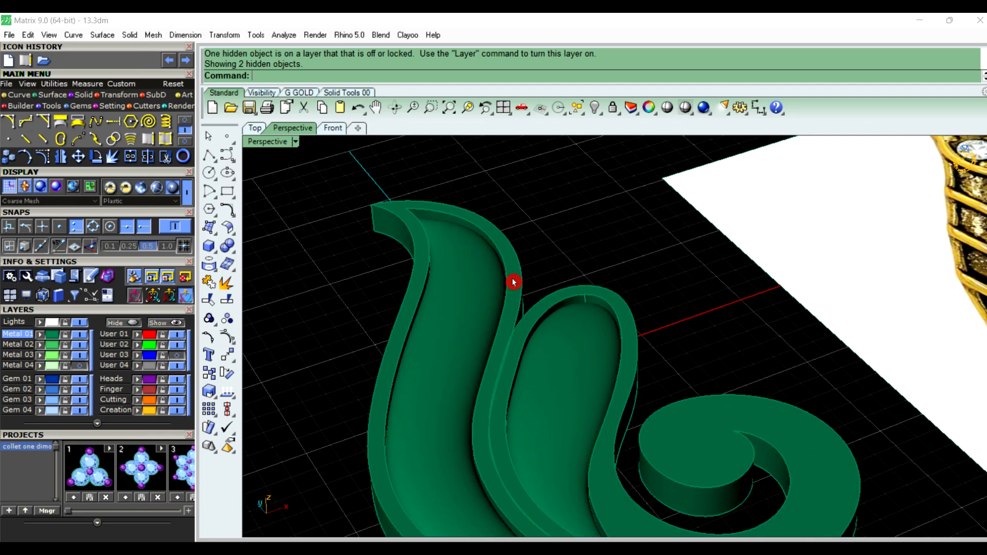
Hide the frame body around the large wing inlay
left_click(513, 280)
left_click(593, 114)
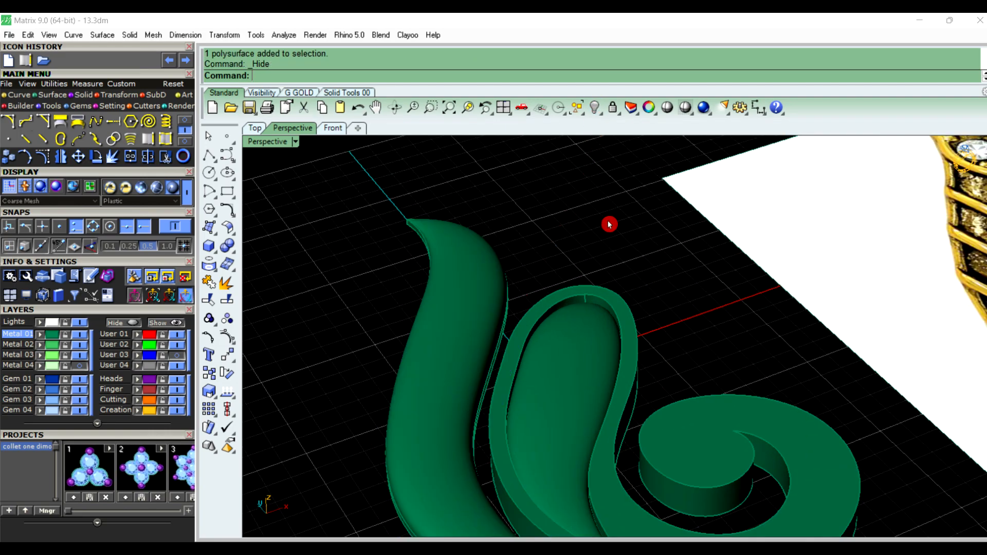
scroll(597, 263, "down", 2)
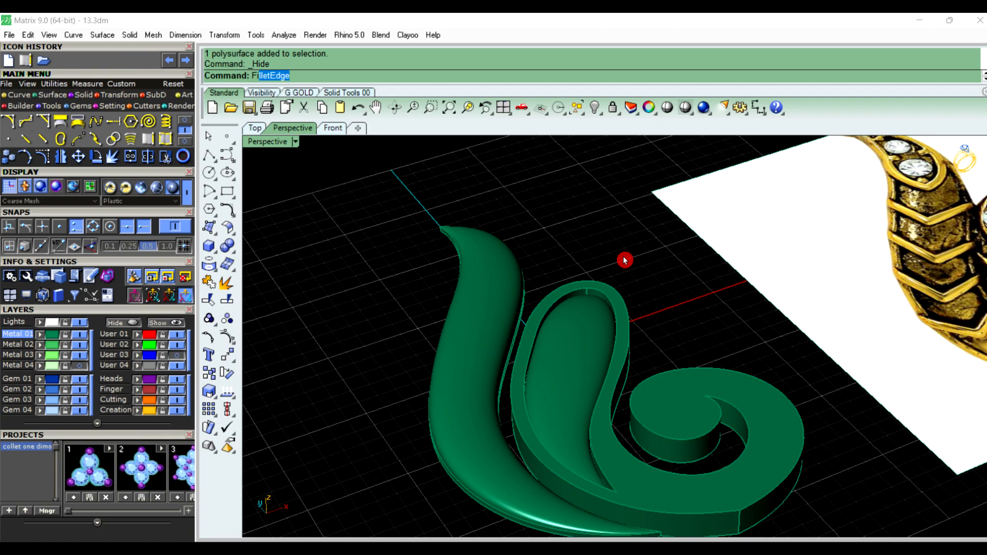
Try a 0.5 radius edge fillet on the small wing frame's outer top edge and undo it
key("Return")
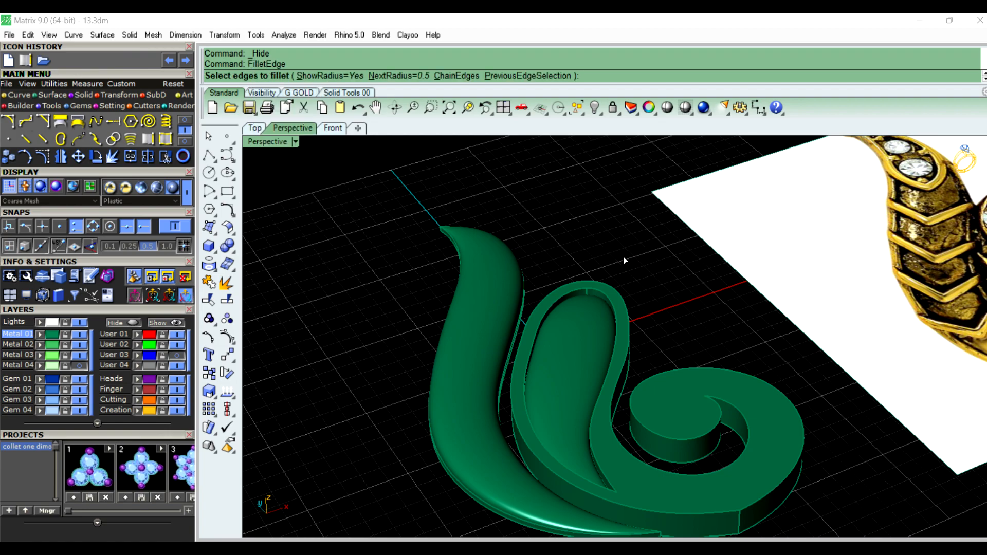
type(".5")
key("Return")
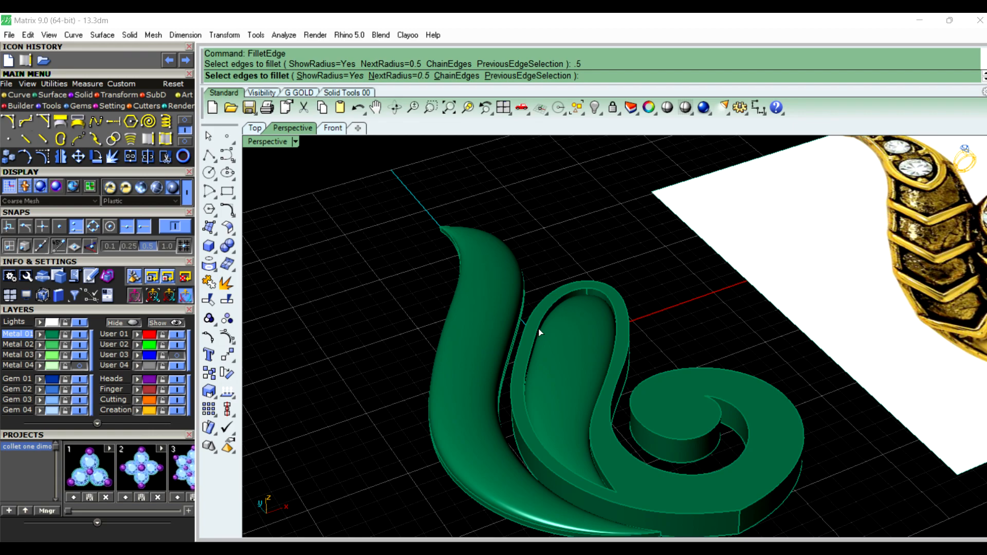
scroll(538, 329, "up", 2)
left_click(536, 294)
right_click(536, 294)
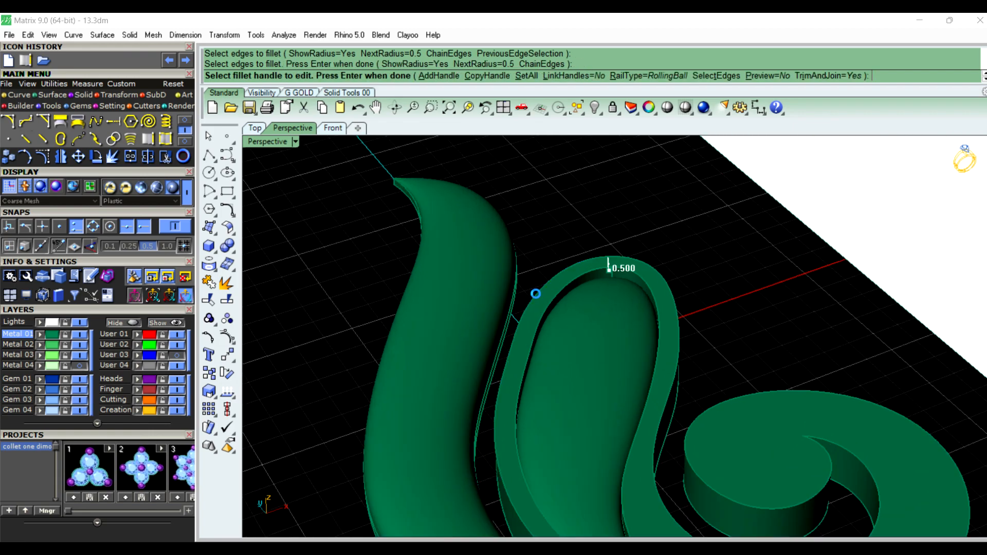
right_click(536, 294)
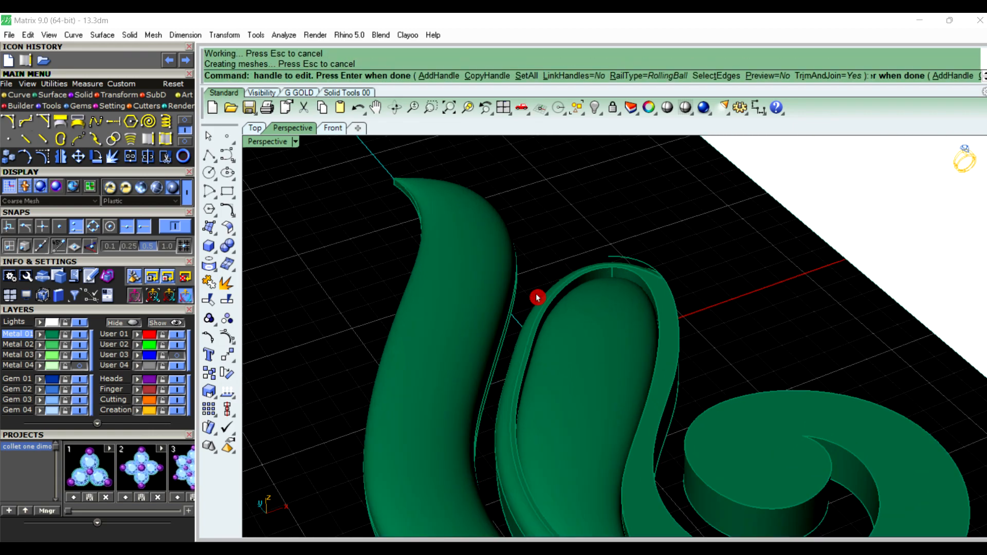
key("ctrl+z")
Fillet both outer top edges of the small wing frame, including the scroll's inner edge, with radius 0.5
right_click(677, 269)
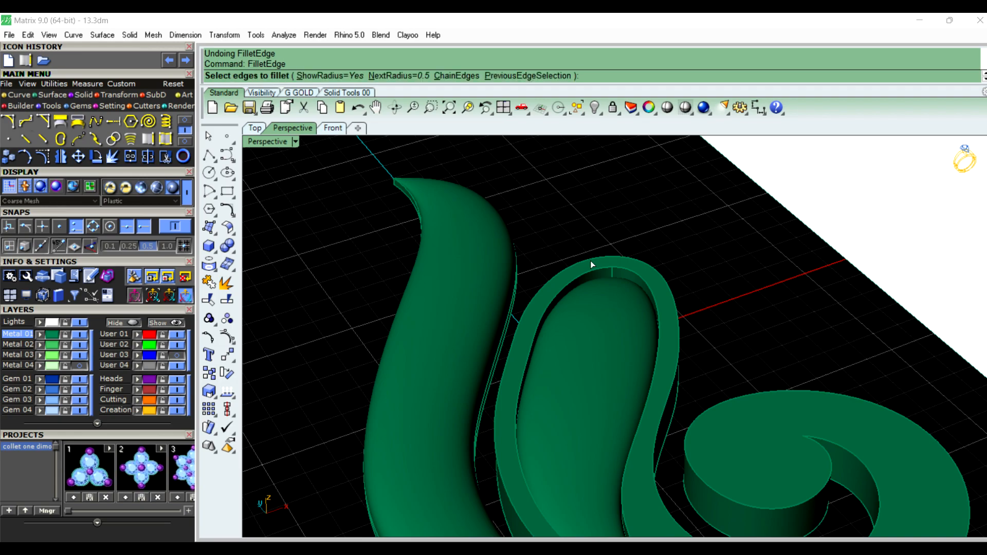
left_click(592, 263)
left_click(668, 292)
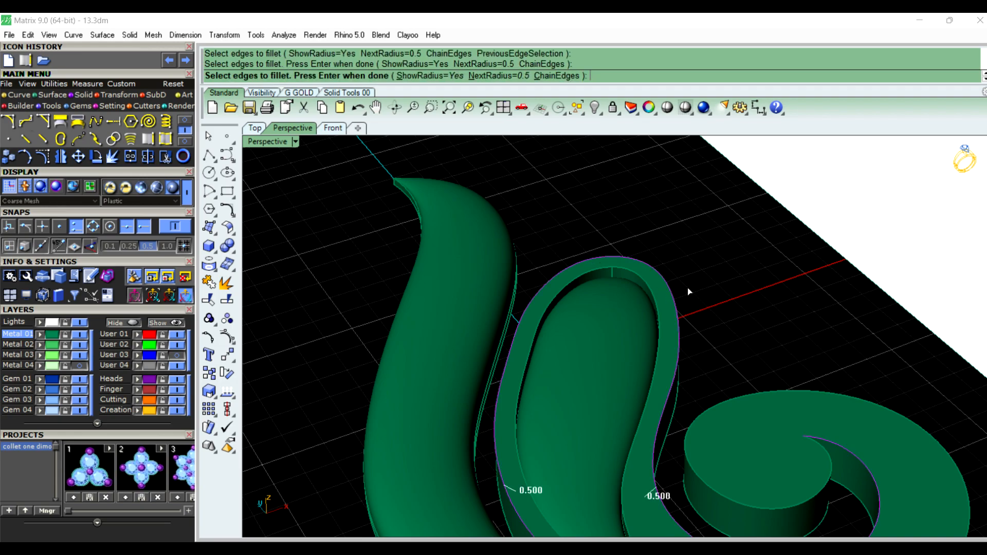
scroll(684, 277, "down", 3)
right_click(686, 252)
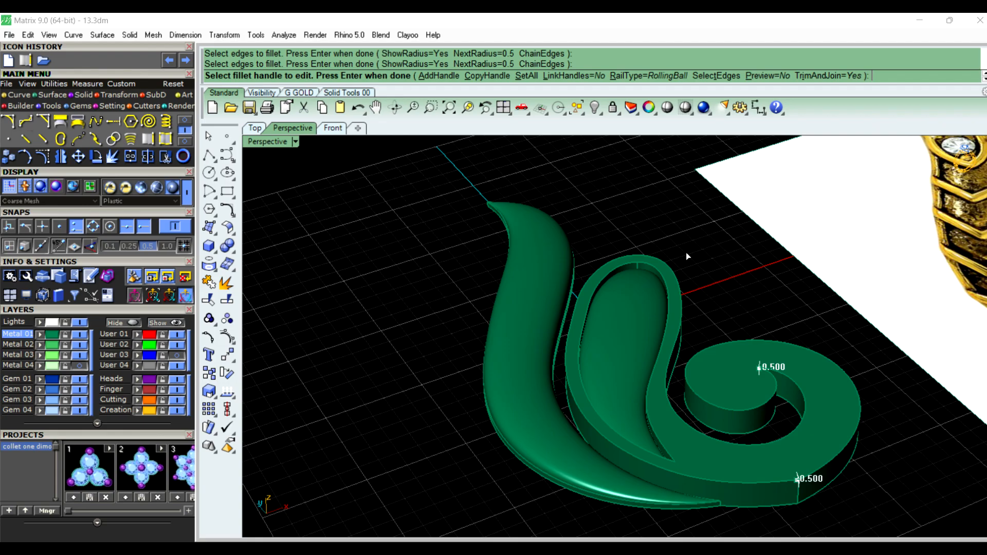
right_click(686, 252)
right_click_drag(634, 319, 628, 297)
Fillet the outer top edge of the spiral scroll with radius 0.5
right_click(720, 290)
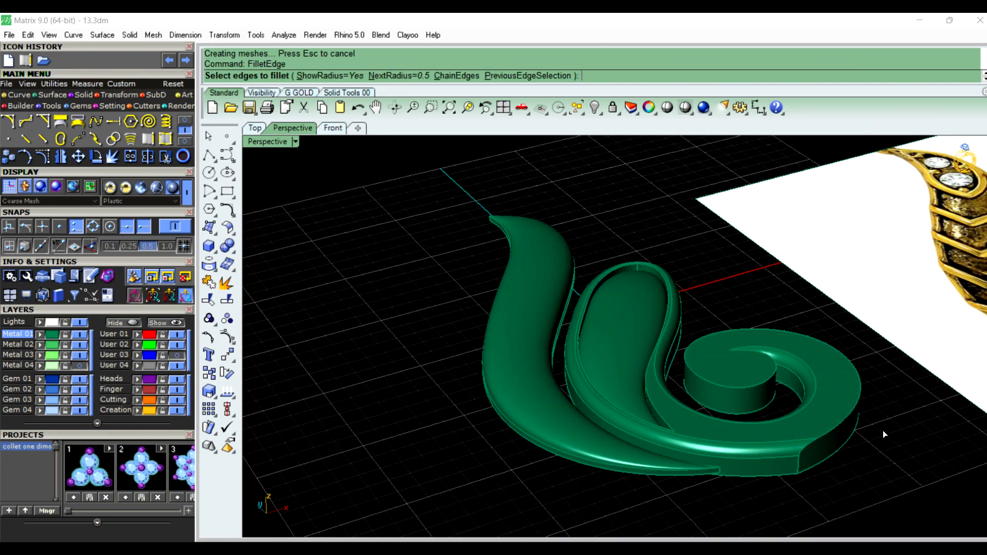
left_click(852, 413)
right_click(851, 413)
right_click(851, 413)
right_click_drag(735, 410, 861, 427)
Try a 0.2 radius edge fillet on the small wing recess's inner top edge and undo it
scroll(821, 315, "up", 6)
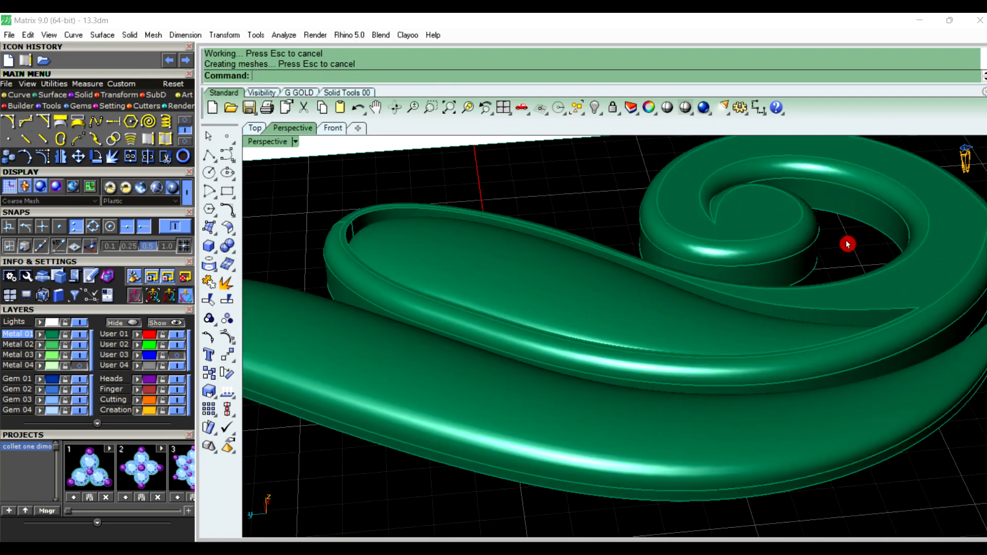
right_click(847, 287)
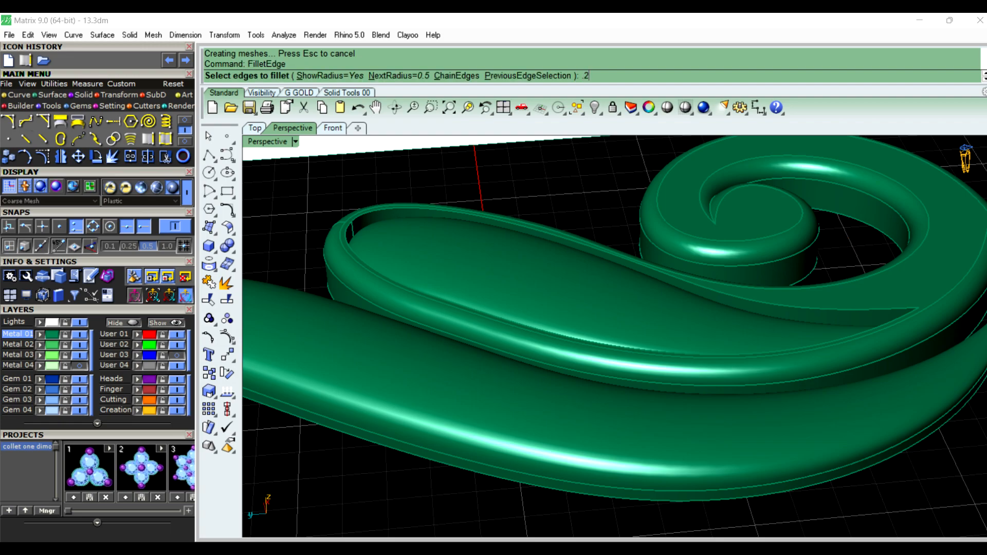
key("Return")
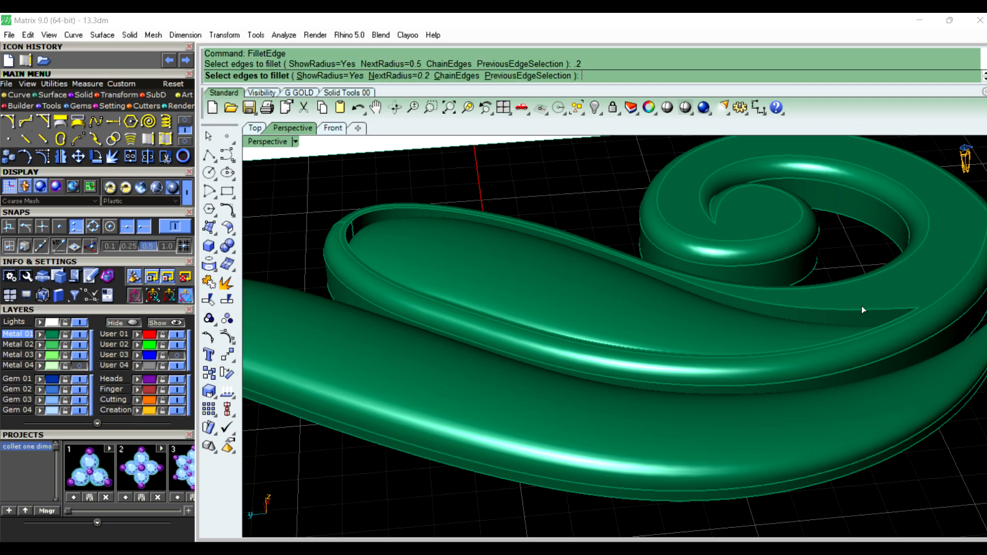
left_click(862, 308)
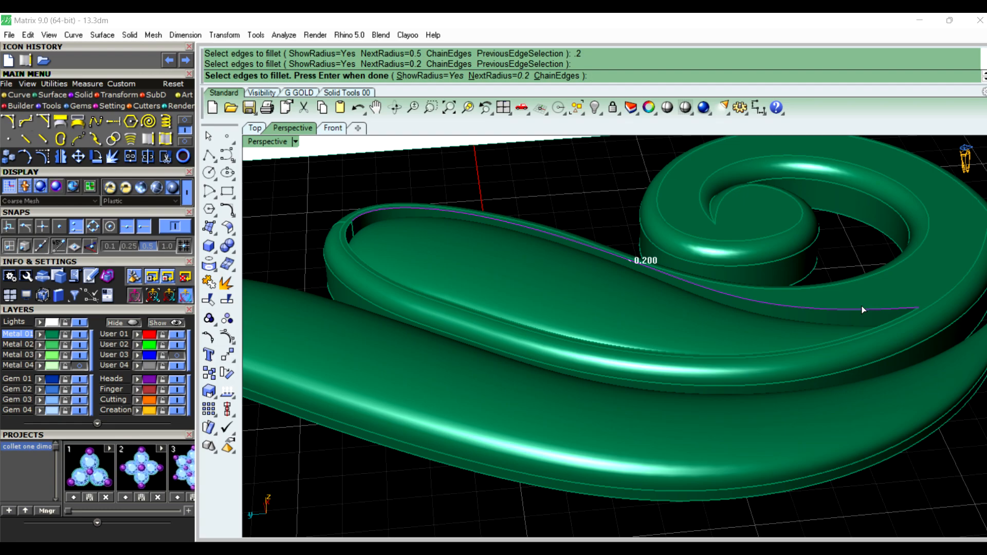
right_click(862, 307)
right_click(863, 309)
right_click_drag(863, 310, 820, 358)
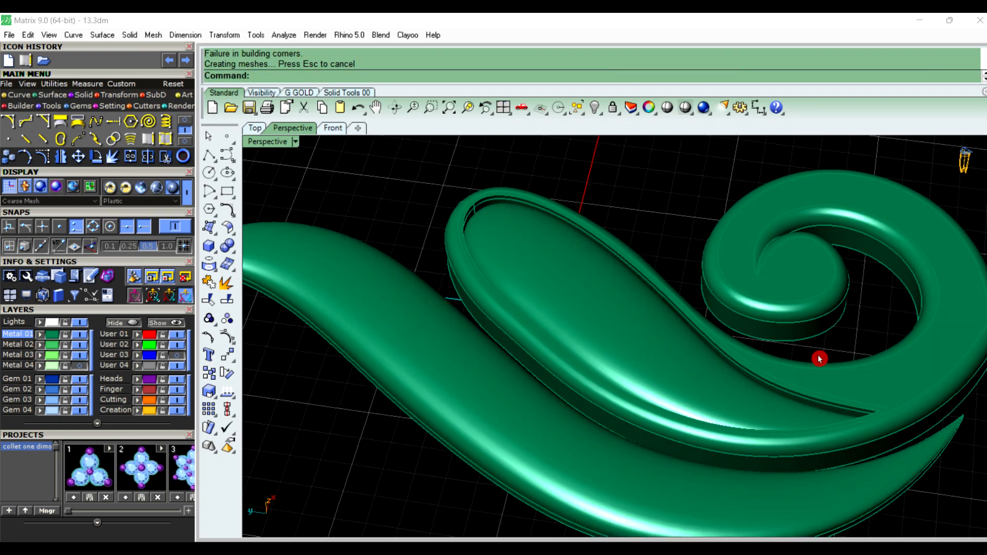
key("ctrl+z")
Try a 0.1 radius edge fillet on the small wing recess's inner top edge and undo it
right_click(691, 221)
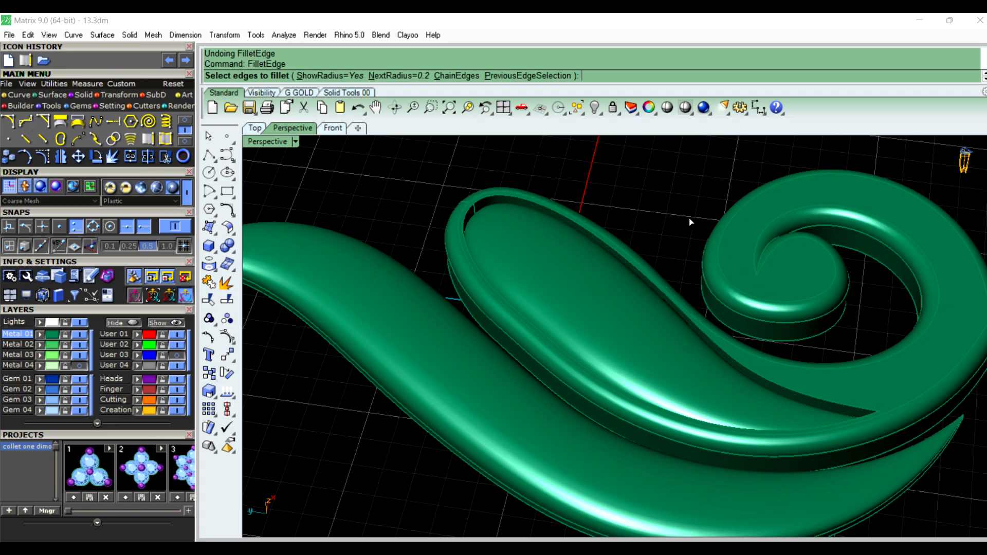
type(".1")
key("Return")
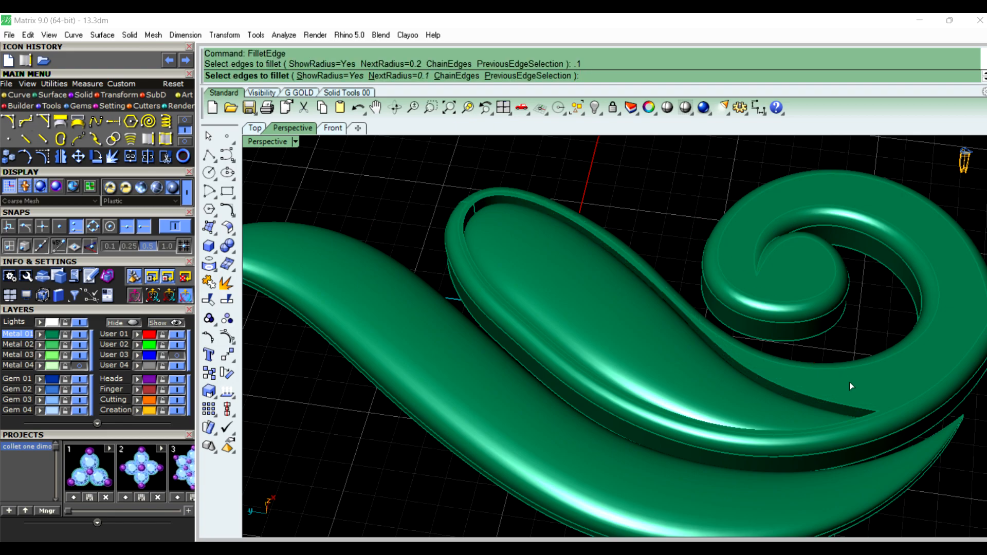
left_click(849, 405)
right_click(849, 407)
right_click(850, 407)
scroll(864, 370, "up", 5)
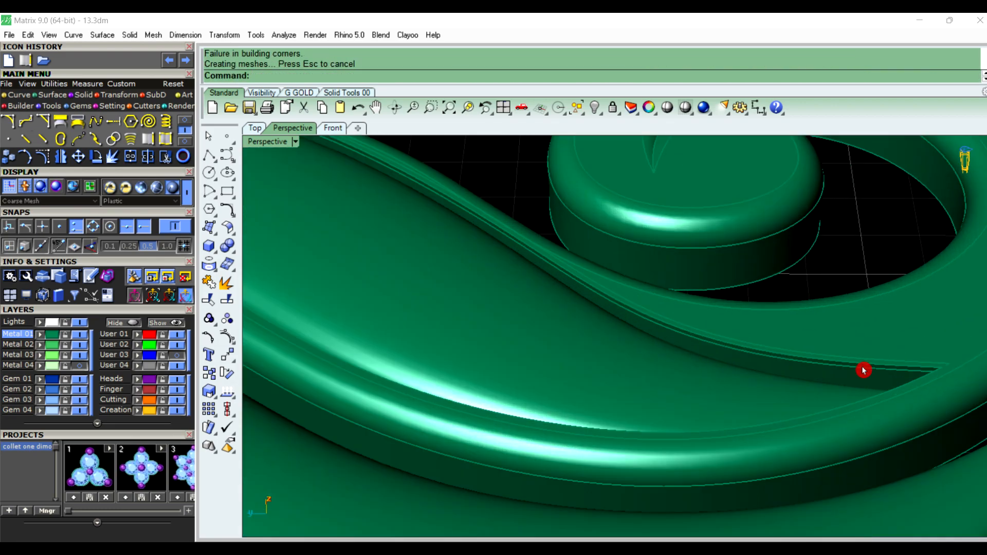
key("ctrl+z")
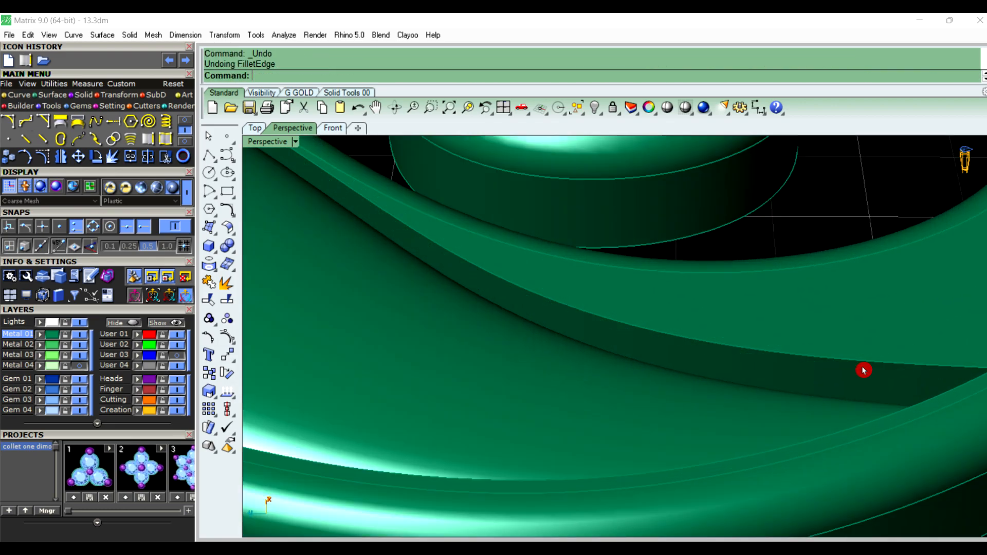
Try a 0.05 radius edge fillet on the small wing recess's inner top edge, inspect it up close and undo it
right_click(864, 370)
type(".0")
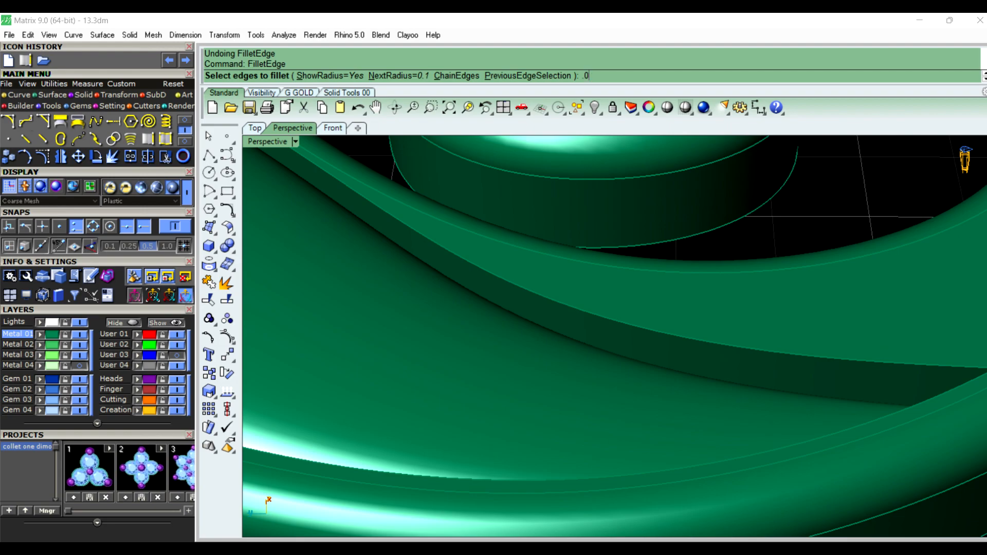
type("5")
key("Return")
left_click(874, 362)
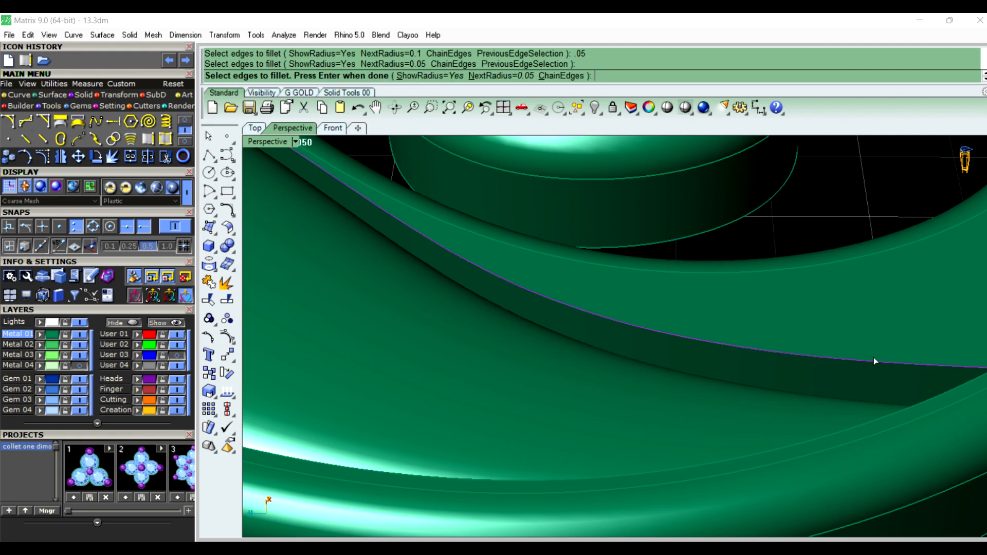
right_click(874, 361)
right_click(876, 361)
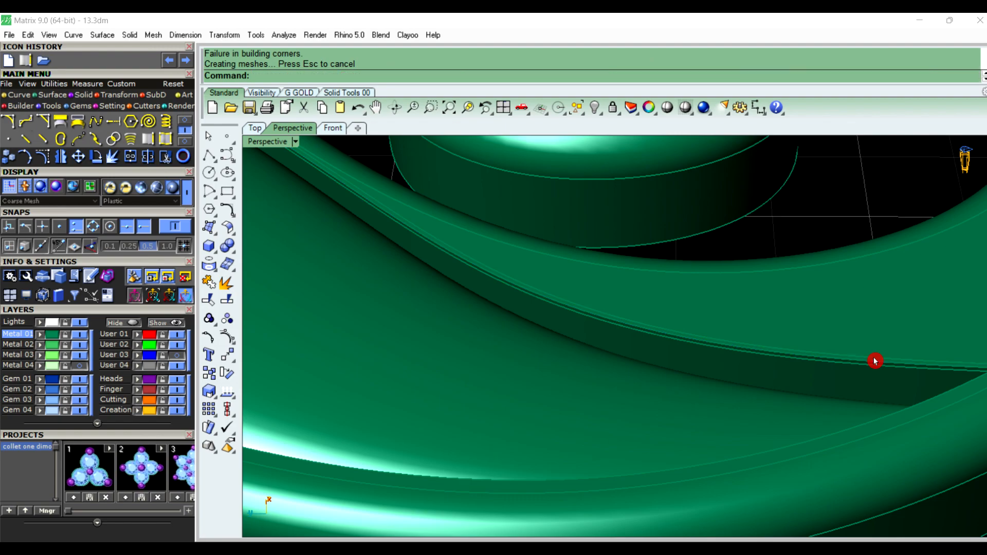
scroll(875, 361, "down", 5)
right_click_drag(879, 364, 712, 345)
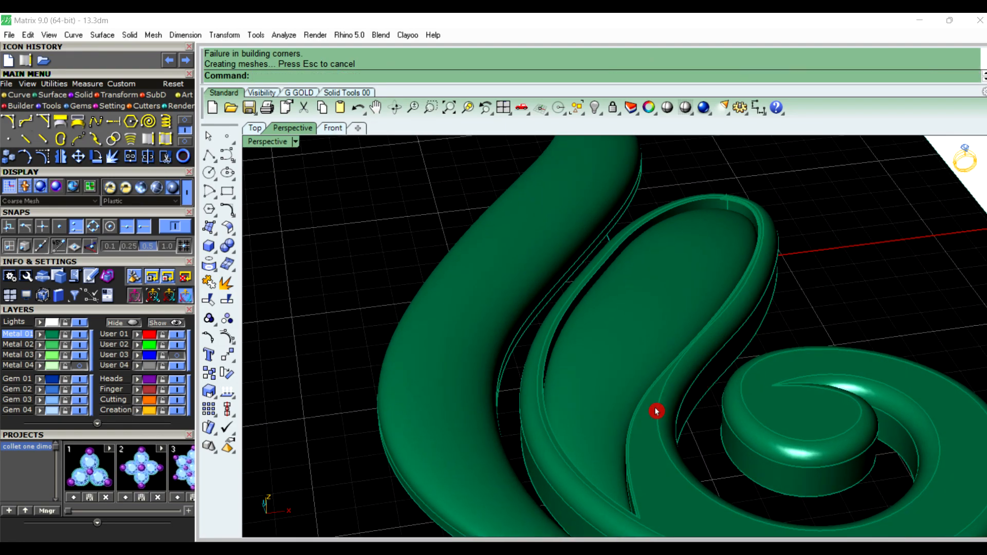
scroll(657, 410, "up", 5)
right_click_drag(756, 421, 678, 357)
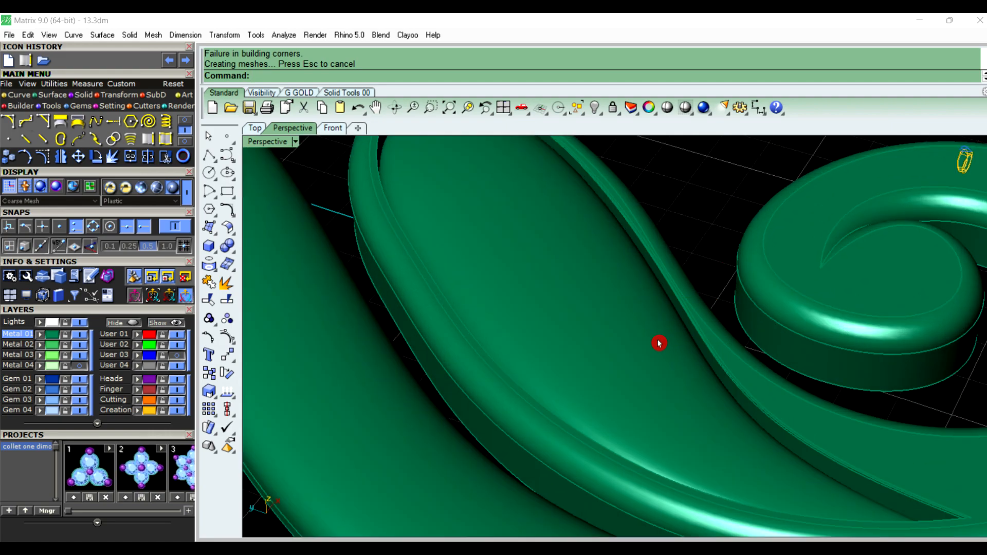
key("ctrl+z")
Show the hidden frame body around the large wing inlay
scroll(660, 343, "down", 5)
right_click_drag(769, 397, 599, 229)
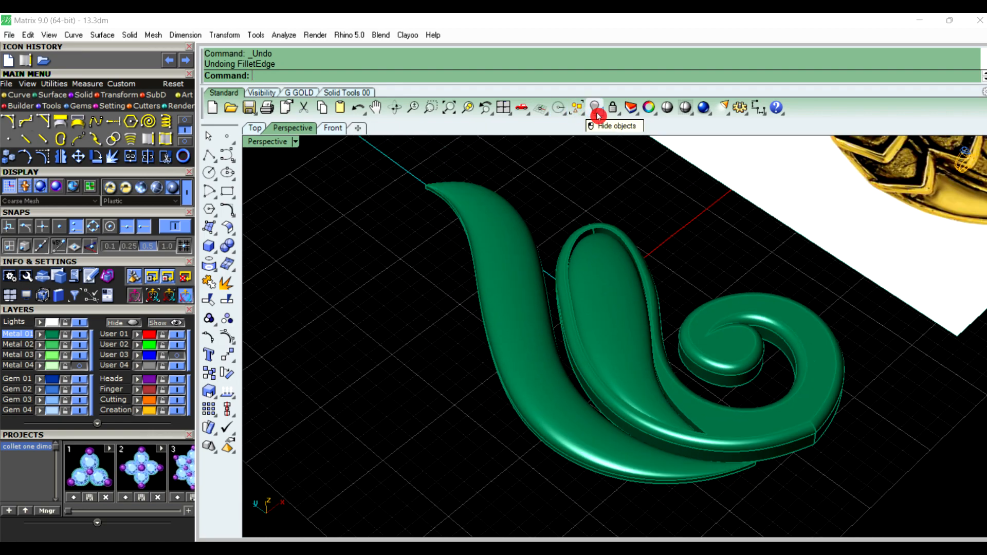
left_click_drag(598, 116, 613, 132)
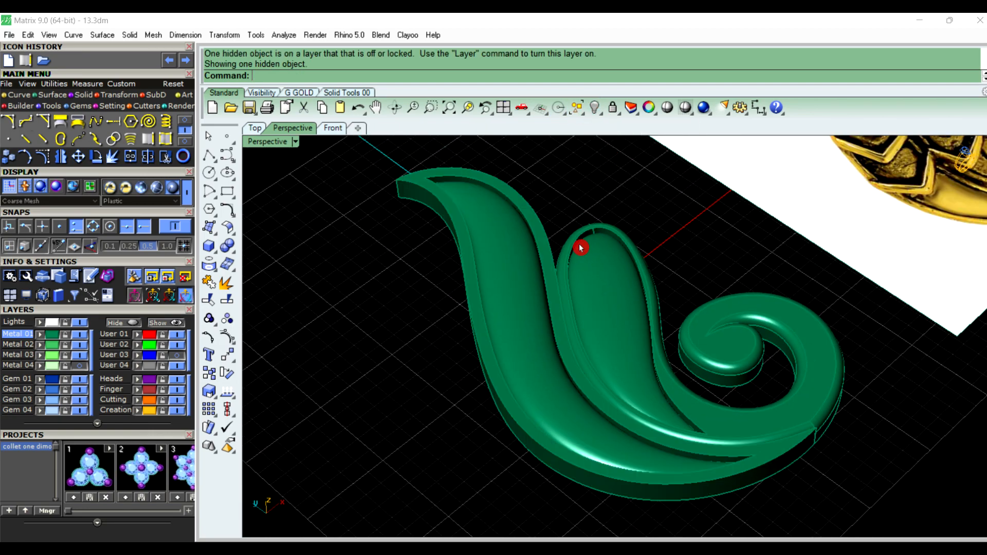
Fillet both outer top edges of the large wing frame with radius 0.5
right_click_drag(520, 283, 511, 271)
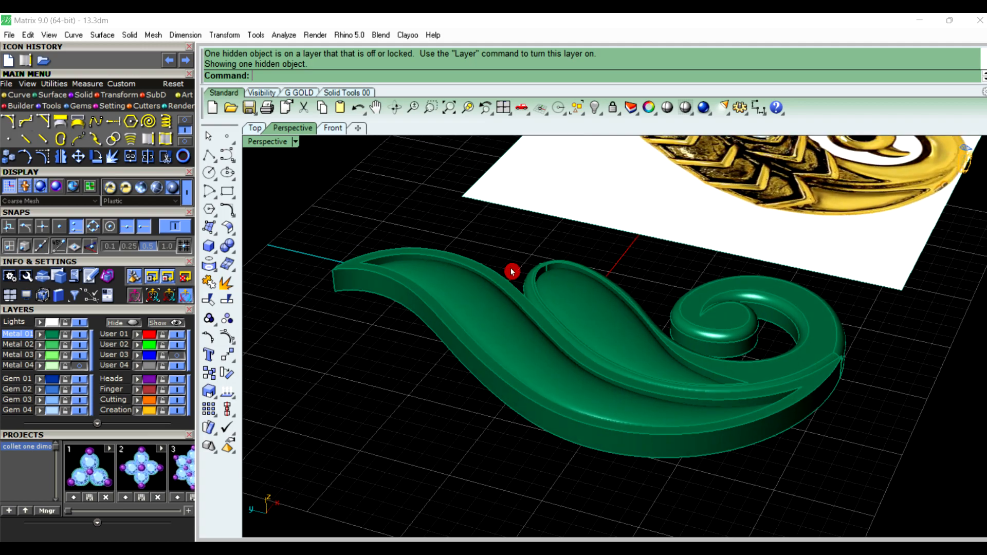
right_click(467, 242)
type(".5")
key("Return")
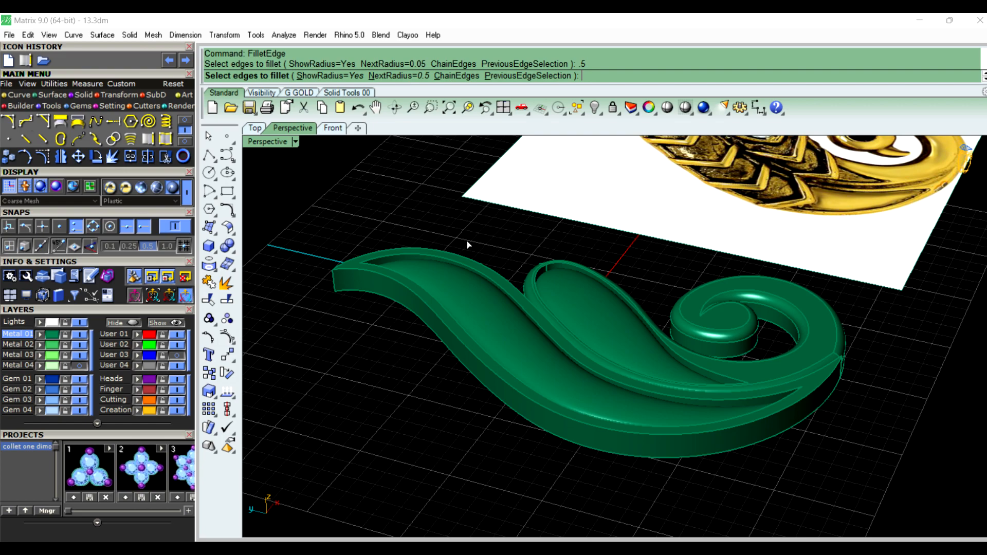
left_click(453, 336)
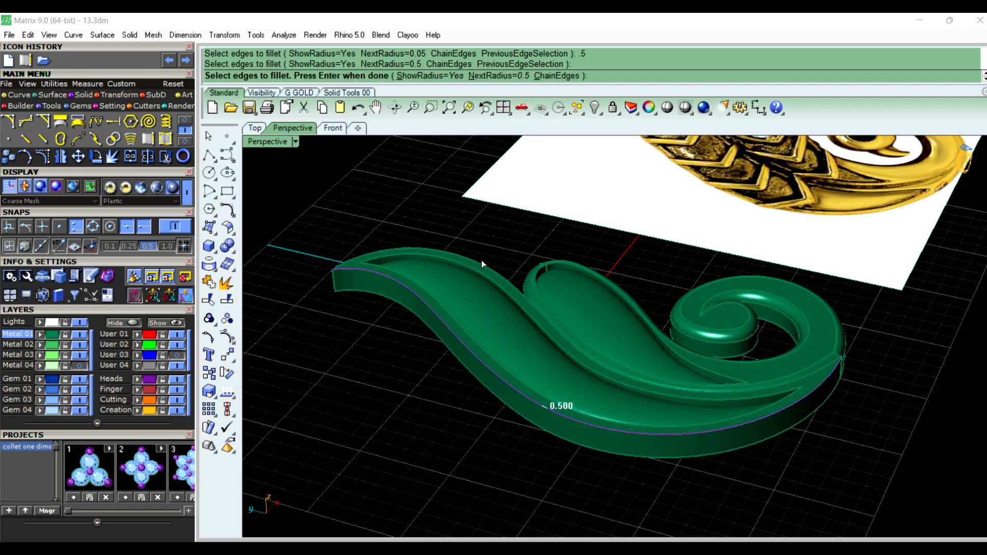
left_click(483, 260)
right_click(482, 260)
right_click(483, 260)
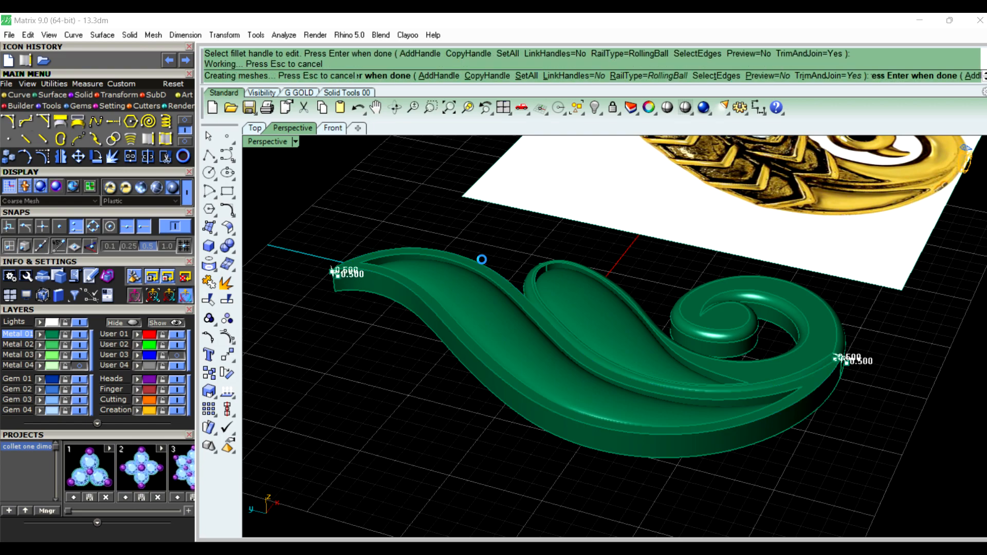
right_click_drag(483, 260, 609, 390)
Examine the rounded wing frames and scroll from several angles against the reference picture
scroll(641, 353, "up", 3)
right_click_drag(432, 311, 540, 359)
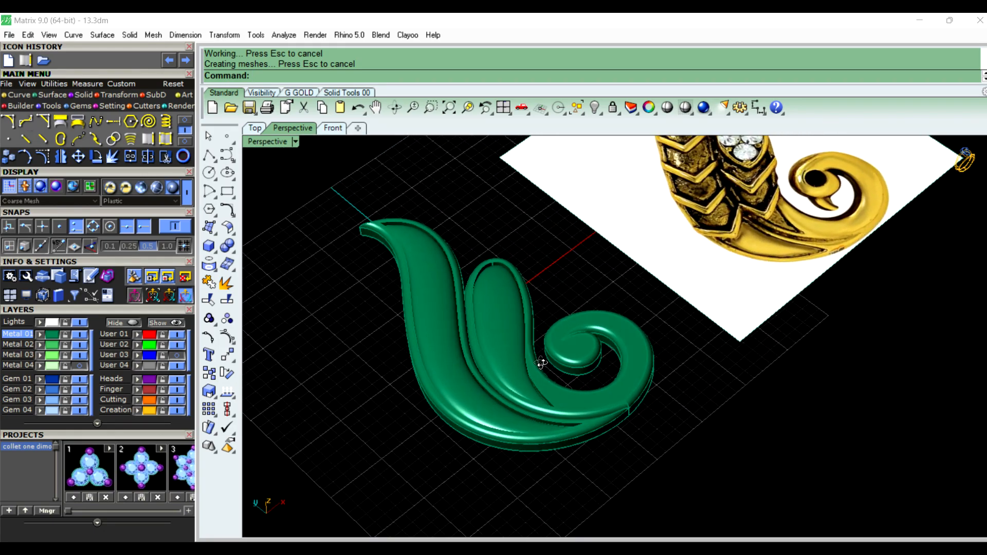
scroll(532, 375, "up", 4)
right_click_drag(560, 409, 624, 390)
scroll(437, 374, "down", 4)
scroll(492, 400, "up", 2)
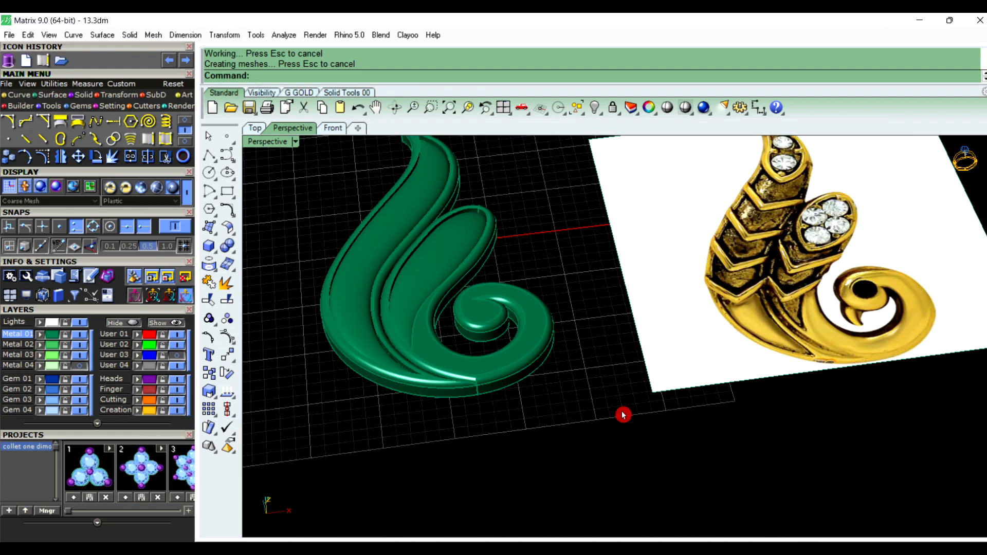
scroll(661, 459, "down", 3)
right_click_drag(613, 455, 611, 465)
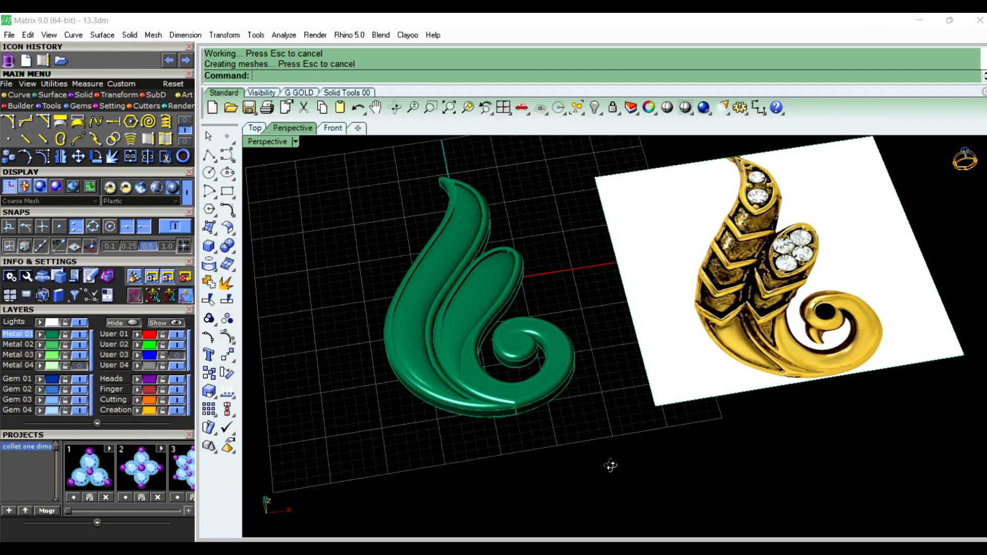
scroll(446, 348, "up", 3)
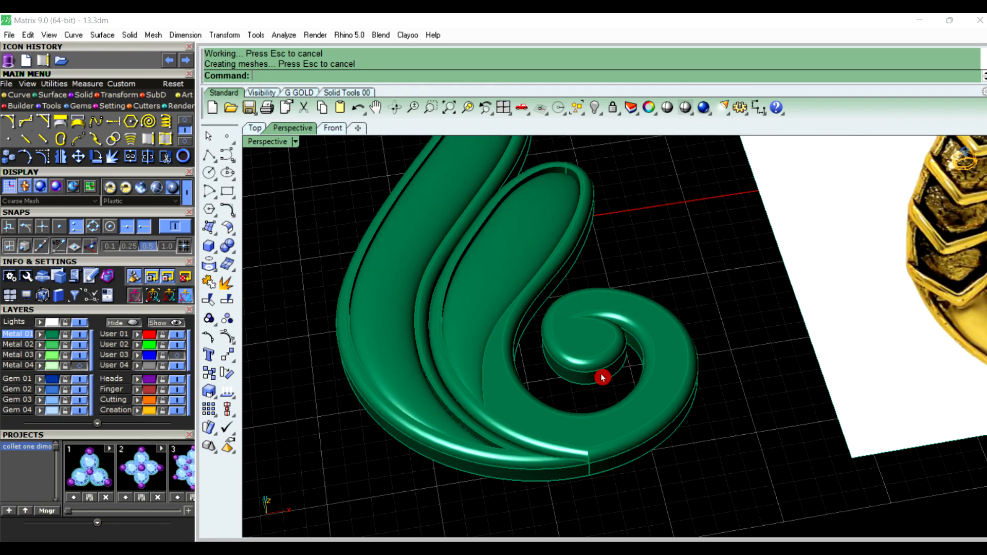
right_click_drag(602, 377, 662, 298)
Undo the 0.5 fillets on the large frame, scroll and small frame, along with the showing of the large frame
key("ctrl+z")
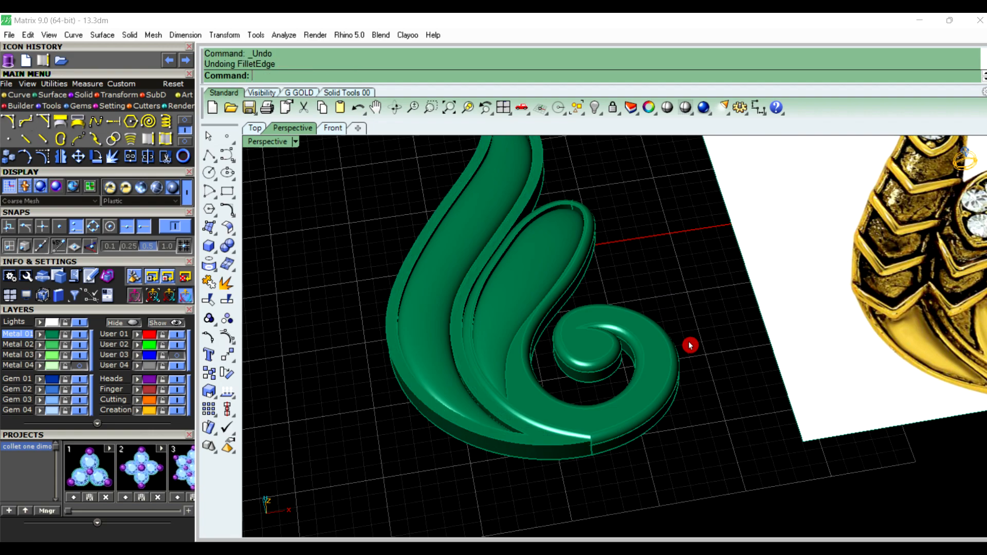
key("ctrl+z")
key("ctrl+z")
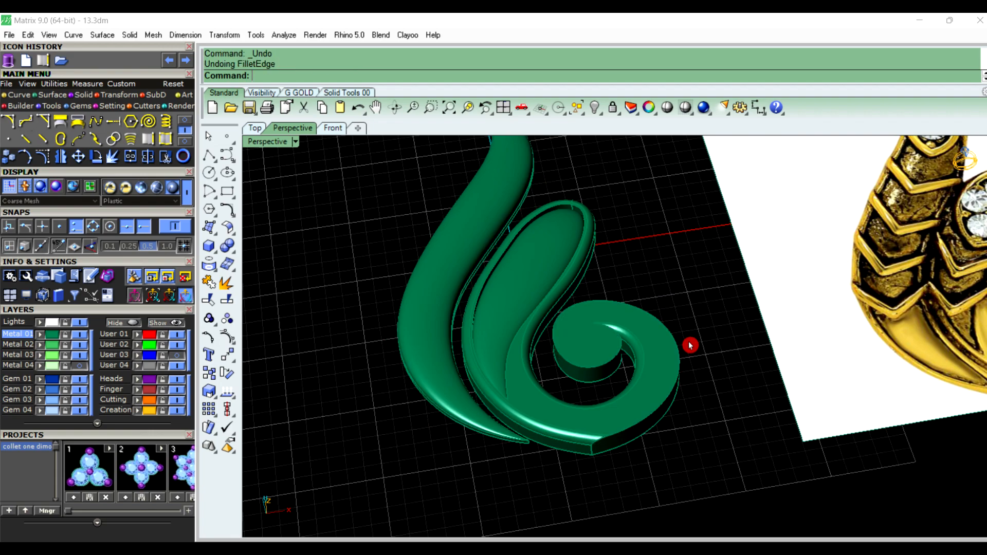
key("ctrl+z")
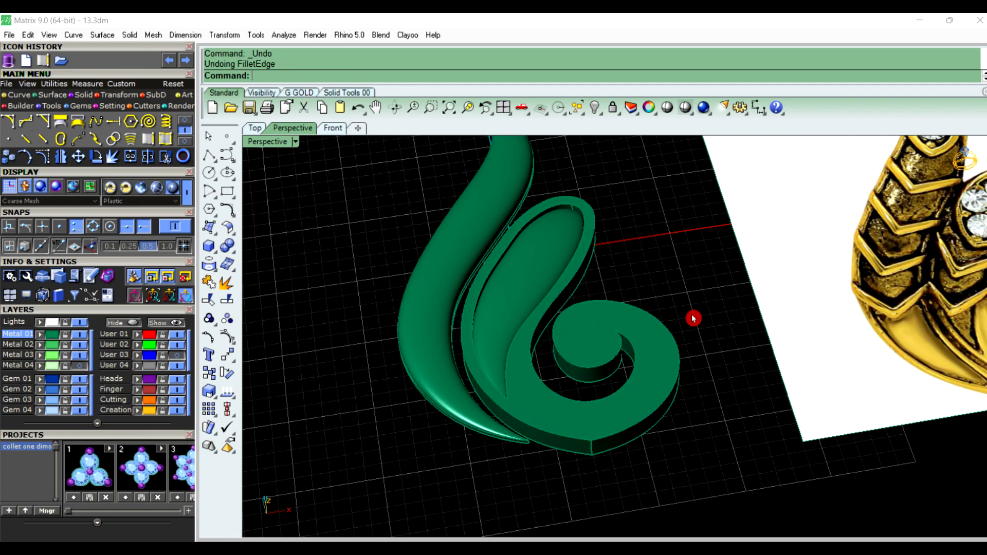
scroll(695, 329, "down", 3)
scroll(563, 267, "up", 6)
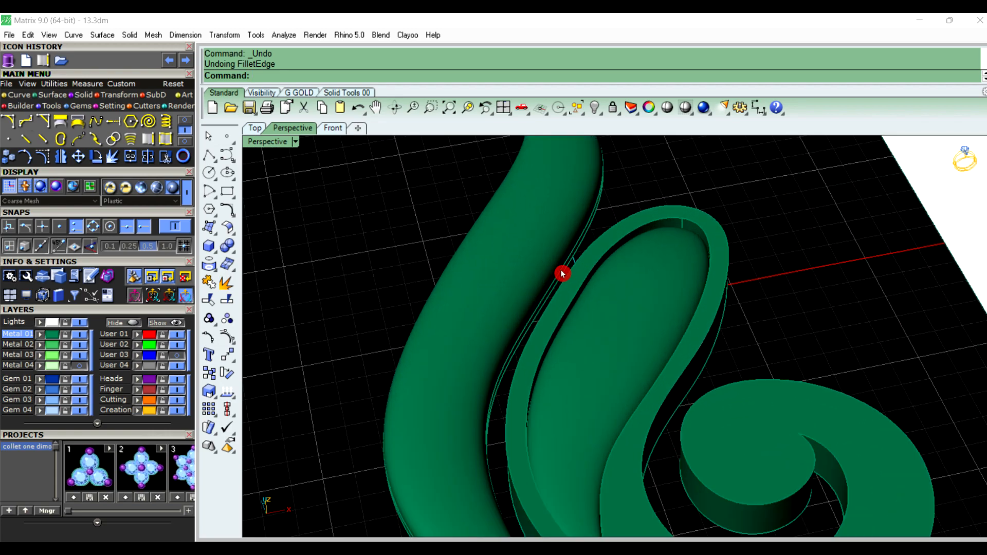
Hide the outer curved band and the domed insert inside the leaf, and switch to the Top view
left_click(502, 315)
key("ctrl+h")
scroll(566, 293, "down", 3)
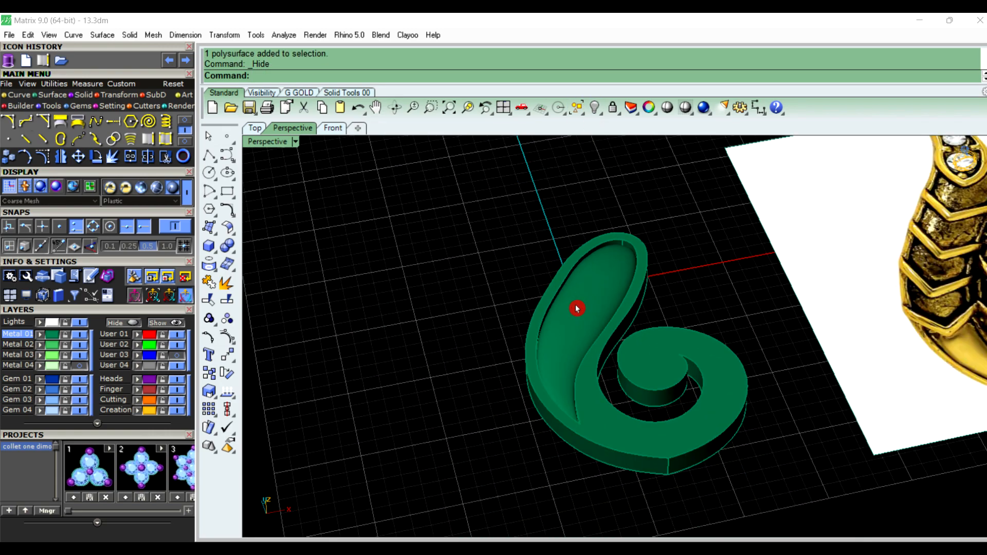
scroll(584, 304, "up", 3)
left_click(585, 304)
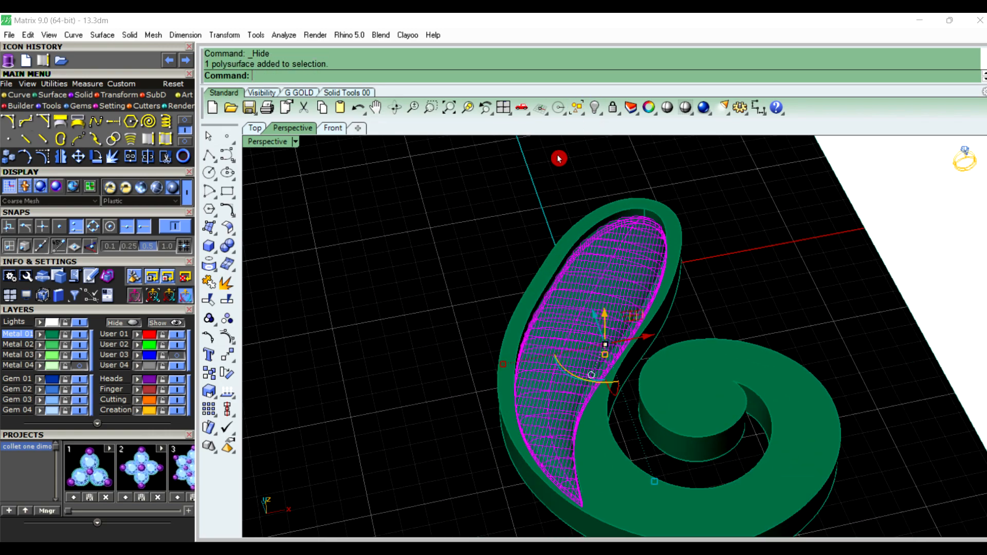
left_click(585, 109)
scroll(478, 265, "down", 3)
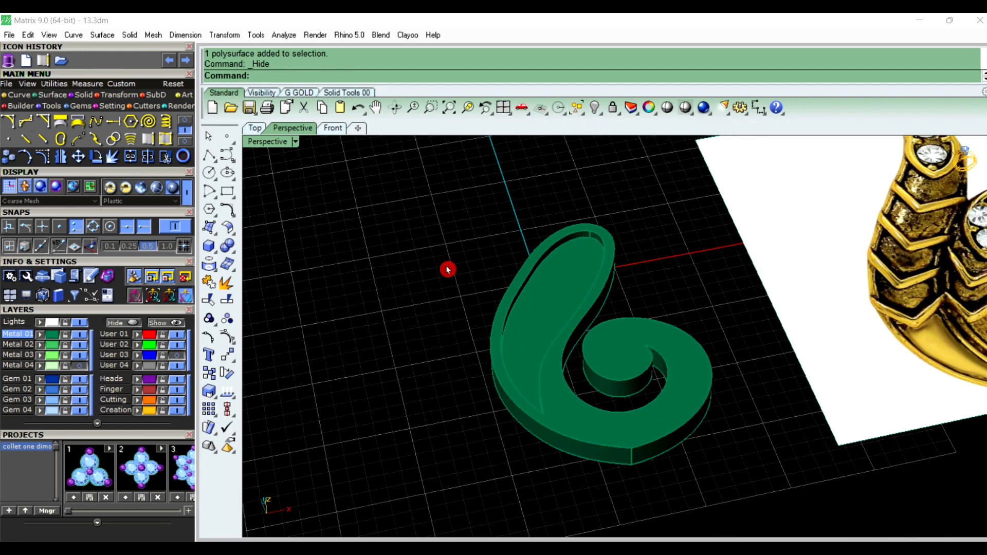
left_click(255, 128)
scroll(379, 311, "down", 3)
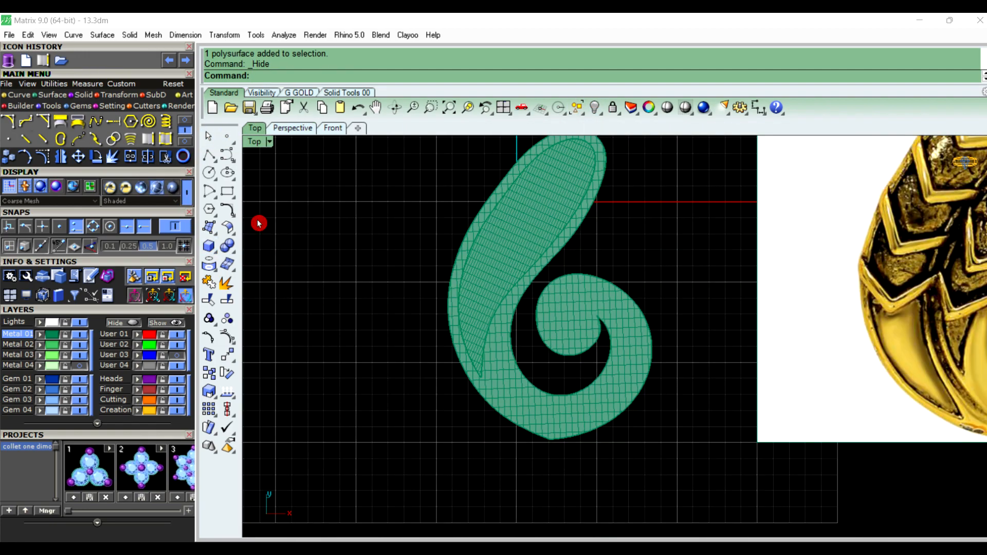
left_click(209, 155)
right_click_drag(402, 392, 373, 409)
scroll(410, 408, "up", 4)
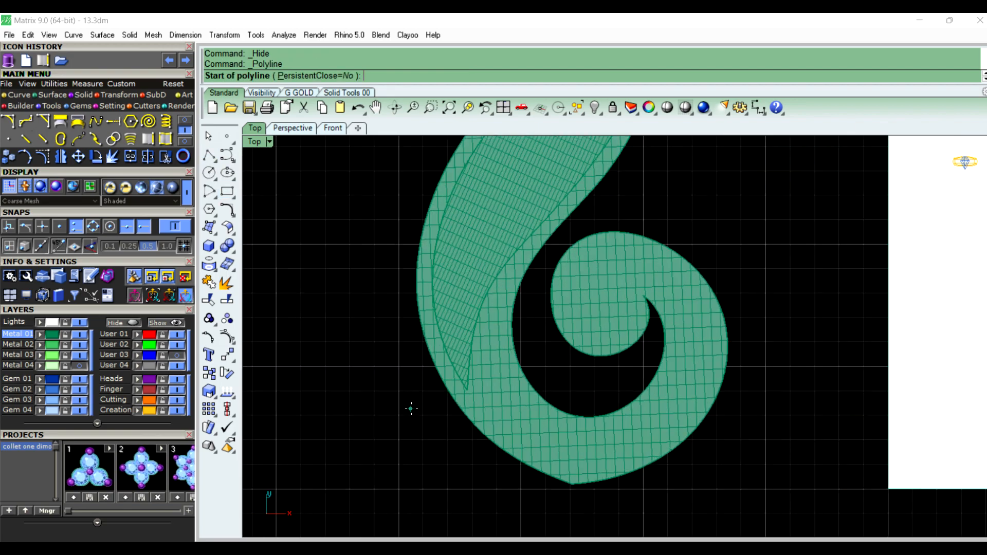
scroll(412, 435, "down", 4)
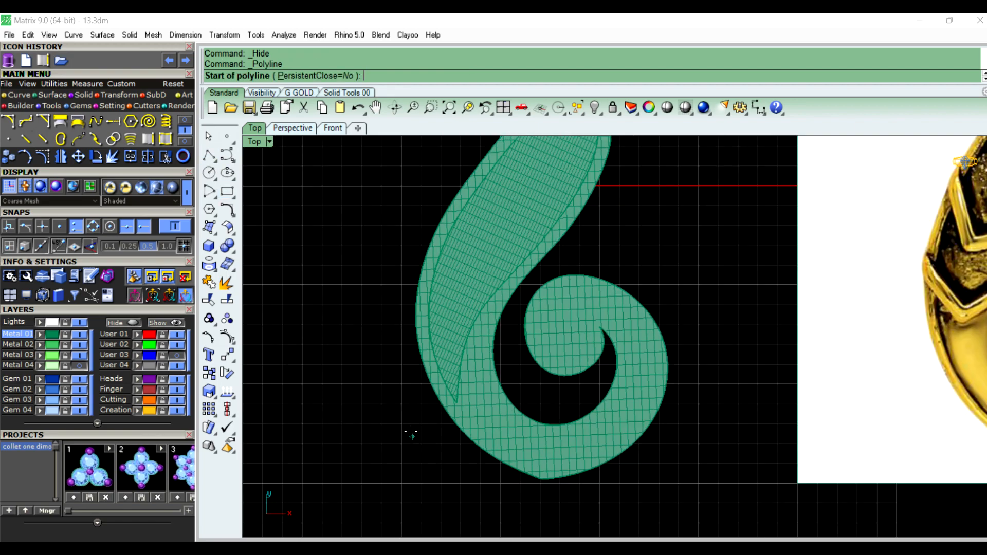
scroll(434, 436, "up", 3)
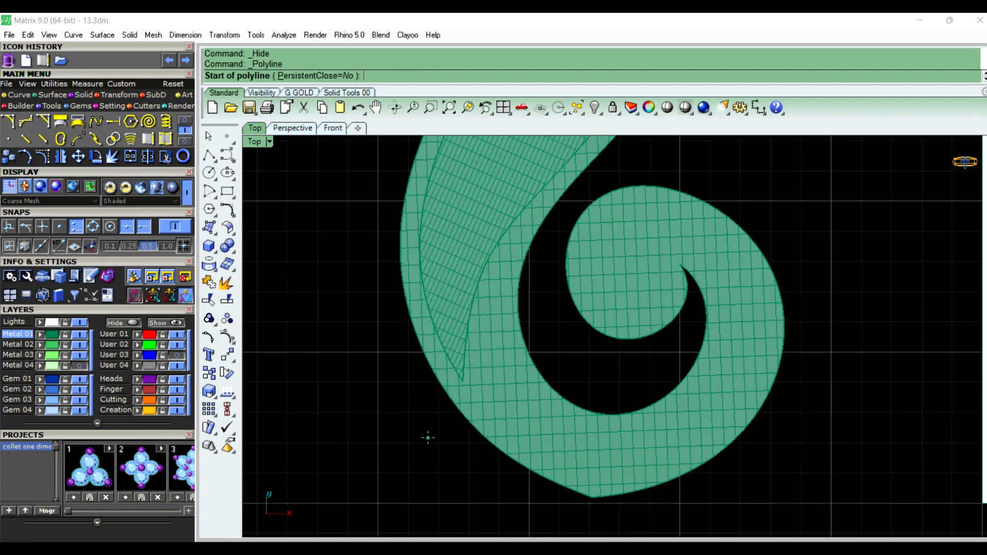
left_click(387, 414)
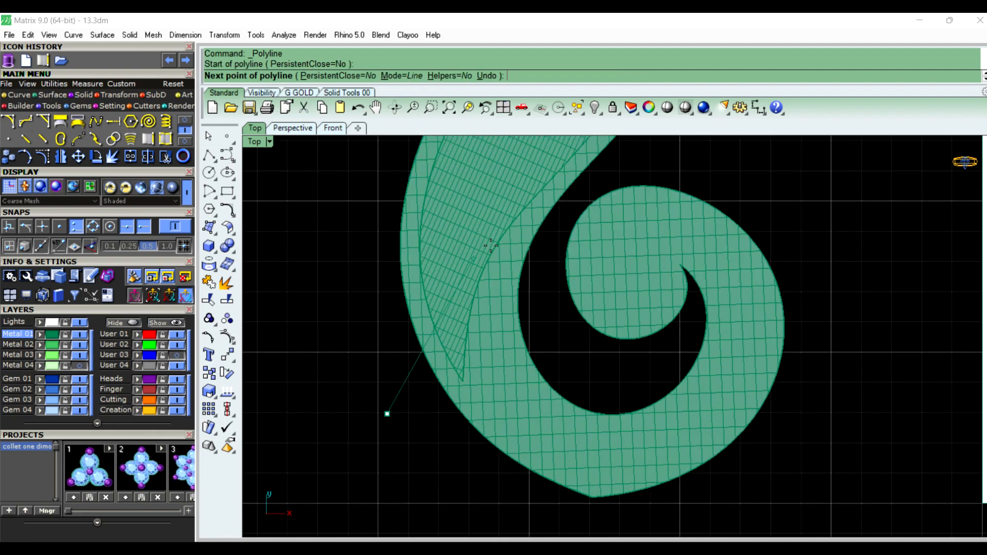
right_click_drag(392, 335, 389, 337)
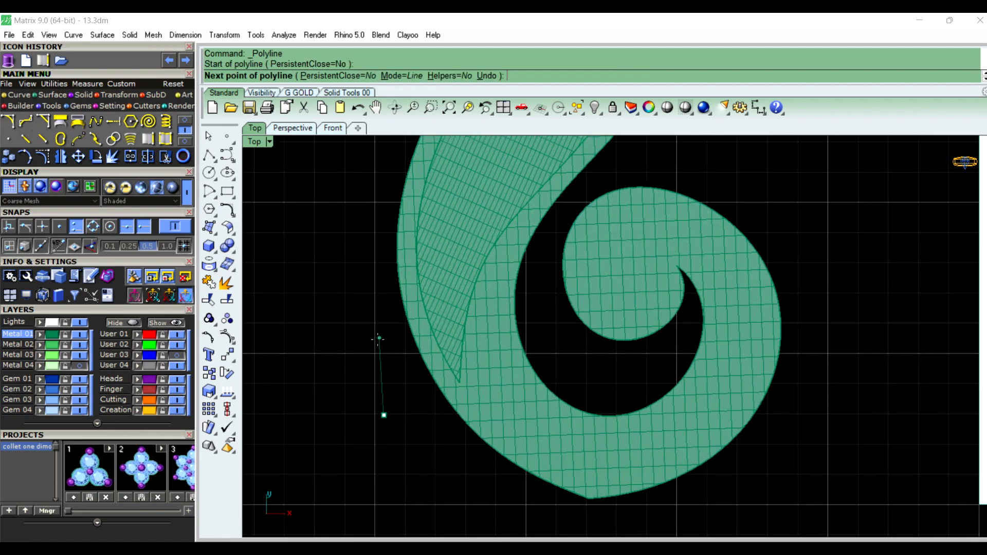
right_click(381, 374)
Draw a straight one-segment polyline diagonally across the leaf's lower part, from outside its outer edge to beyond the edge facing the spiral
right_click(372, 358)
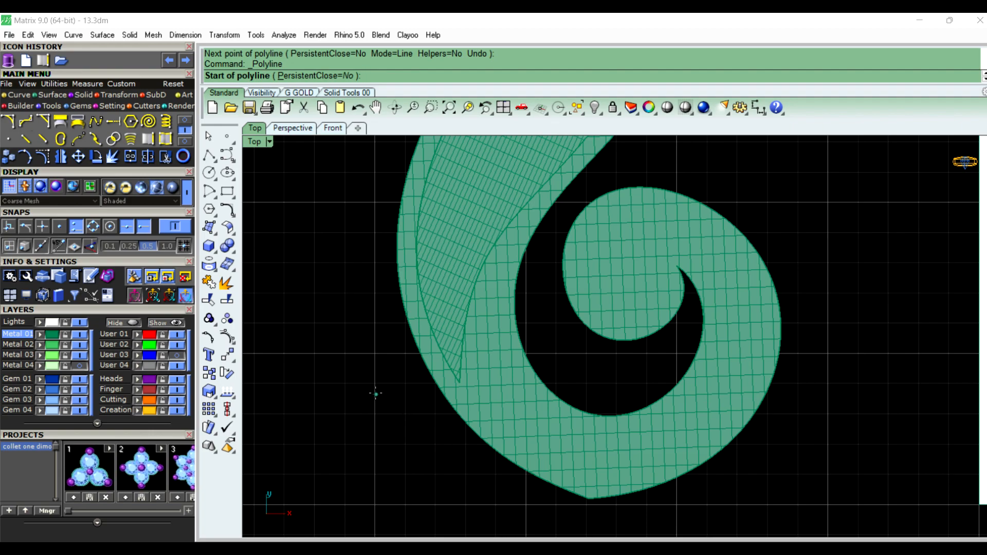
left_click(326, 337)
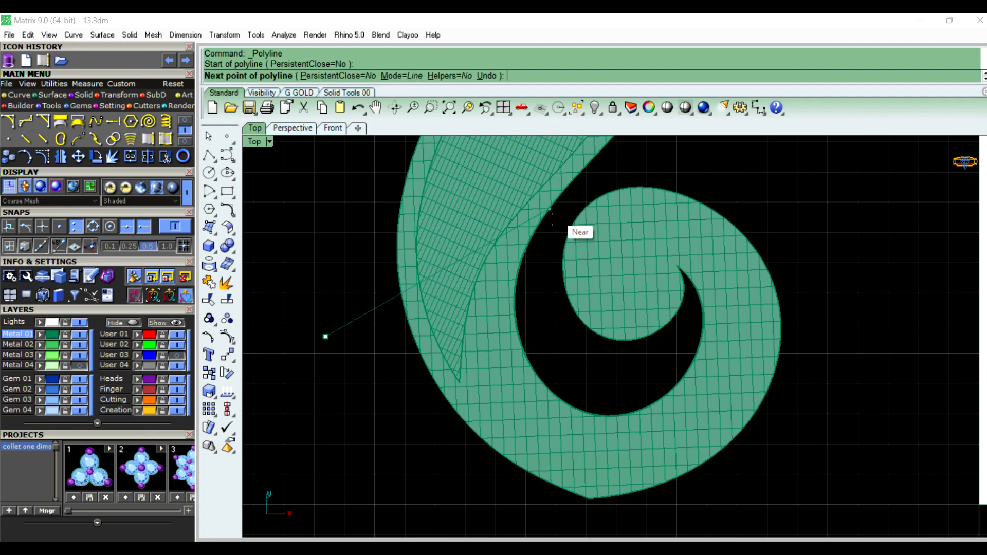
left_click(590, 187)
right_click(531, 275)
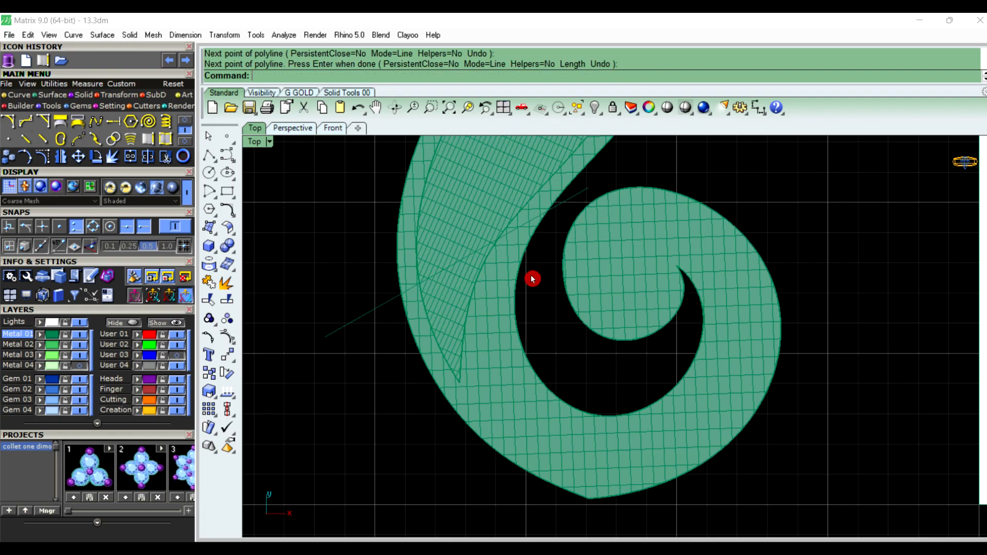
Split the leaf-and-spiral polysurface with the diagonal line
left_click(491, 361)
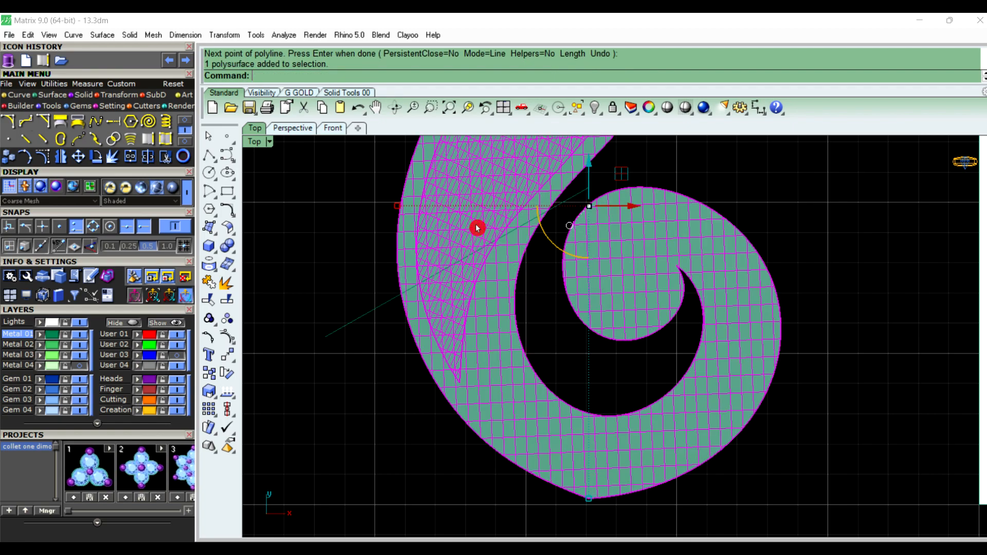
left_click(234, 305)
left_click(346, 325)
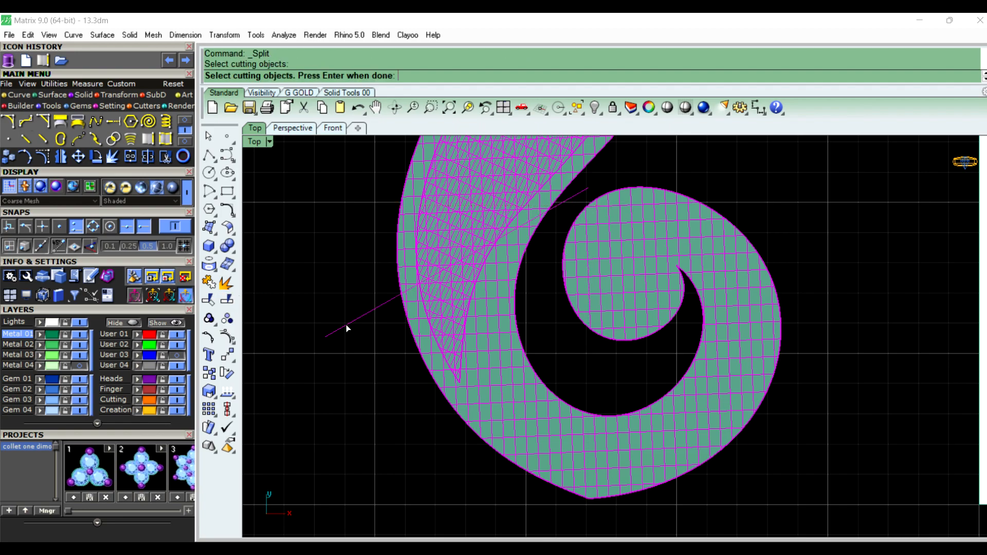
right_click(359, 371)
Delete the diagonal cutting line
left_click(471, 395)
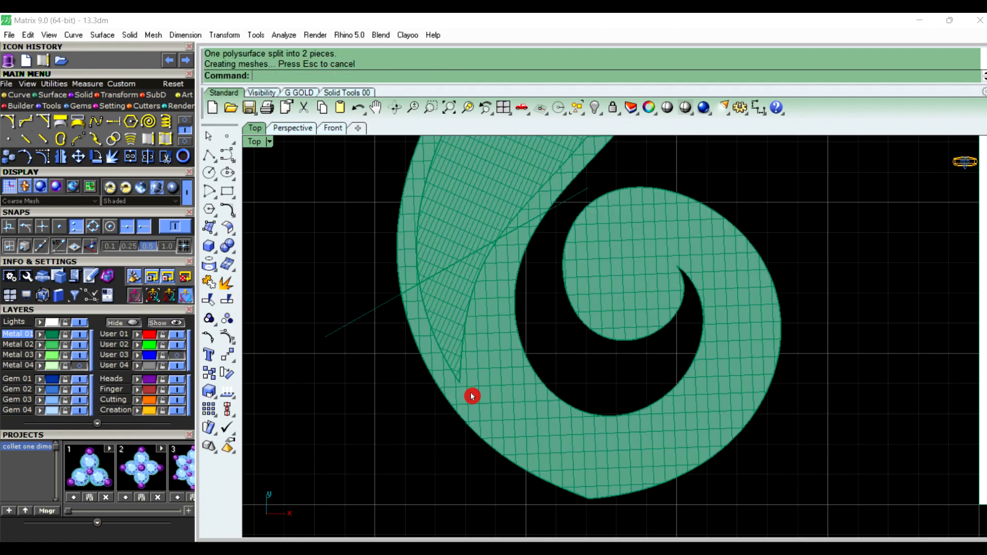
left_click(357, 423)
left_click(429, 248)
left_click(382, 348)
left_click(359, 318)
key("Delete")
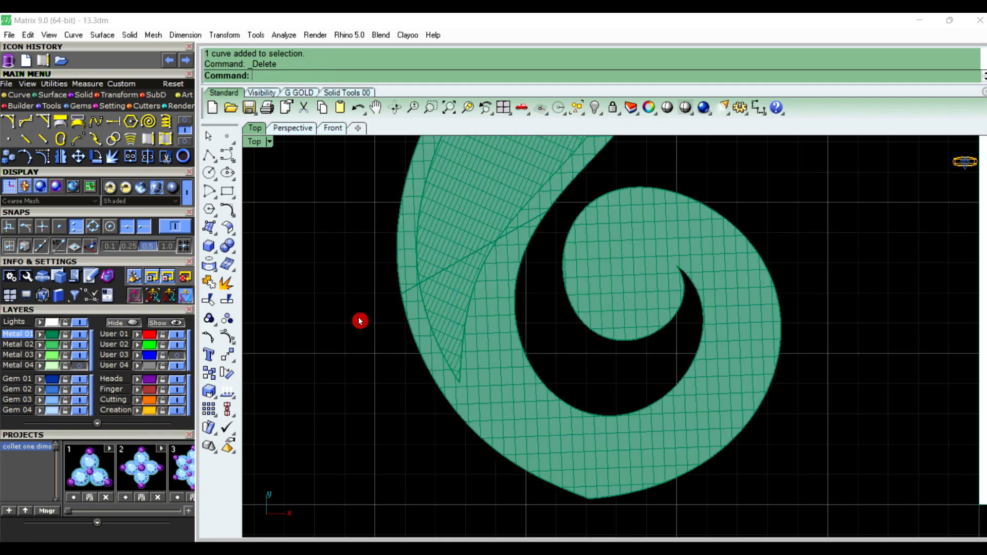
Cap the open cut ends of both the spiral piece and the leaf piece in the Perspective view
left_click(278, 130)
scroll(515, 369, "up", 3)
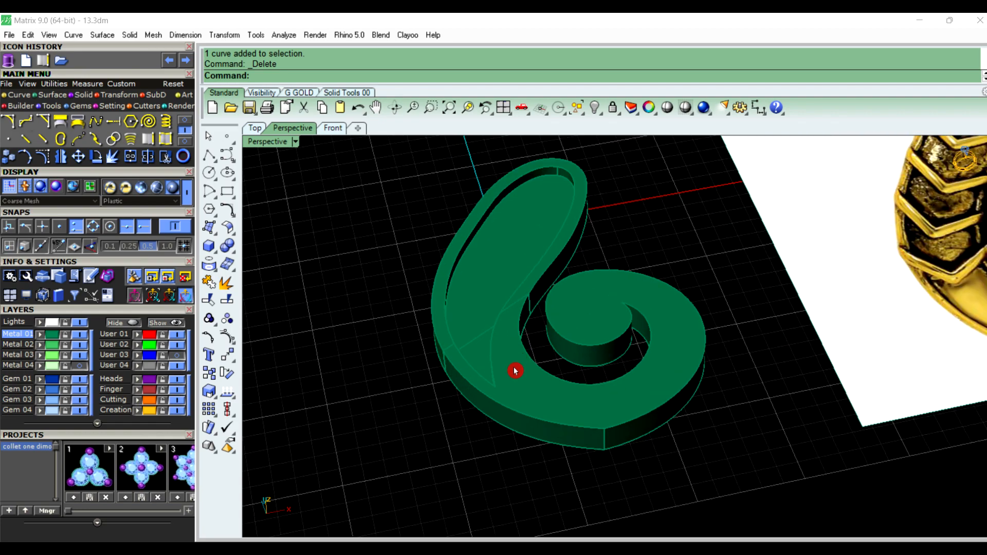
scroll(515, 375, "up", 2)
left_click(515, 375)
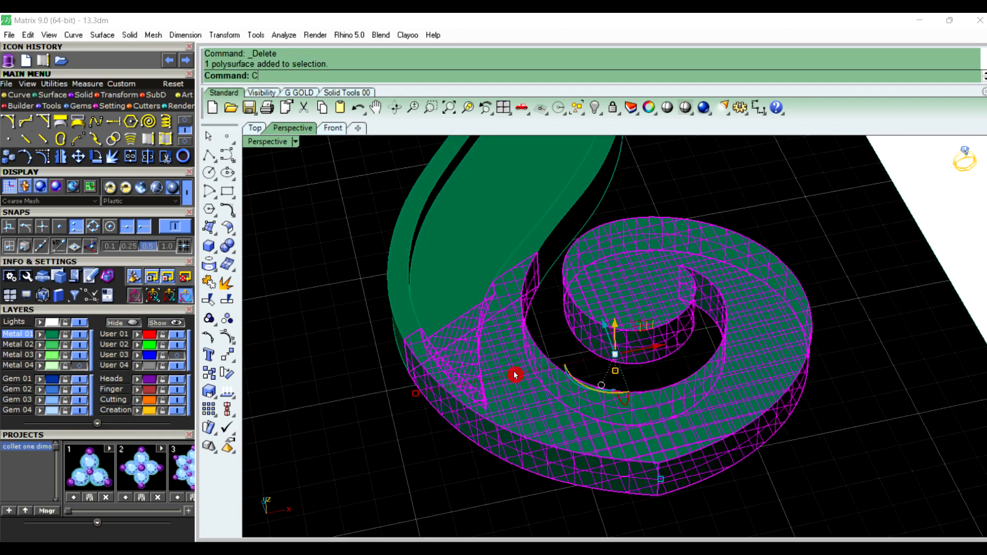
key("Return")
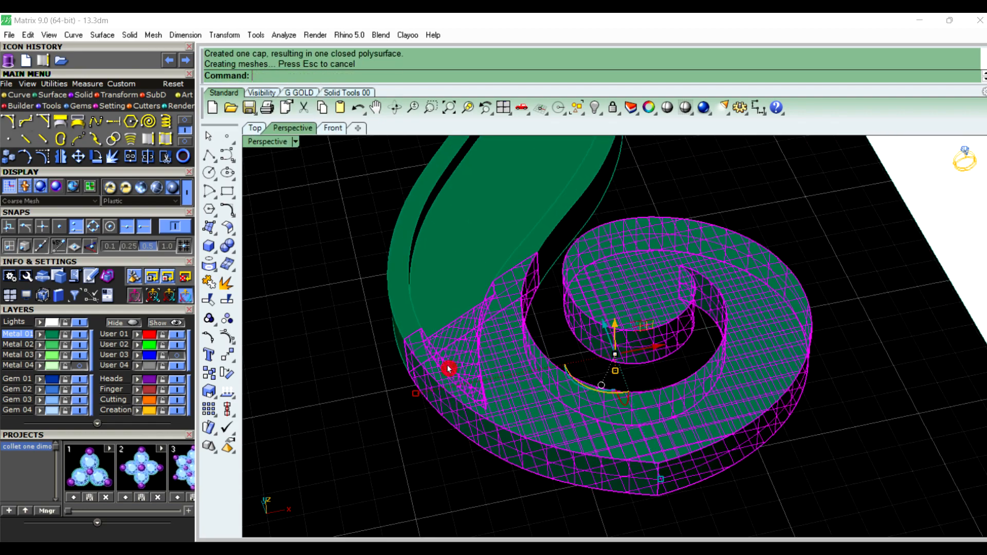
left_click(404, 290)
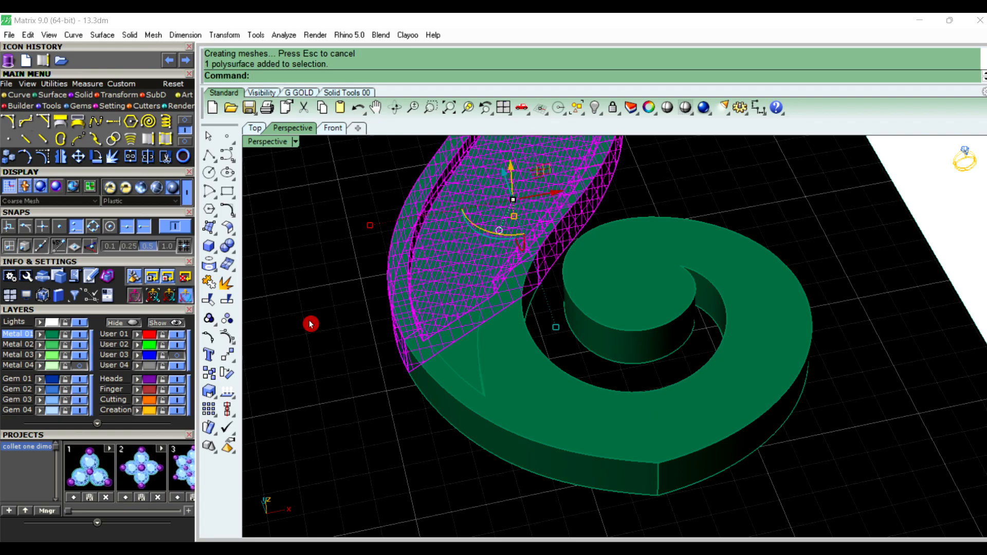
key("Return")
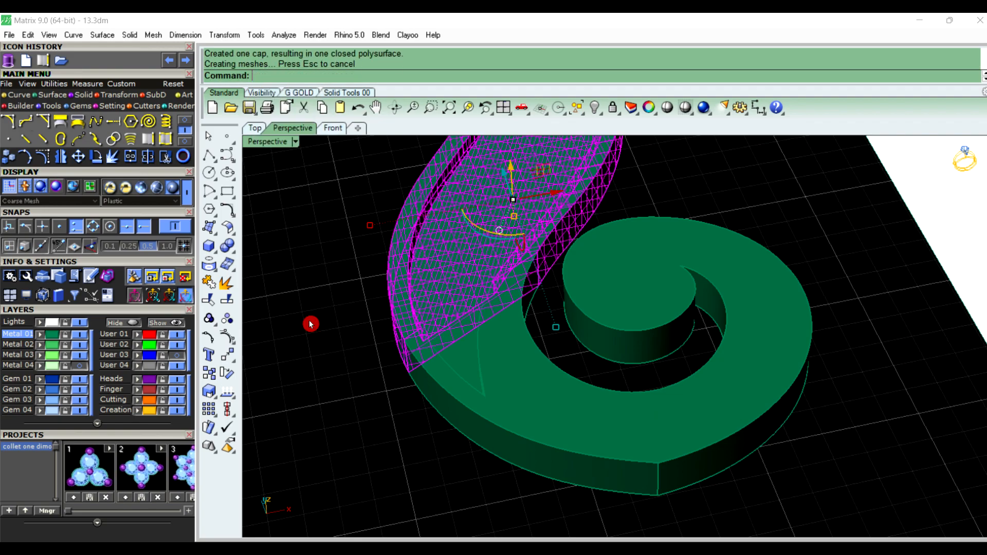
Fillet the two long outer top edges of the leaf piece with a radius of 0.5
scroll(339, 407, "down", 3)
right_click_drag(354, 424, 500, 325)
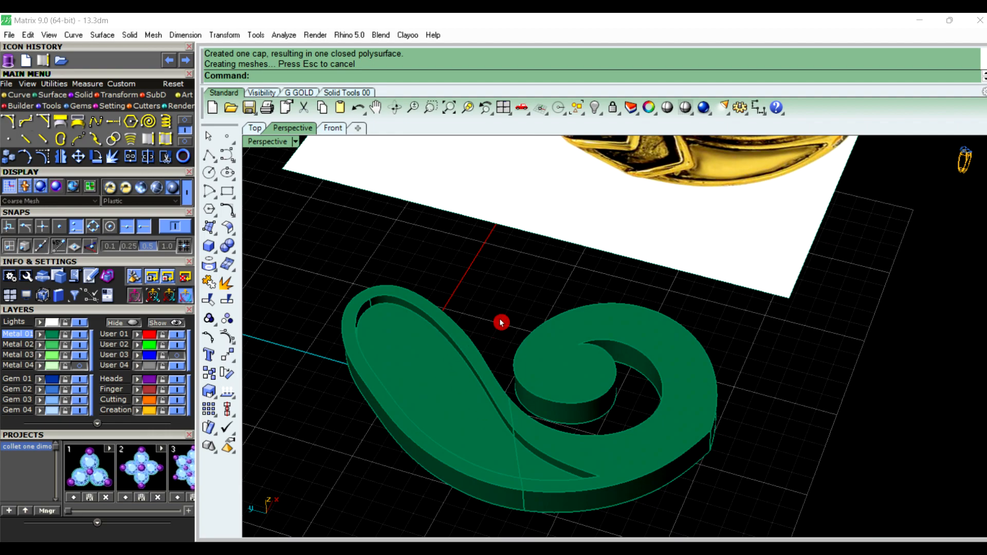
type("FilletEdge")
key("Return")
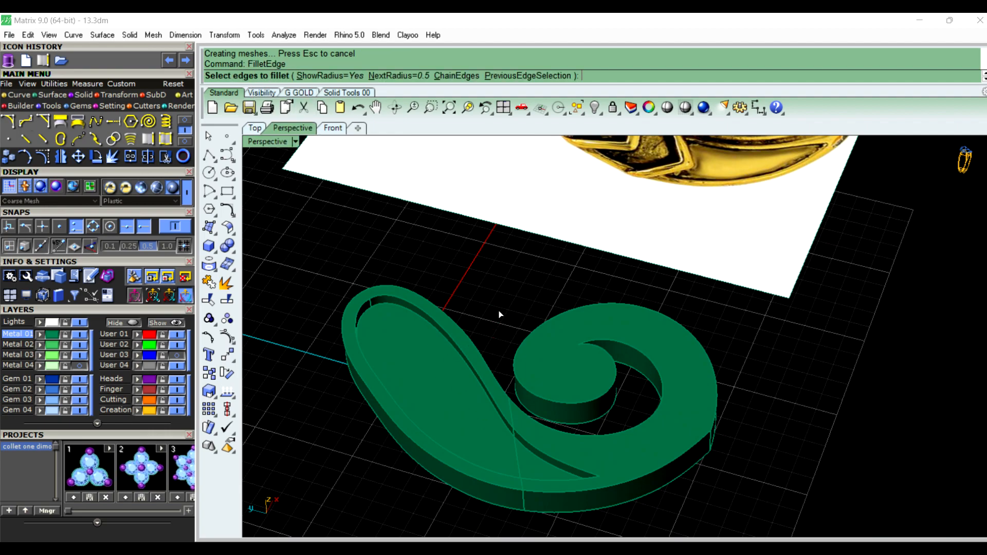
key("Return")
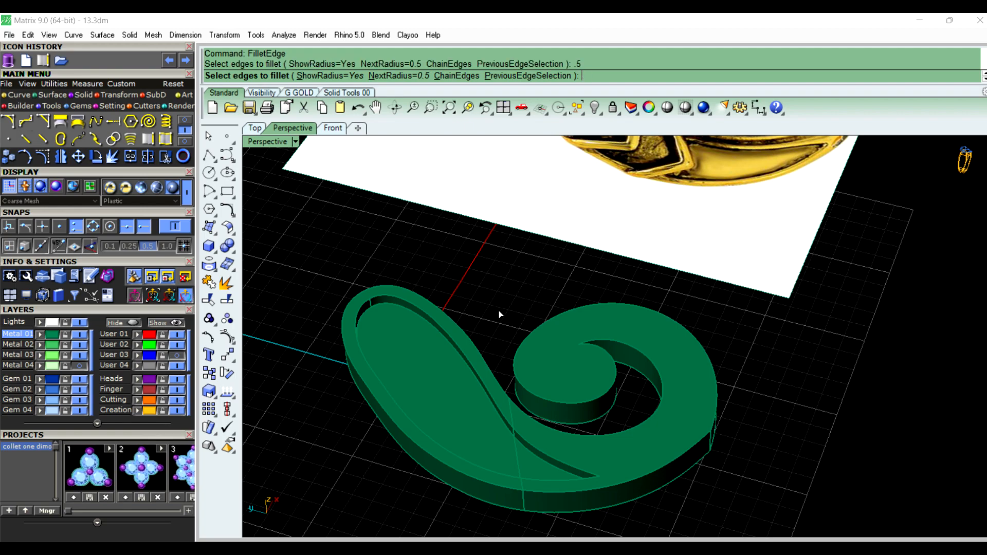
left_click(442, 461)
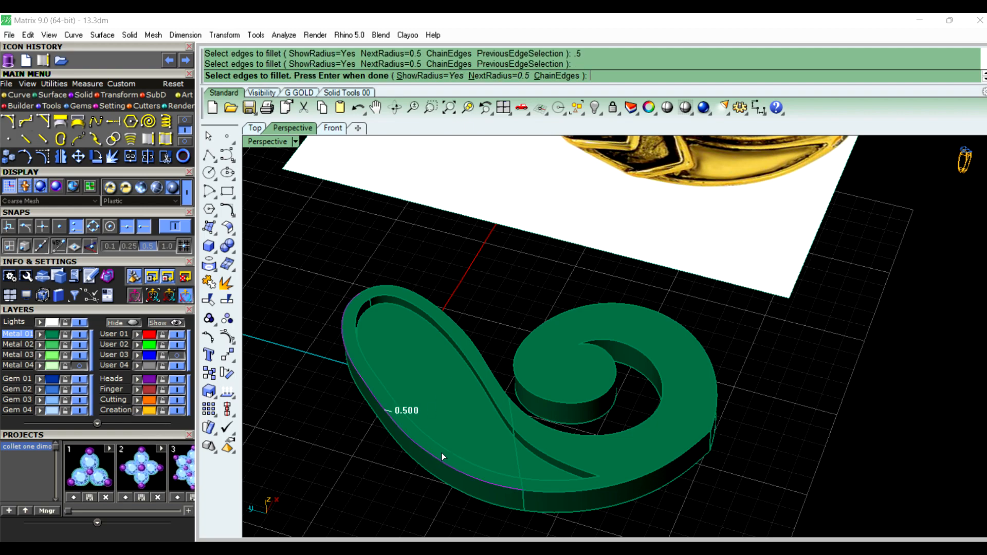
left_click(489, 337)
right_click(492, 338)
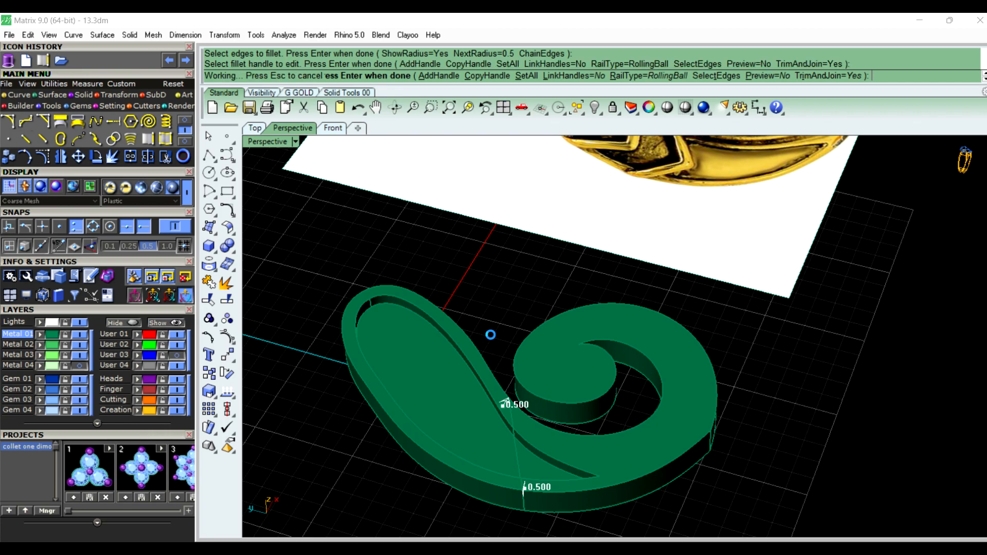
right_click(492, 339)
scroll(664, 450, "down", 3)
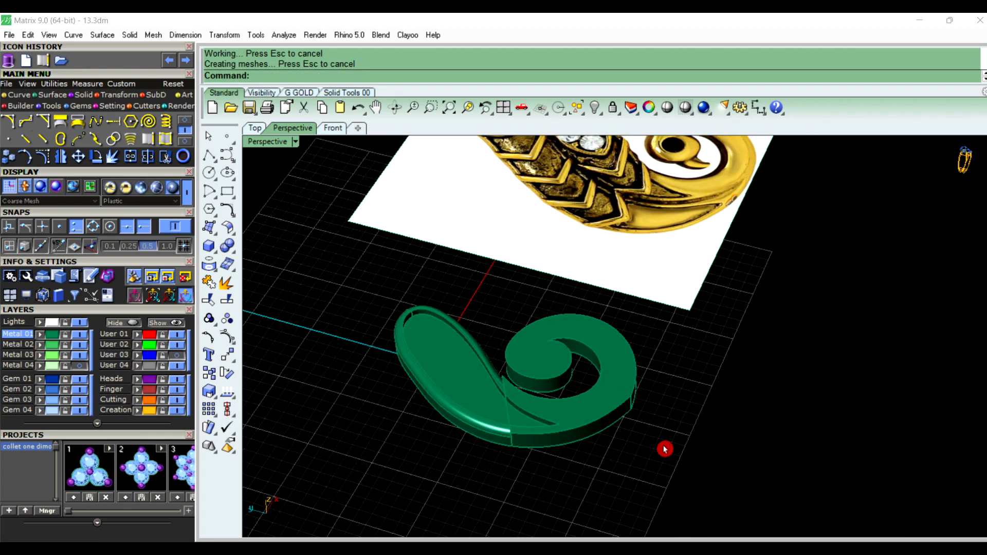
Try to fillet the spiral piece's outer and inner top edges together with radius 0.5, and undo the fillet
right_click(587, 464)
scroll(587, 412, "up", 3)
left_click(640, 360)
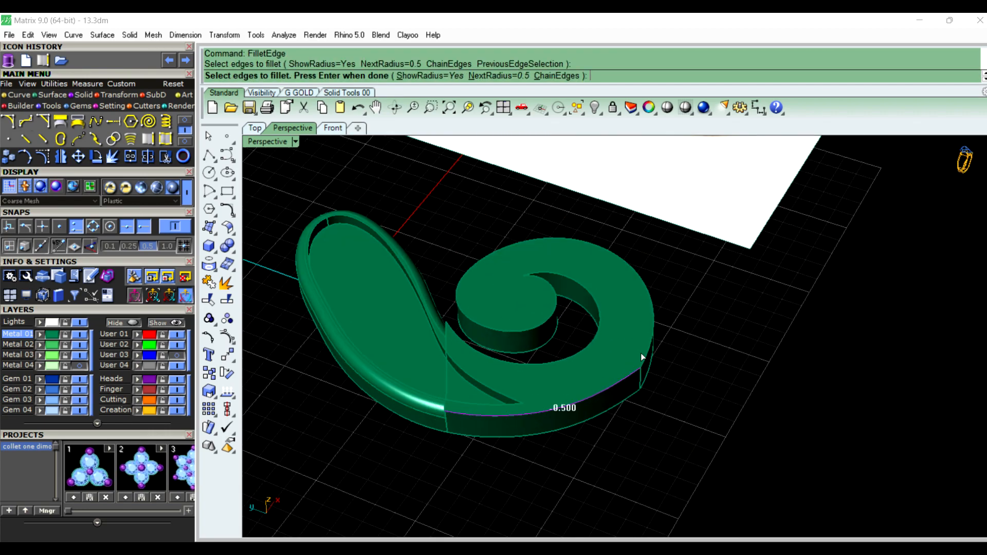
left_click(649, 348)
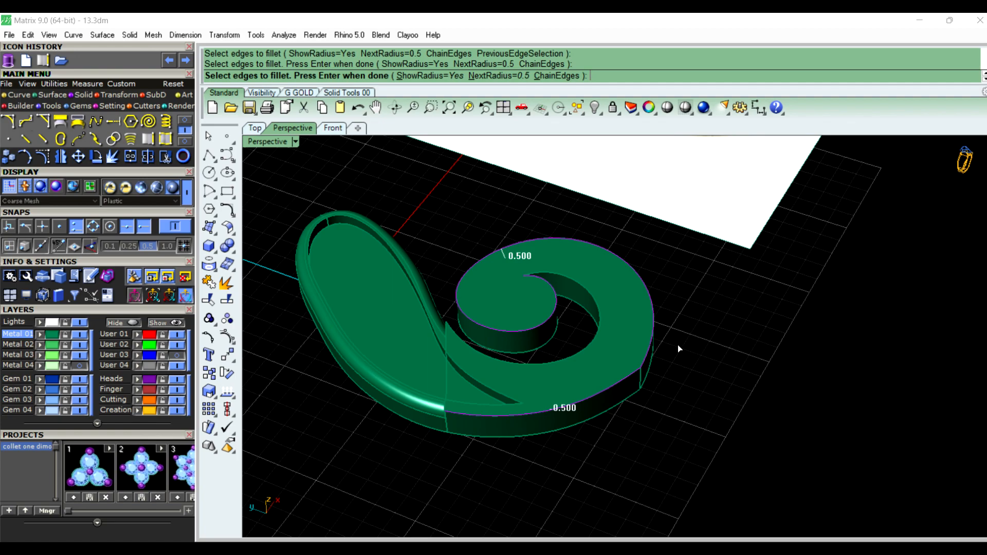
left_click(598, 345)
right_click(797, 357)
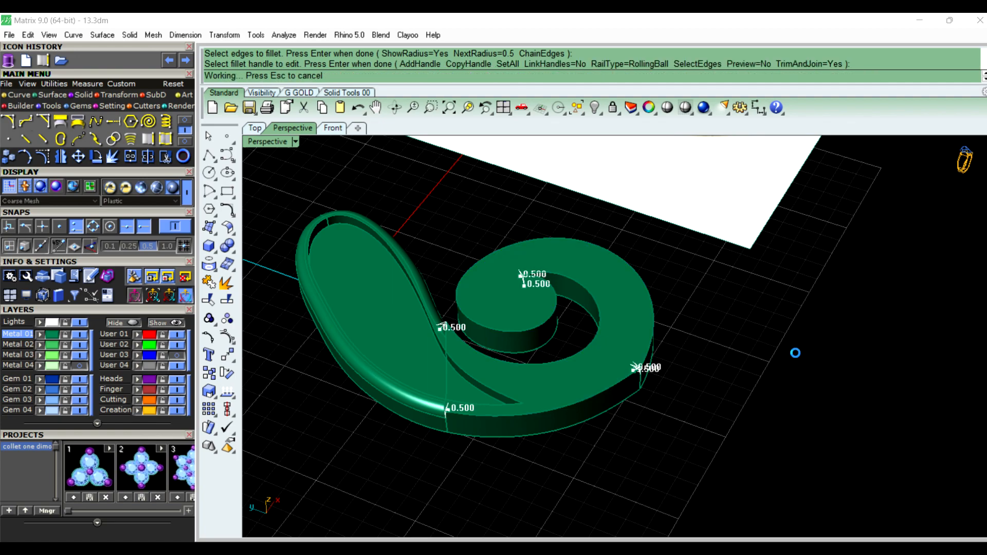
right_click(796, 357)
key("ctrl+z")
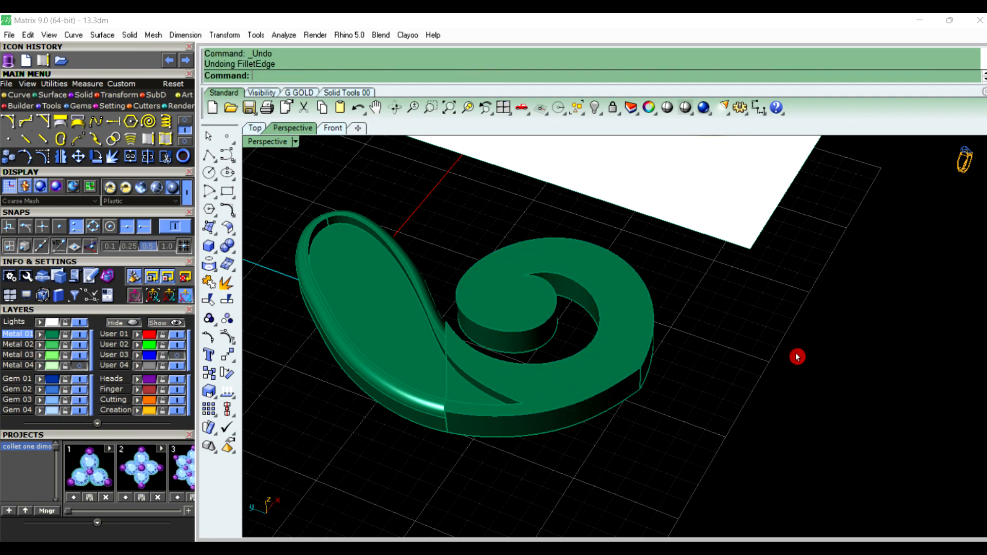
Fillet only the two outer top edges of the spiral piece with a radius of 0.5
right_click(797, 357)
left_click(614, 389)
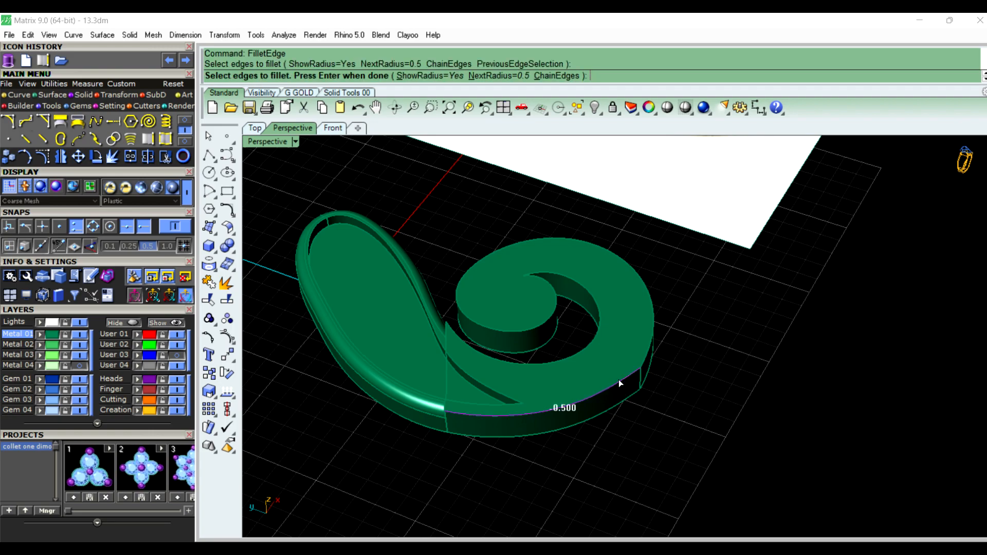
left_click(651, 355)
right_click(721, 363)
right_click(721, 363)
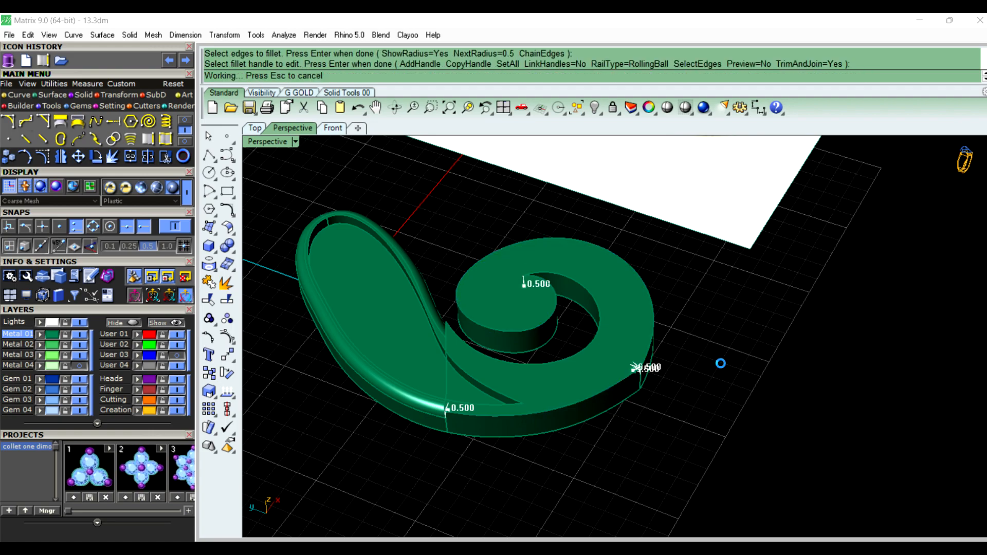
Fillet the spiral piece's inner top edge around the opening with a radius of 0.5
right_click(715, 374)
left_click(580, 353)
right_click(580, 352)
right_click(580, 353)
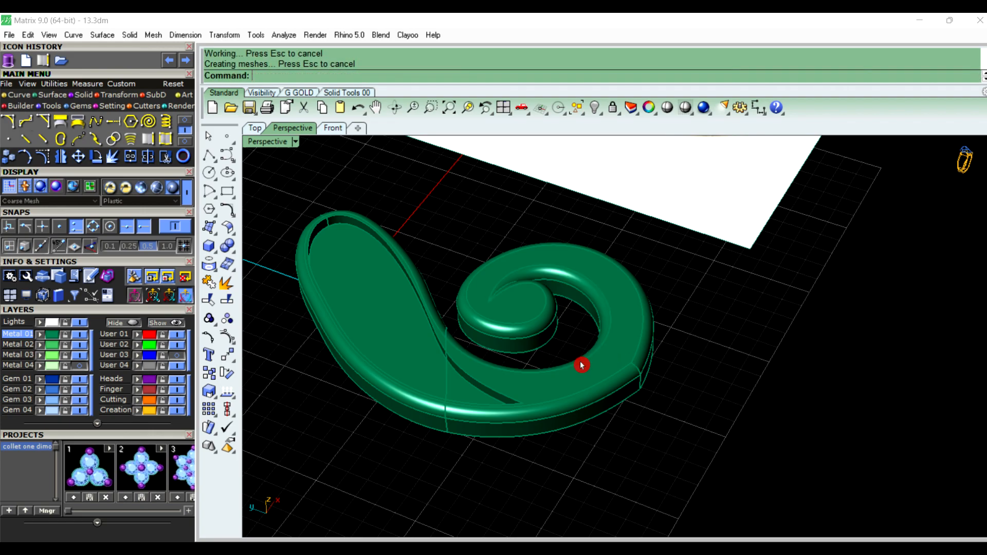
right_click_drag(572, 466, 671, 471)
right_click_drag(637, 390, 711, 485)
scroll(688, 431, "up", 5)
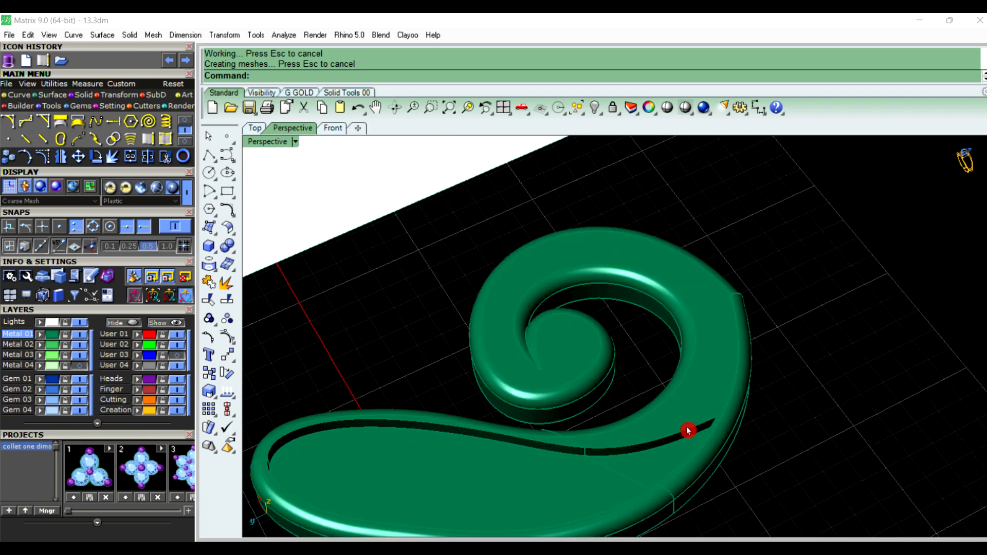
Try to fillet the spiral piece's inner top edge along the leaf groove with a radius of 0.5, and undo the fillet
right_click(792, 441)
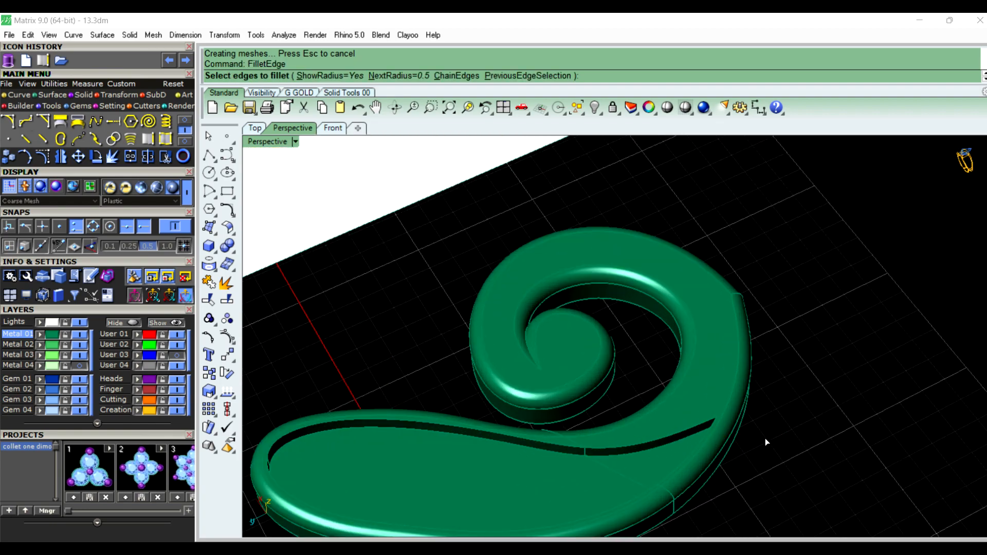
left_click(702, 429)
right_click(700, 432)
right_click(700, 432)
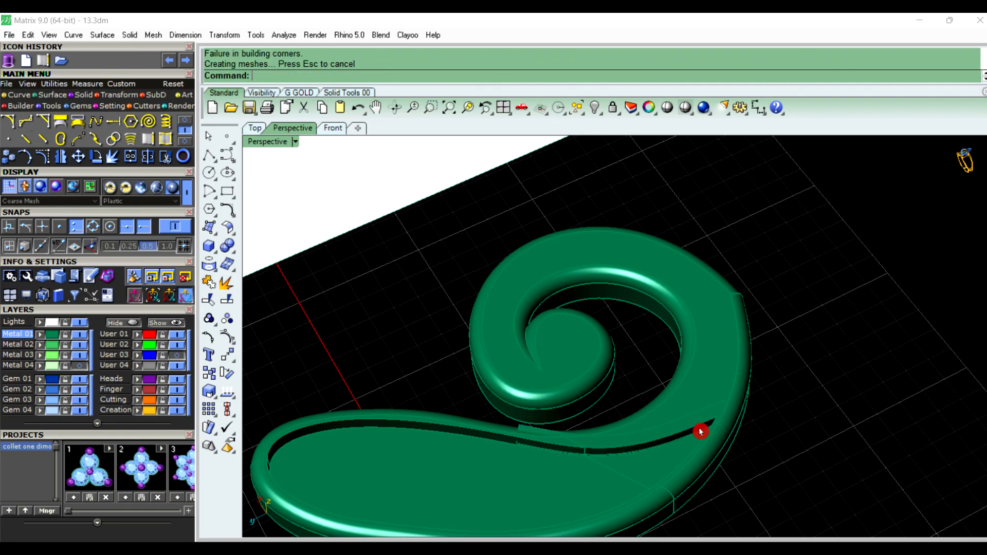
key("ctrl+z")
Fillet the spiral piece's inner top edge along the leaf groove with a radius of 0.2
right_click(805, 434)
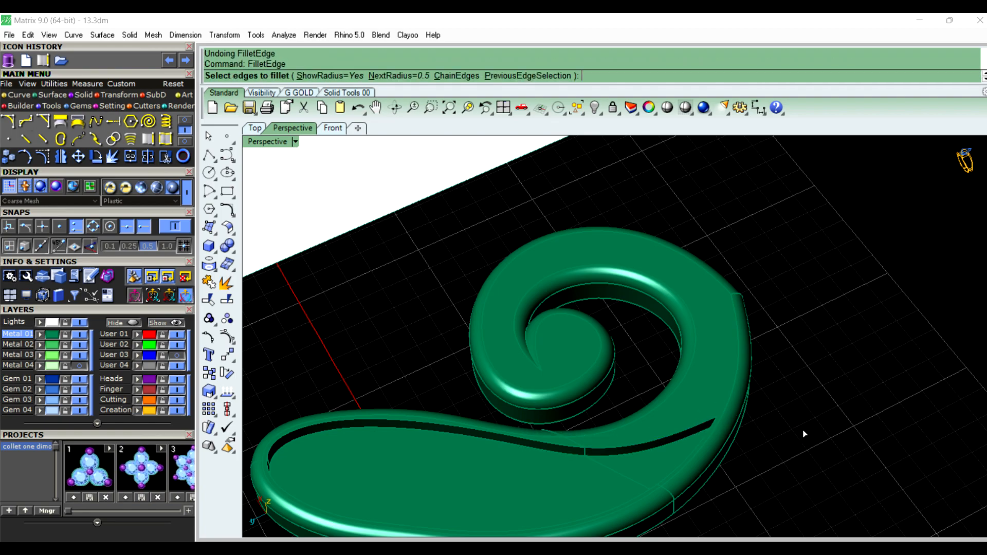
type(".2")
key("Return")
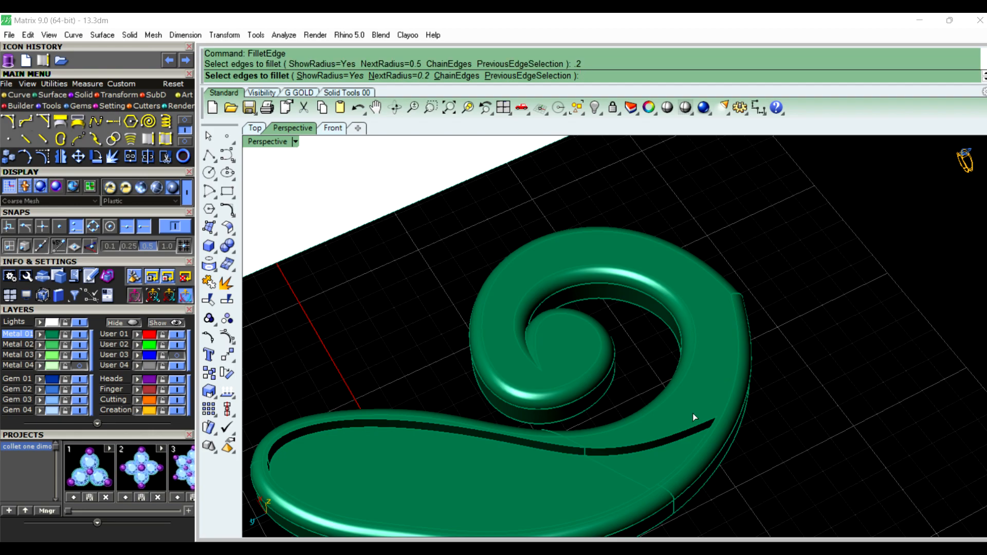
left_click(683, 432)
right_click(683, 432)
right_click(685, 435)
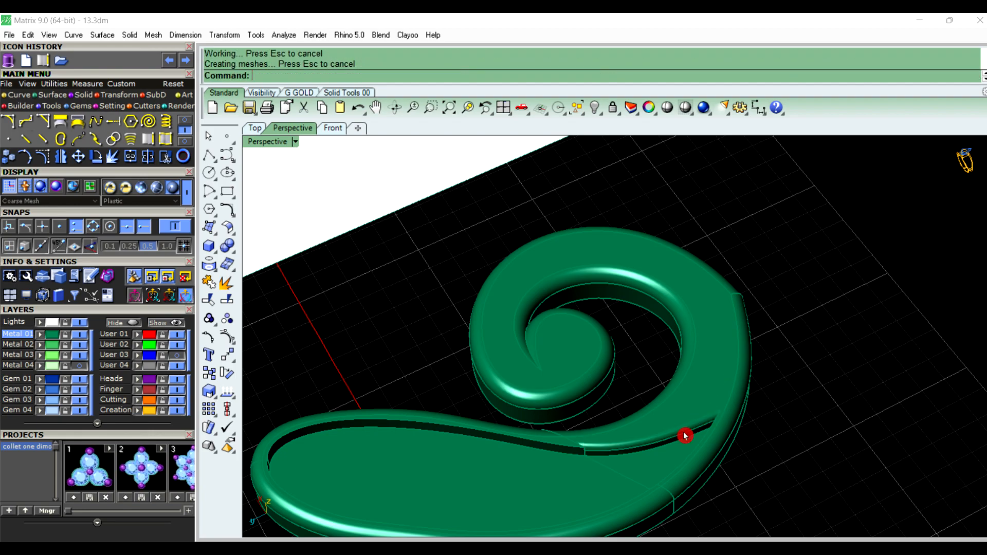
scroll(655, 467, "up", 5)
right_click_drag(655, 467, 611, 439)
scroll(576, 387, "down", 5)
scroll(576, 387, "down", 4)
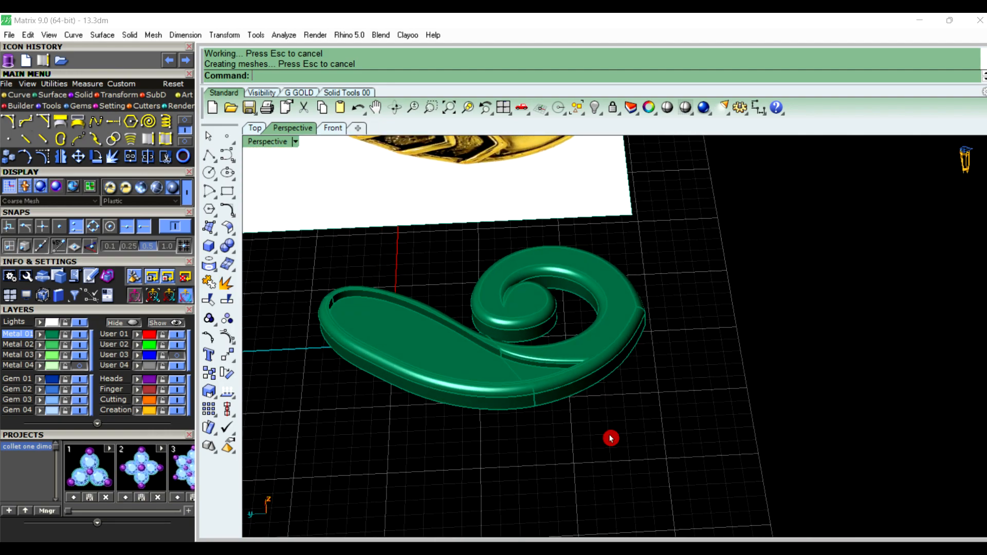
Show the hidden objects so the large leaf body is back beside the spiral piece
left_click(601, 114)
left_click(611, 132)
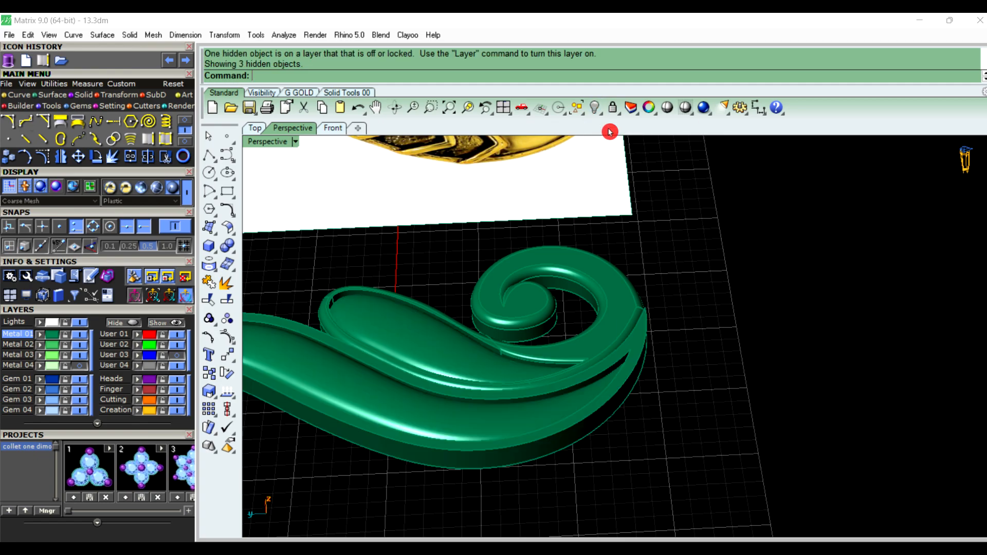
right_click_drag(767, 276, 423, 306)
right_click(404, 328)
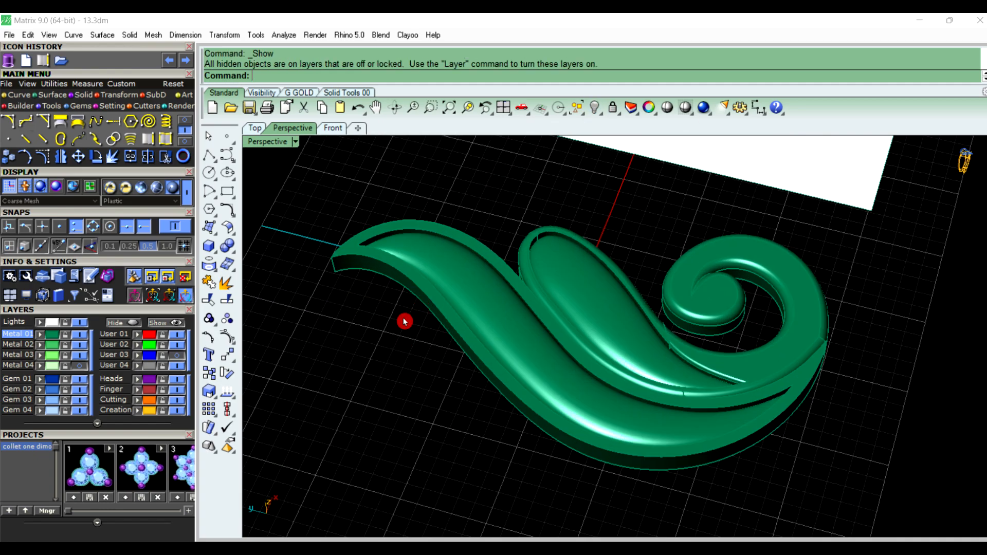
Fillet the large leaf's two long outer top edges with a radius of 0.5
type("Fil")
right_click(369, 337)
type(".5")
key("Return")
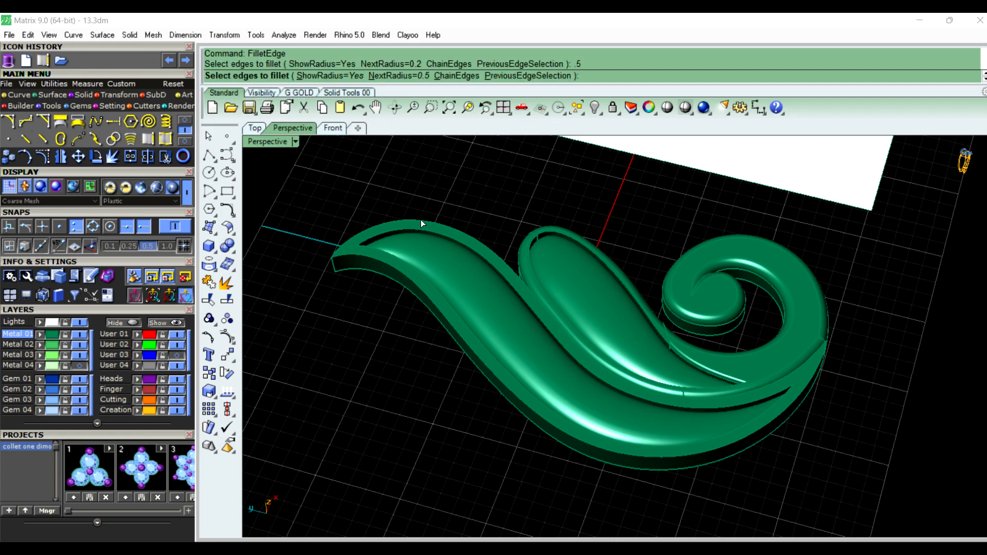
left_click(421, 220)
left_click(415, 282)
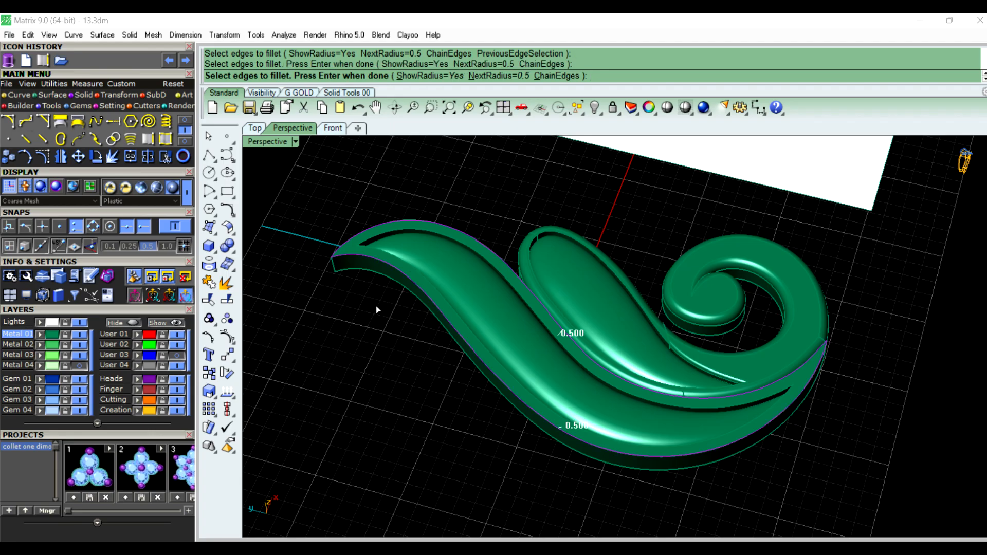
right_click(377, 309)
right_click(377, 309)
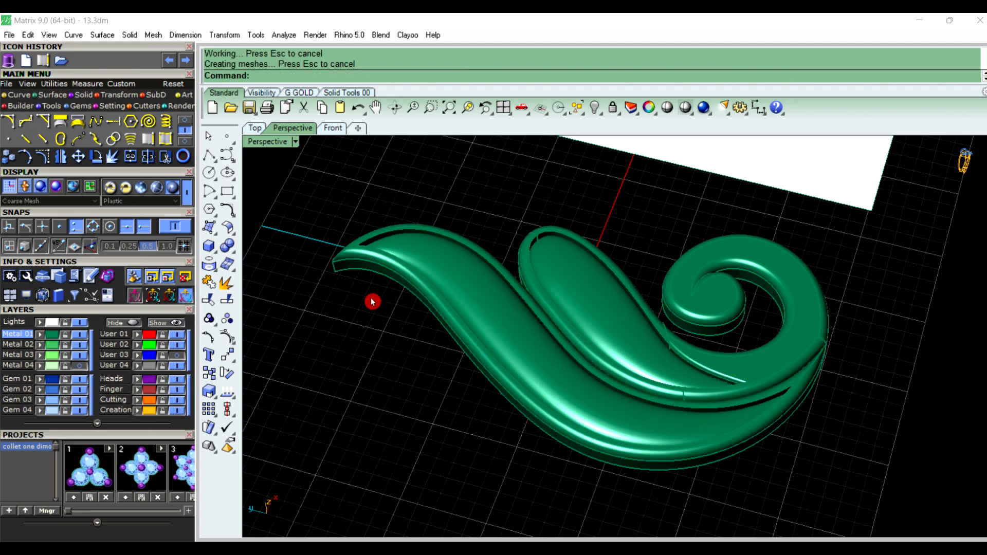
Examine the filleted leaf-and-spiral model from several angles and compare it with the reference image
scroll(373, 302, "down", 2)
right_click_drag(548, 375, 517, 317)
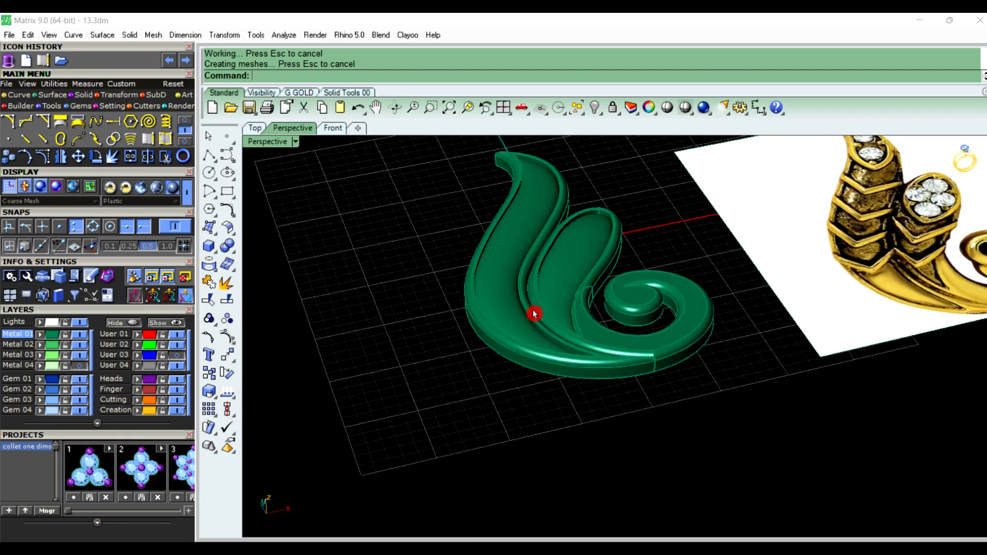
scroll(577, 295, "up", 4)
scroll(611, 390, "down", 5)
right_click_drag(555, 392, 468, 396)
scroll(479, 397, "down", 1)
scroll(728, 276, "up", 5)
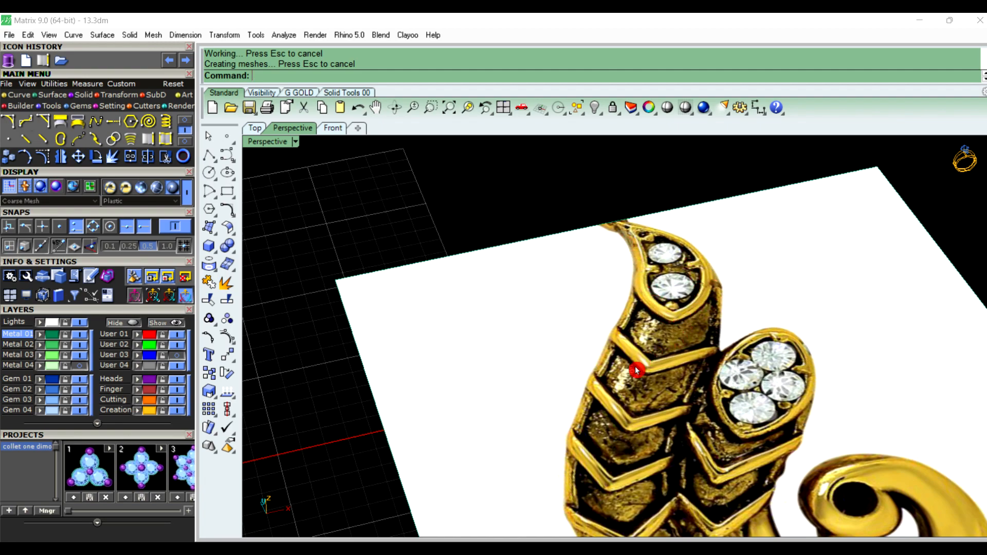
scroll(661, 327, "down", 5)
scroll(671, 350, "up", 1)
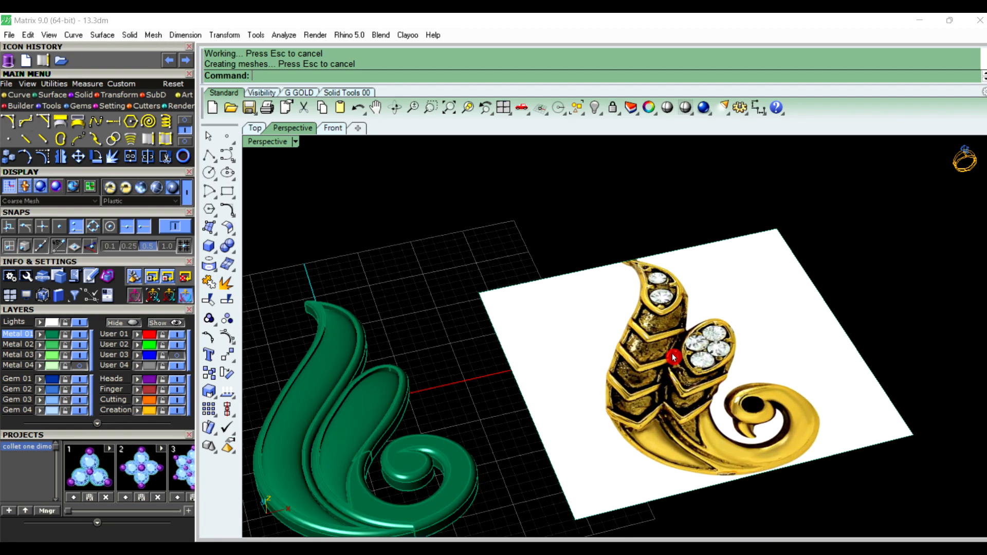
scroll(676, 359, "down", 2)
mouse_move(664, 357)
right_mouse_down()
mouse_move(668, 273)
mouse_move(661, 360)
right_mouse_up()
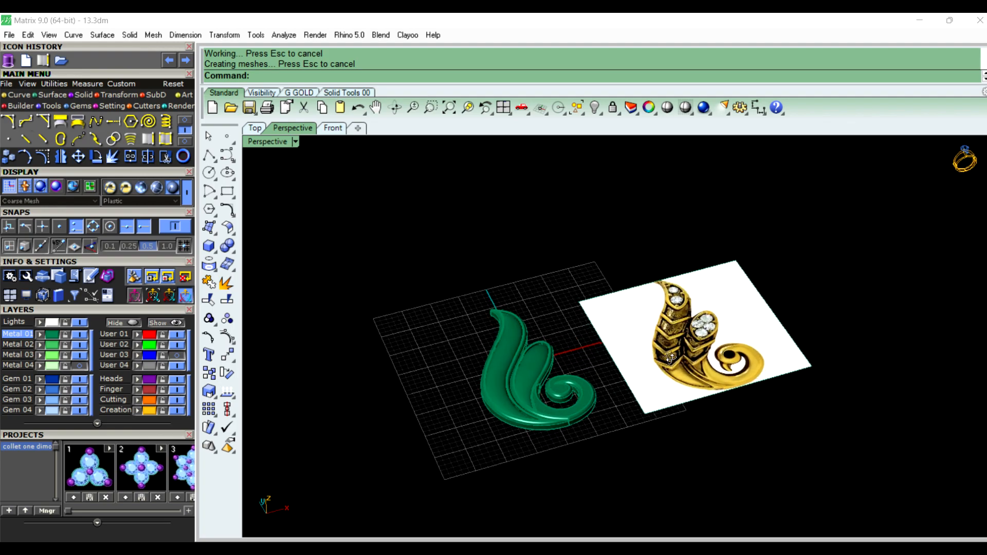
scroll(545, 387, "up", 1)
scroll(545, 387, "up", 3)
scroll(612, 370, "down", 1)
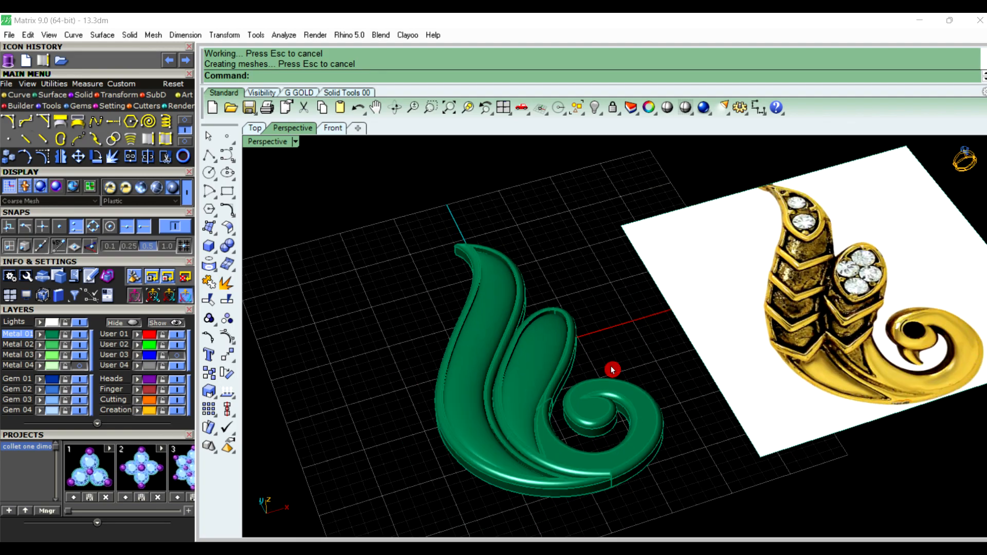
scroll(613, 374, "down", 4)
right_click_drag(503, 342, 469, 369)
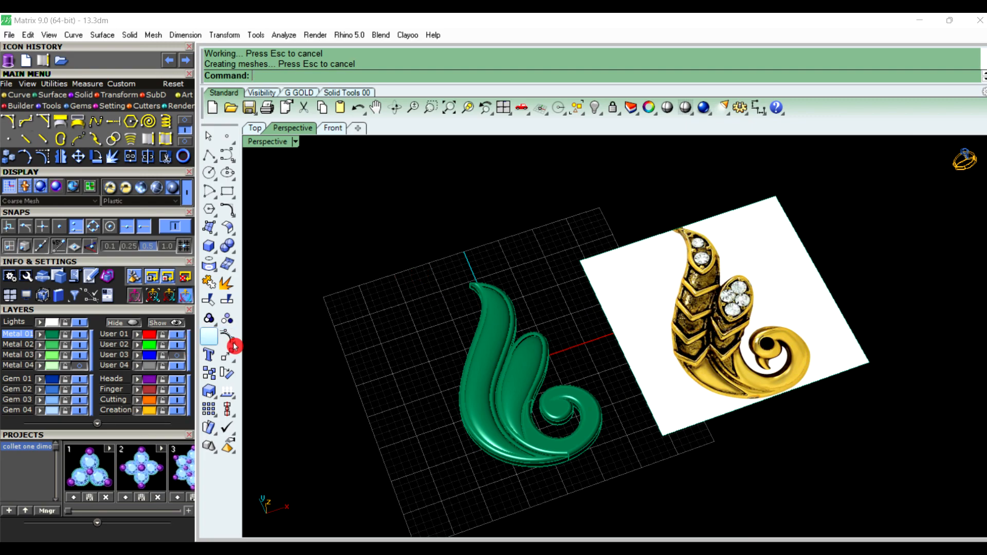
Hide all the solid bodies of the piece and turn on the Metal 04 layer with the outline curves in the top view
left_click_drag(422, 272, 635, 489)
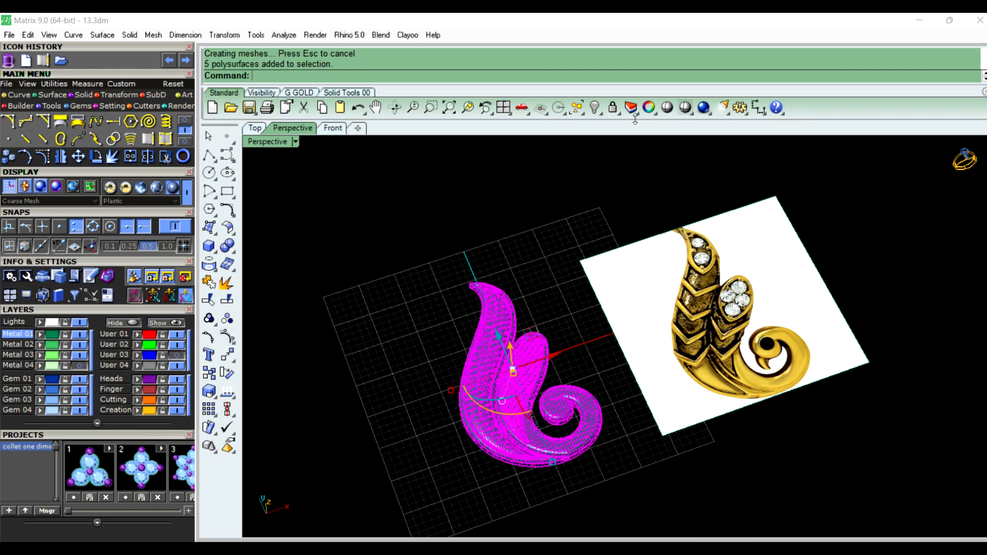
left_click(597, 109)
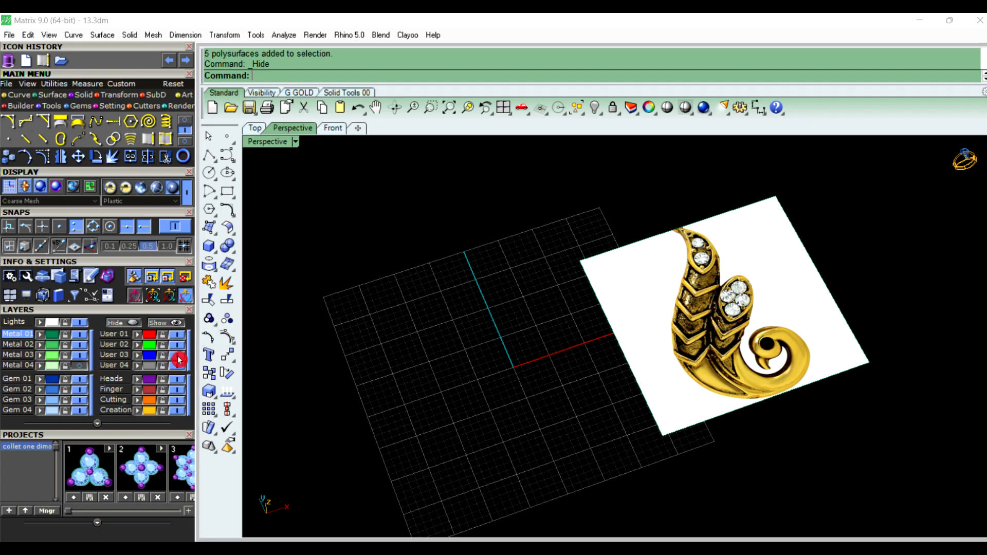
right_click_drag(551, 367, 483, 280)
left_click(257, 130)
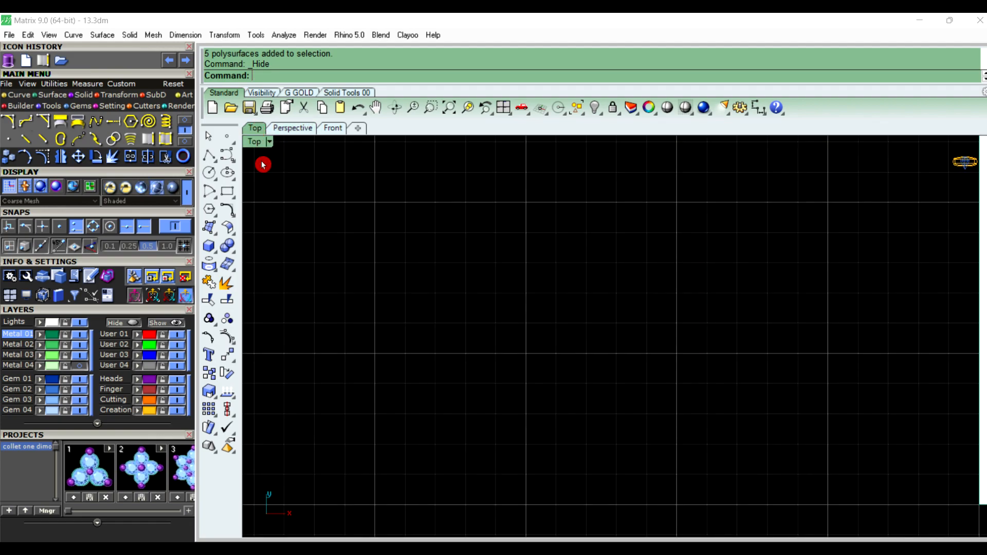
scroll(595, 316, "down", 6)
left_click(80, 366)
scroll(448, 366, "down", 4)
scroll(573, 340, "up", 5)
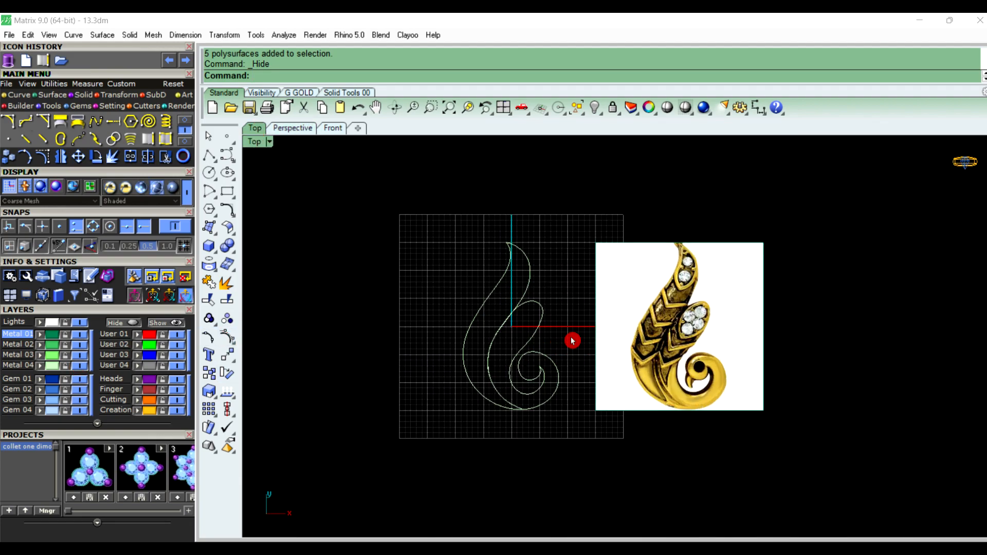
Shift the reference image along the X axis to align with the outline curves, and hide the remaining polysurface
left_click(675, 351)
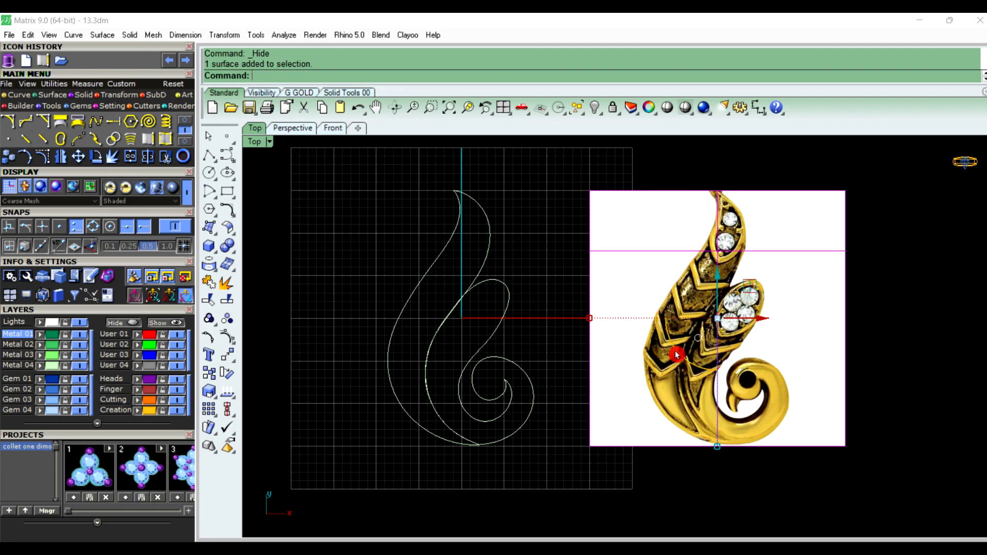
left_click(763, 323)
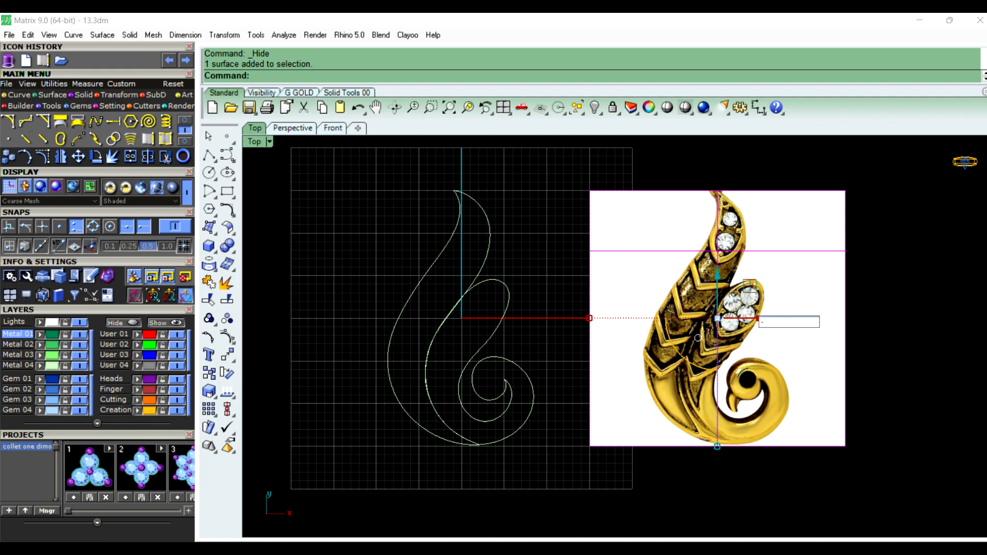
key("Return")
left_click(763, 323)
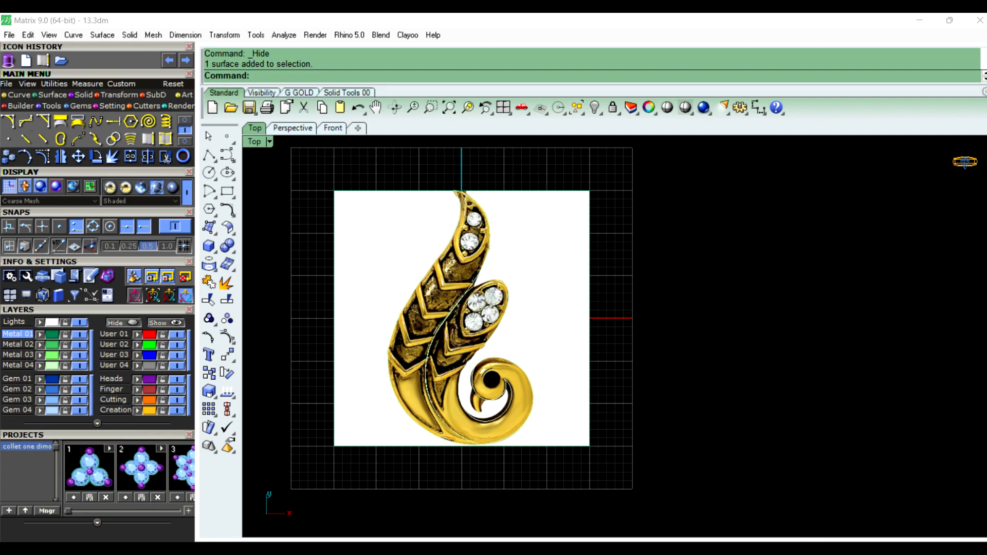
left_click(281, 129)
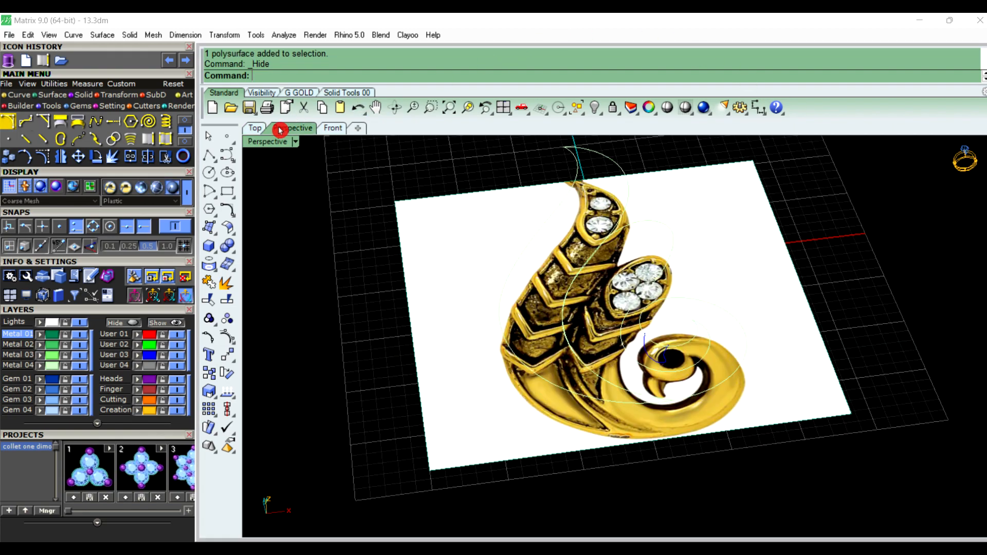
left_click(257, 128)
scroll(488, 292, "up", 5)
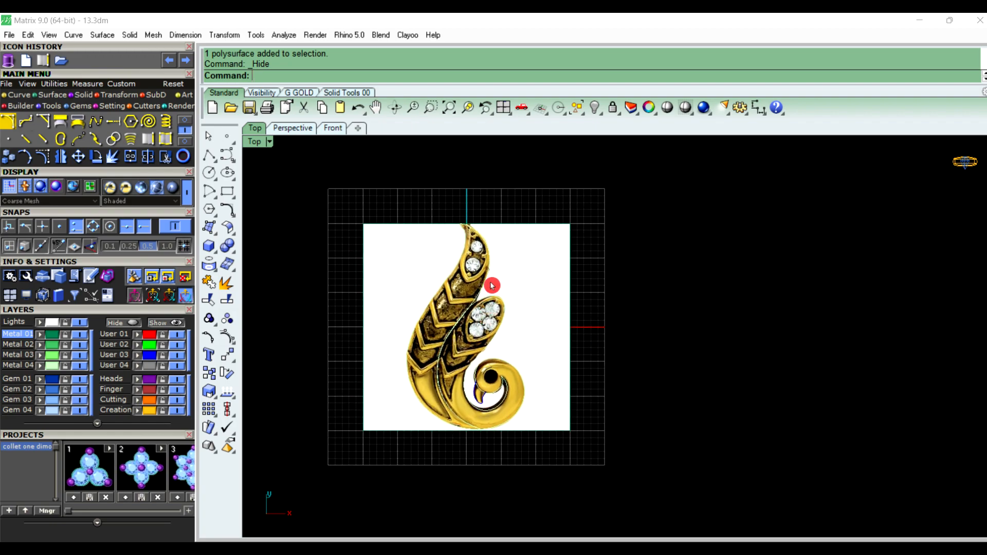
Assign the large leaf outline and the small leaf-and-spiral outline curves to the red User 01 layer
scroll(455, 229, "up", 3)
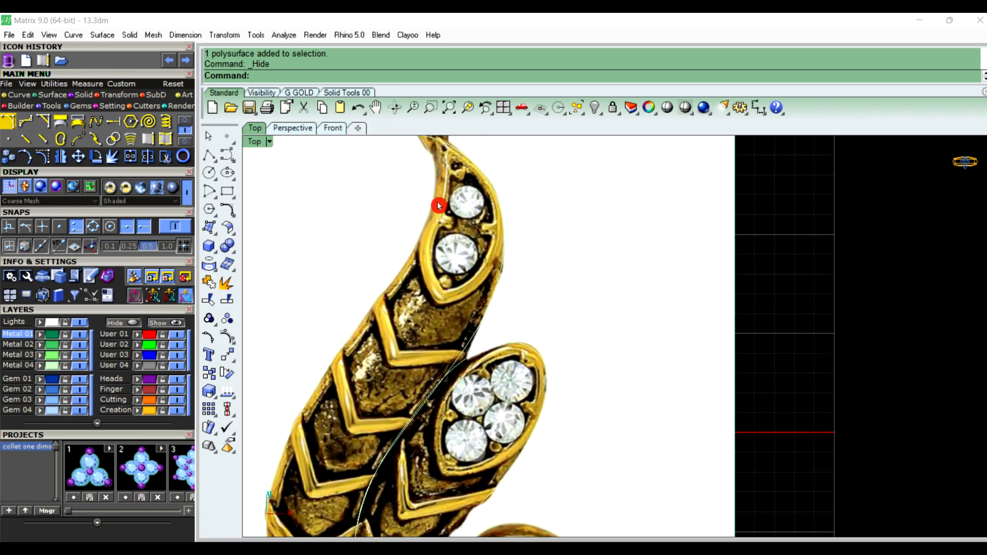
scroll(623, 278, "down", 2)
scroll(640, 308, "up", 1)
scroll(476, 158, "up", 3)
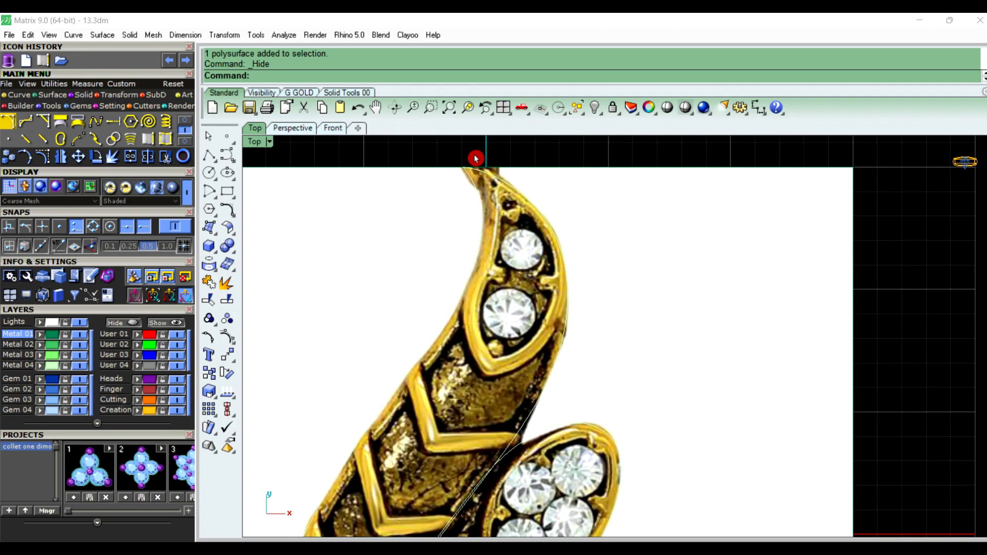
left_click(475, 184)
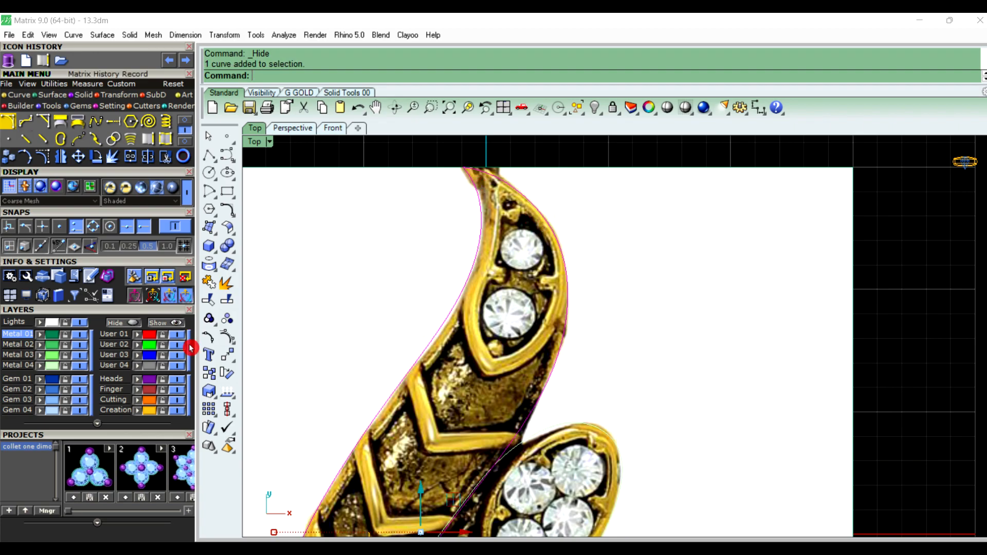
left_click(897, 317)
right_click_drag(751, 349, 739, 264)
scroll(520, 370, "up", 2)
left_click(503, 351)
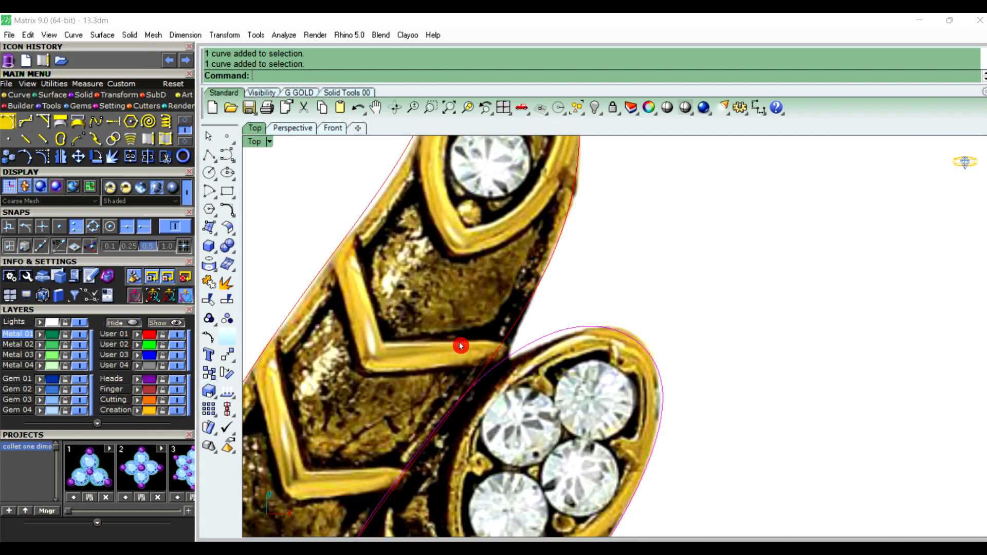
scroll(515, 342, "down", 3)
left_click(823, 321)
scroll(679, 238, "down", 3)
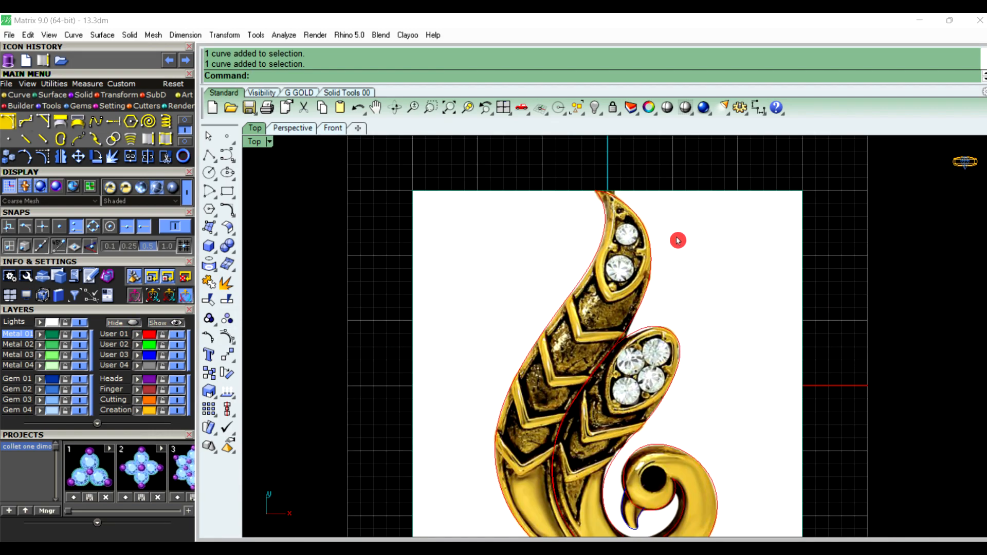
Explode the large leaf's outline curve into separate segments and view the curves in perspective
scroll(633, 245, "up", 4)
left_click(629, 245)
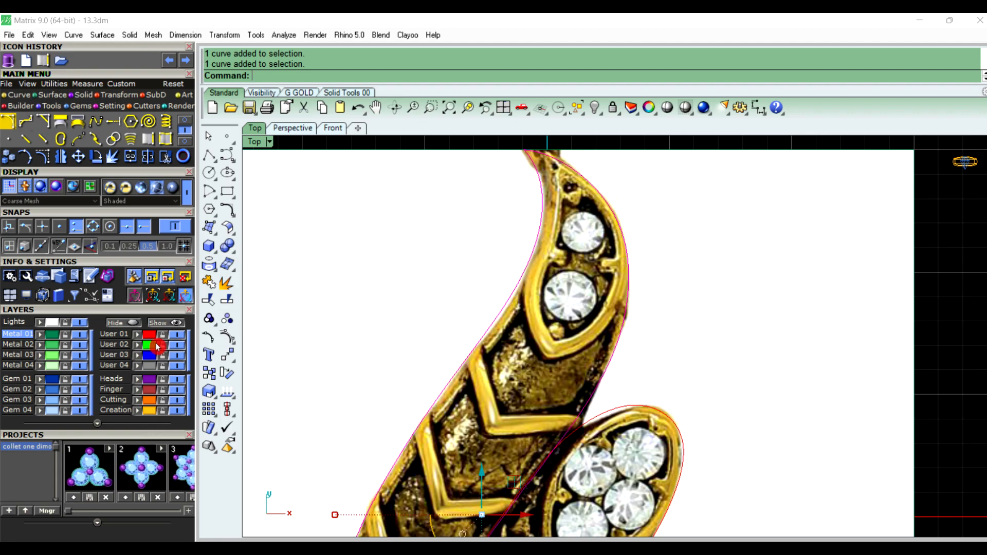
left_click(226, 283)
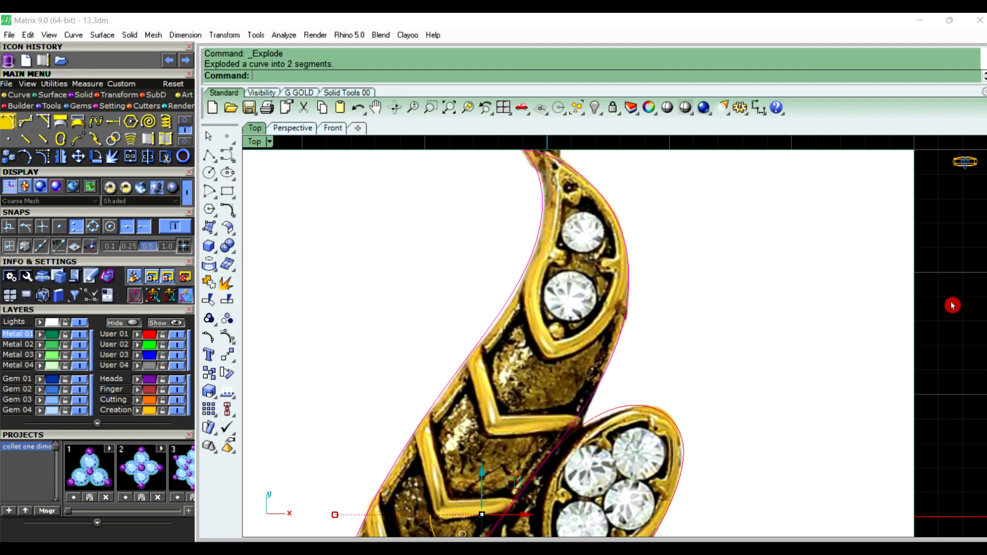
left_click(618, 212)
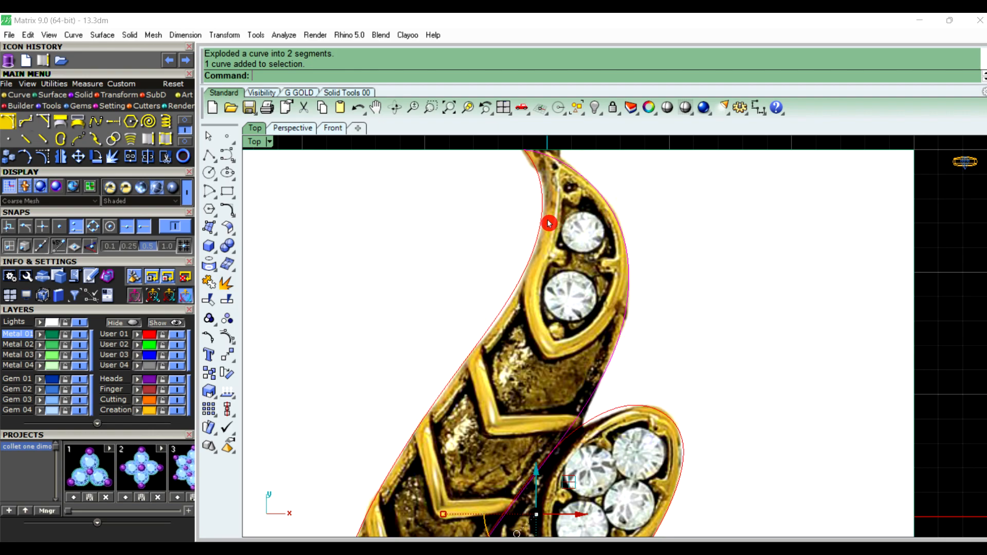
scroll(575, 223, "down", 4)
left_click(849, 229)
left_click(294, 129)
scroll(463, 232, "up", 3)
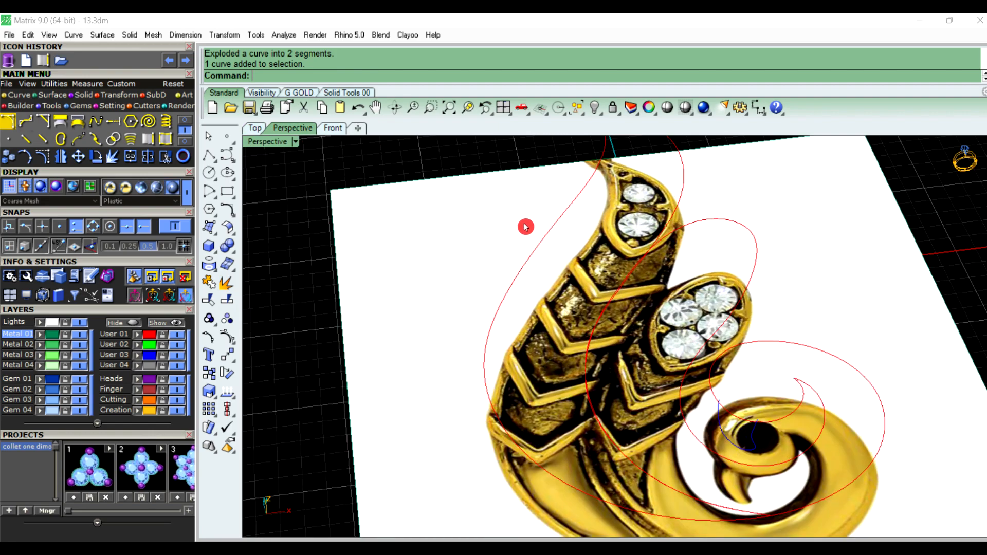
Explode the small leaf-and-spiral outline curve into separate segments and check the resulting pieces by selecting them
left_click(684, 176)
left_click(585, 193)
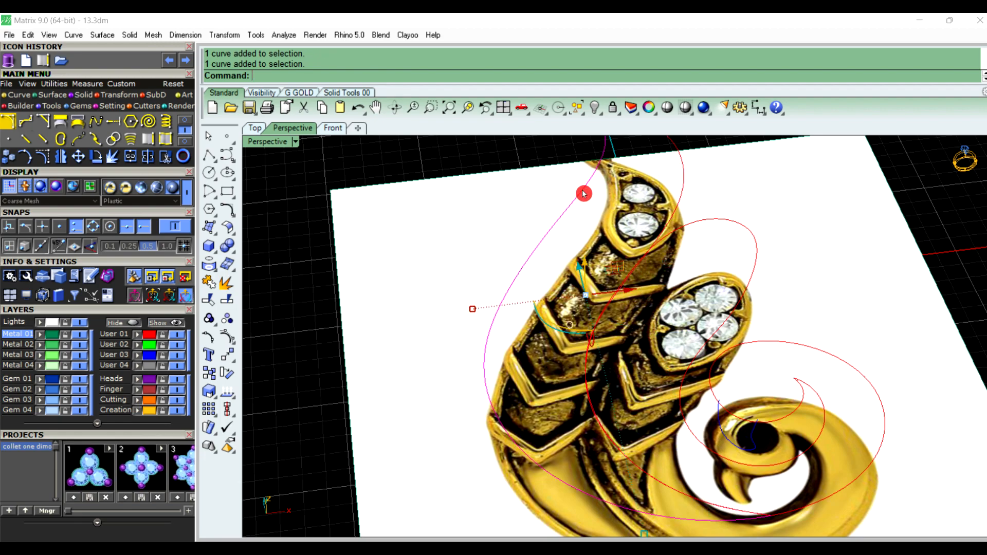
scroll(735, 257, "down", 2)
scroll(734, 262, "up", 3)
left_click(734, 262)
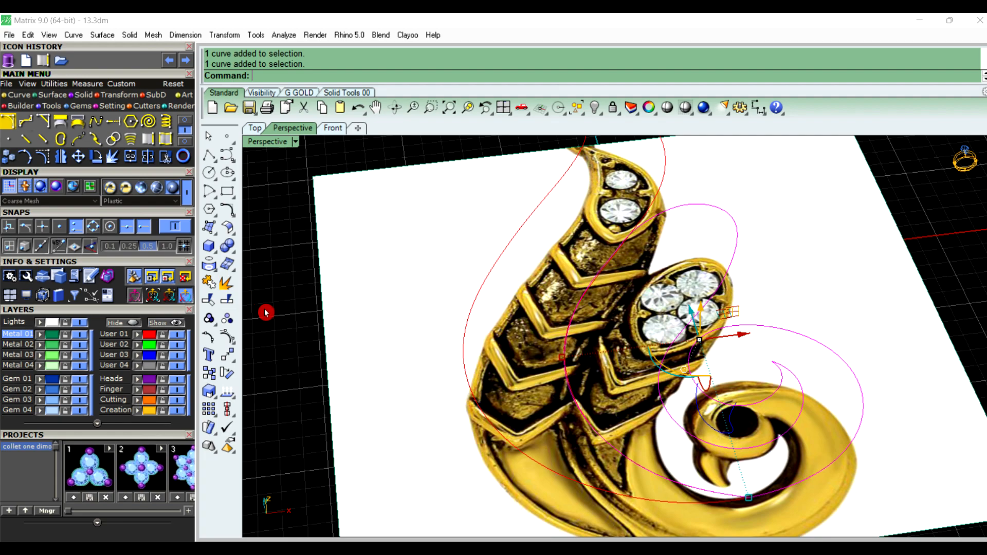
right_click_drag(841, 299, 836, 320)
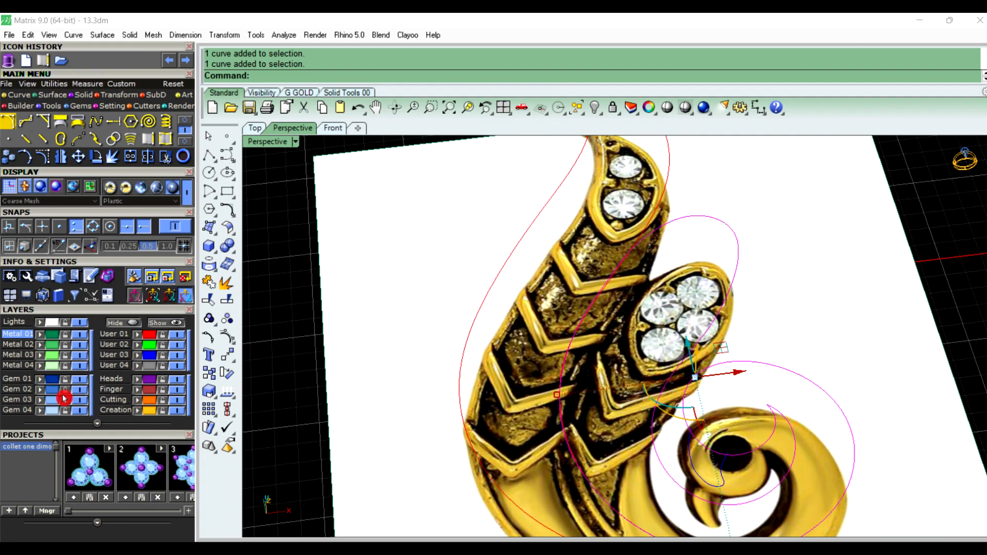
left_click(230, 287)
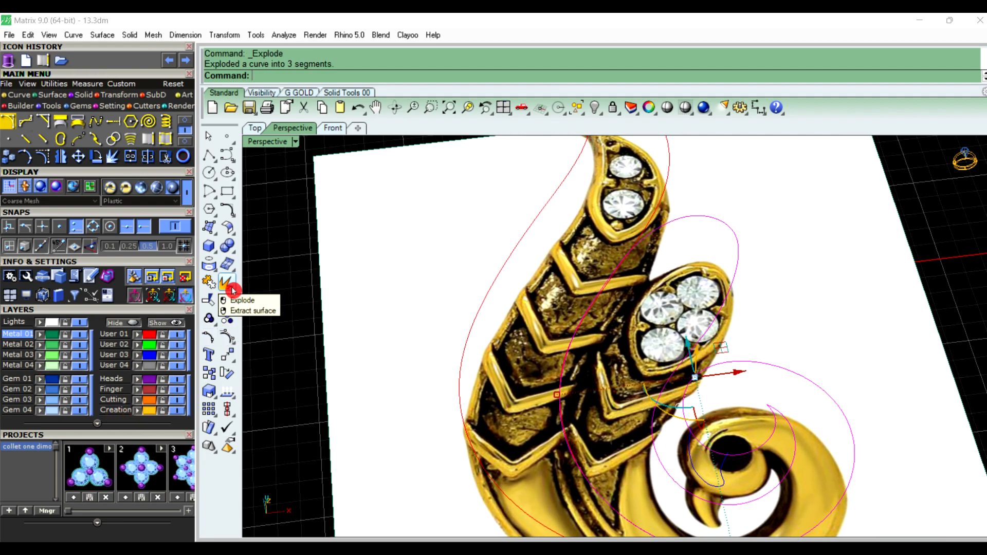
left_click(725, 300)
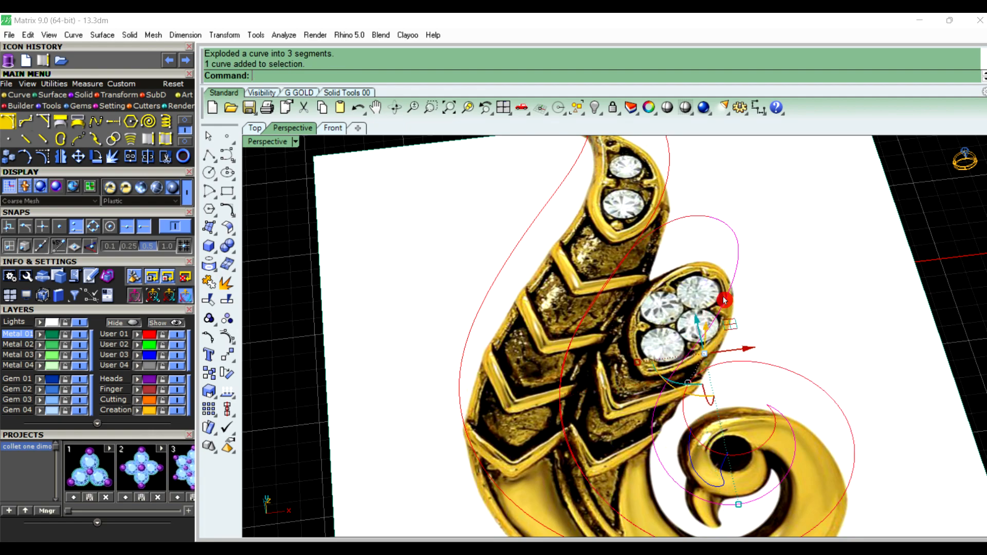
left_click(680, 224)
scroll(662, 285, "down", 3)
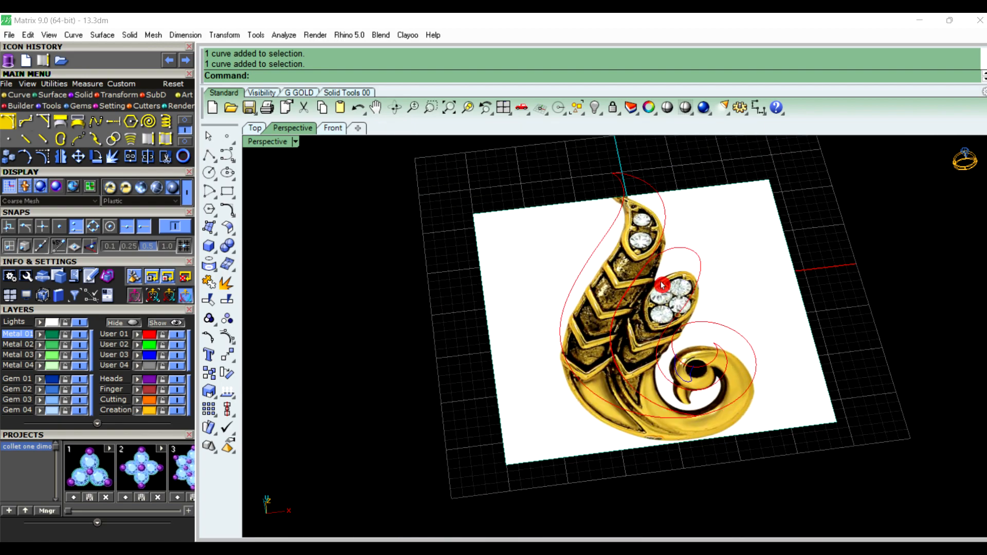
Return to the top view and make the blue User 03 layer current
left_click(255, 128)
scroll(498, 321, "down", 2)
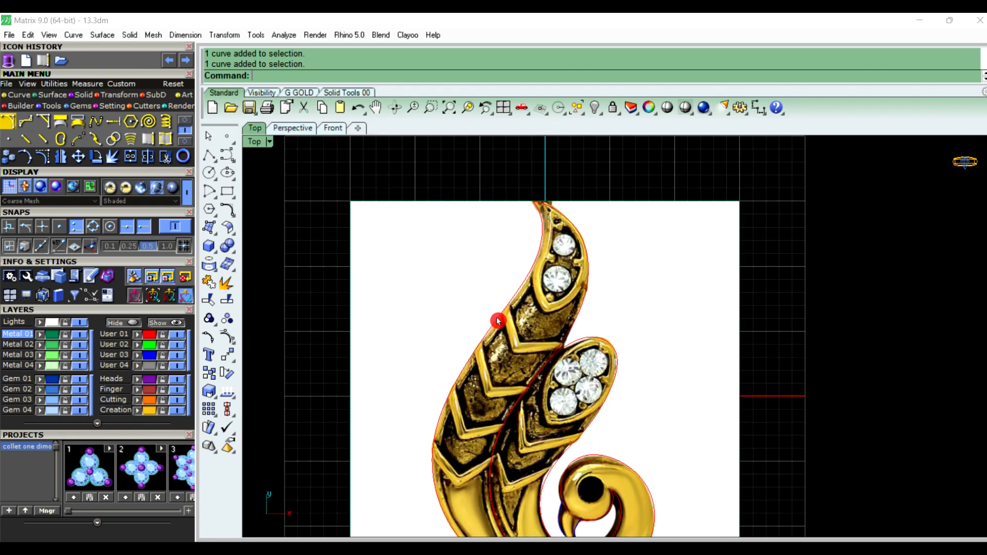
left_click(115, 355)
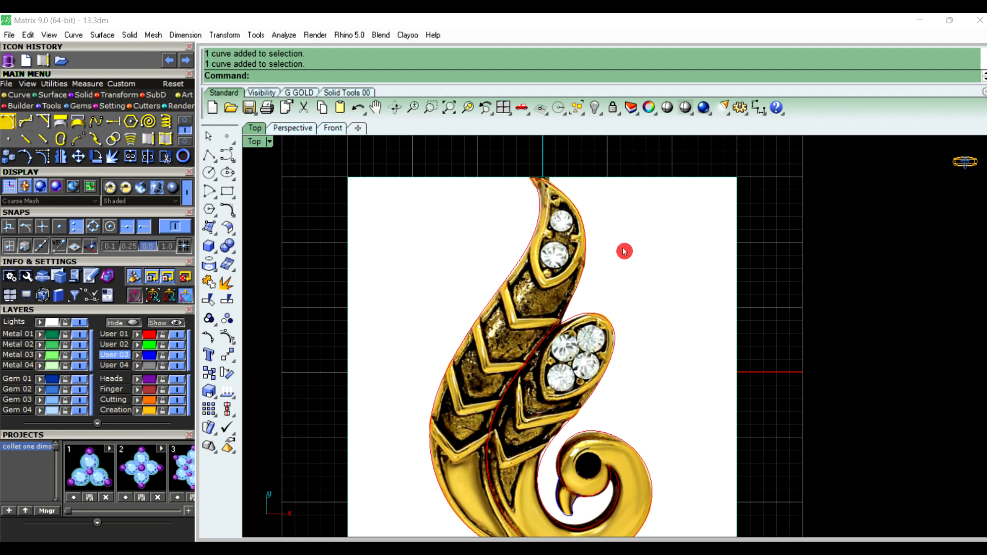
scroll(561, 216, "up", 2)
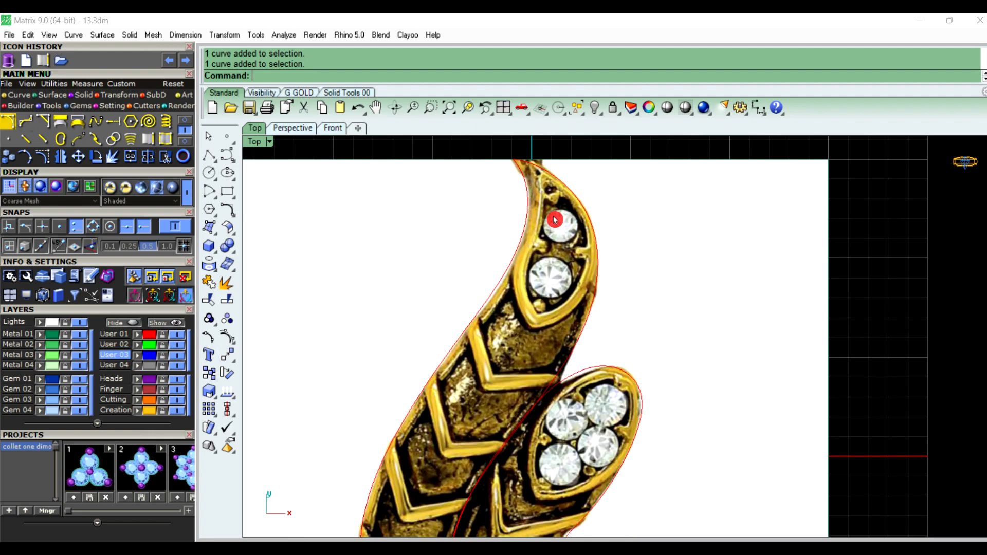
Create one tween curve between the two side outlines of the large leaf, using the Refit match method
left_click(593, 229)
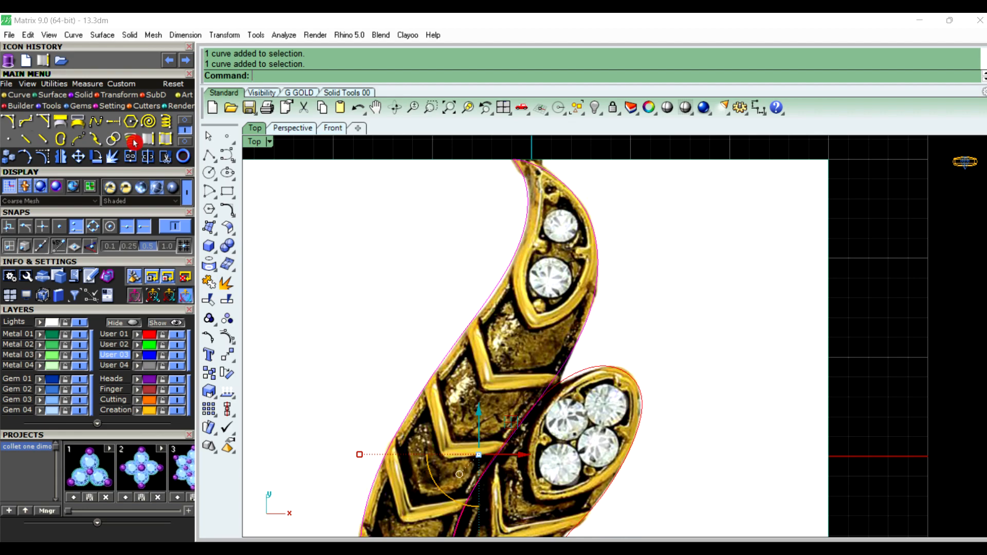
left_click(133, 140)
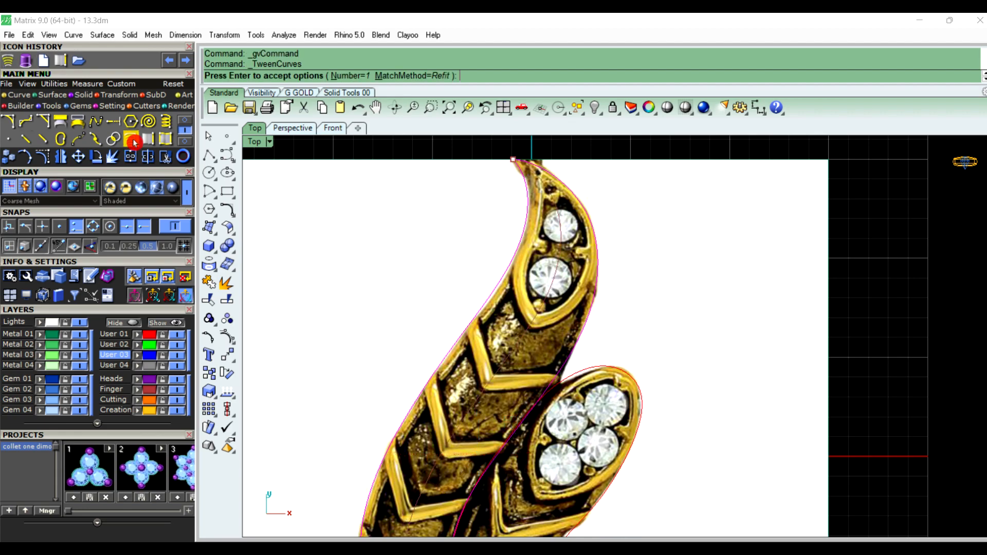
right_click(531, 320)
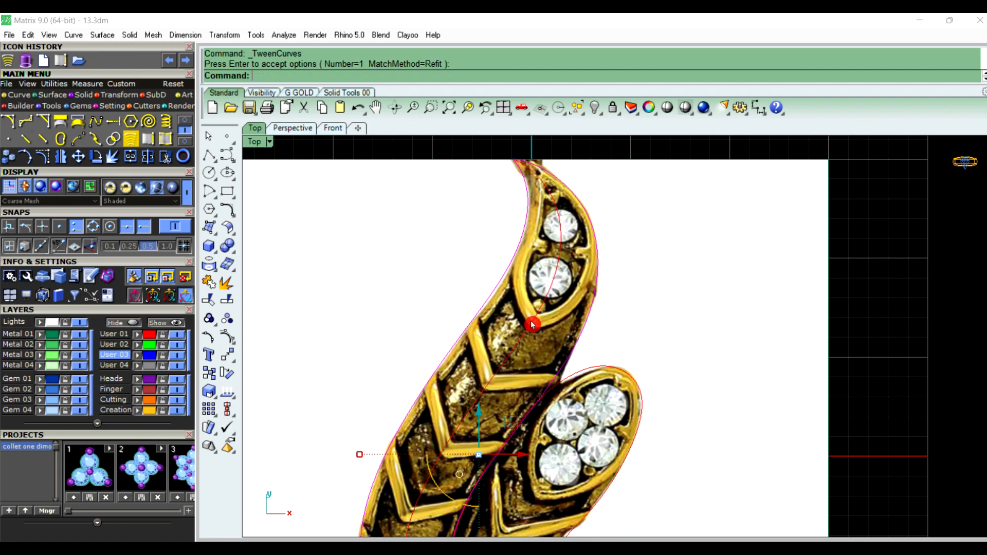
scroll(551, 286, "up", 3)
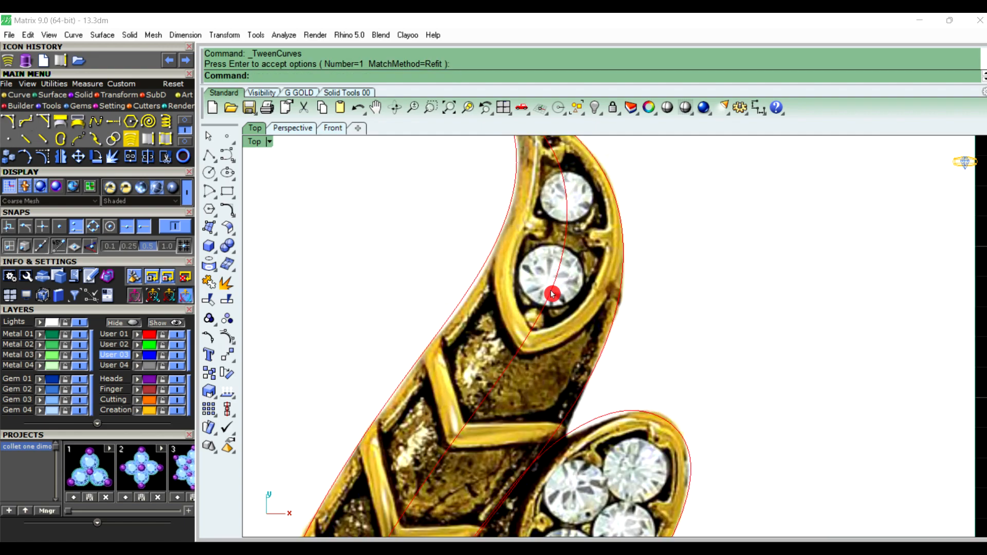
left_click(550, 303)
scroll(535, 273, "down", 2)
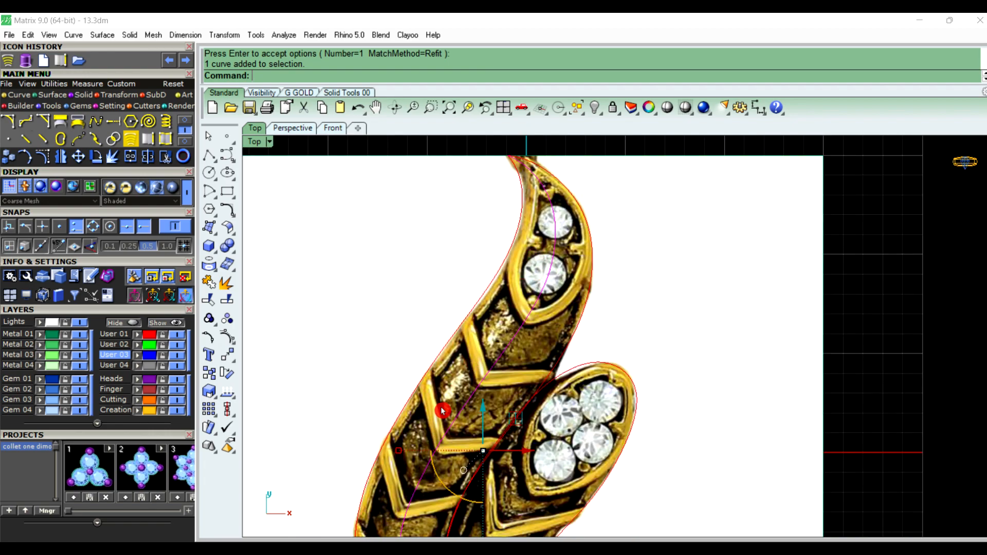
Create one tween curve between the two side outlines of the small leaf, using the Refit match method
scroll(871, 335, "down", 2)
scroll(638, 365, "up", 4)
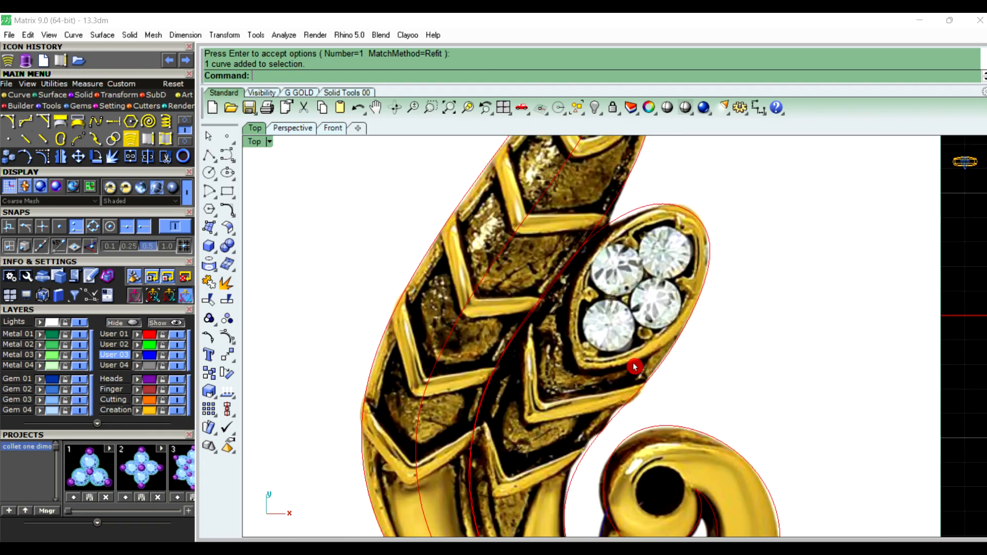
left_click(661, 370)
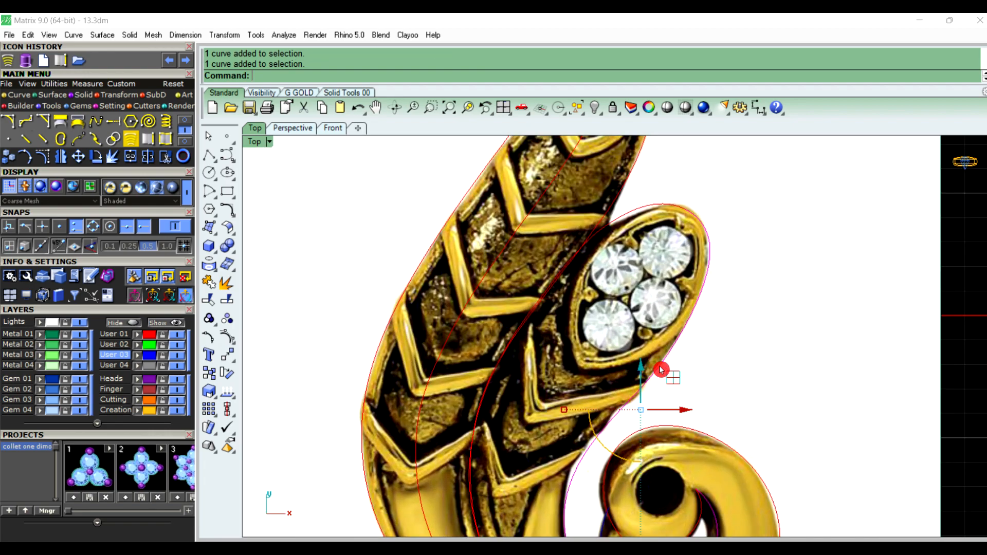
left_click(634, 215)
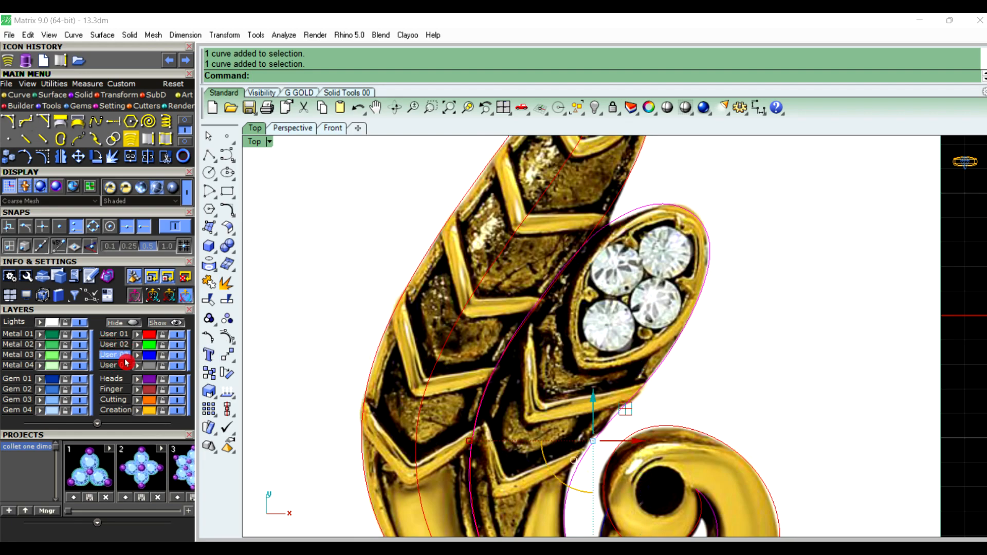
left_click(131, 140)
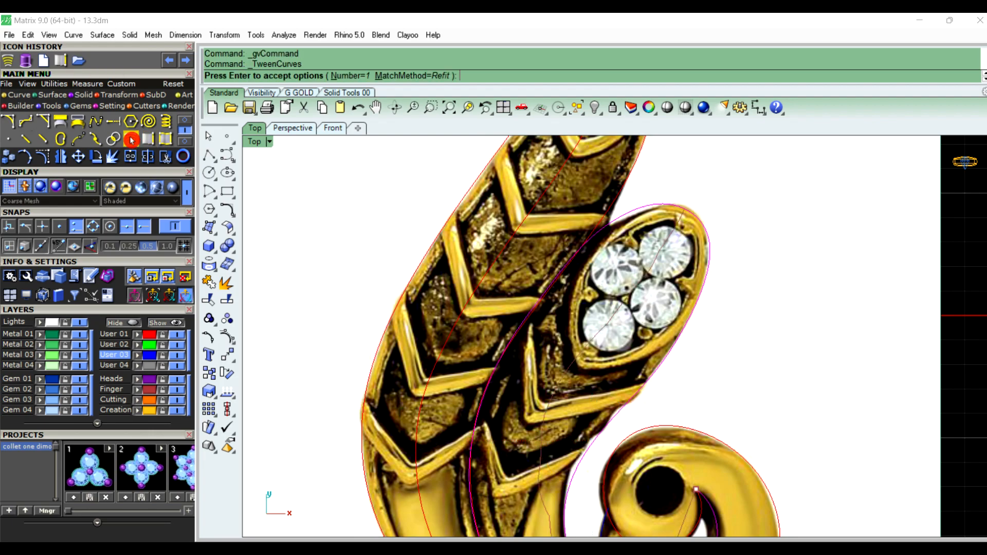
key("Return")
scroll(518, 250, "down", 6)
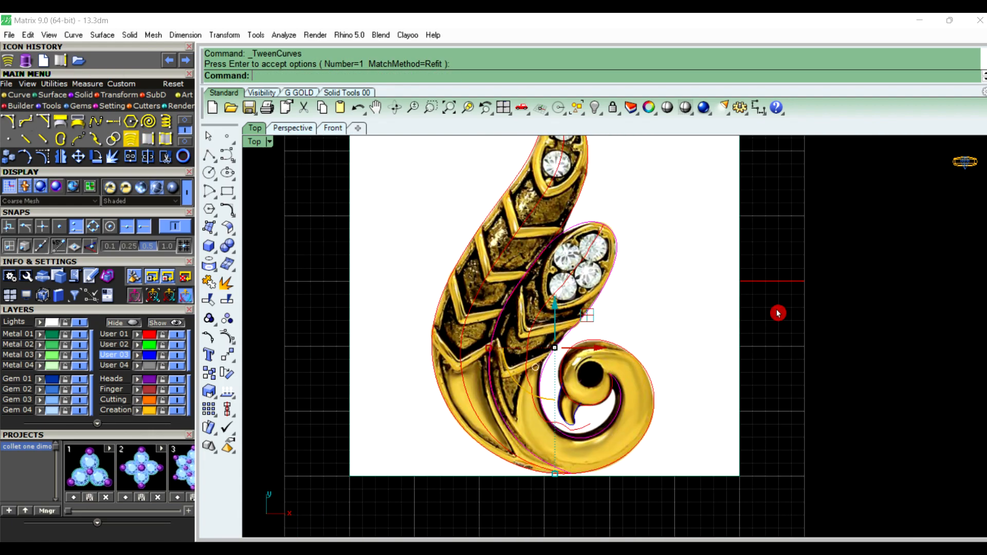
left_click(805, 311)
Rebuild the small leaf's uneven centre curve to smooth it
scroll(537, 337, "up", 4)
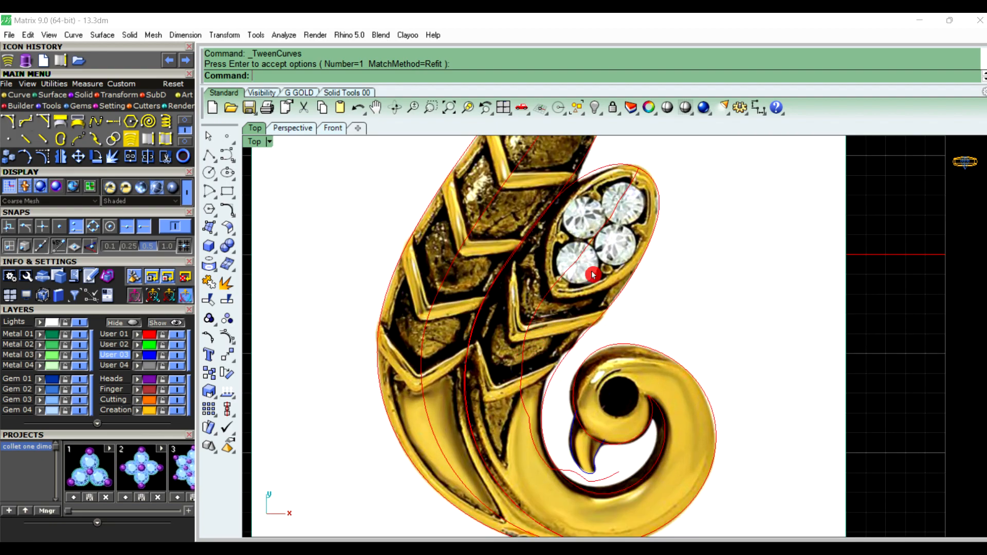
left_click(588, 254)
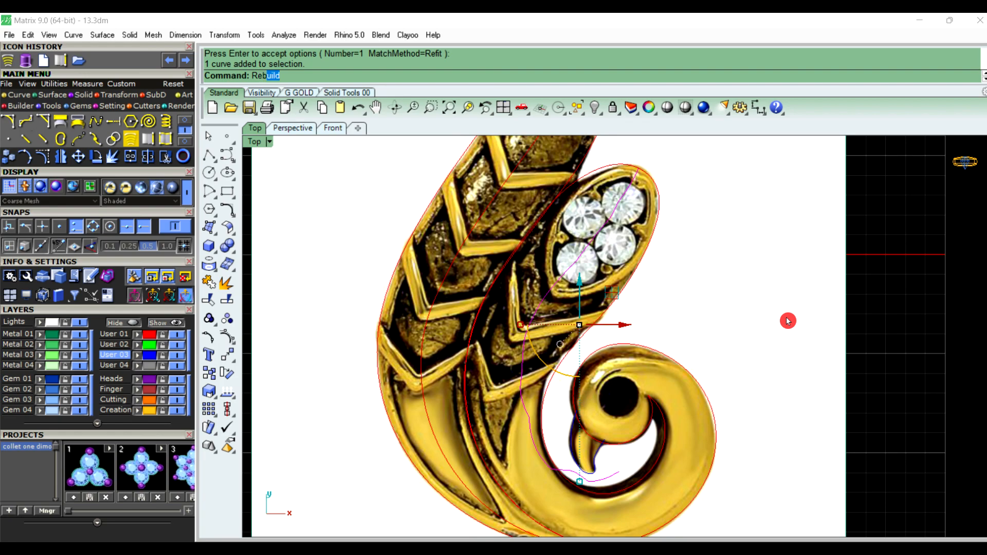
key("Return")
key("Return")
scroll(589, 208, "up", 3)
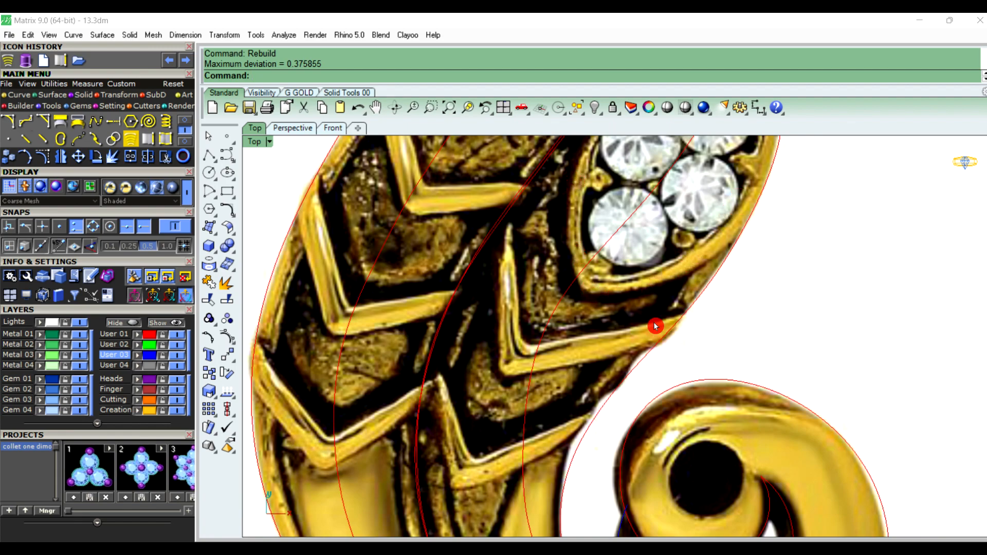
scroll(655, 326, "down", 5)
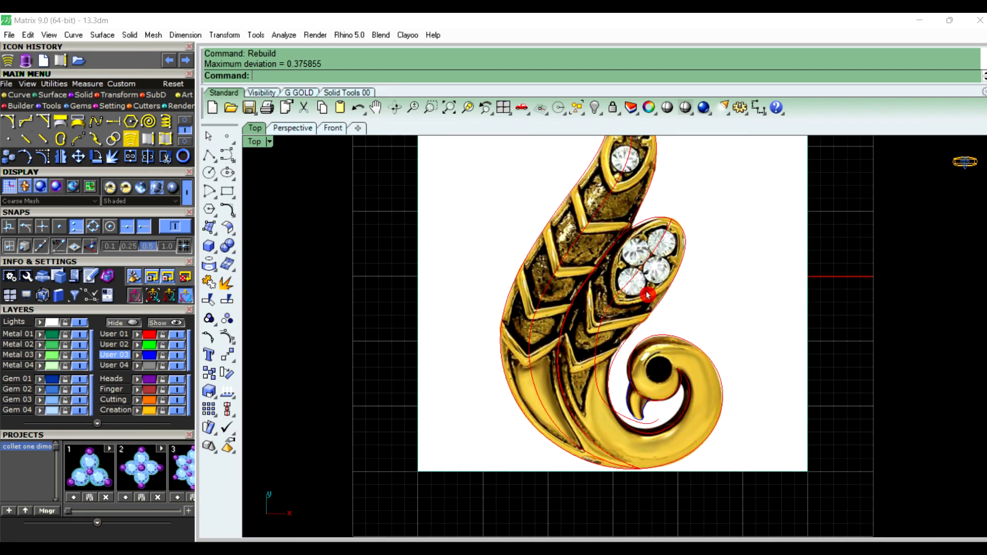
Lock the reference image surface so it cannot be selected while tracing
right_click_drag(670, 310, 617, 351)
scroll(591, 334, "down", 2)
right_click_drag(632, 234, 613, 259)
scroll(615, 255, "up", 2)
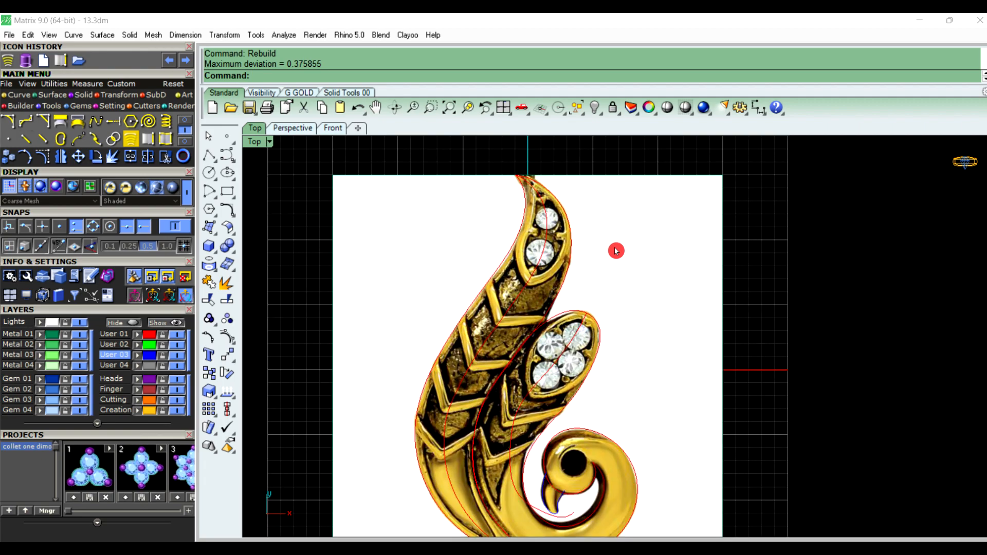
left_click(616, 251)
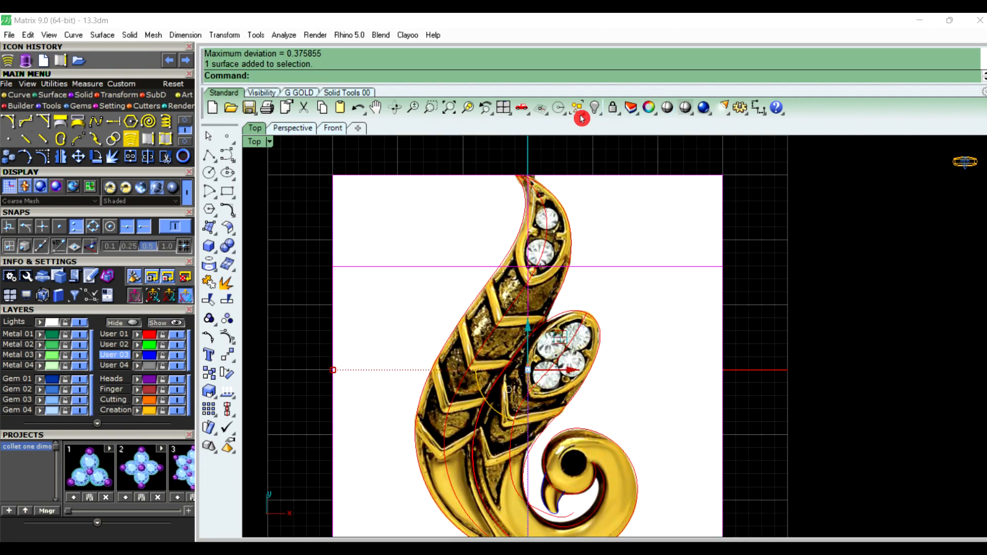
left_click(612, 108)
scroll(501, 281, "up", 2)
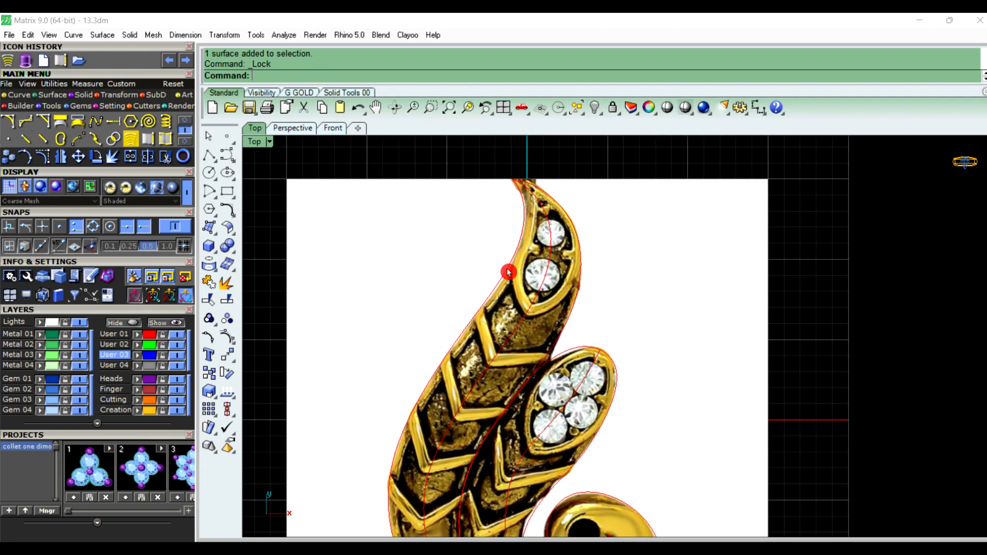
Trace the outer left edge of the large leaf's two-stone rim with an interpolated curve, from the leaf outline to the centre curve
scroll(501, 280, "up", 2)
right_click_drag(590, 276, 531, 279)
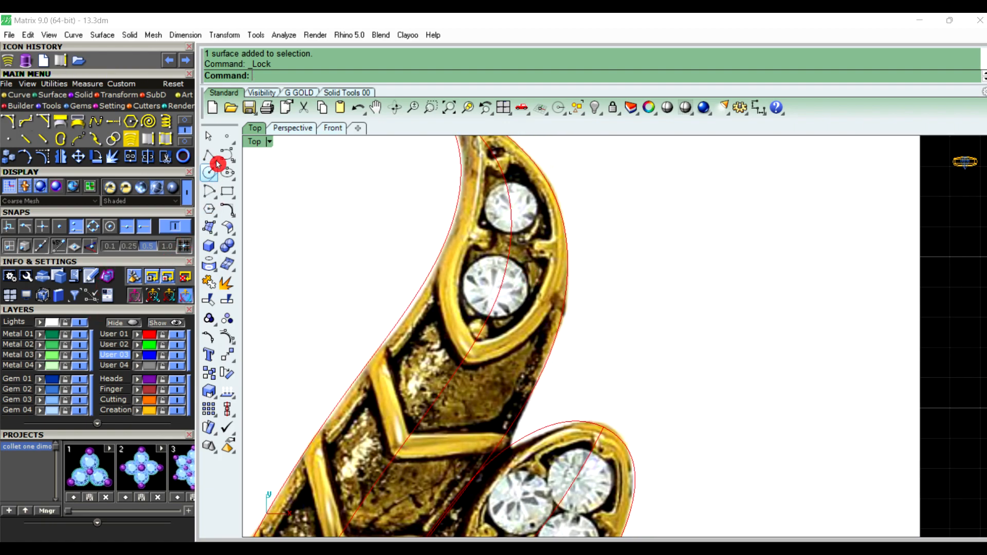
left_click(234, 162)
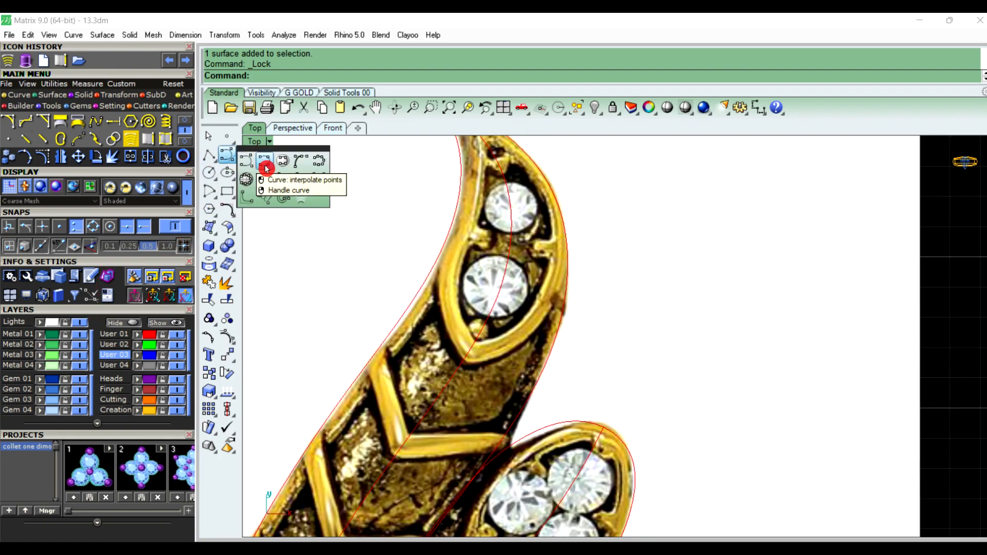
left_click(266, 168)
scroll(426, 278, "up", 5)
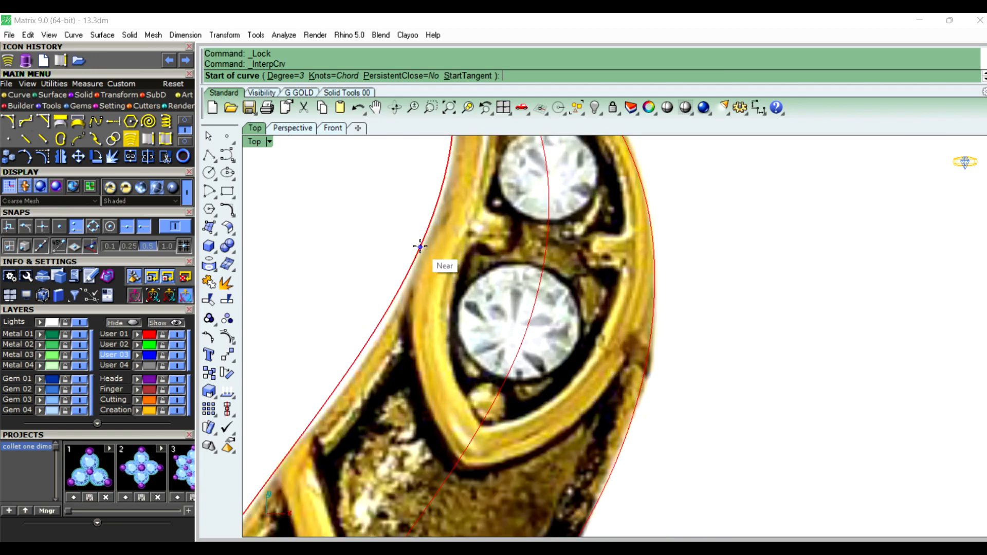
left_click(415, 259)
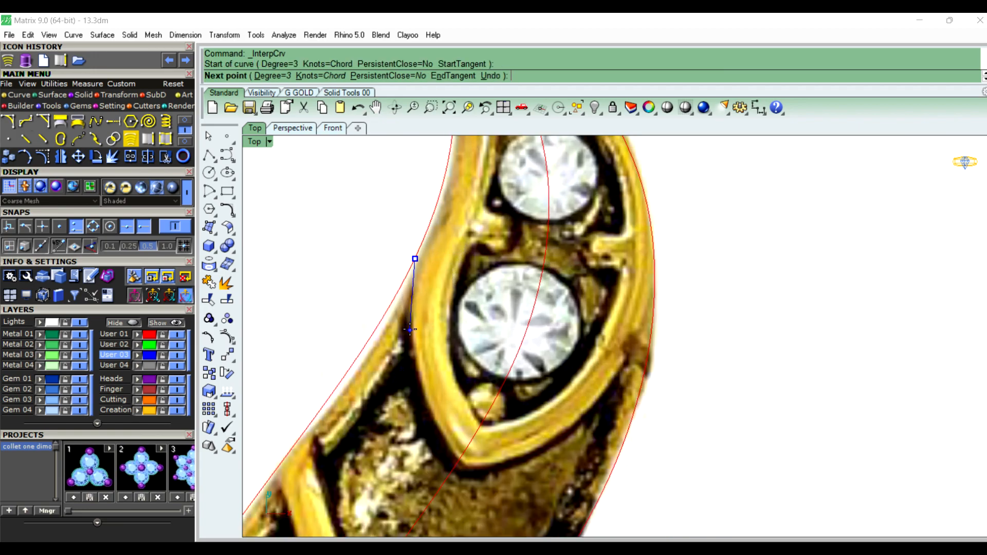
left_click(408, 325)
scroll(408, 369, "up", 5)
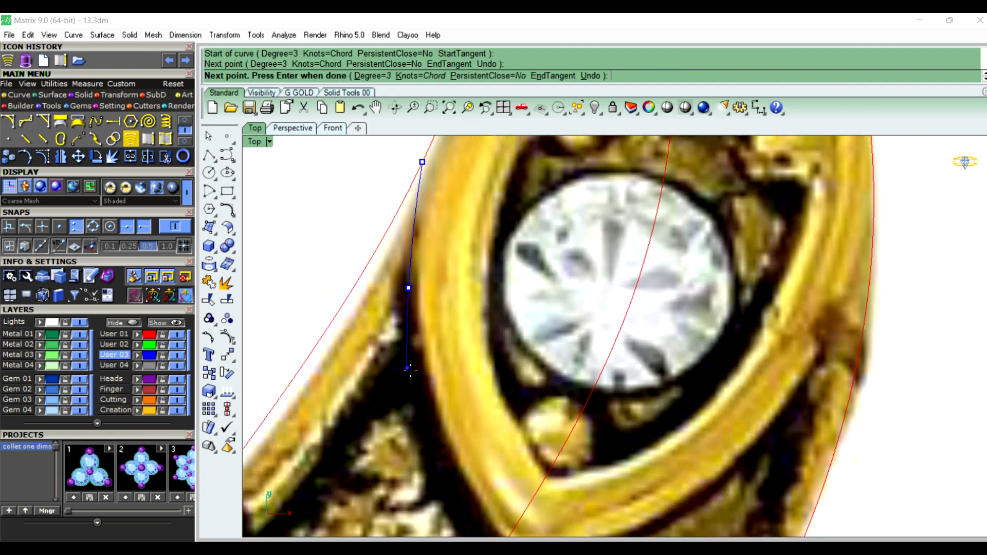
left_click(424, 380)
right_click_drag(447, 424, 414, 331)
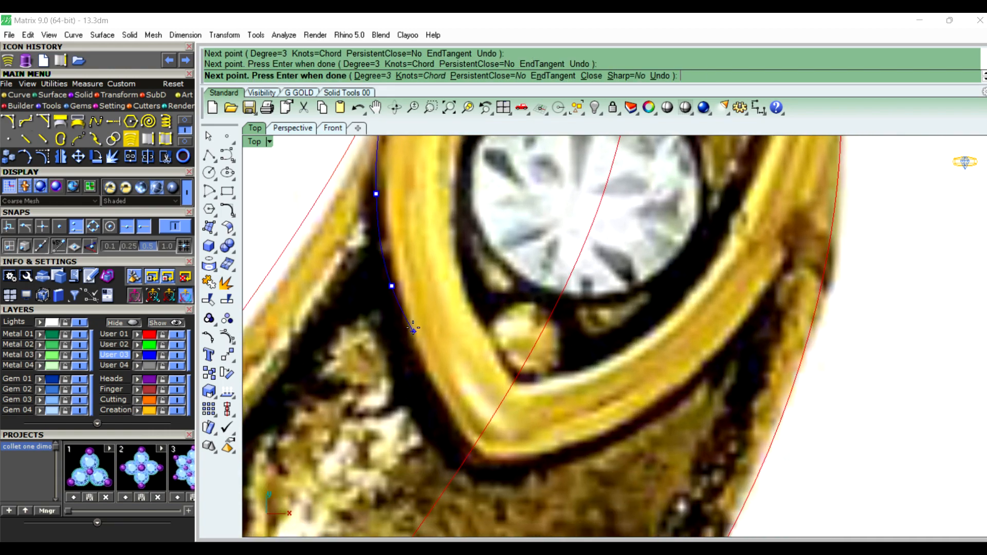
left_click(435, 400)
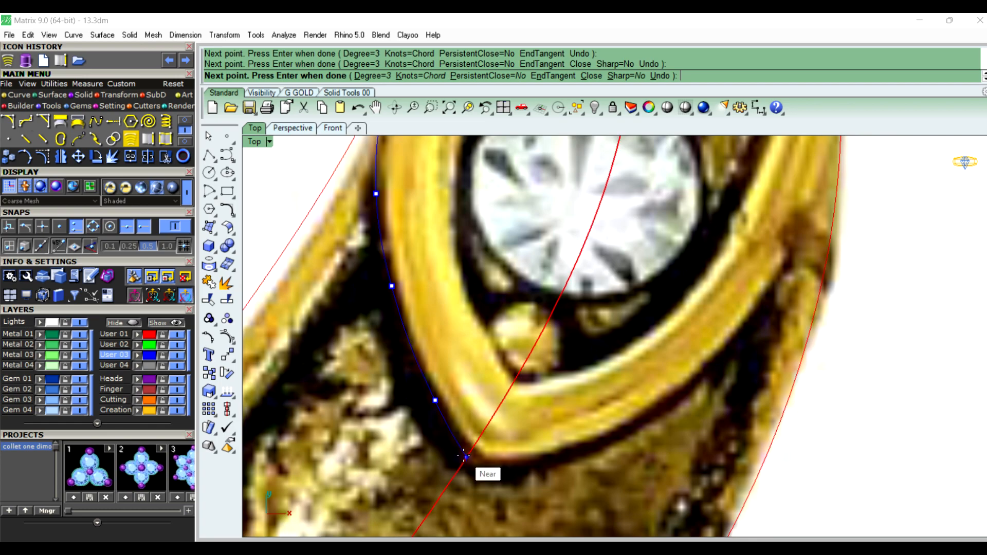
right_click(483, 483)
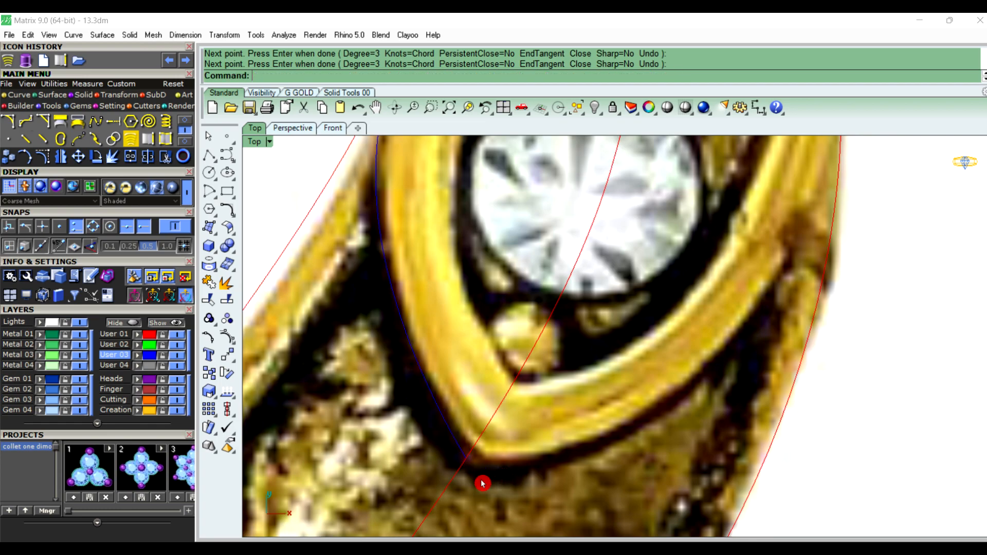
Trace the lower right edge of the large leaf's two-stone rim with an interpolated curve, from the centre curve to the right leaf outline
right_click(482, 481)
left_click(471, 460)
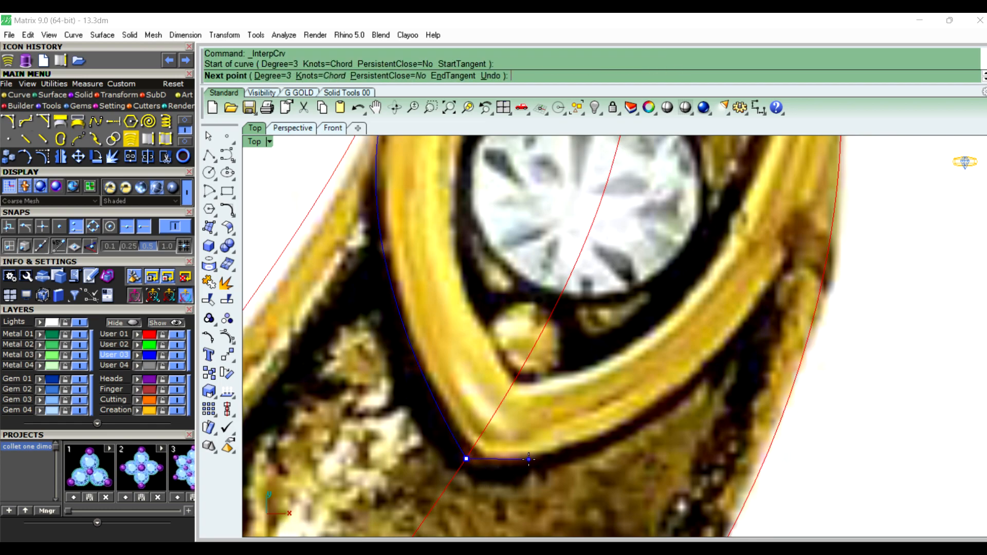
left_click(528, 459)
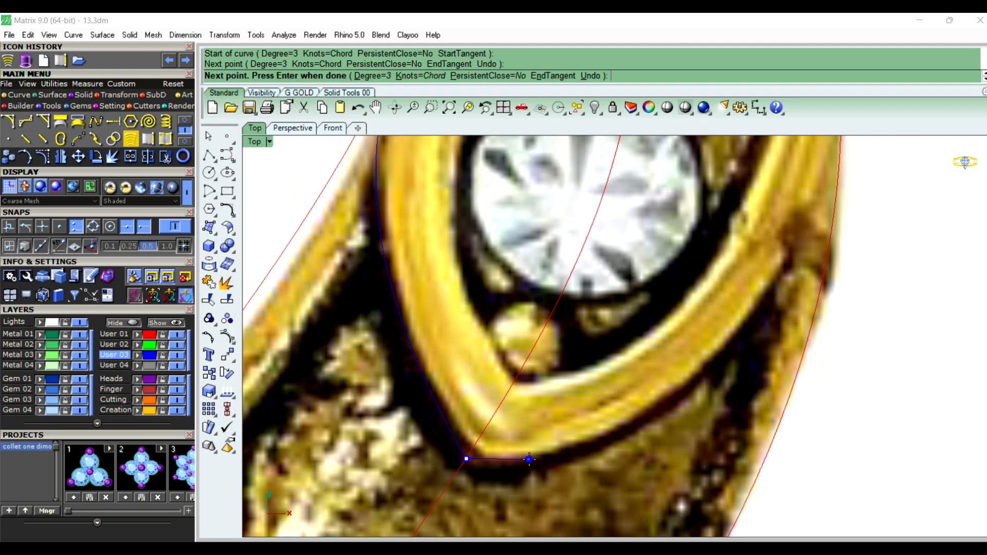
left_click(599, 435)
left_click(703, 371)
scroll(713, 366, "down", 3)
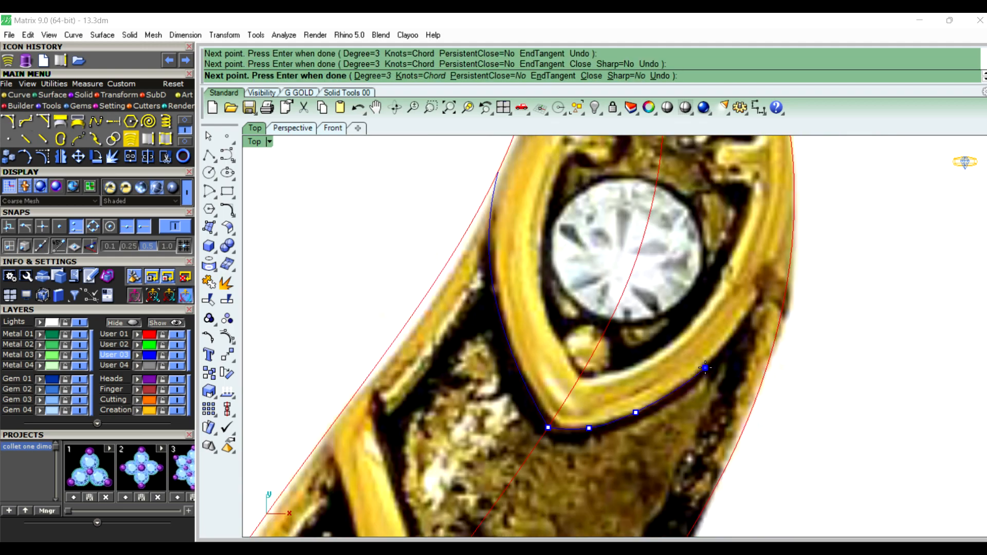
left_click(751, 318)
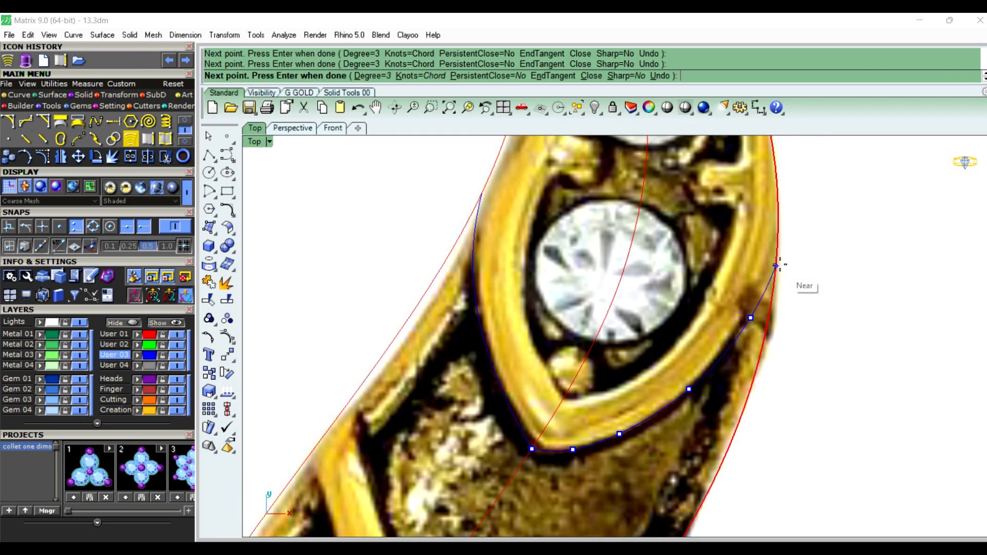
right_click(792, 233)
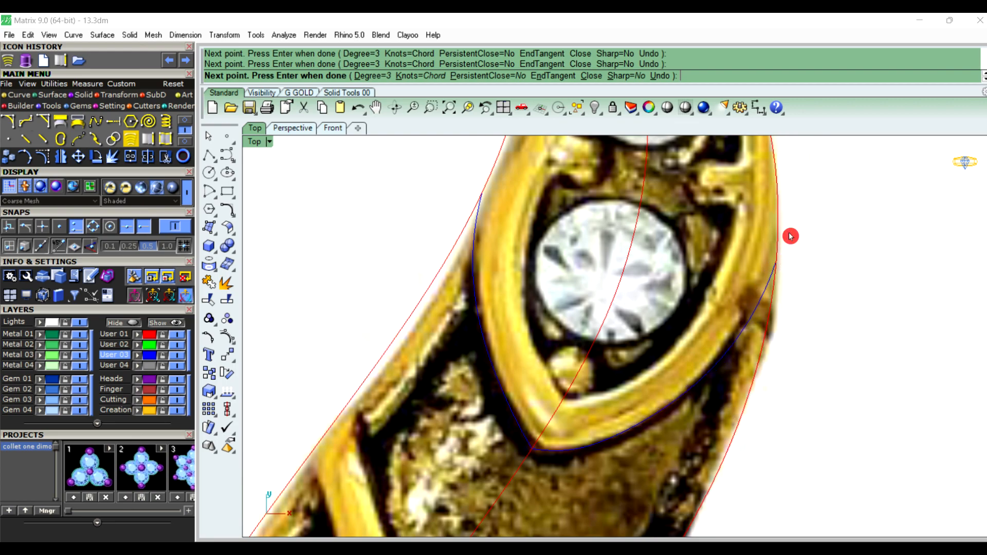
Trace the left arm of the large leaf's uppermost chevron with a two-point interpolated curve, from the left outline to the centre curve
scroll(548, 324, "down", 11)
scroll(604, 417, "up", 1)
right_click_drag(604, 417, 606, 337)
scroll(524, 398, "down", 3)
scroll(487, 296, "up", 6)
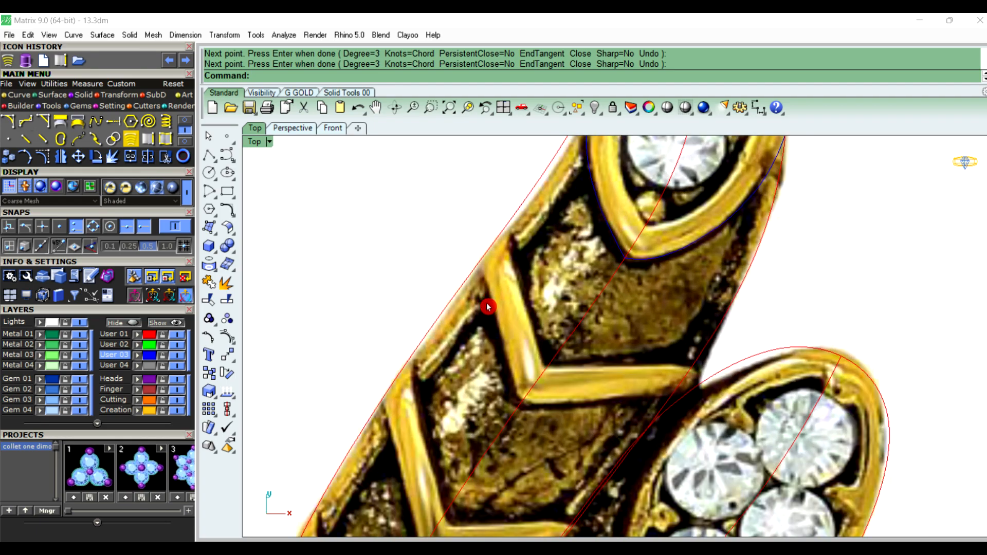
right_click(487, 301)
scroll(484, 267, "up", 3)
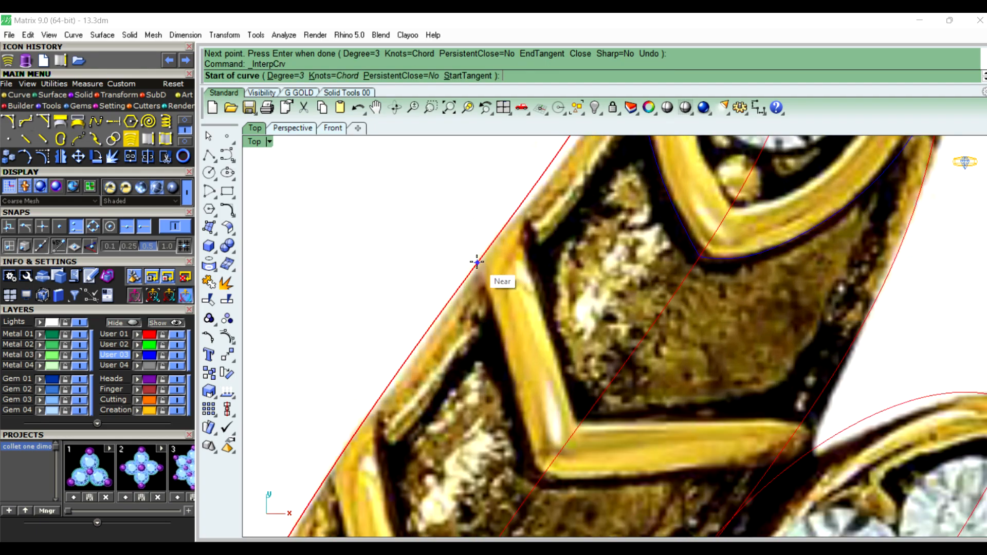
left_click(478, 263)
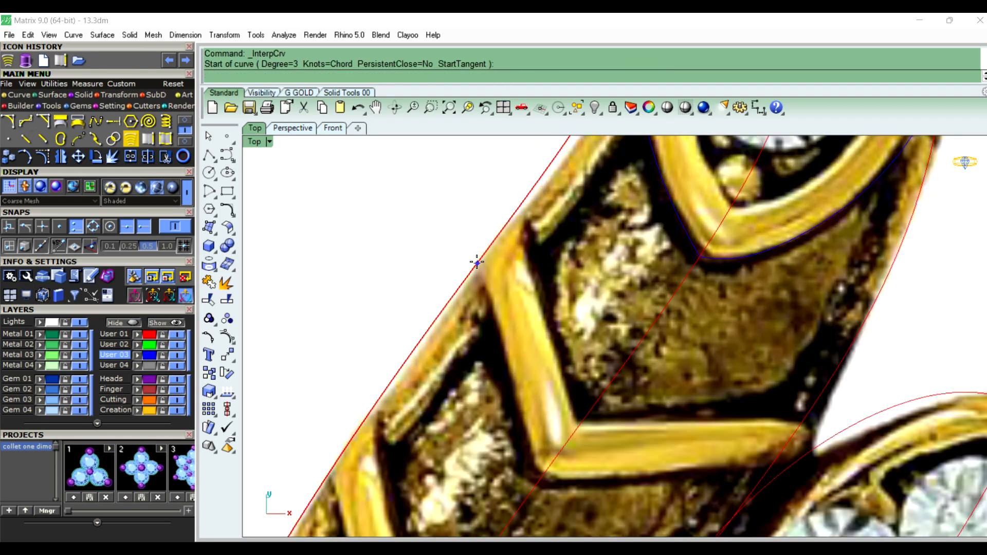
left_click(541, 477)
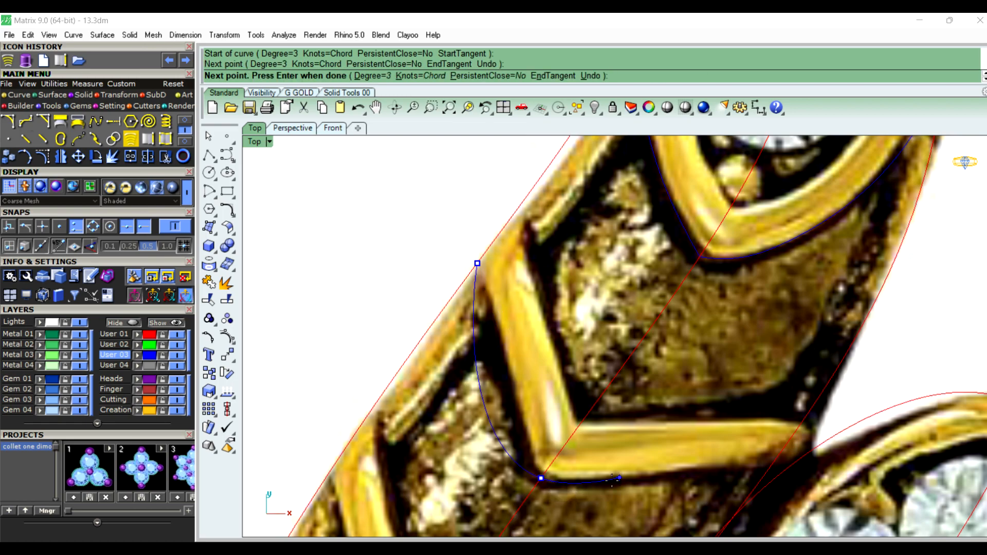
scroll(563, 419, "down", 3)
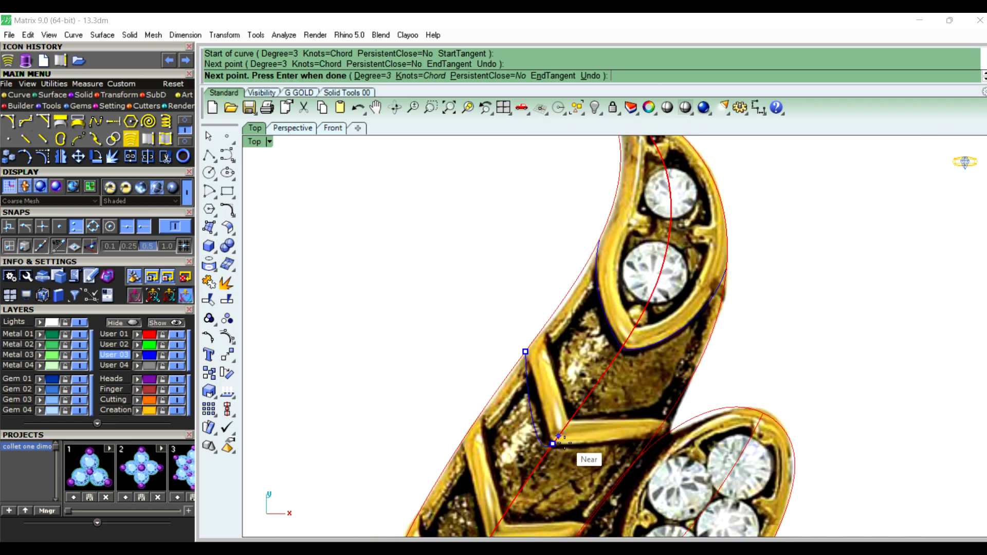
right_click(572, 446)
Trace the right arm of the same chevron with a two-point interpolated curve, from the centre curve to where the small leaf's outline meets it
scroll(572, 447, "up", 2)
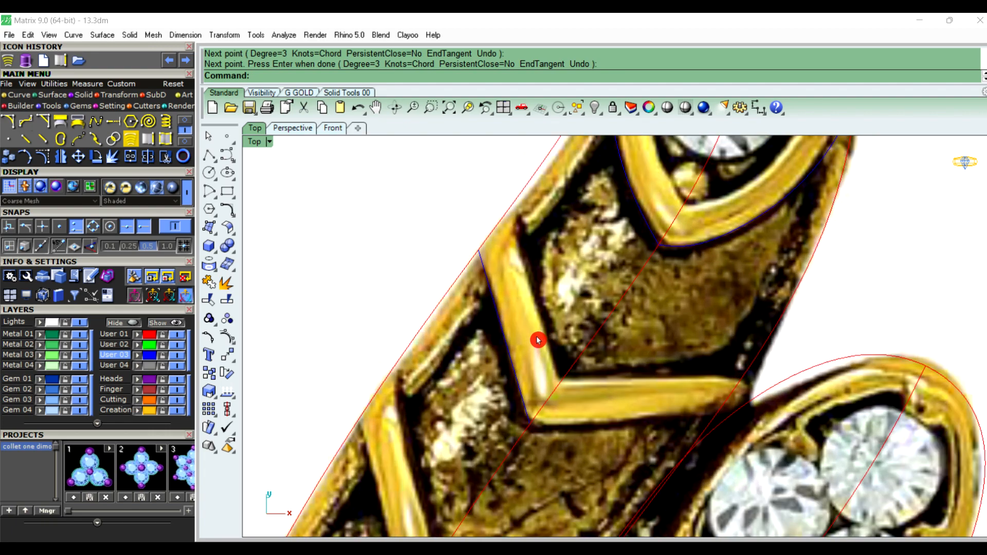
right_click(551, 432)
left_click(557, 449)
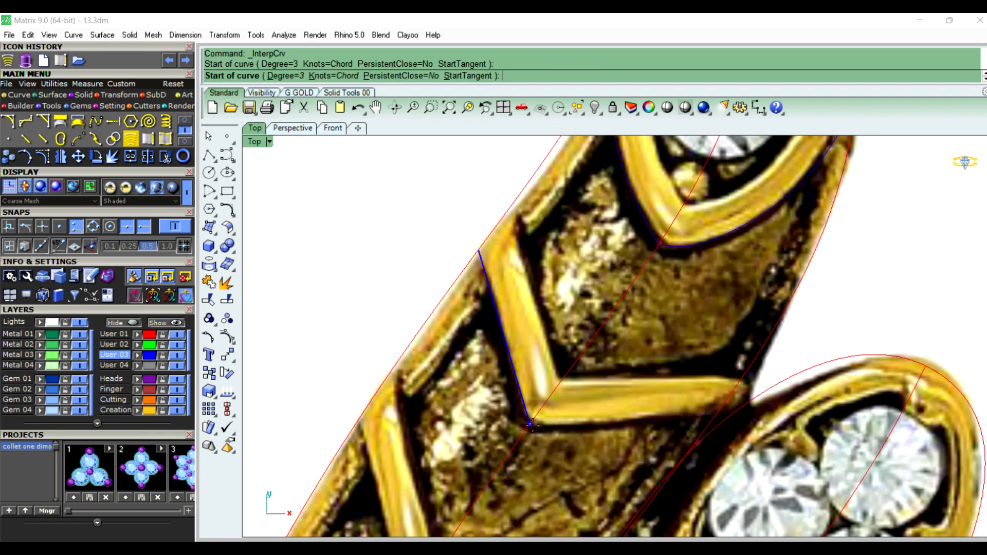
left_click(714, 416)
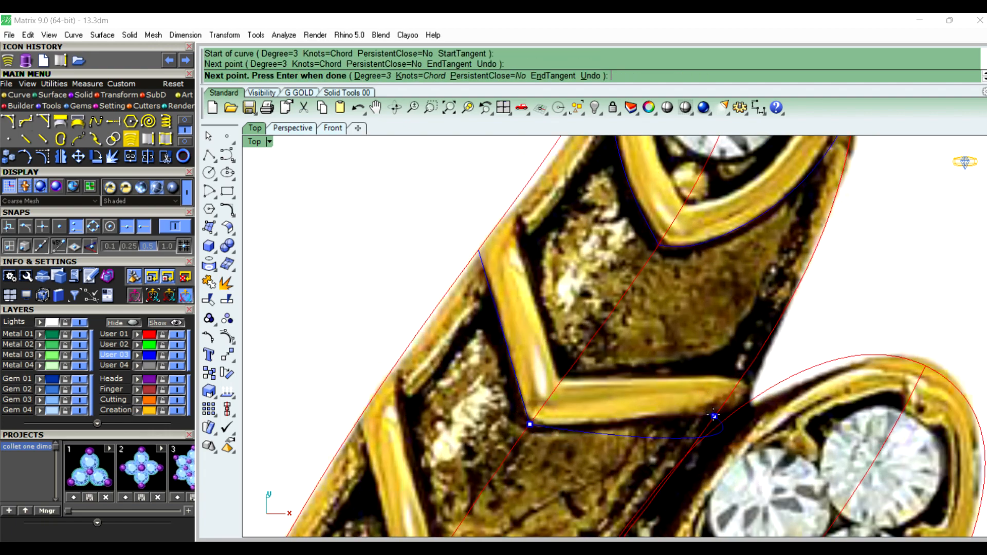
right_click(570, 456)
scroll(570, 456, "down", 4)
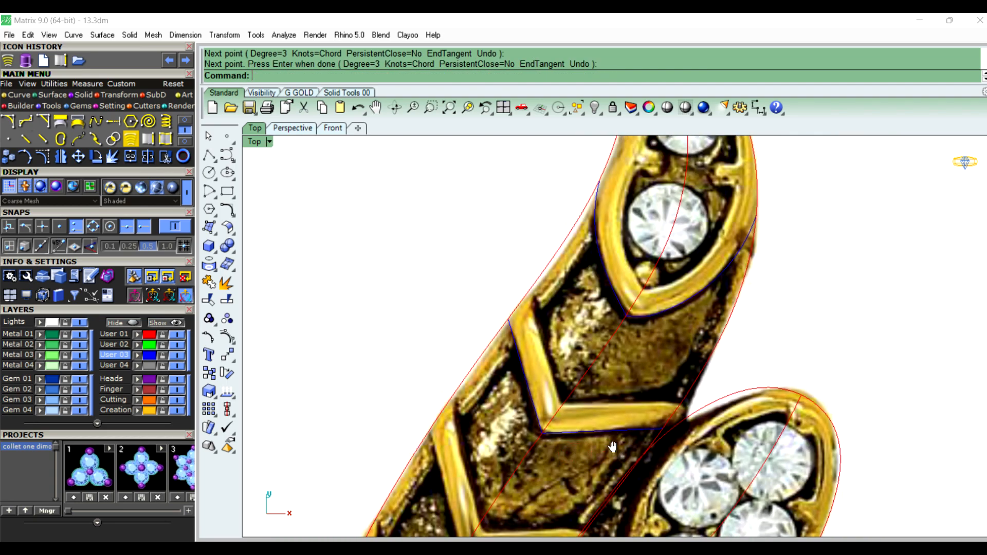
Trace the lower right edge of the small leaf's four-stone rim with an interpolated curve, from the right outline to the centre curve
scroll(617, 458, "up", 2)
scroll(499, 397, "down", 5)
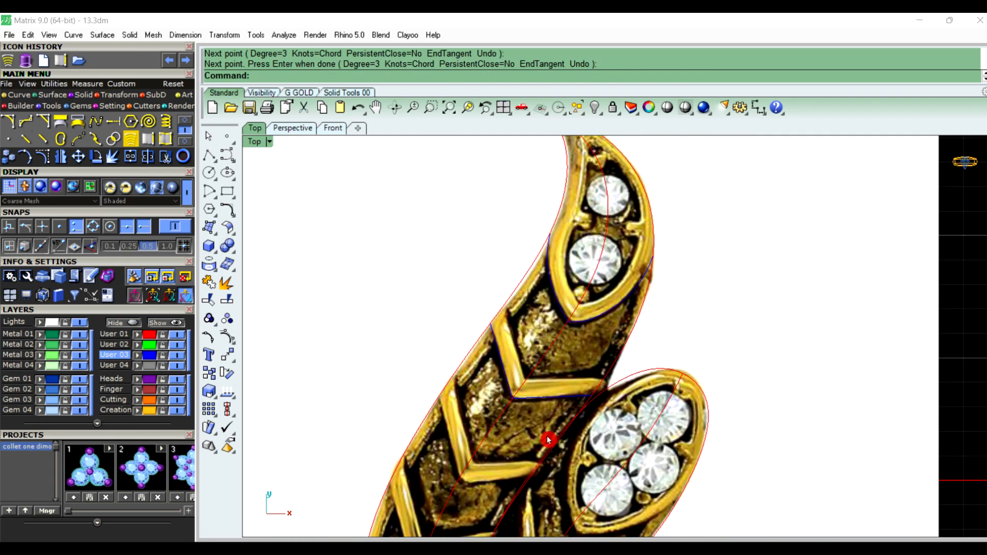
scroll(576, 325, "up", 3)
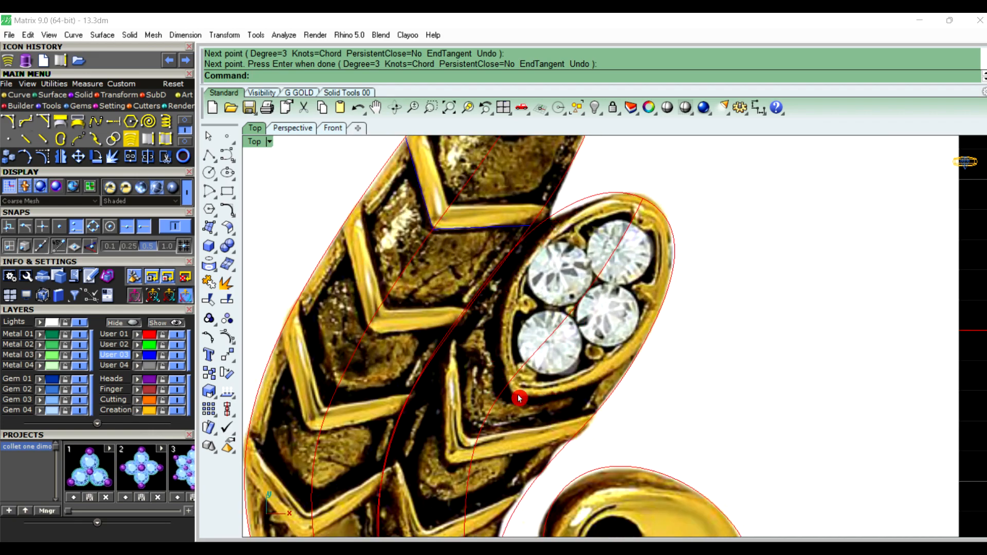
scroll(552, 304, "up", 2)
scroll(552, 305, "down", 5)
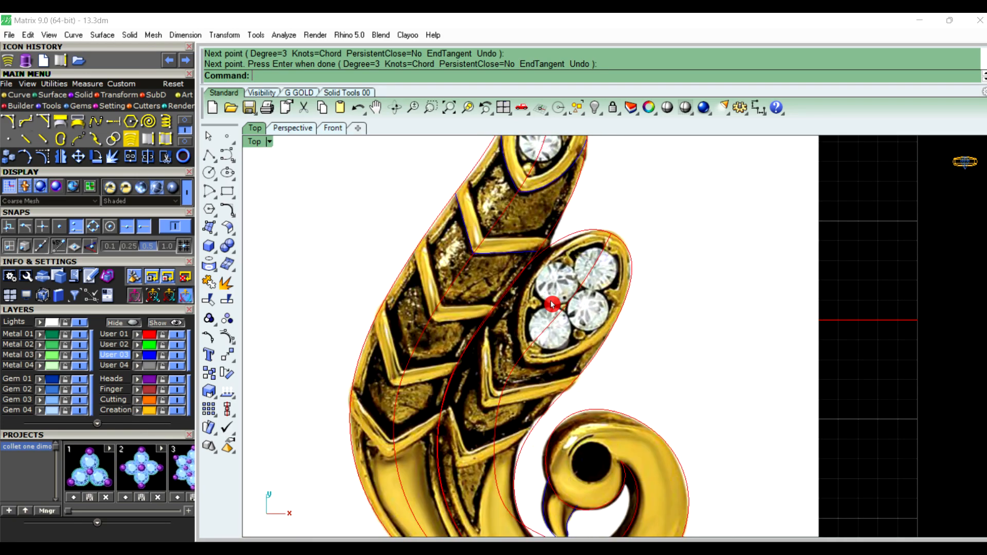
scroll(563, 292, "up", 2)
scroll(532, 332, "up", 2)
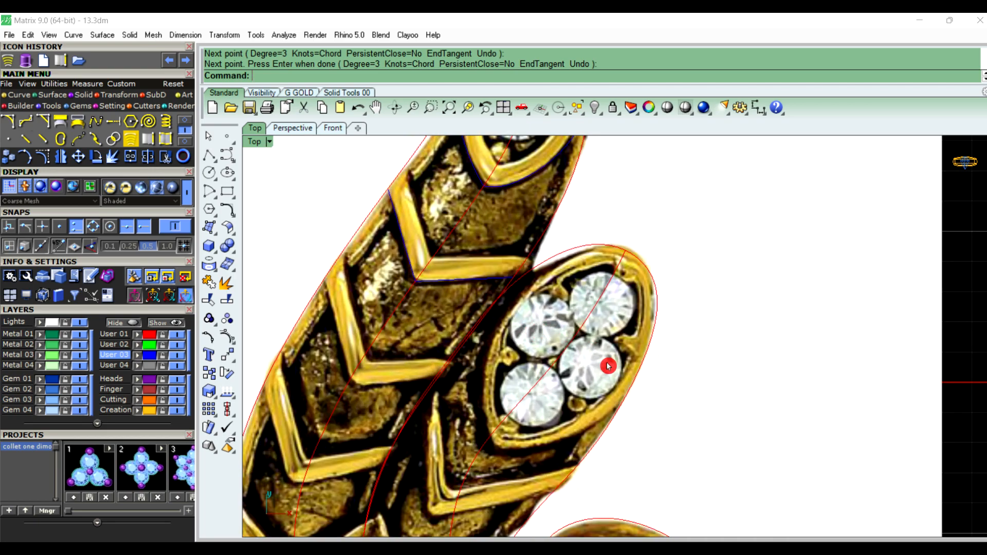
scroll(612, 366, "up", 2)
scroll(615, 370, "up", 2)
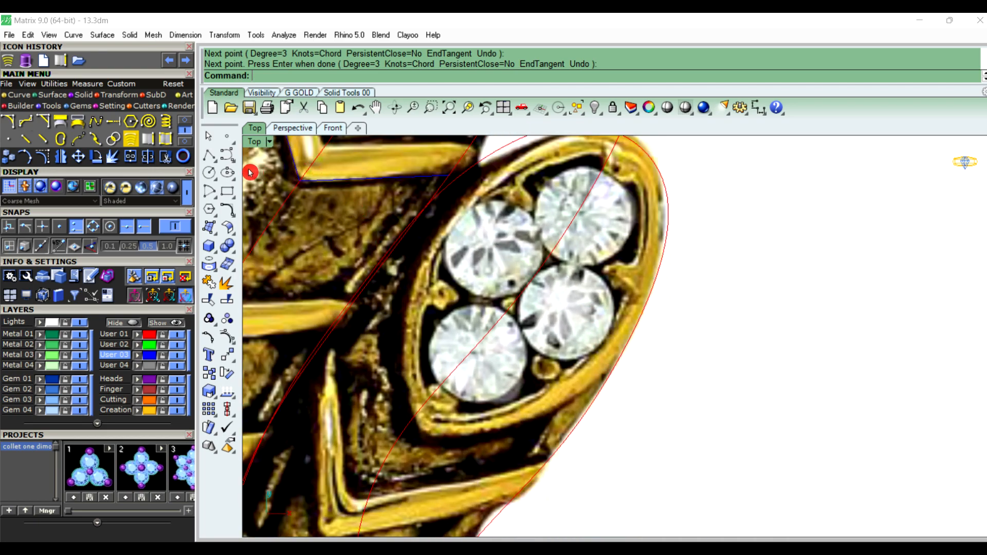
left_click(229, 157)
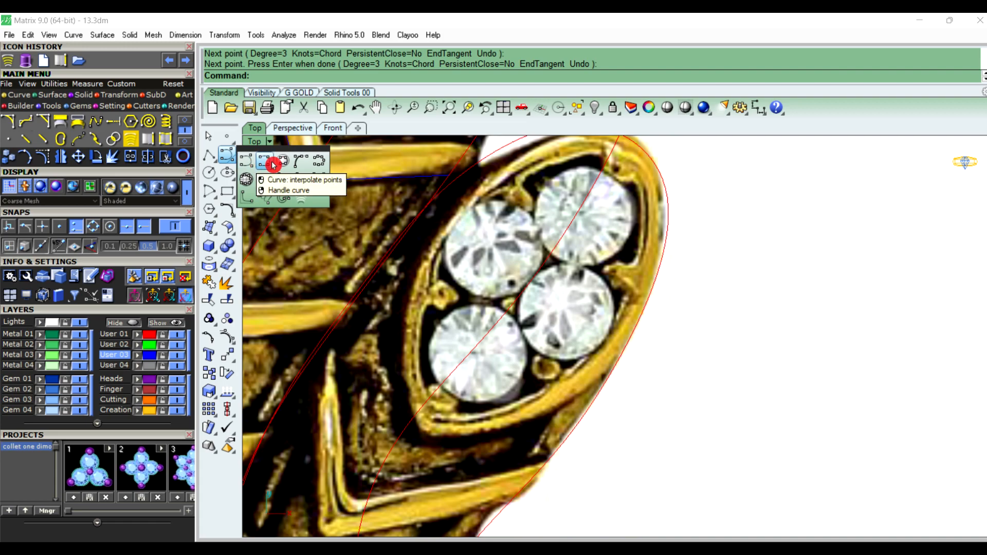
left_click(273, 165)
scroll(612, 376, "up", 2)
left_click(612, 377)
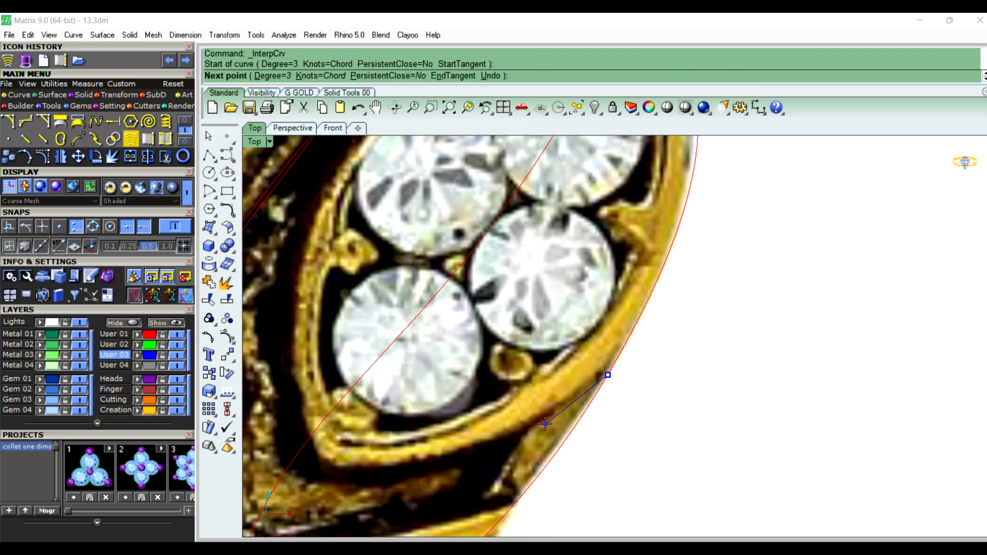
left_click(545, 424)
left_click(467, 459)
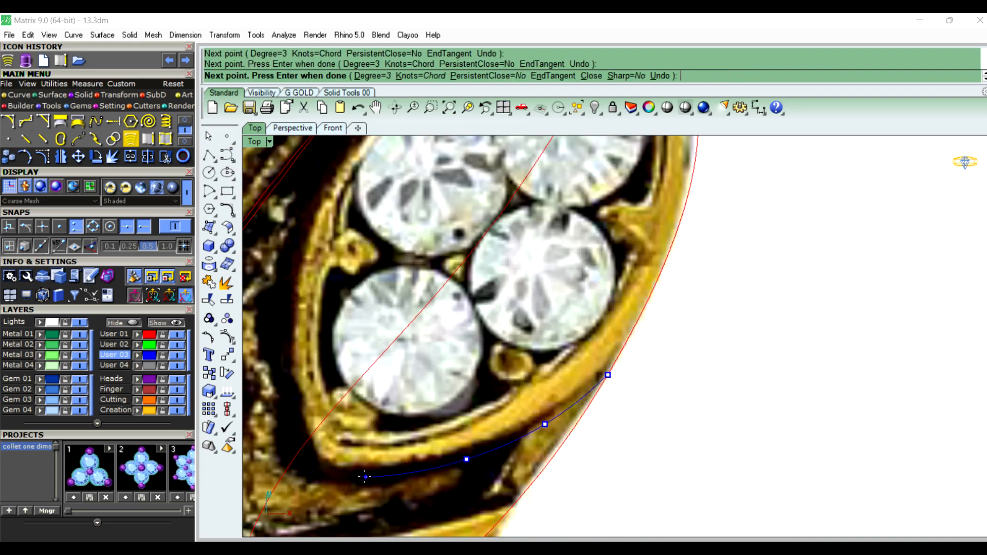
left_click(362, 477)
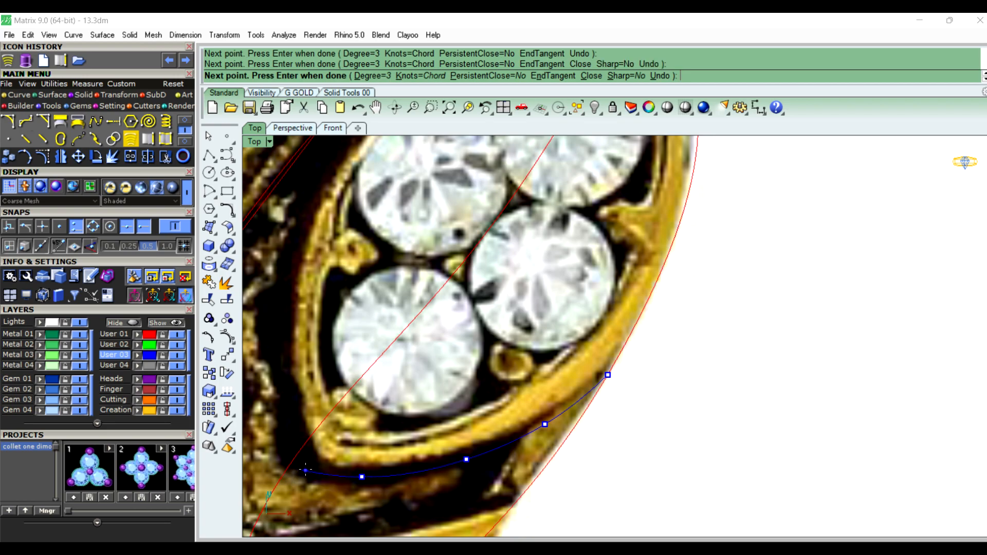
left_click(290, 465)
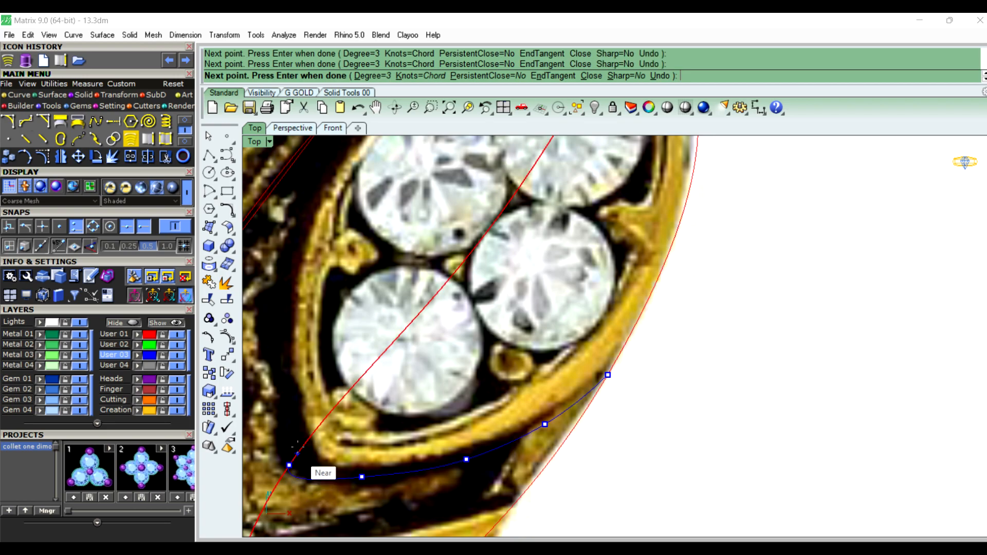
right_click(410, 467)
Trace the left edge of the small leaf's four-stone rim with an interpolated curve, from the left leaf outline to the centre curve's rim point
scroll(410, 468, "down", 4)
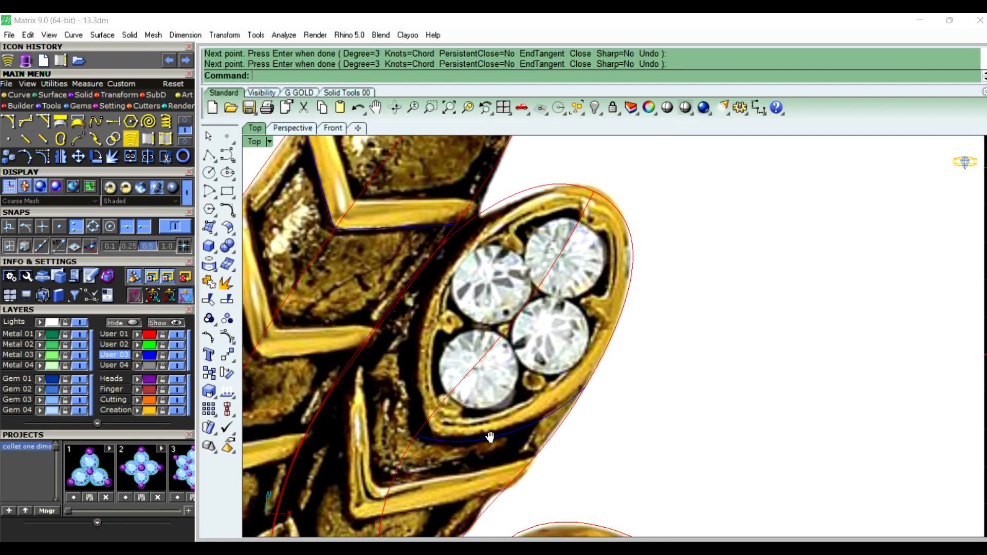
right_click(463, 298)
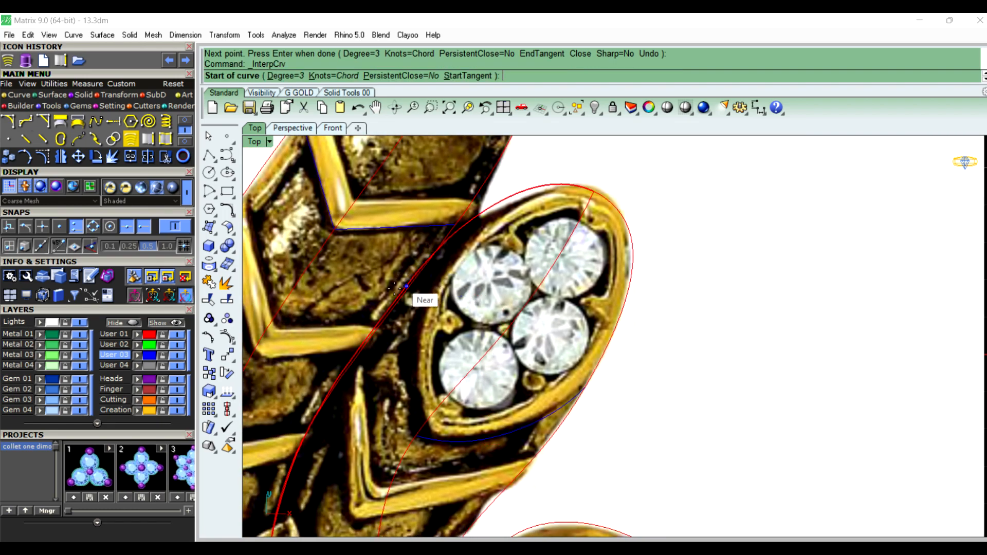
left_click(417, 271)
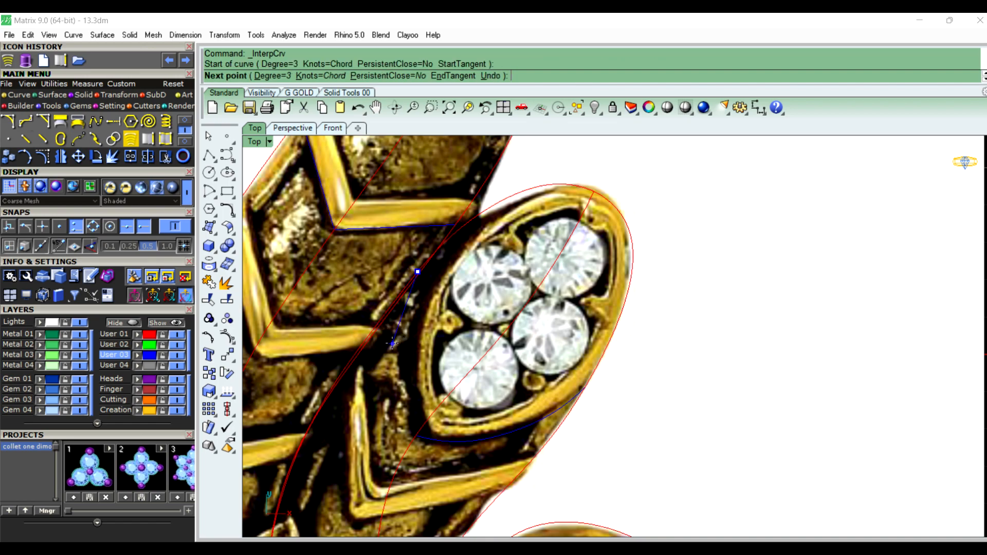
left_click(392, 344)
left_click(399, 401)
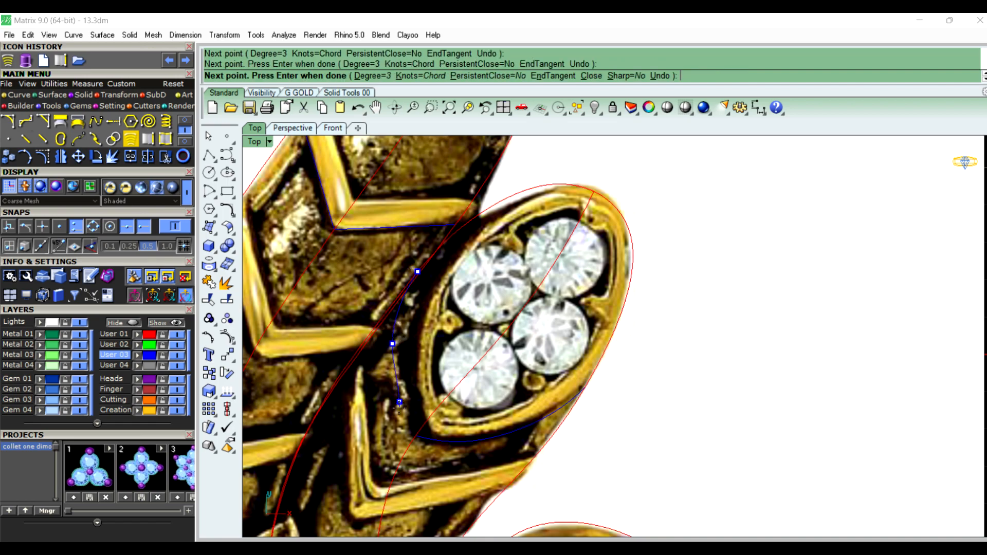
left_click(416, 436)
right_click(466, 477)
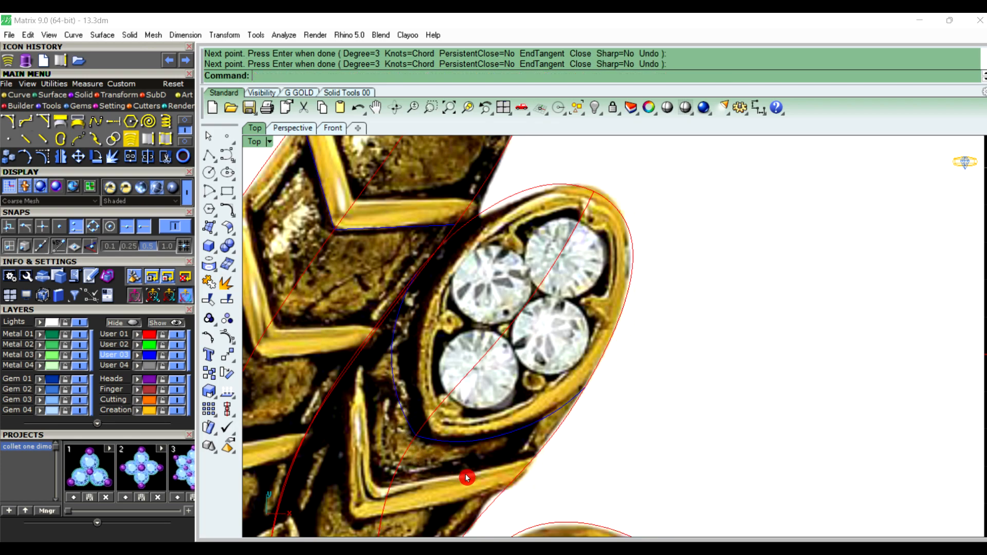
Unlock the reference image surface, move it in the positive X direction clear of the traced curves, and deselect it
scroll(467, 477, "down", 2)
right_click_drag(470, 475, 498, 454)
scroll(486, 395, "down", 6)
mouse_move(508, 408)
right_mouse_down()
mouse_move(504, 366)
mouse_move(501, 408)
right_mouse_up()
scroll(500, 263, "down", 1)
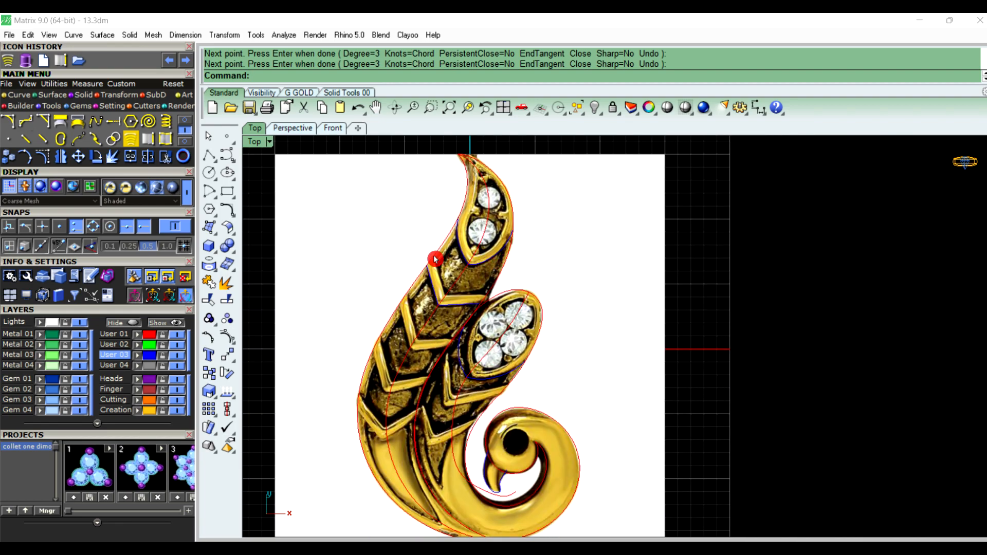
right_click_drag(582, 259, 540, 278)
scroll(538, 280, "up", 1)
scroll(540, 282, "down", 1)
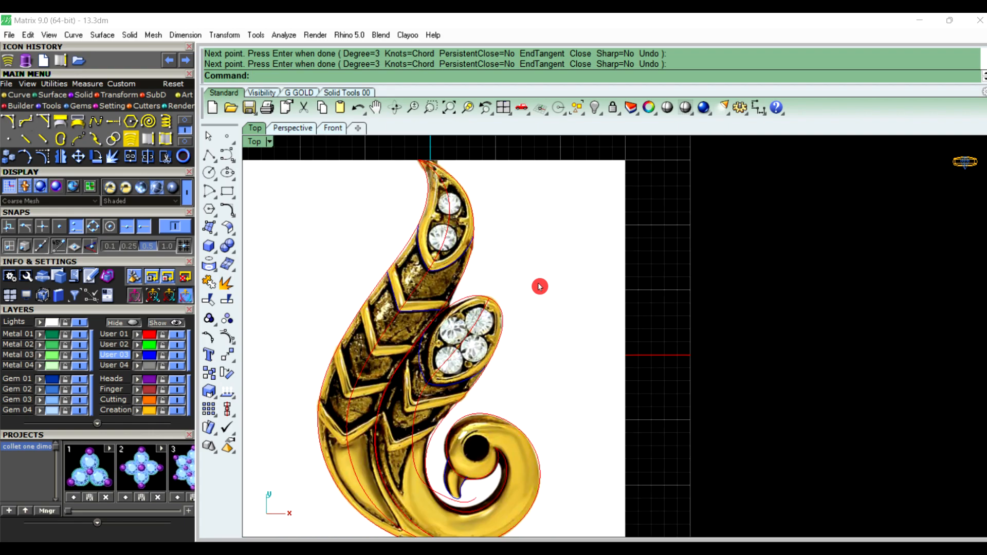
right_click_drag(571, 328, 552, 296)
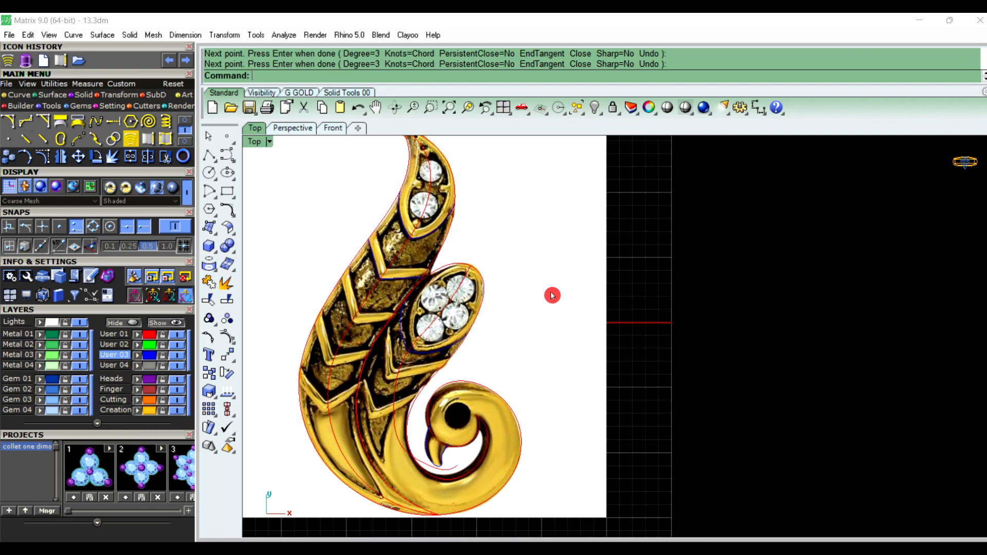
left_click(617, 110)
left_click(634, 130)
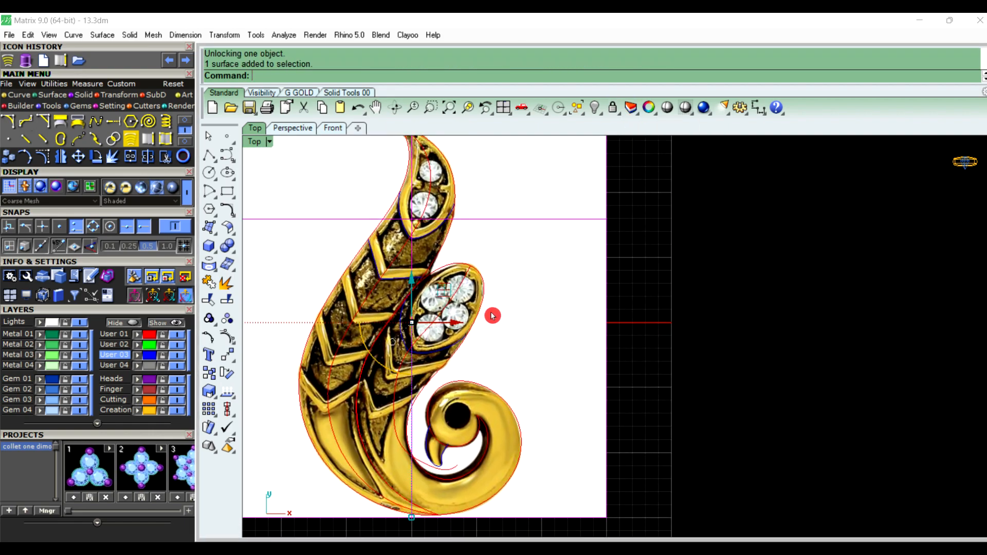
left_click(458, 322)
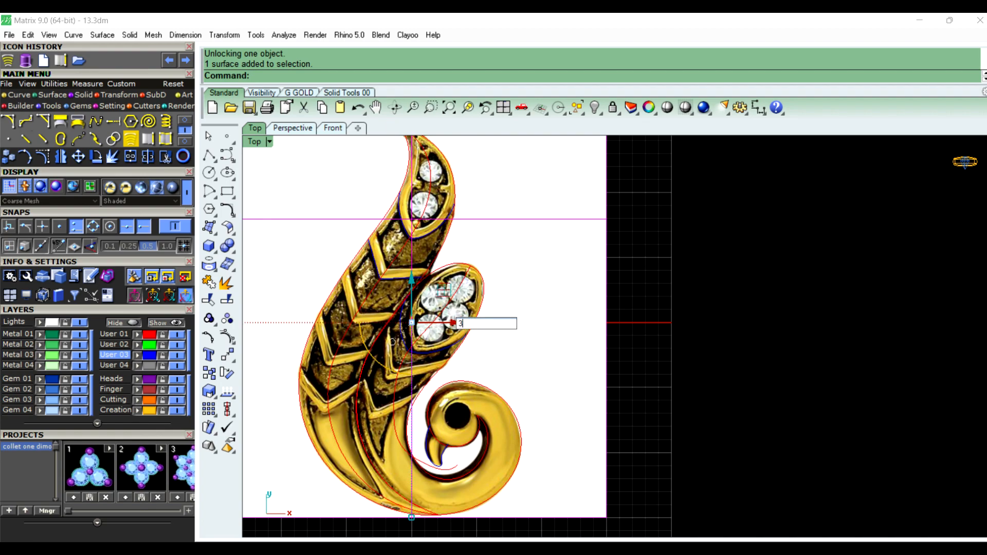
type("28")
key("Return")
key("Escape")
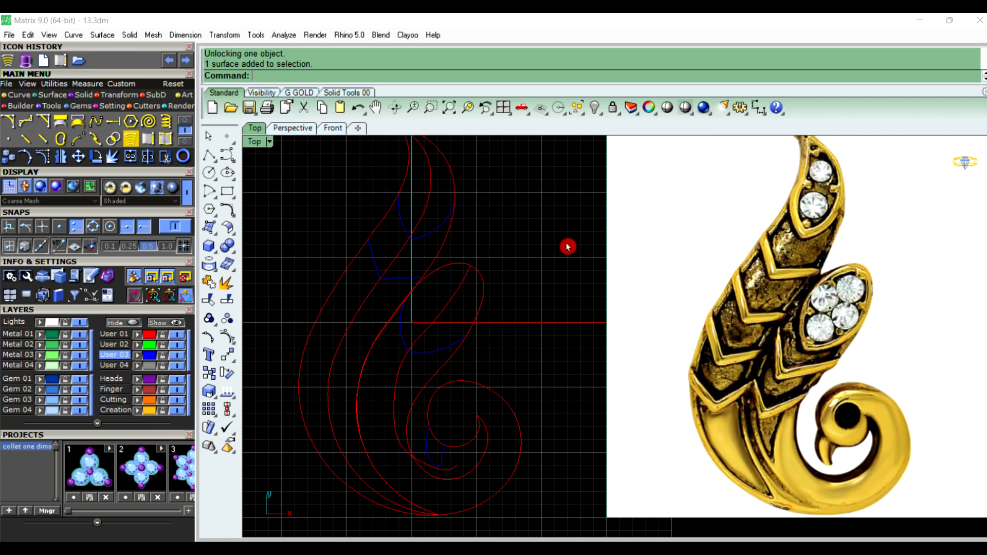
Join the two arms of the upper chevron, just below the two-stone rim, into one open curve
scroll(554, 268, "down", 2)
scroll(452, 297, "up", 3)
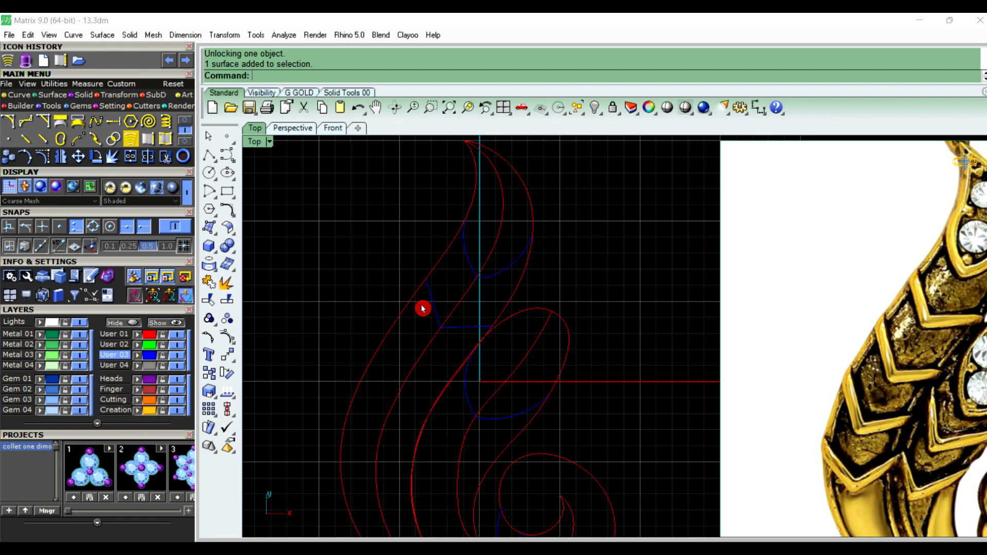
left_click(434, 314)
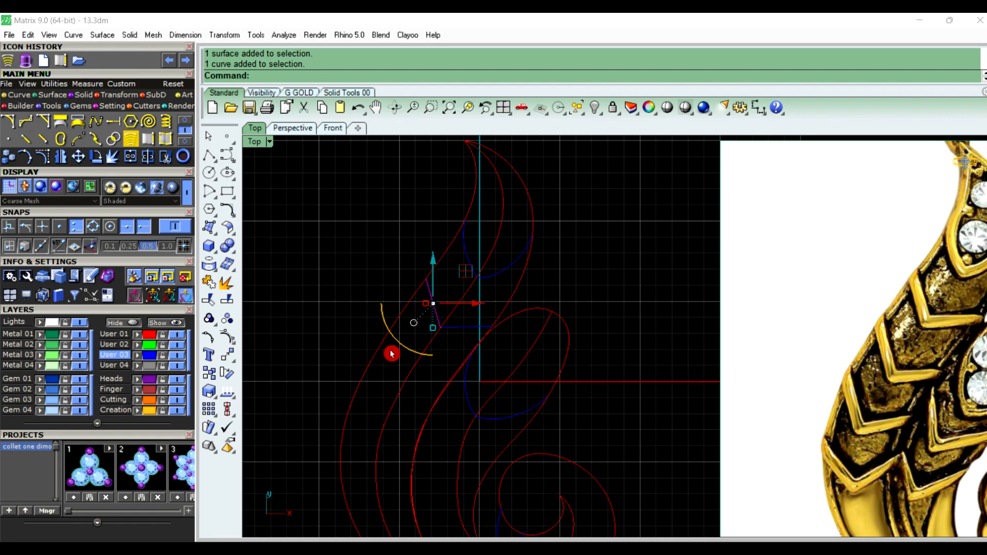
left_click_drag(434, 304, 400, 300)
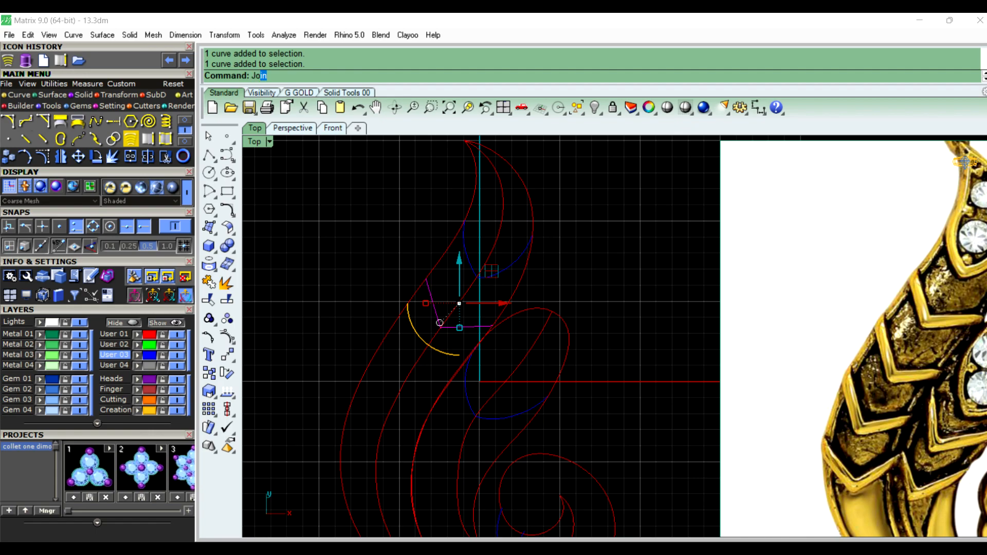
right_click(378, 287)
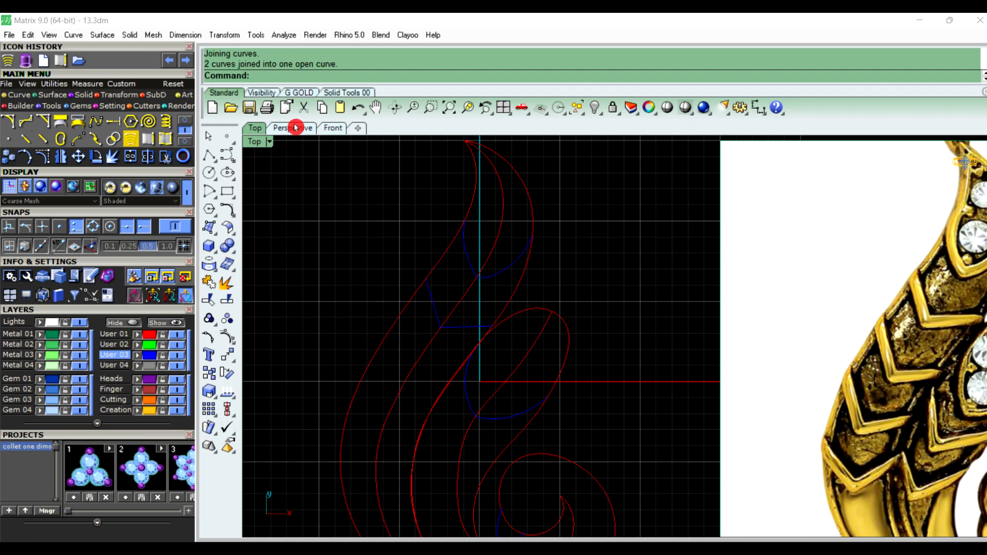
Show the joined chevron's edit points in the perspective view and raise its corner point by 5 along Z
left_click(292, 128)
mouse_move(463, 252)
right_mouse_down()
mouse_move(539, 363)
mouse_move(710, 335)
mouse_move(626, 300)
mouse_move(557, 349)
right_mouse_up()
left_click(568, 362)
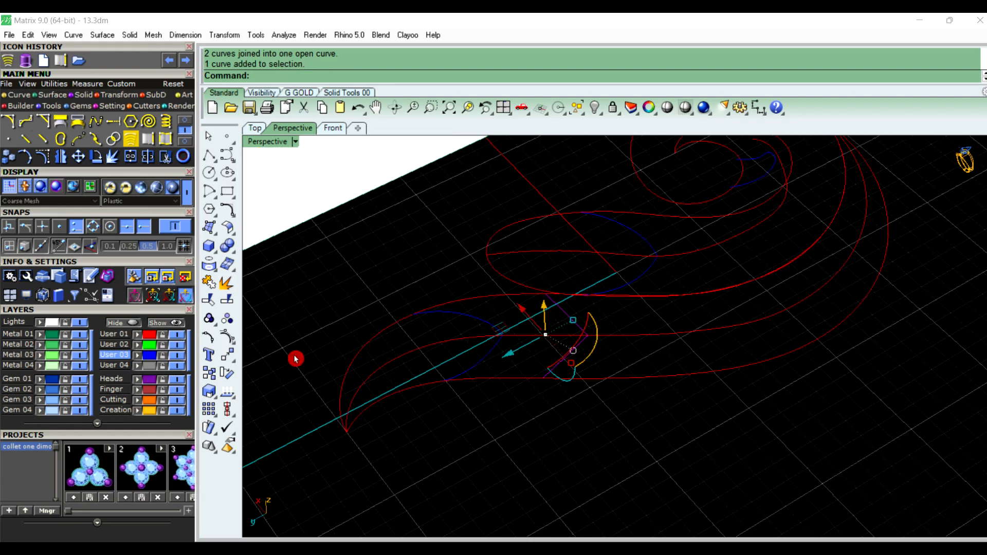
left_click(212, 344)
mouse_move(522, 429)
right_mouse_down()
mouse_move(640, 456)
mouse_move(489, 359)
mouse_move(601, 438)
mouse_move(619, 326)
mouse_move(569, 369)
mouse_move(547, 355)
right_mouse_up()
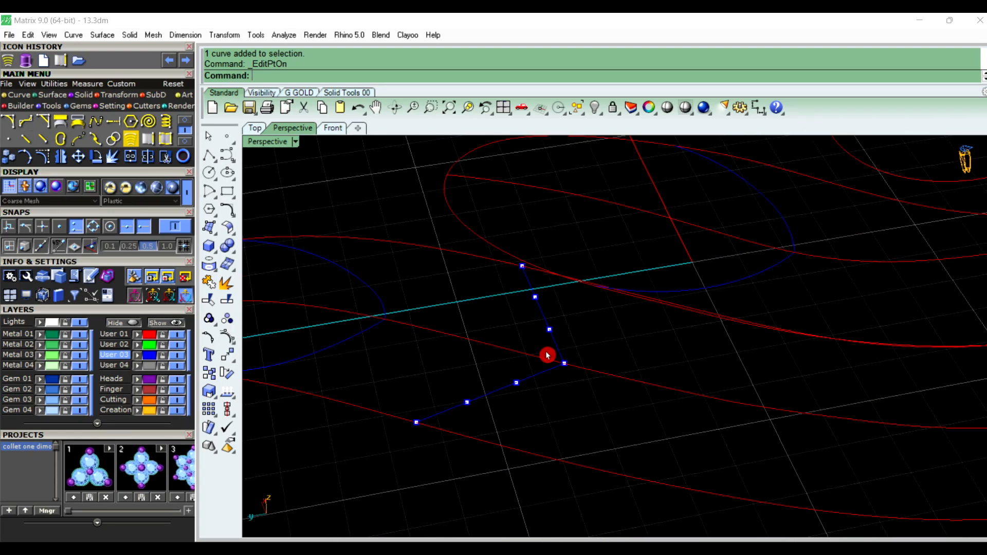
left_click_drag(546, 349, 572, 373)
right_click_drag(591, 399, 618, 330)
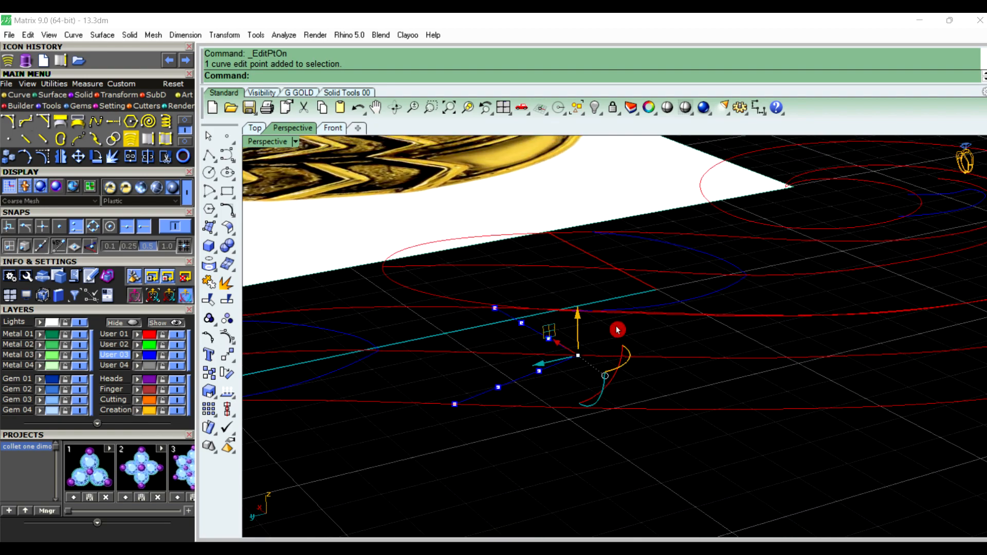
left_click(578, 317)
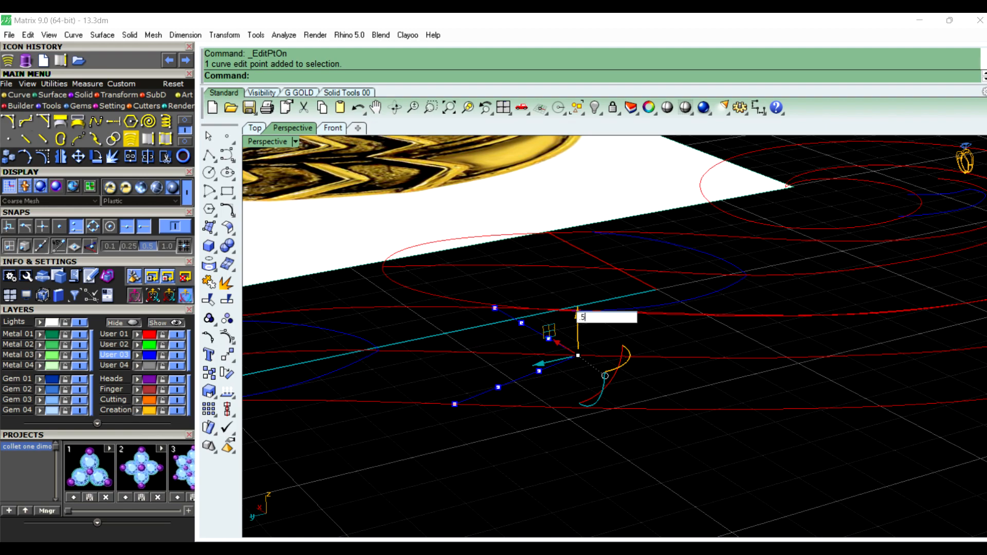
key("Return")
left_click(670, 331)
scroll(569, 333, "up", 2)
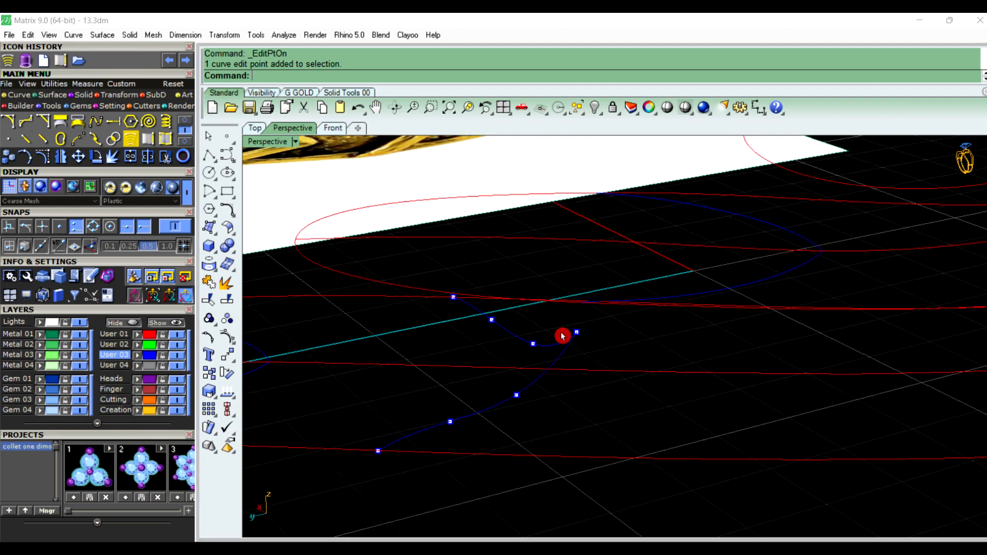
Raise the two edit points on either side of the chevron's corner by 4 along Z
left_click_drag(534, 339, 541, 393)
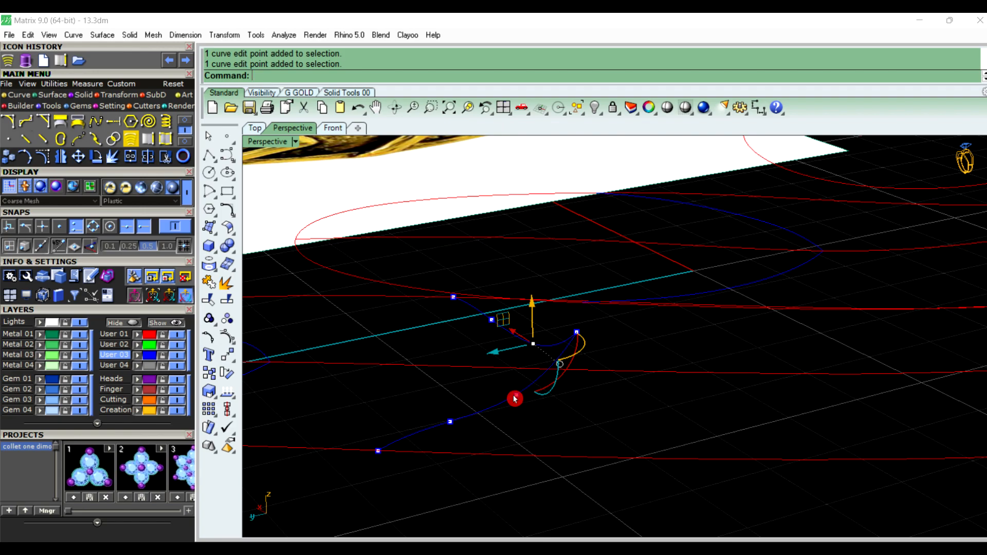
left_click(516, 396, "shift")
left_click(524, 331)
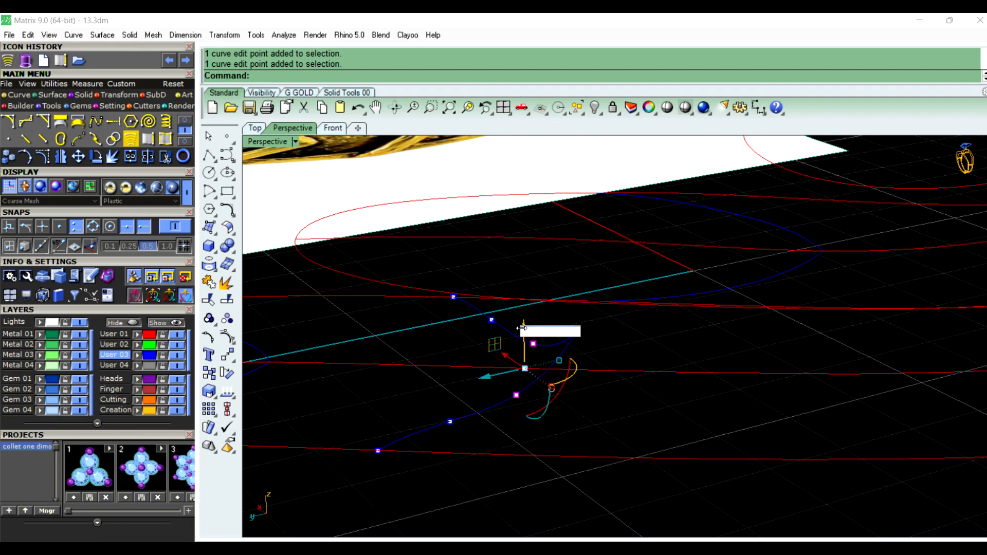
type("4")
key("Return")
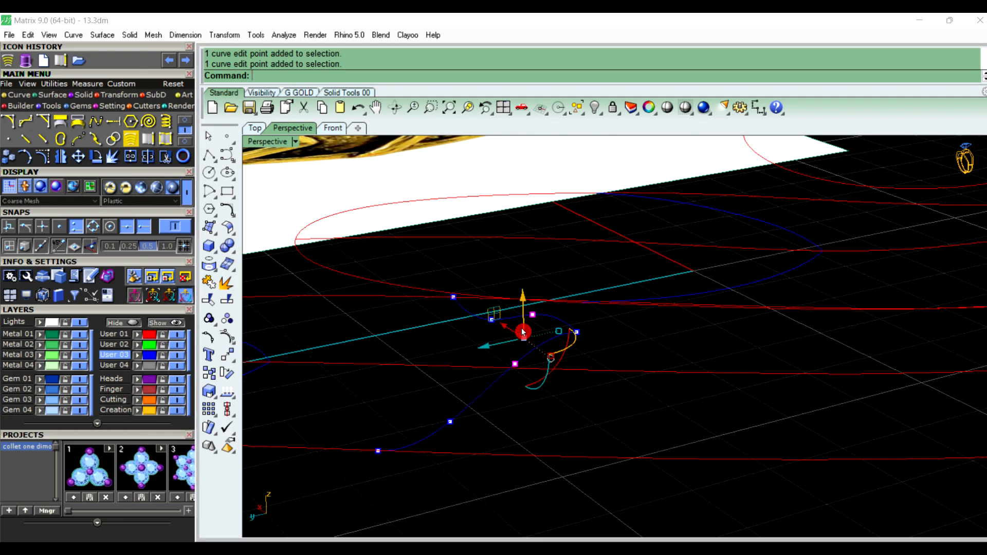
Raise the next outer pair of chevron edit points by 3 along Z, and turn the edit points off
left_click(611, 400)
left_click(453, 422)
left_click(492, 321, "shift")
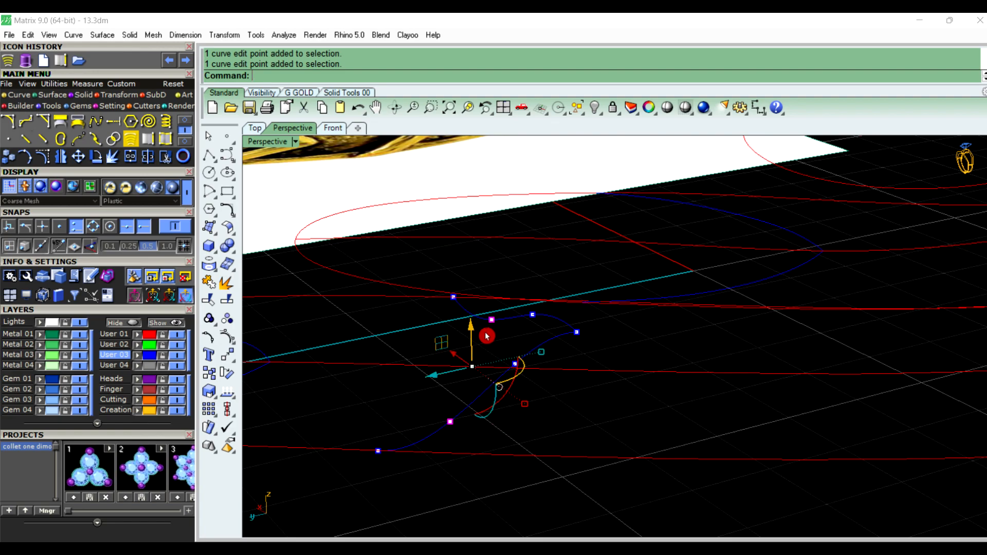
left_click(472, 330)
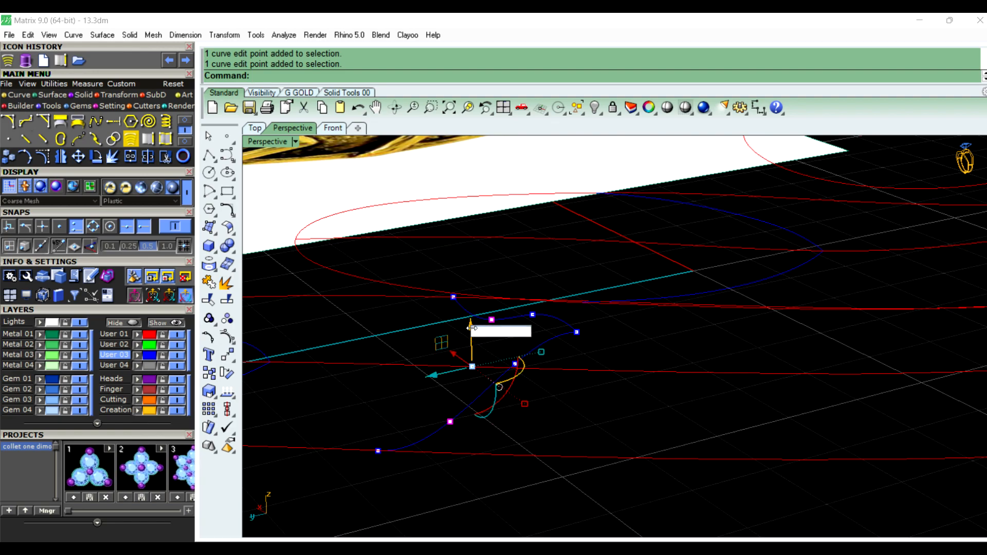
type("3")
key("Return")
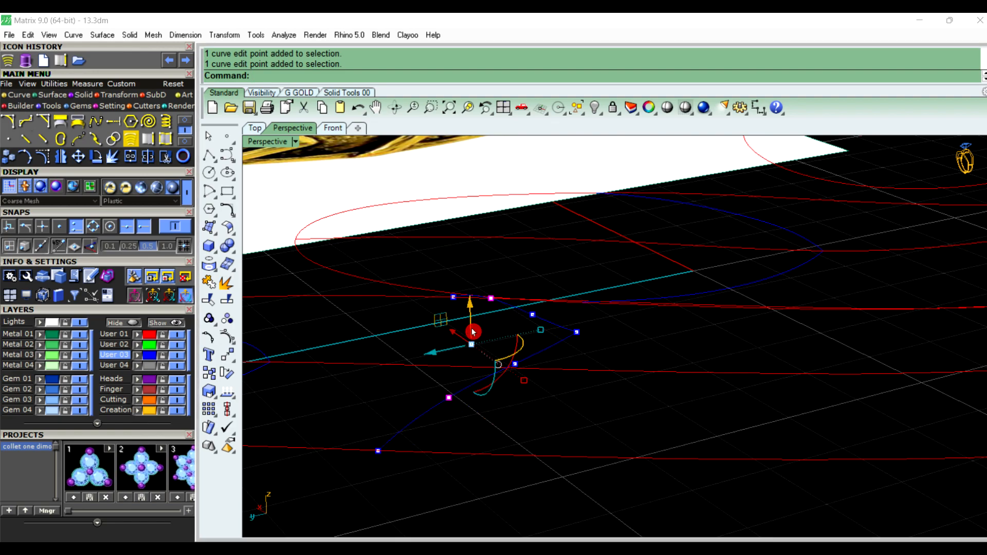
right_click_drag(564, 399, 483, 393)
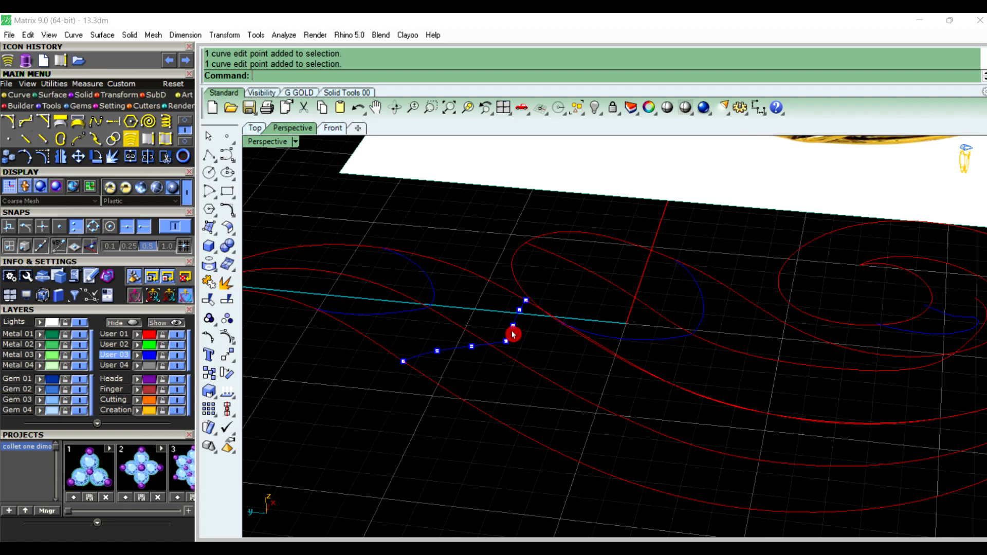
right_click(209, 337)
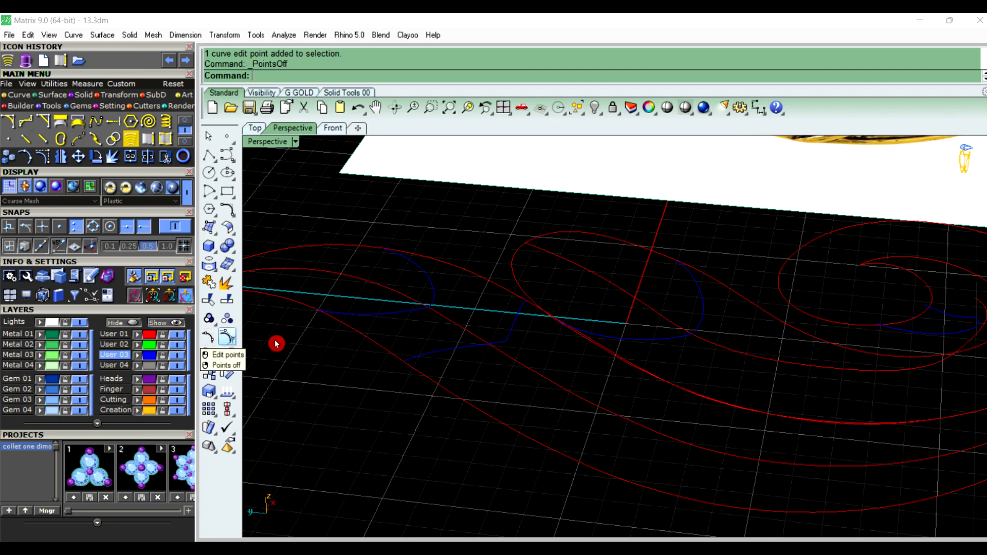
Delete the joined chevron curve and return to the top view
left_click(438, 355)
key("Delete")
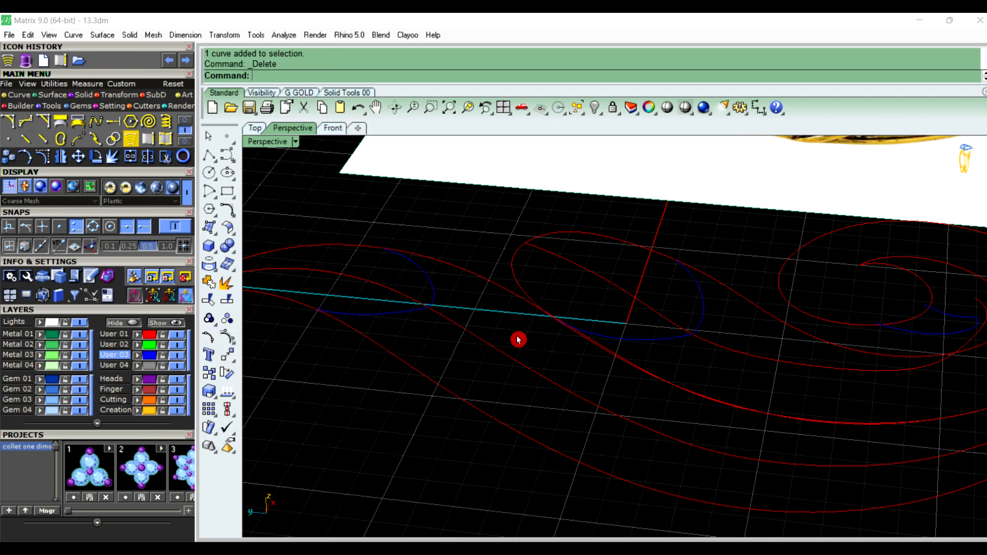
left_click(255, 128)
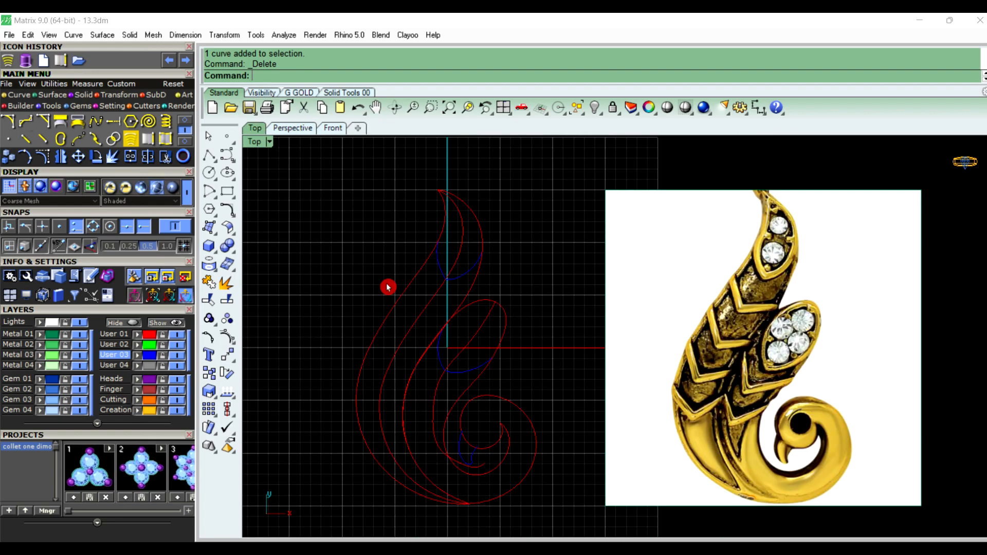
left_click(209, 155)
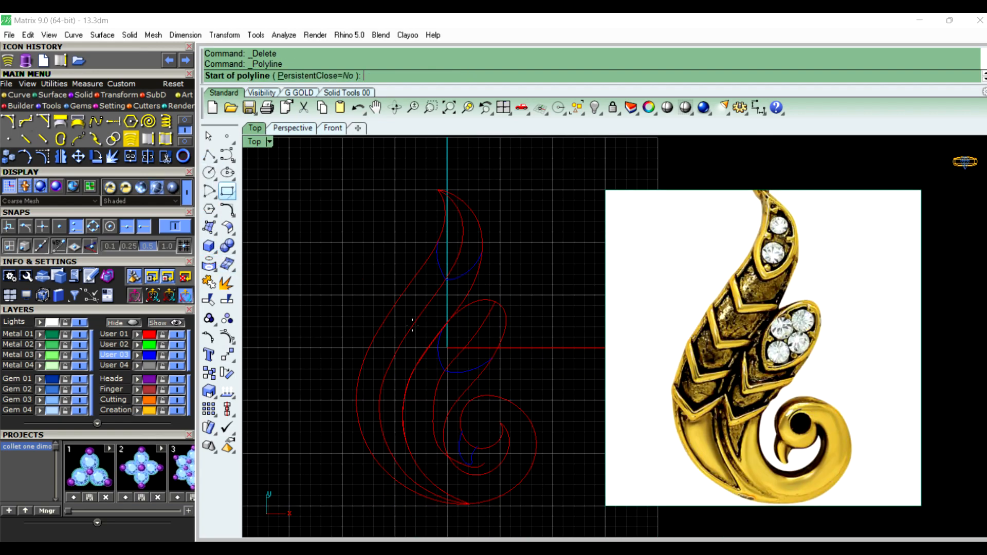
scroll(425, 304, "up", 3)
scroll(420, 298, "up", 2)
scroll(382, 326, "down", 5)
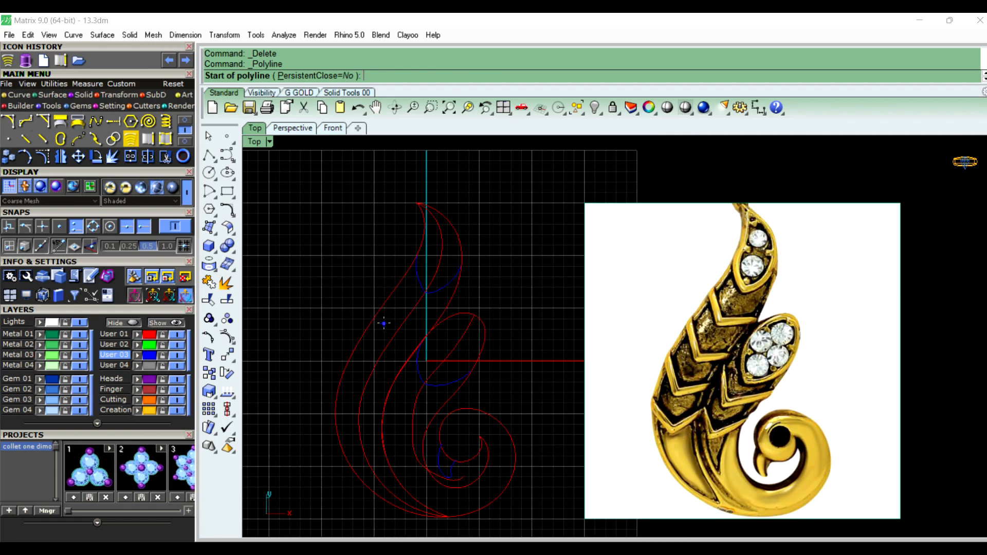
key("Escape")
Move the reference image by -30 along X so it sits under the traced curves, and lock it
left_click(683, 356)
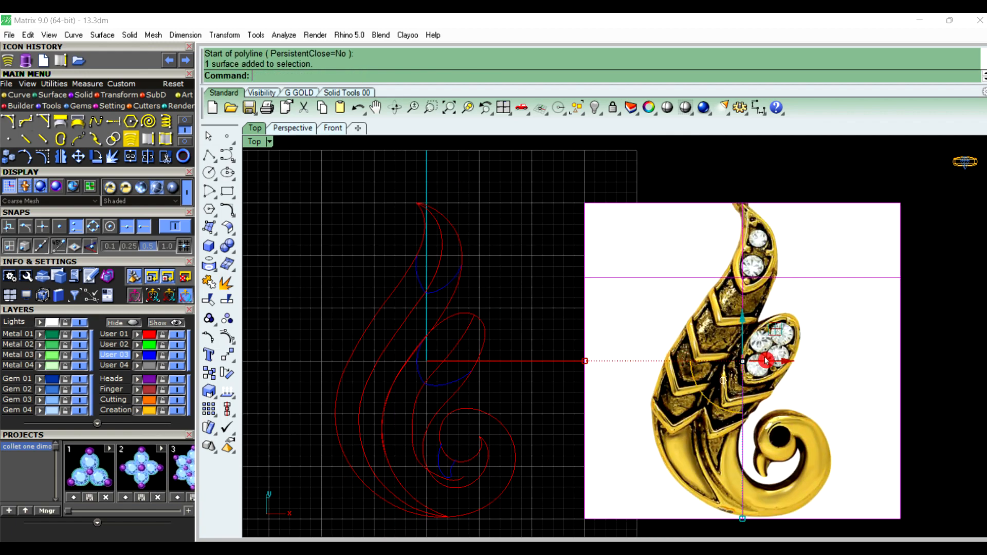
left_click(786, 366)
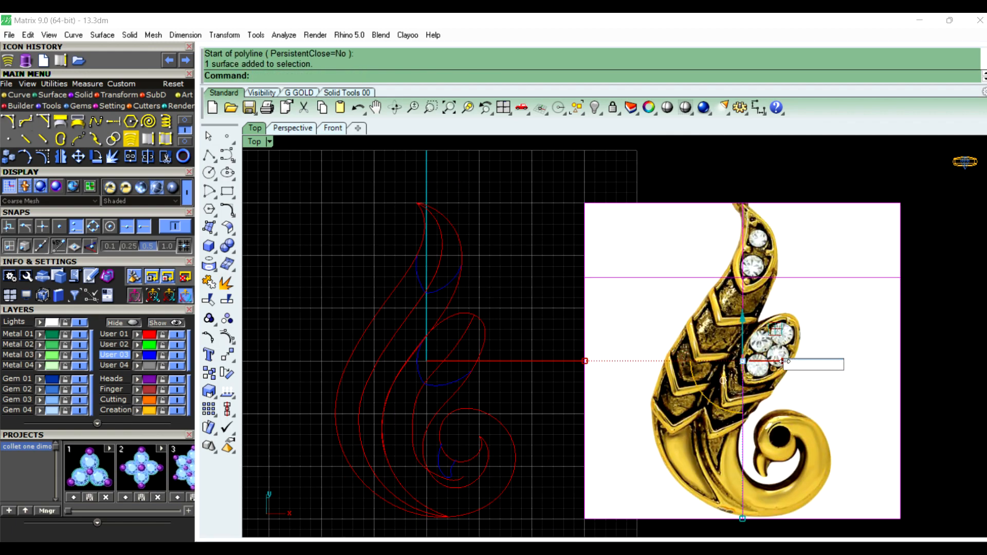
type("-30")
key("Return")
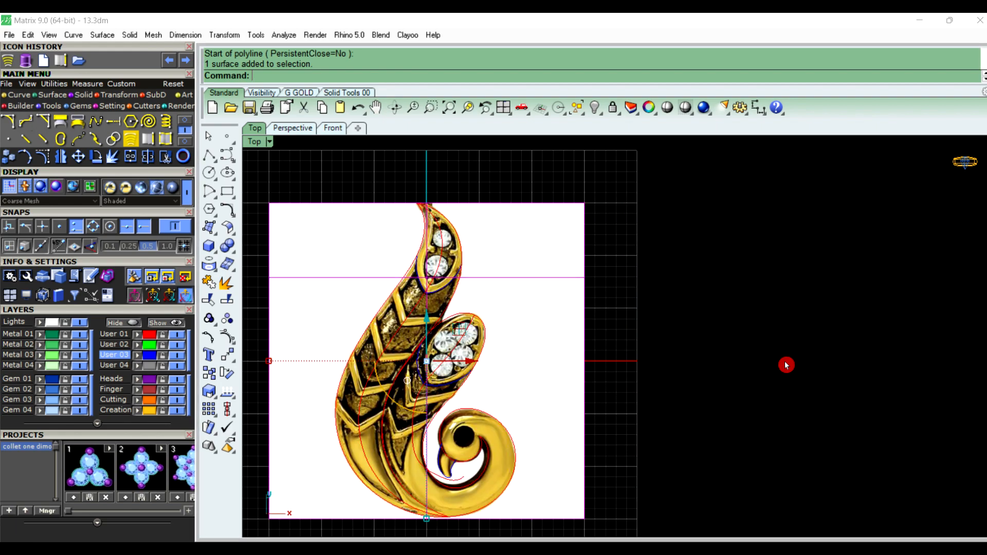
key("Escape")
right_click_drag(615, 368, 646, 379)
scroll(474, 327, "up", 4)
left_click(585, 282)
left_click(624, 108)
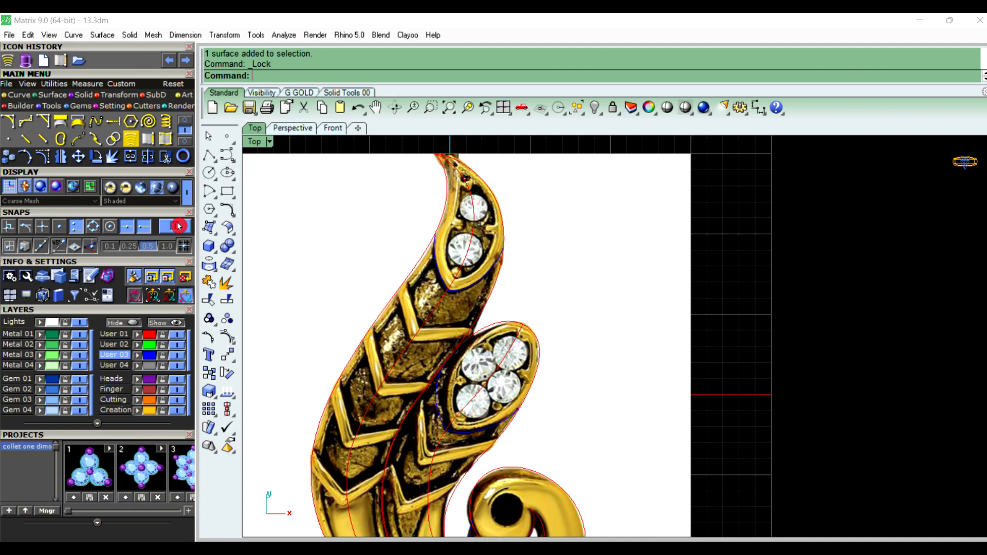
Trace the upper chevron's lower edge with a three-point polyline from the left outline through the centre curve to the small leaf's side
left_click(210, 155)
scroll(345, 301, "up", 3)
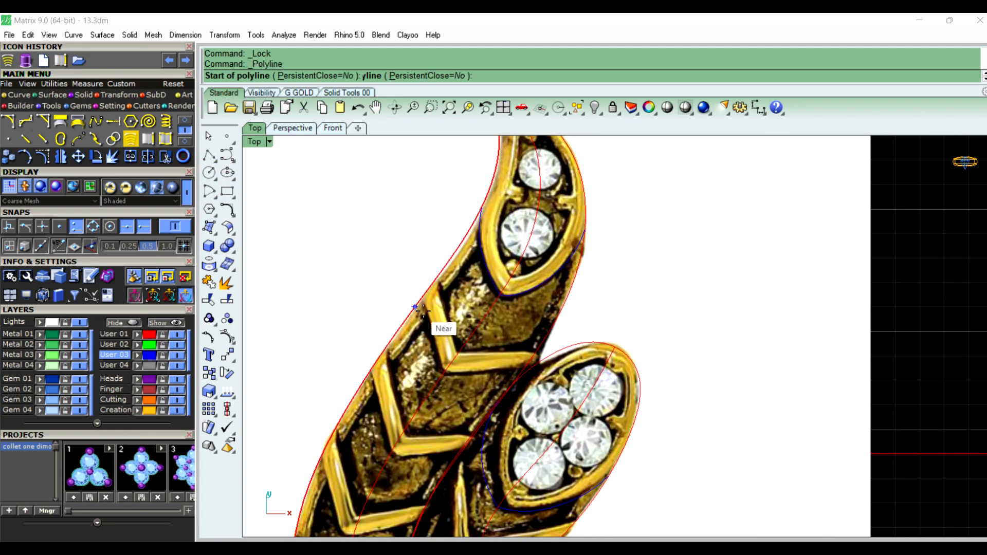
left_click(419, 299)
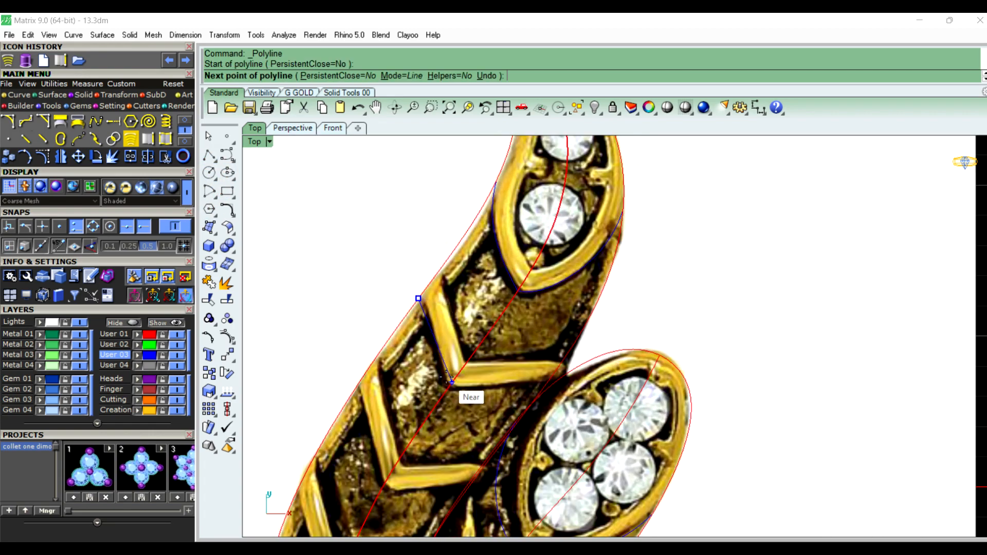
left_click(451, 385)
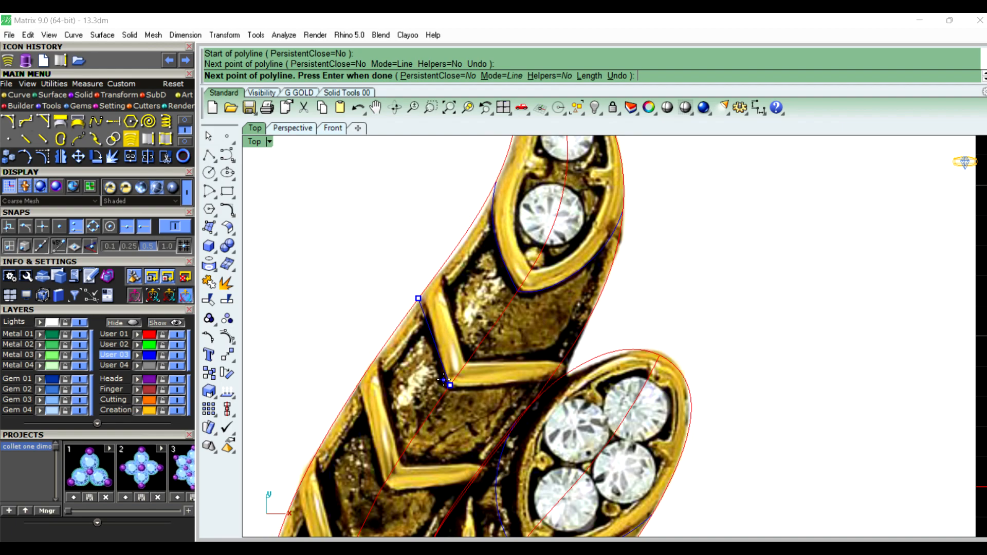
left_click(540, 385)
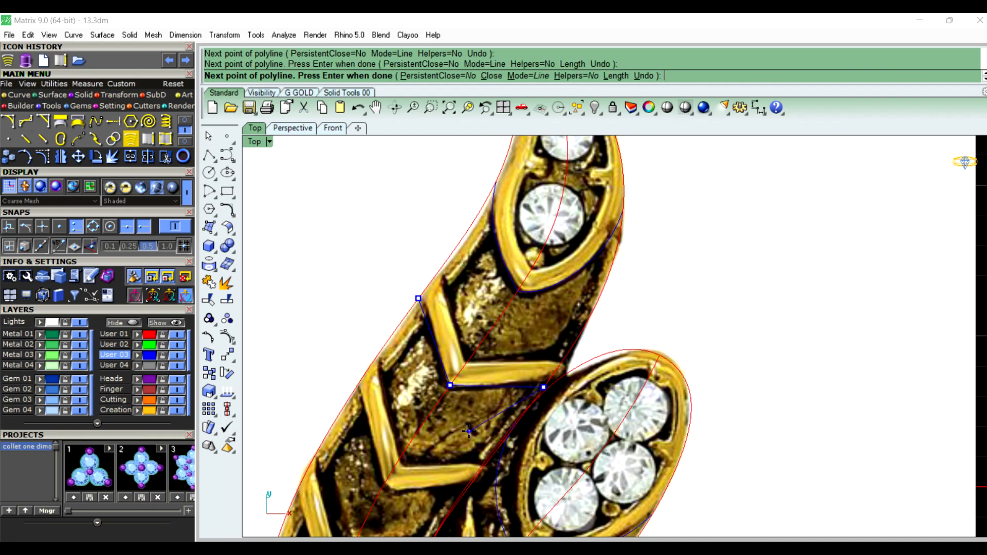
right_click(459, 400)
left_click(489, 391)
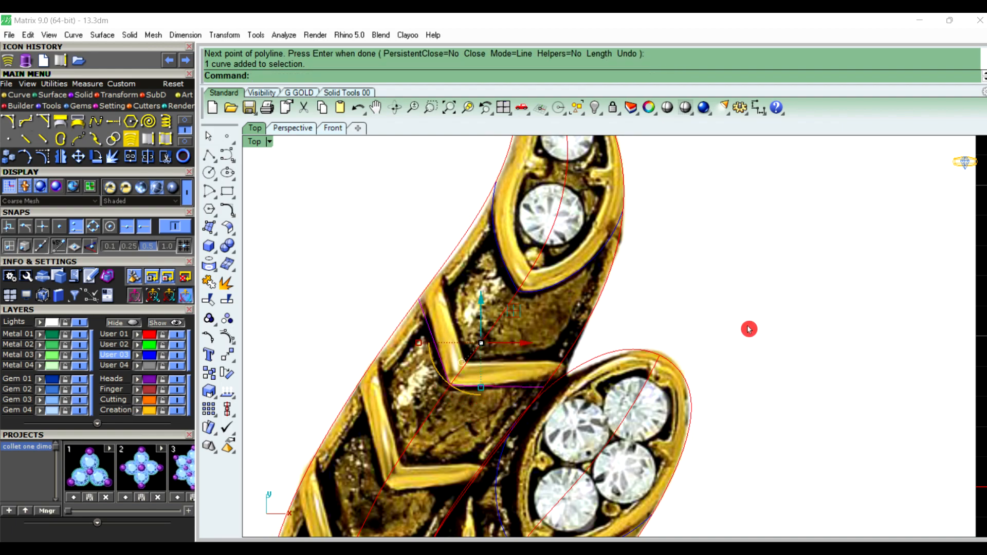
scroll(477, 341, "down", 2)
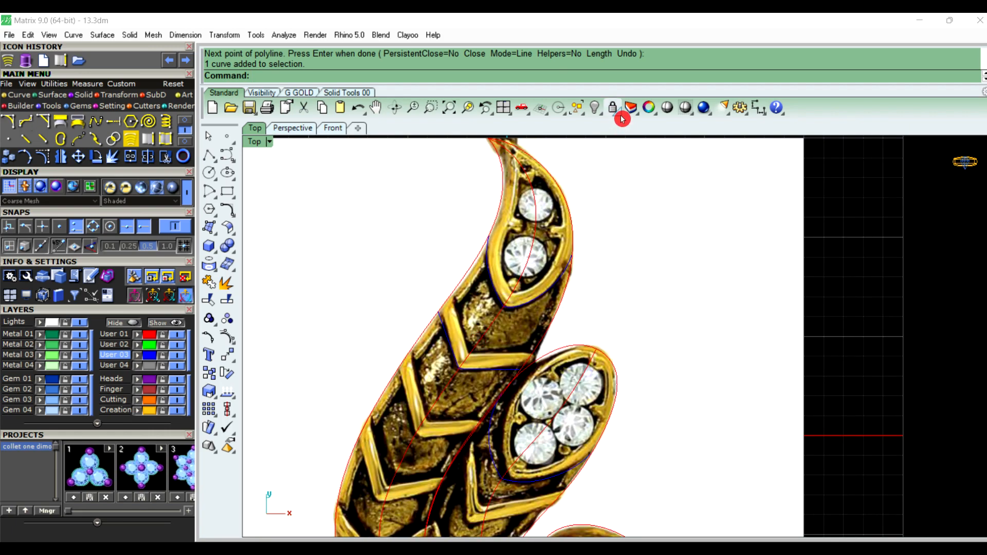
Unlock the reference image and move it 30 along X, clear of the traced curves
left_click(616, 111)
left_click(633, 131)
left_click(657, 240)
right_click(601, 363)
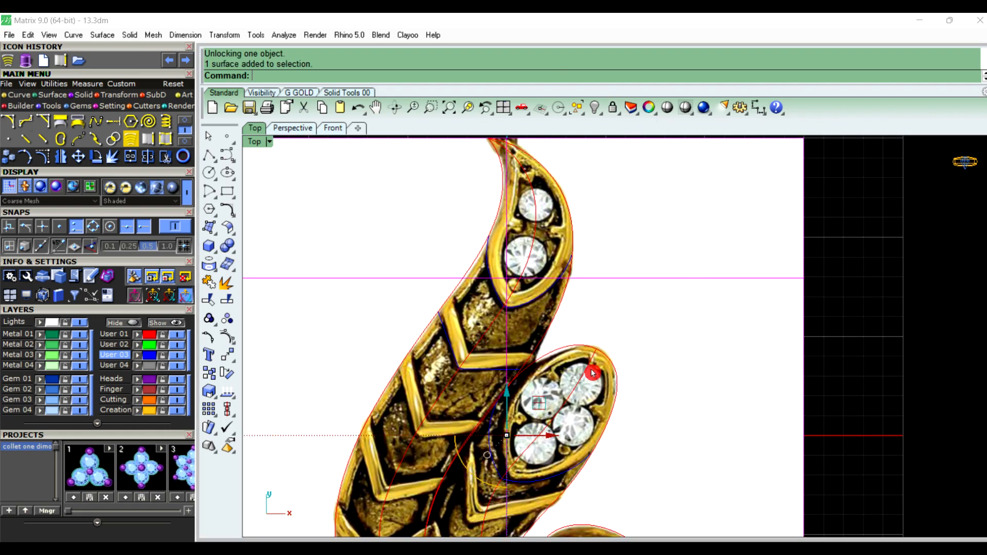
left_click(553, 439)
type("3")
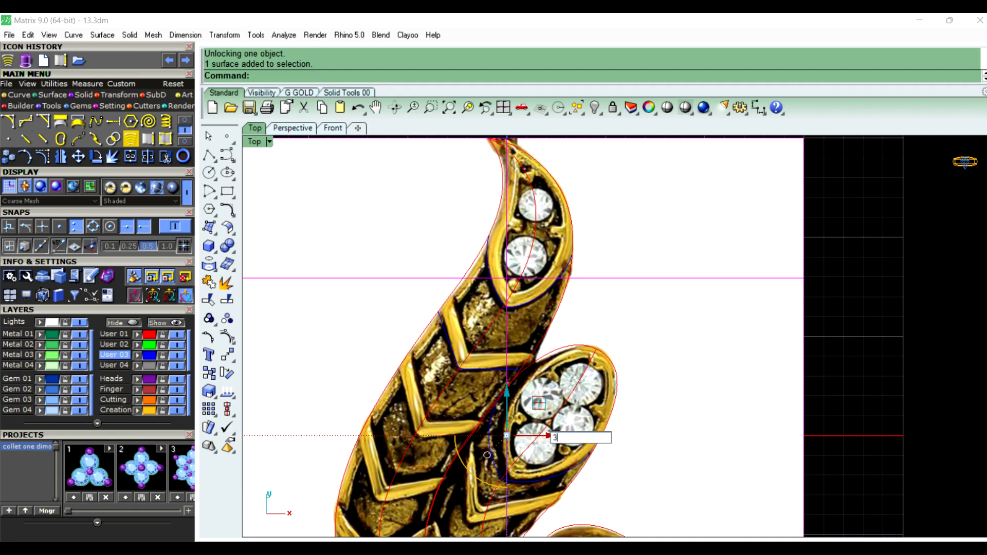
type("0")
key("Return")
scroll(637, 302, "down", 3)
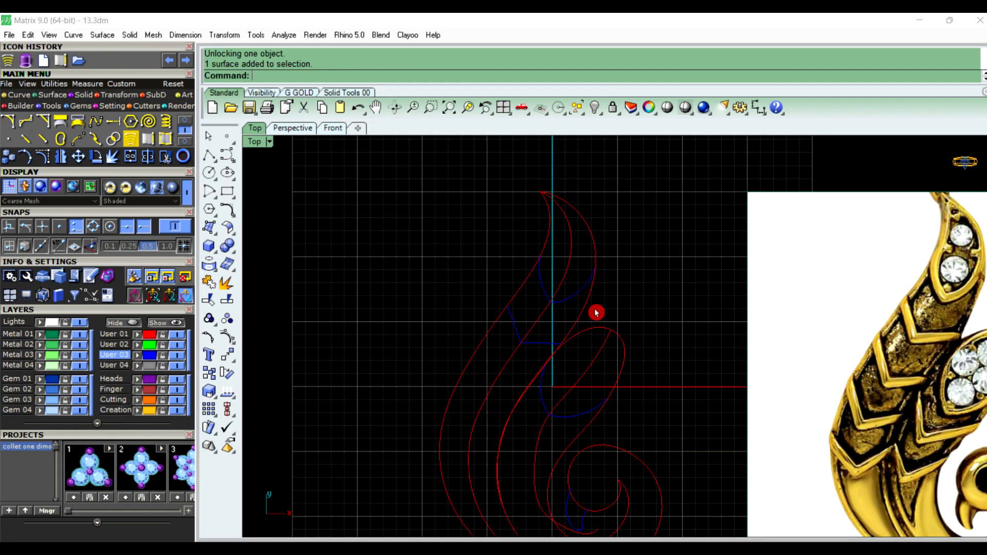
Show the upper chevron polyline's edit points in the perspective view, raise its middle point 0.5 mm vertically, and hide the points
left_click(288, 130)
scroll(478, 393, "down", 3)
right_click_drag(478, 392, 505, 367)
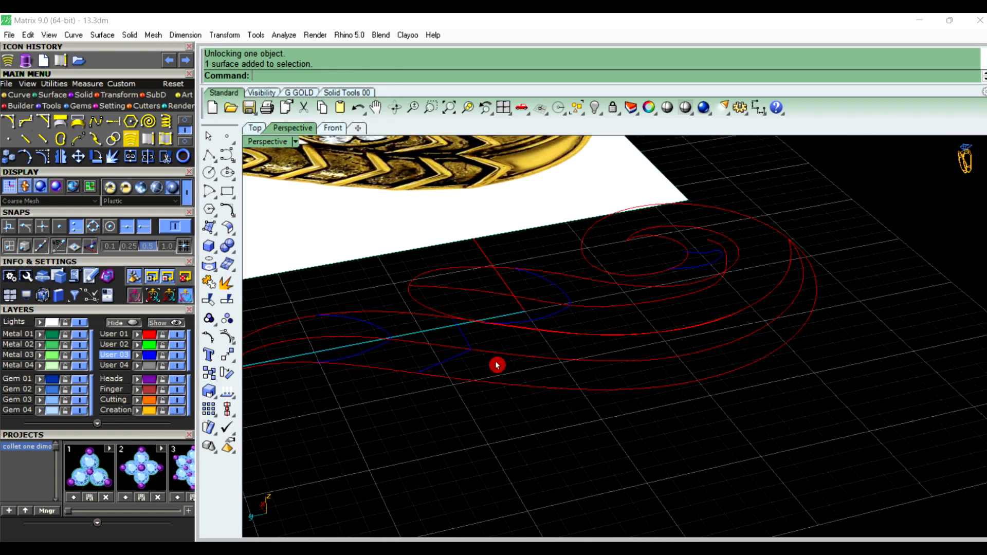
left_click(460, 359)
left_click(209, 338)
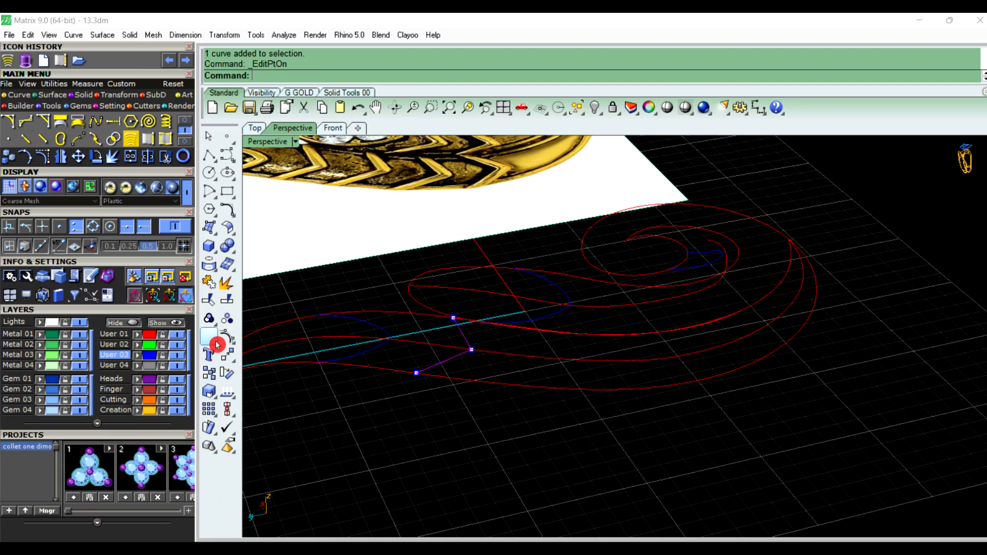
scroll(450, 474, "up", 1)
scroll(472, 370, "up", 4)
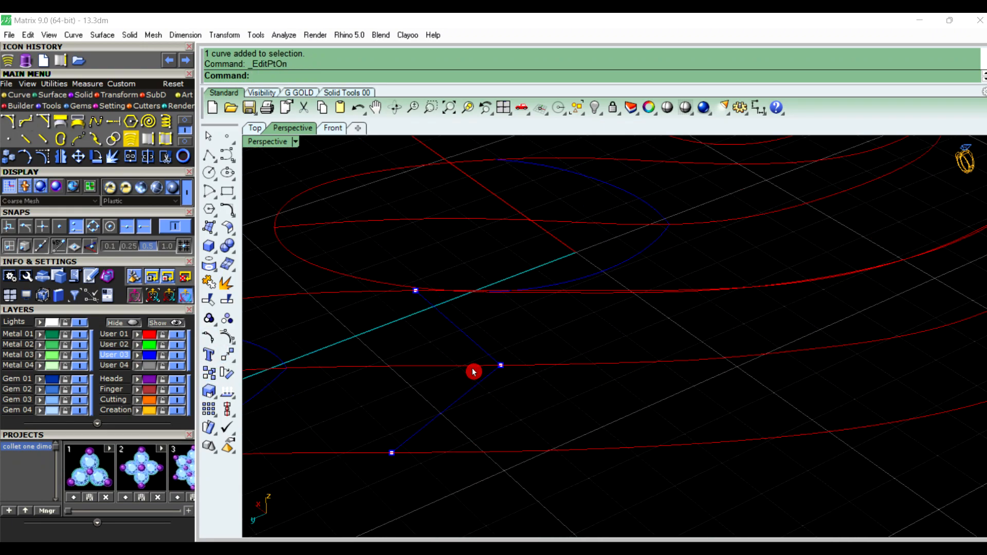
left_click(501, 365)
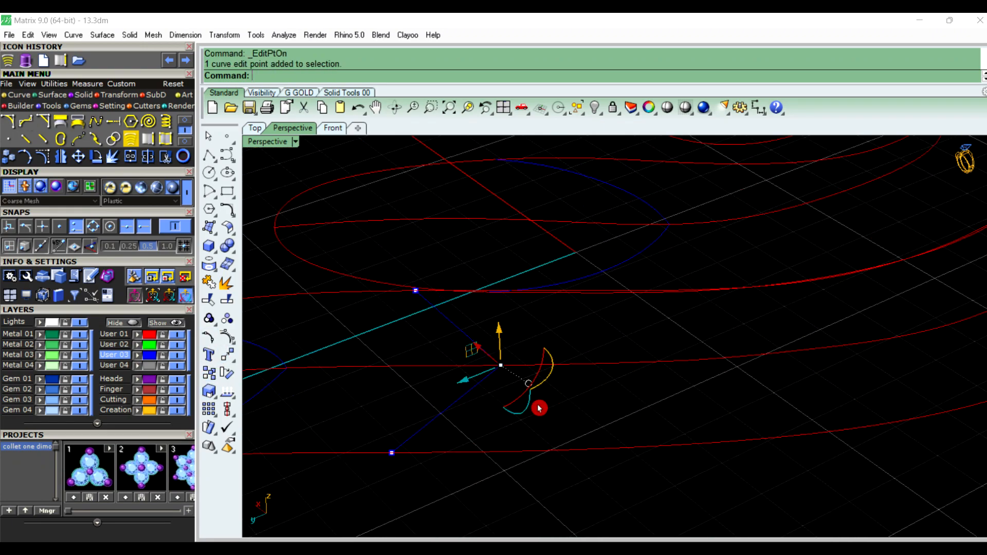
left_click(497, 330)
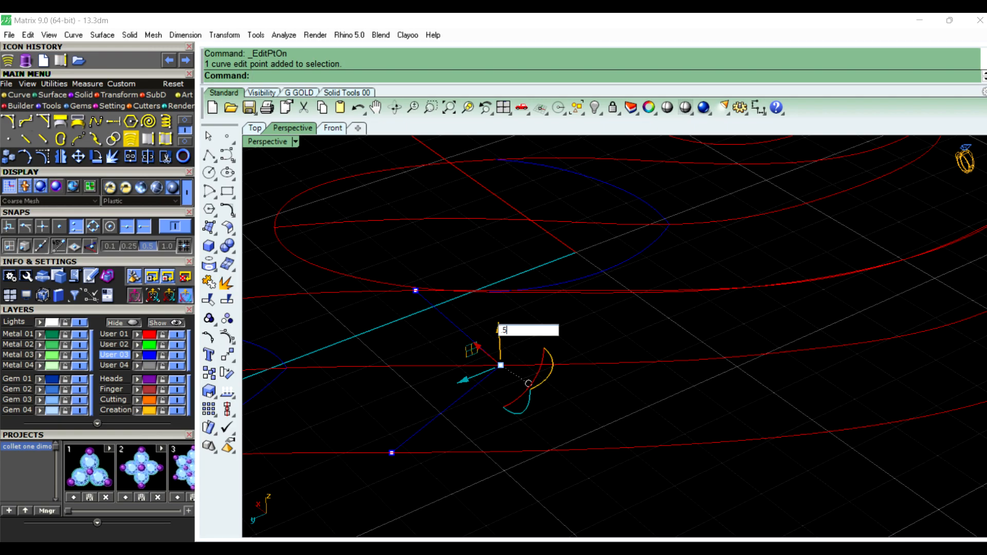
type("5")
key("Return")
left_click(660, 406)
right_click_drag(466, 453, 553, 421)
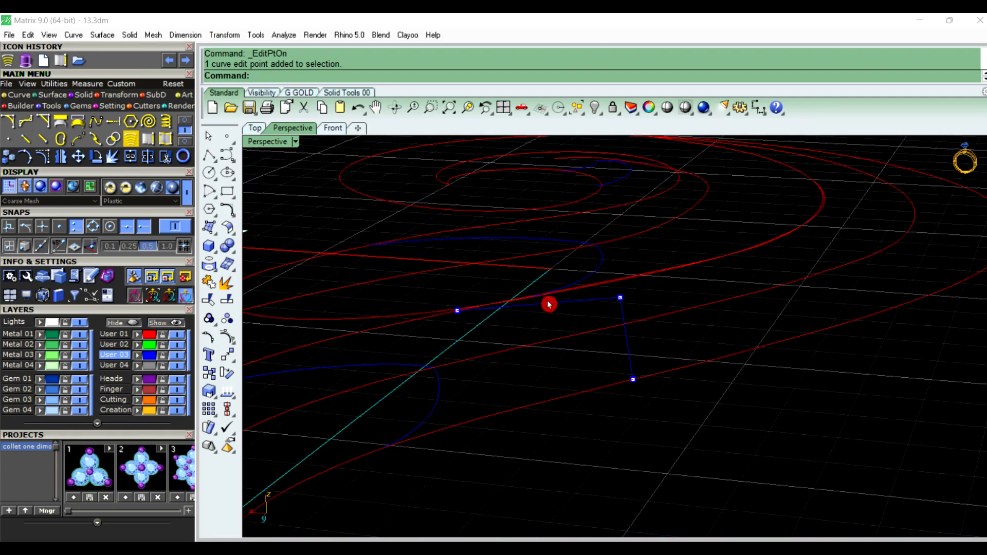
right_click_drag(769, 326, 613, 379)
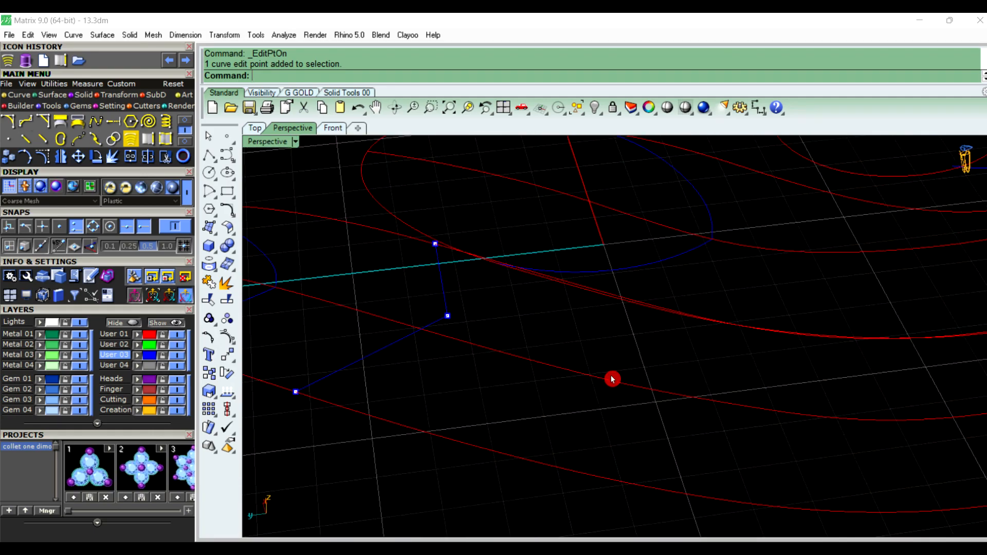
left_click(212, 345)
Offset the raised chevron polyline 0.6 mm toward the leaf's tip, using sharp corners
right_click_drag(293, 348, 500, 437)
left_click(468, 402)
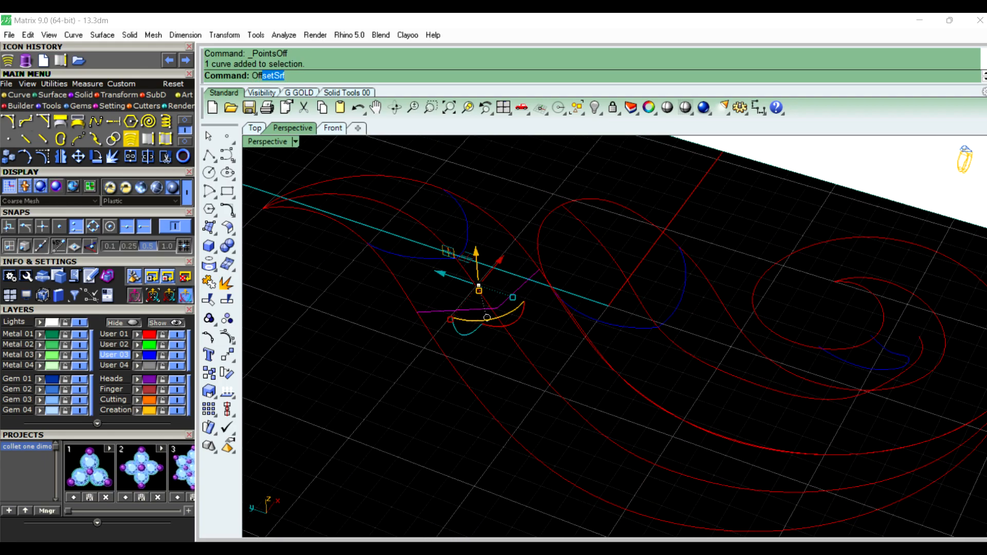
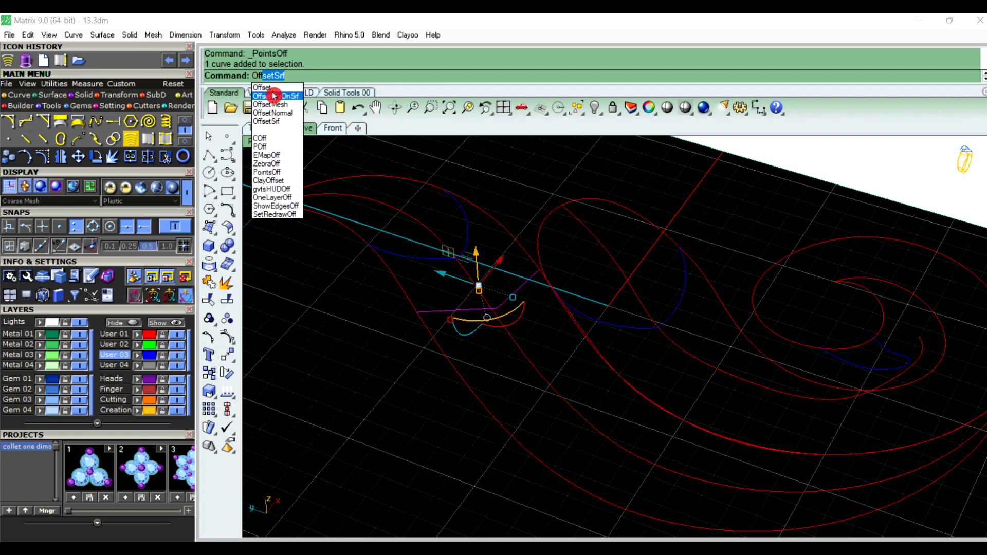
left_click(262, 88)
scroll(431, 251, "up", 5)
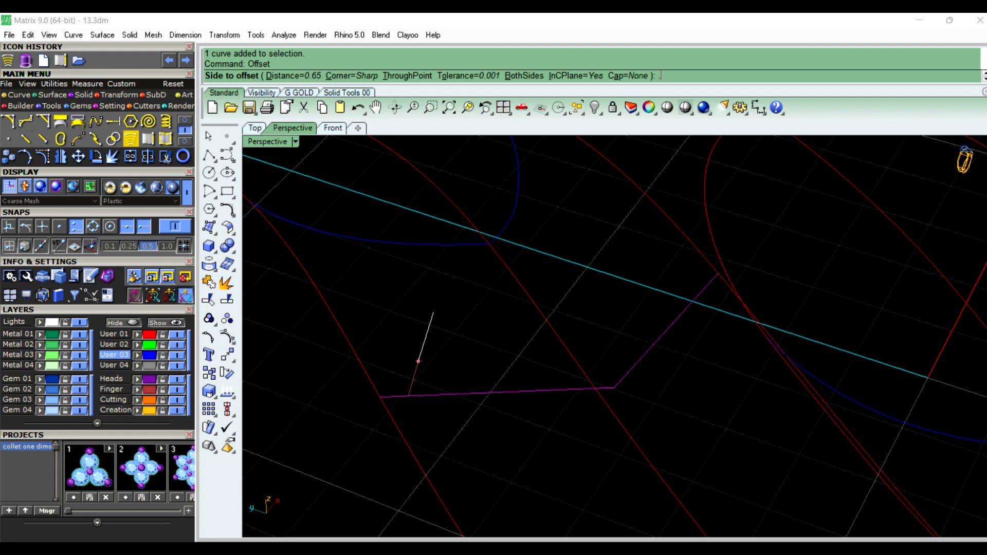
key("Return")
left_click(434, 312)
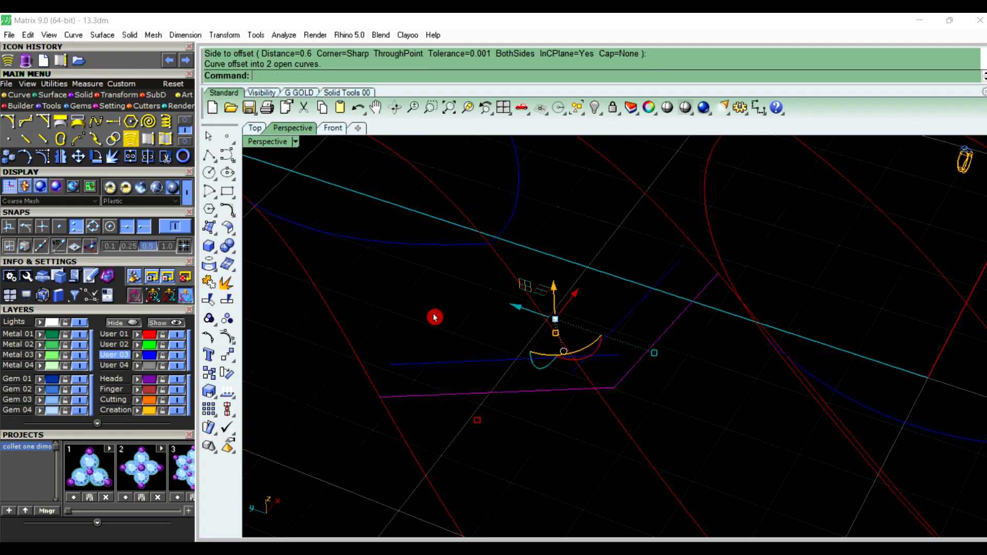
Trim the overhanging ends of the two offset segments where they cross at the chevron's peak
right_click_drag(330, 403, 516, 397)
scroll(516, 396, "down", 4)
scroll(637, 370, "up", 8)
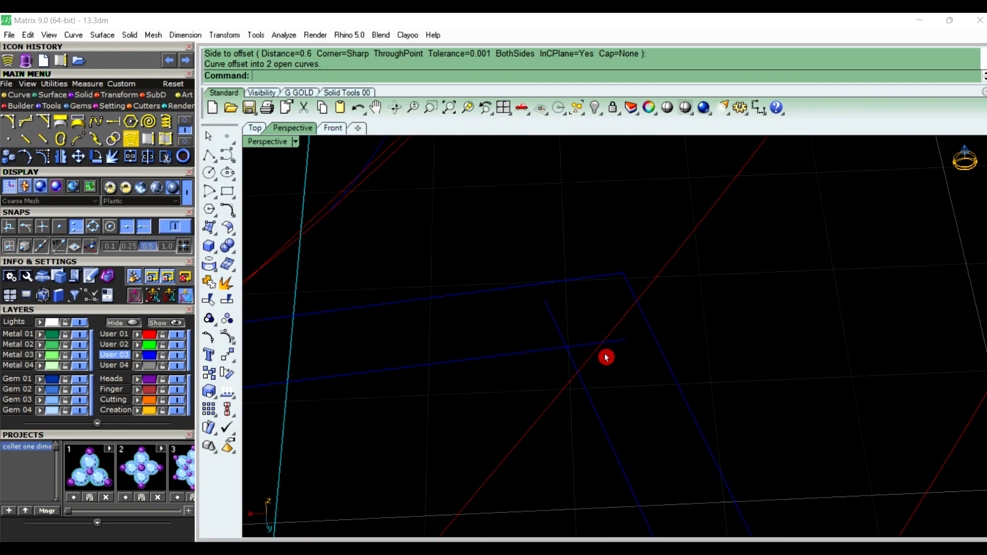
left_click(572, 362)
left_click(508, 357, "shift")
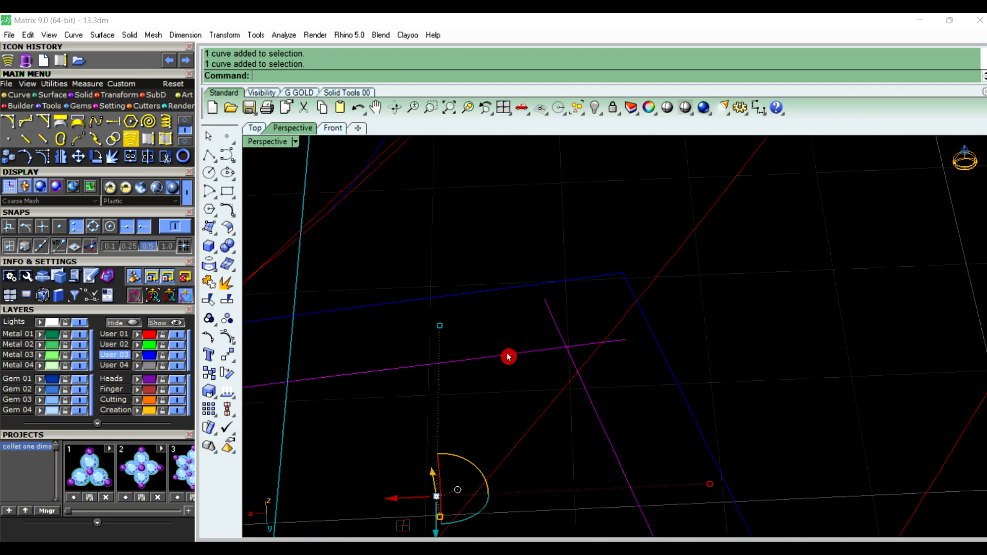
left_click(208, 300)
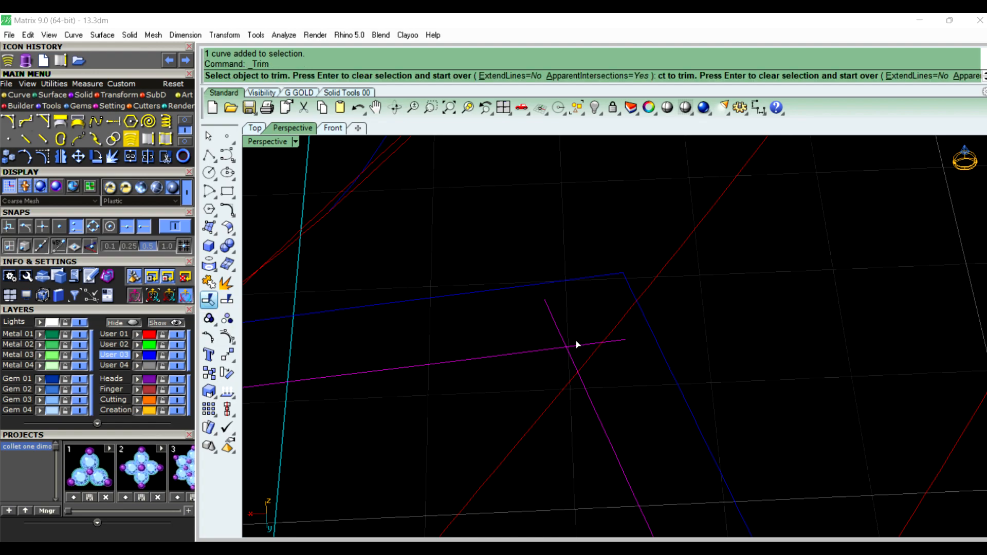
left_click(558, 325)
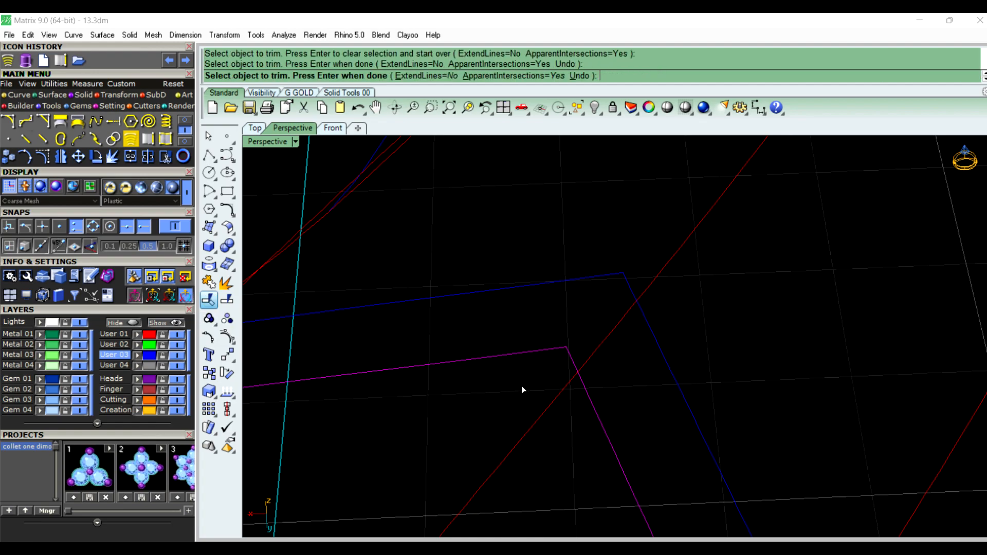
right_click(521, 386)
left_click(786, 306)
Move the peak-side edit point of one offset segment onto the other segment's end to close the gap, and hide the points
scroll(721, 322, "down", 4)
scroll(662, 365, "up", 12)
right_click_drag(573, 332, 573, 277)
scroll(562, 141, "up", 7)
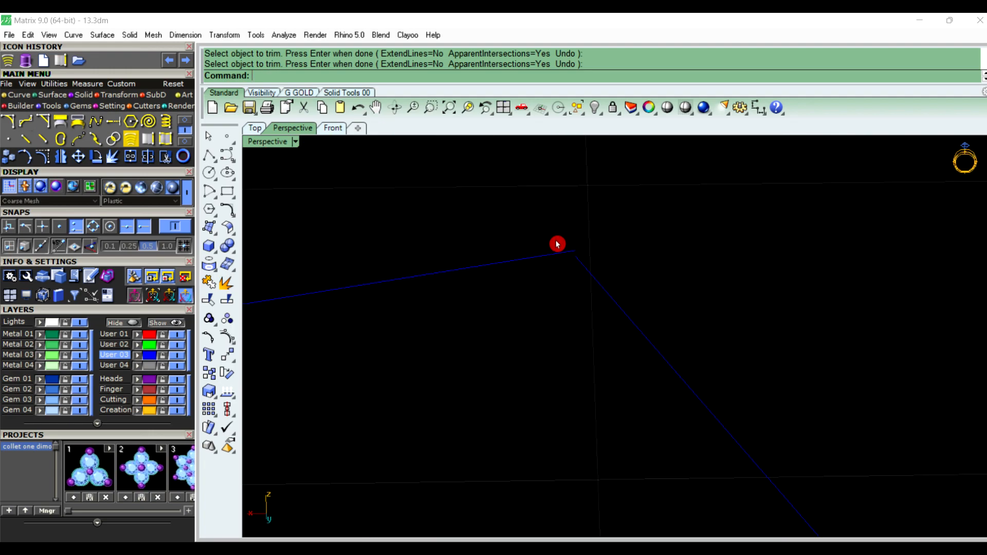
left_click(632, 262)
scroll(550, 256, "down", 3)
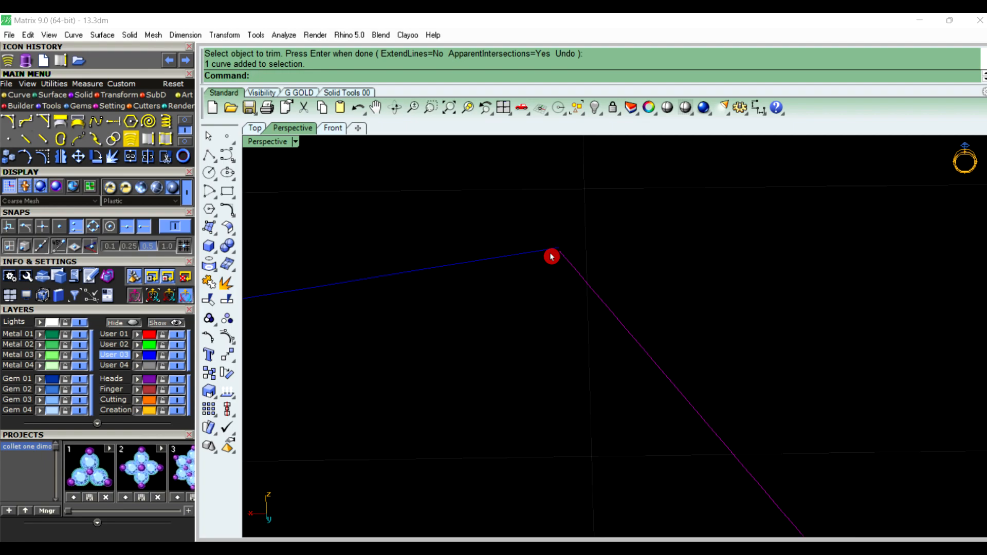
scroll(552, 256, "down", 5)
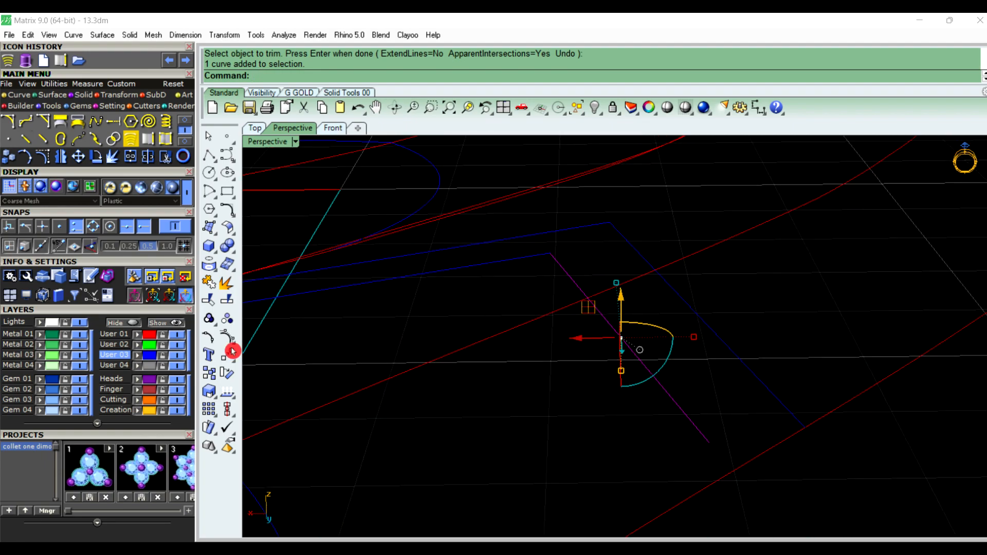
left_click(209, 340)
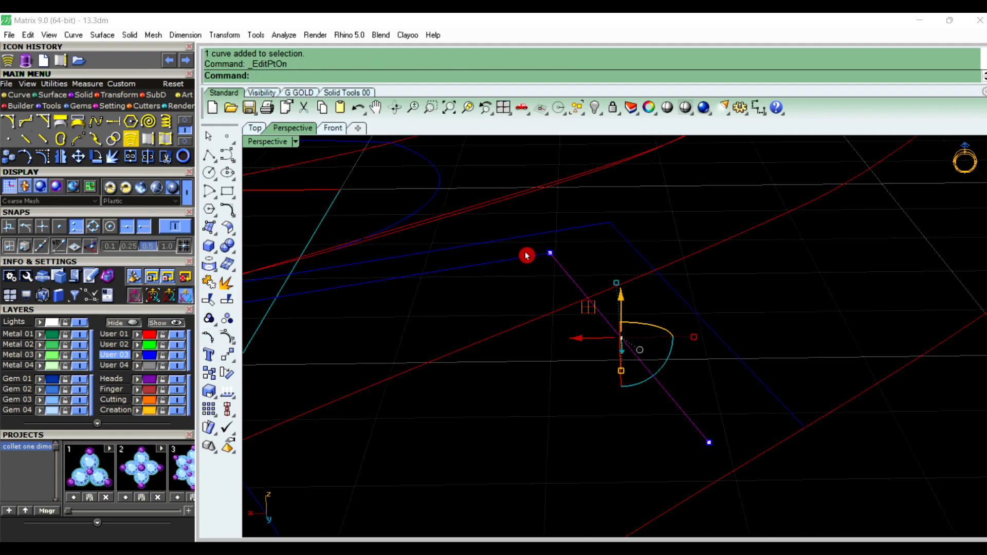
scroll(527, 255, "up", 10)
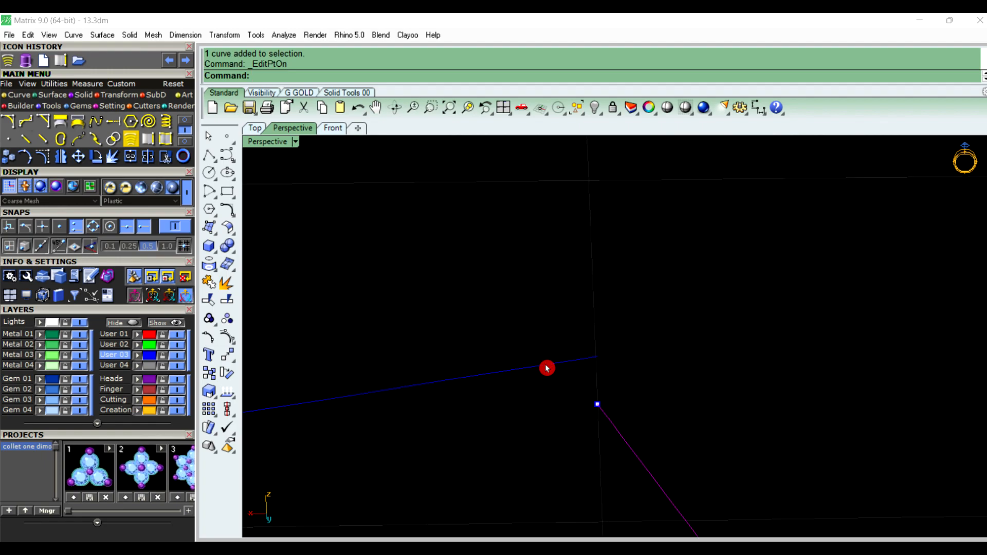
left_click(597, 406)
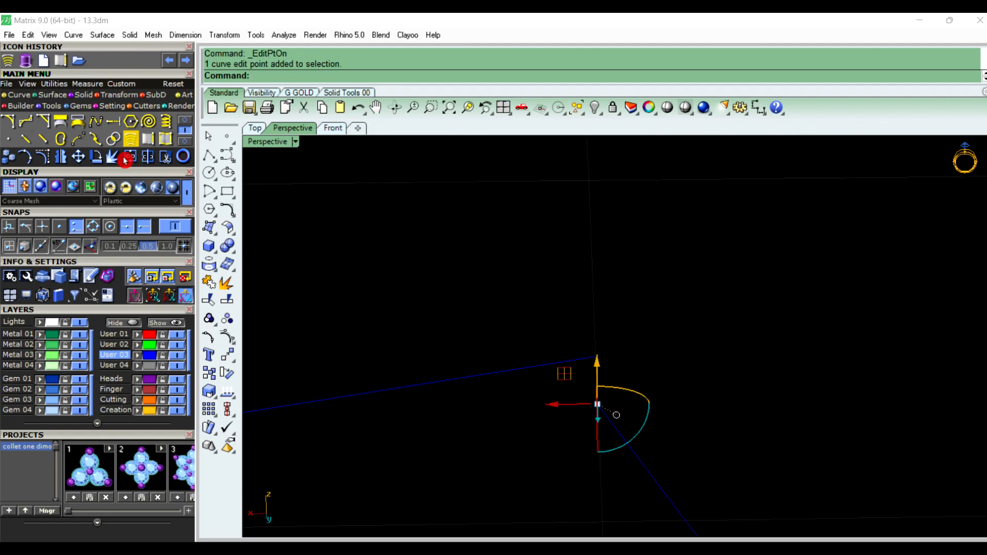
left_click(79, 157)
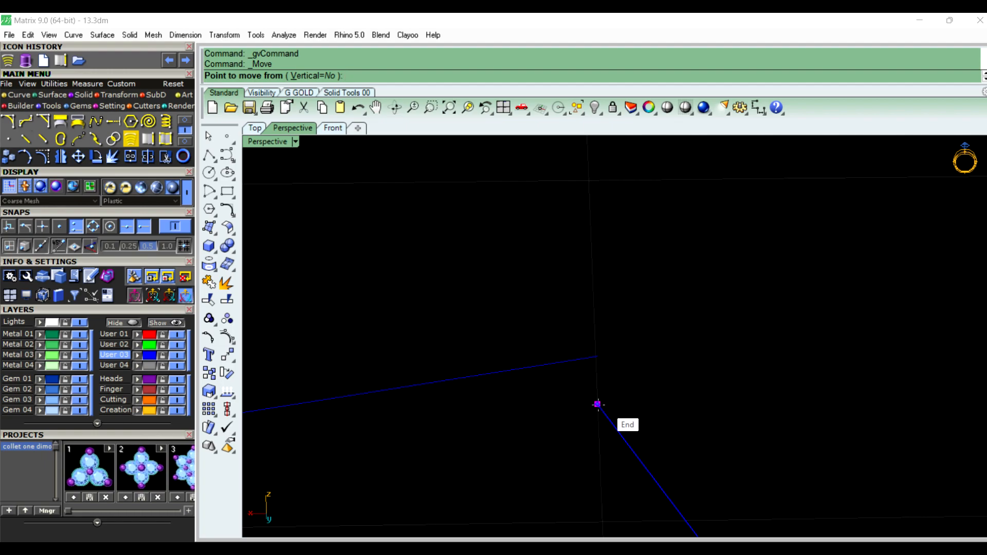
left_click(598, 405)
left_click(598, 355)
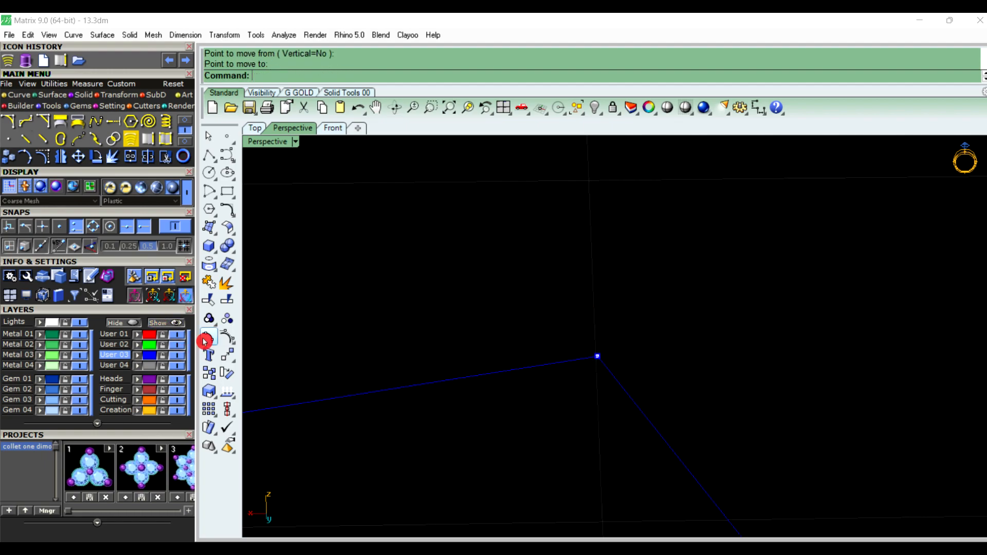
key("F11")
Extend the outer ends of both offset segments to the leaf's side outline curves
scroll(642, 350, "down", 4)
scroll(645, 355, "down", 6)
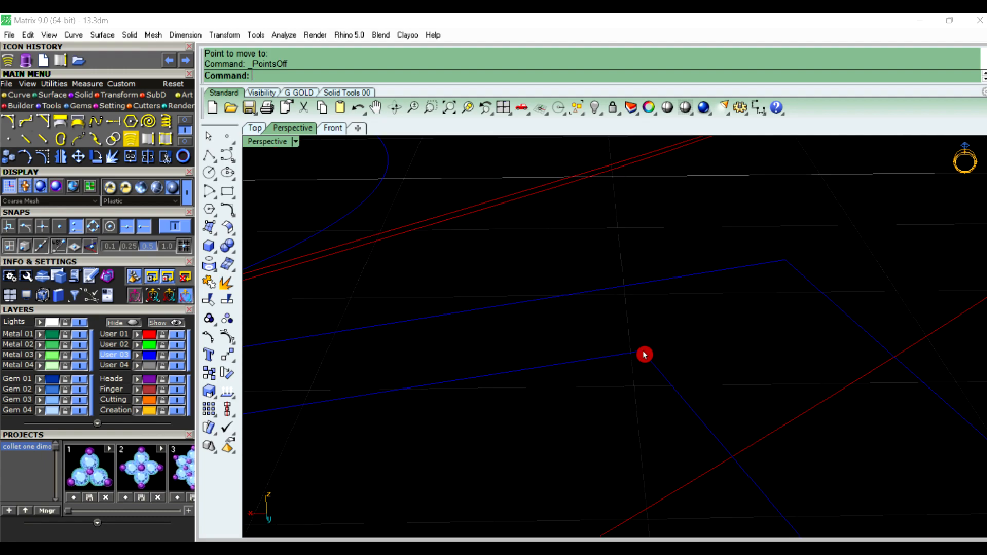
right_click_drag(837, 427, 711, 300)
left_click(678, 330)
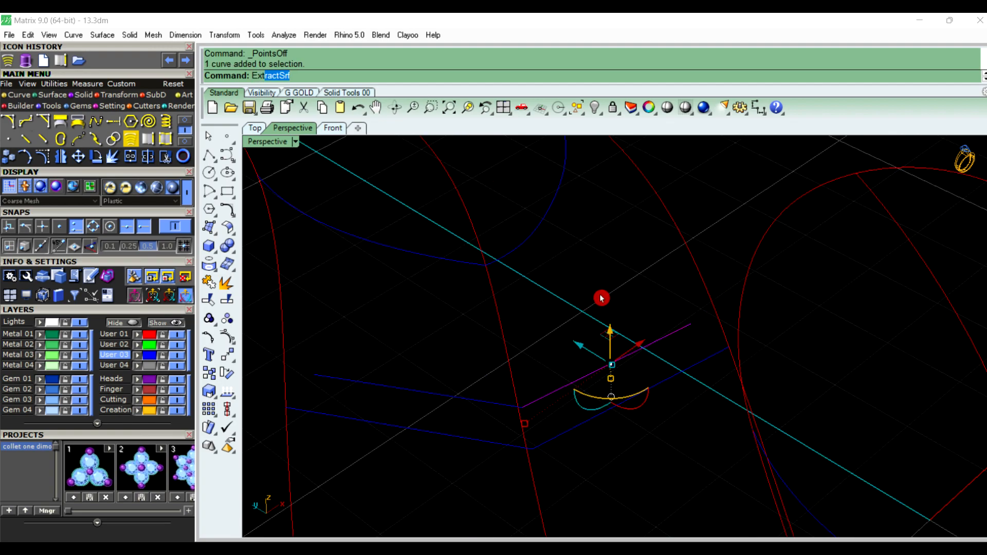
type("end")
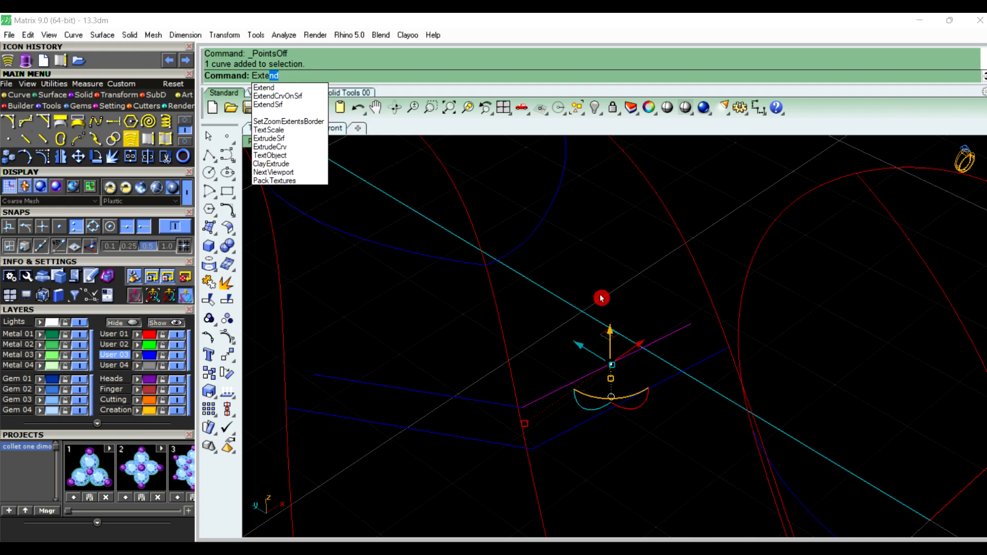
key("Return")
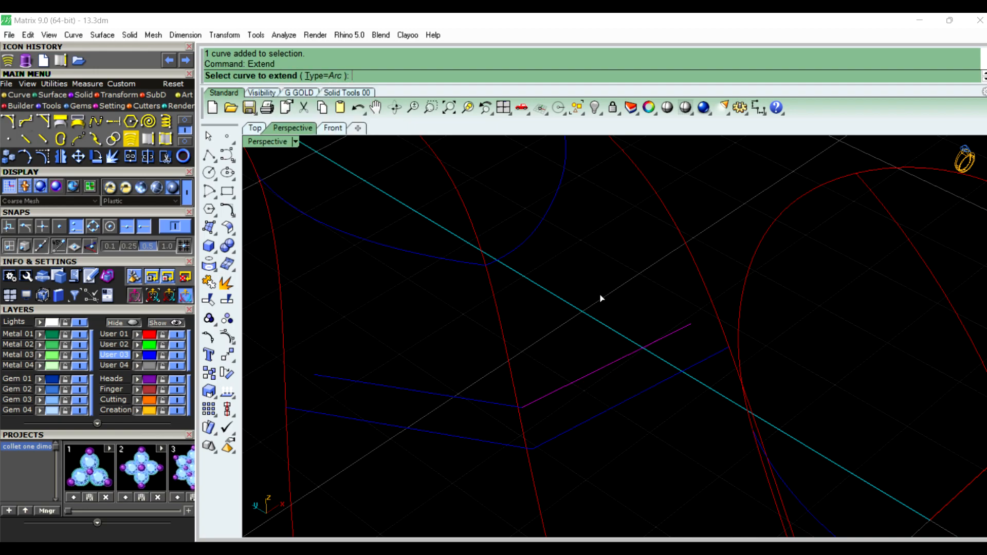
left_click(693, 325)
left_click(715, 312)
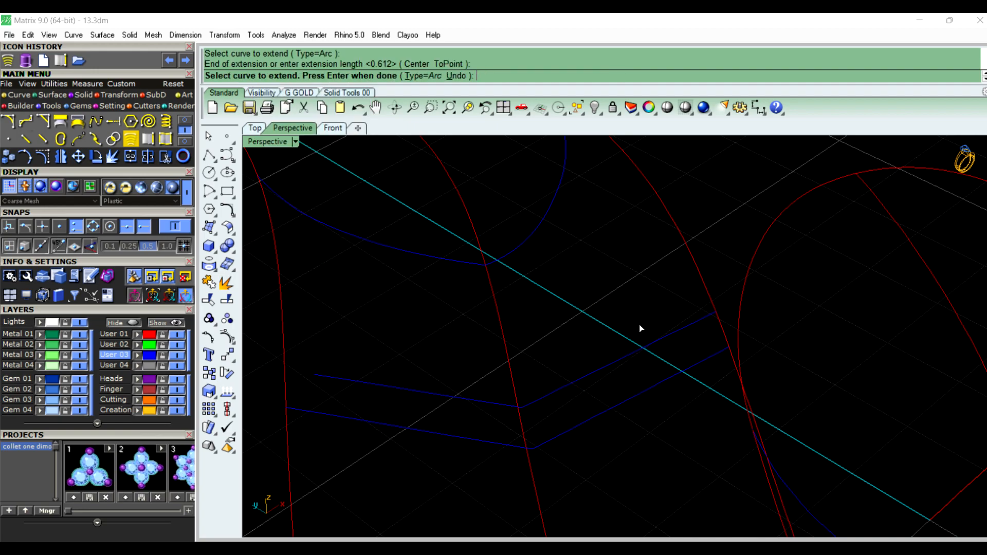
left_click(317, 377)
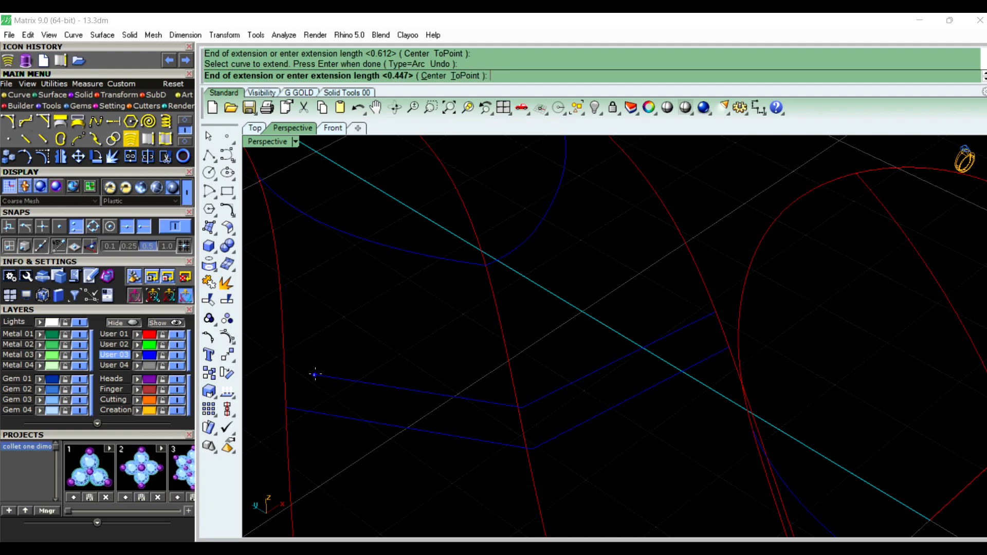
left_click(288, 371)
right_click(345, 393)
Join the two extended offset segments into a single chevron curve
right_click_drag(404, 392, 438, 380)
left_click(439, 378)
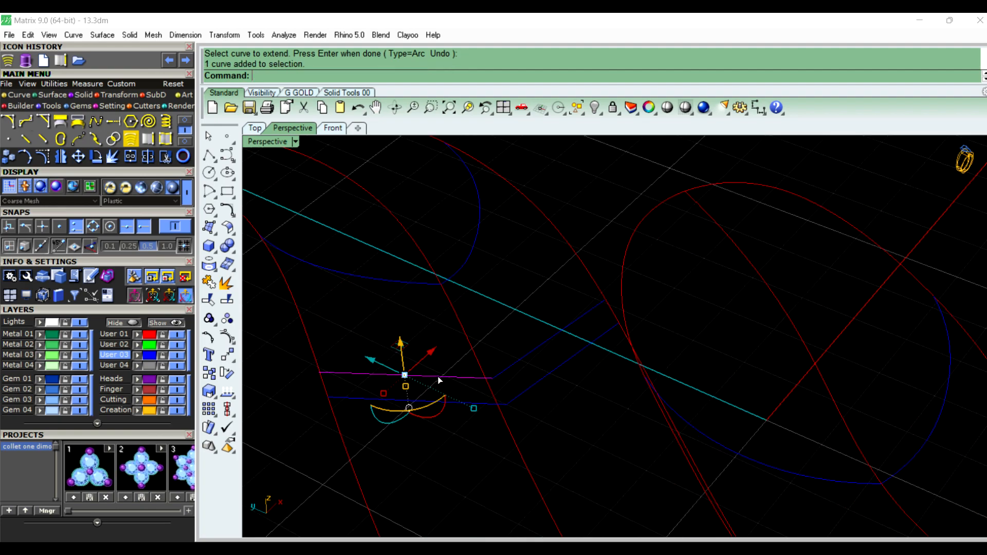
left_click(514, 364)
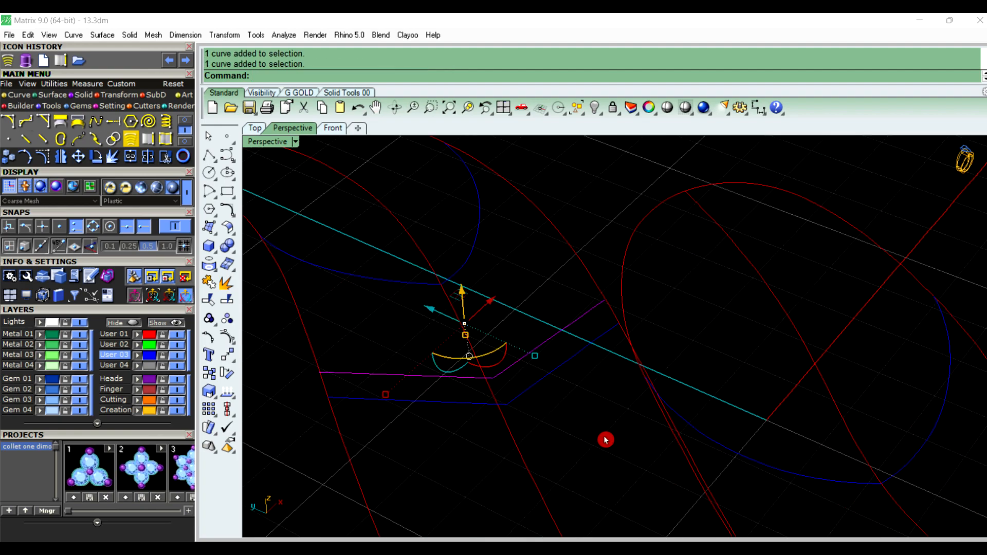
key("Return")
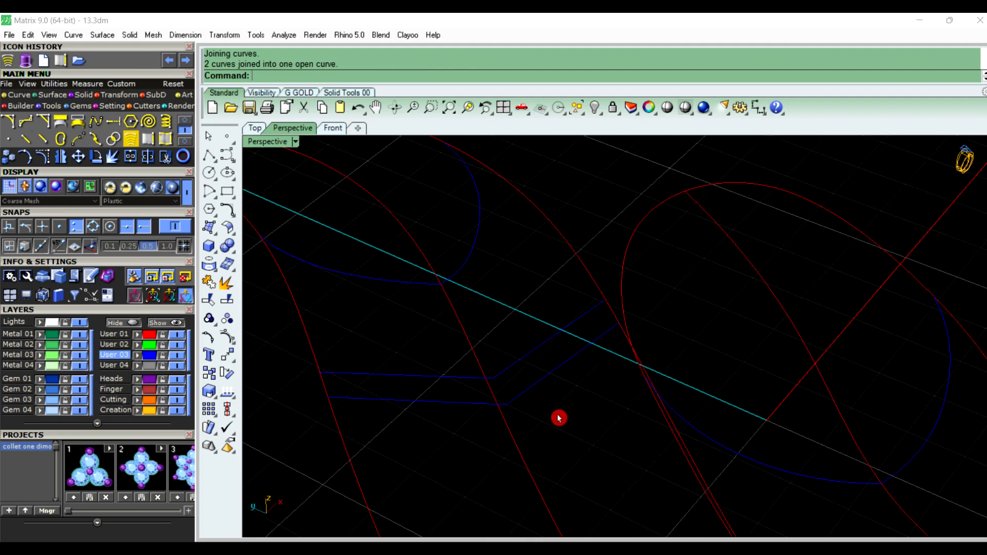
Loft a surface between the two chevron curves using straight sections without simplifying the cross-sections
left_click(522, 397)
left_click(562, 419)
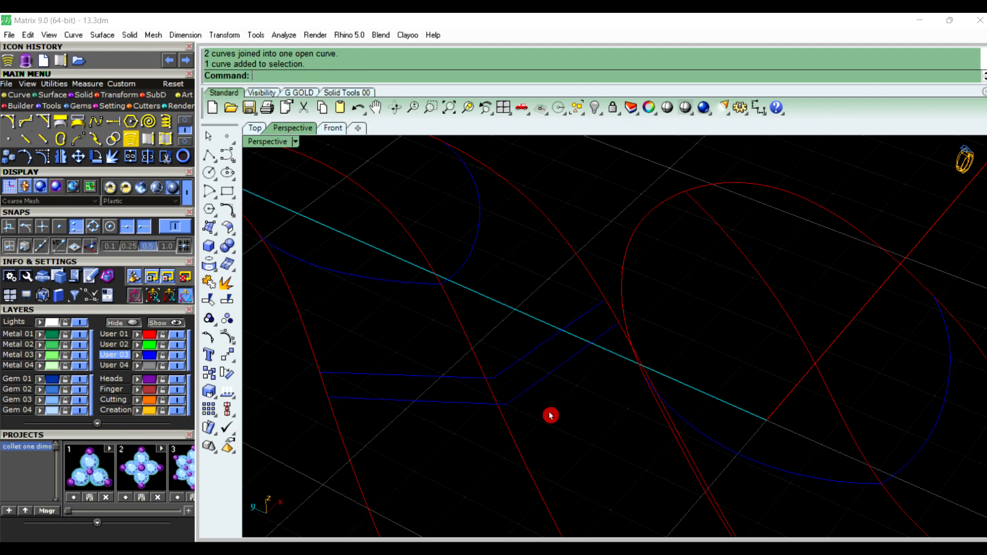
left_click(443, 383)
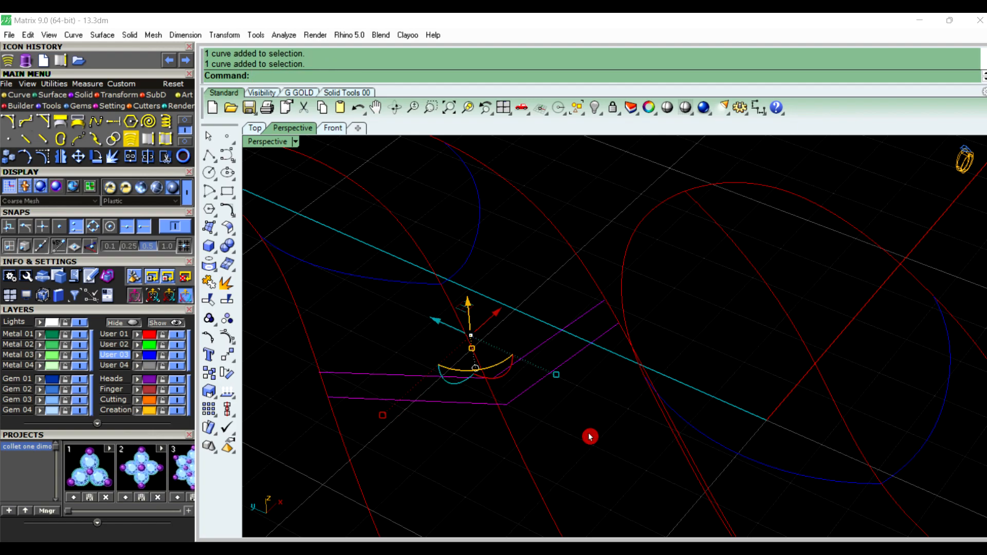
type("Loft")
key("Return")
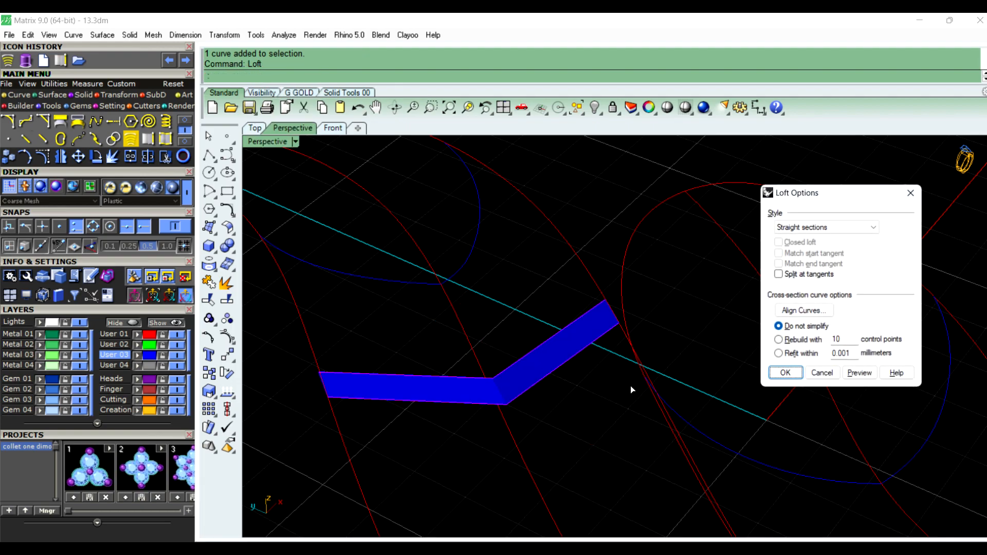
left_click(782, 375)
Offset the lofted chevron surface upward by 0.5 as a solid with sharp corners
right_click_drag(590, 418, 531, 443)
scroll(531, 443, "up", 2)
left_click(531, 443)
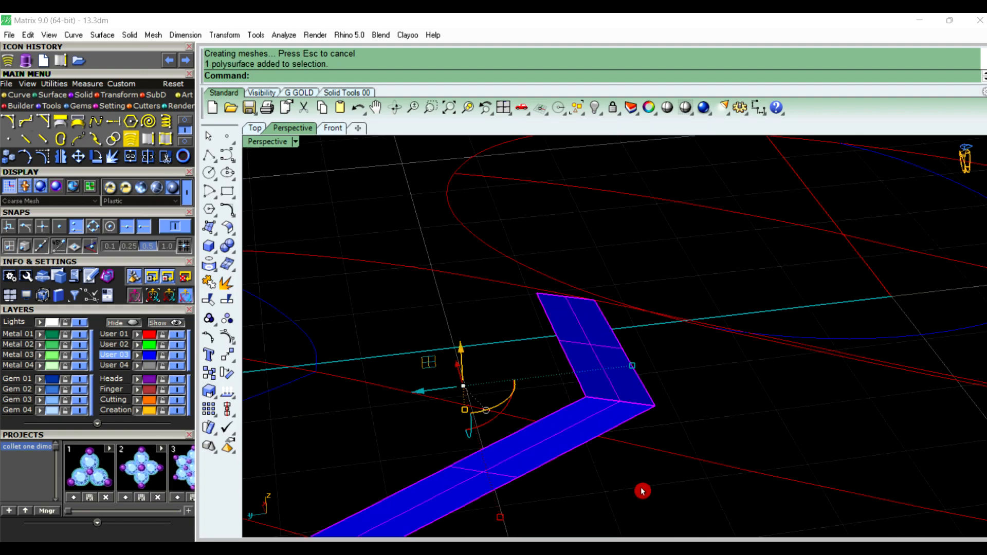
type("OffsetSrf")
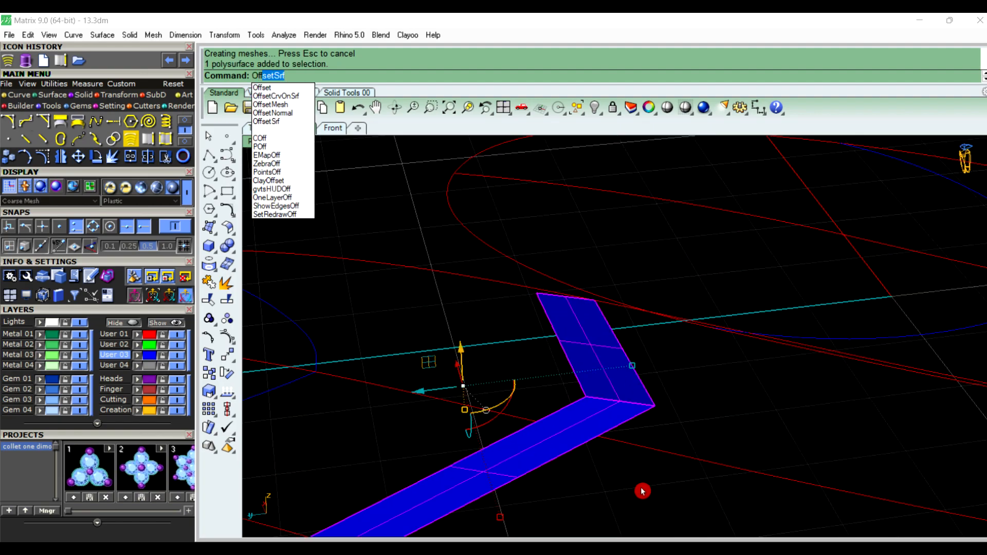
key("Return")
left_click(574, 437)
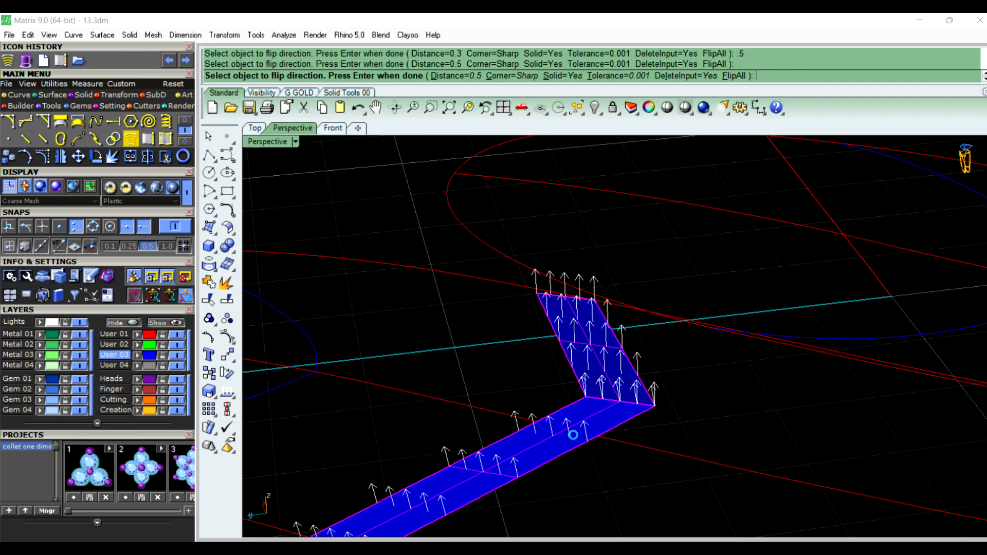
right_click(577, 438)
scroll(599, 426, "down", 7)
right_click_drag(669, 461, 535, 479)
scroll(500, 354, "up", 9)
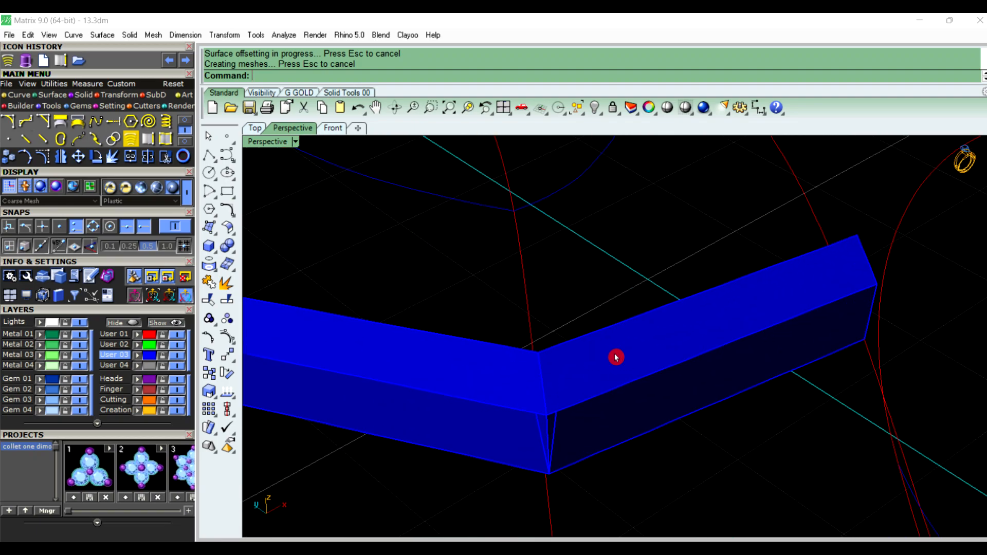
Extract the two top faces of the chevron solid and delete them
scroll(615, 355, "down", 6)
scroll(926, 210, "up", 6)
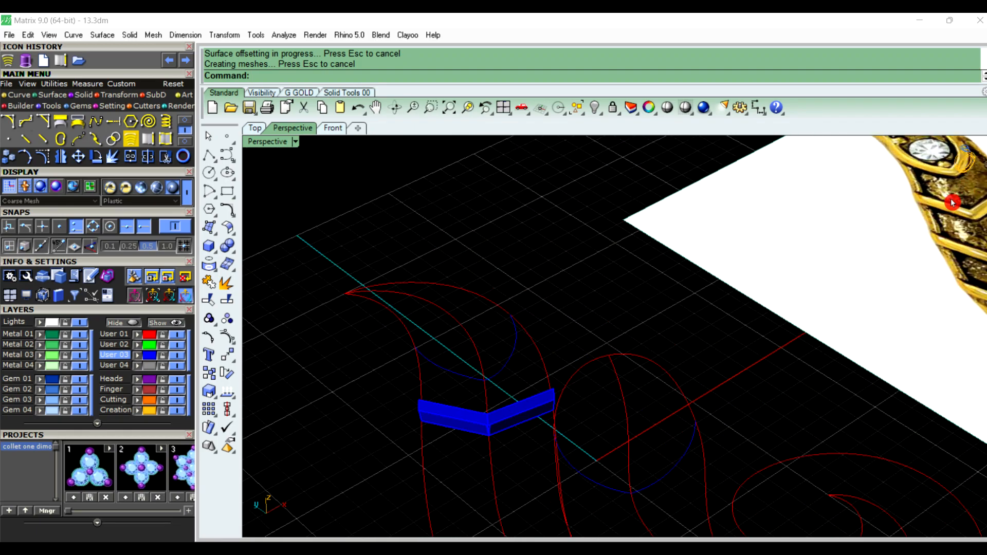
scroll(960, 231, "down", 3)
scroll(961, 232, "down", 3)
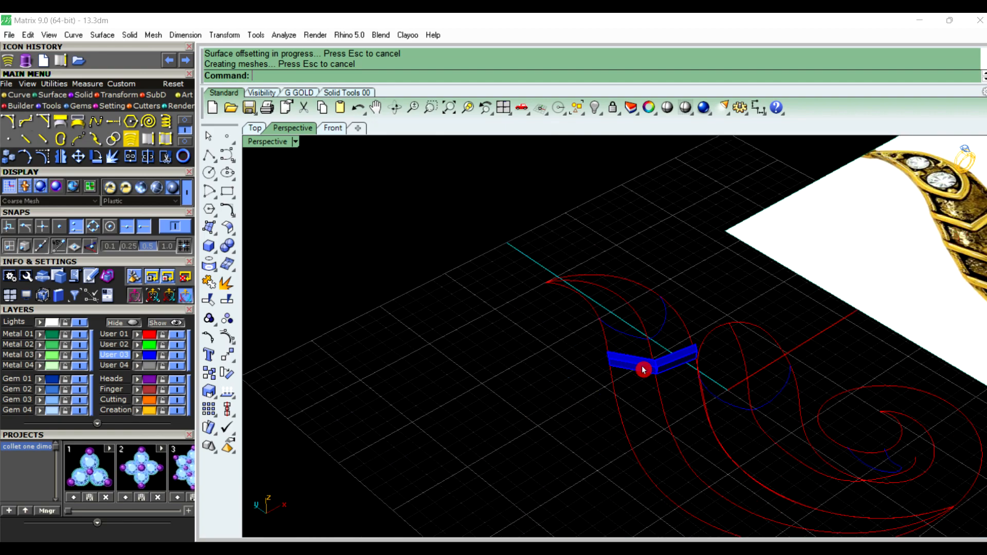
scroll(653, 359, "up", 6)
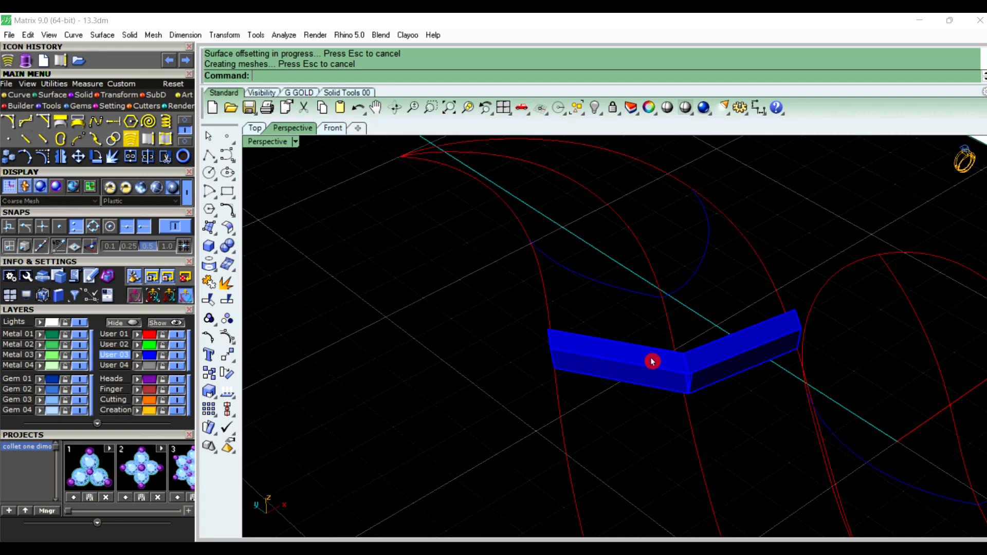
right_click(600, 455)
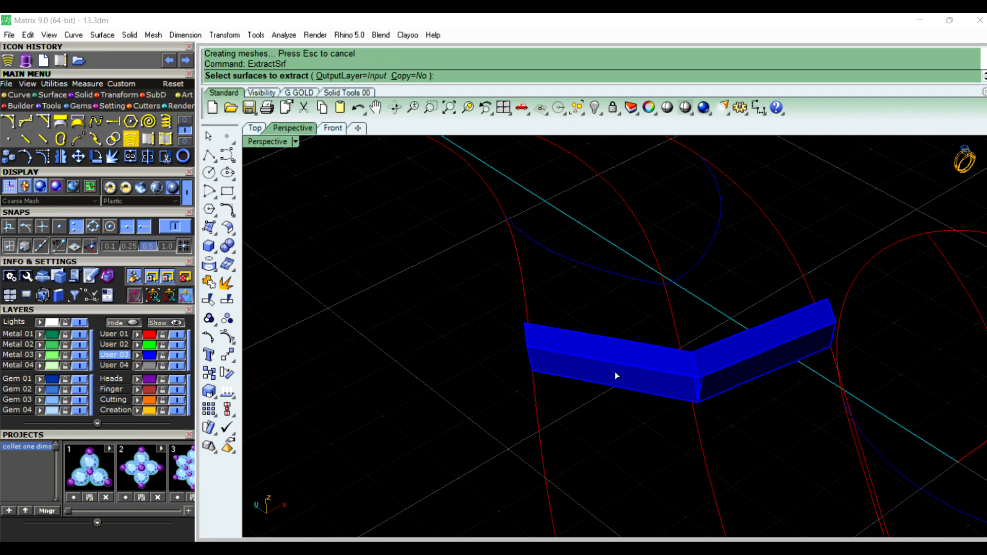
left_click(631, 356)
left_click(801, 335)
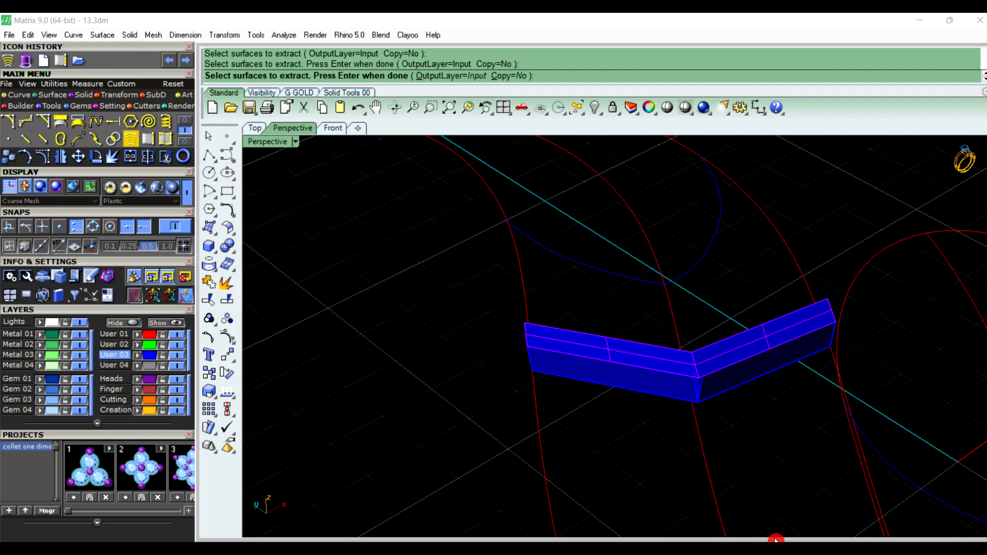
key("Return")
key("Delete")
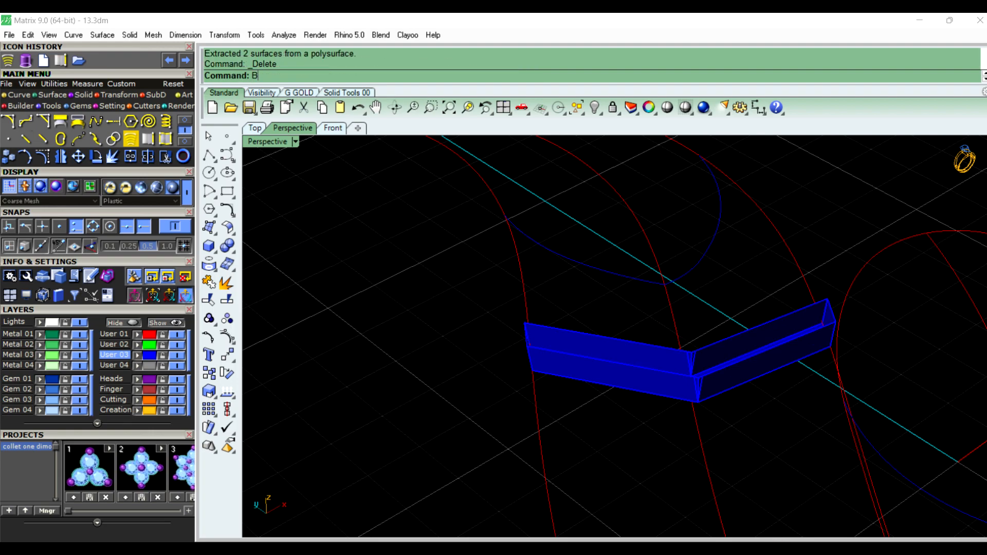
Blend a curvature-continuous surface between the two open long edges of the chevron's left arm, with both bulge values at 0.25
type("Bl")
key("Return")
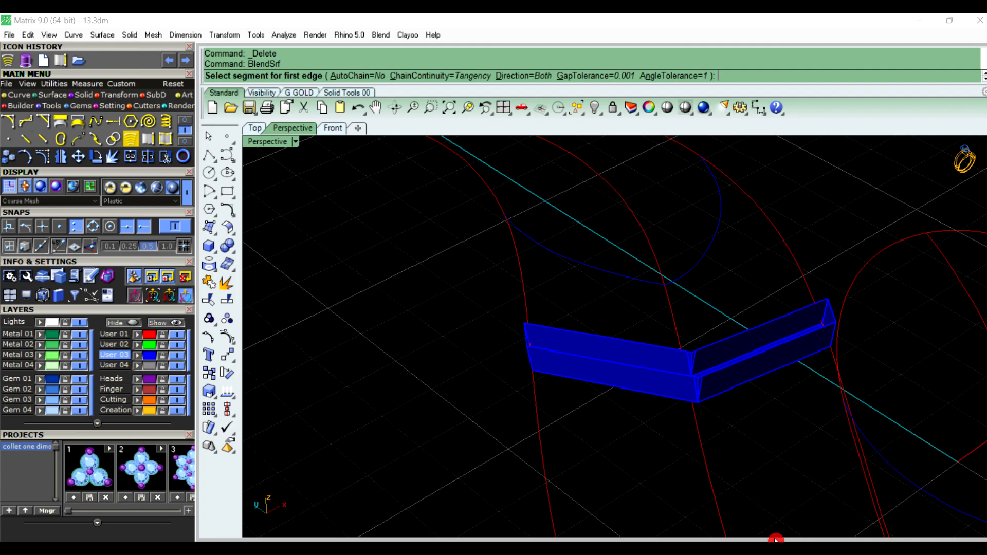
scroll(637, 381, "up", 4)
left_click(636, 320)
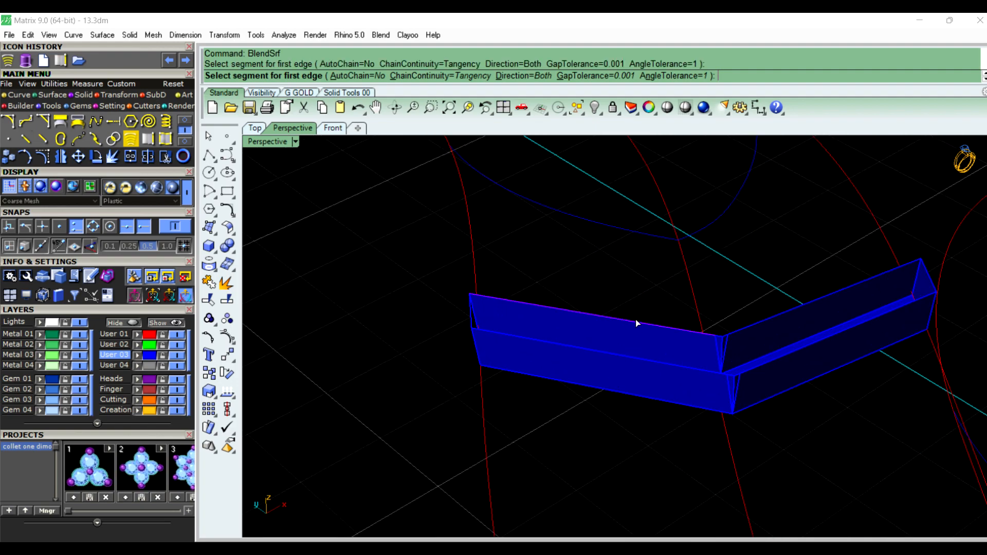
key("Return")
left_click(638, 356)
left_click(639, 356)
key("Return")
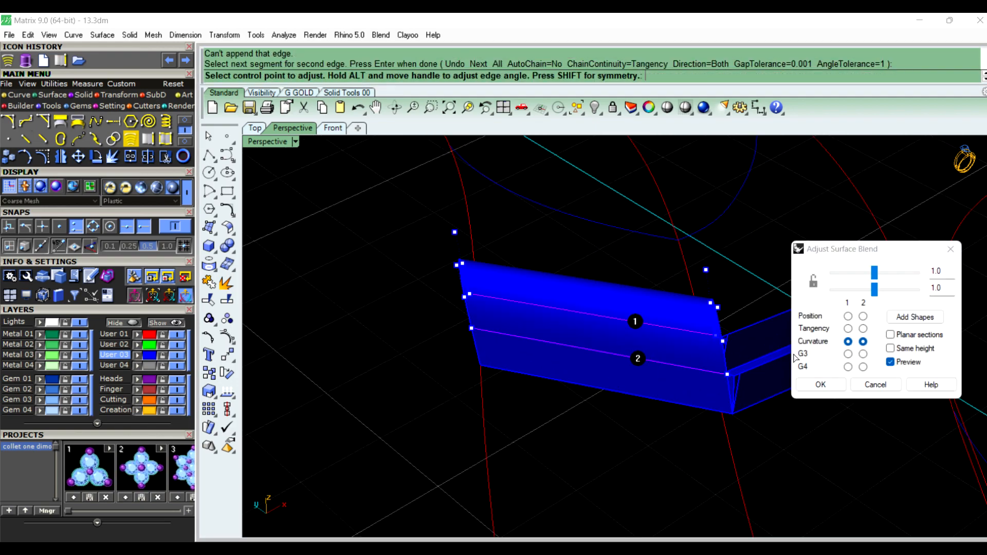
left_click(898, 267)
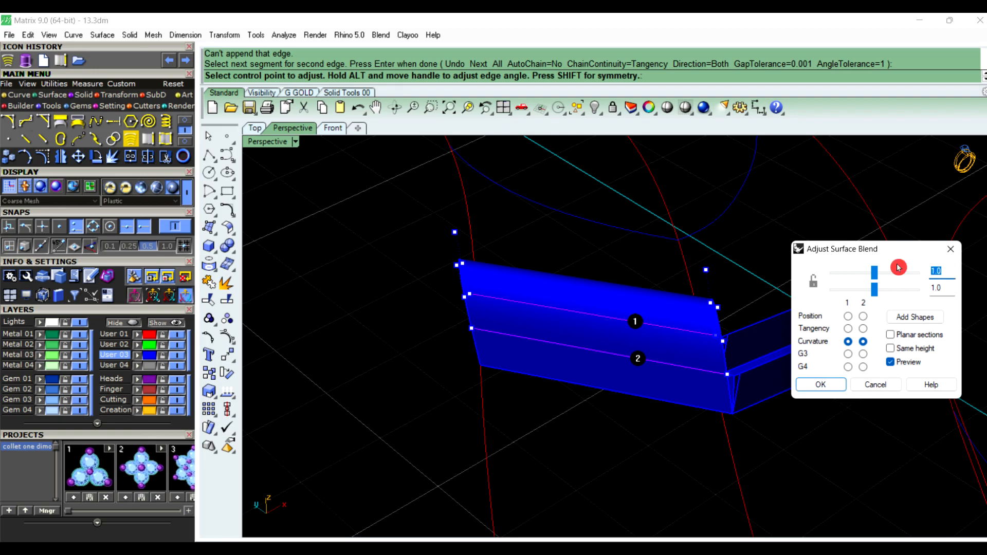
type(".25")
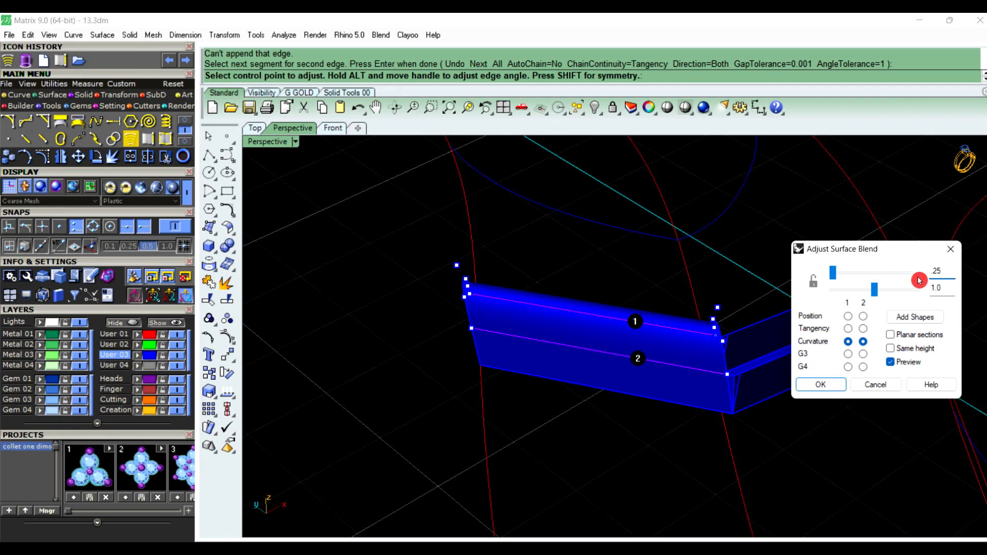
left_click(885, 274)
type(".2")
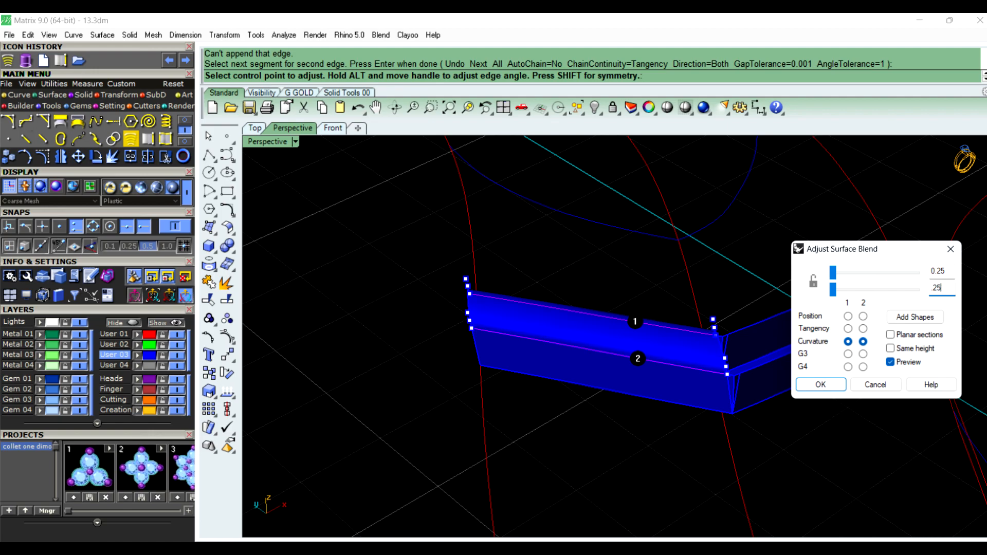
type("5")
left_click(821, 385)
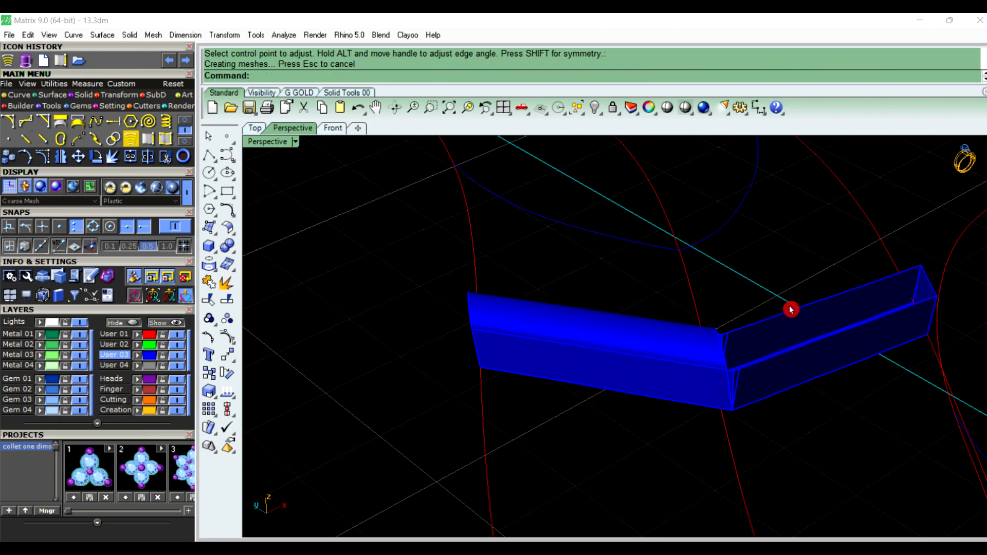
Blend a curvature-continuous surface across the open top of the chevron's right arm, with both bulge values at 0.25
key("Return")
left_click(767, 319)
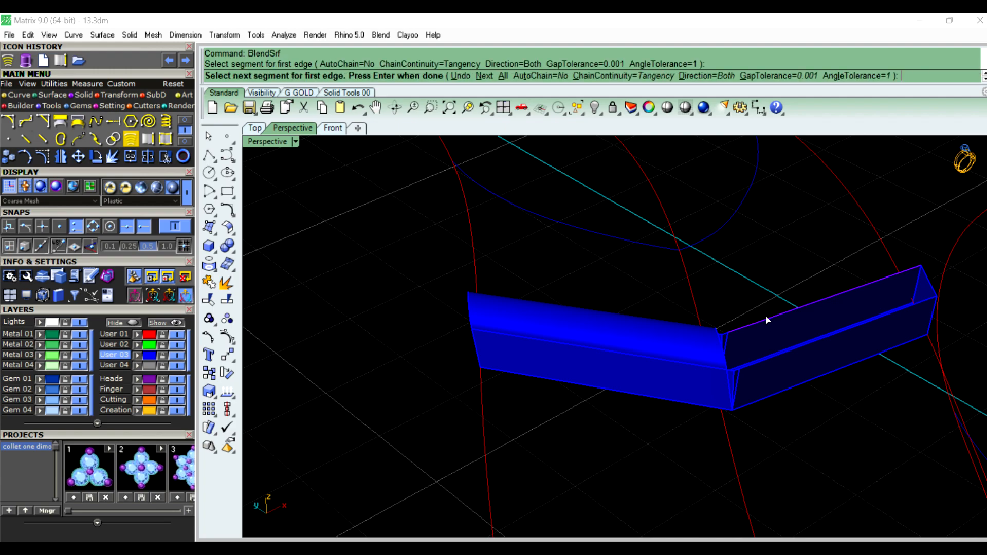
key("Return")
left_click(810, 349)
key("Return")
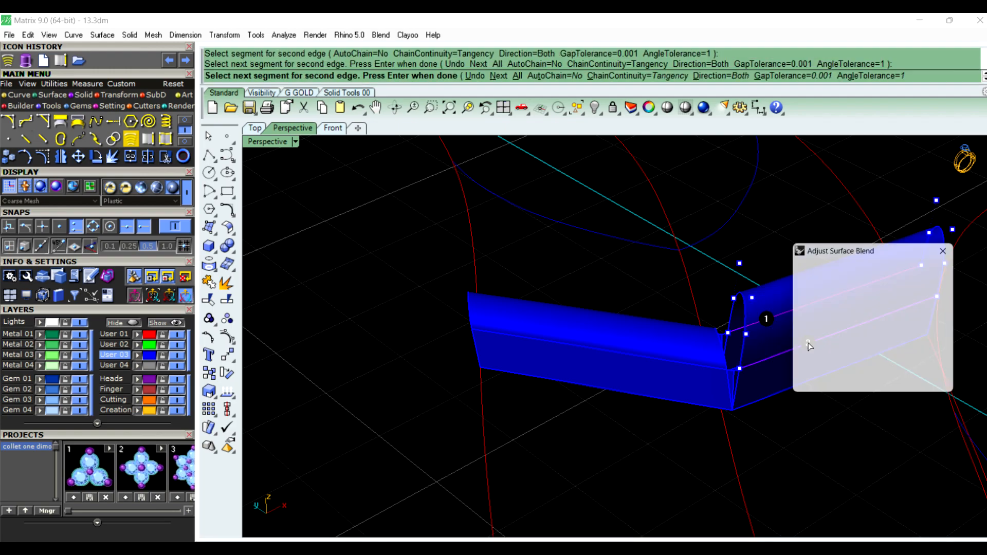
left_click(896, 270)
type(".25")
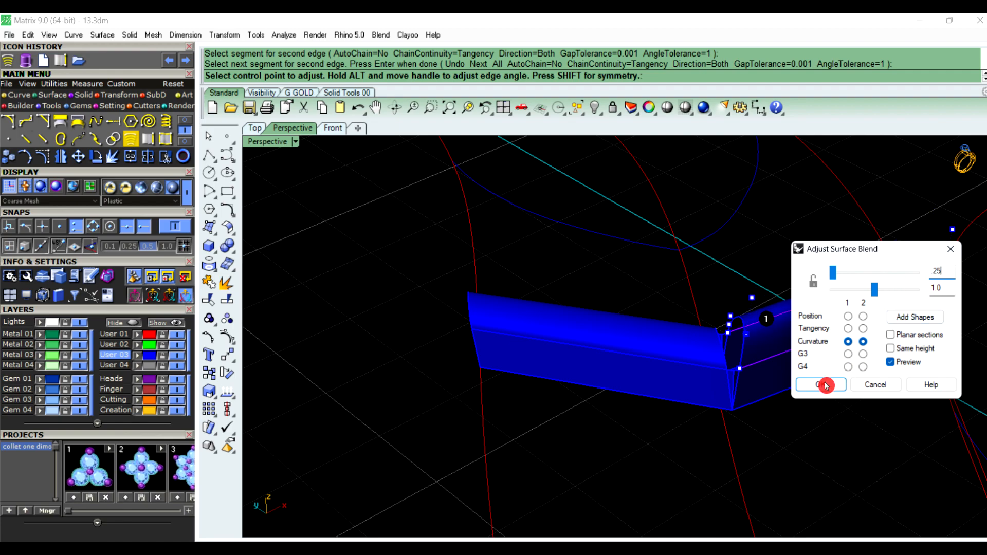
left_click(945, 288)
type(".25")
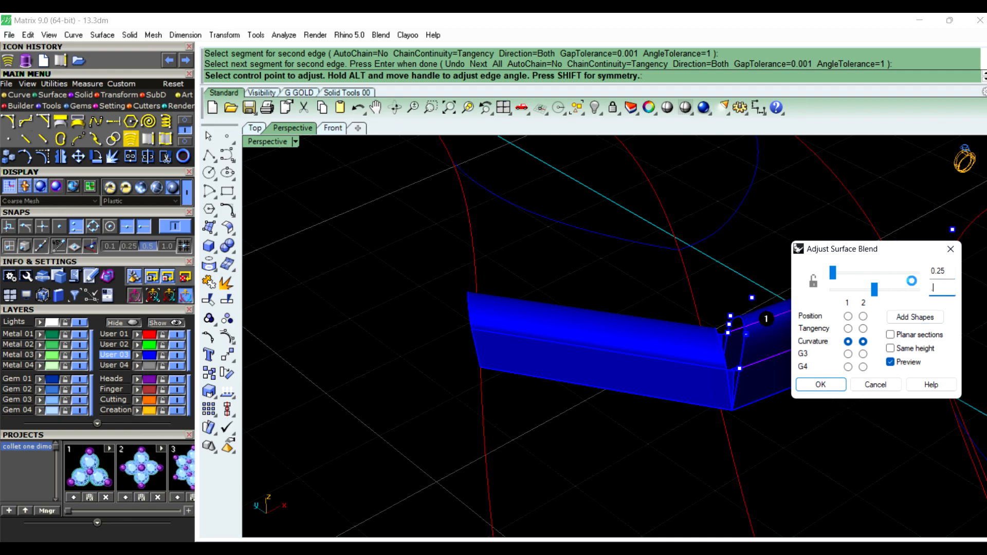
left_click(823, 387)
Join the two domed blend surfaces with the open chevron polysurface
right_click_drag(791, 409, 577, 357)
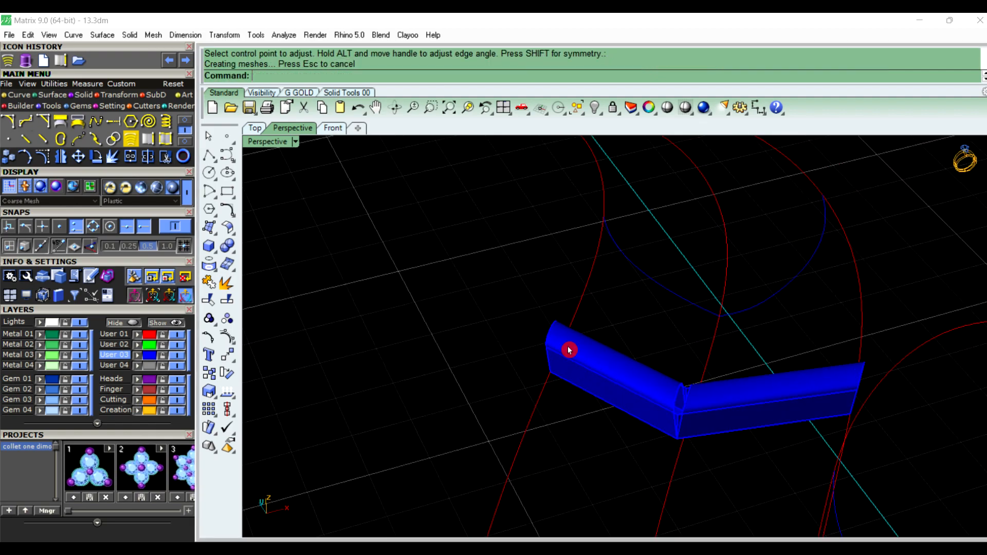
left_click_drag(514, 309, 900, 471)
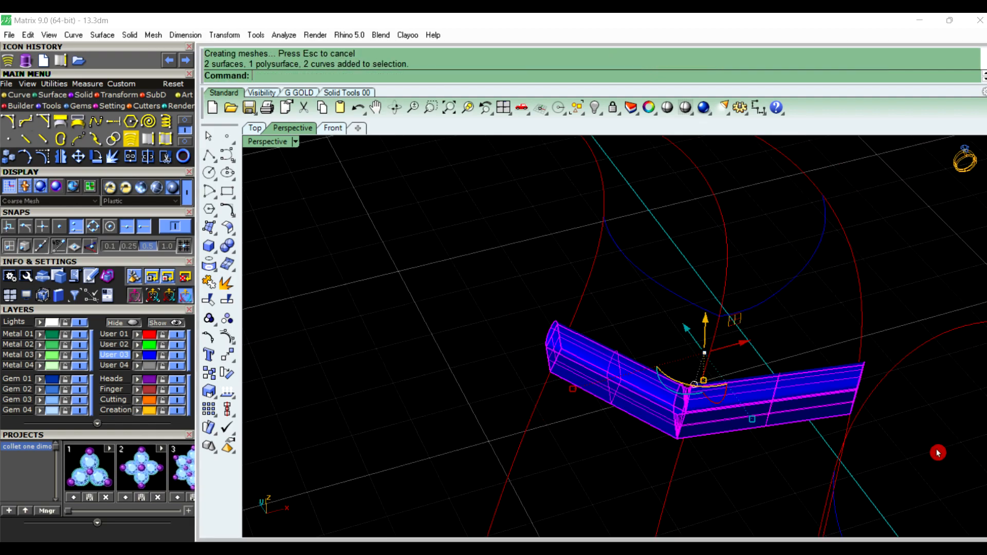
key("Return")
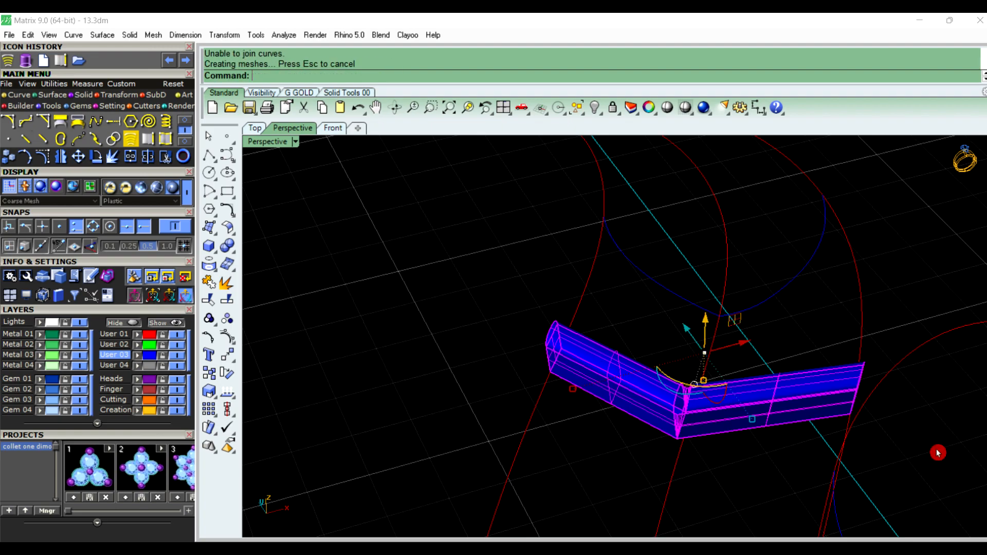
left_click(937, 452)
Blend the facing end edges of the two domed surfaces across the gap at the chevron's peak, with both bulge values at 0.25
right_click_drag(712, 425, 754, 471)
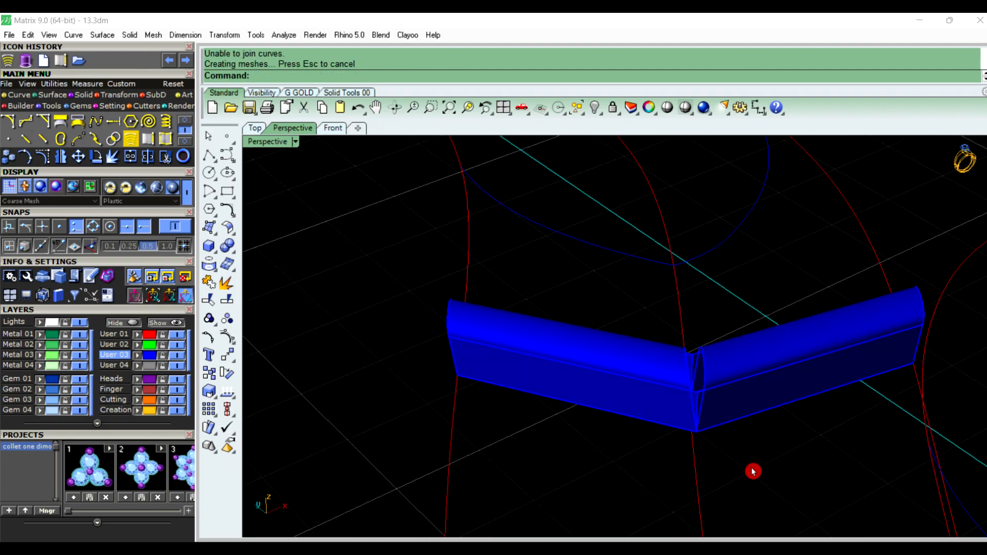
type("BlendSrf")
key("Return")
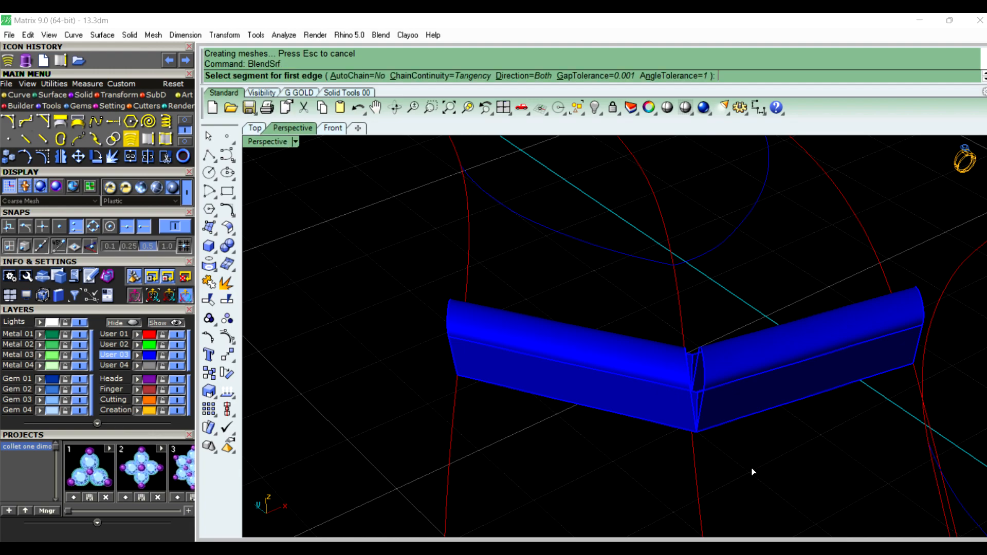
scroll(681, 343, "up", 3)
left_click(678, 343)
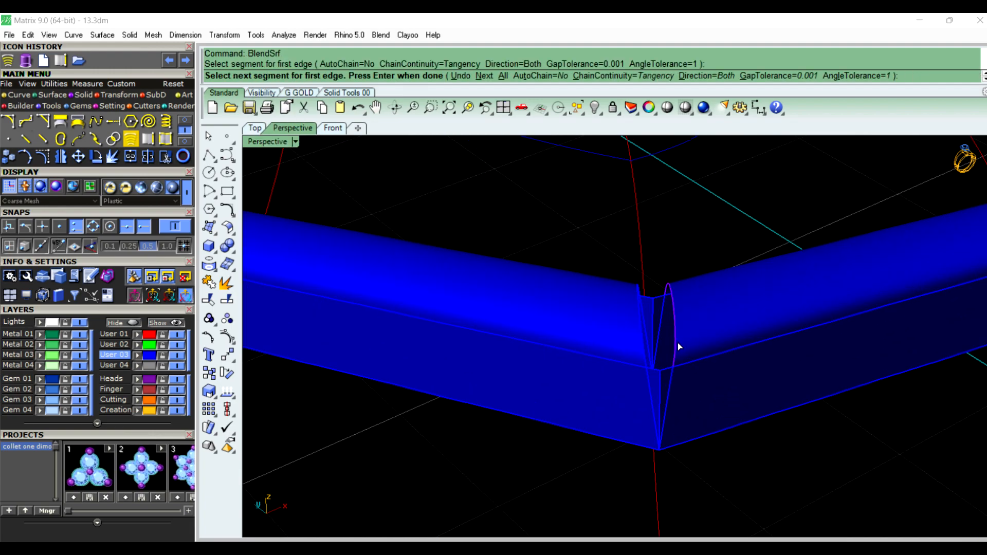
key("Return")
left_click(644, 338)
key("Return")
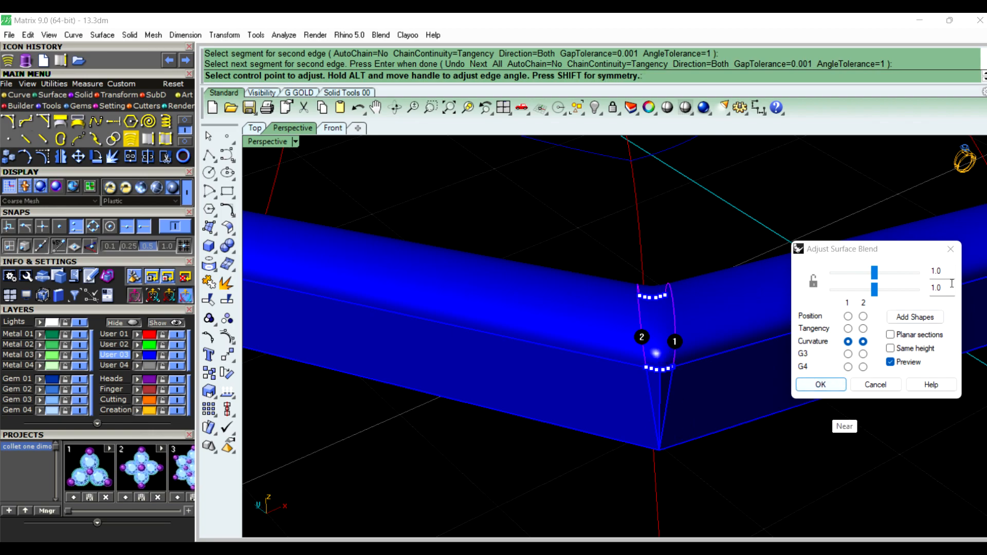
left_click(889, 268)
type(".25")
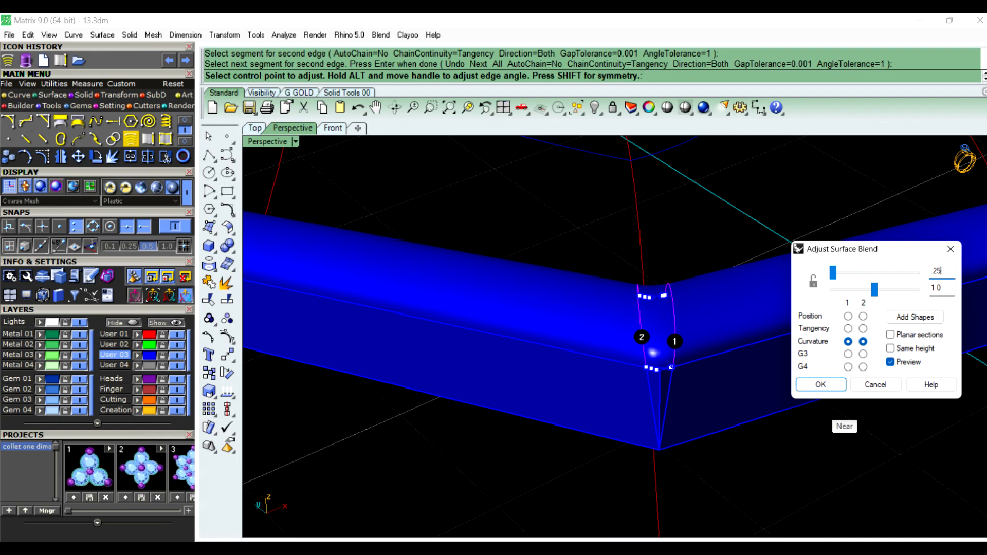
type(".25")
right_click_drag(725, 450, 798, 481)
scroll(756, 379, "up", 3)
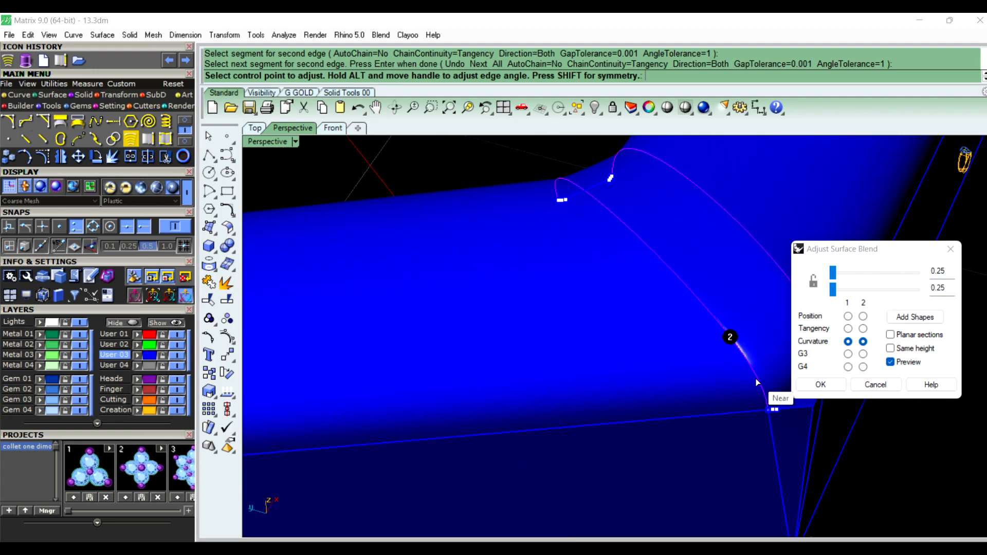
left_click(821, 385)
Examine the blended corner at the chevron's peak and the side faces below it
right_click_drag(792, 404, 678, 394)
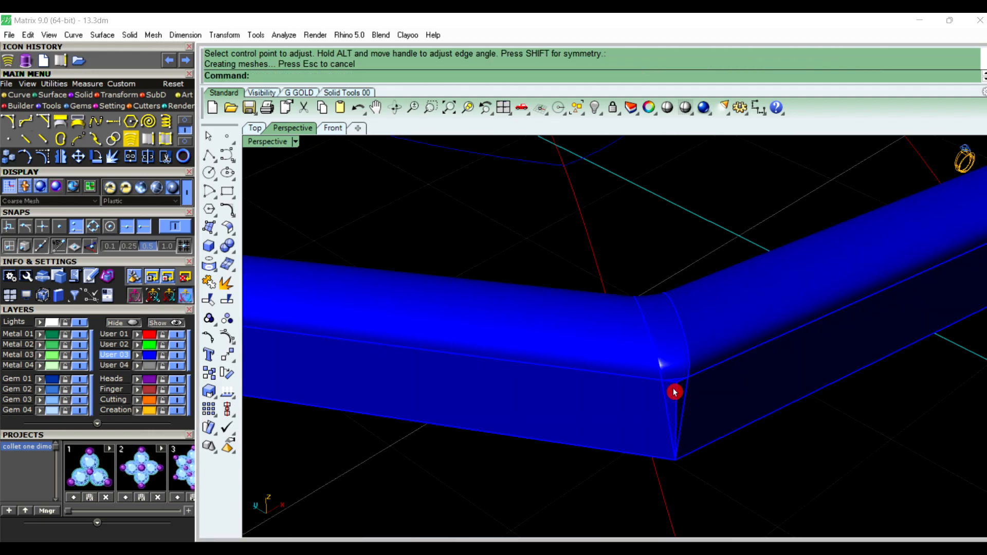
scroll(675, 369, "up", 6)
scroll(677, 330, "down", 3)
right_click_drag(676, 329, 718, 189)
scroll(701, 236, "up", 9)
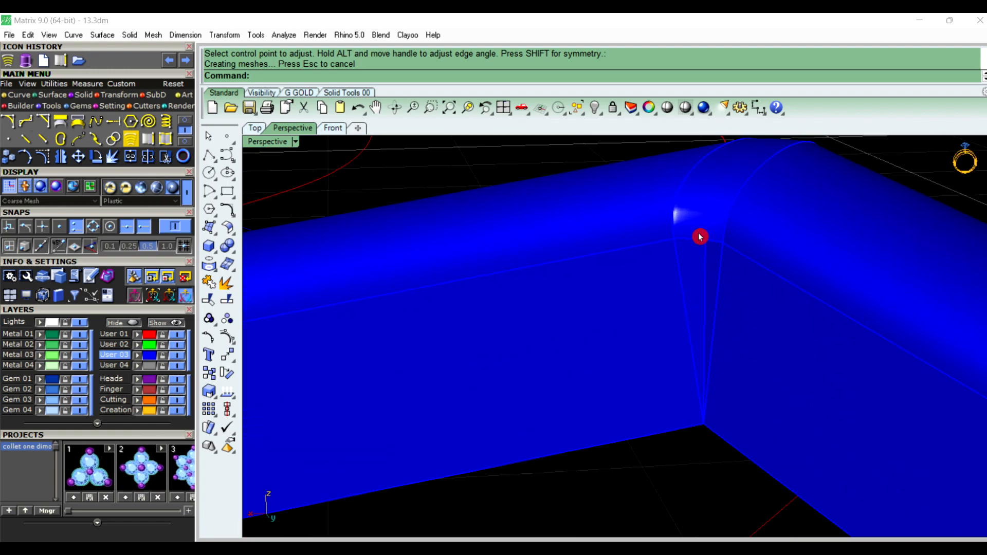
Join the blended corner surface at the chevron's peak with the open chevron polysurface
scroll(671, 353, "down", 5)
scroll(672, 353, "down", 8)
right_click_drag(800, 367, 531, 408)
scroll(676, 392, "up", 8)
right_click_drag(676, 392, 607, 436)
scroll(607, 436, "up", 3)
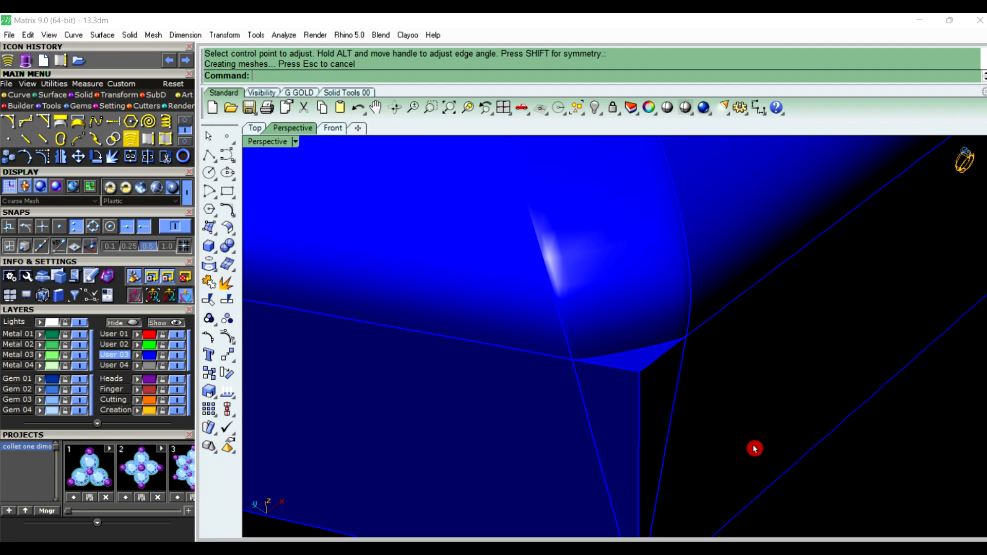
left_click(646, 335)
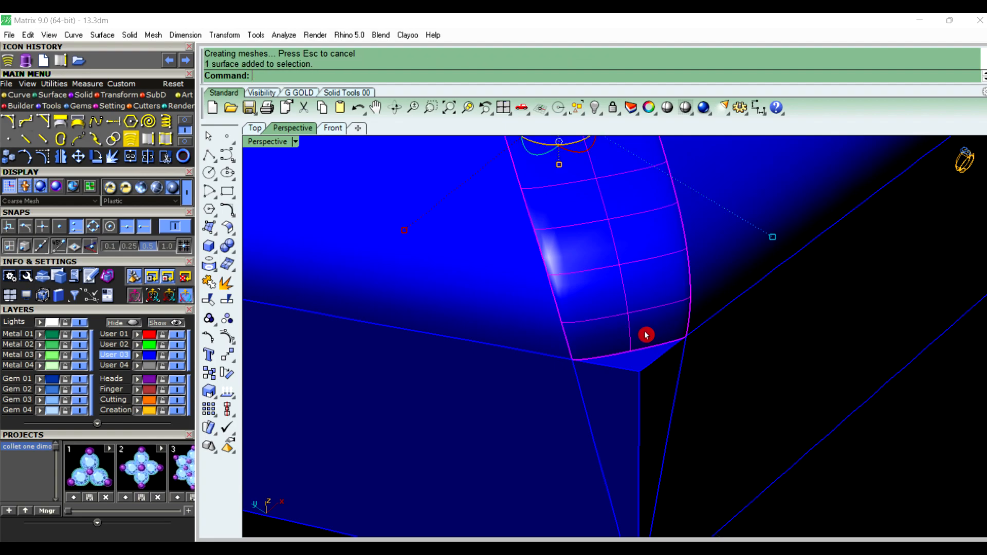
left_click(538, 335, "shift")
key("Return")
scroll(538, 334, "down", 4)
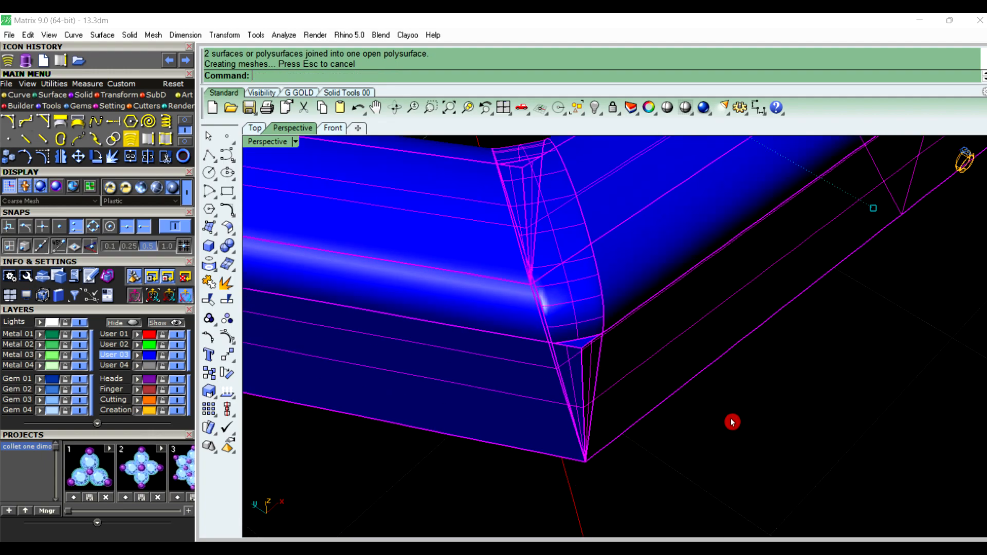
Create an edge surface over the small triangular opening beneath the blended corner at the chevron's peak
key("Escape")
type("E")
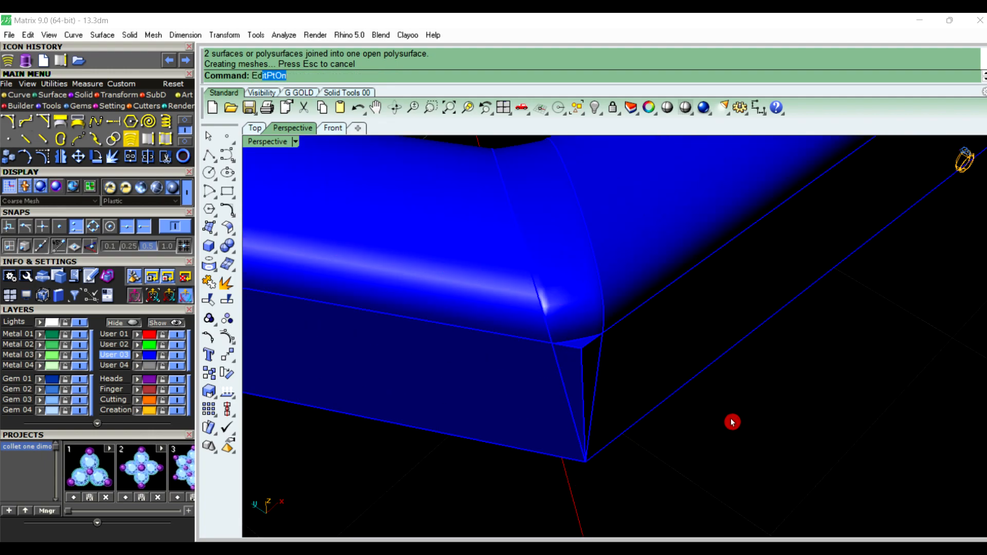
type("d")
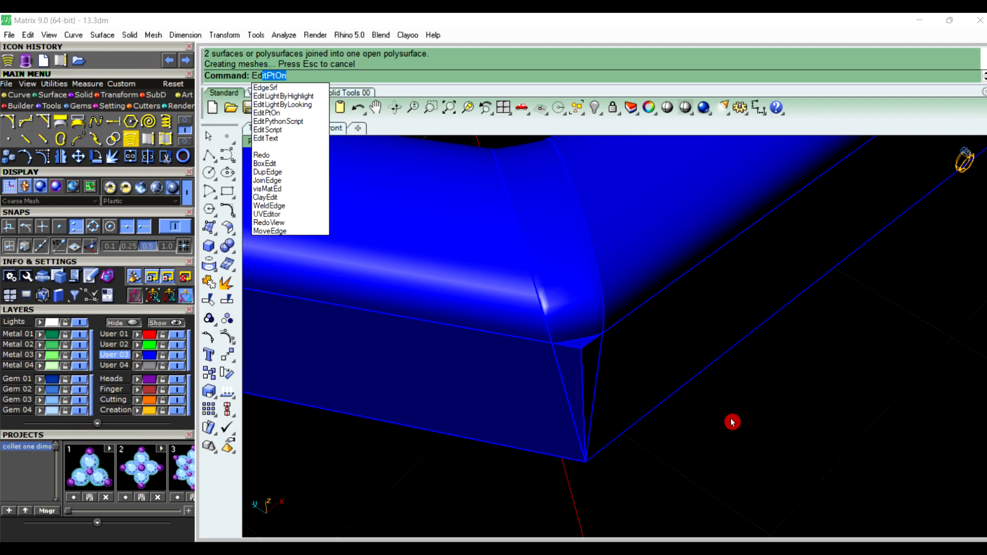
type("geSrf")
key("Return")
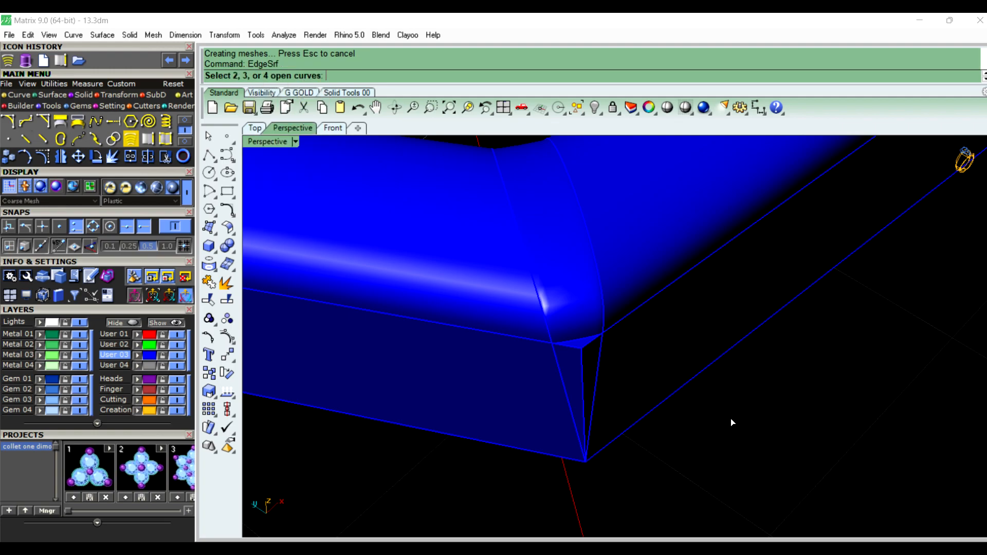
scroll(600, 341, "up", 4)
left_click(537, 343)
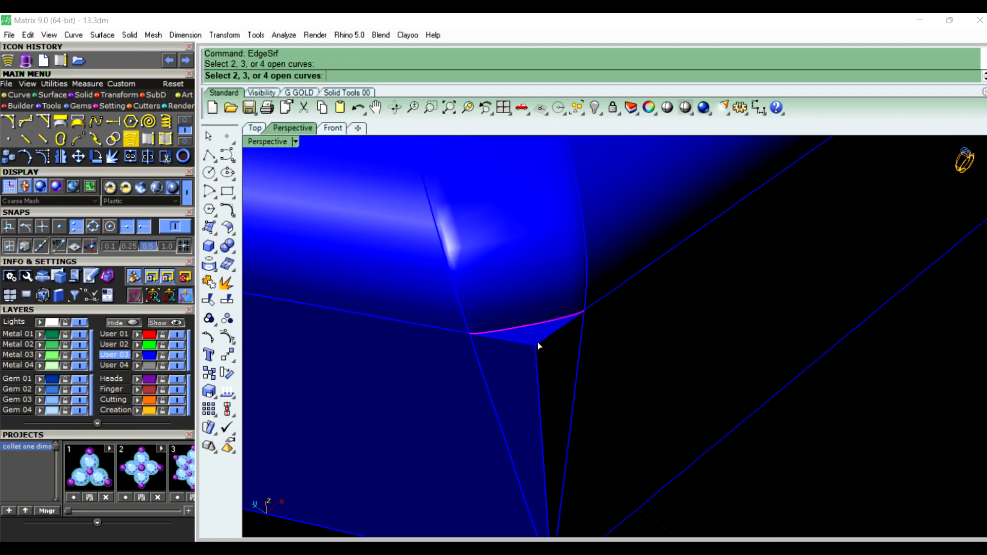
left_click(538, 344)
right_click(526, 343)
scroll(532, 347, "down", 7)
right_click_drag(548, 375, 580, 419)
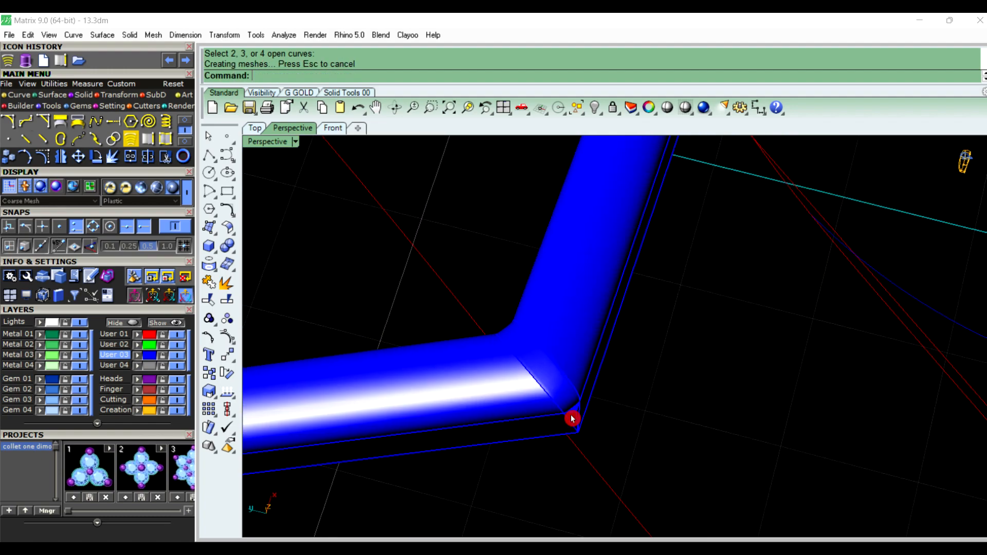
Try to join the small triangular edge surface to the chevron polysurface
scroll(576, 412, "up", 7)
left_click(591, 412)
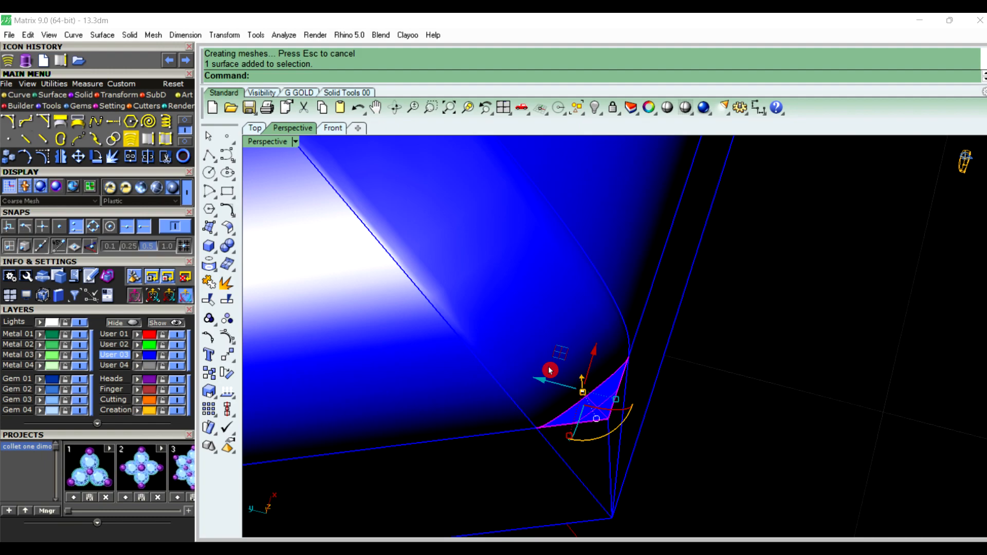
type("Zzzzzz")
left_click(550, 370)
type("jo")
key("Return")
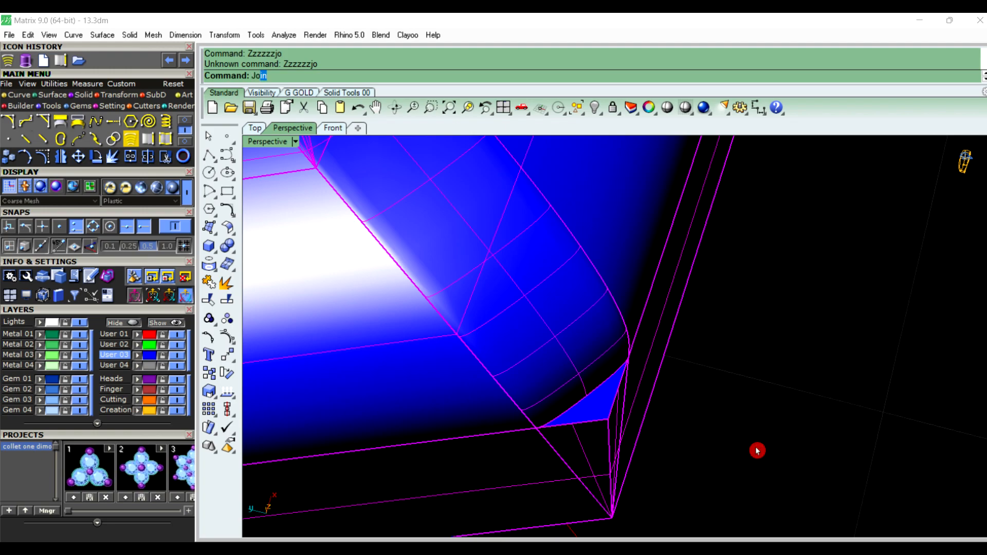
right_click(757, 450)
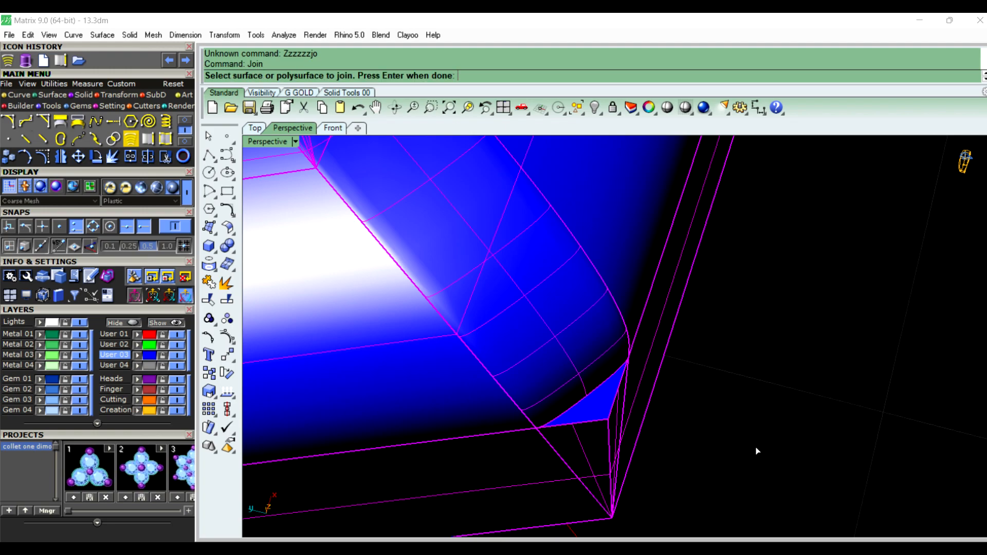
right_click(757, 450)
right_click_drag(757, 451, 704, 400)
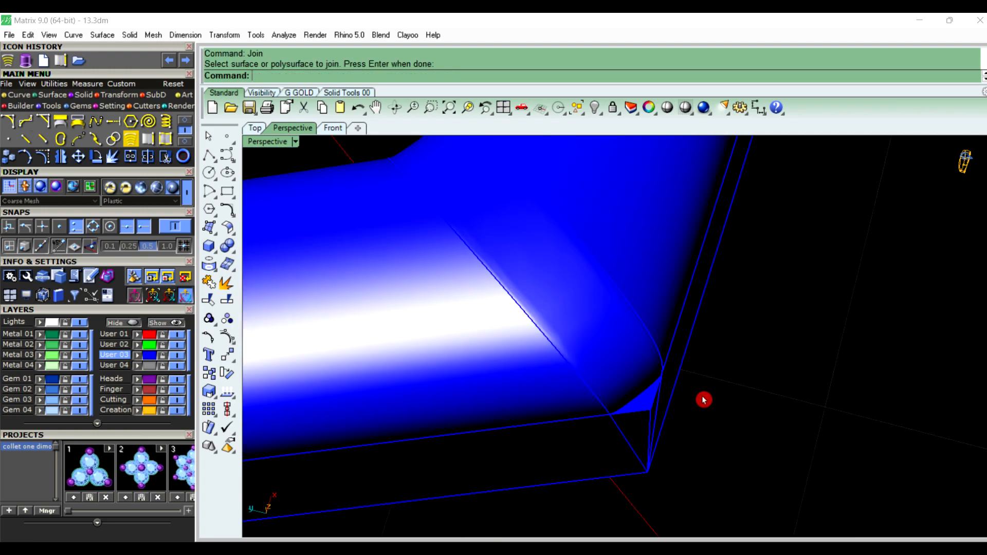
Select both the triangular edge surface and the chevron polysurface and join them
left_click(650, 401)
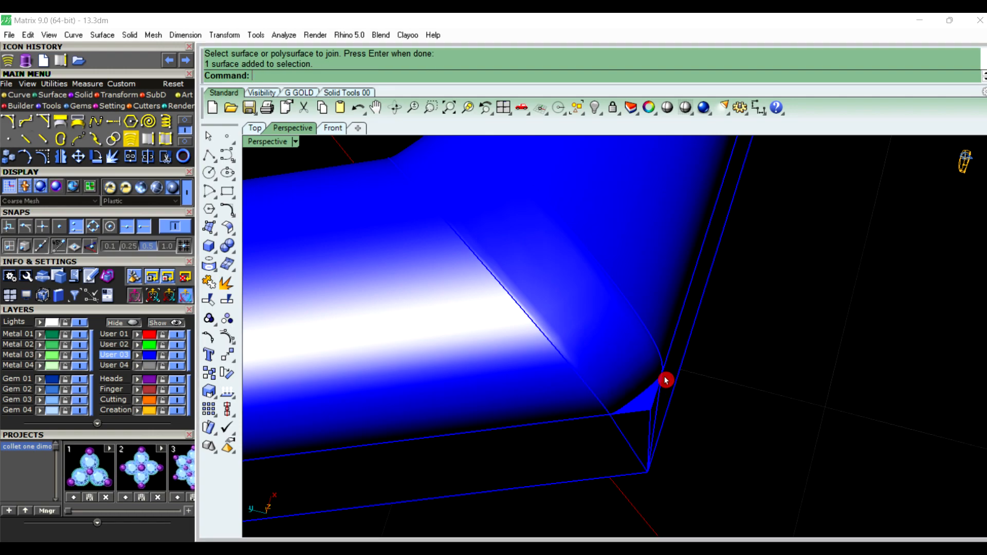
scroll(666, 380, "up", 3)
left_click(632, 419)
left_click(530, 379)
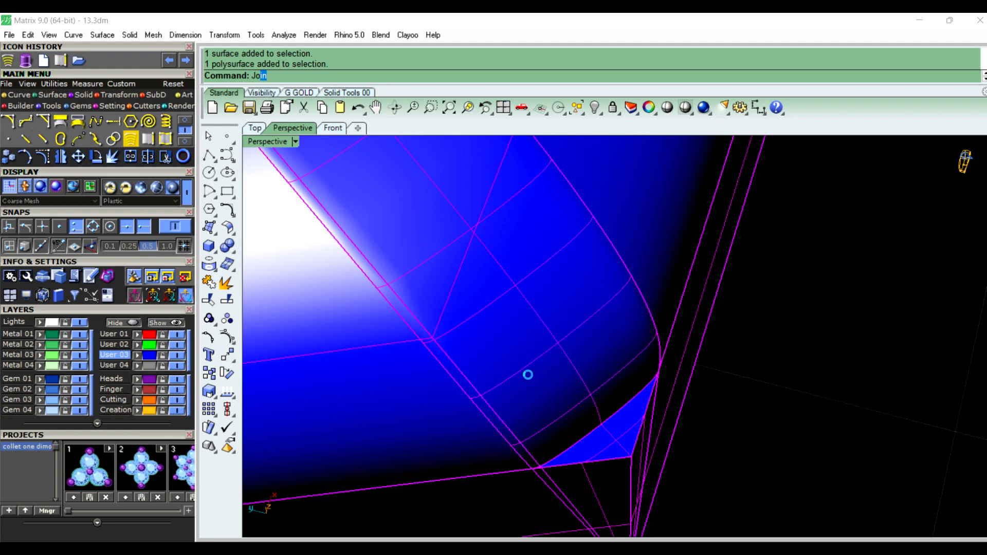
right_click(531, 379)
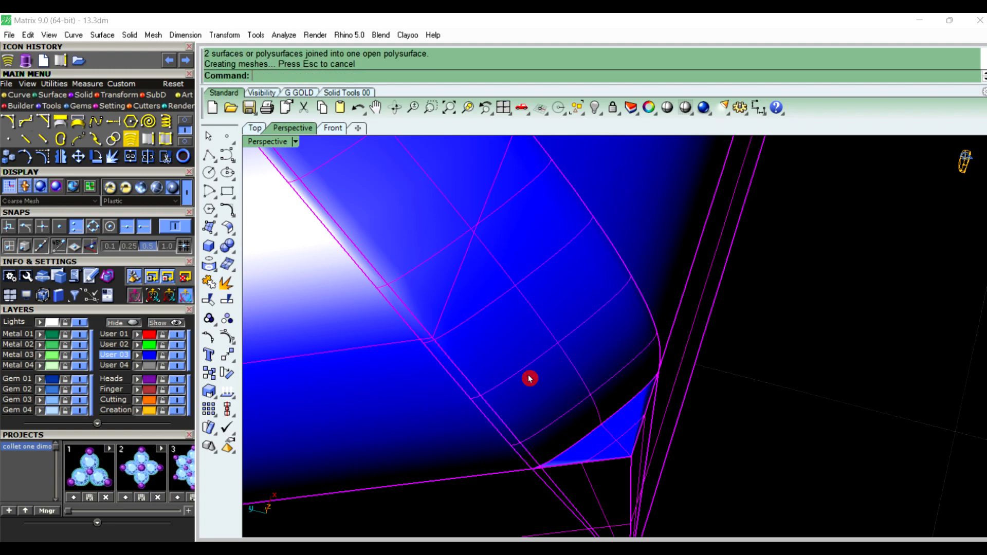
Calculate the volume of the joined chevron to check whether it is closed, and examine its peak corner
left_click(608, 443)
right_click_drag(609, 443, 786, 406)
scroll(785, 406, "down", 8)
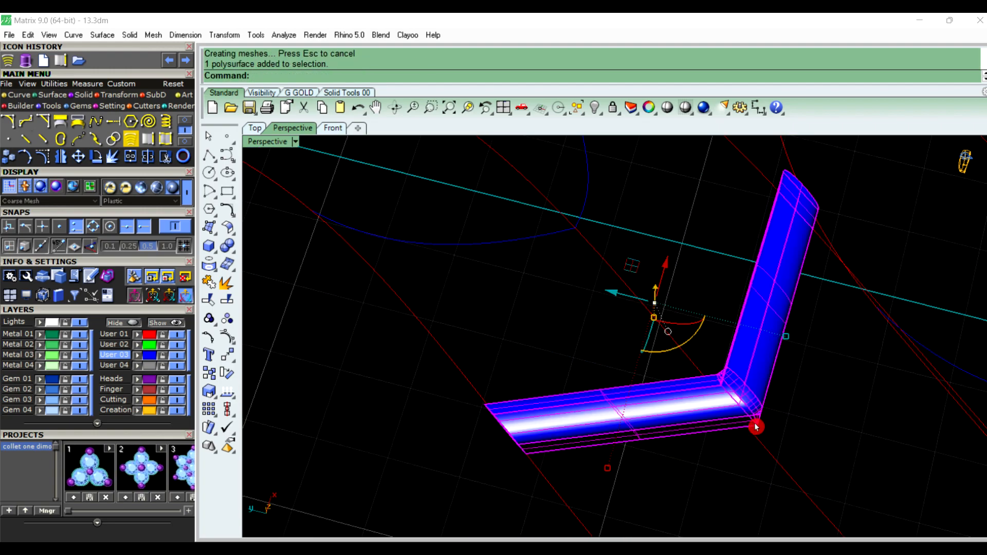
right_click(738, 484)
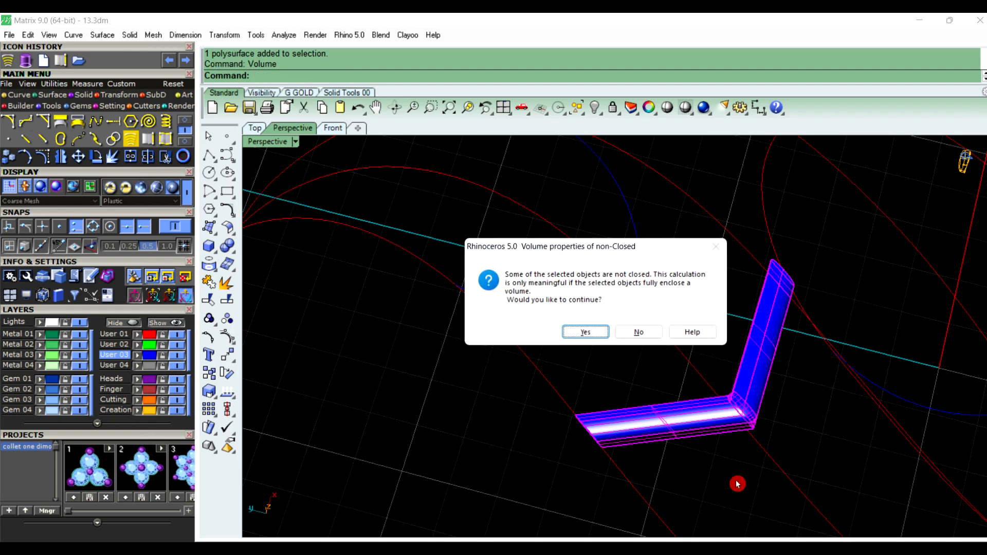
left_click(594, 332)
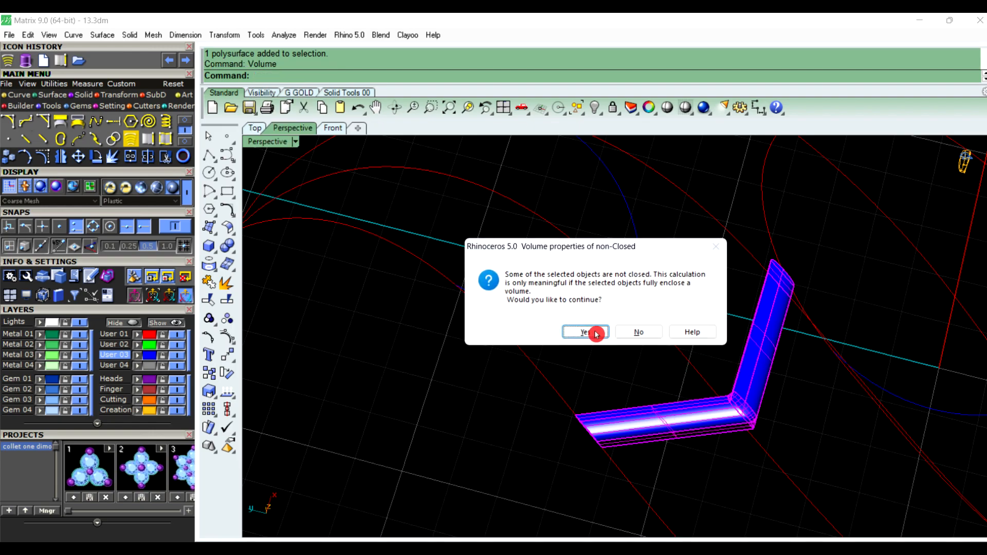
left_click(486, 403)
right_click_drag(686, 473, 640, 444)
scroll(723, 466, "up", 10)
scroll(590, 359, "down", 4)
scroll(653, 419, "up", 4)
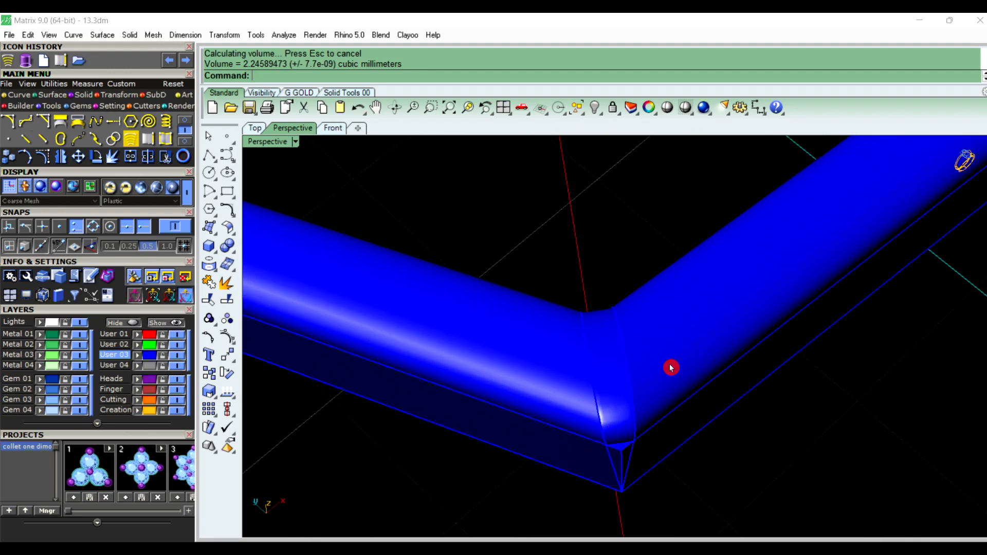
Undo the joins, the triangular edge surface and the blend across the gap at the chevron's peak
key("ctrl+z")
key("ctrl+z")
key("ctrl+z")
key("ctrl+z")
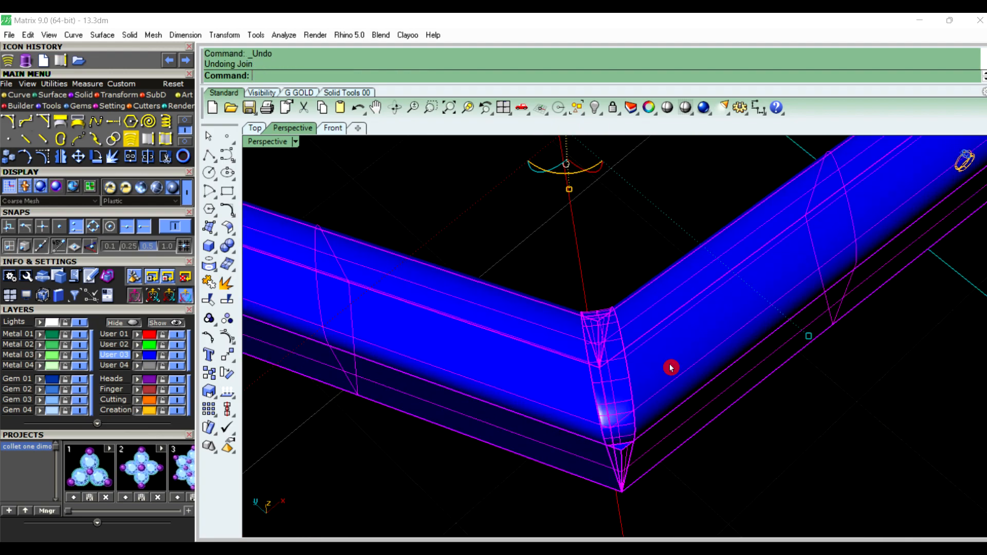
left_click(754, 427)
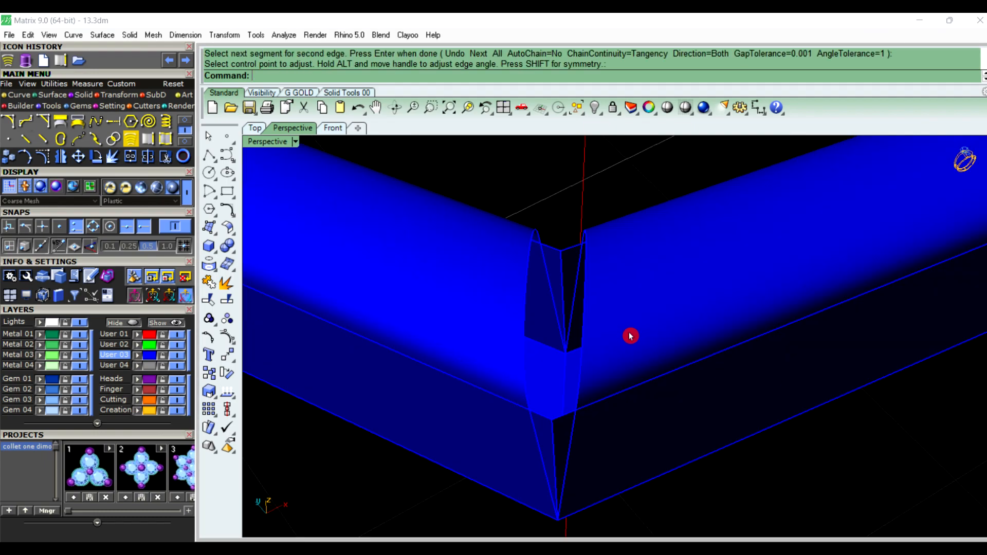
right_click_drag(631, 335, 552, 334)
left_click(553, 334)
left_click(458, 478)
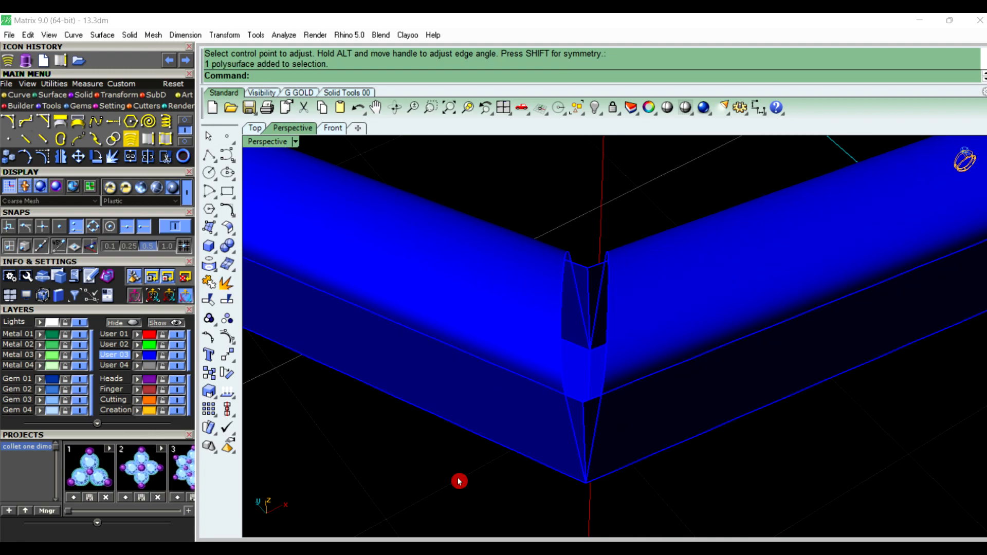
type("BlendSrf")
key("Return")
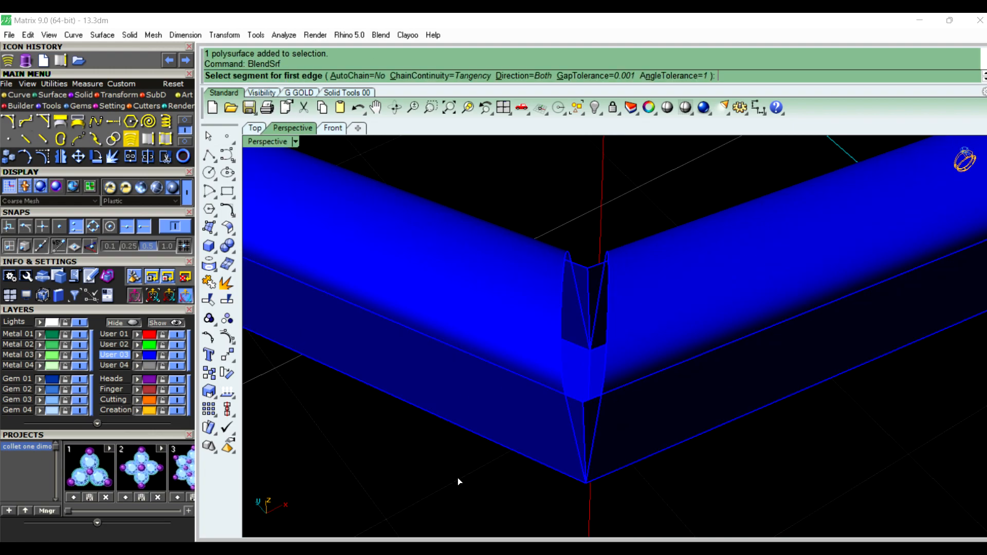
scroll(531, 338, "up", 3)
left_click(624, 205)
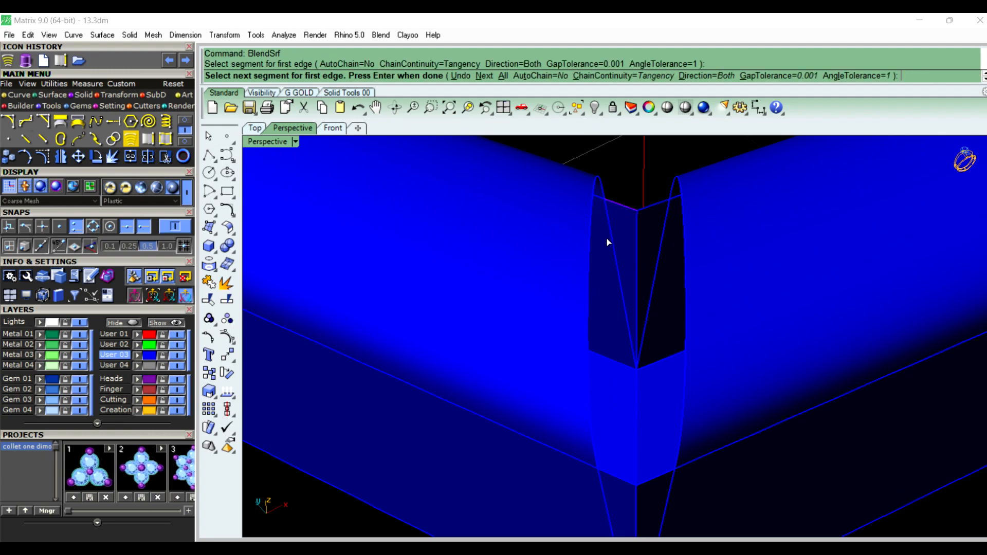
scroll(607, 238, "down", 4)
left_click(613, 378)
right_click(613, 379)
left_click(613, 379)
left_click(613, 379)
right_click(613, 379)
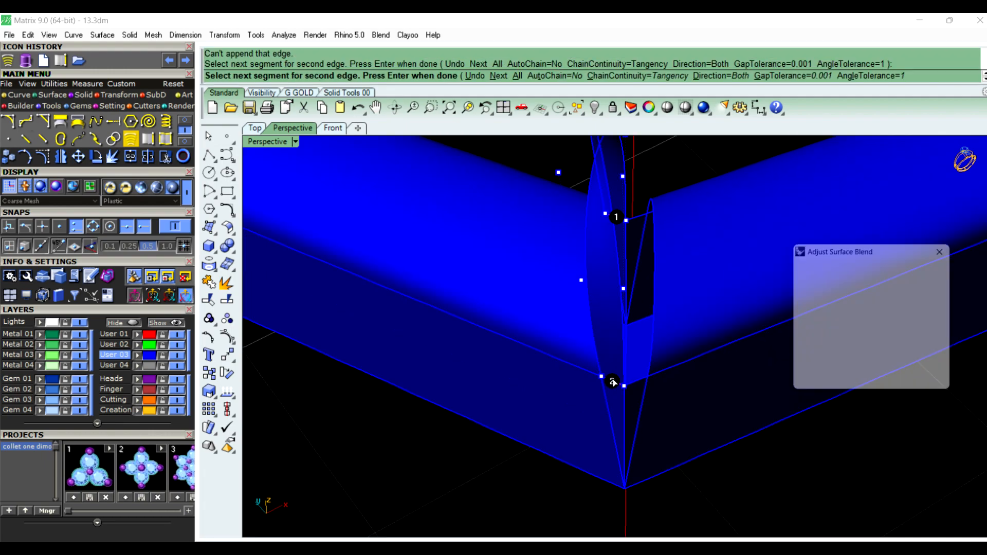
scroll(546, 401, "down", 4)
scroll(579, 276, "up", 3)
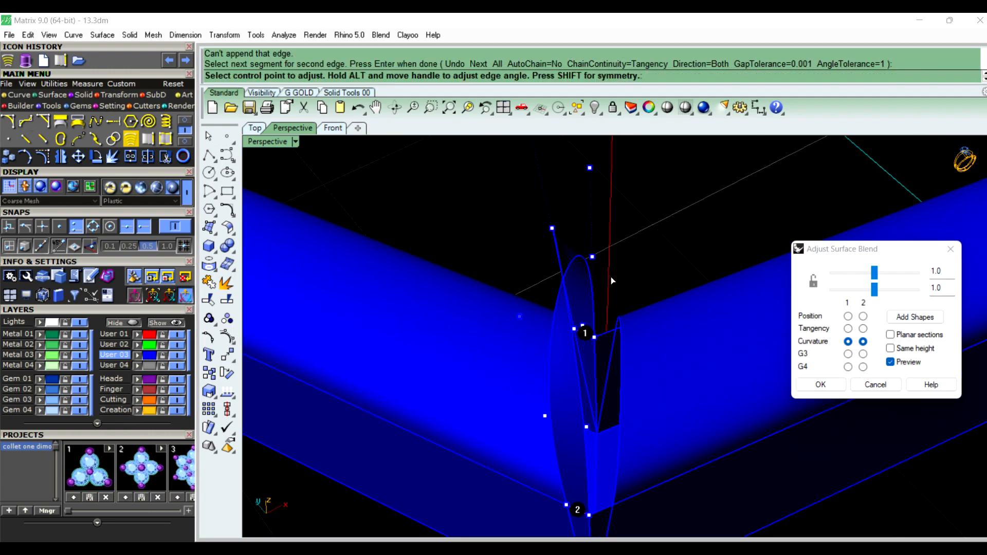
key("Escape")
Blend a curvature-continuous surface between the short outer and inner top edges at the left arm's peak end, with both bulge values at 0.25
scroll(652, 308, "down", 3)
right_click_drag(652, 309, 690, 268)
right_click(690, 267)
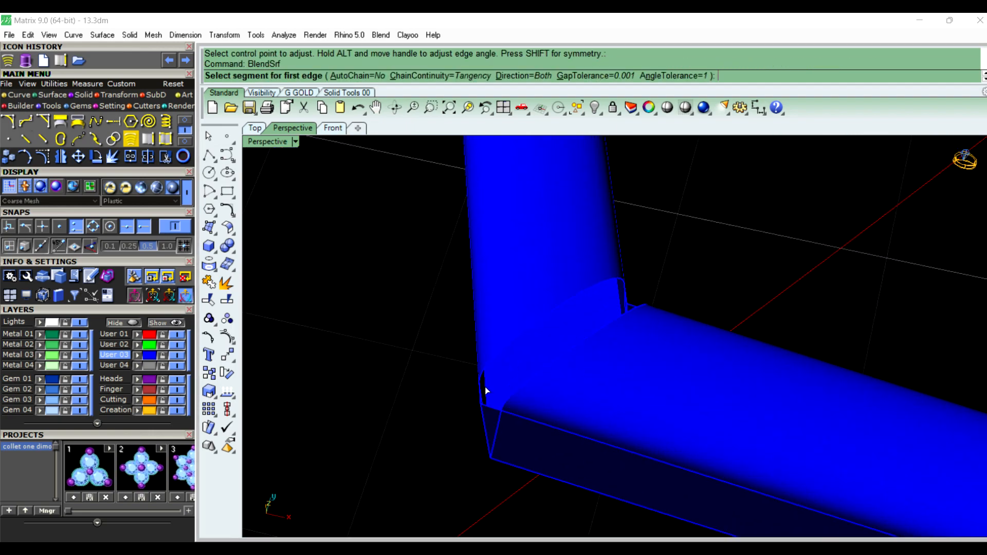
scroll(488, 396, "up", 3)
right_click_drag(416, 412, 467, 454)
scroll(523, 453, "up", 3)
left_click(524, 454)
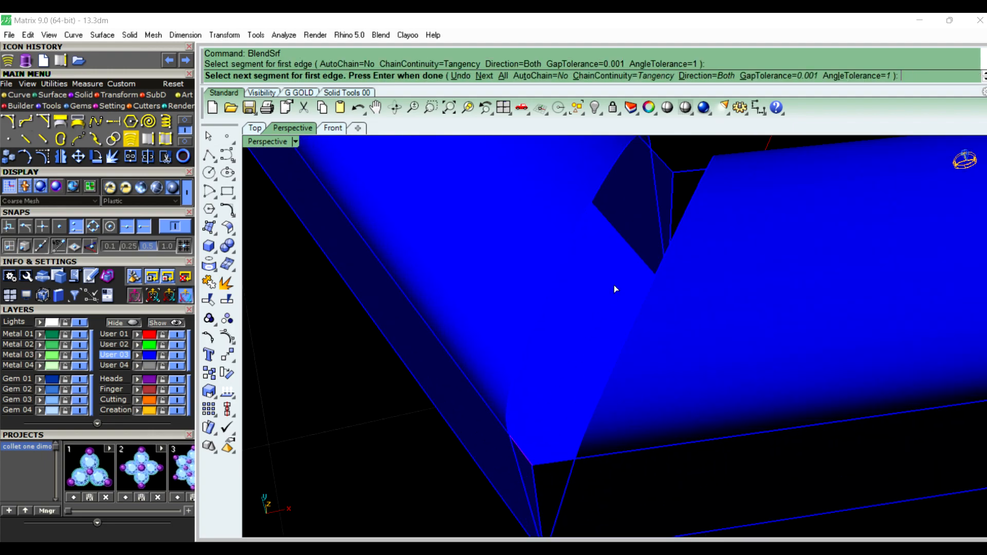
right_click_drag(661, 162, 723, 370)
right_click(665, 192)
left_click(665, 191)
left_click(665, 192)
right_click(665, 192)
left_click(959, 278)
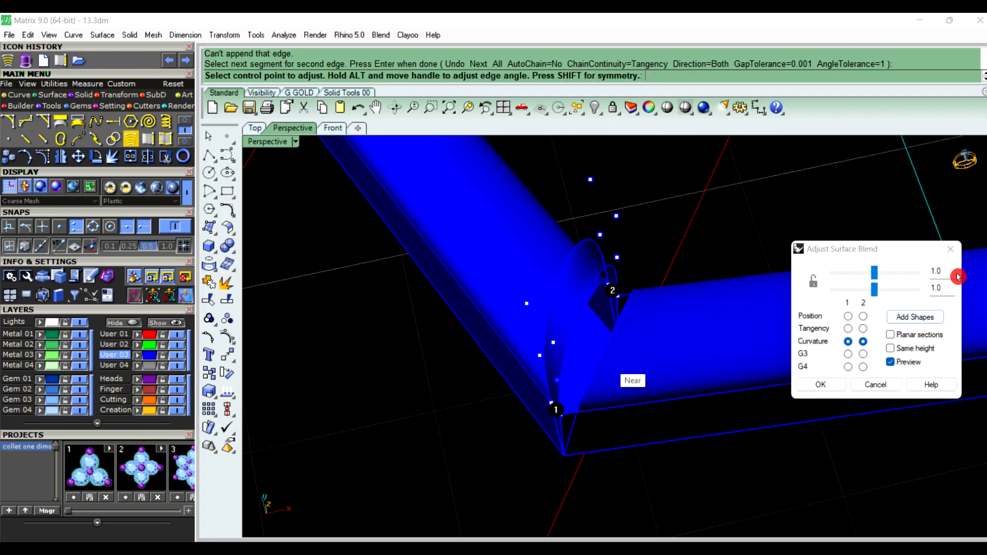
left_click(885, 270)
type(".25")
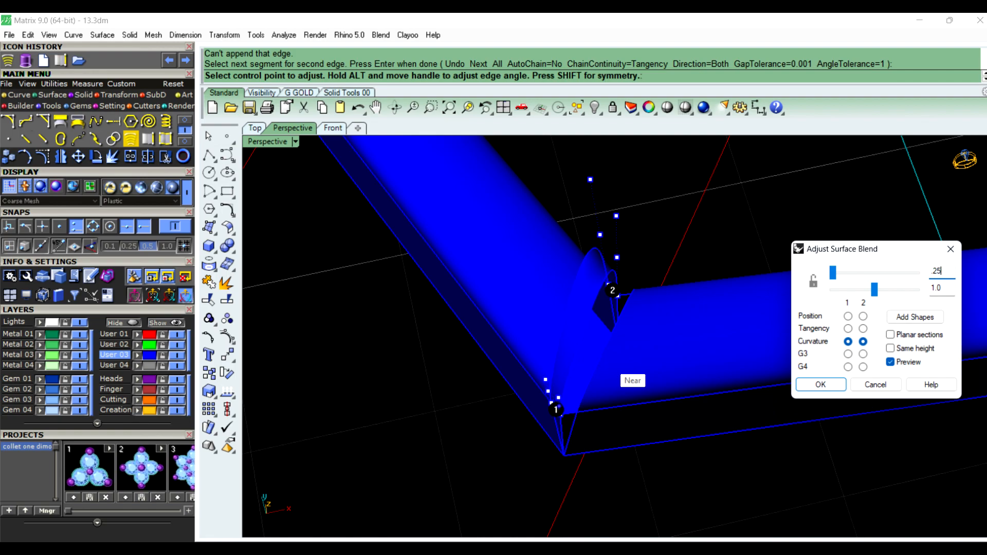
left_click(912, 286)
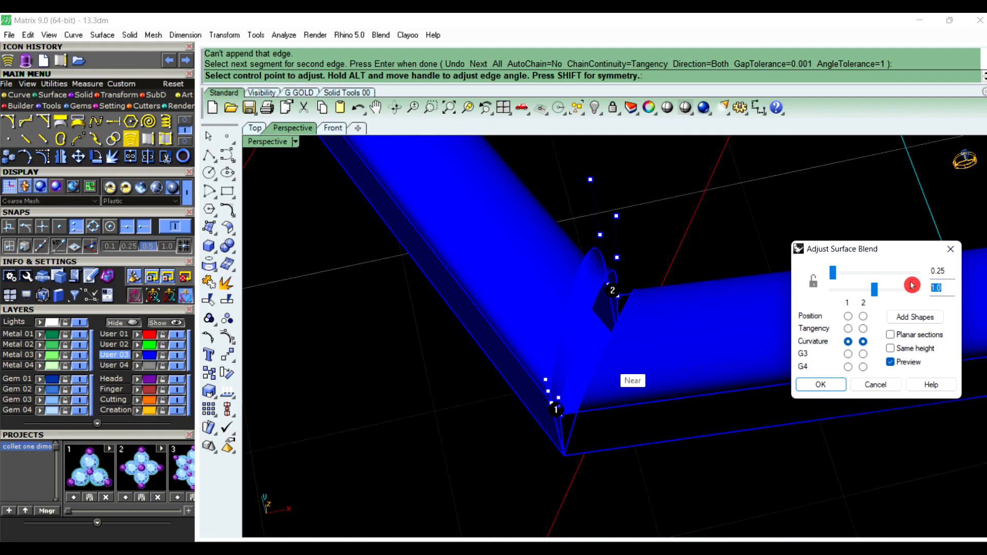
type(".25")
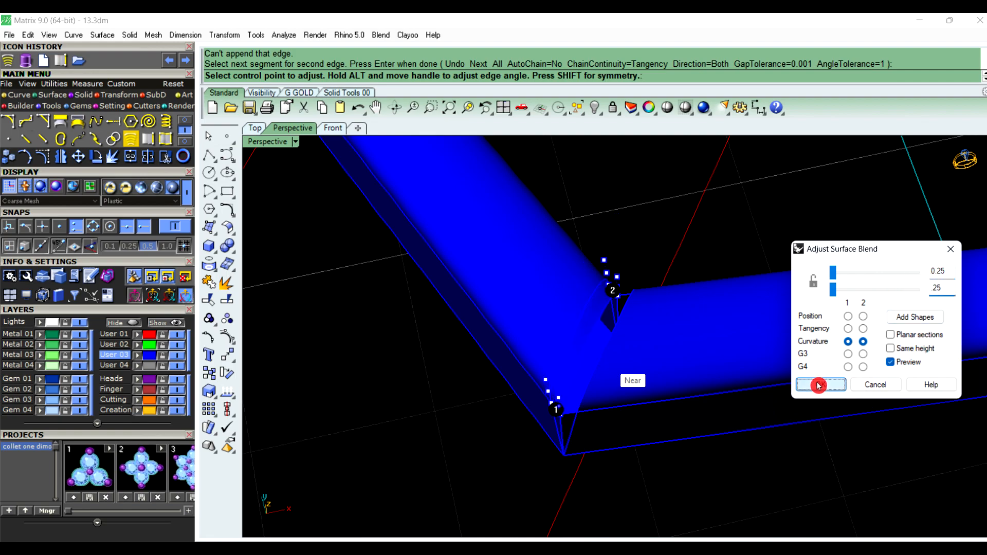
left_click(821, 385)
right_click_drag(666, 405, 721, 405)
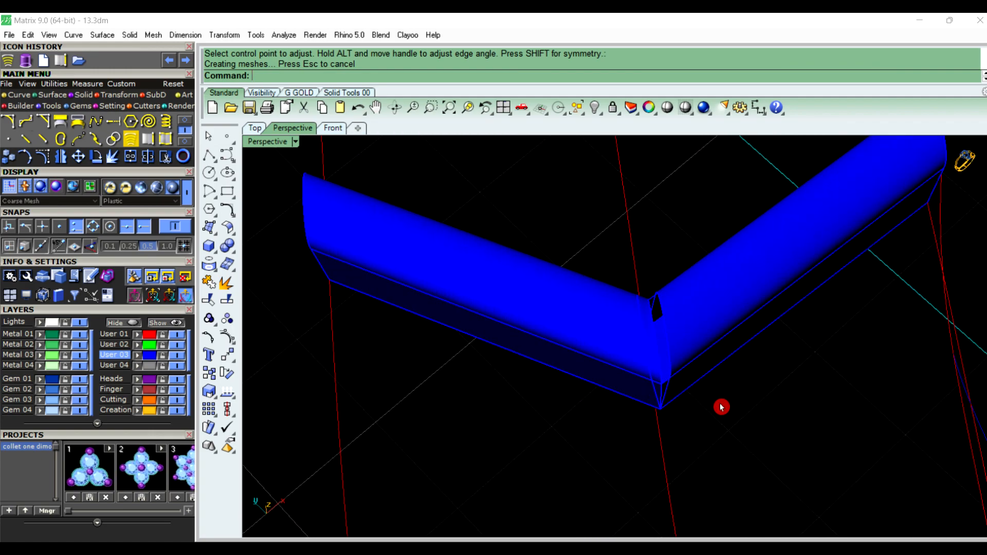
right_click(722, 408)
scroll(662, 345, "up", 8)
left_click(636, 236)
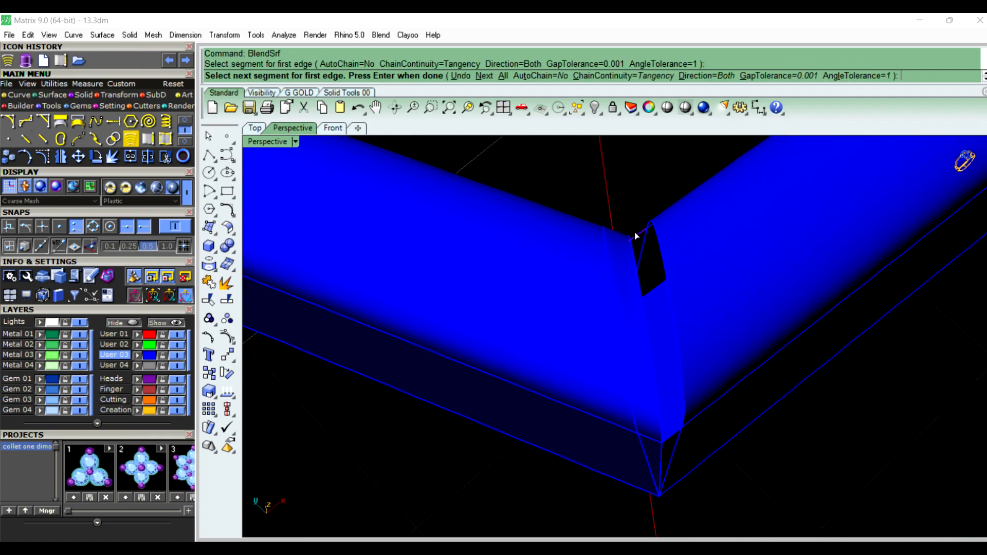
right_click(689, 355)
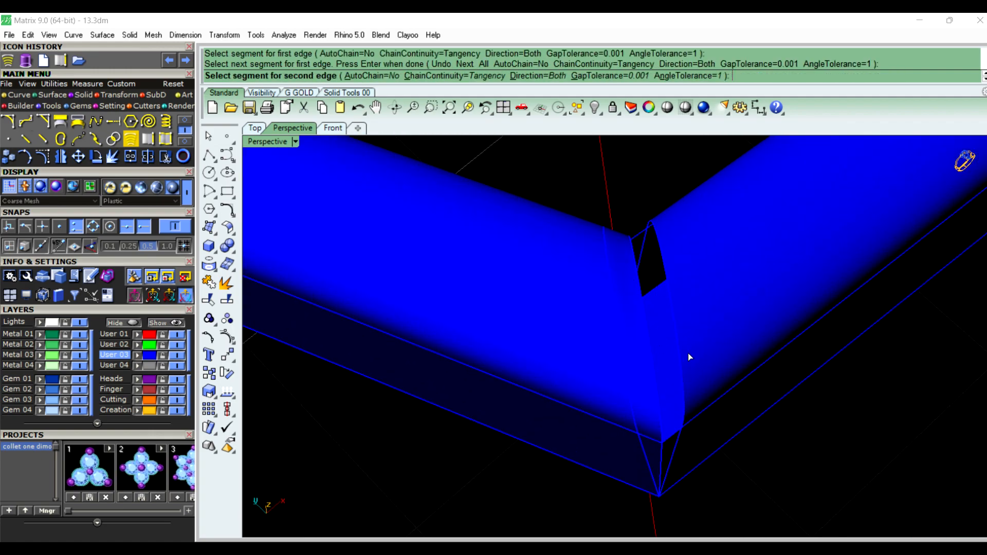
left_click(672, 432)
right_click(673, 432)
left_click(876, 385)
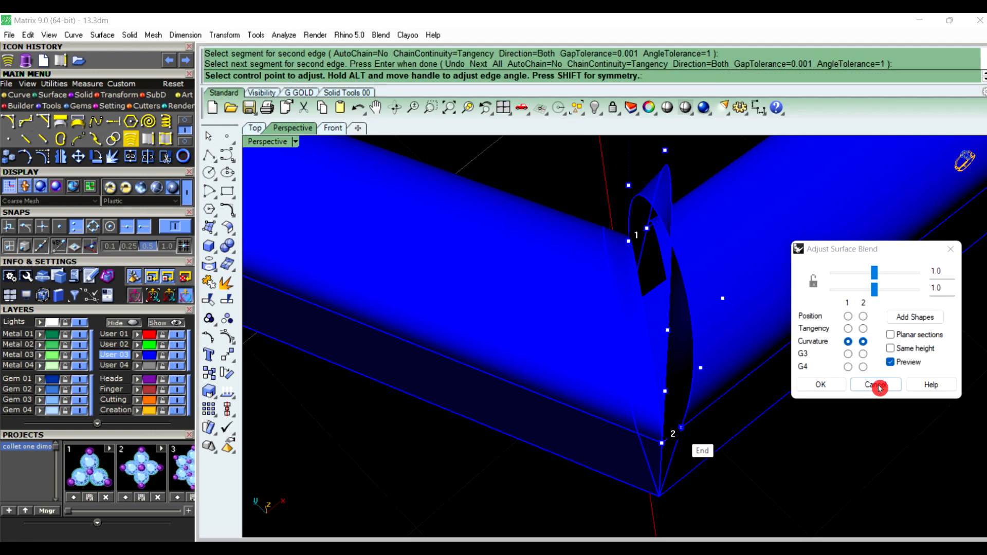
Blend a curvature-continuous surface between the short outer and inner top edges at the right arm's peak end, with both bulge values at 0.25
right_click(837, 432)
left_click(673, 433)
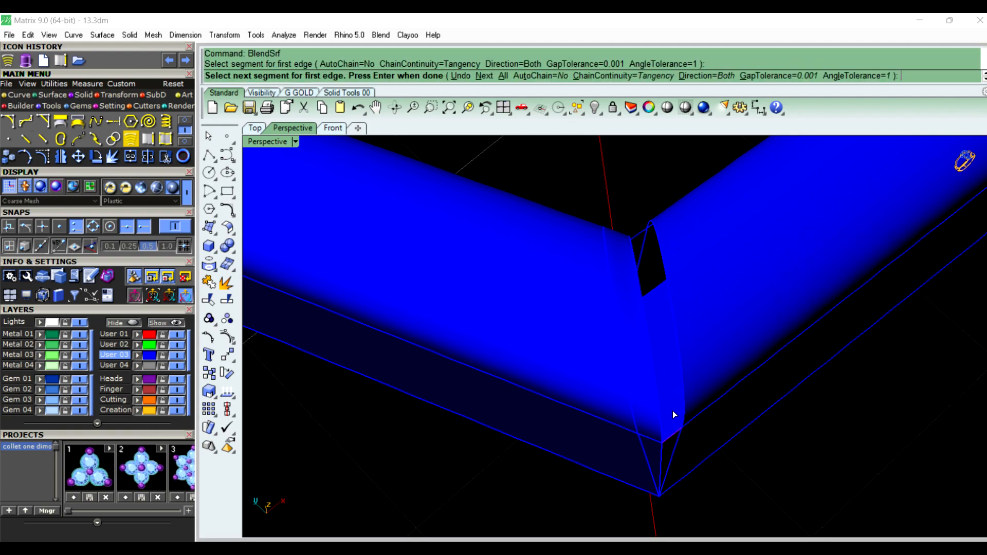
right_click(659, 300)
left_click(638, 233)
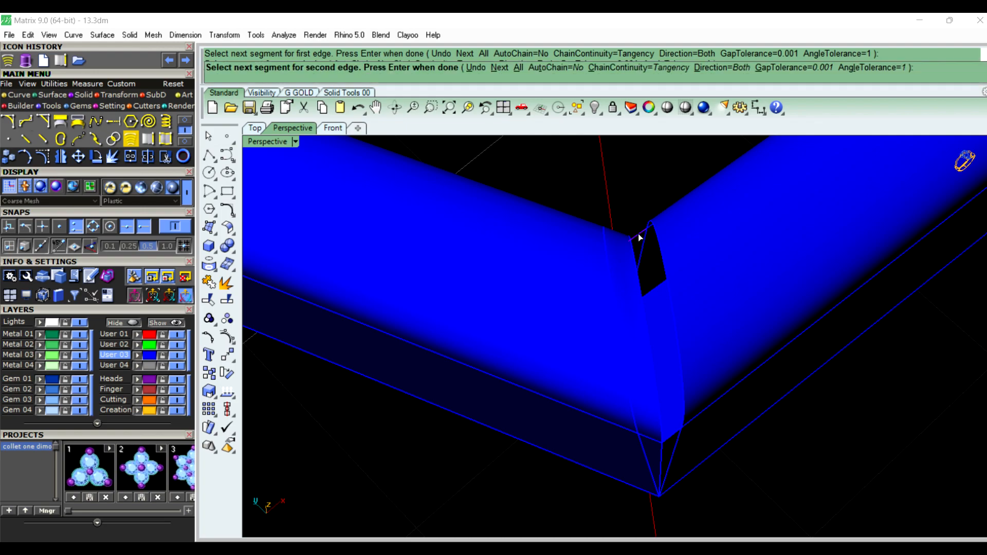
right_click(637, 234)
left_click(913, 261)
type(".25")
key("Tab")
type(".25")
left_click(821, 385)
Select all surfaces of the chevron band together with its polysurface and join them
right_click_drag(707, 433, 653, 425)
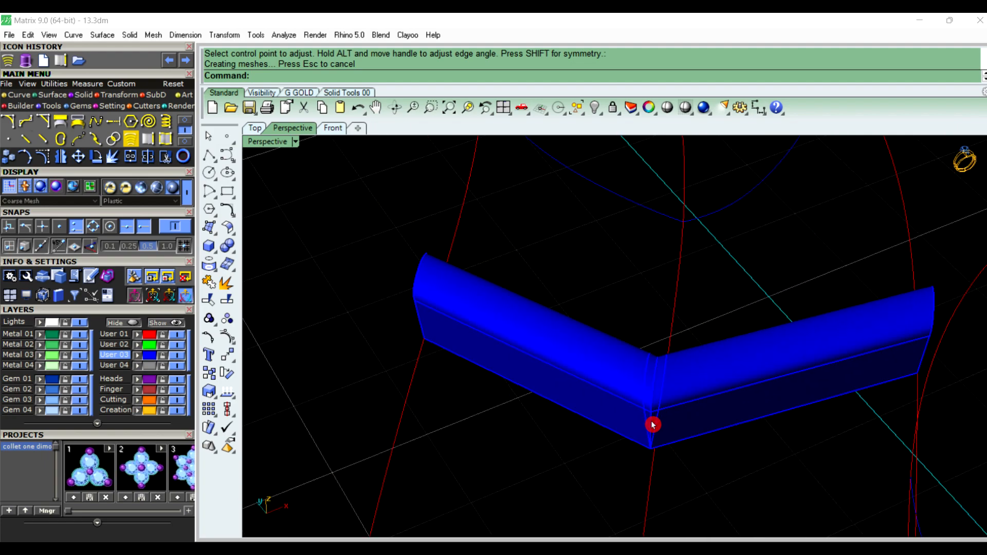
scroll(653, 424, "down", 3)
left_click_drag(484, 315, 869, 456)
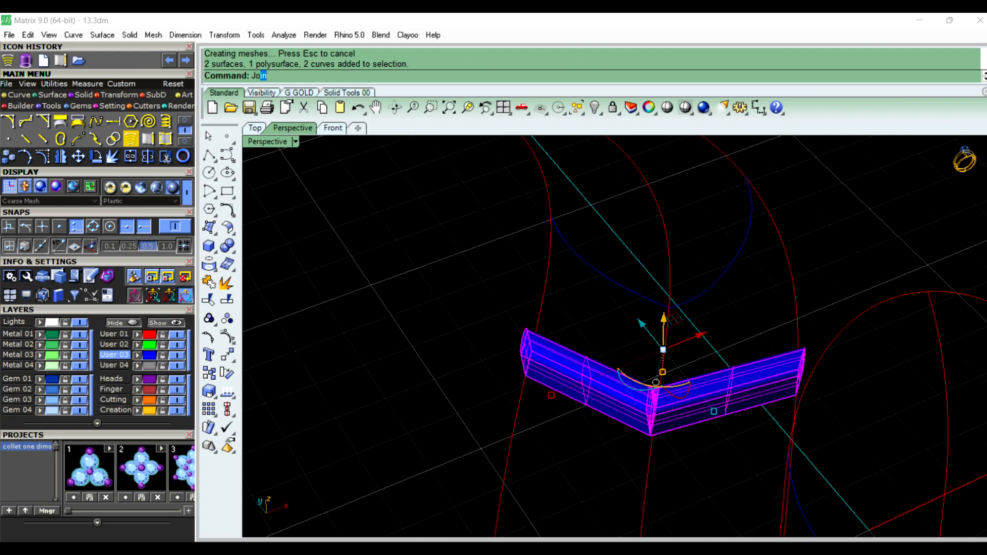
key("Return")
left_click(871, 458)
Cap the open planar ends of the joined chevron polysurface
right_click_drag(613, 478, 712, 403)
scroll(576, 418, "up", 5)
left_click(717, 421)
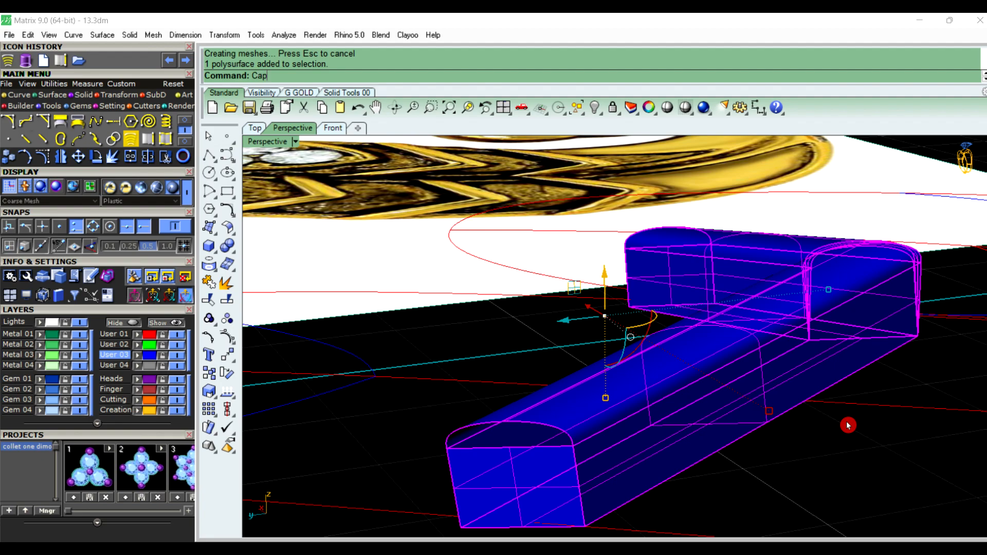
key("Return")
Calculate the volume of the capped chevron to check whether it is a closed solid
scroll(869, 470, "down", 3)
right_click_drag(869, 470, 773, 505)
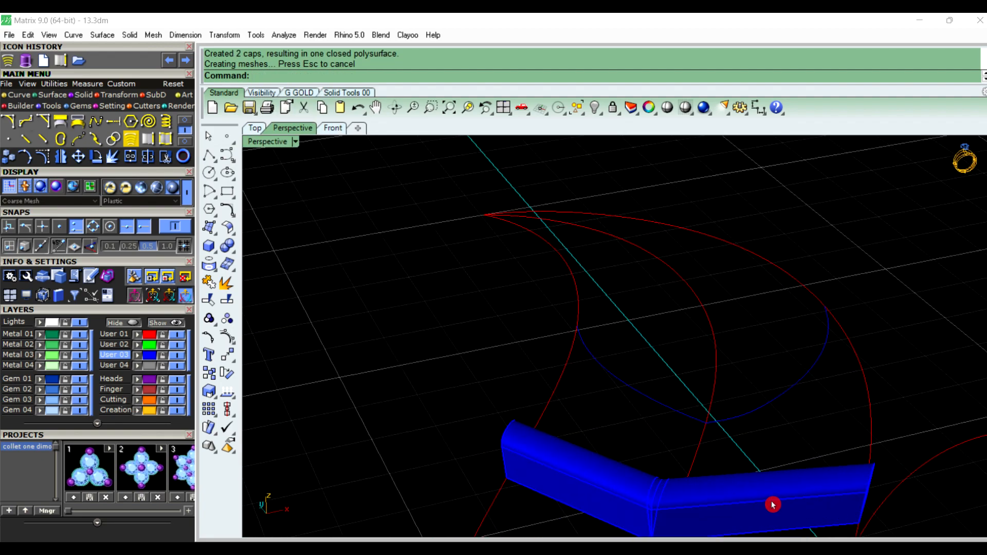
left_click(773, 505)
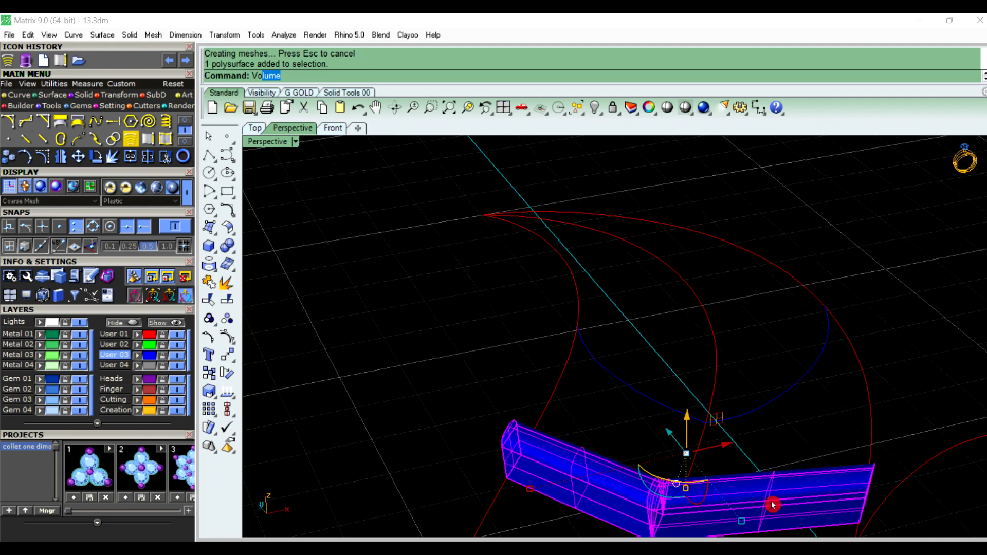
key("Return")
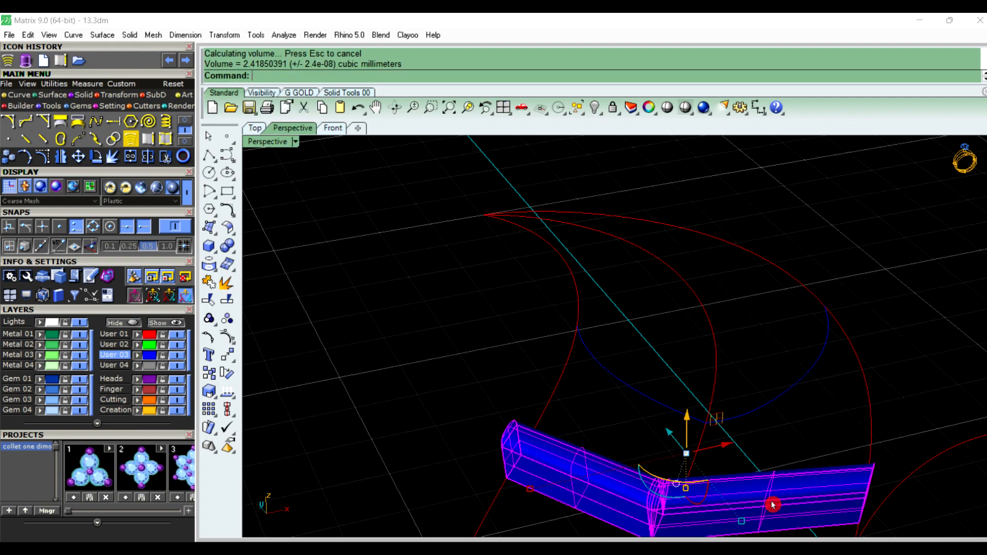
key("Escape")
Select the outer outlines of both leaves and the rounded arcs below their tips as cutting curves, leaving out the tall leaf's center curve
right_click_drag(430, 306, 562, 424)
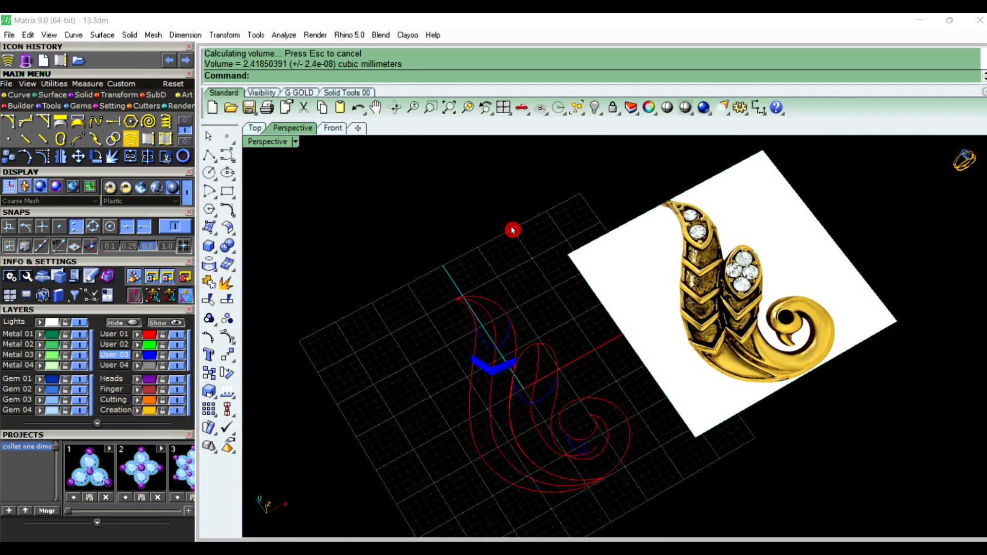
scroll(517, 323, "up", 3)
scroll(784, 178, "up", 3)
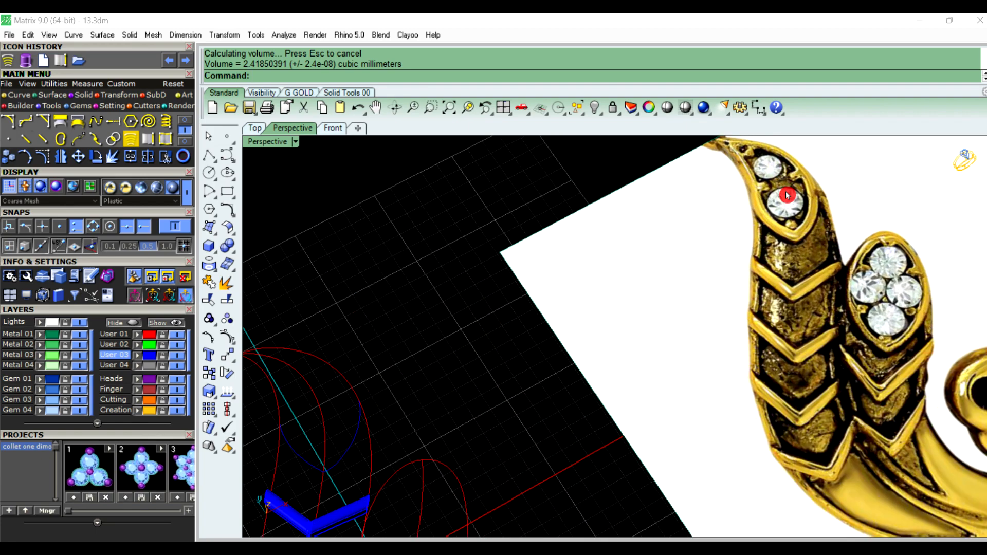
scroll(787, 200, "down", 5)
right_click_drag(600, 297, 558, 323)
scroll(558, 323, "up", 6)
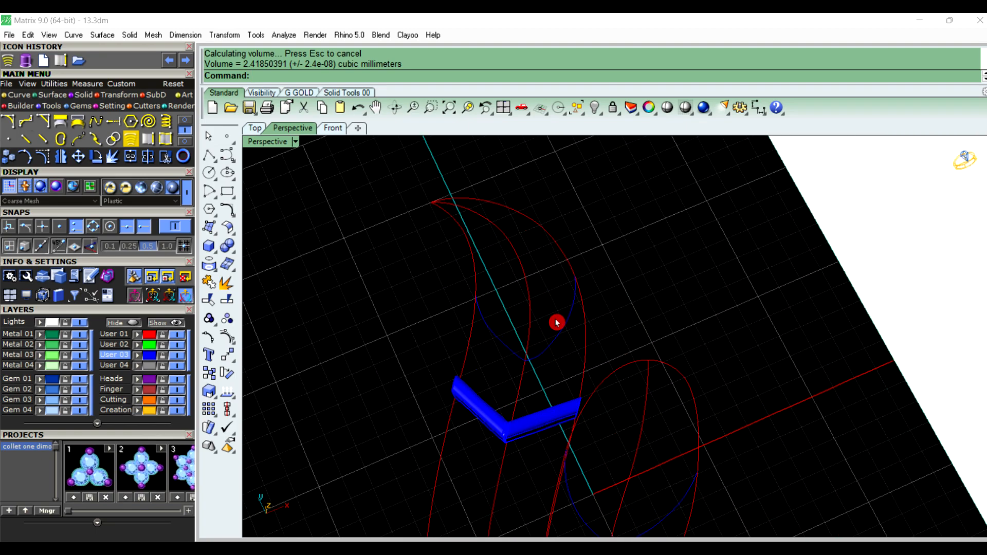
left_click(588, 327)
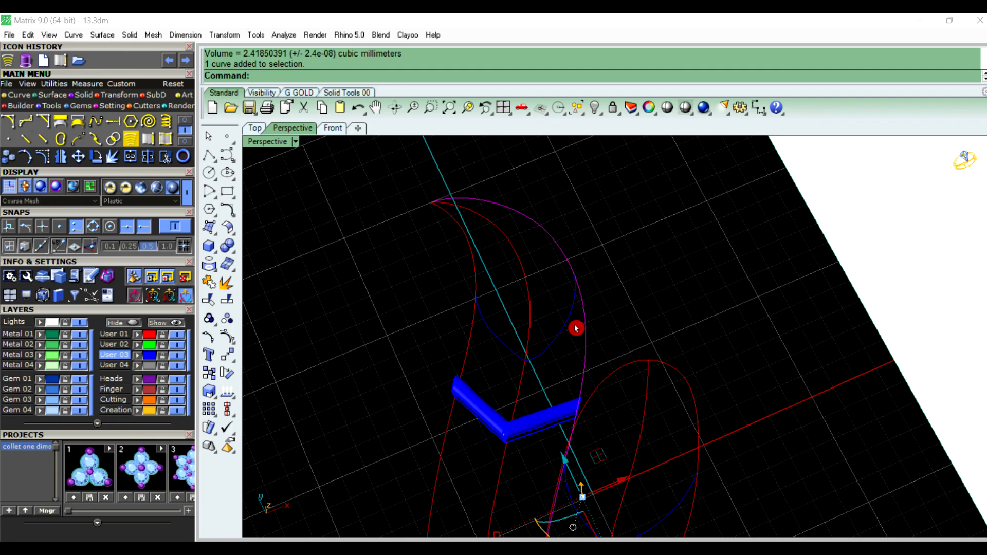
left_click(475, 350)
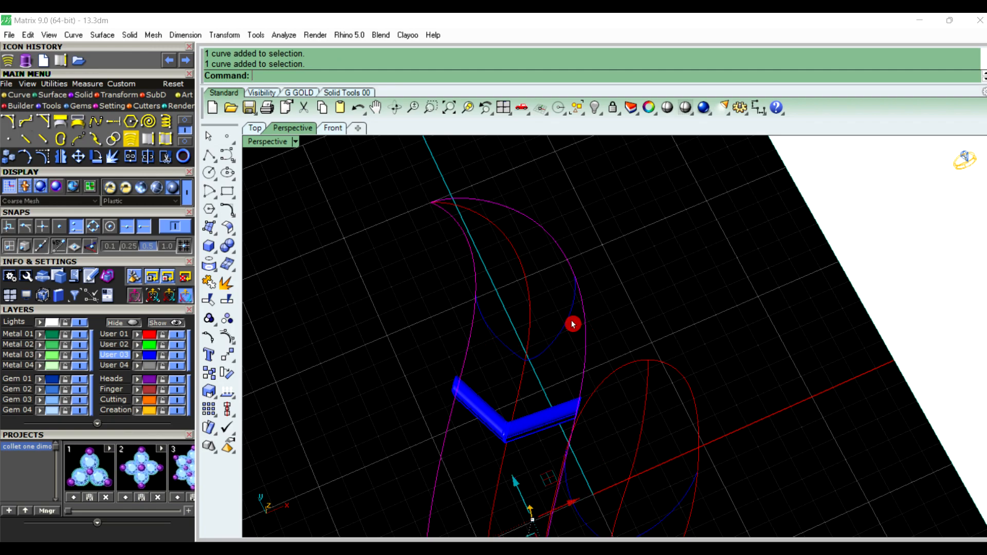
scroll(573, 326, "down", 2)
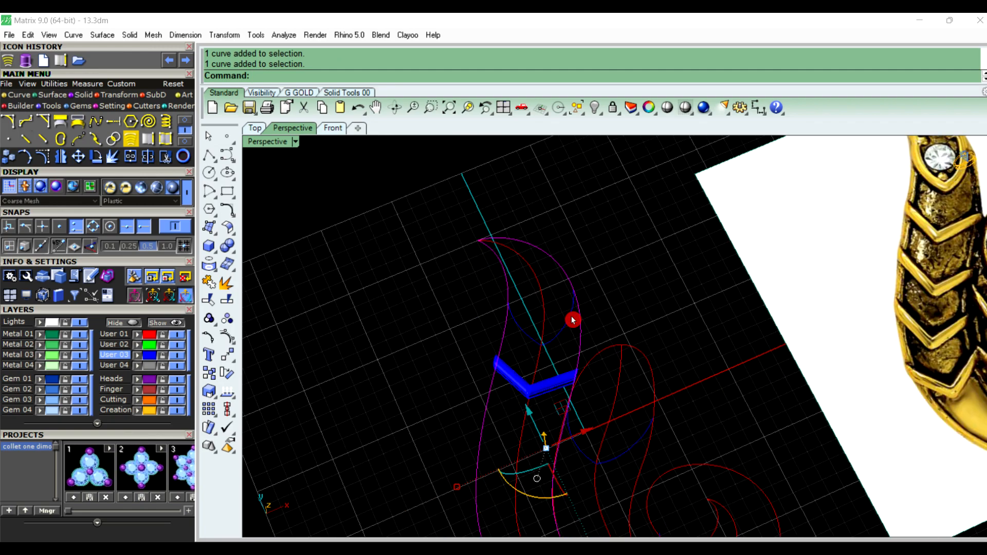
left_click(543, 298, "ctrl")
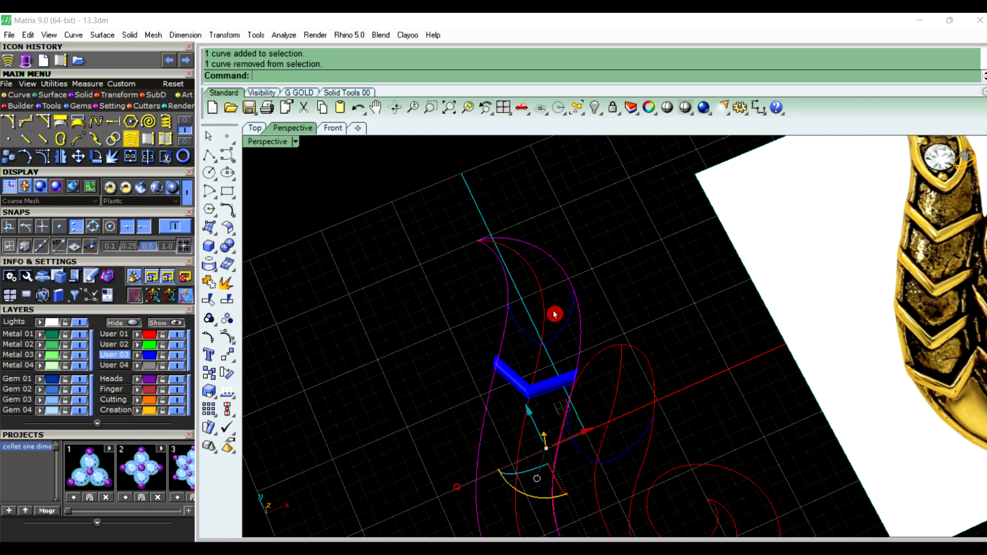
left_click(600, 345, "shift")
left_click(651, 382, "shift")
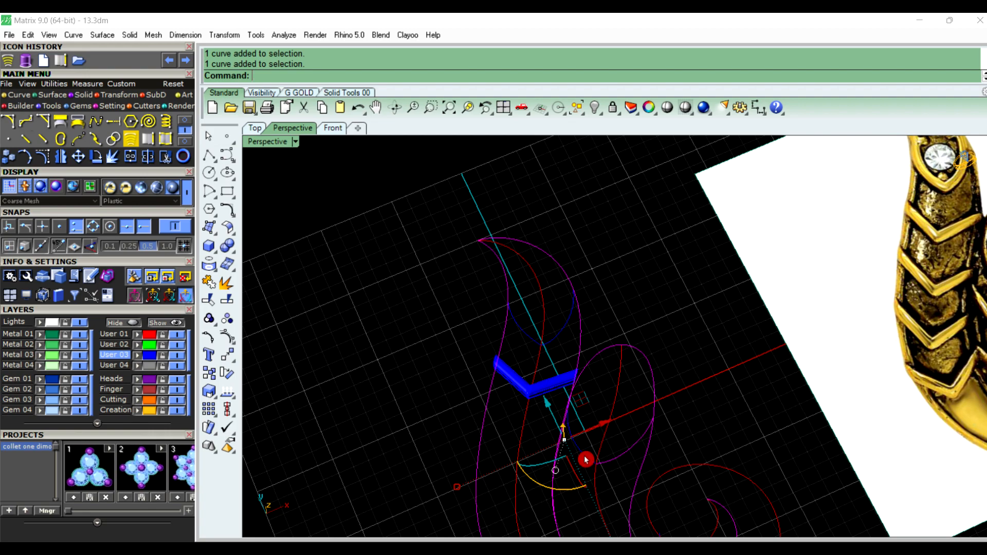
scroll(605, 319, "down", 5)
scroll(612, 334, "up", 4)
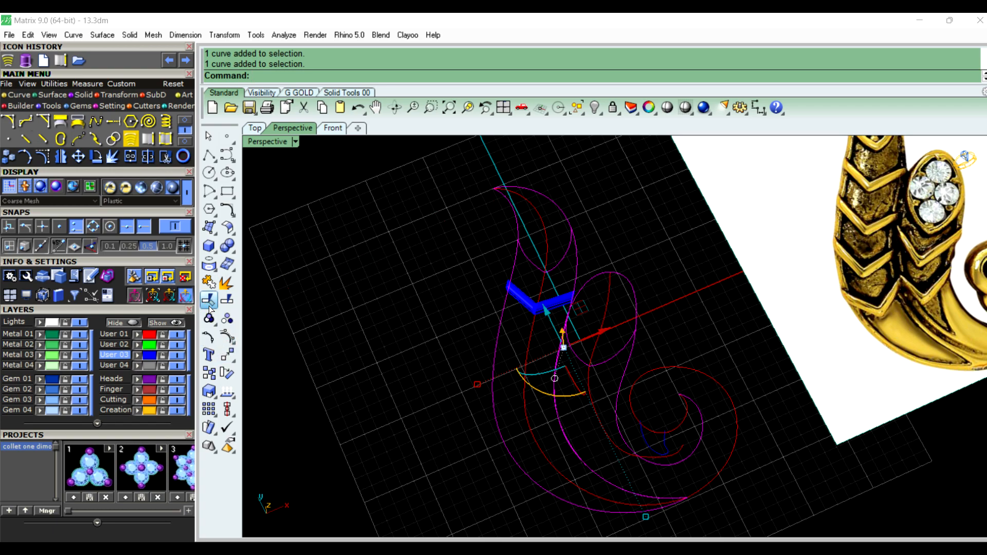
Trim away the tall leaf's left and right outlines below its tip arc and a middle stretch of its inner side curve
left_click(211, 339)
scroll(486, 266, "up", 2)
scroll(488, 269, "up", 2)
left_click(539, 268)
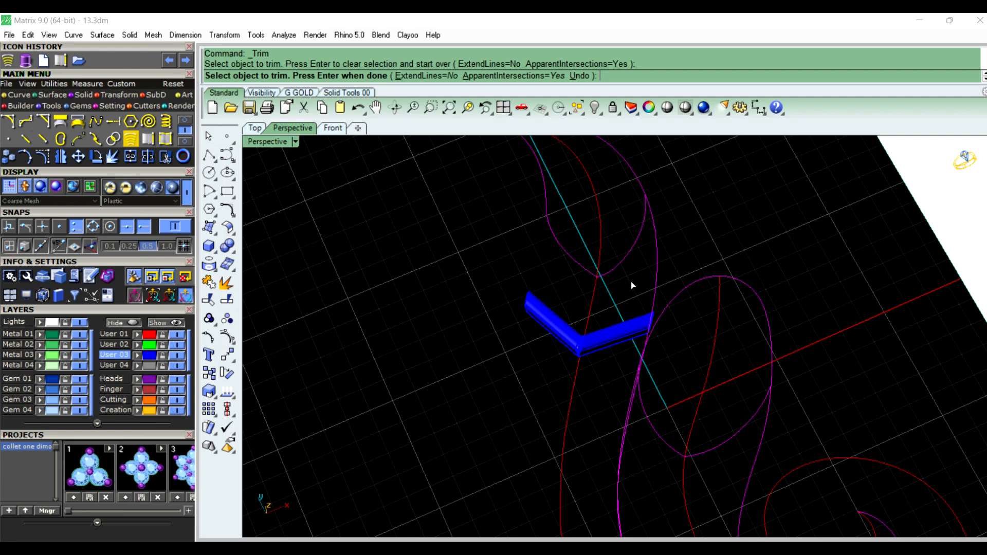
left_click(654, 263)
scroll(602, 268, "down", 3)
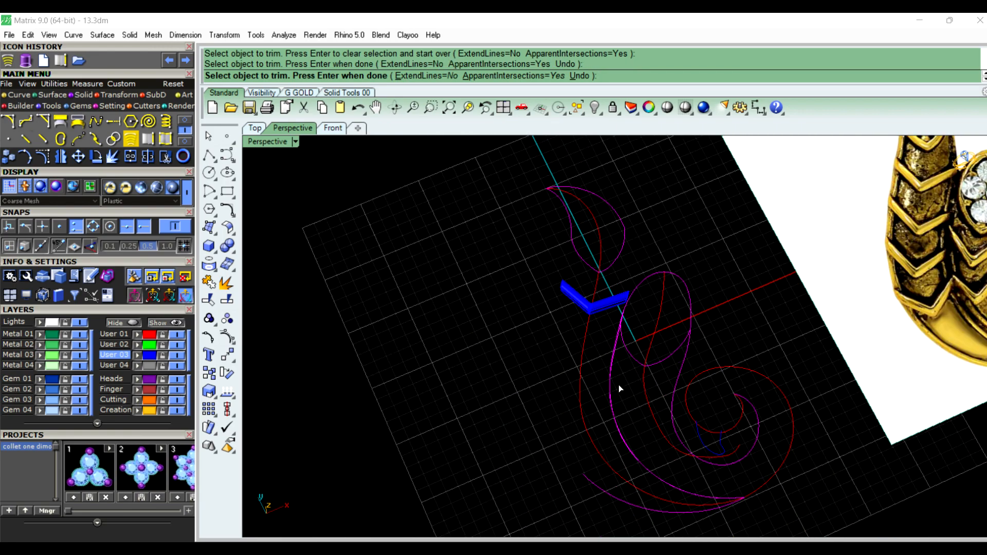
left_click(608, 387)
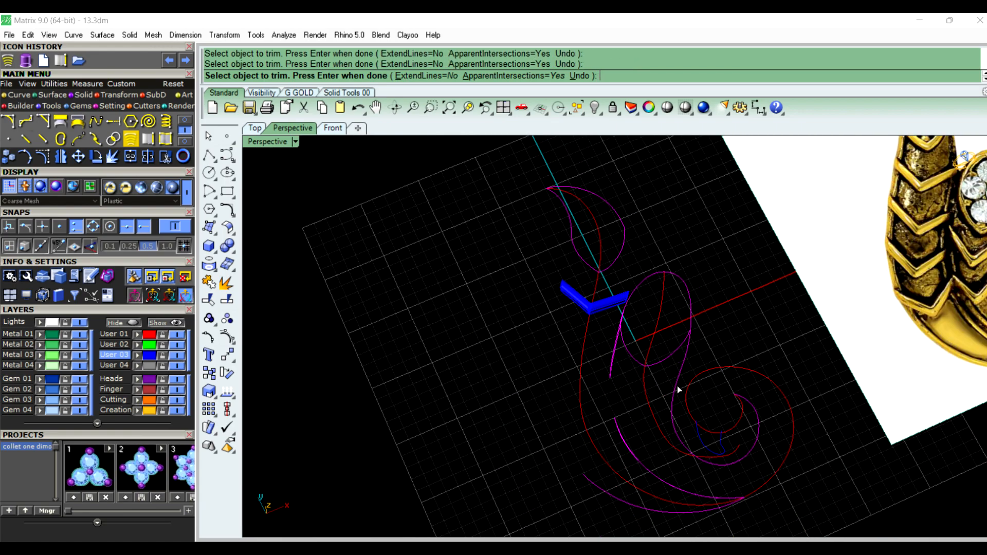
Trim away the leftover curve tails below the oval and along the lower sweep of the design
scroll(615, 357, "up", 2)
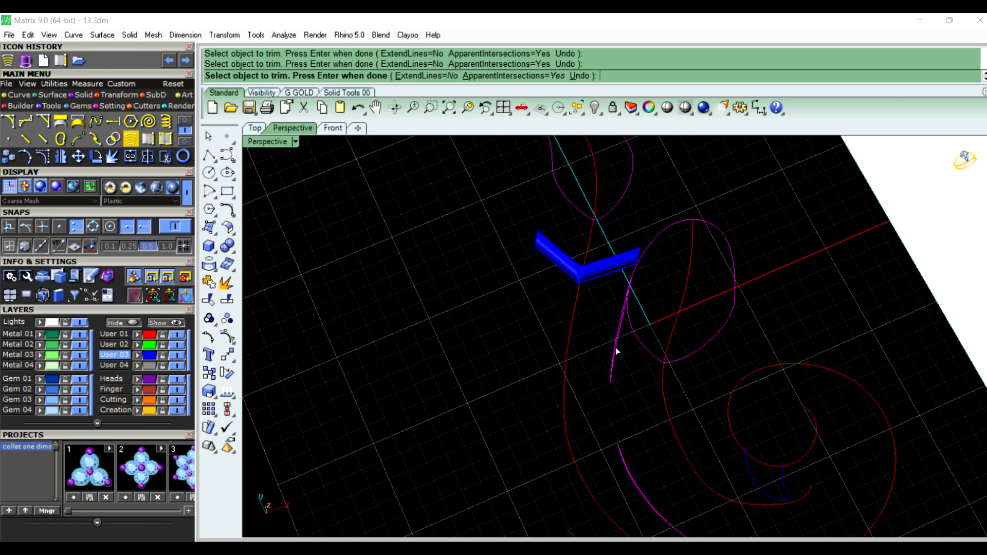
left_click(616, 348)
scroll(630, 474, "down", 3)
left_click(639, 518)
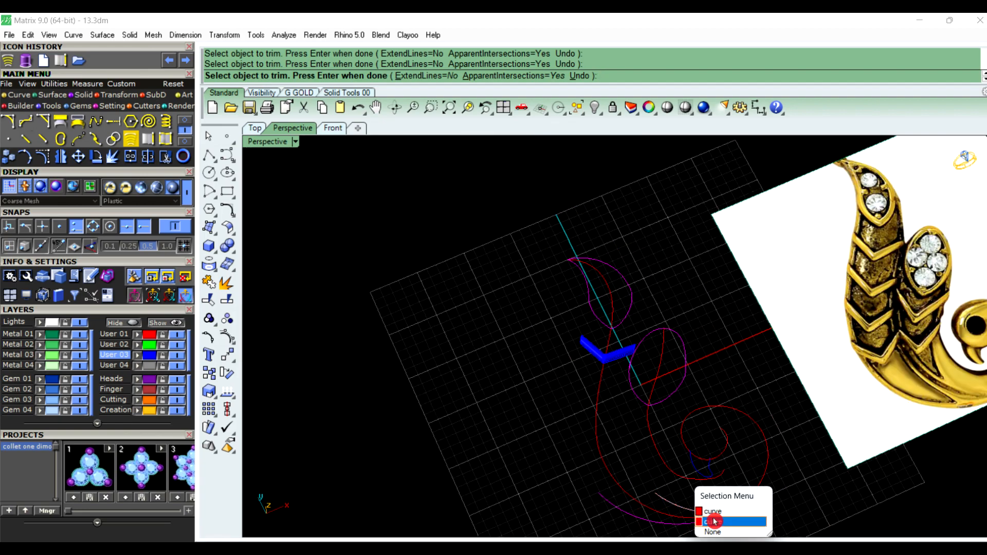
left_click(717, 514)
left_click(637, 516)
left_click_drag(637, 472, 752, 543)
Trim the small overlapping sliver beside the oval's edge near the blue V-shaped bar, and finish trimming
scroll(687, 353, "up", 10)
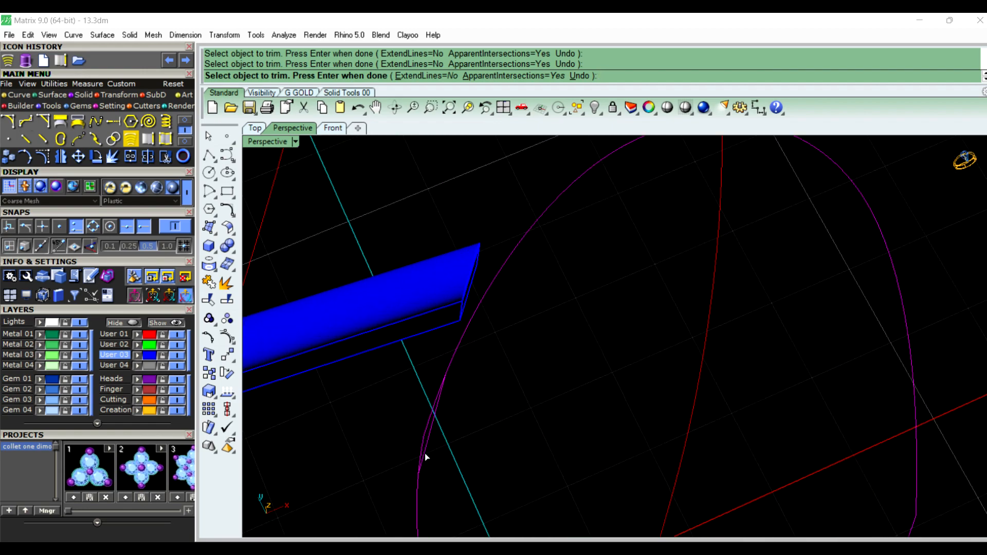
scroll(424, 453, "up", 1)
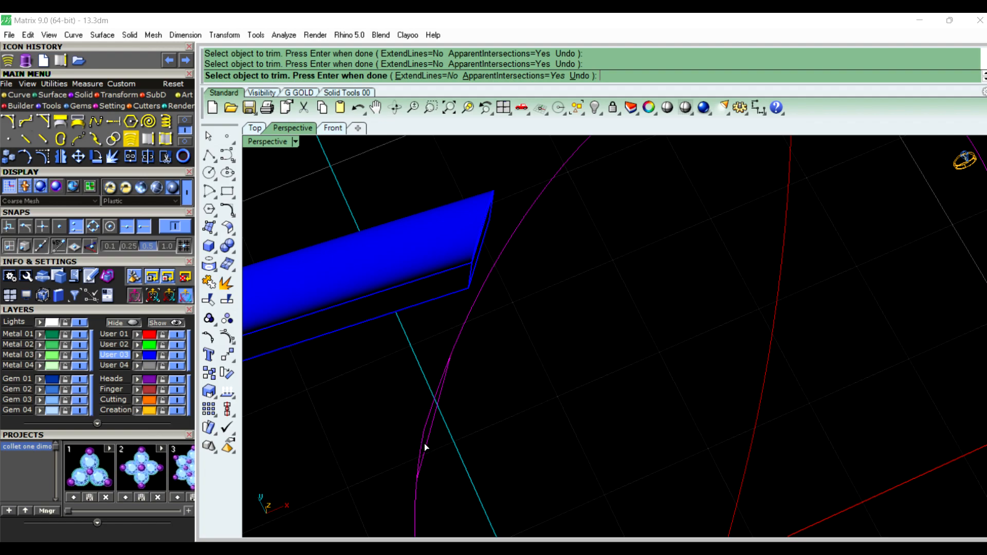
scroll(468, 427, "down", 3)
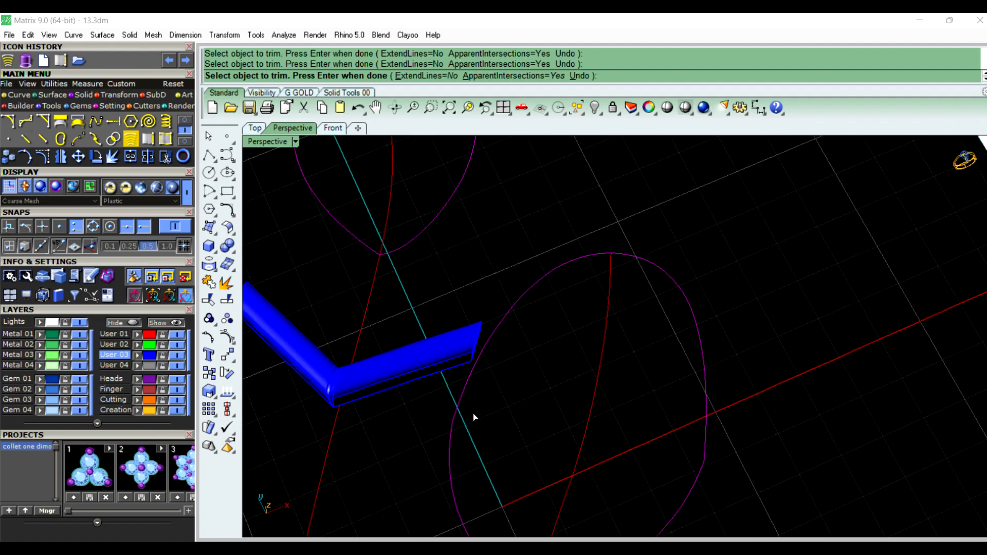
scroll(569, 450, "down", 2)
scroll(591, 415, "up", 6)
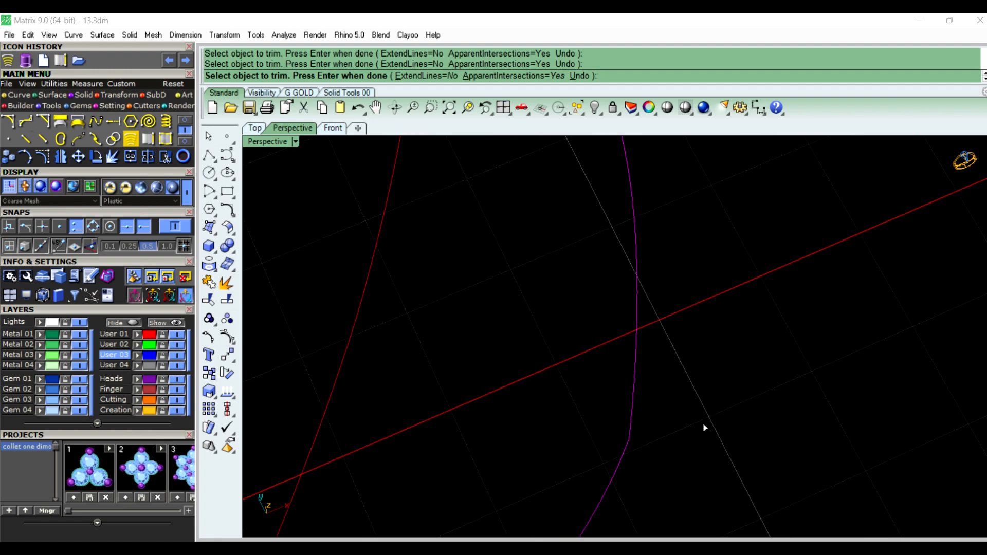
scroll(625, 394, "down", 5)
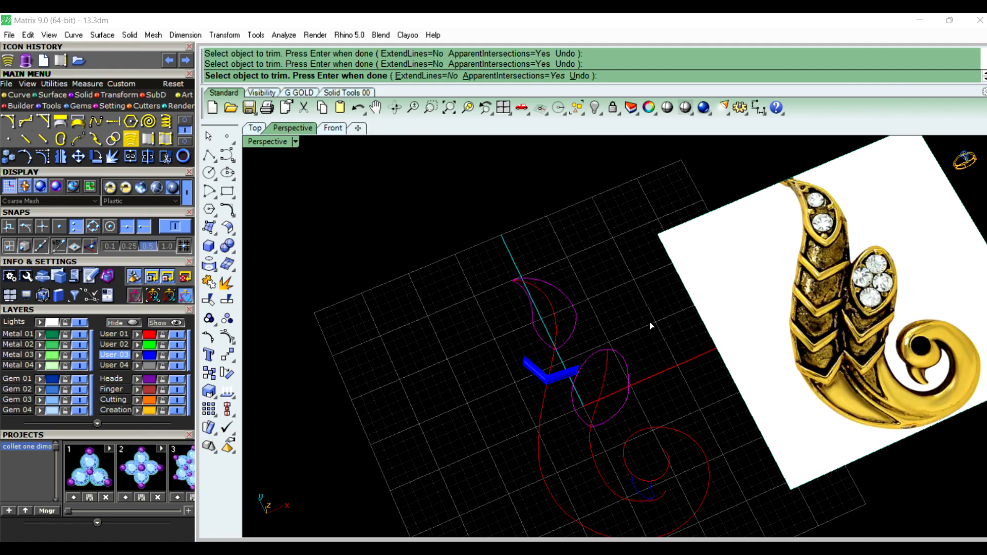
right_click(651, 326)
Join the upper and lower segments on each side of the upper leaf into one curve per side
scroll(578, 309, "up", 5)
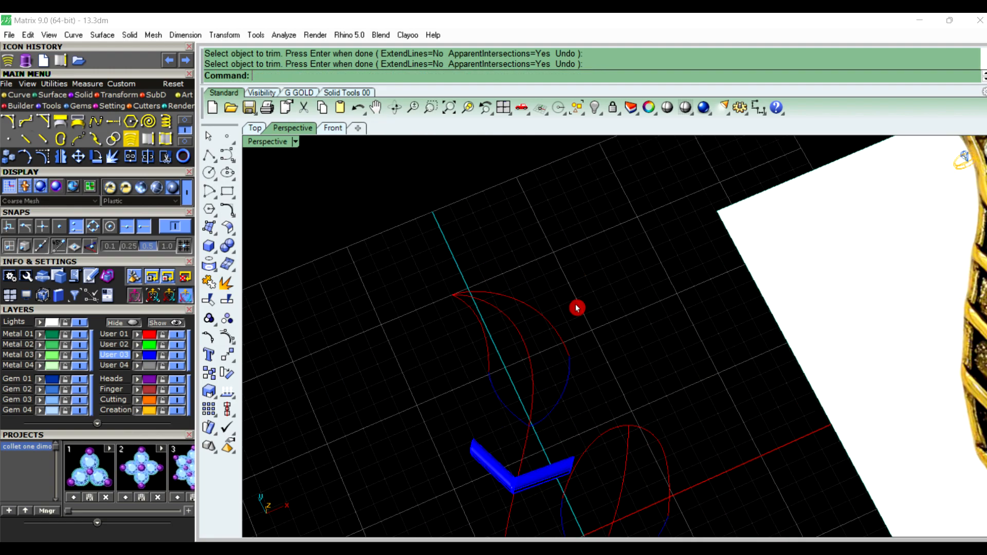
left_click(559, 352)
left_click(569, 403, "shift")
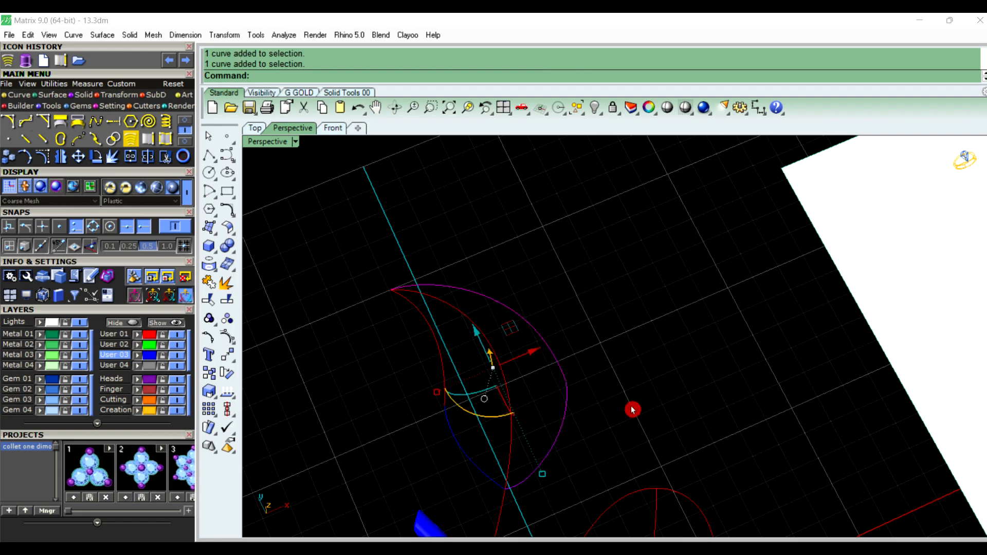
key("Return")
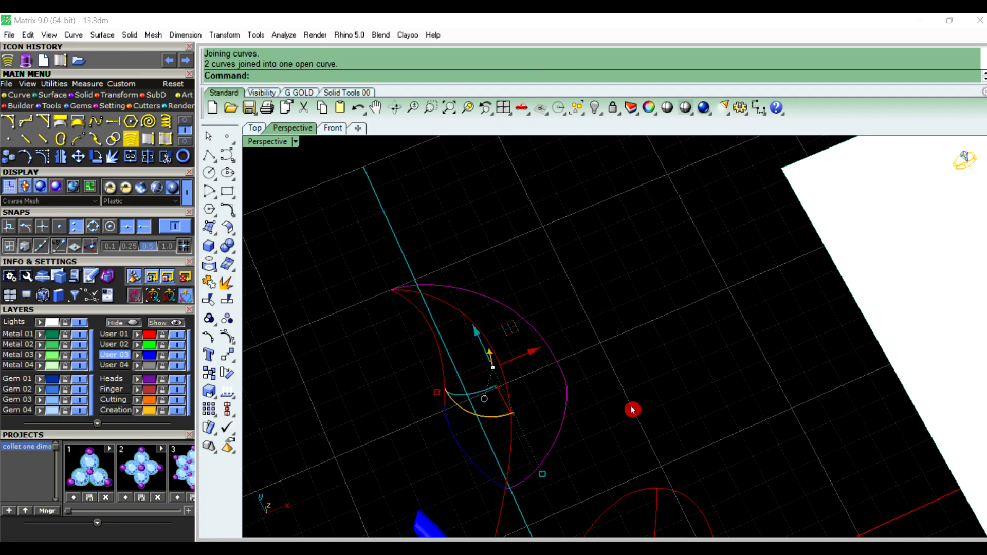
left_click(632, 408)
left_click(564, 410)
left_click(655, 404)
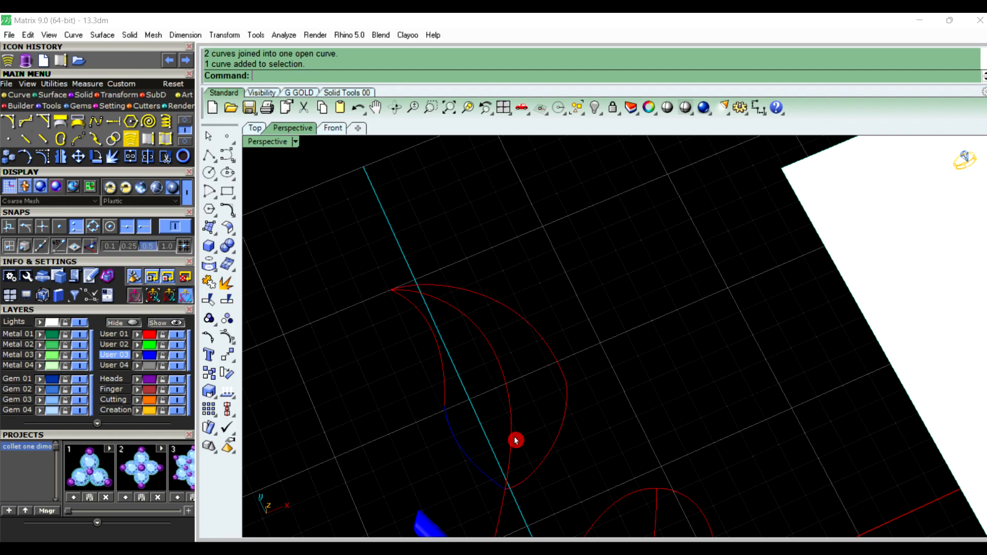
left_click(450, 384)
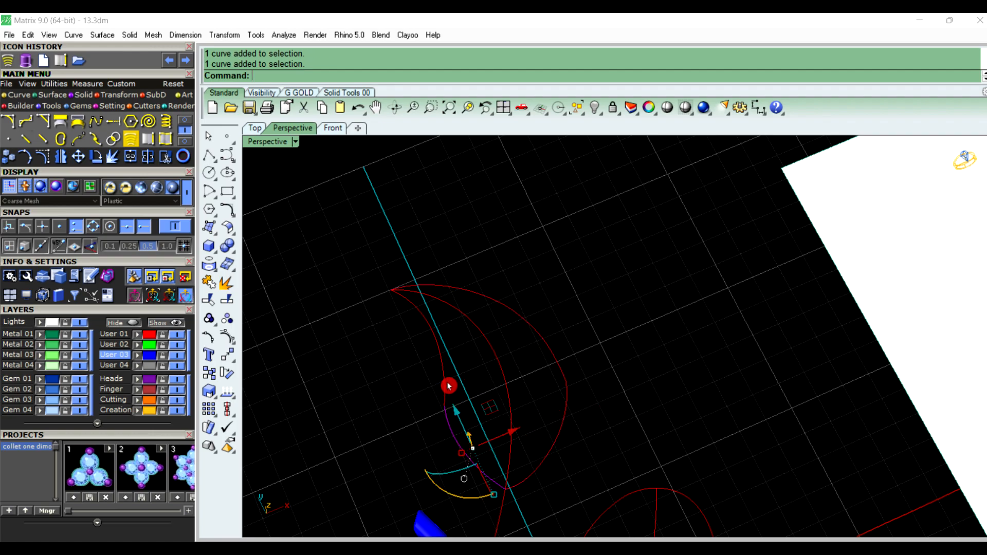
key("Return")
left_click(710, 354)
Join the upper and lower segments on each side of the oval into one curve per side
scroll(637, 300, "down", 4)
scroll(638, 300, "down", 2)
scroll(674, 428, "up", 4)
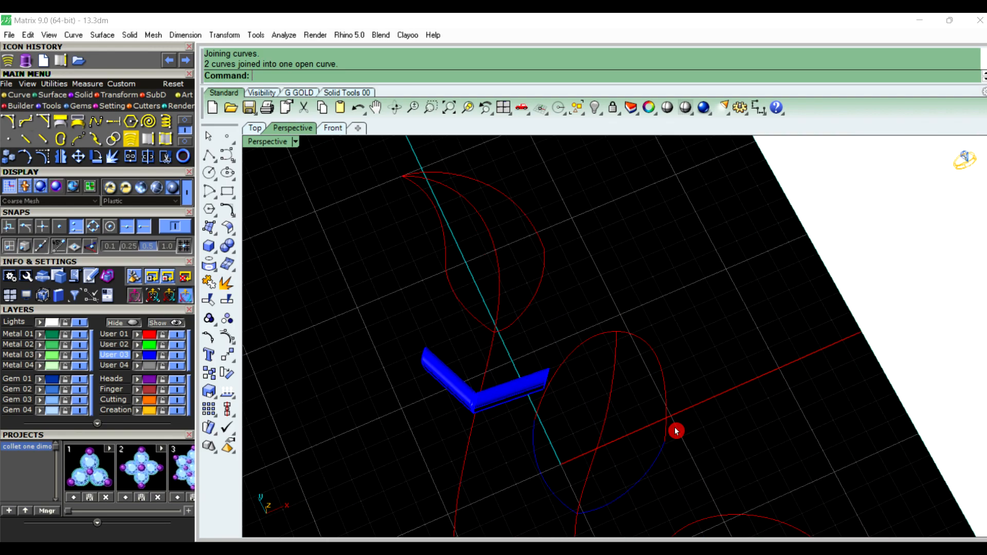
left_click(663, 456)
left_click(667, 422)
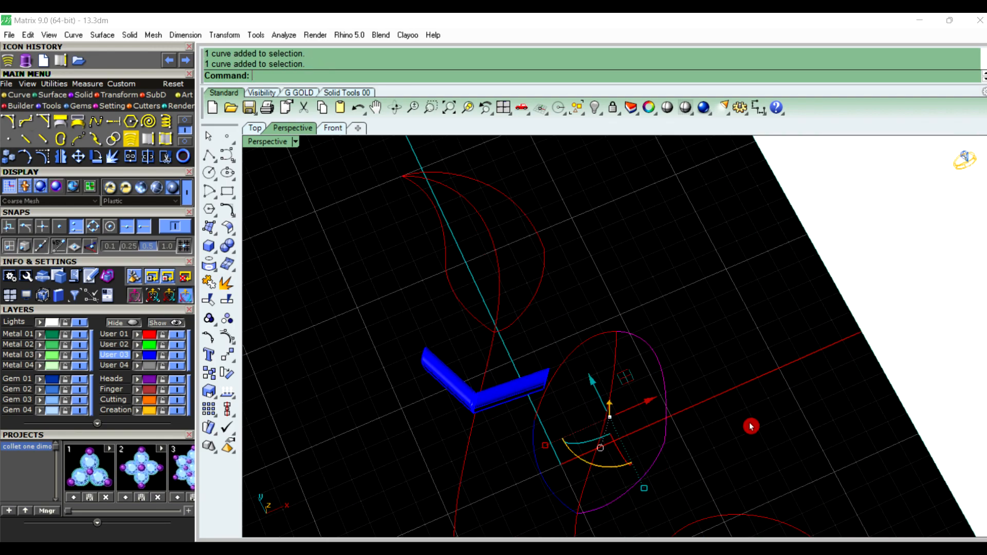
key("Return")
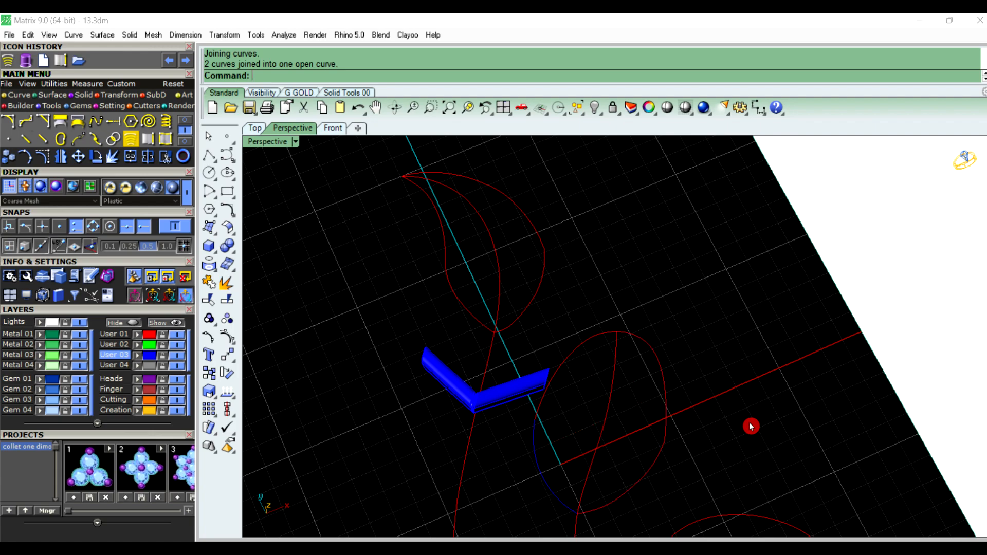
left_click(566, 354)
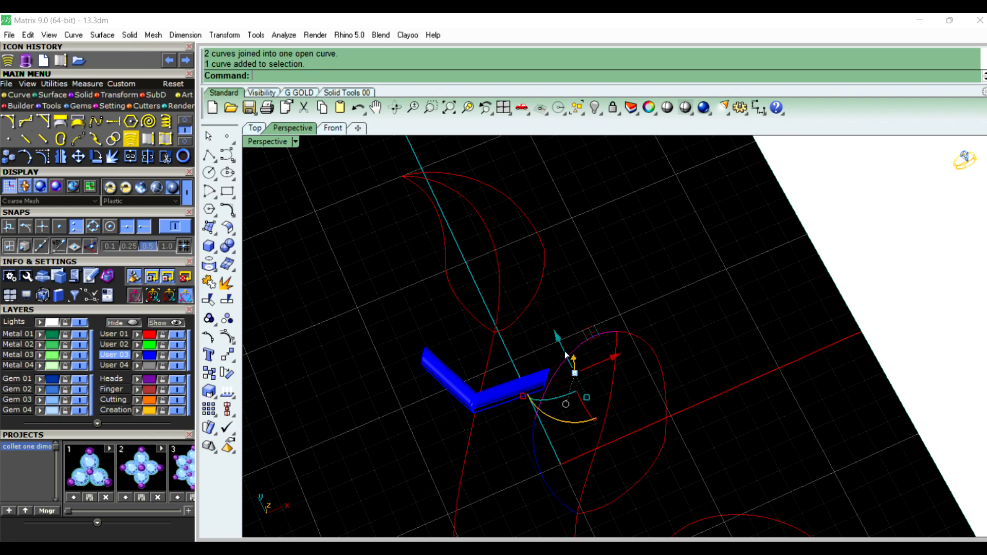
left_click(537, 462)
right_click(757, 436)
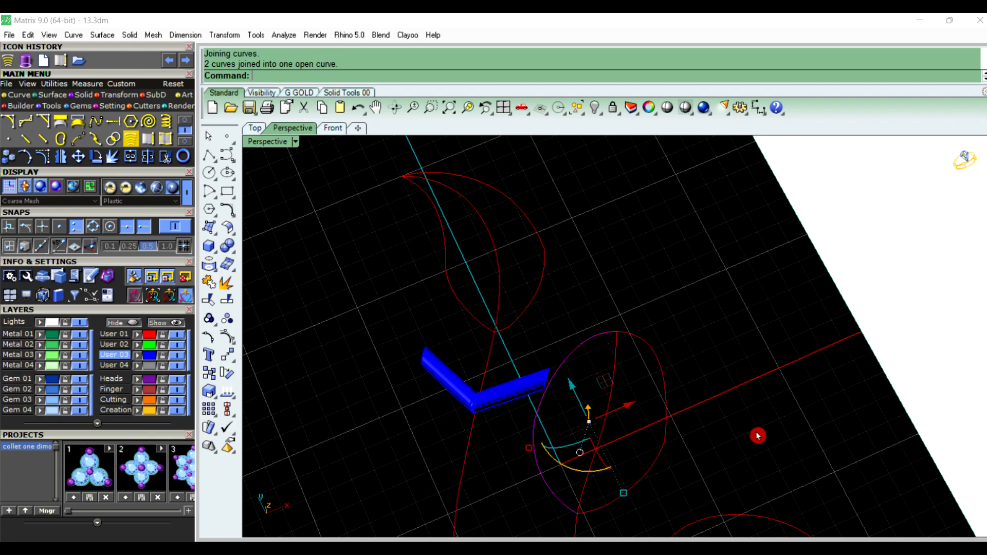
Rebuild both side curves of the upper leaf with 10 points and degree 4, deleting the input curves
scroll(573, 252, "down", 3)
left_click(556, 259)
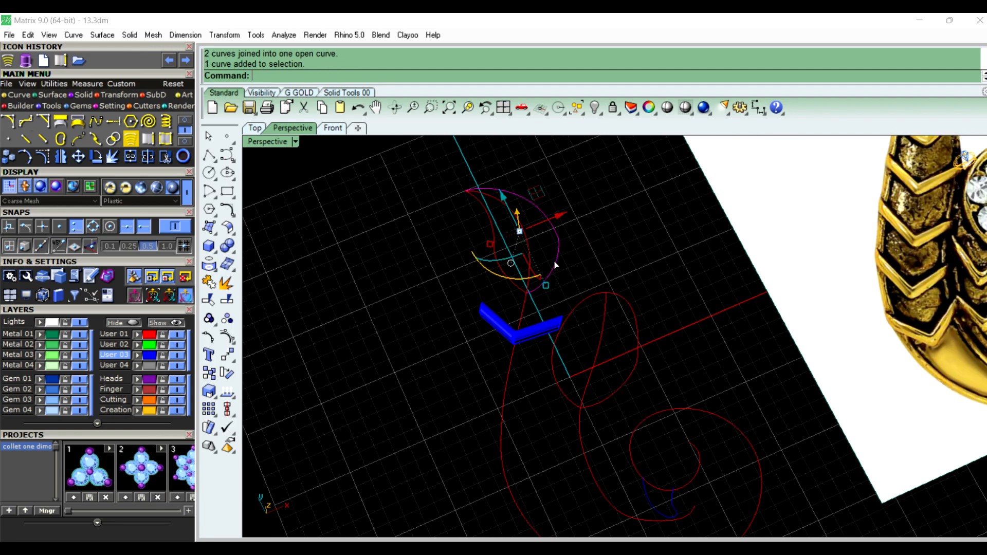
right_click(611, 263)
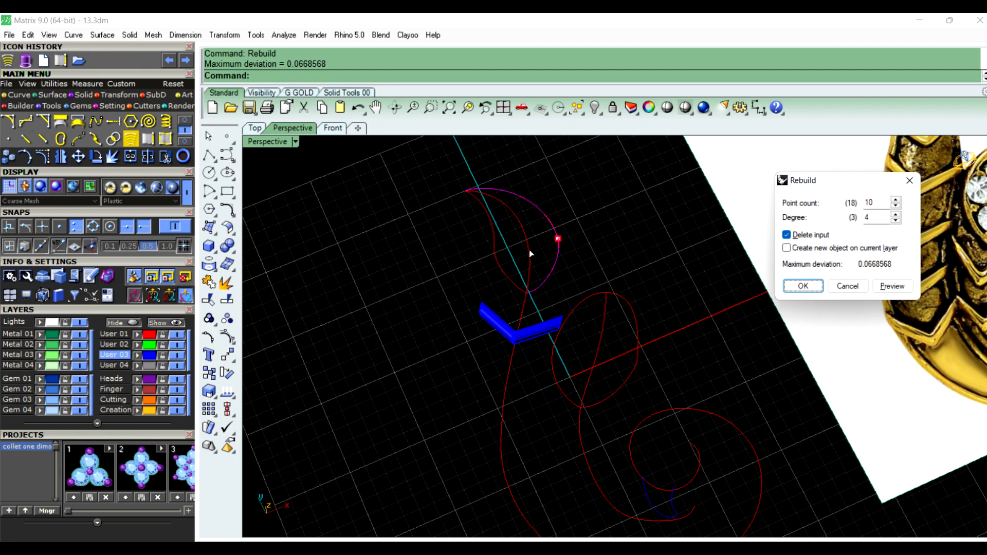
scroll(540, 233, "up", 5)
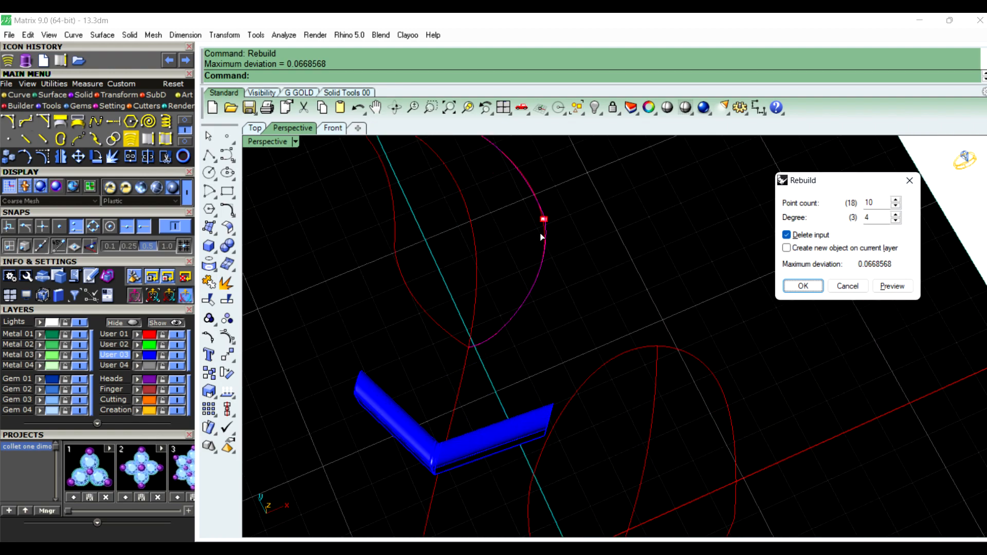
left_click(803, 286)
left_click(413, 341)
right_click(410, 343)
left_click(800, 287)
Rebuild both side curves of the oval with 10 points and degree 4, deleting the input curves
scroll(650, 293, "down", 7)
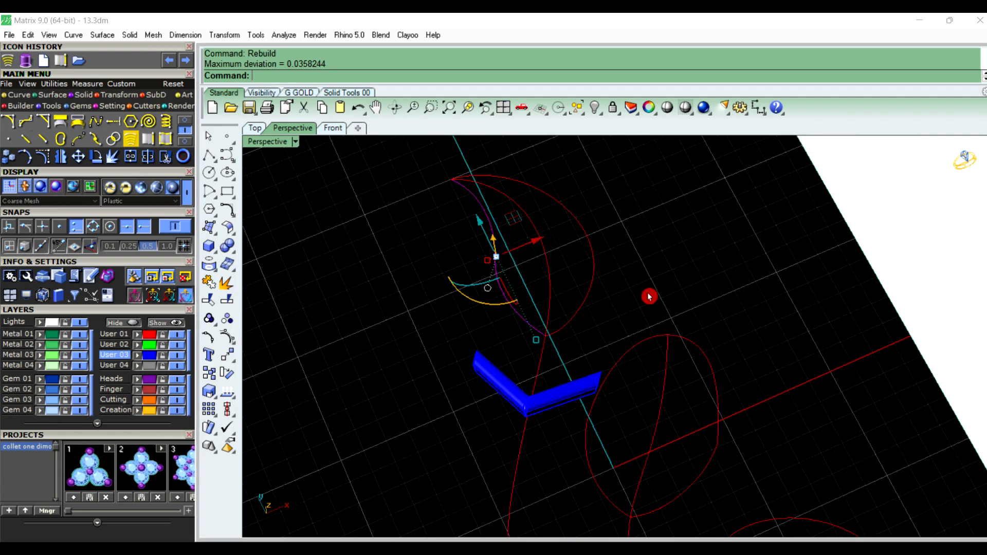
scroll(670, 412, "up", 5)
left_click(690, 419)
right_click(692, 420)
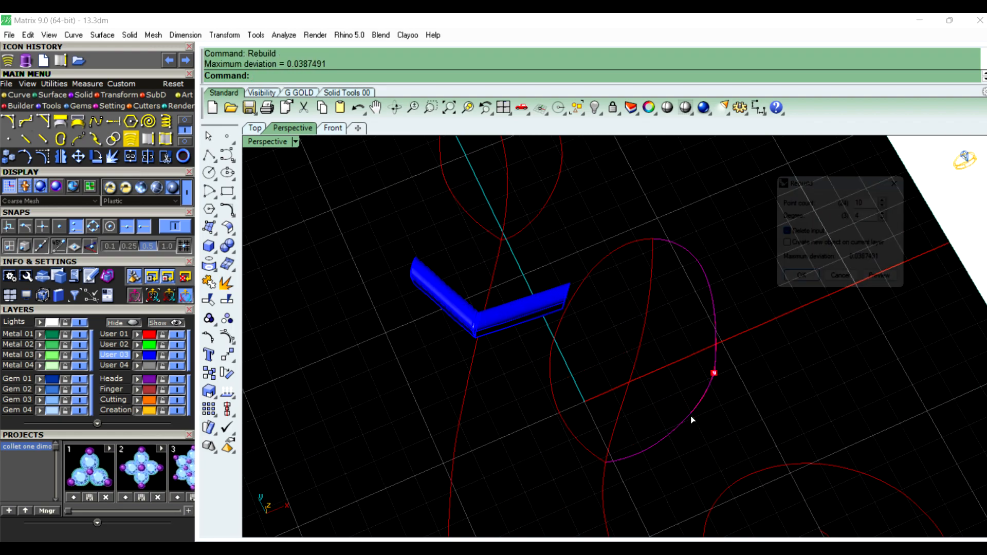
left_click(805, 287)
left_click(592, 276)
right_click(685, 307)
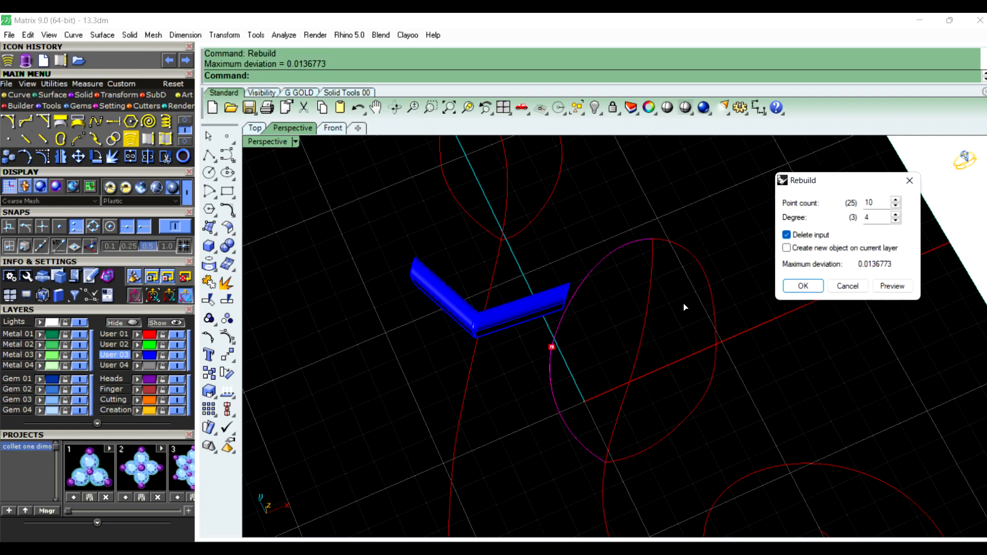
left_click(804, 286)
Join the two rebuilt sides of the upper leaf into one closed outline
scroll(663, 371, "down", 5)
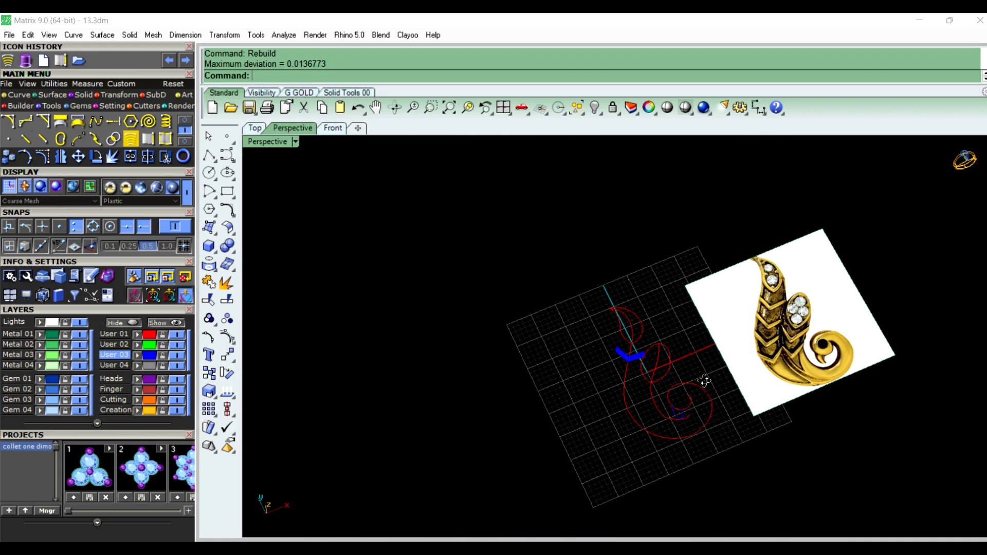
scroll(772, 309, "up", 4)
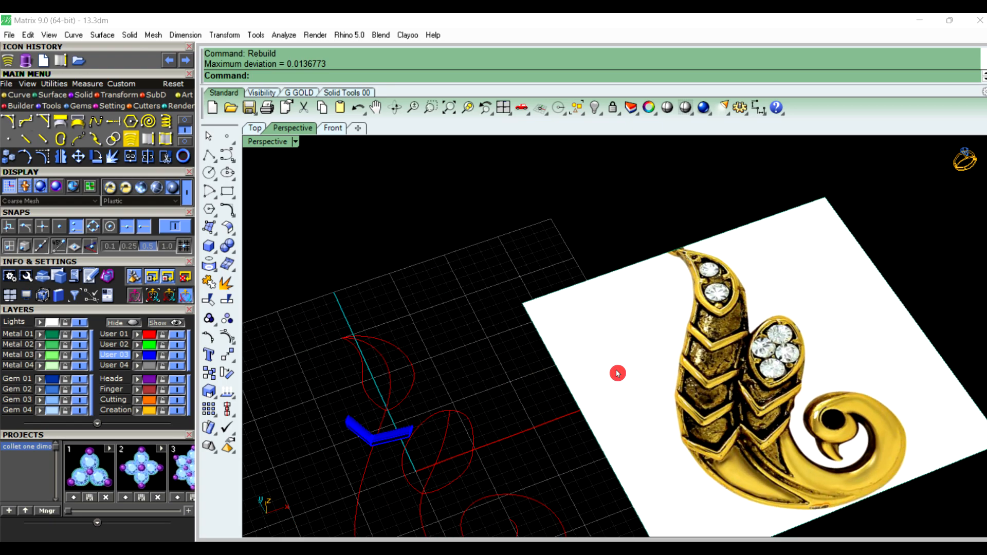
scroll(612, 375, "down", 2)
left_click(445, 393)
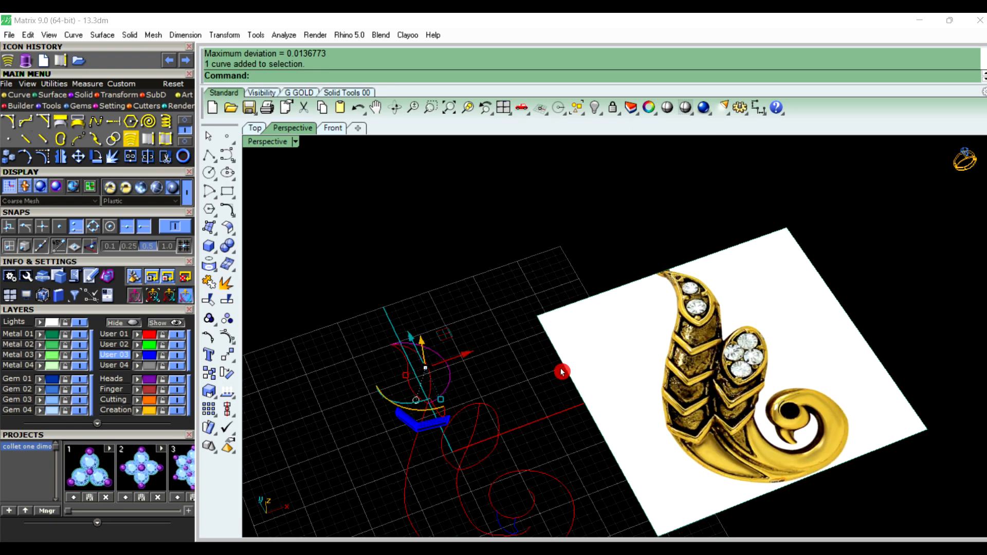
scroll(551, 350, "down", 3)
scroll(522, 342, "up", 3)
scroll(535, 314, "down", 1)
scroll(461, 346, "up", 4)
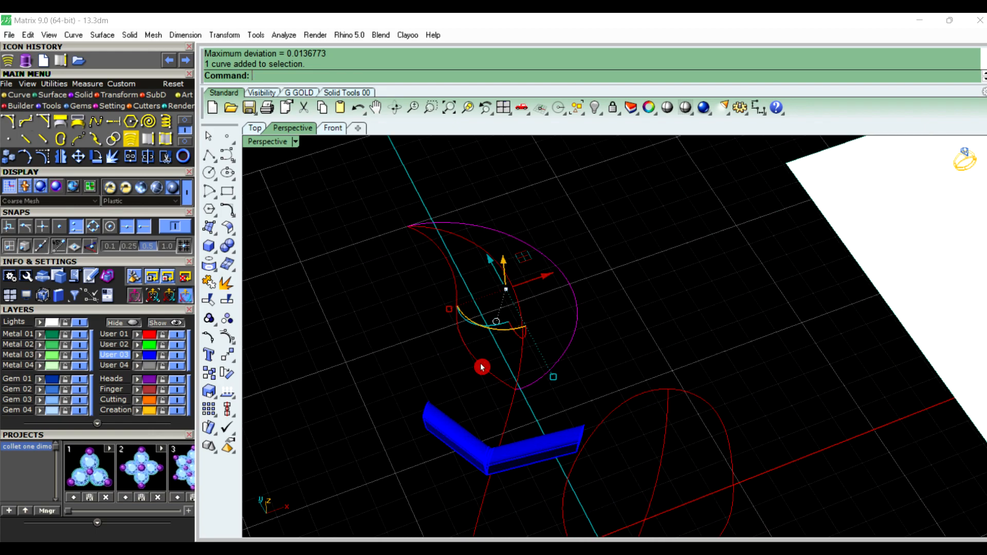
left_click(481, 366)
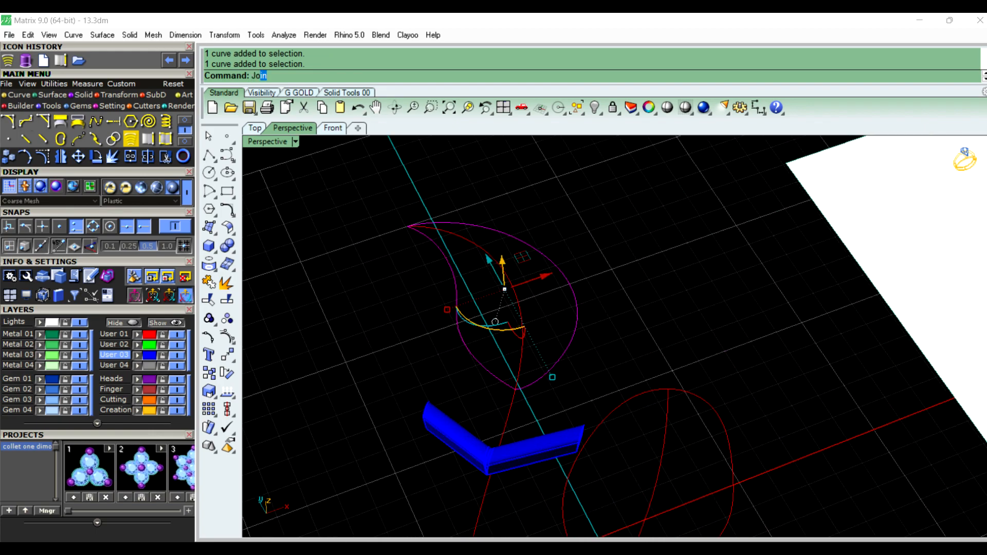
key("Return")
Join the two rebuilt sides of the oval into one closed outline and clear the selection
left_click(715, 407)
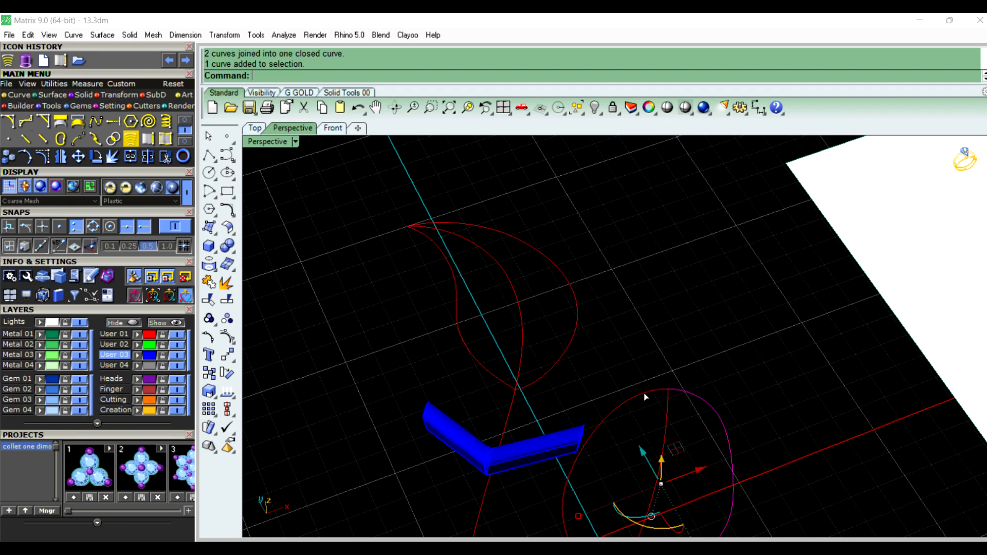
right_click(672, 358)
key("Escape")
Offset the upper leaf outline inward by 0.6 with sharp corners
left_click(576, 329)
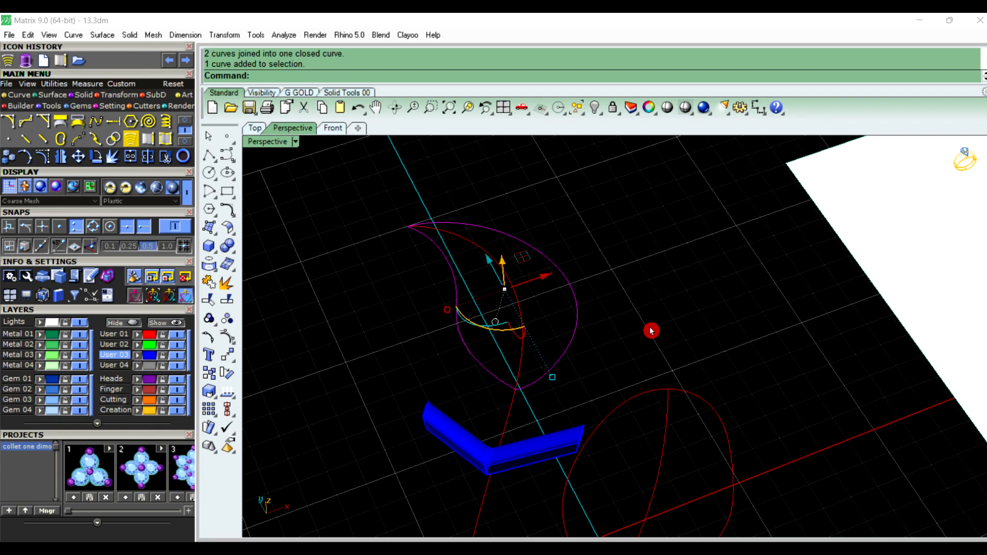
type("ffsetSrf")
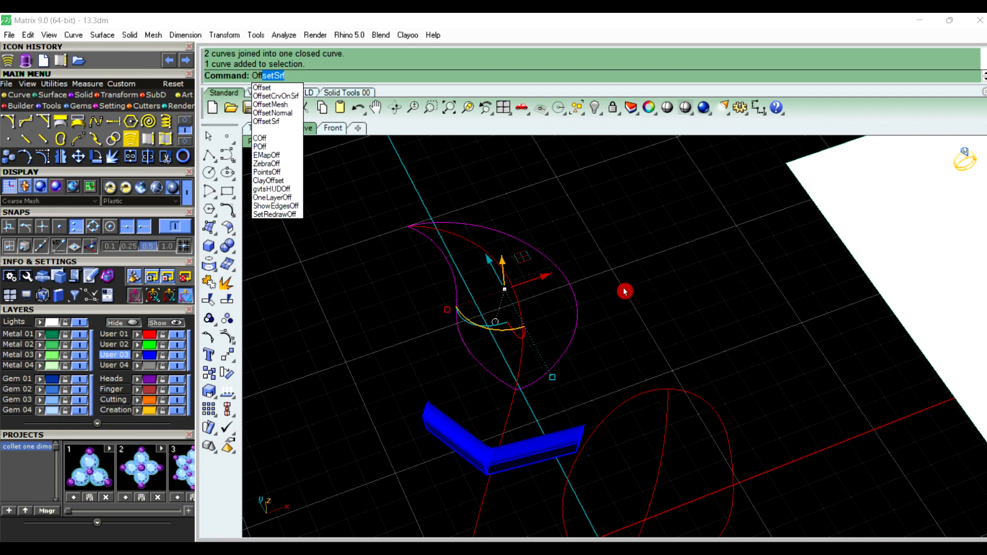
left_click(288, 89)
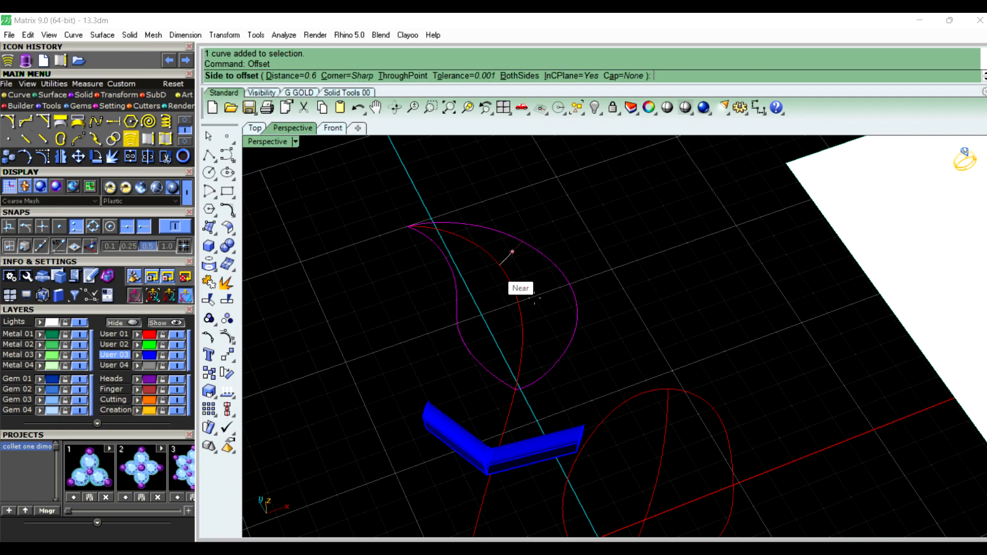
left_click(548, 300)
left_click(640, 304)
scroll(610, 290, "down", 6)
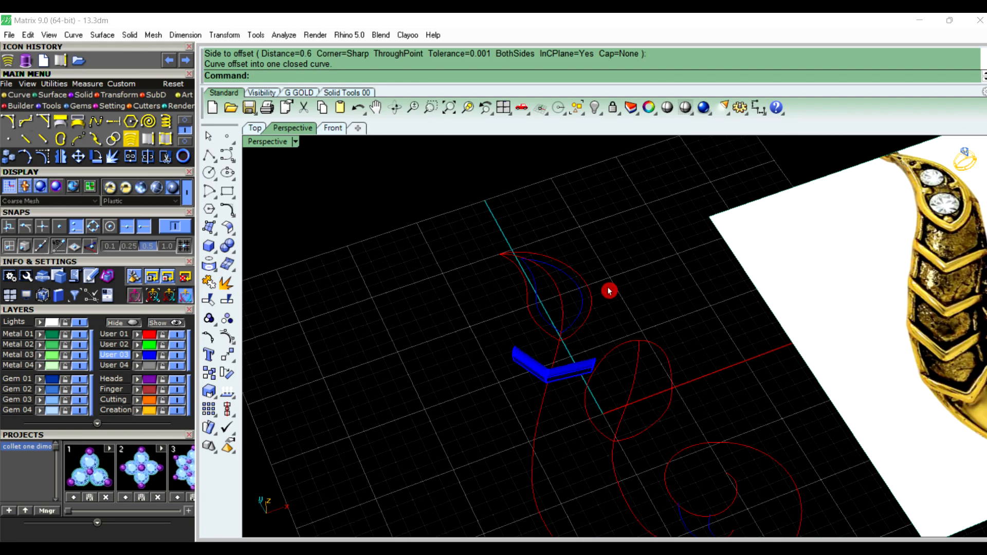
Offset the oval outline inward by 0.6 with sharp corners
scroll(659, 404, "up", 4)
left_click(676, 421)
right_click(677, 422)
left_click(658, 404)
left_click(718, 329)
Extrude the oval outline together with its inner offset into a solid ring, 0.5 to one side only
scroll(685, 334, "down", 8)
scroll(685, 335, "up", 6)
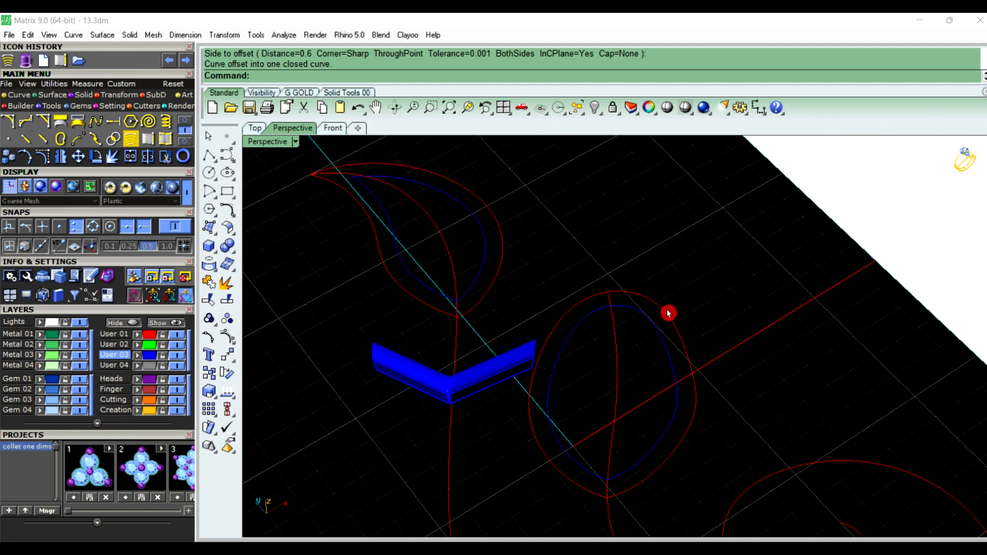
left_click(663, 349)
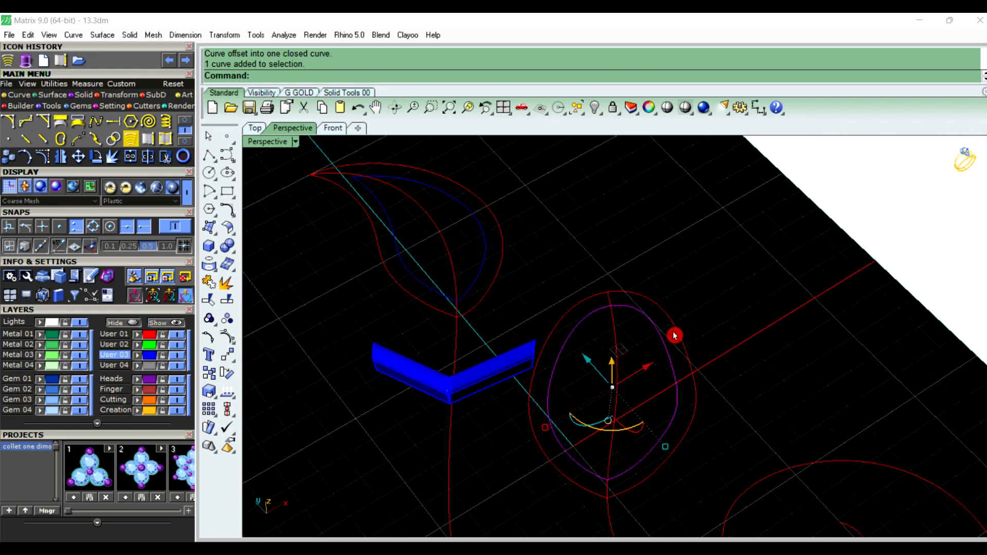
left_click(674, 336, "shift")
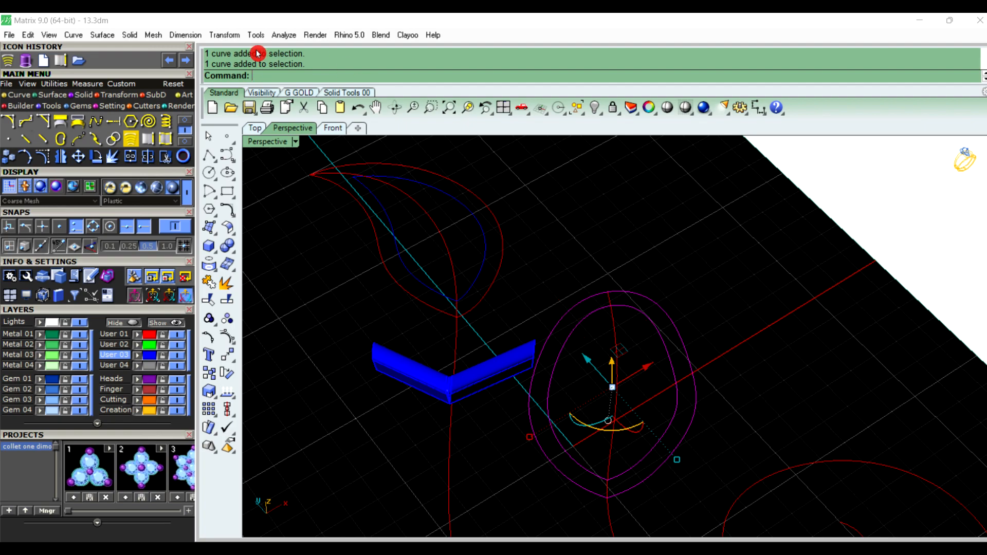
left_click(131, 35)
mouse_move(206, 340)
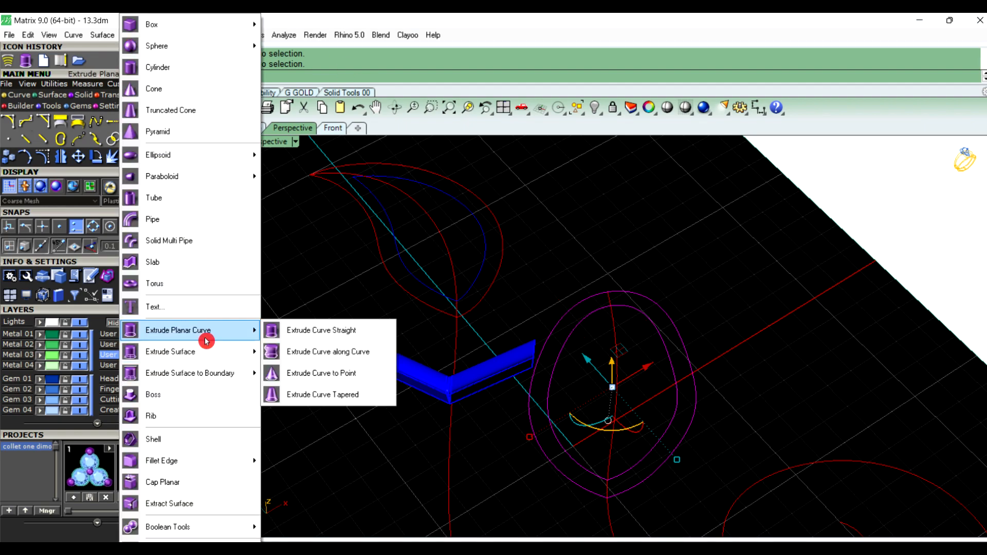
left_click(320, 331)
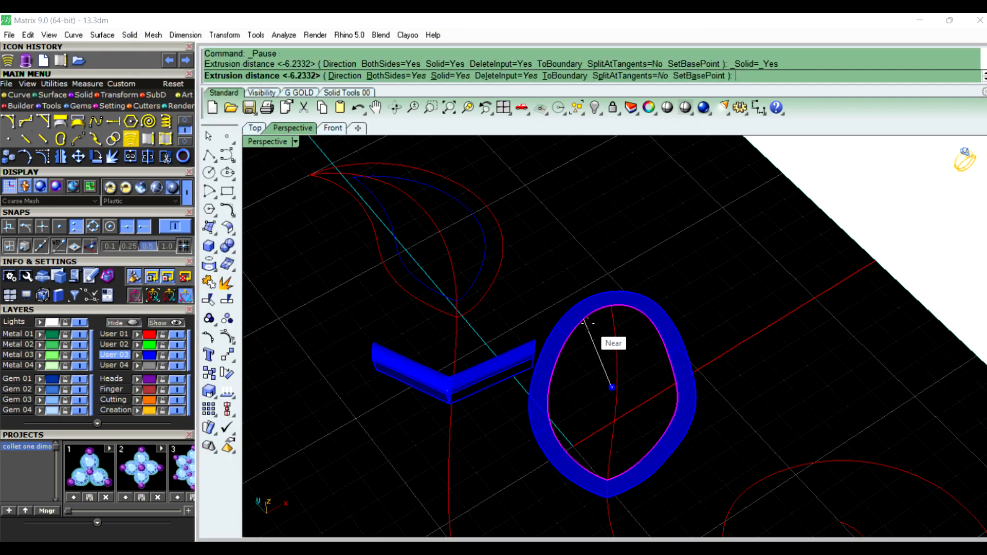
scroll(589, 323, "down", 3)
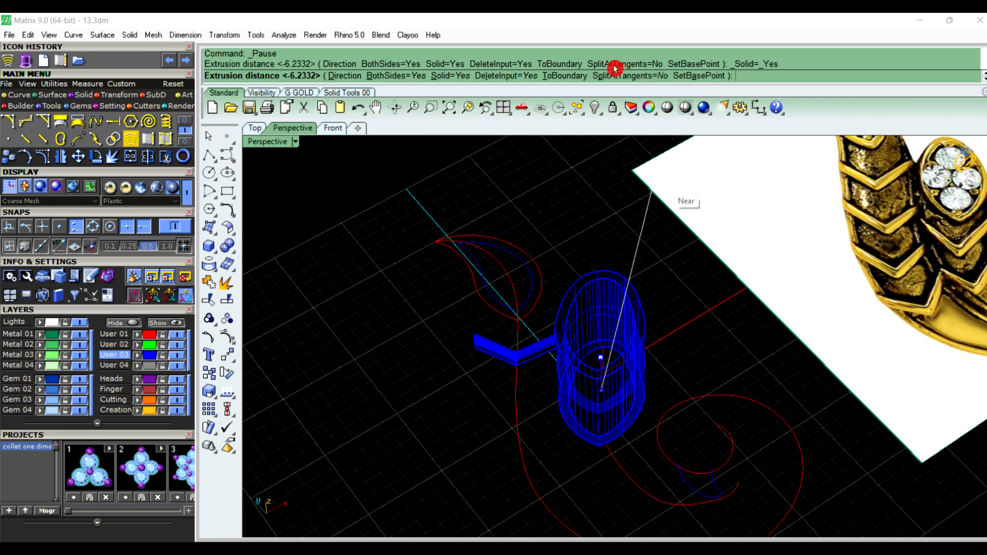
left_click(394, 76)
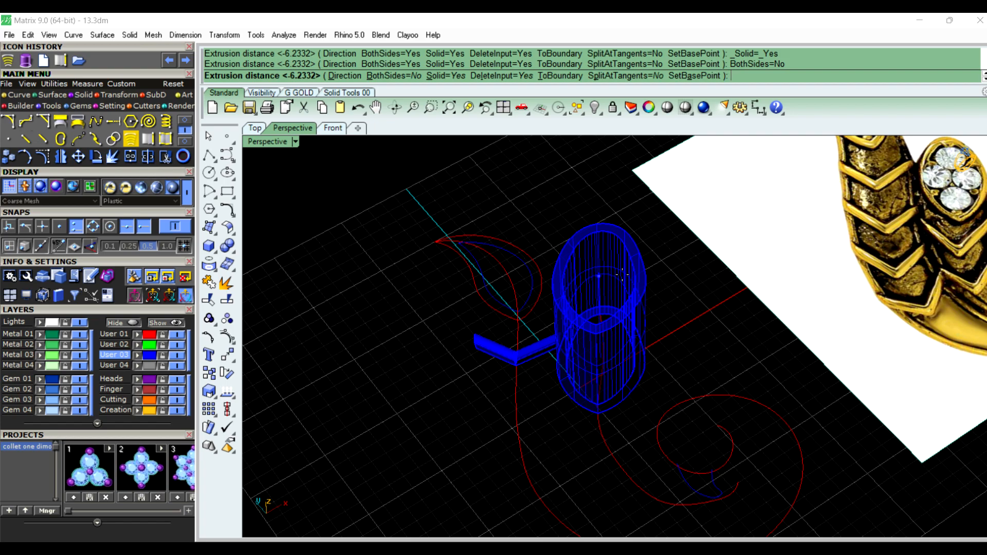
type(".5")
key("Return")
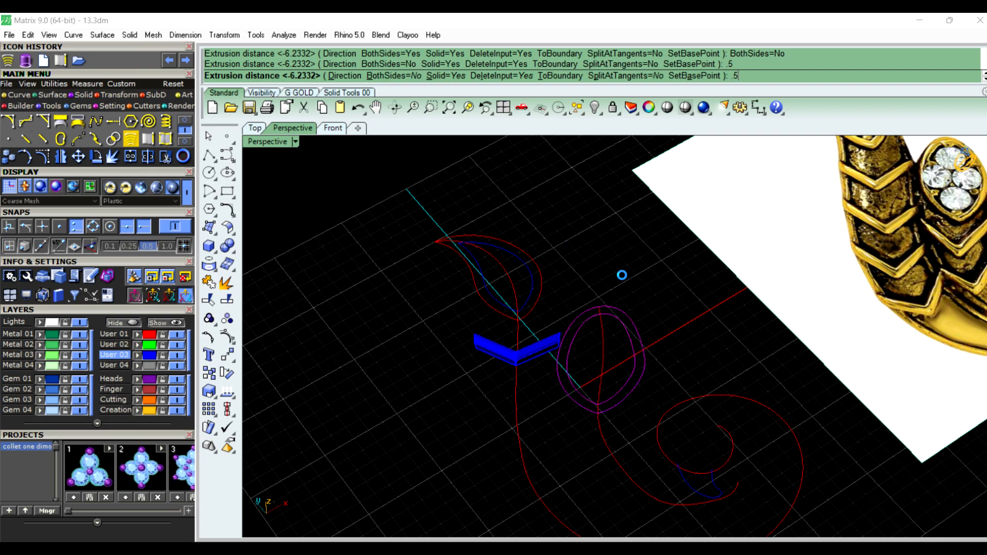
Extrude the upper leaf outline together with its inner offset into a solid frame at the same 0.5 distance
scroll(521, 283, "up", 3)
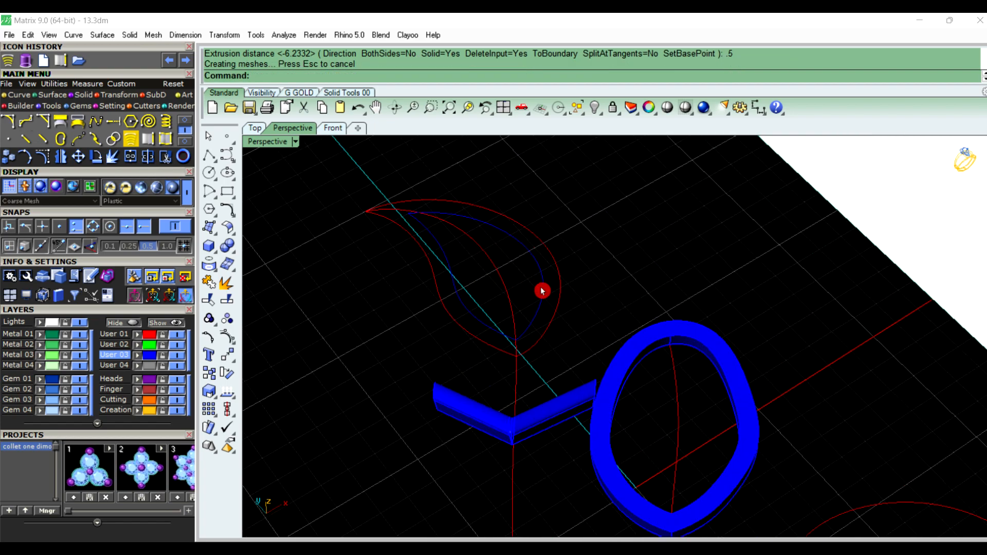
left_click(544, 291)
left_click(559, 306)
right_click(559, 306)
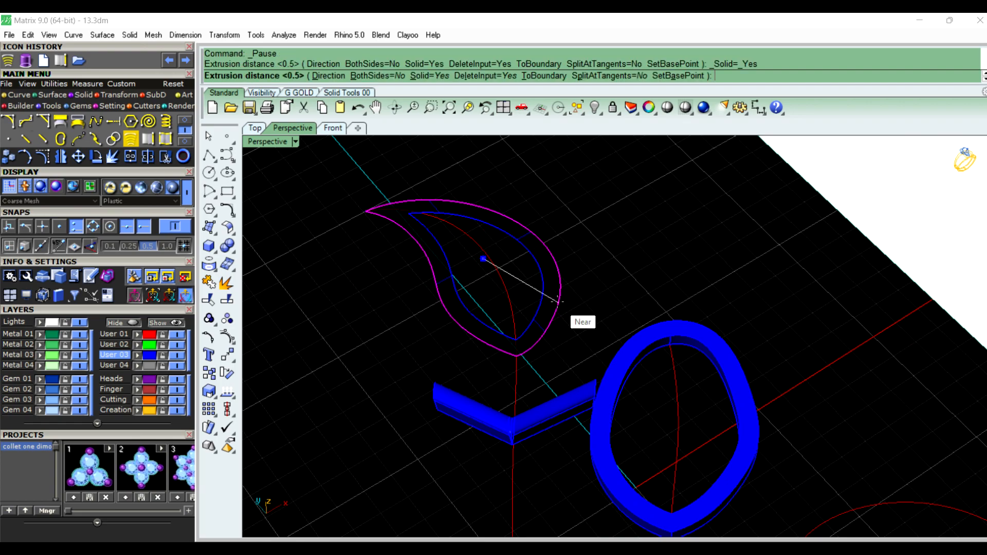
left_click(559, 294)
right_click_drag(557, 297, 517, 214)
Move the leaf frame, the V-shaped bar and the oval ring to the dark green Metal 01 layer and clear the selection
left_click_drag(488, 197, 712, 435)
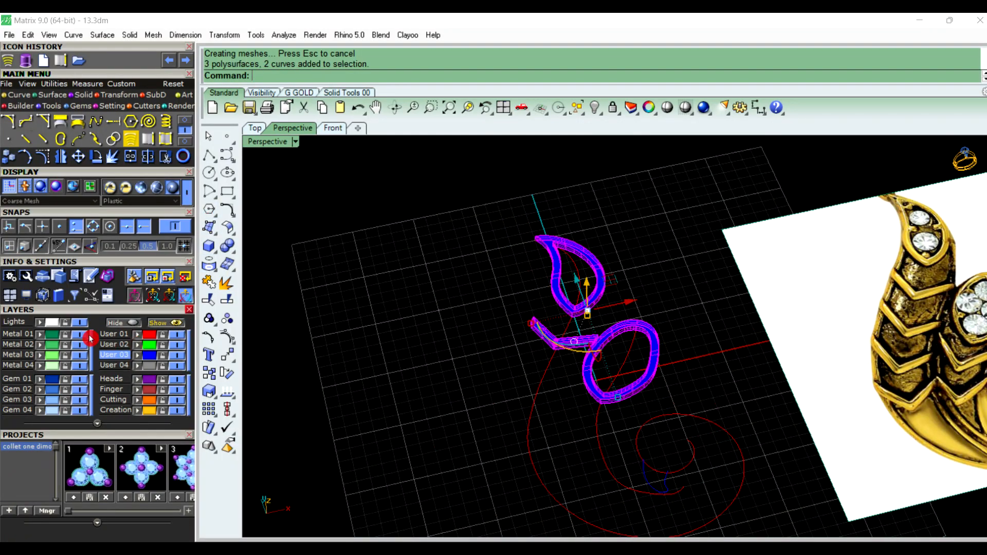
left_click(40, 343)
left_click(287, 343)
right_click_drag(287, 343, 440, 246)
scroll(686, 353, "up", 8)
scroll(685, 370, "up", 4)
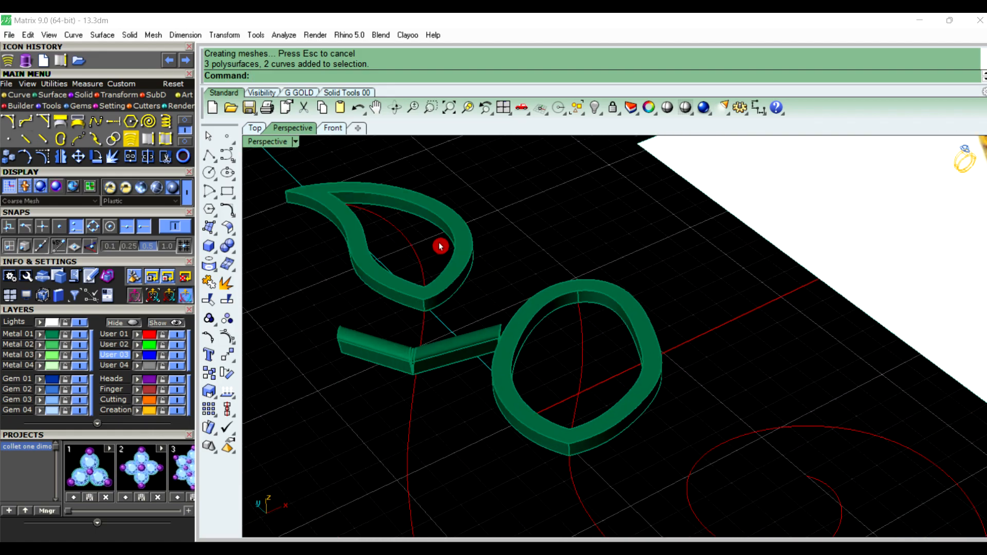
right_click_drag(521, 379, 686, 314)
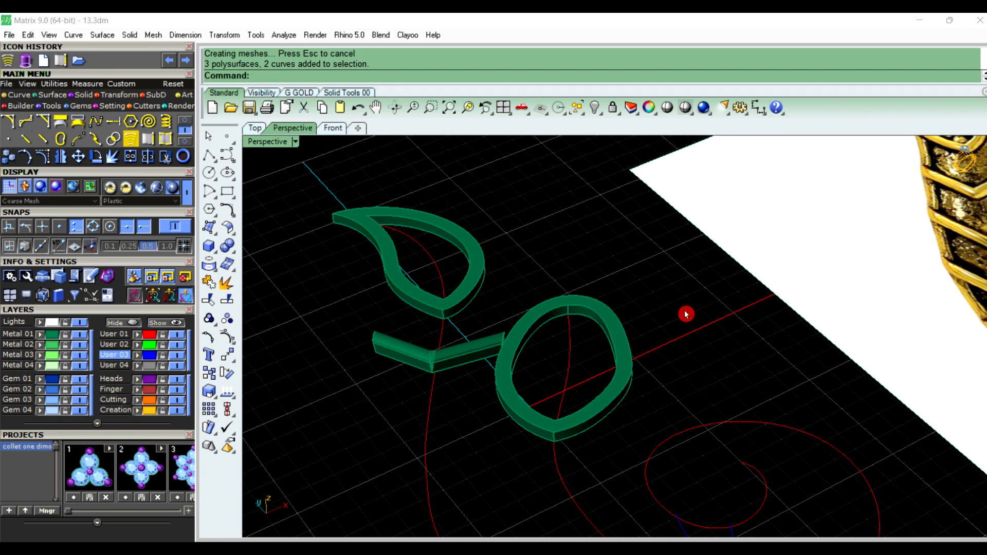
Extract the flat top faces of the leaf frame and the oval ring and delete them
type("ExtractSrf")
key("Return")
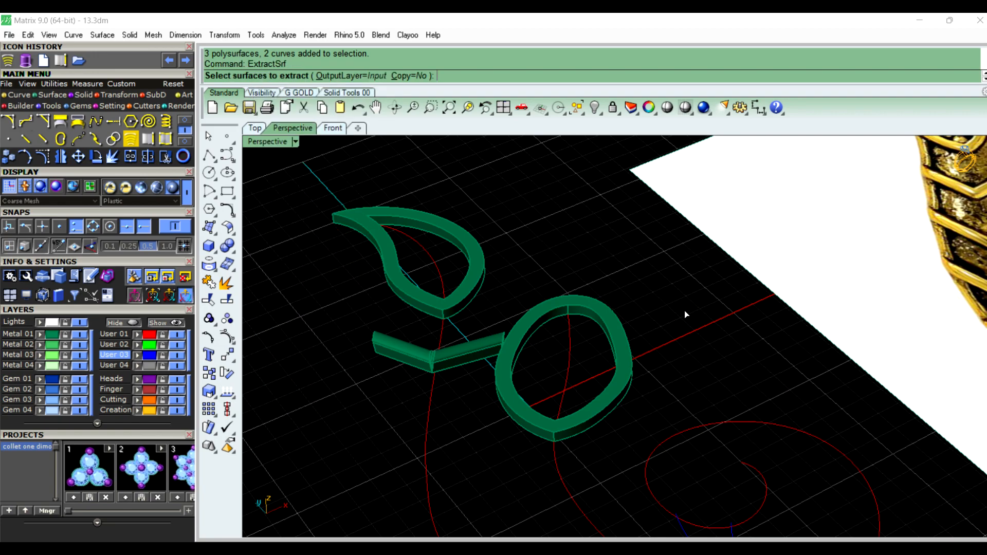
left_click(450, 285)
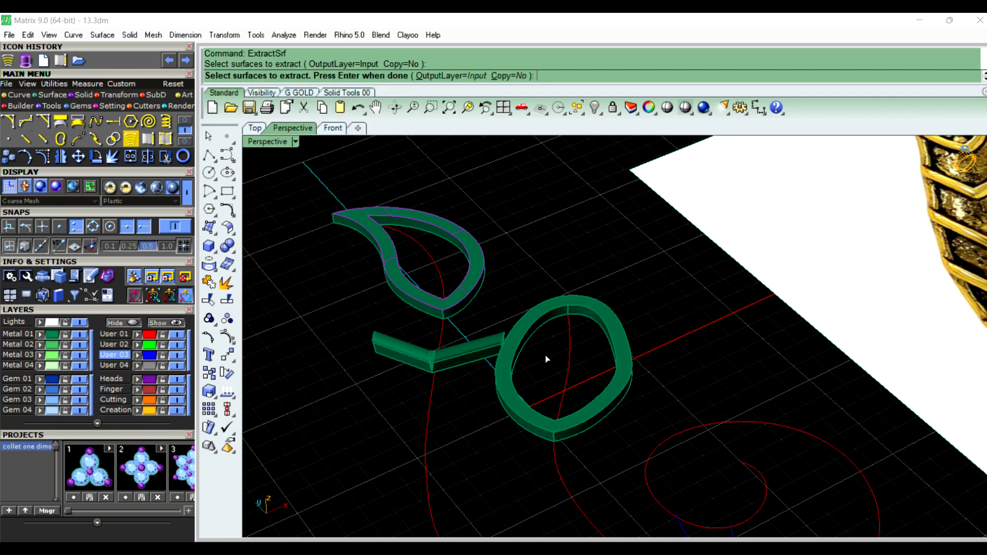
left_click(526, 322)
right_click(527, 321)
key("Delete")
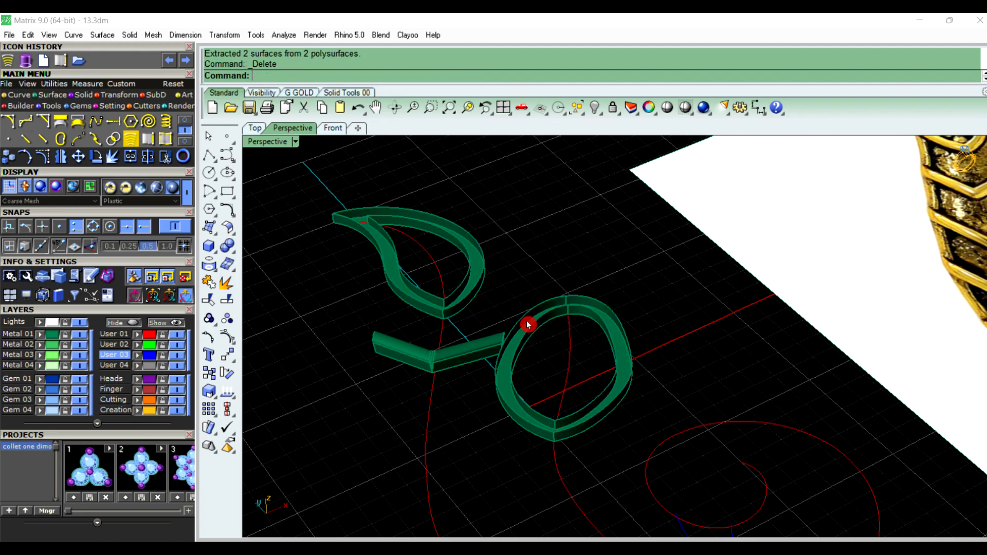
Close the oval ring's open top with a surface blend between its inner and outer edges, both blend values 0.25 with curvature continuity
type("Ble")
key("Return")
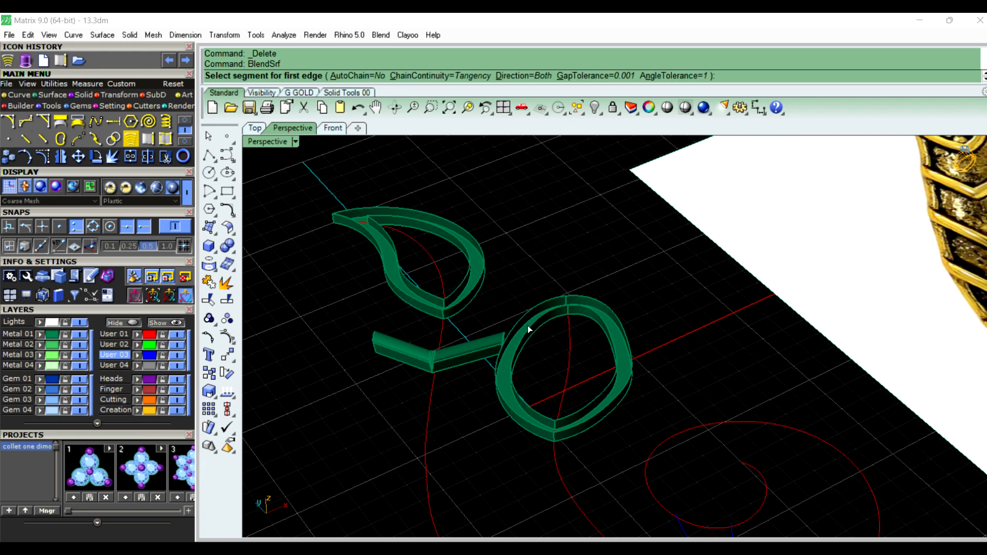
left_click(529, 327)
left_click(609, 339)
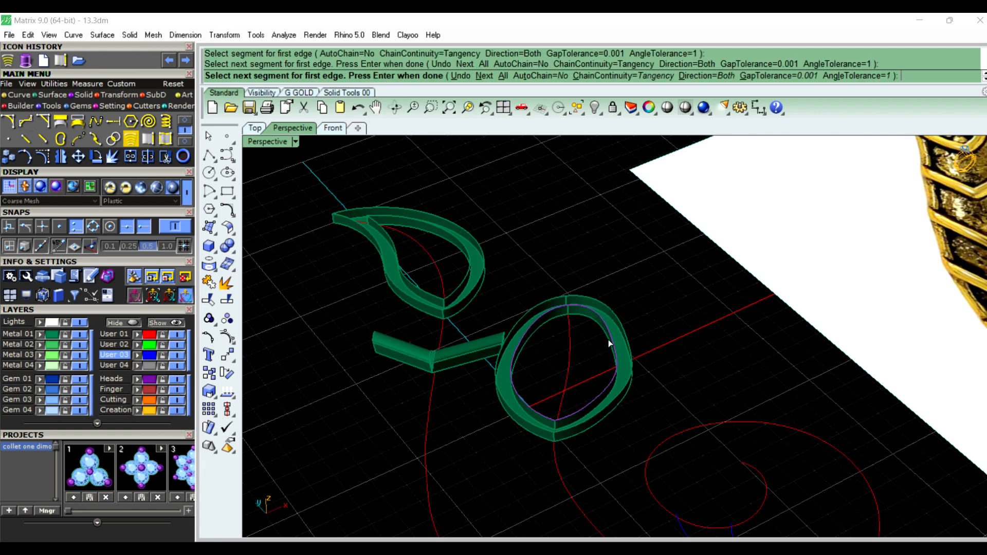
key("Return")
left_click(544, 303)
key("Return")
key("Return")
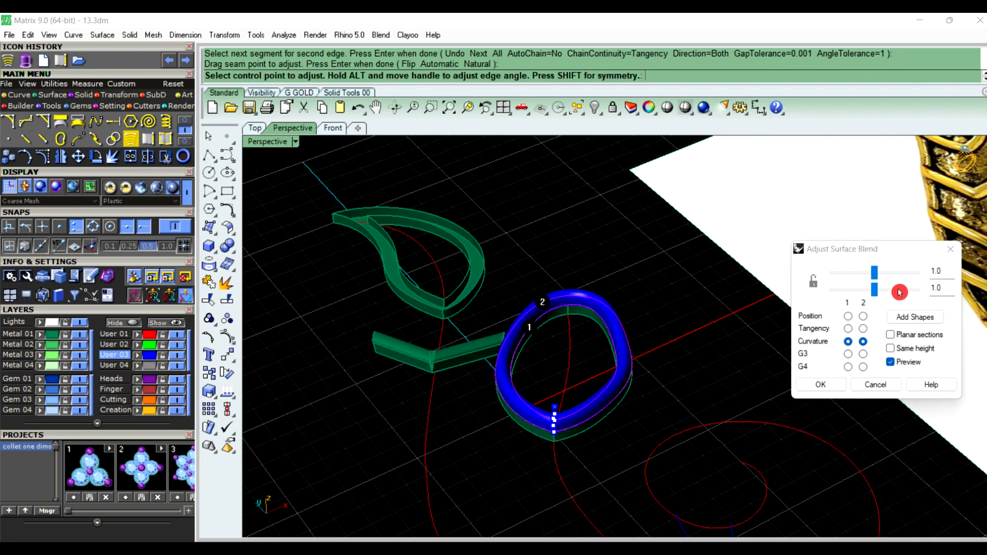
left_click(906, 265)
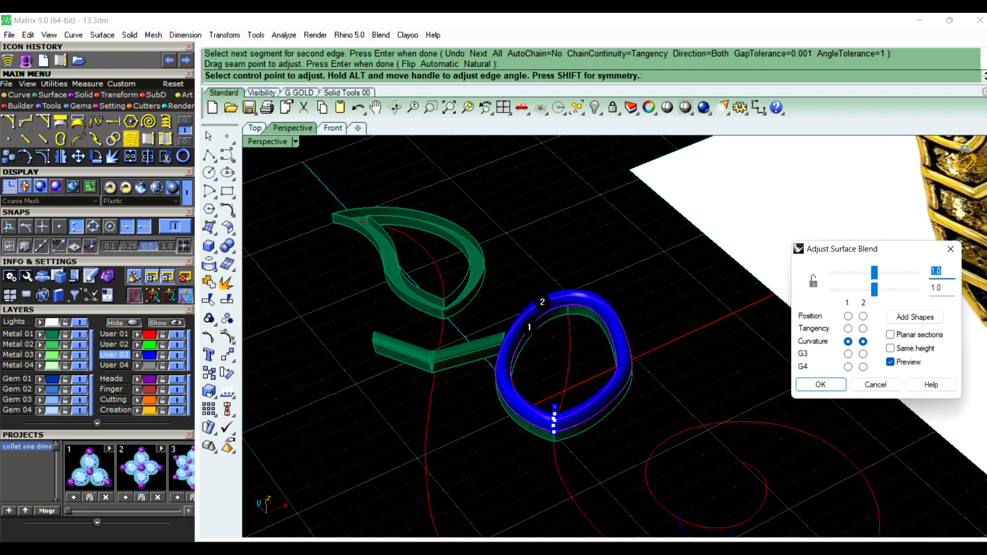
type(".25")
left_click(918, 291)
type(".25")
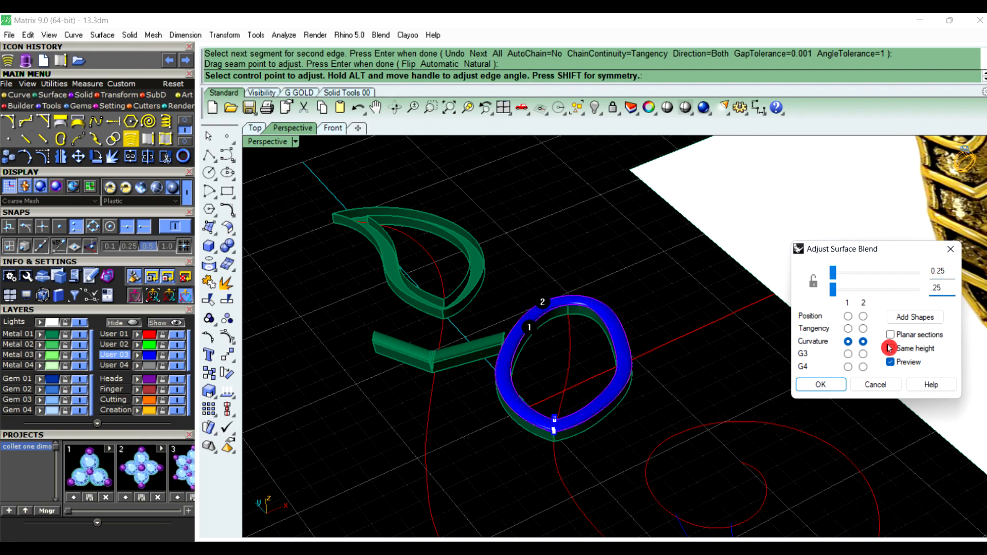
left_click(821, 385)
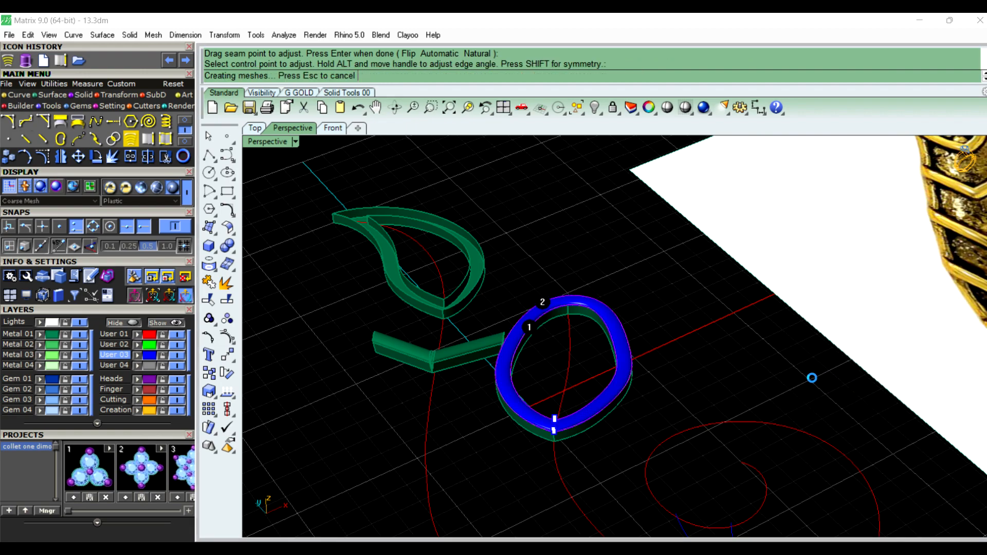
Close the leaf frame's open top with a surface blend between its inner and outer edges, both blend values 0.25 with curvature continuity
right_click(480, 250)
left_click(419, 285)
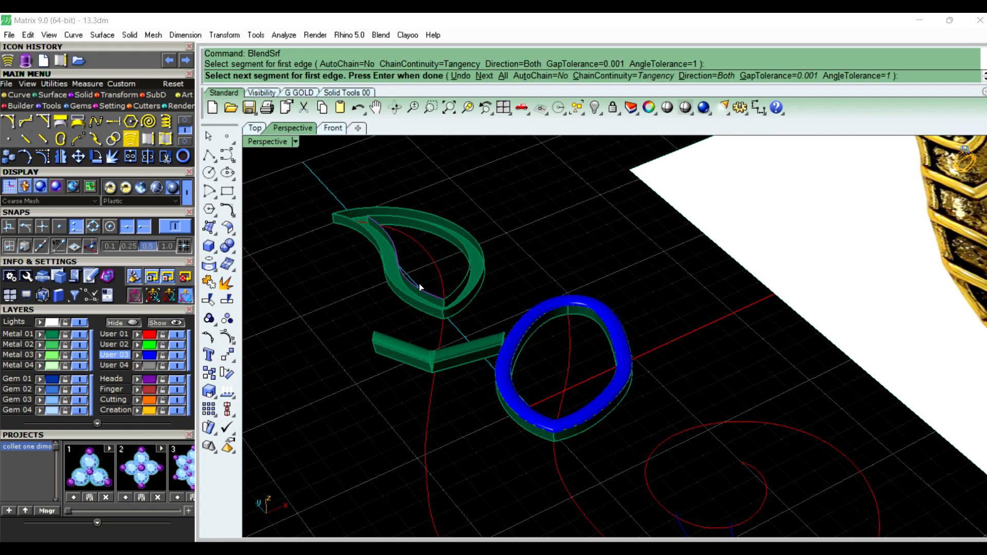
right_click(462, 281)
left_click(430, 304)
left_click(476, 290)
right_click(476, 290)
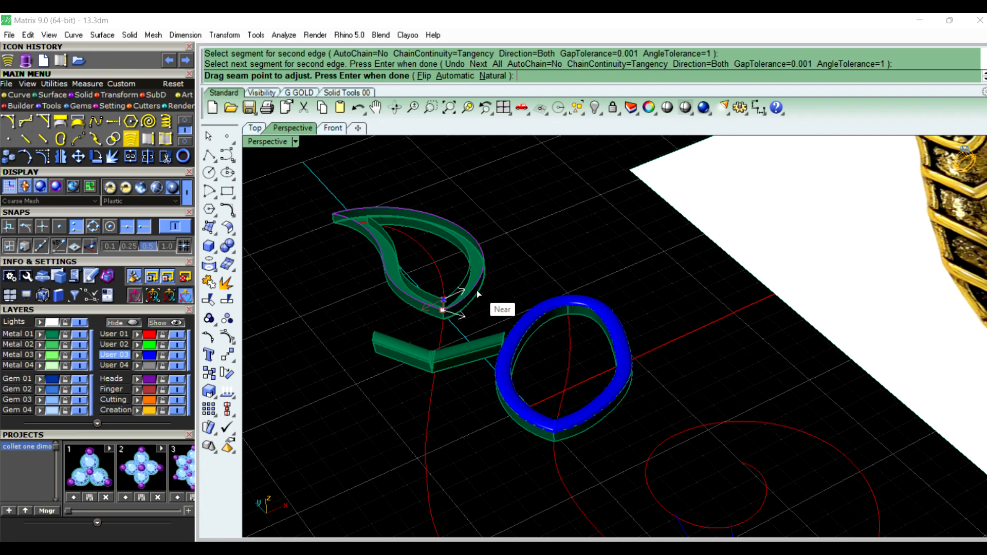
right_click(477, 290)
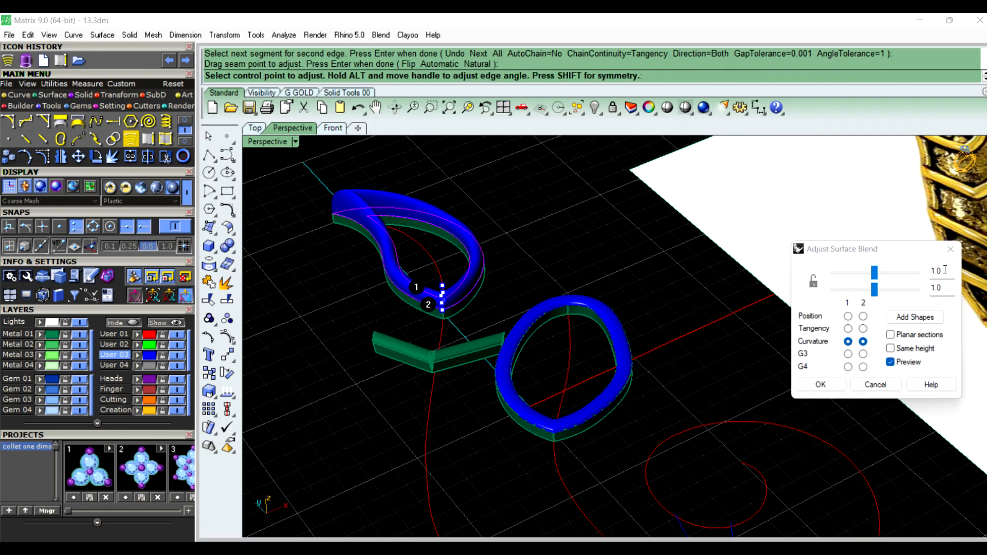
left_click(886, 259)
type(".25")
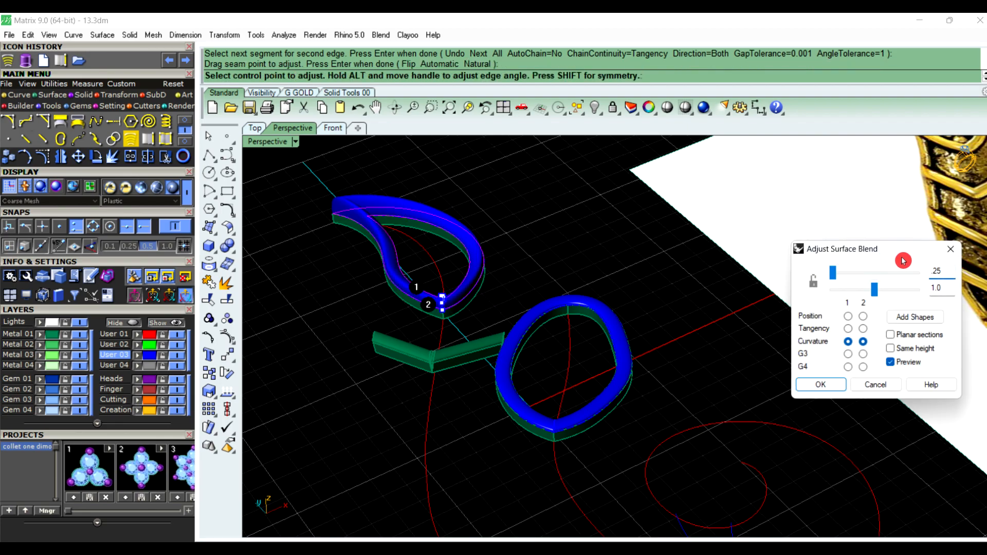
type(".25")
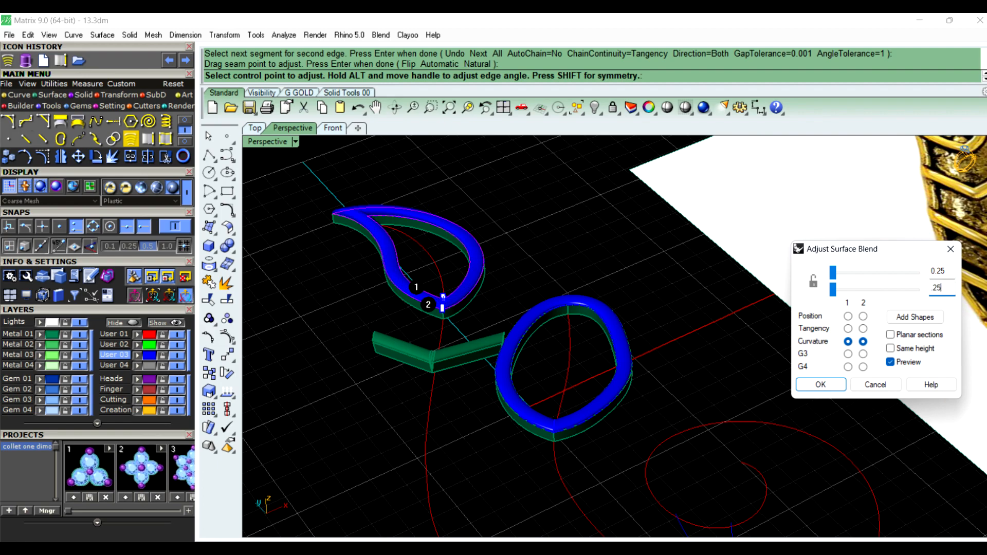
left_click(813, 385)
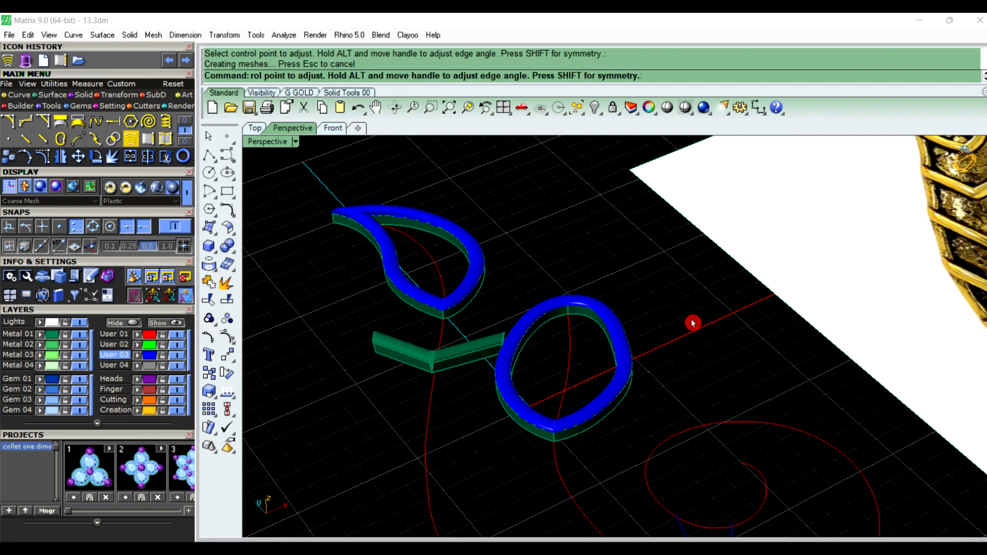
Join the rounded blend surfaces to the leaf frame and the oval ring, and clear the selection
scroll(515, 270, "down", 3)
scroll(574, 308, "down", 2)
left_click_drag(391, 190, 605, 357)
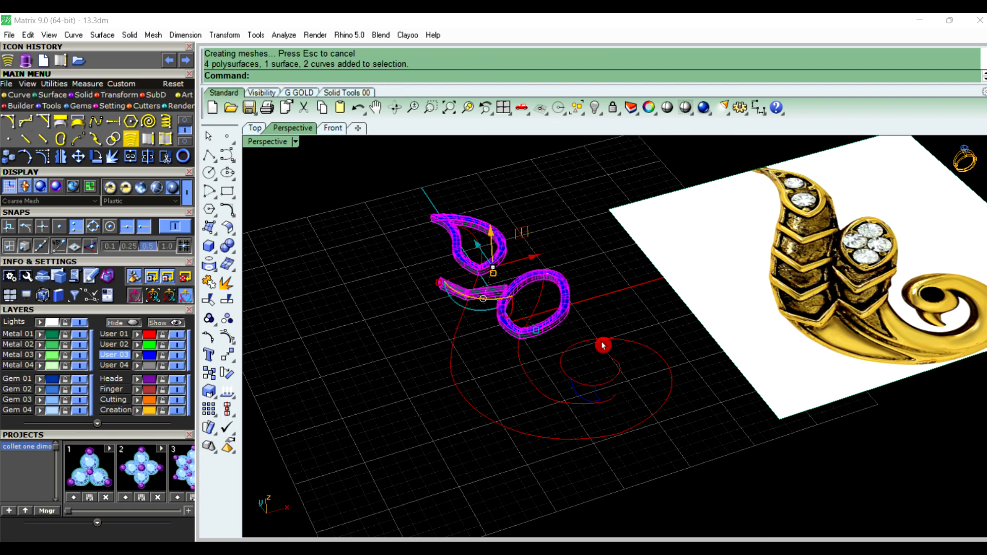
key("Return")
left_click(606, 312)
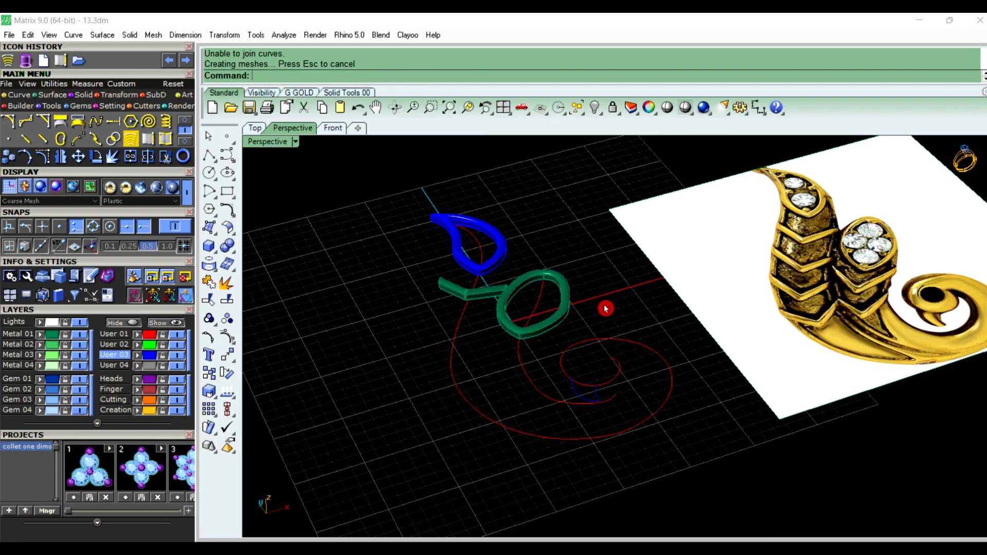
Move the oval ring, the V-shaped bar and the leaf frame to the red User 01 layer
scroll(519, 263, "up", 2)
scroll(584, 316, "down", 4)
right_click_drag(518, 342, 587, 350)
scroll(566, 377, "up", 5)
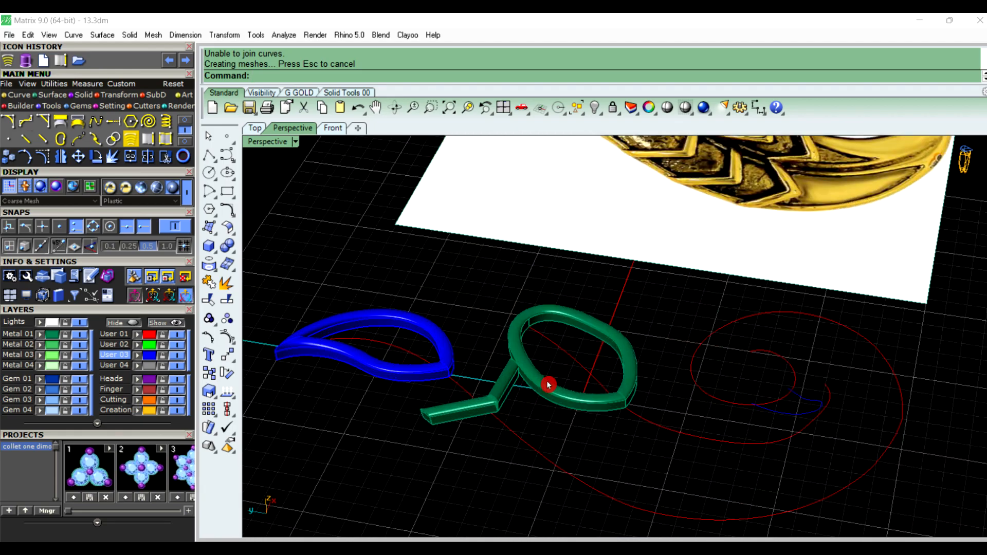
left_click(548, 385)
left_click(461, 418, "shift")
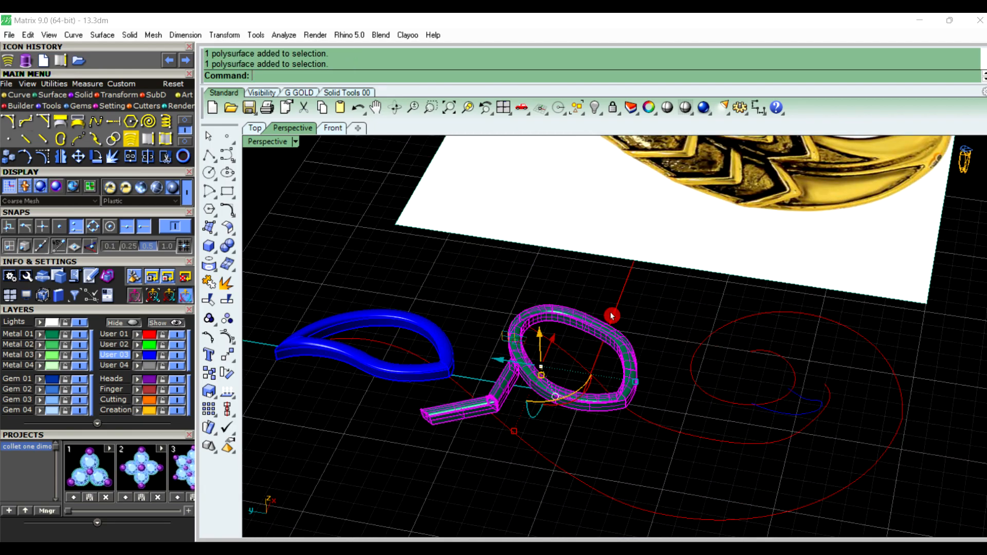
left_click(136, 339)
left_click(326, 448)
left_click(365, 370)
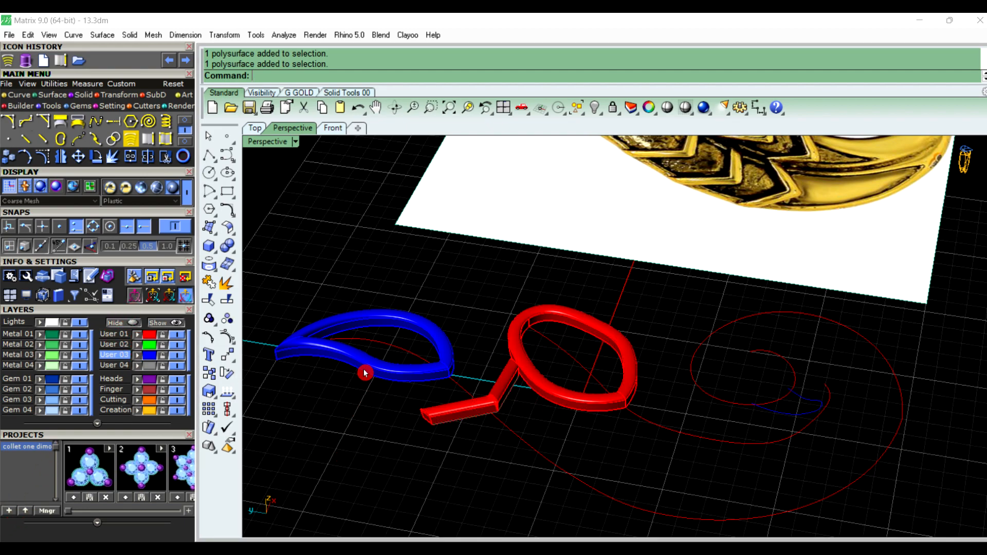
left_click(141, 338)
left_click(327, 430)
Examine the finished frames beside the reference photo and the spiral tail curves below the oval
scroll(403, 353, "down", 5)
mouse_move(404, 353)
right_mouse_down()
mouse_move(476, 414)
mouse_move(383, 375)
mouse_move(470, 388)
mouse_move(580, 364)
mouse_move(470, 401)
mouse_move(452, 421)
right_mouse_up()
scroll(451, 421, "down", 4)
right_click_drag(622, 419, 567, 387)
scroll(535, 355, "up", 9)
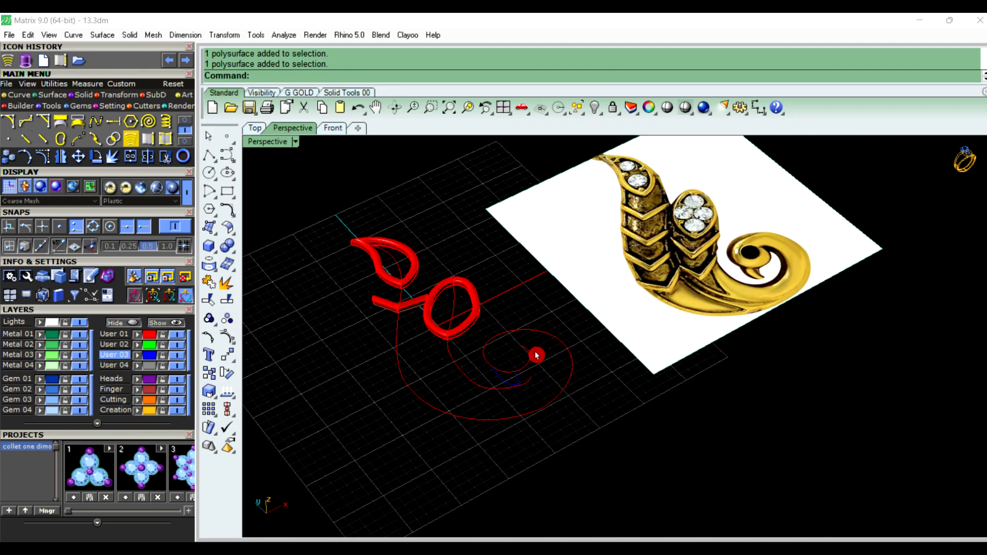
scroll(511, 367, "up", 6)
right_click_drag(518, 380, 512, 390)
scroll(515, 347, "down", 4)
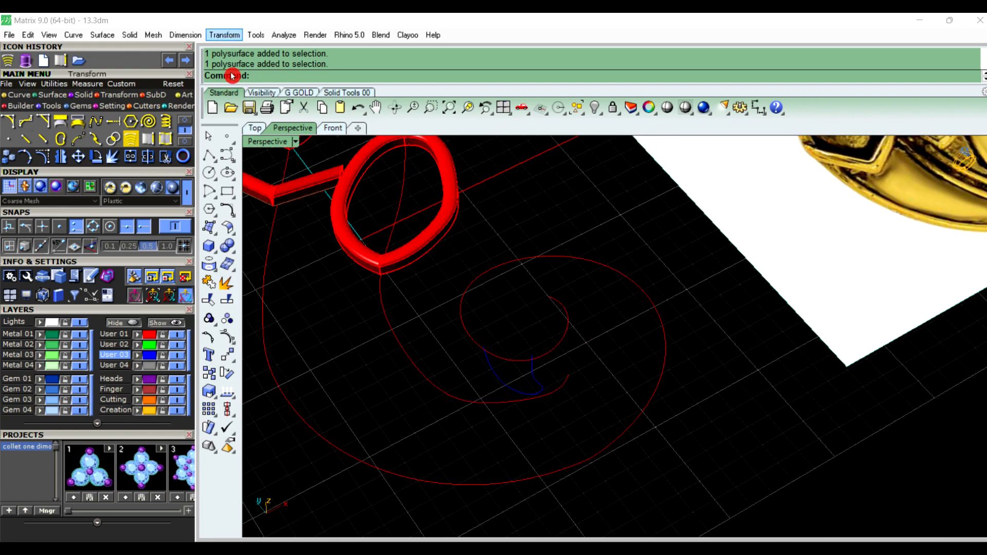
Draw a straight polyline segment between the two open ends of the blue hook outline inside the spiral
left_click(209, 155)
scroll(484, 348, "up", 2)
scroll(484, 347, "up", 4)
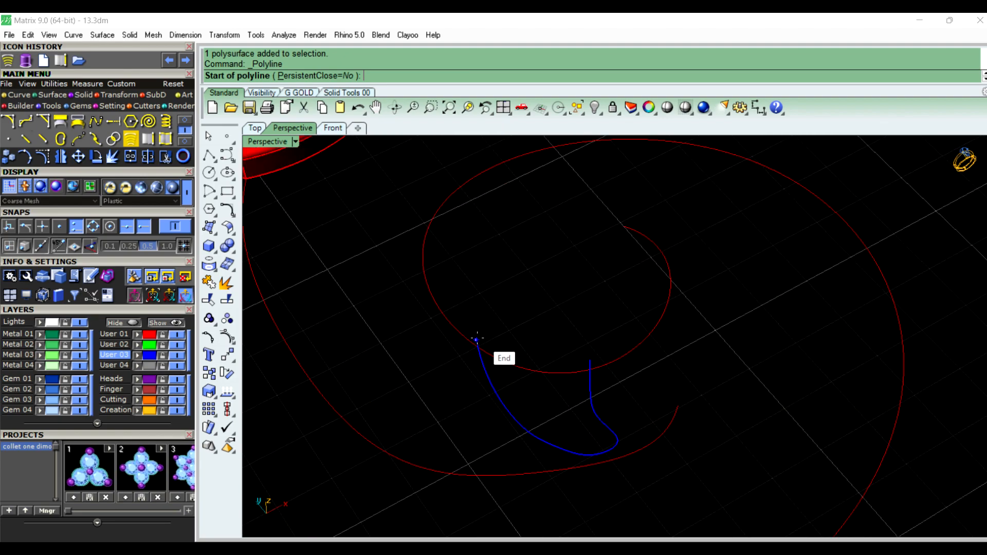
left_click(476, 340)
left_click(590, 360)
right_click(554, 342)
Rebuild the new closing line with point count and degree both set to 4, deleting the input
left_click(551, 353)
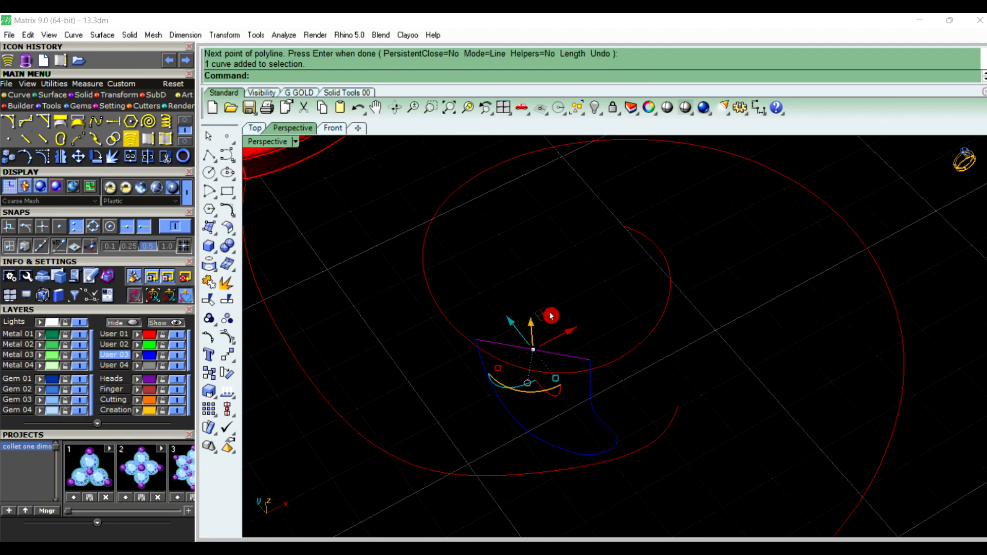
type("REb")
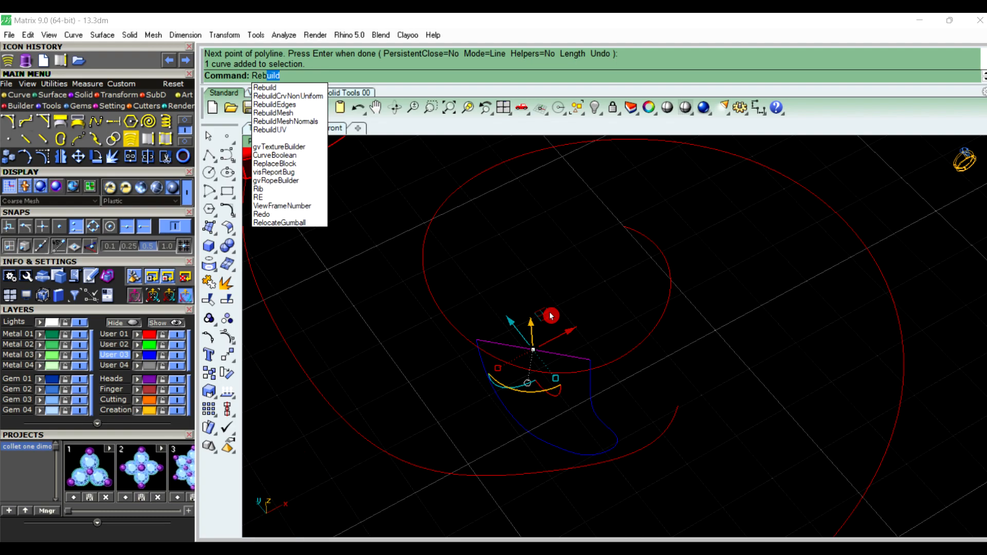
key("Return")
left_click(893, 207)
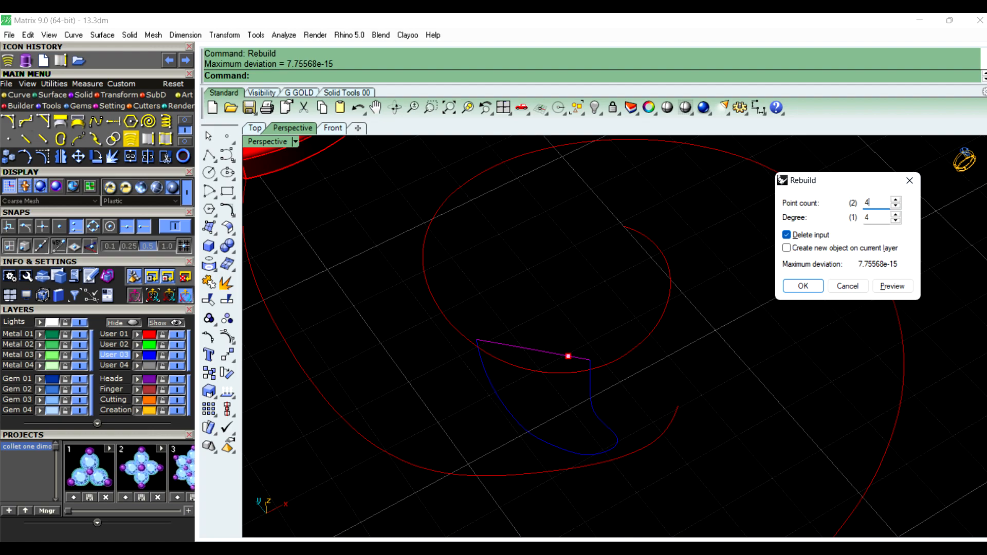
left_click(803, 286)
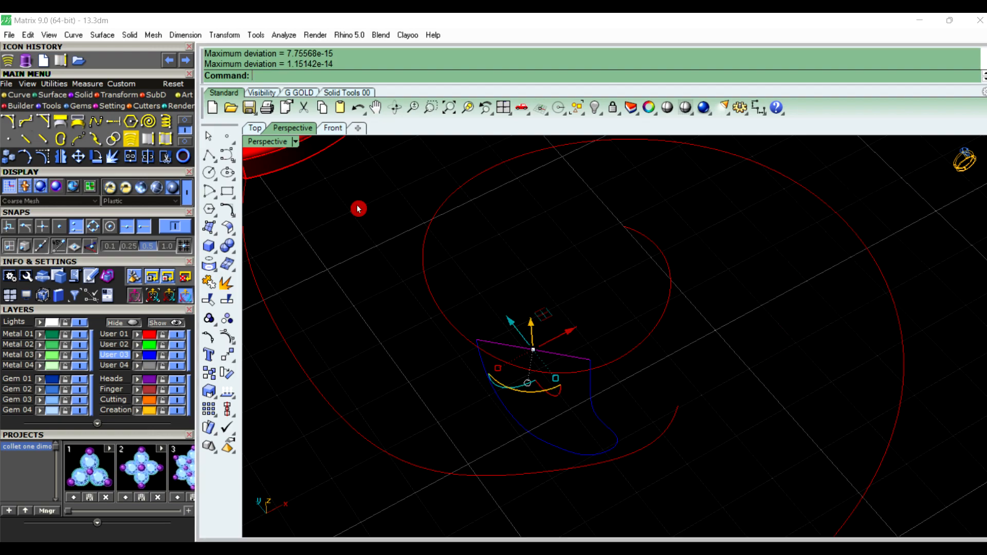
Show the closing line's edit points and raise its middle point vertically to form an arch
left_click(212, 343)
left_click(465, 403)
right_click_drag(538, 422, 536, 323)
scroll(535, 323, "up", 2)
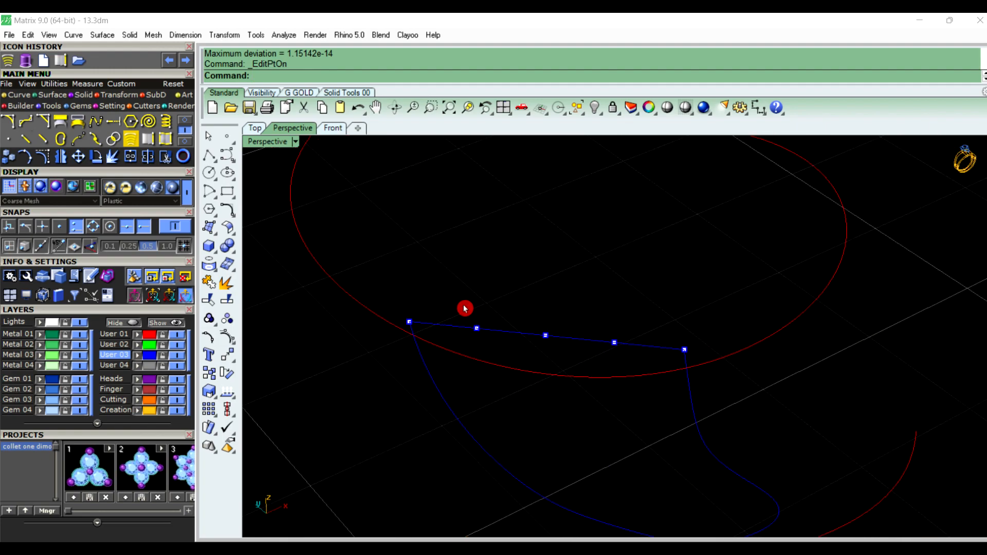
left_click(546, 336)
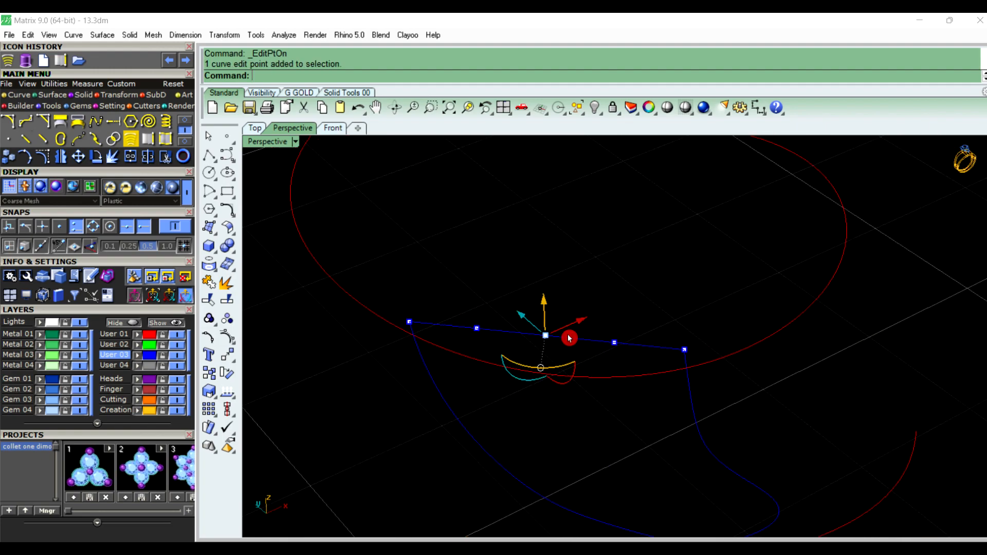
left_click(545, 301)
key("Return")
Raise the edit point between the arch's middle point and its left end by 0.3
left_click_drag(458, 310, 508, 348)
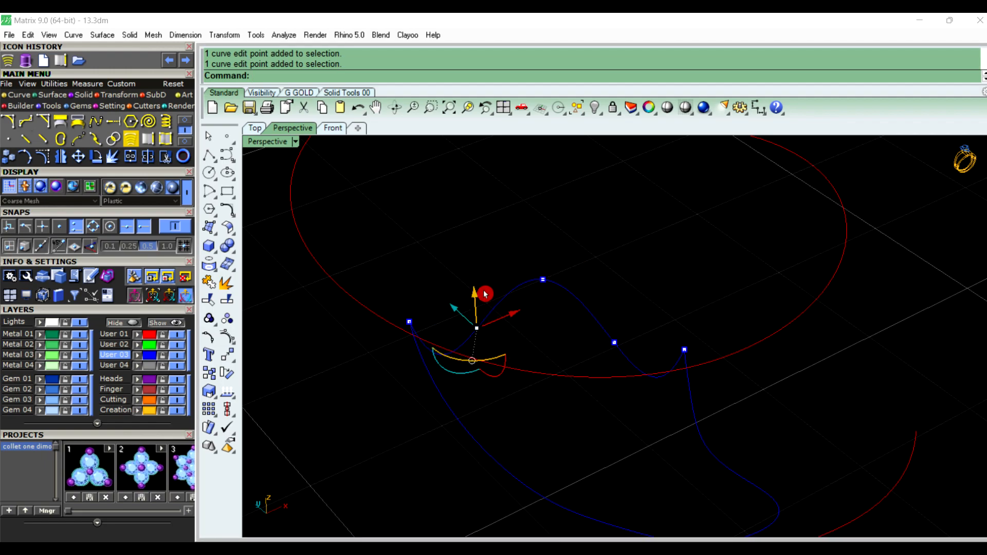
left_click(474, 294)
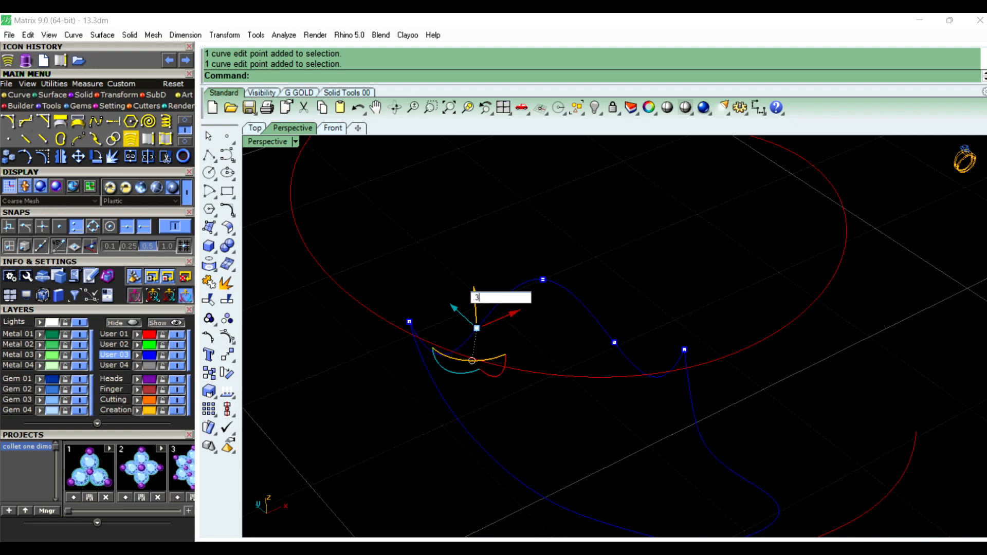
type(".3")
key("Return")
Compare the arch with the reference photo and raise the edit point beside its left end by another 0.2
right_click_drag(473, 297, 577, 378)
scroll(577, 378, "down", 7)
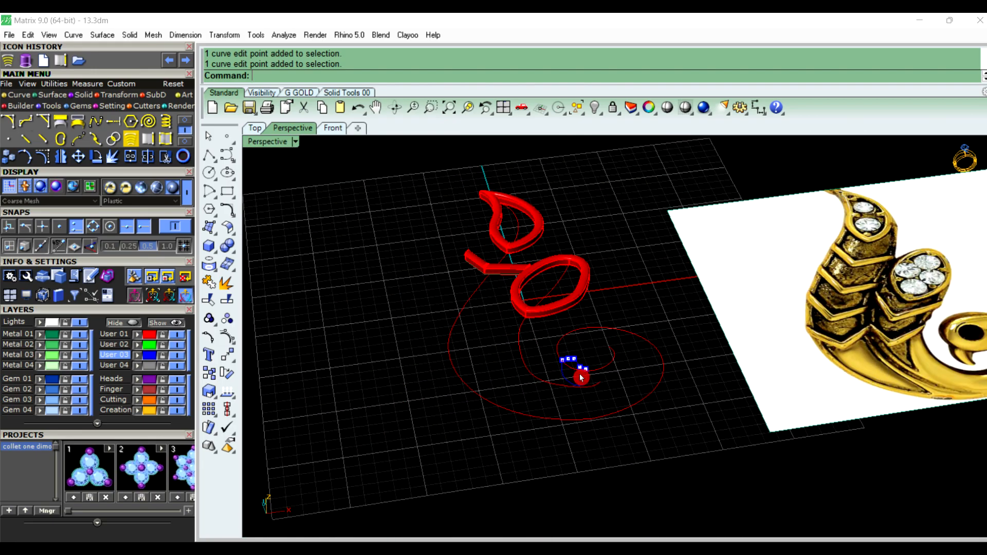
scroll(972, 364, "up", 7)
scroll(948, 342, "up", 3)
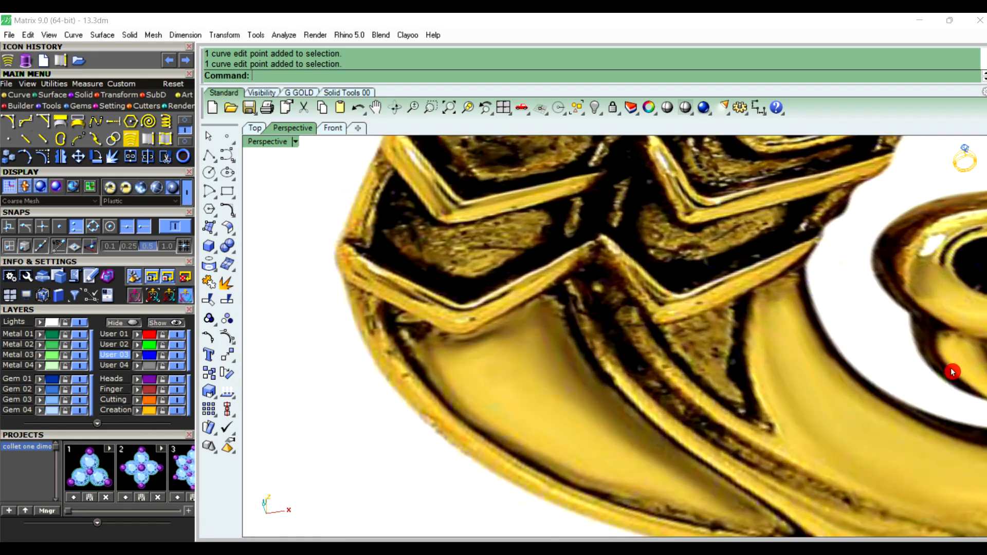
scroll(954, 346, "down", 7)
scroll(597, 350, "up", 8)
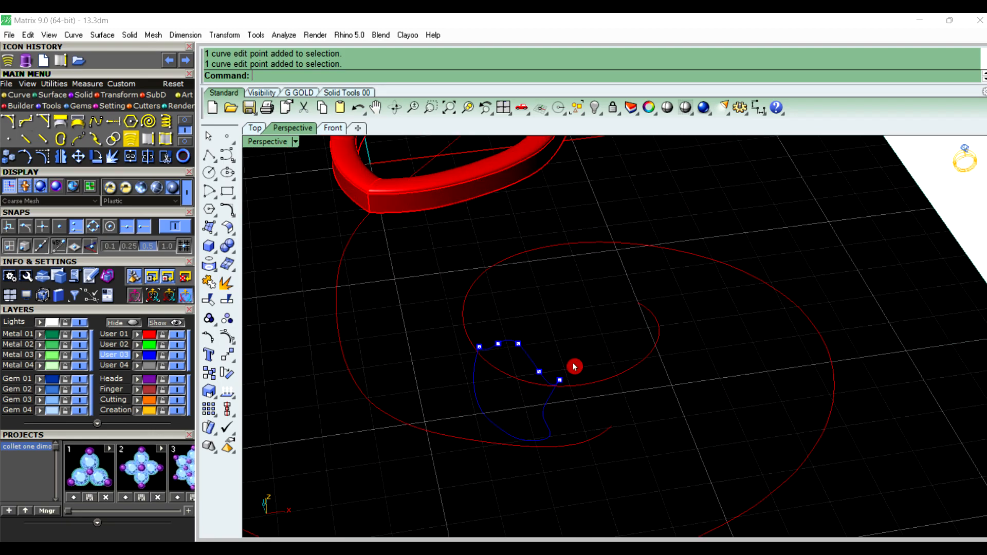
left_click(490, 373)
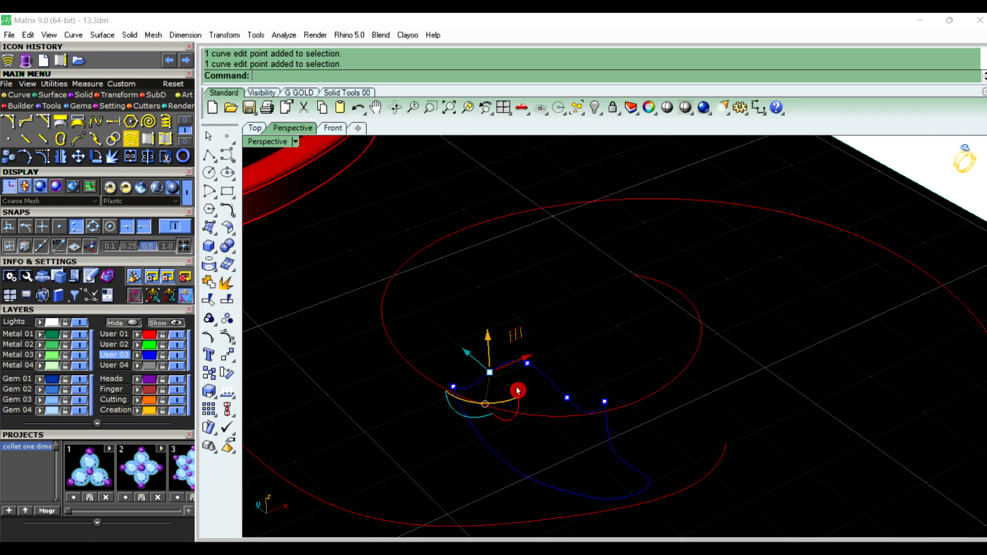
left_click(489, 337)
type(".2")
key("Return")
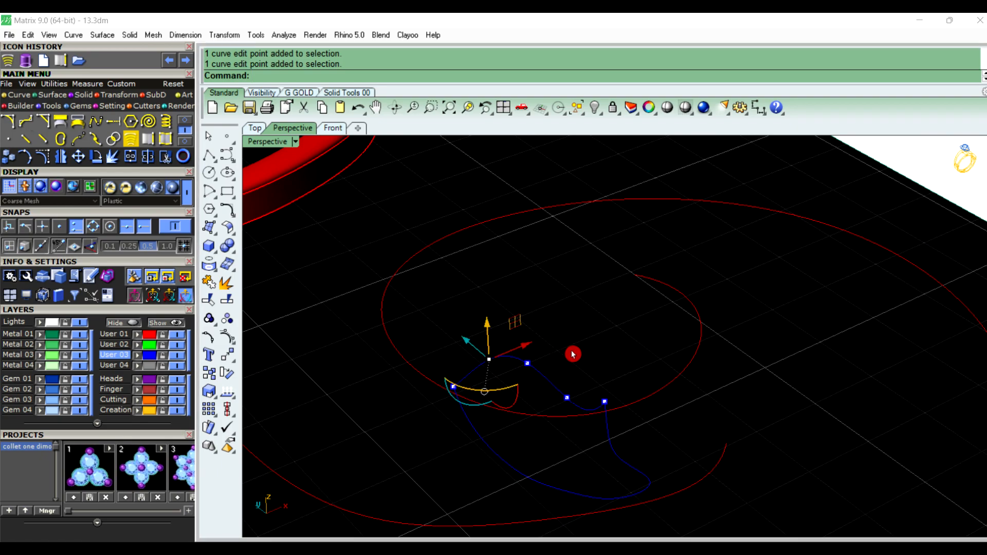
Check the arch against the hook in the reference photo and turn off its edit points
left_click(572, 354)
scroll(567, 360, "down", 6)
scroll(485, 393, "down", 3)
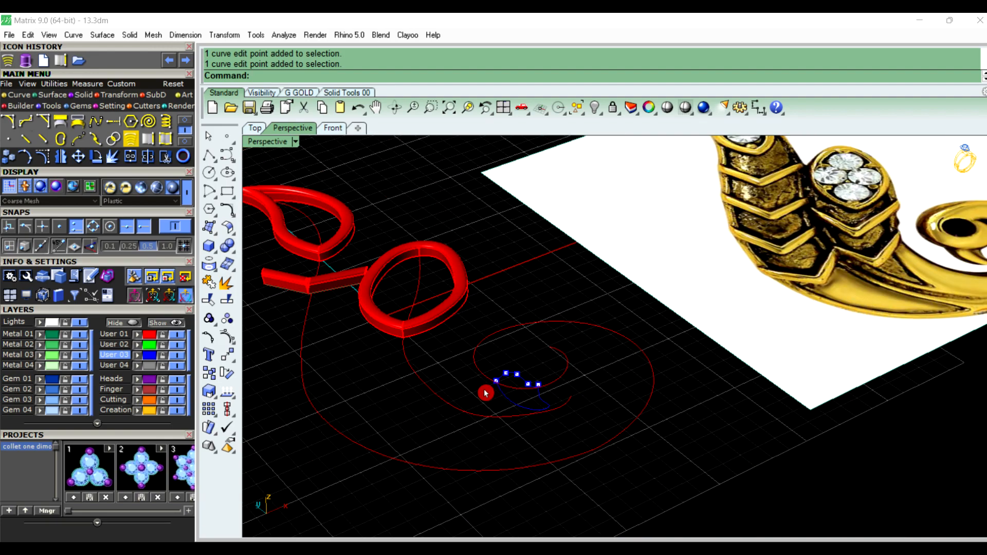
scroll(893, 280, "up", 6)
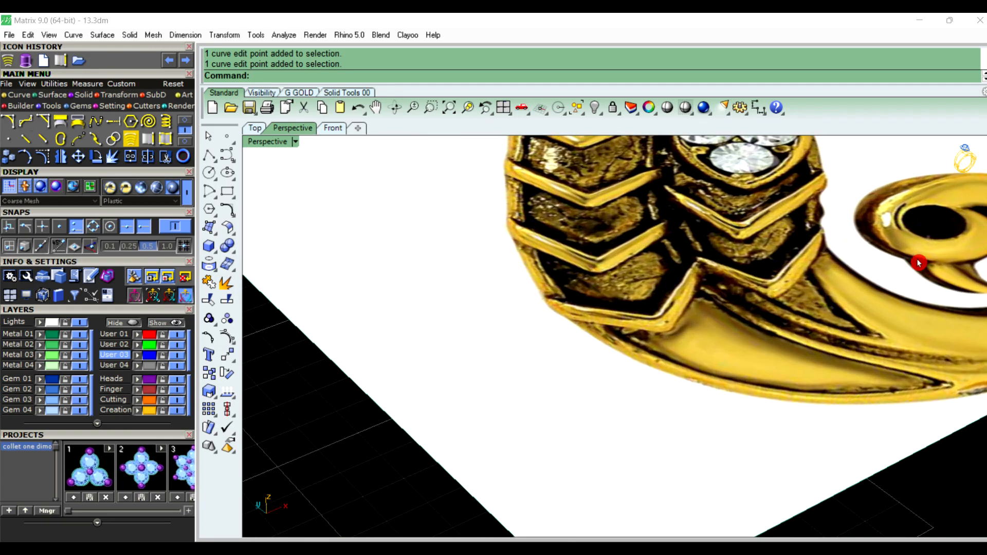
scroll(507, 320, "down", 5)
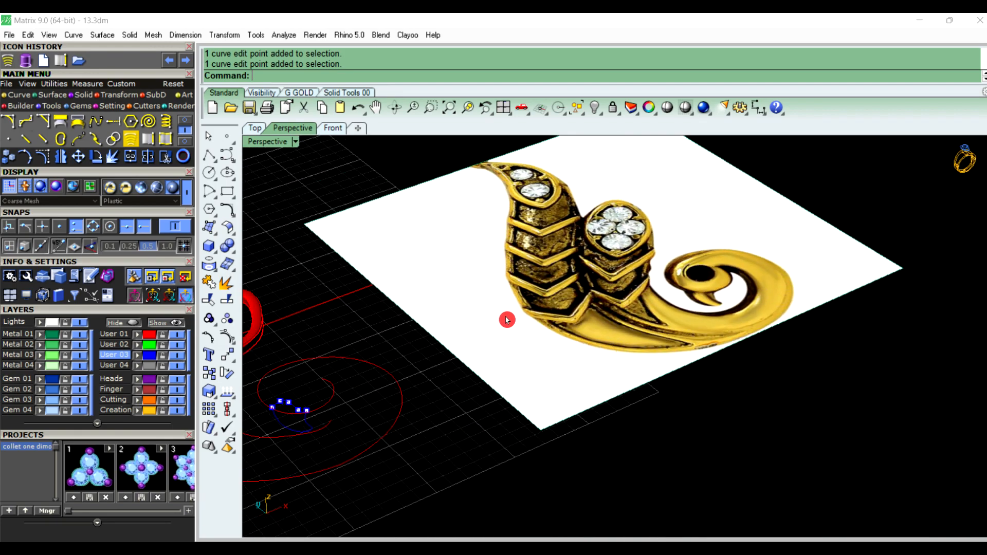
scroll(363, 380, "up", 4)
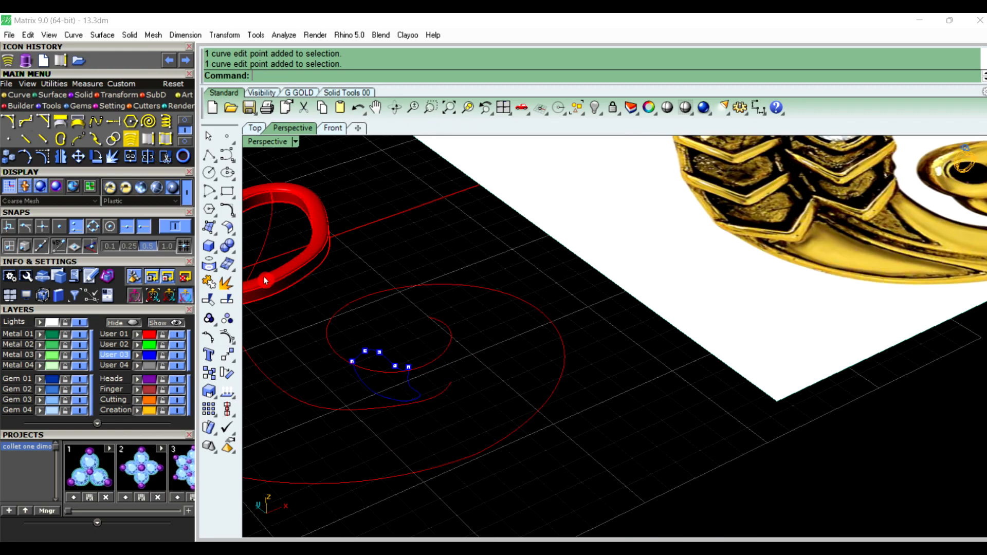
left_click(209, 338)
Split the blue hook outline at a point on the curve near its tip and check the resulting pieces
scroll(386, 394, "up", 3)
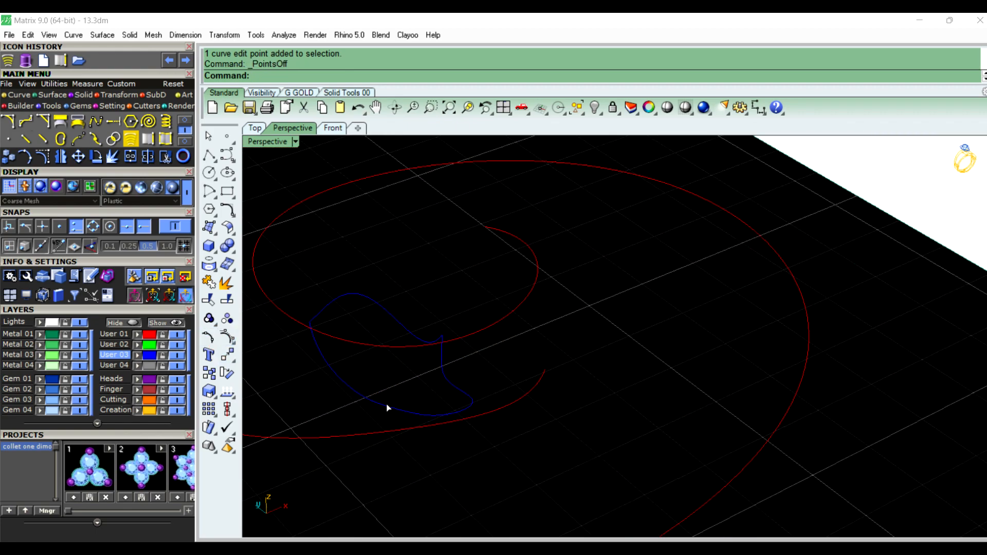
left_click(389, 408)
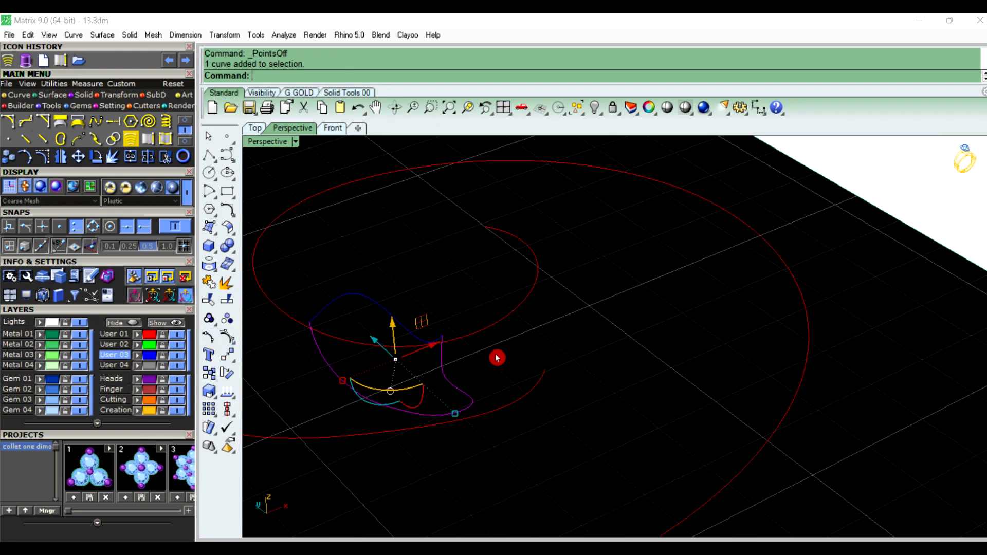
left_click(232, 303)
left_click(310, 75)
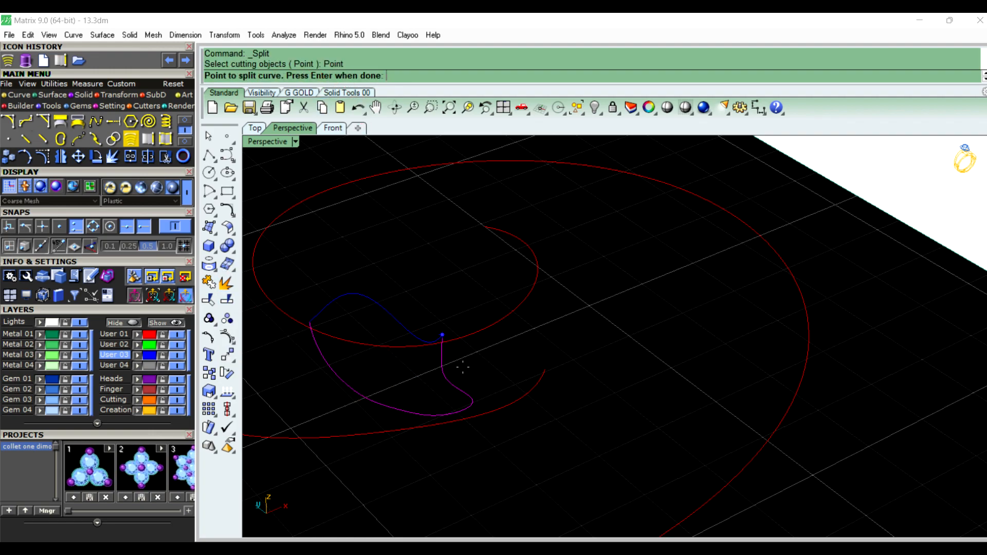
left_click(460, 411)
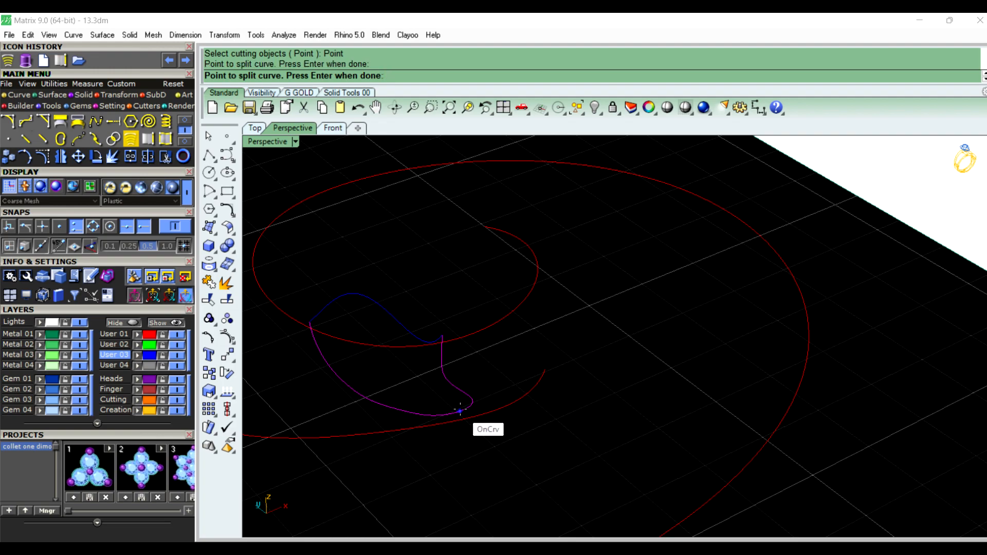
right_click(461, 413)
left_click(524, 356)
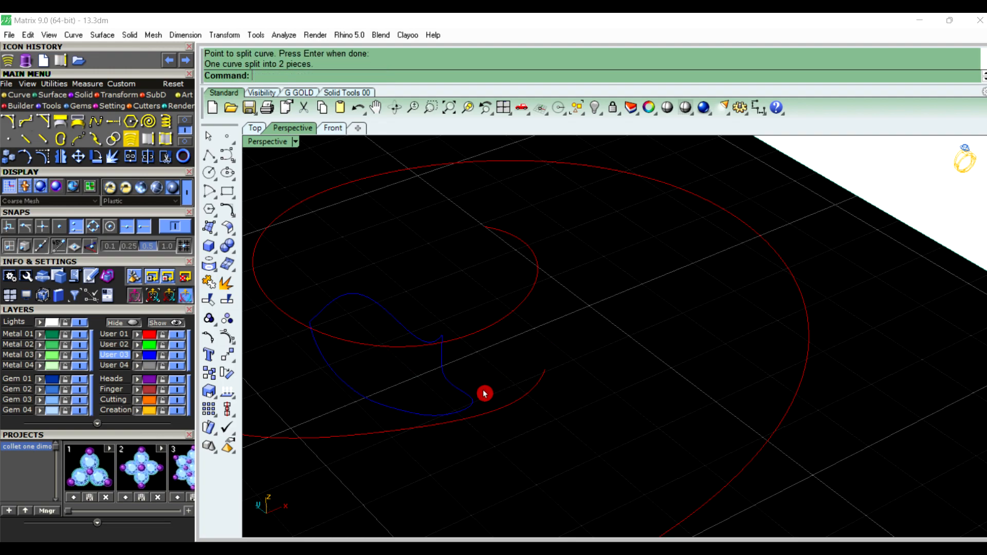
left_click(474, 399)
left_click(522, 382)
left_click(413, 413)
left_click(463, 393)
left_click(590, 363)
Create a two-rail sweep along both hook outline pieces using the raised arch as cross section, without simplifying
scroll(628, 429, "down", 3)
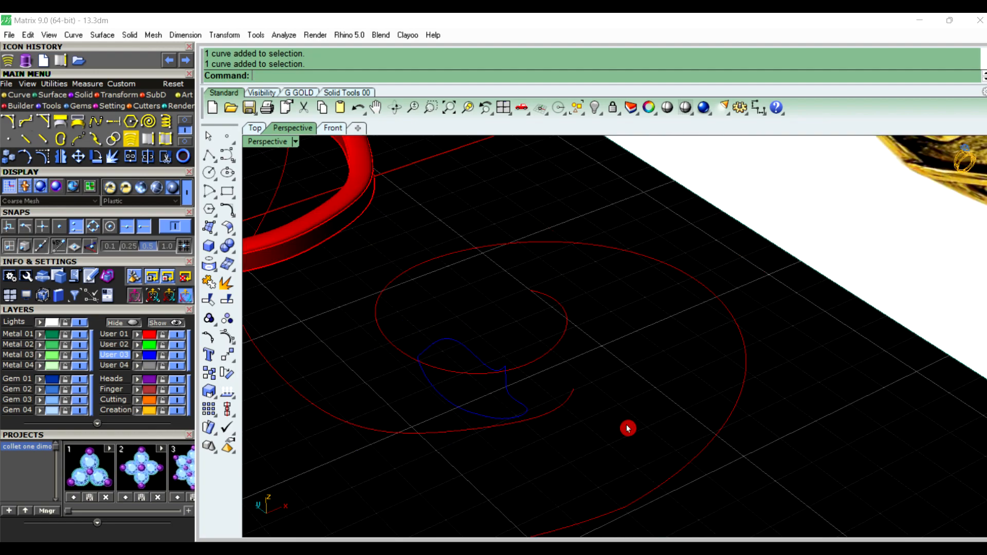
key("Return")
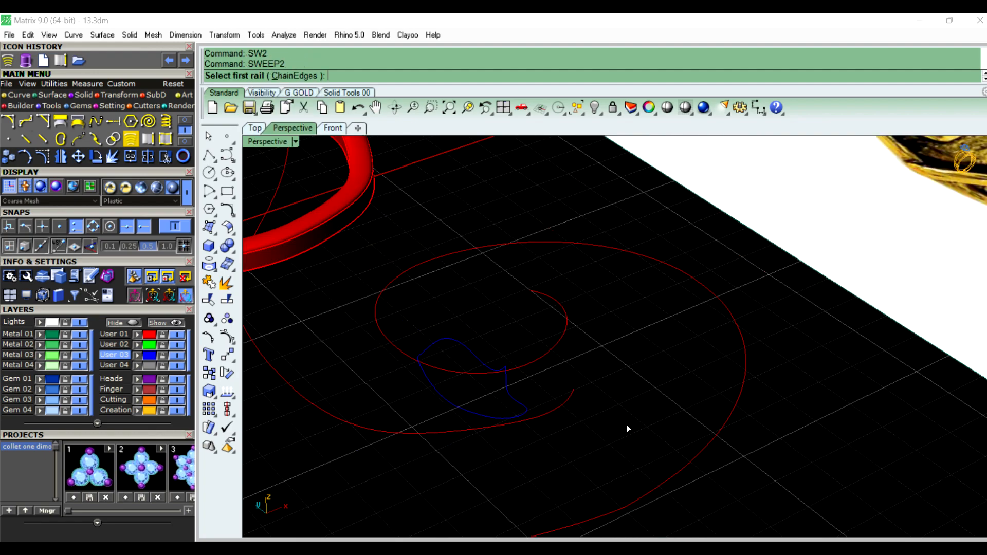
left_click(465, 411)
left_click(514, 400)
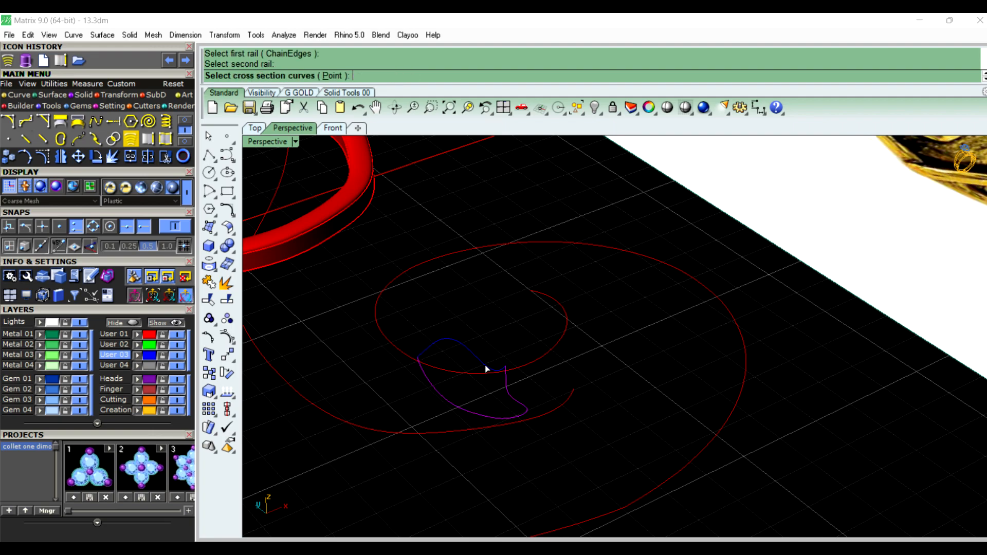
key("Return")
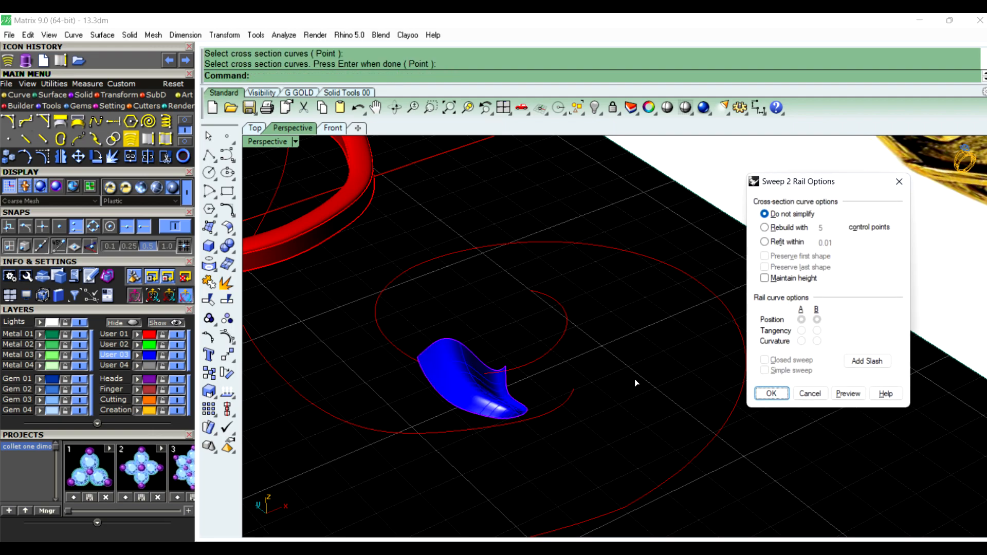
left_click(776, 394)
Show the hidden green body parts around the red frames and the blue hook
right_click_drag(546, 418, 546, 386)
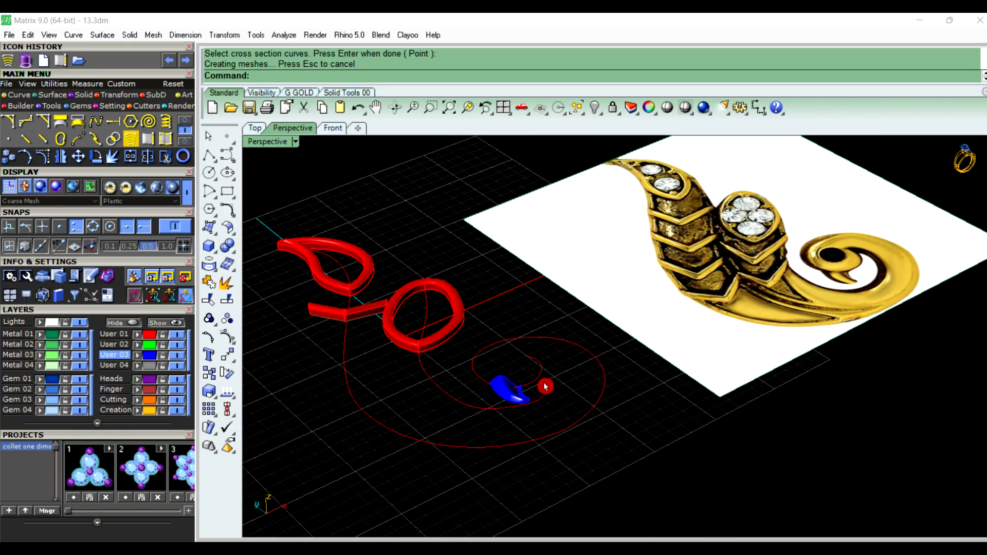
left_click(601, 115)
left_click(616, 135)
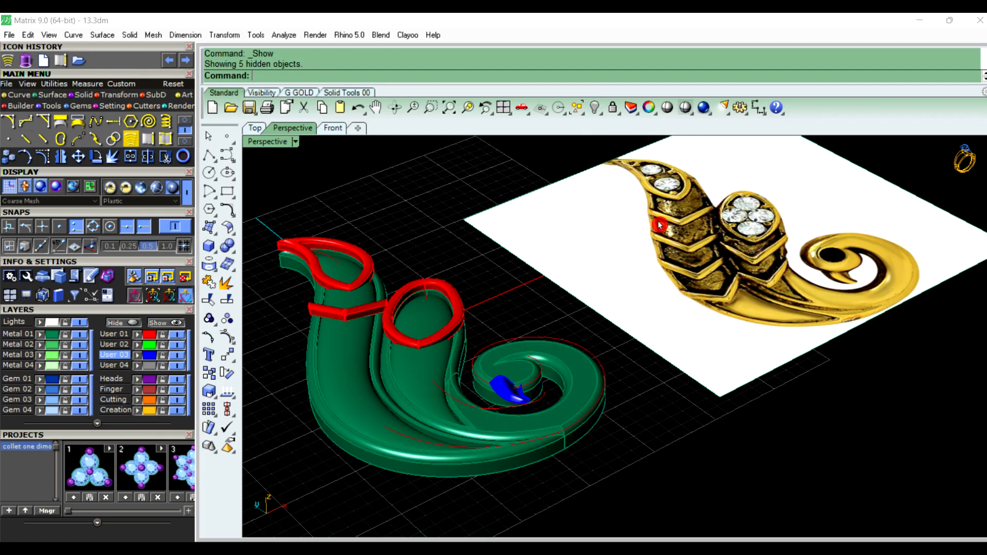
Examine the assembled piece from several angles, checking the frames and the hook's fit against the spiral's inner end
scroll(656, 223, "down", 6)
right_click_drag(542, 307, 686, 310)
scroll(542, 346, "up", 10)
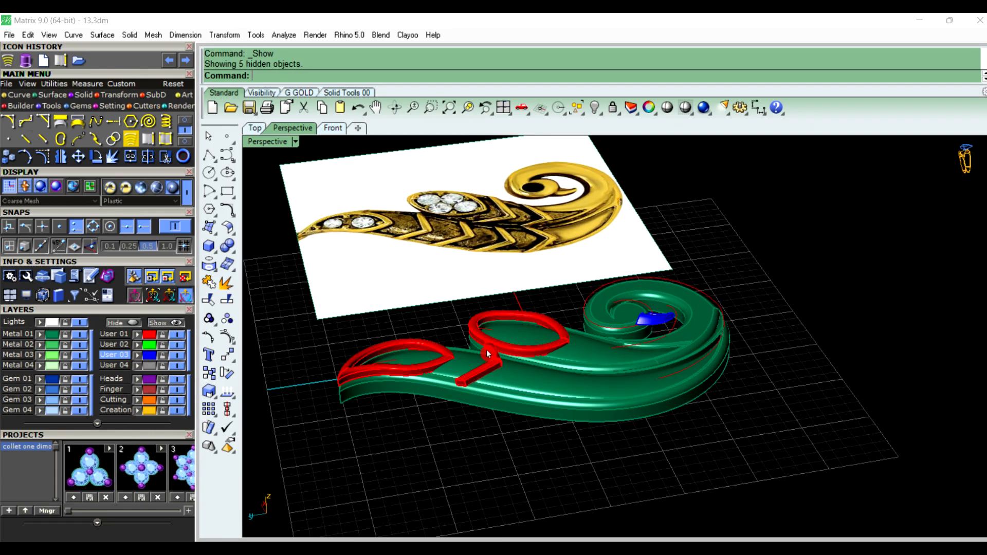
right_click_drag(640, 366, 600, 342)
scroll(516, 310, "down", 6)
right_click_drag(486, 365, 485, 419)
scroll(455, 428, "up", 12)
scroll(580, 324, "down", 9)
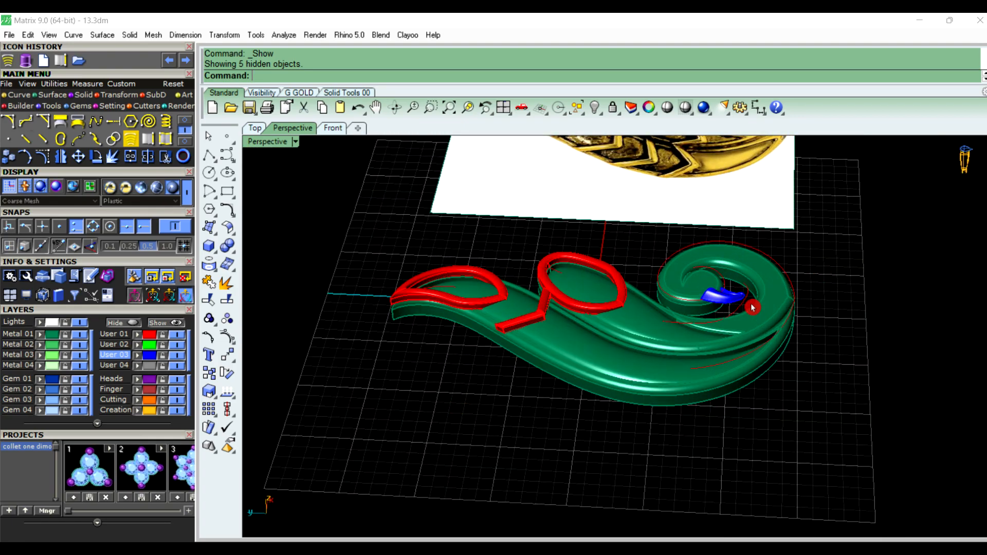
scroll(741, 304, "up", 8)
right_click_drag(731, 304, 659, 335)
scroll(628, 267, "down", 9)
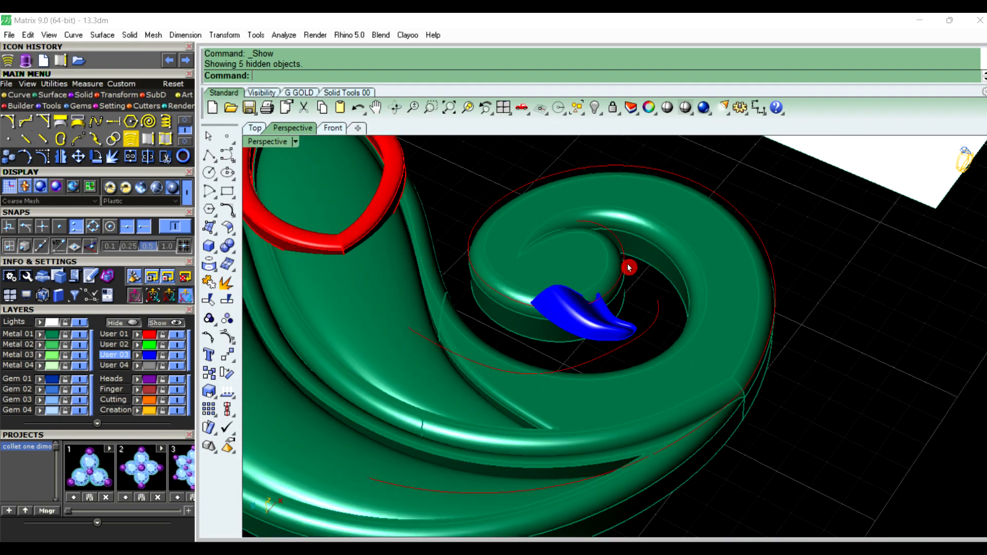
right_click_drag(620, 307, 639, 319)
scroll(609, 317, "up", 6)
scroll(567, 344, "down", 8)
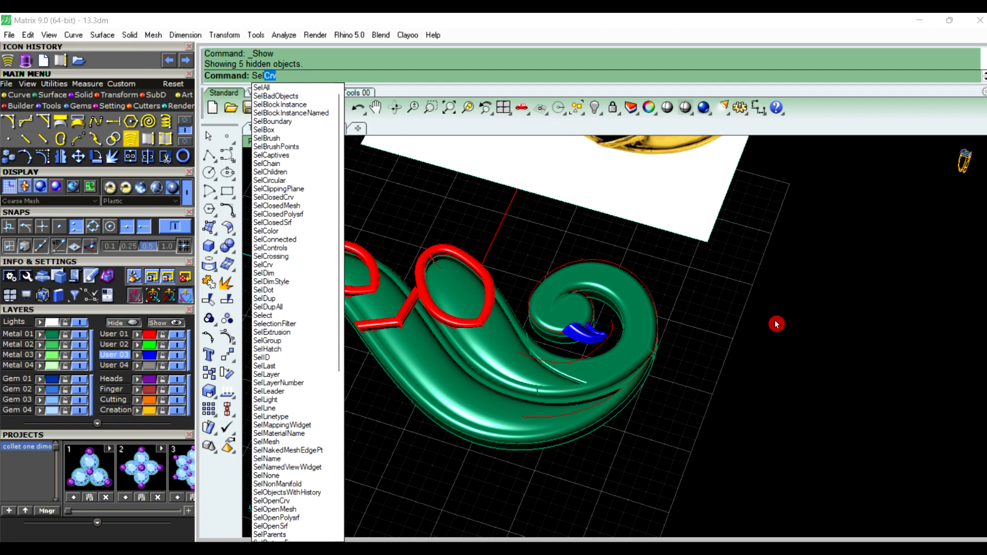
Select all curves in the model with SelCrv and delete them
key("Return")
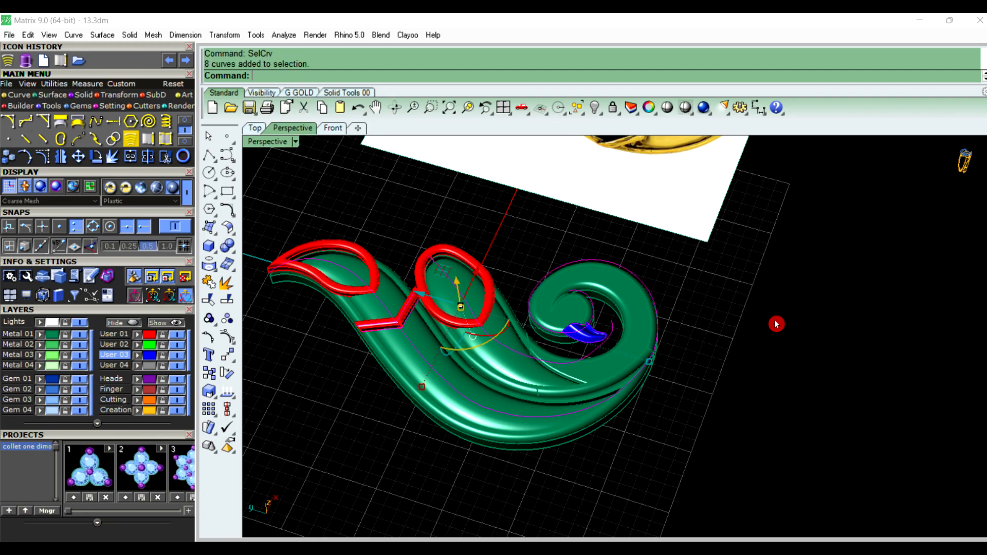
key("Delete")
scroll(579, 339, "up", 10)
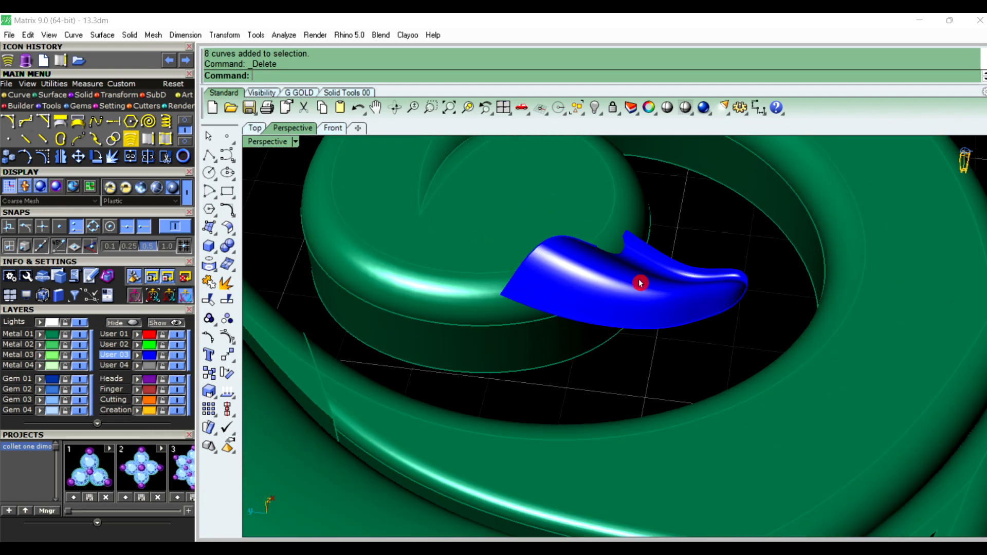
Lower the blue hook surface slightly in two moves so it fits against the spiral's inner end
left_click(640, 283)
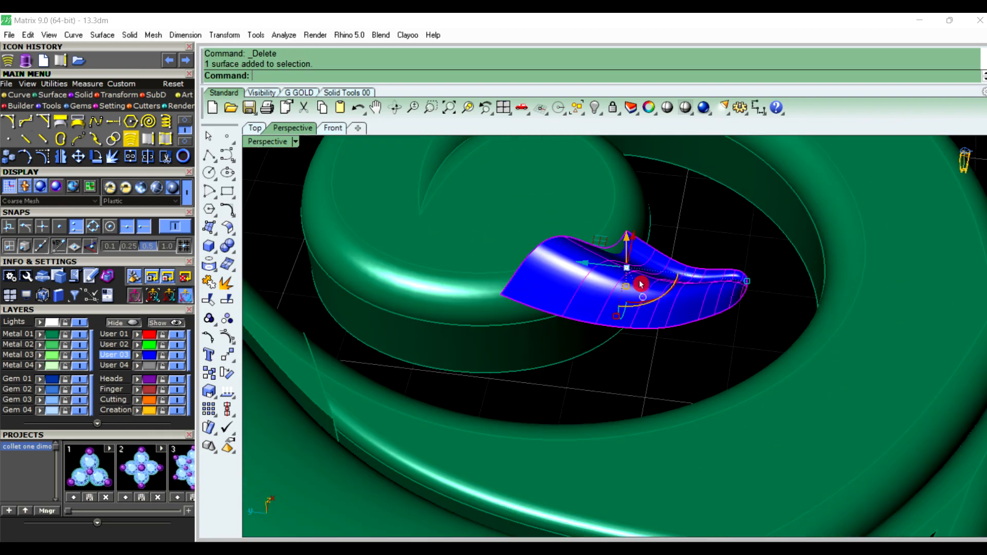
left_click_drag(629, 248, 639, 276)
left_click(716, 238)
right_click_drag(717, 237, 610, 291)
left_click(611, 291)
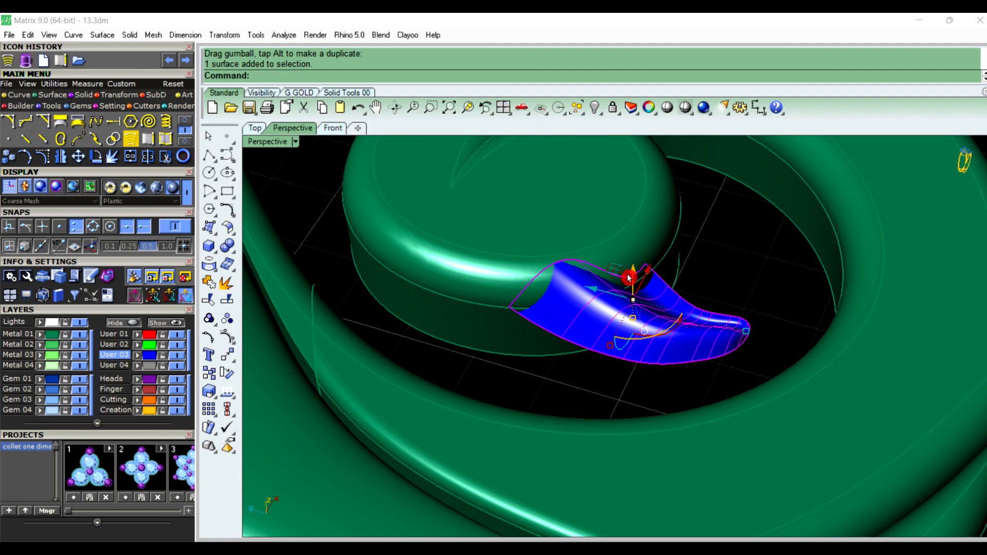
left_click_drag(634, 278, 635, 280)
left_click(722, 276)
right_click_drag(722, 275, 750, 267)
Extrude the hook surface straight down as a solid, ending just above the green body's base in the Front view
left_click(653, 324)
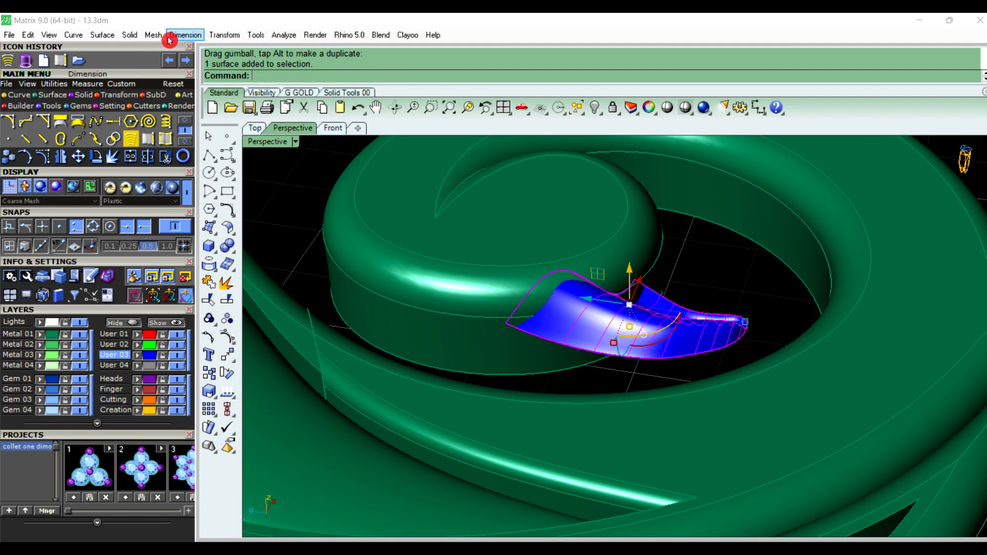
left_click(129, 35)
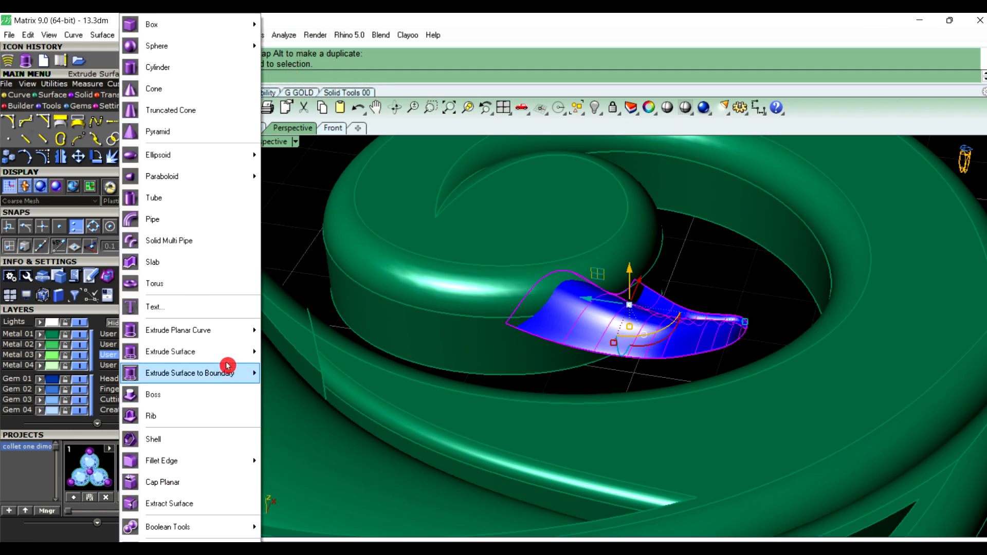
mouse_move(214, 333)
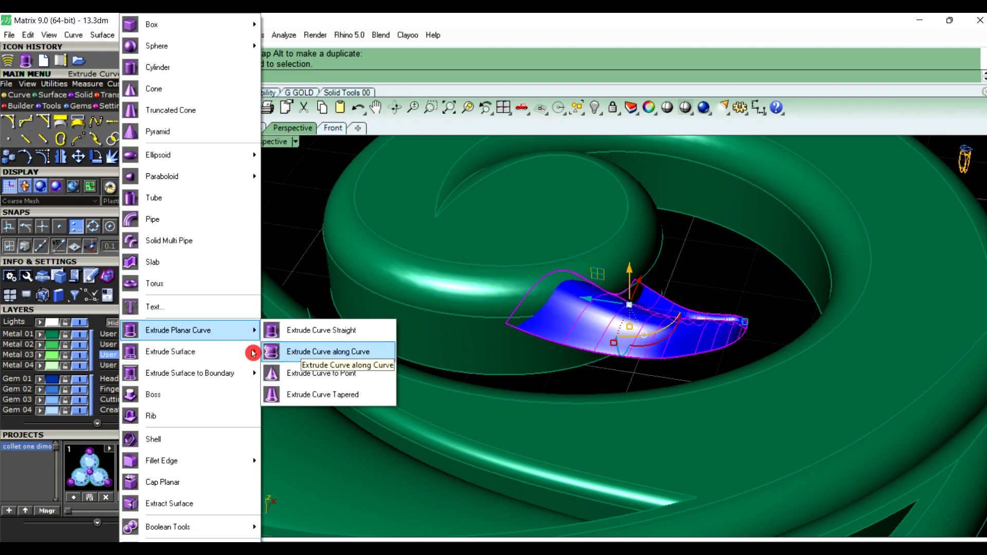
mouse_move(231, 355)
left_click(320, 352)
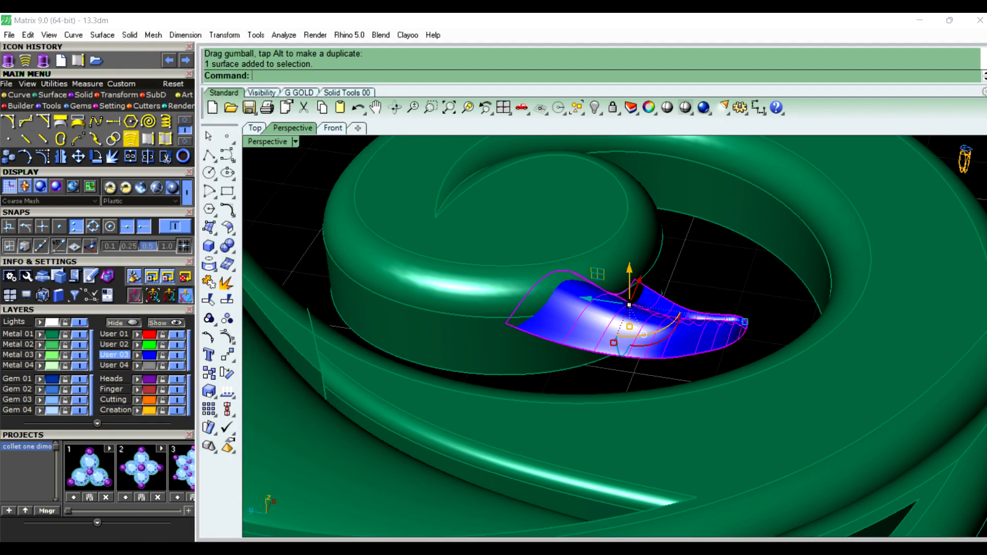
left_click(333, 128)
scroll(565, 364, "up", 5)
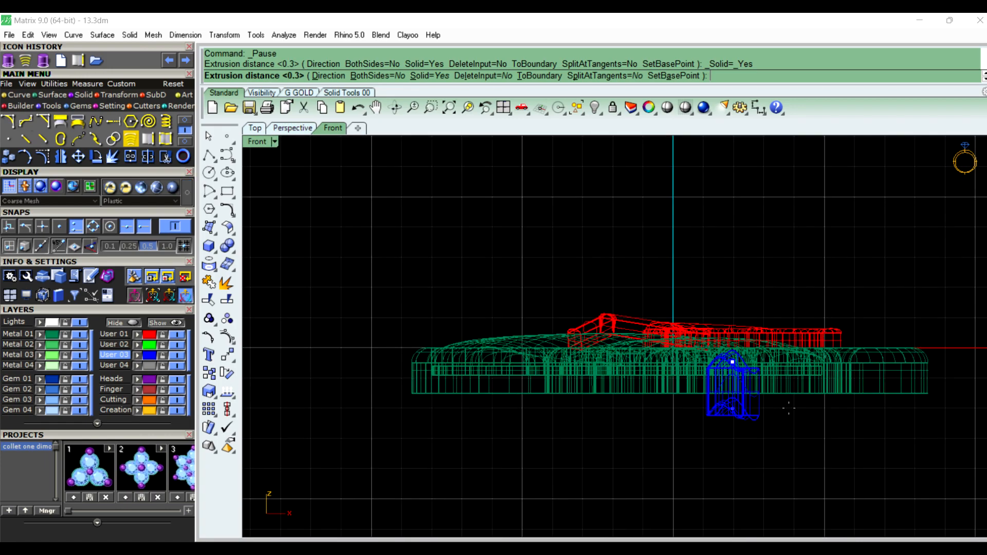
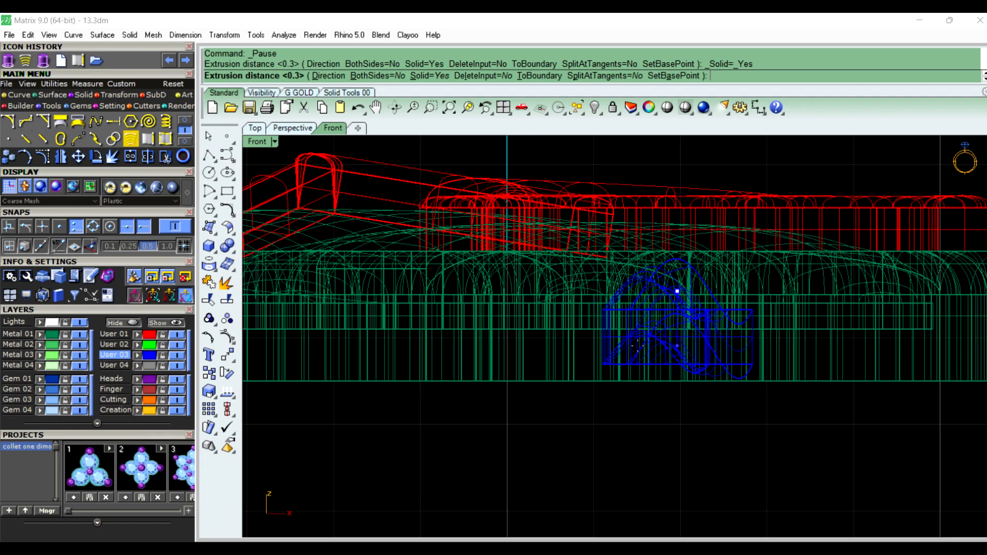
left_click(640, 349)
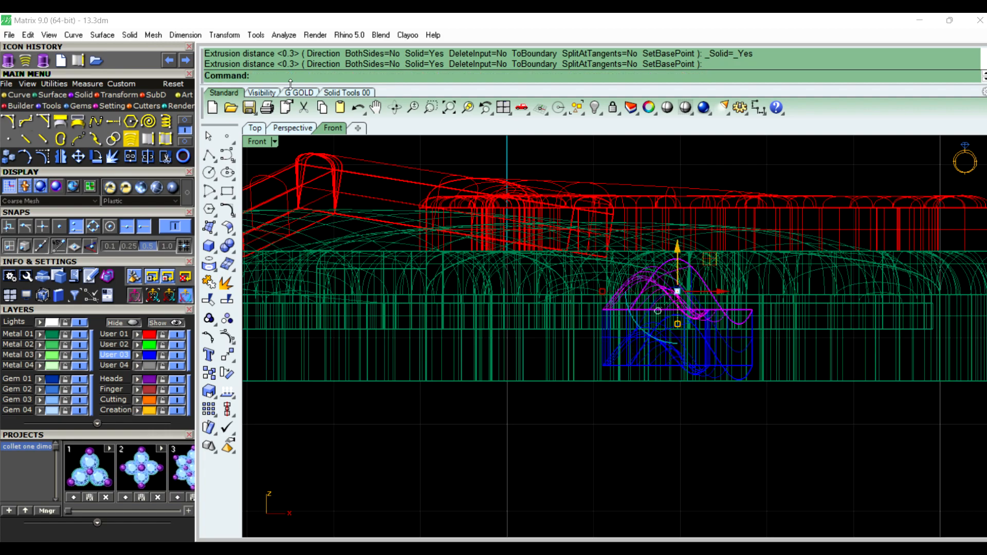
Delete the original hook surface, leaving only the extruded solid hook
left_click(276, 134)
left_click(715, 268)
right_click_drag(715, 268, 660, 331)
left_click(661, 331)
left_click(724, 362)
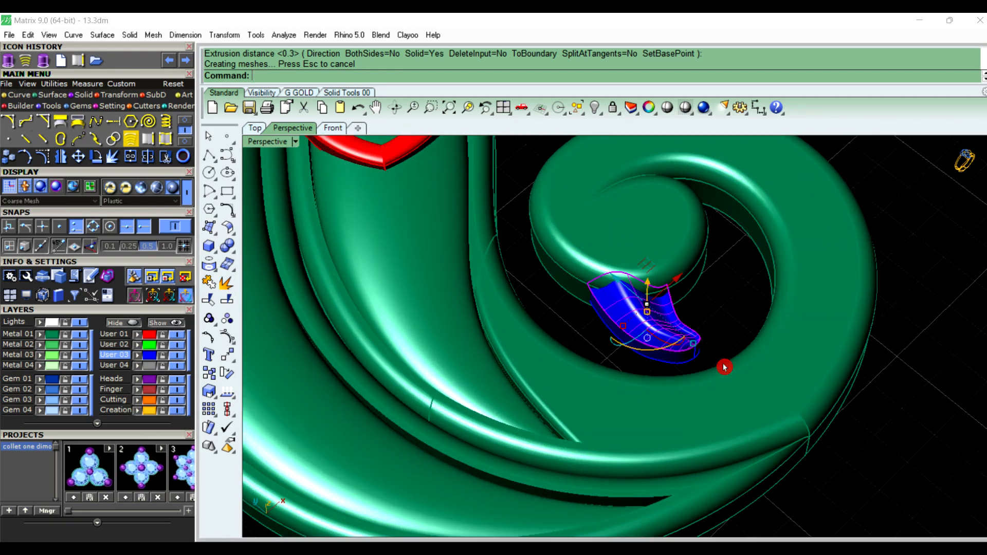
key("Delete")
scroll(668, 319, "up", 3)
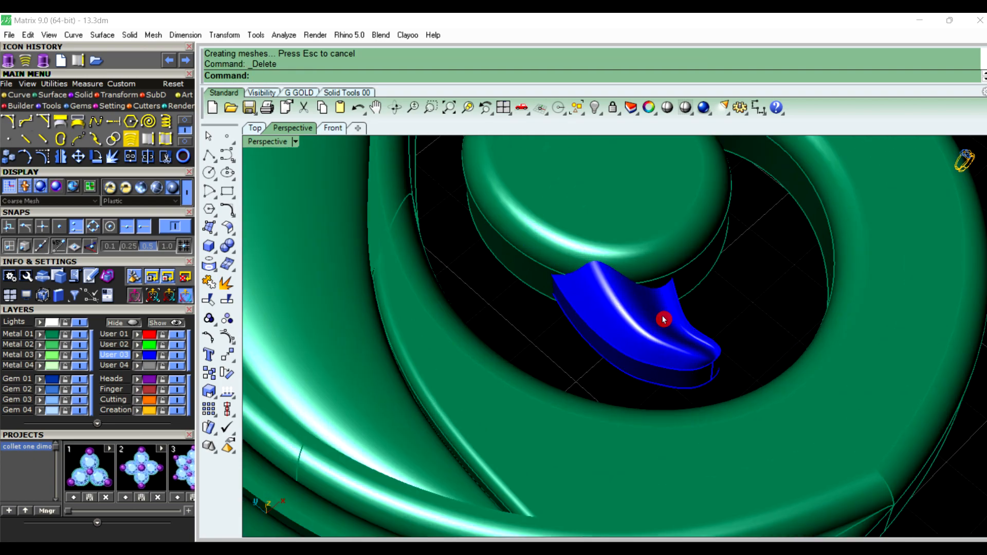
Assign the solid hook to the green Metal 01 layer used by the main body
left_click(664, 319)
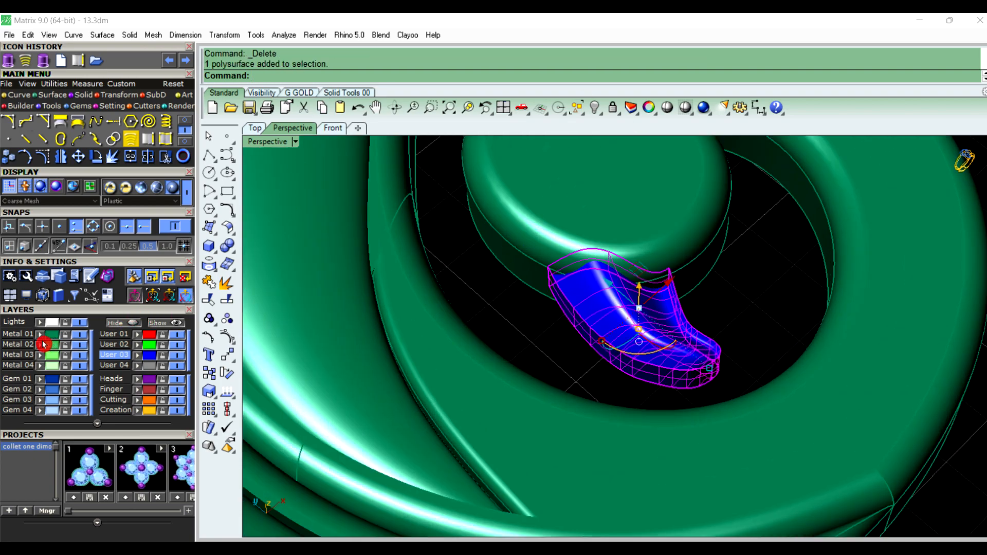
left_click(42, 341)
left_click(513, 338)
mouse_move(671, 348)
right_mouse_down()
mouse_move(762, 317)
mouse_move(658, 341)
mouse_move(679, 342)
right_mouse_up()
scroll(625, 340, "down", 1)
Try a 0.1 FilletEdge along the outer upper edge of the hook, inspect its tip and undo the fillet
scroll(676, 337, "up", 3)
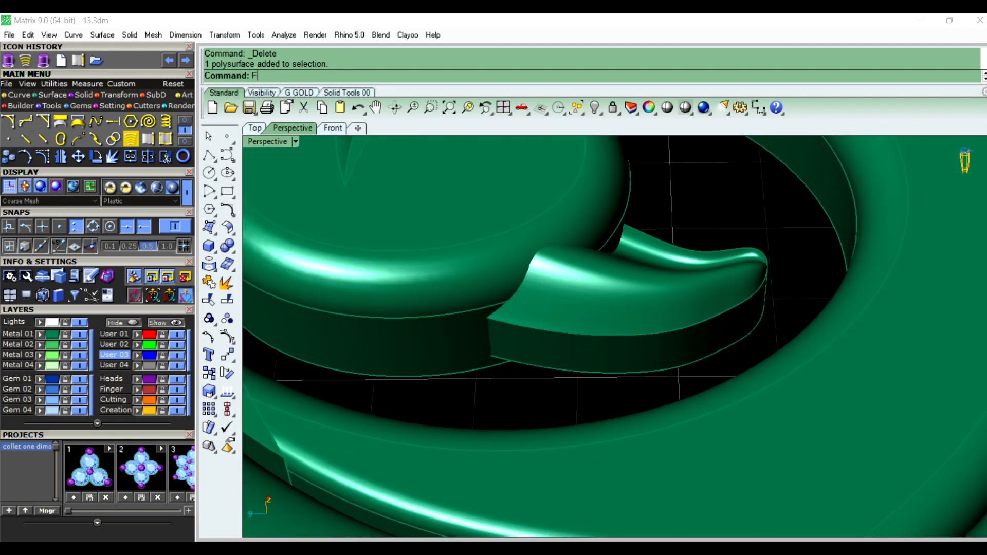
right_click(580, 386)
type(".")
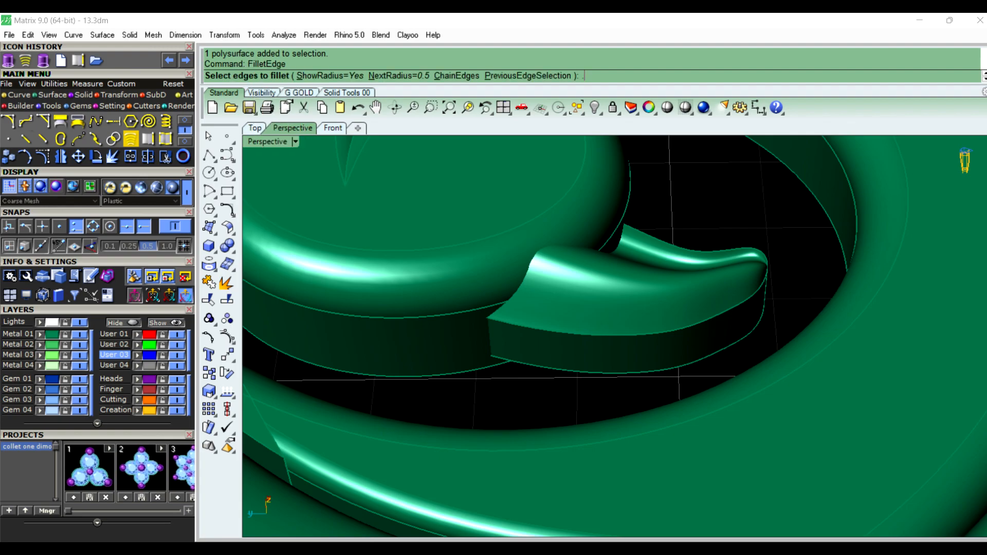
type("1")
left_click(633, 340)
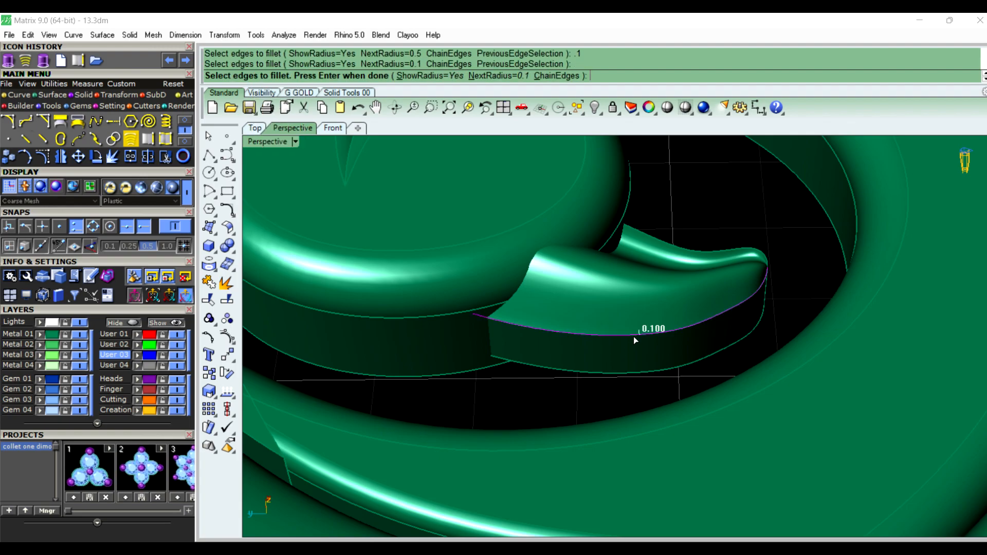
right_click(600, 400)
right_click(600, 401)
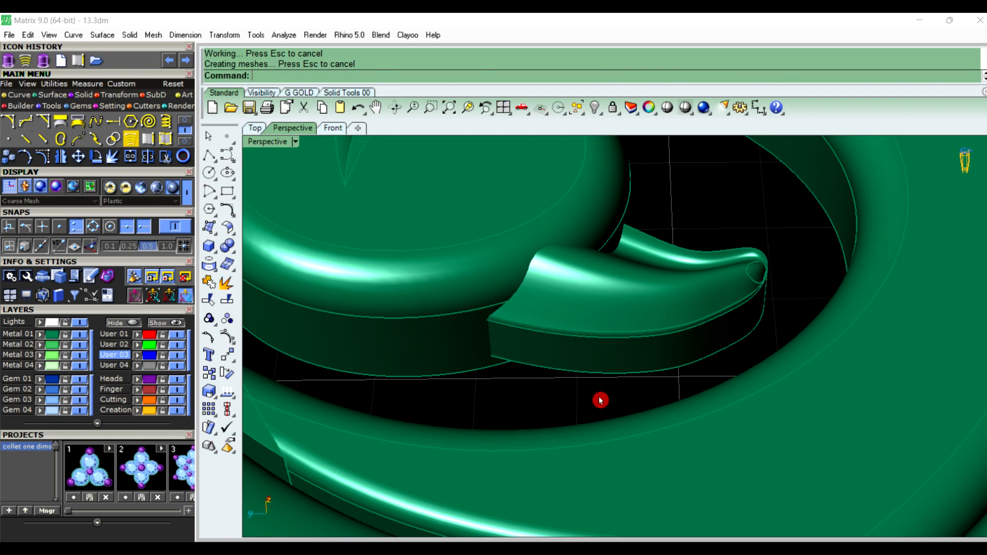
right_click_drag(600, 401, 811, 348)
key("ctrl+z")
Try a smaller 0.05 FilletEdge along the same outer hook edge and undo it
right_click(481, 350)
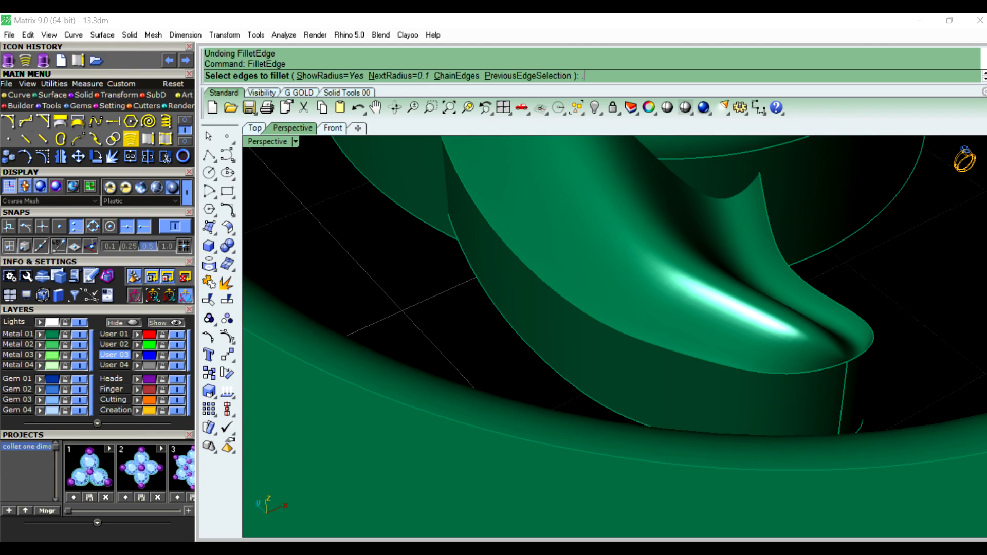
type(".05")
key("Return")
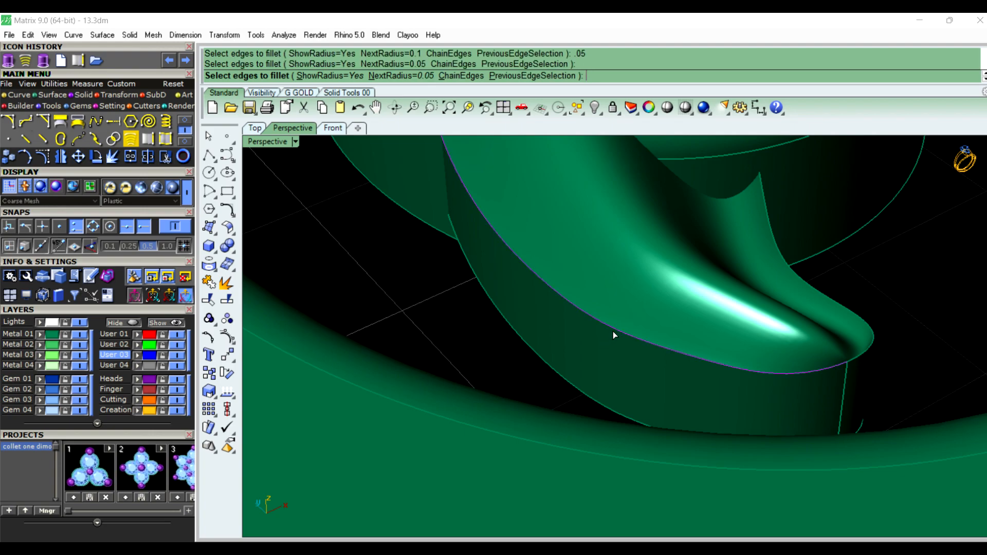
left_click(613, 331)
right_click(506, 342)
right_click(506, 342)
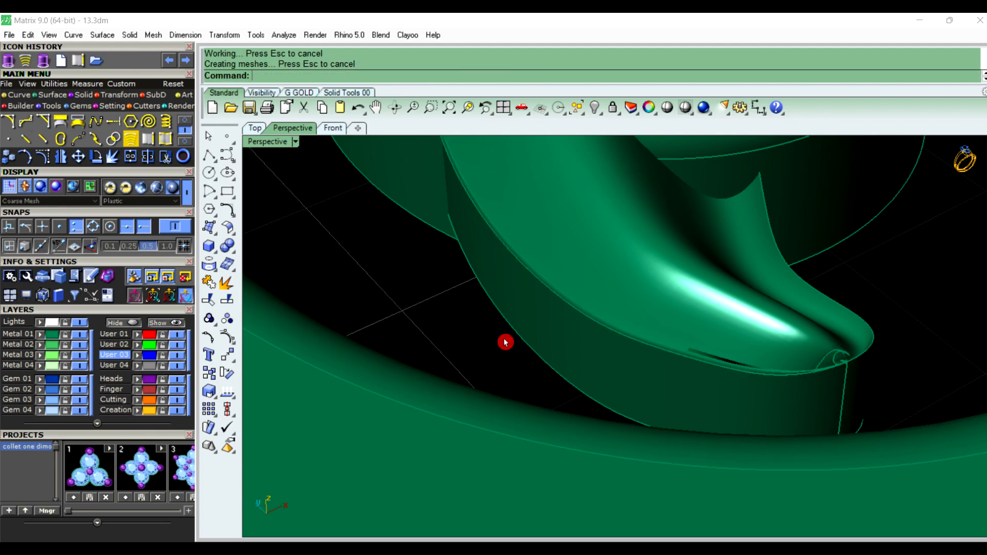
key("ctrl+z")
Lower the red teardrop frame toward the green body beneath it
right_click_drag(506, 342, 692, 379)
scroll(787, 312, "up", 12)
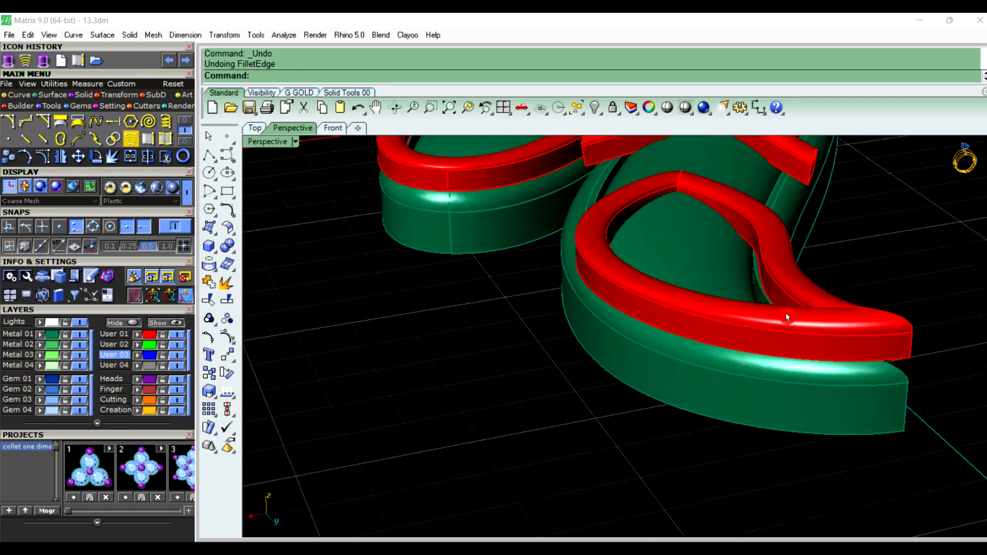
scroll(699, 327, "down", 5)
left_click(707, 334)
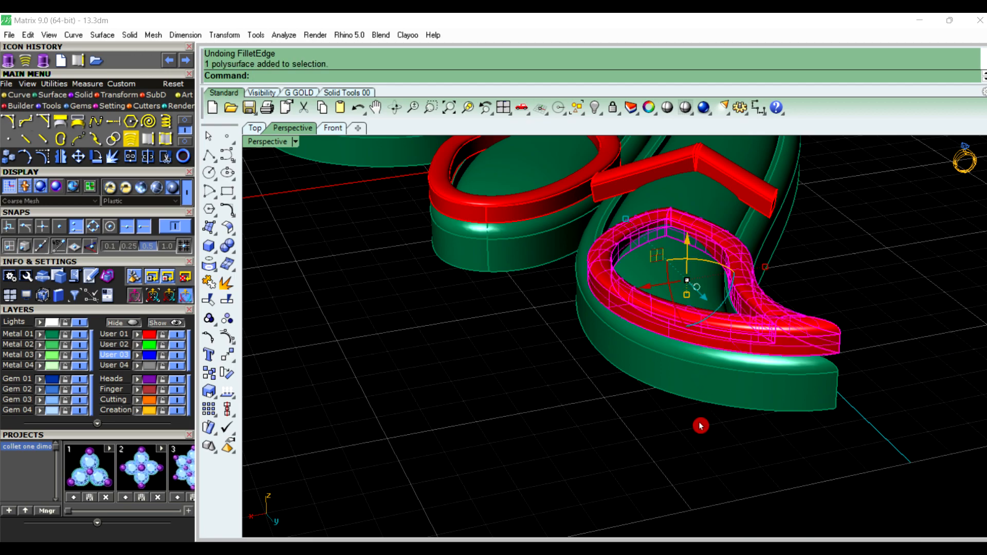
scroll(688, 254, "up", 3)
left_click_drag(689, 260, 798, 290)
Tilt the teardrop frame along its length so its wide end follows the rising body surface
right_click_drag(930, 299, 700, 349)
scroll(554, 346, "up", 4)
scroll(534, 348, "down", 2)
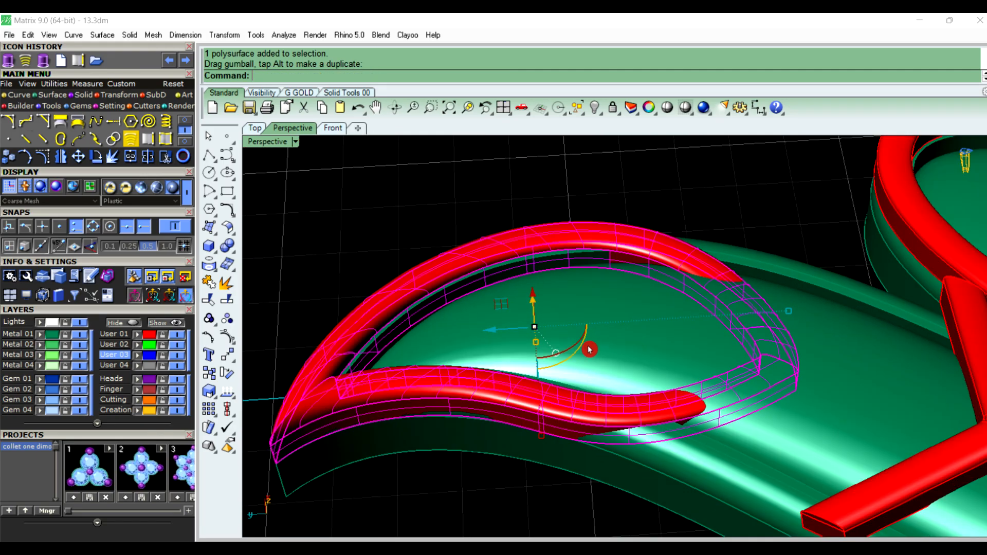
left_click_drag(567, 352, 563, 341)
left_click(489, 494)
Raise the teardrop frame a little and refine its tilt against the green body
left_click(590, 401)
right_click_drag(569, 333, 551, 259)
left_click_drag(532, 260, 532, 239)
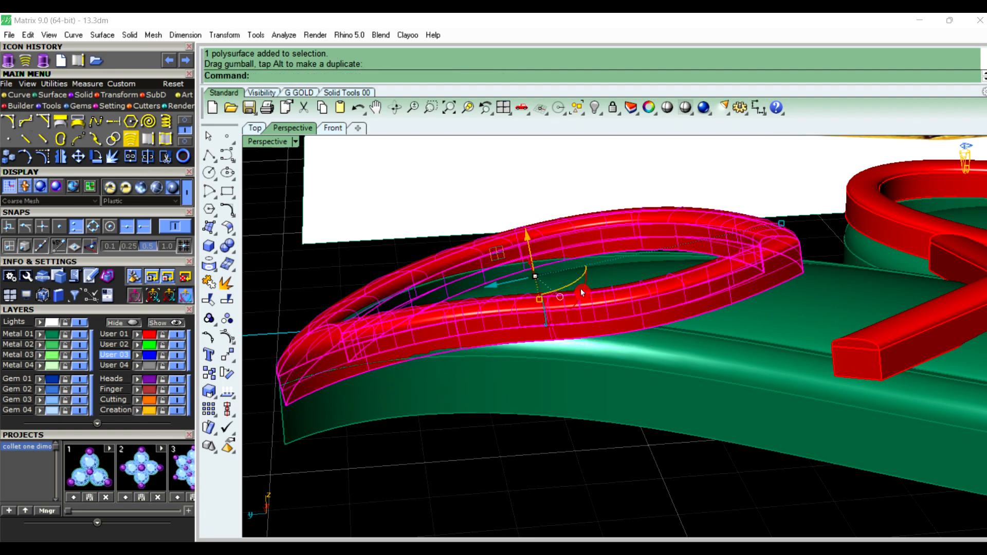
left_click_drag(584, 289, 579, 290)
left_click(551, 471)
Check the teardrop frame from the opposite side and rotate it slightly to sit closer to the body
scroll(551, 451, "down", 2)
right_click_drag(535, 400, 923, 349)
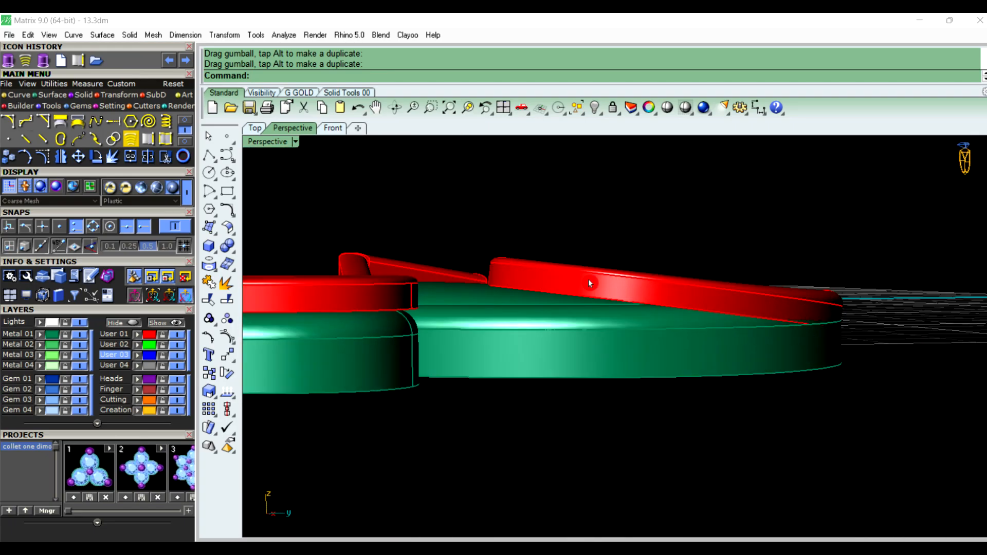
scroll(592, 284, "up", 4)
right_click_drag(580, 332, 547, 381)
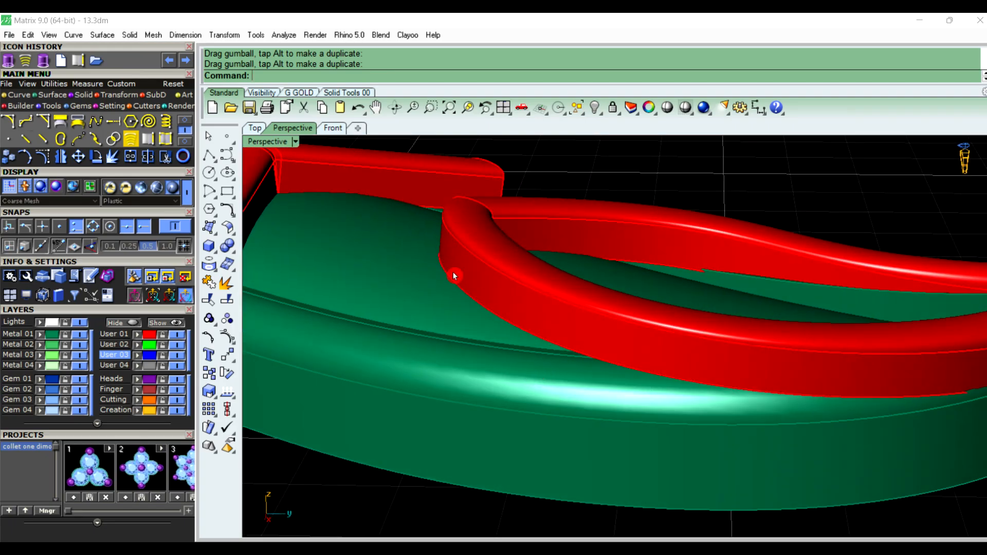
scroll(453, 272, "down", 6)
left_click(510, 290)
scroll(579, 292, "up", 2)
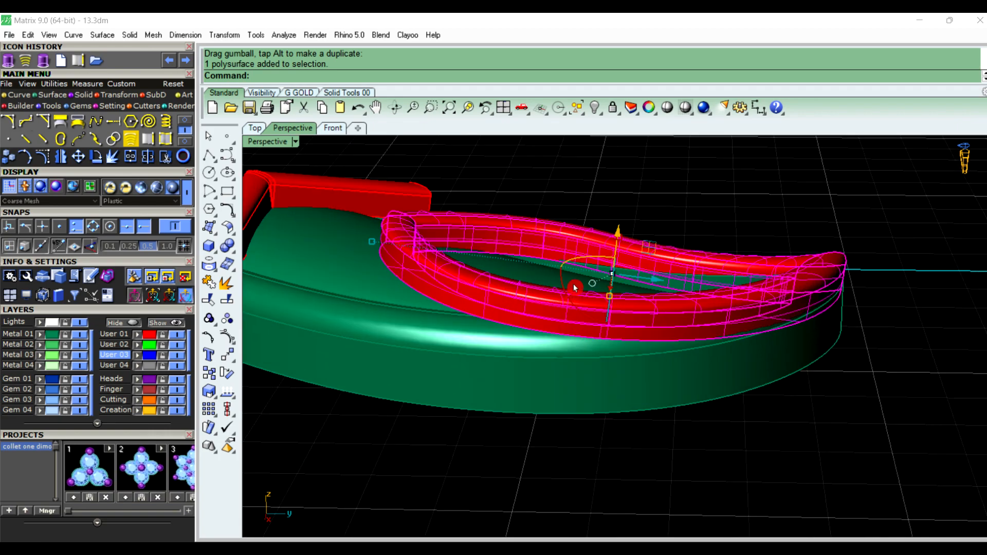
left_click_drag(564, 284, 566, 283)
left_click(674, 440)
Move the teardrop frame down slightly to close the gap above the green body
right_click_drag(513, 341, 448, 327)
left_click(650, 313)
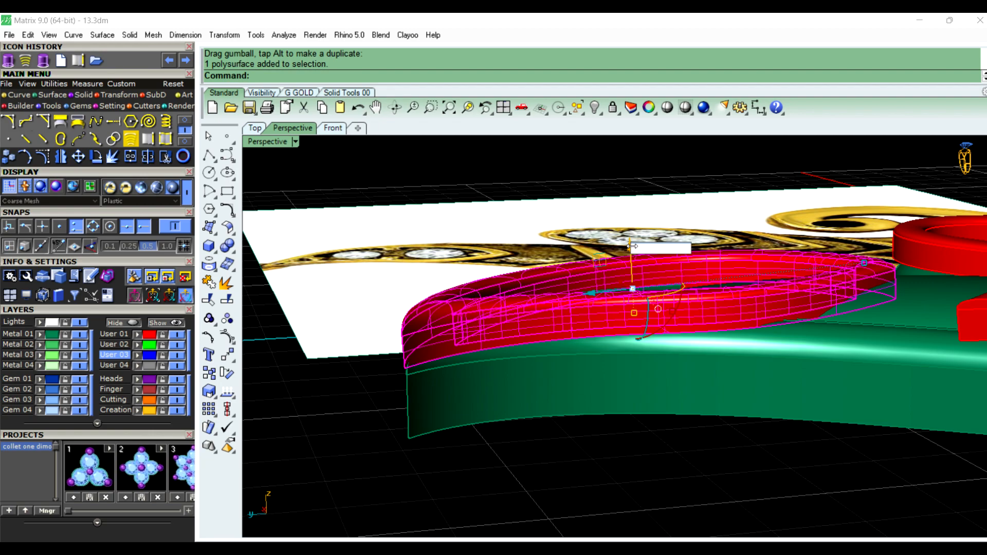
key("Return")
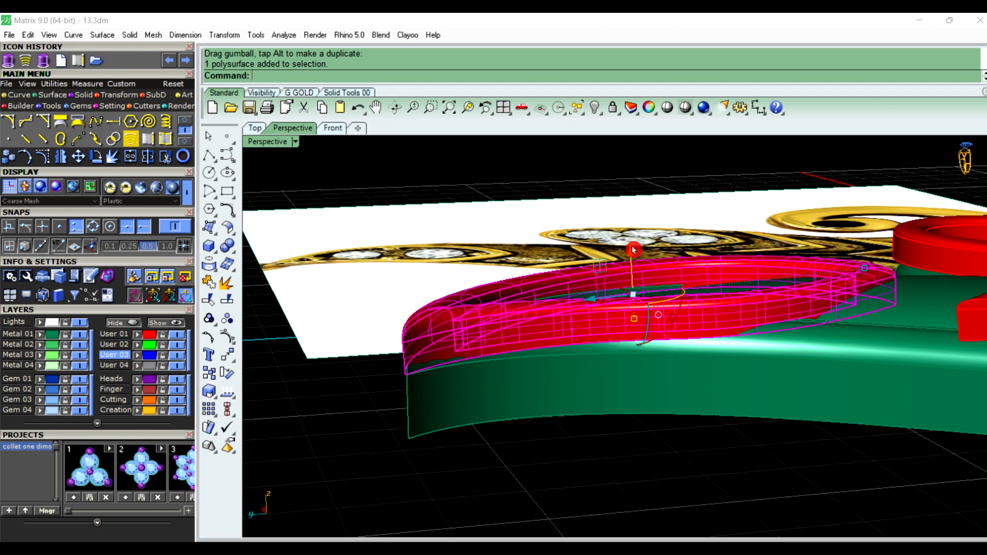
key("Escape")
Fine-tune the teardrop frame's rotation so both of its long sides rest on the body
right_click_drag(631, 387, 691, 331)
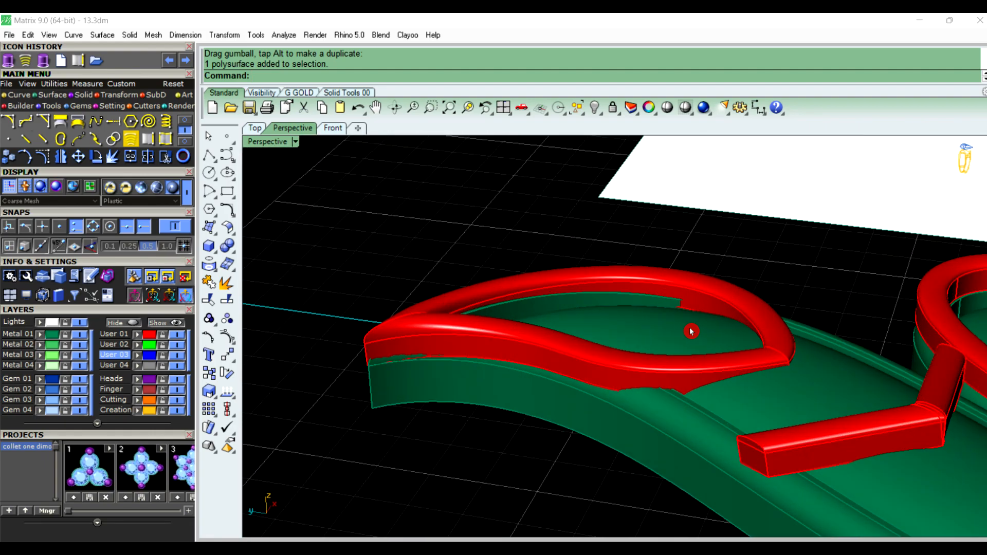
left_click(721, 368)
right_click_drag(610, 387, 657, 333)
scroll(648, 337, "up", 4)
left_click_drag(627, 332, 630, 328)
left_click(472, 508)
Examine how the teardrop and oval red frames sit on the green body from several low angles
right_click_drag(782, 377, 761, 324)
scroll(760, 323, "up", 5)
right_click_drag(681, 338, 628, 337)
scroll(640, 333, "down", 4)
scroll(764, 339, "up", 2)
right_click_drag(764, 340, 780, 273)
scroll(779, 275, "down", 5)
scroll(684, 382, "up", 3)
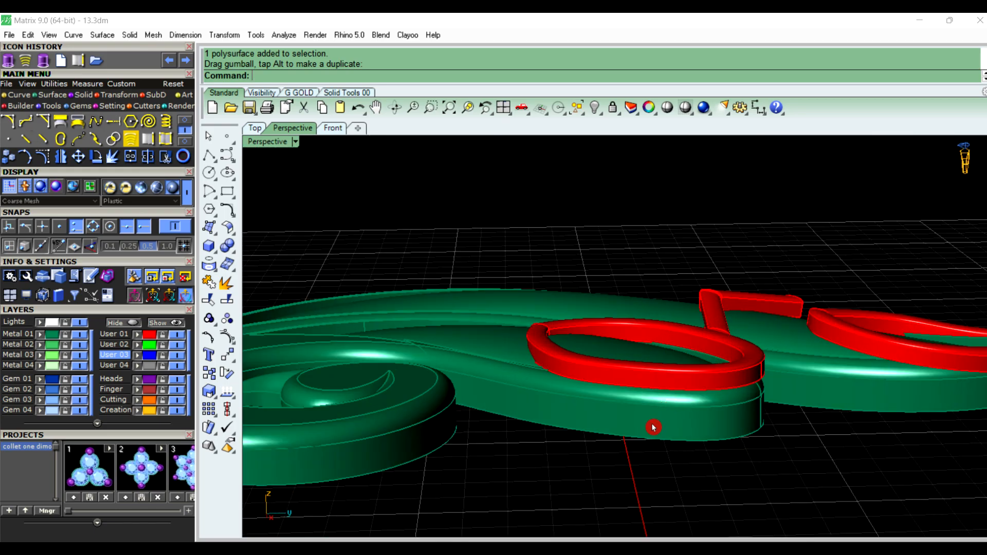
Tilt the red oval frame slightly to follow the curved green leaf beneath it
scroll(622, 440, "up", 4)
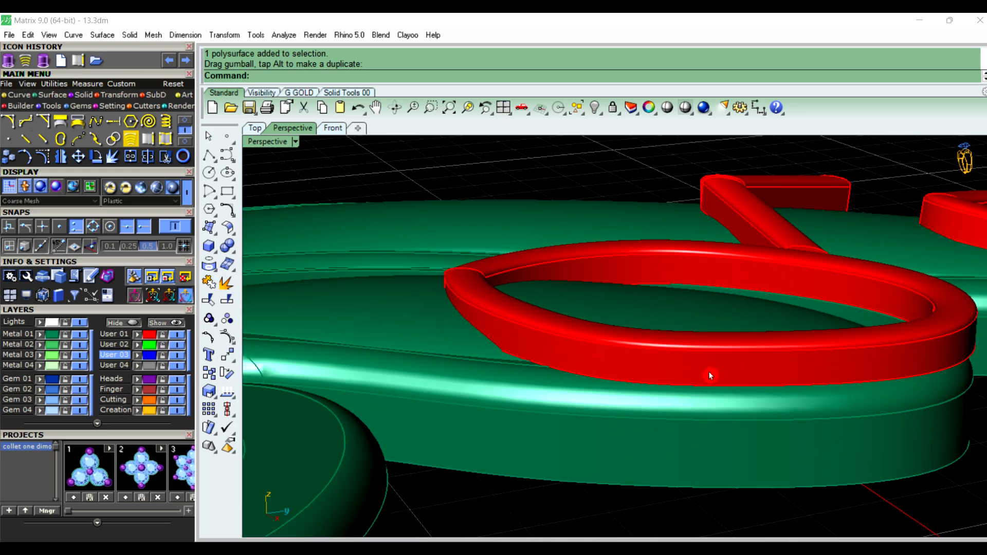
left_click(708, 371)
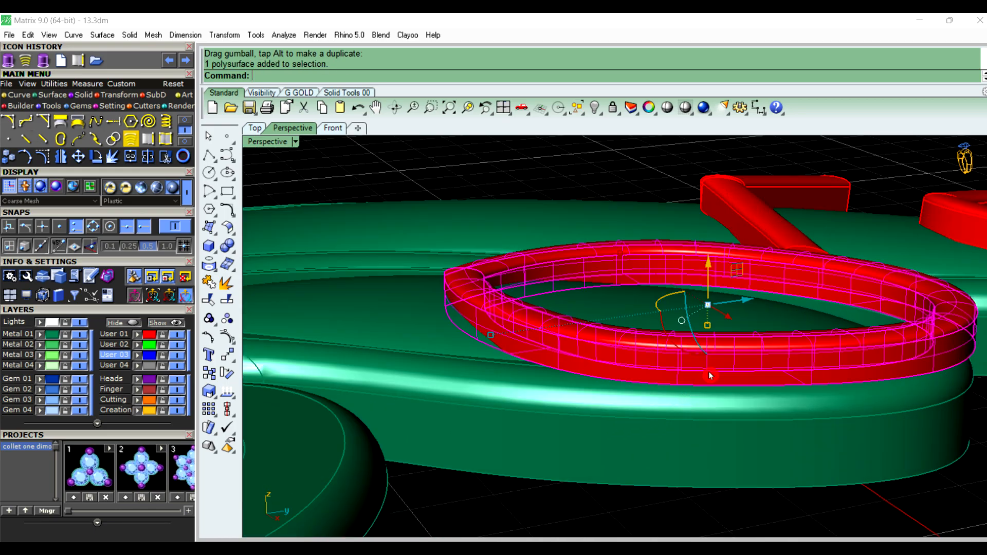
left_click_drag(664, 328, 661, 325)
left_click(693, 422)
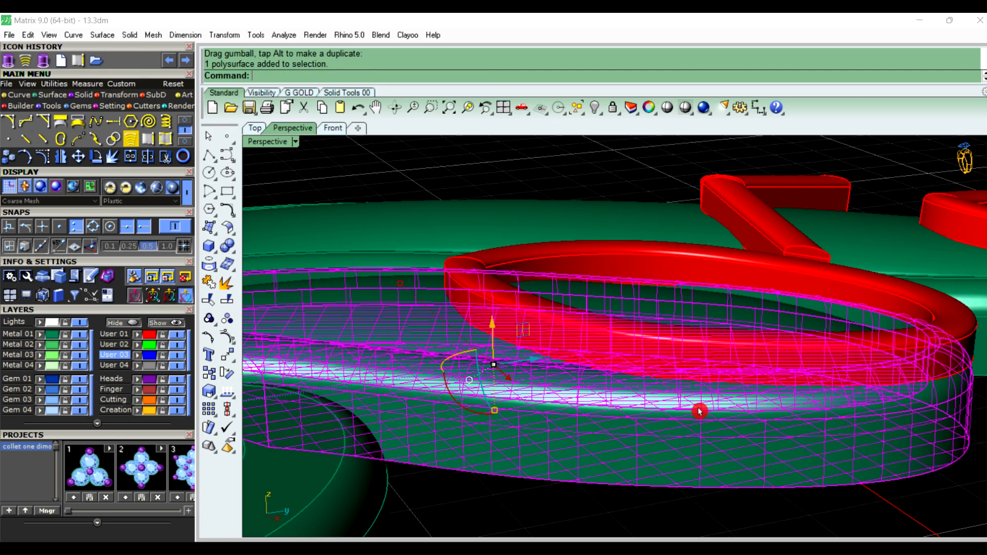
left_click(660, 519)
Lower the oval frame slightly onto the green leaf and check its fit
left_click(720, 357)
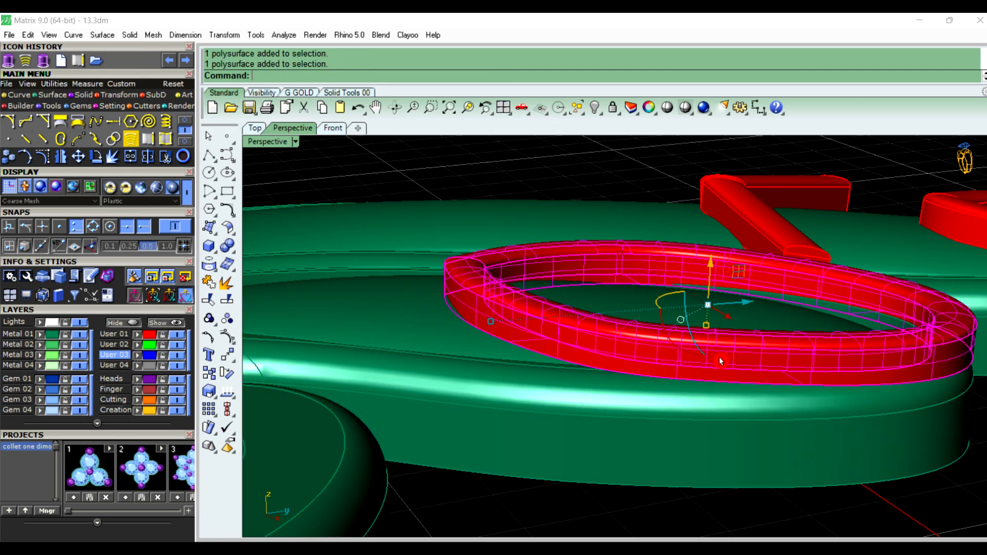
left_click_drag(709, 267, 712, 275)
left_click(615, 509)
right_click_drag(597, 479, 494, 308)
scroll(509, 319, "up", 6)
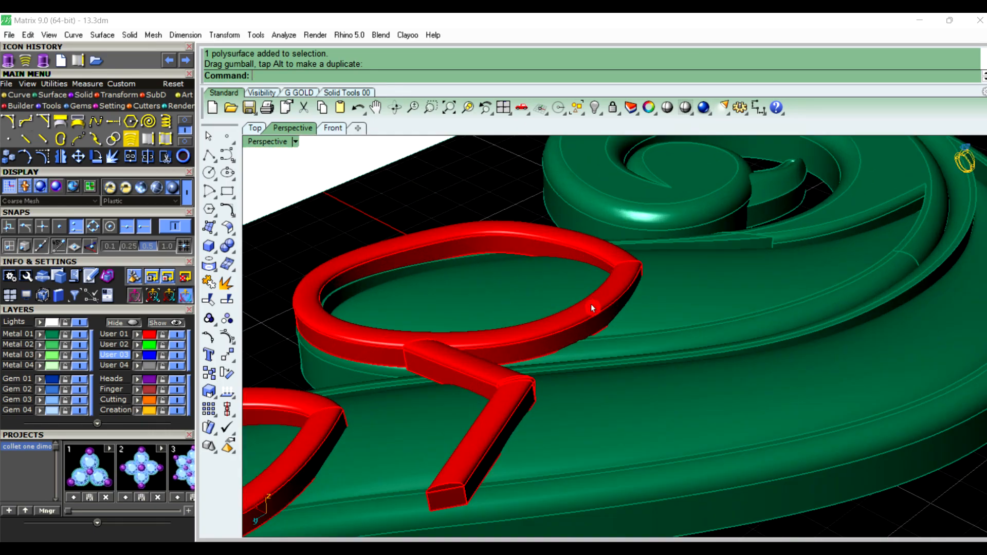
Try to tilt the red oval frame on the green leaf, and undo the rotation
left_click(527, 287)
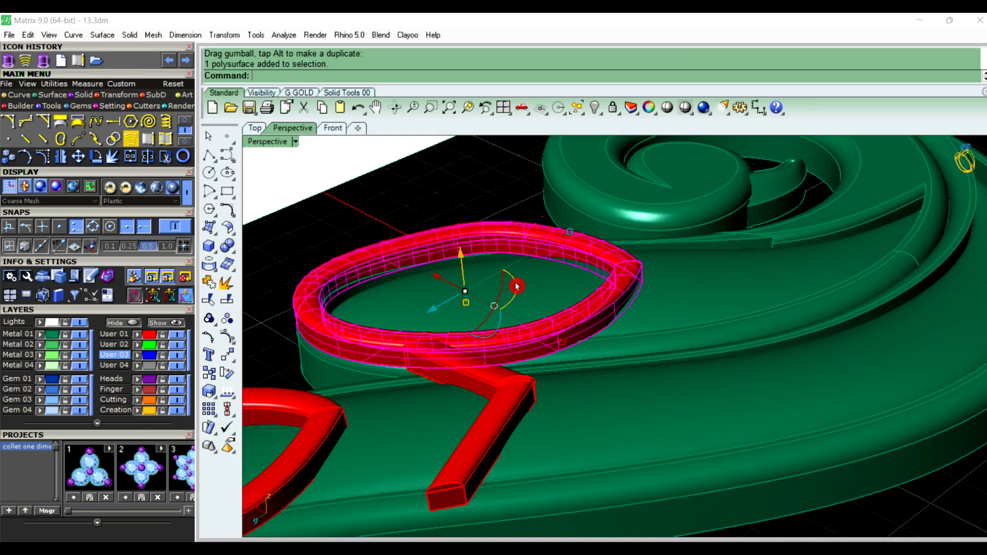
scroll(527, 286, "up", 2)
mouse_move(481, 303)
left_mouse_down()
mouse_move(485, 295)
mouse_move(480, 311)
left_mouse_up()
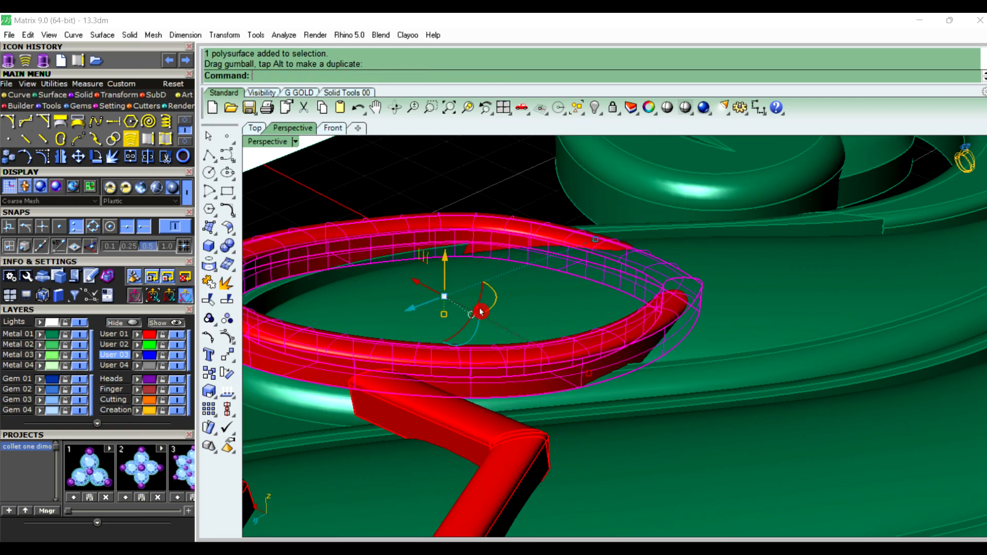
scroll(729, 256, "down", 3)
key("ctrl+z")
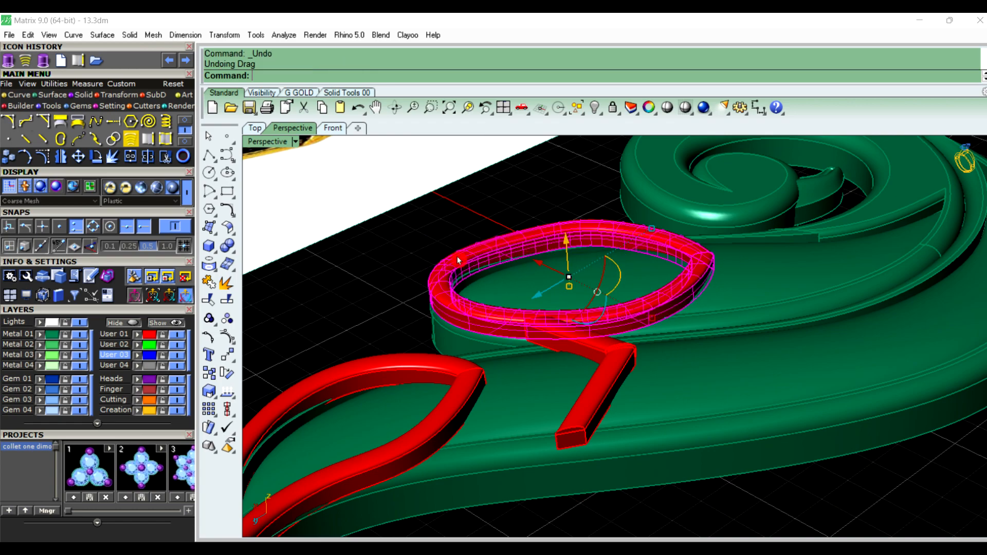
Try a slight rotation of the oval frame about another axis, inspect it from above, and undo it
left_click(399, 290)
left_click(622, 284)
scroll(561, 298, "up", 2)
left_click(435, 206)
left_click(588, 217)
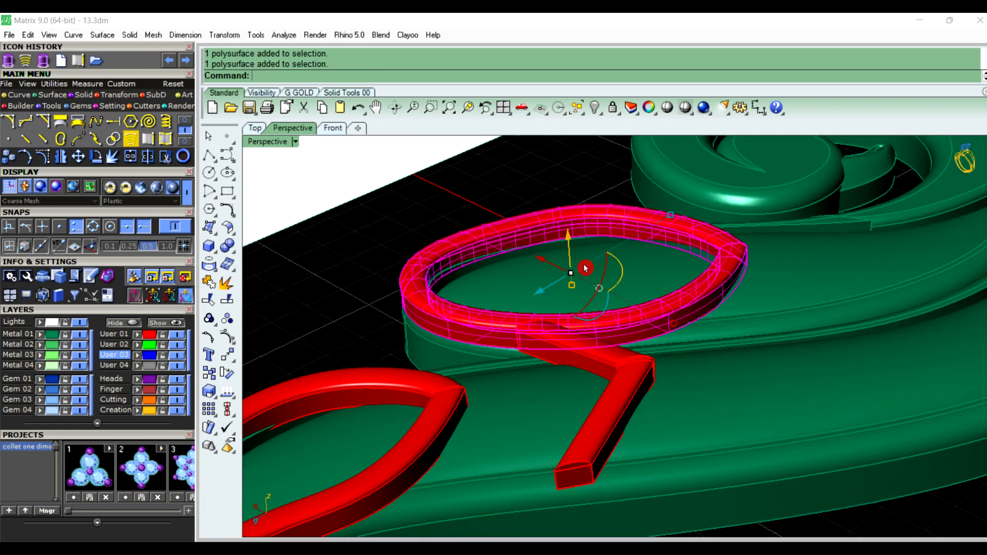
left_click_drag(608, 274, 607, 275)
left_click(606, 275)
left_click(601, 170)
right_click_drag(601, 171, 712, 283)
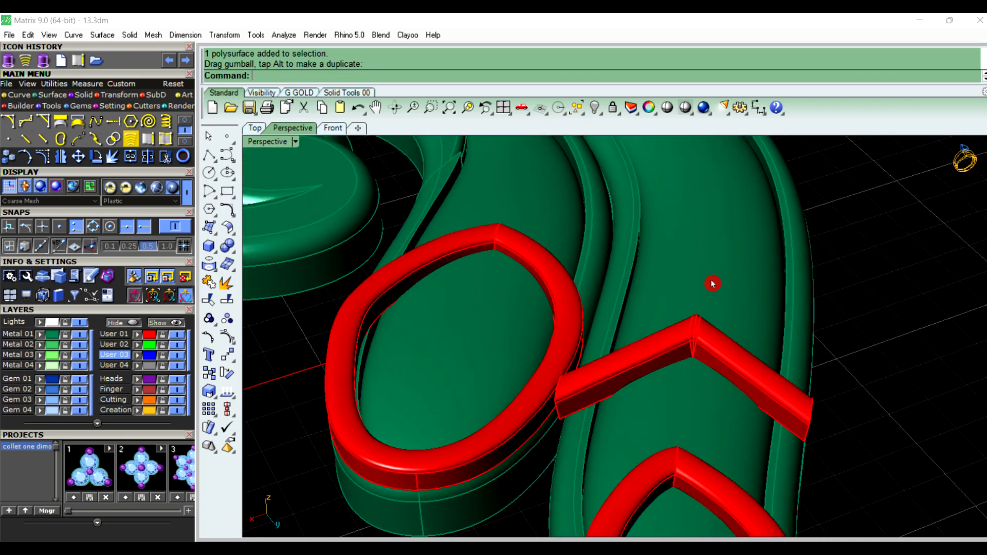
key("ctrl+z")
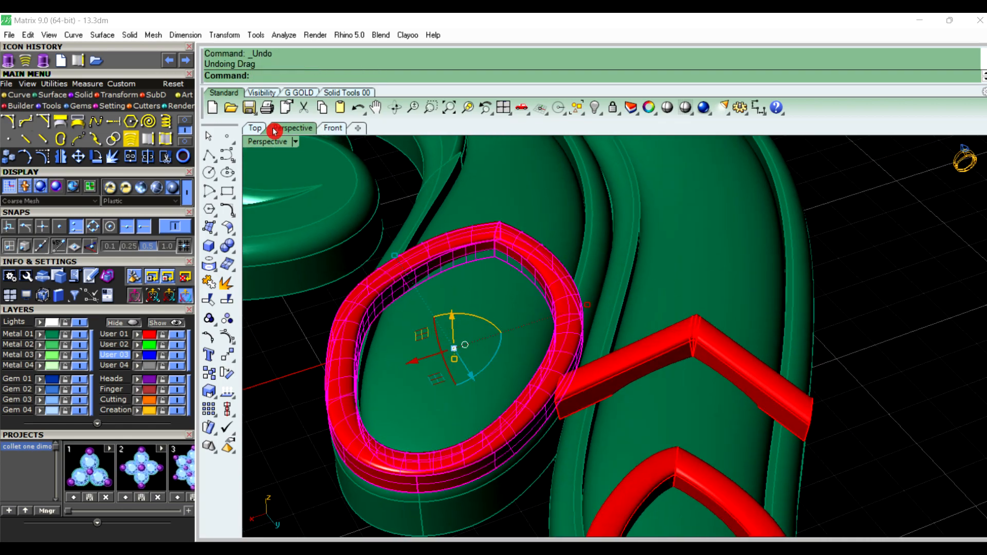
Rotate the oval frame's gumball in the top view so its axes follow the frame's long direction
left_click(255, 128)
scroll(557, 379, "up", 3)
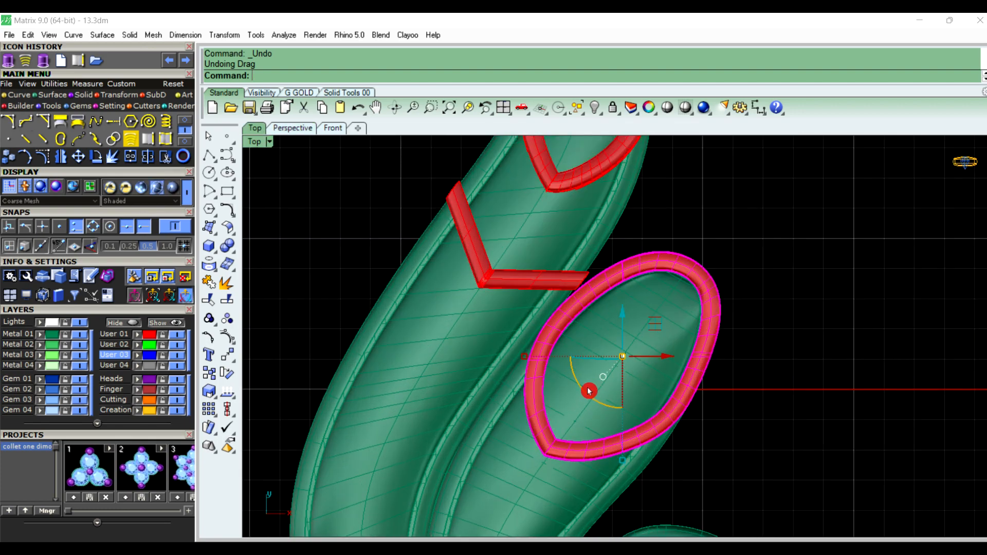
left_click_drag(586, 398, 567, 363, "ctrl")
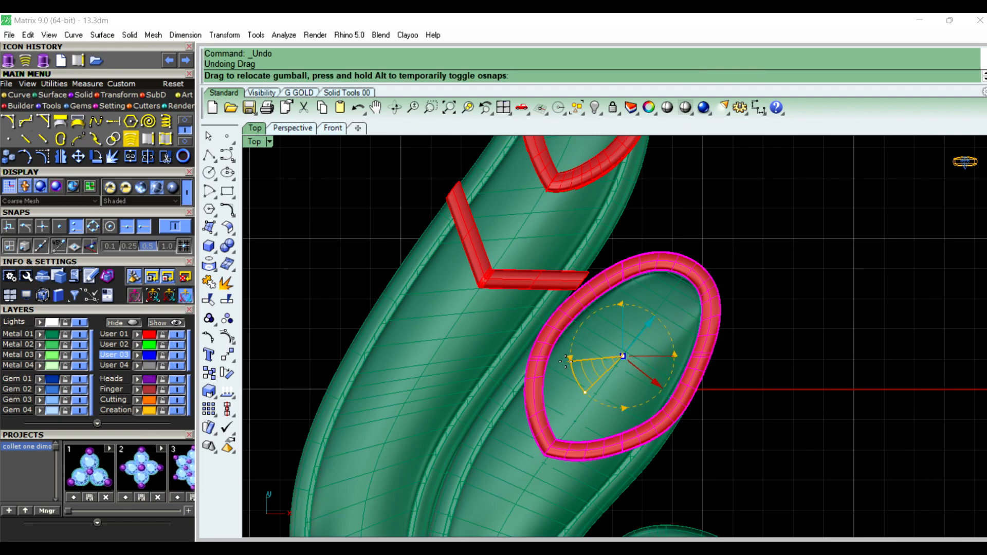
left_click(568, 363)
left_click(917, 329)
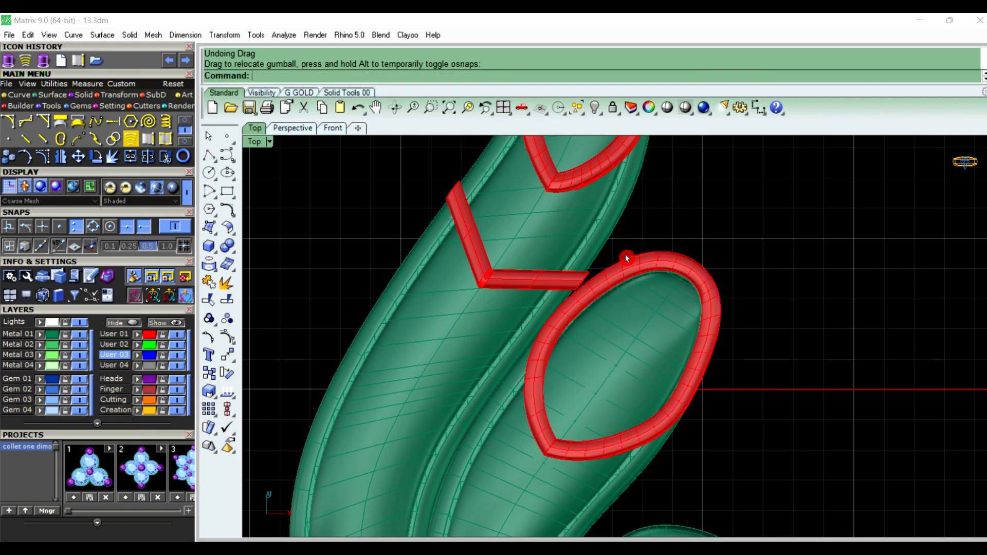
left_click(706, 264)
left_click(305, 129)
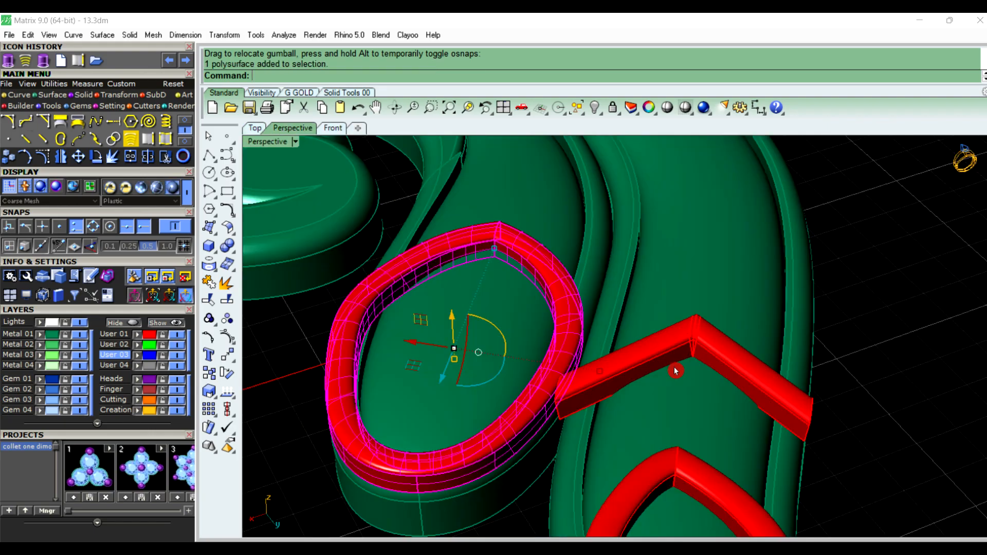
Tilt the oval frame slightly about its realigned axis and lower it a little onto the green leaf
mouse_move(675, 381)
right_mouse_down()
mouse_move(560, 427)
mouse_move(669, 422)
mouse_move(610, 437)
mouse_move(546, 434)
right_mouse_up()
left_click_drag(513, 417, 515, 413)
left_click(882, 506)
right_click_drag(596, 261, 643, 346)
left_click(642, 346)
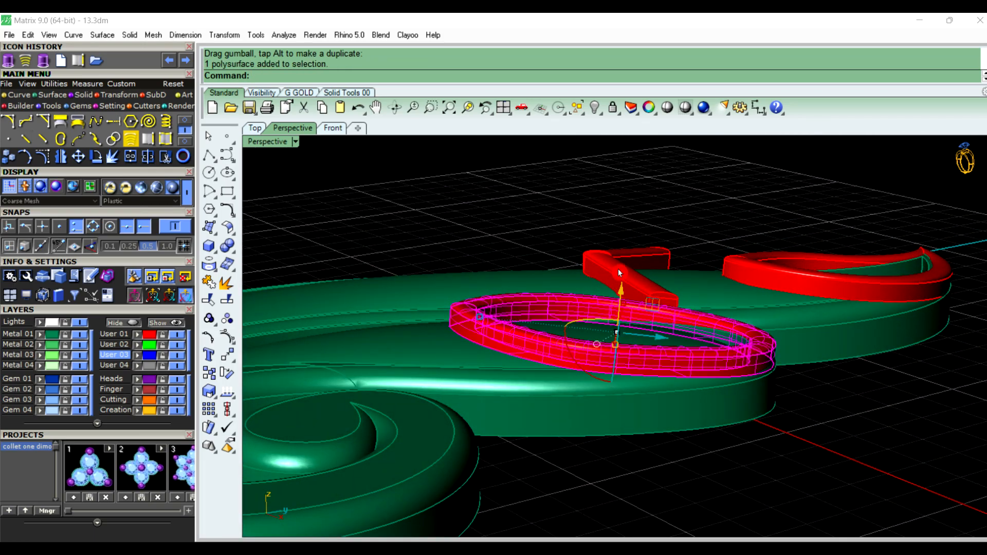
left_click_drag(624, 291, 626, 296)
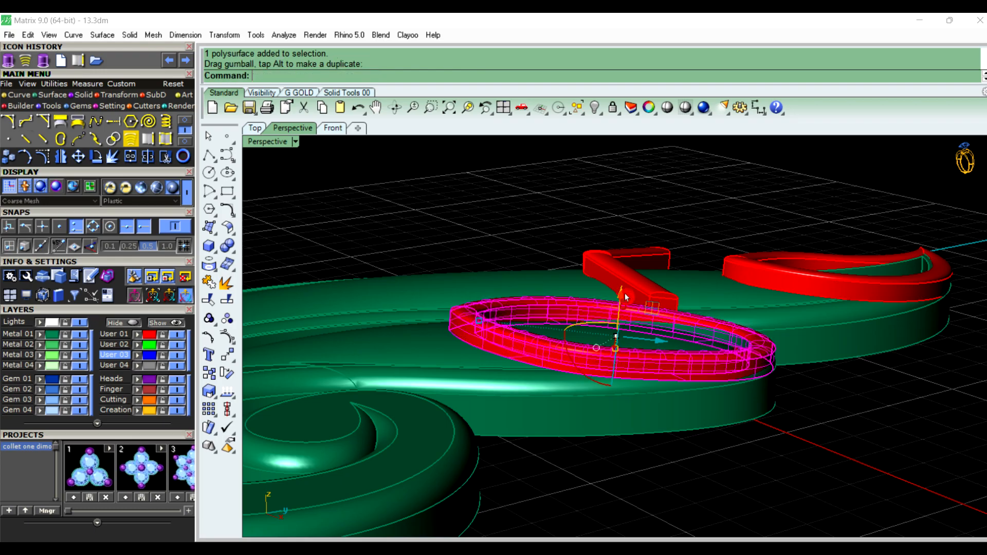
left_click(849, 420)
Rotate the red chevron bar's gumball in the top view so its axes follow the chevron's pointing direction
right_click_drag(678, 412, 643, 361)
scroll(792, 333, "down", 5)
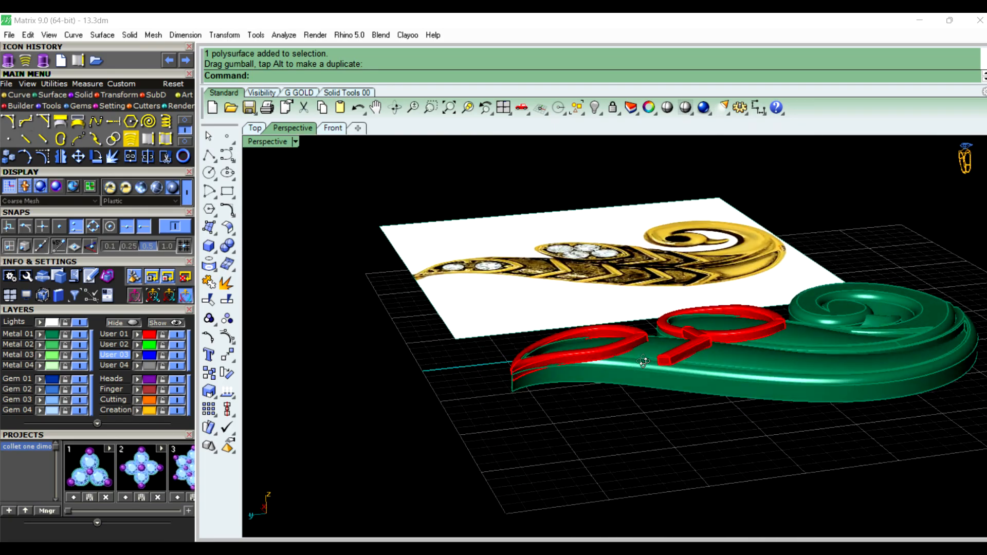
scroll(644, 361, "up", 8)
right_click_drag(720, 400, 851, 416)
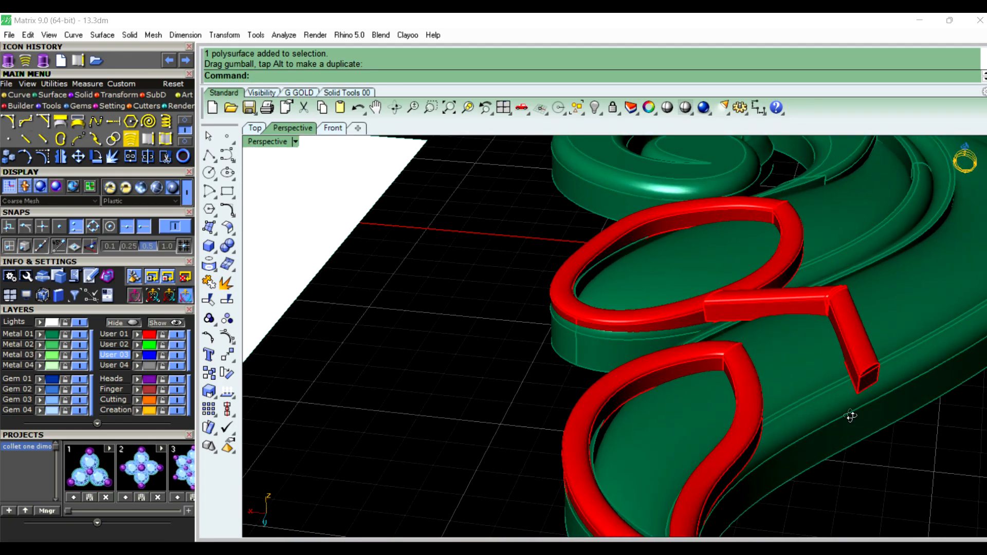
left_click(864, 359)
left_click(255, 128)
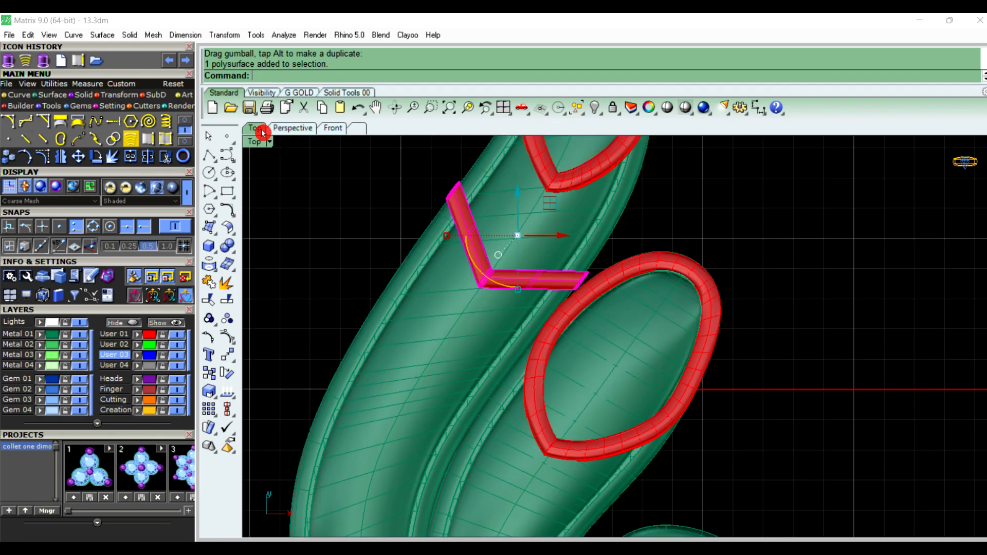
scroll(465, 290, "up", 5)
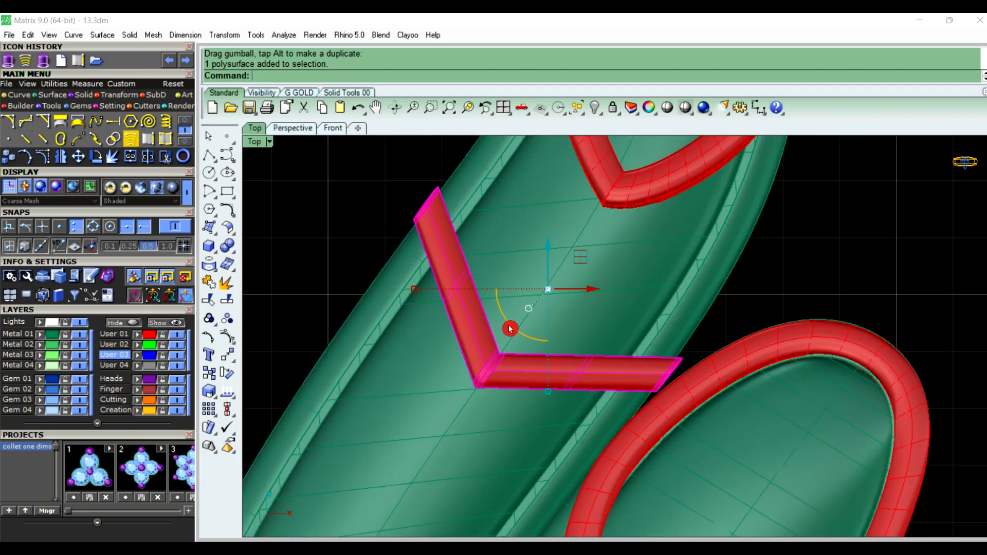
key("Escape")
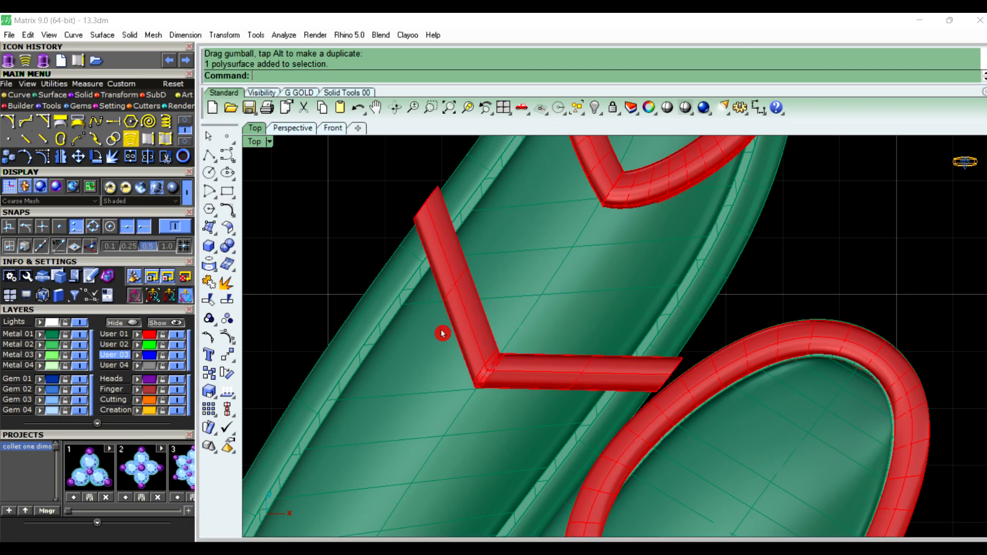
left_click(476, 344)
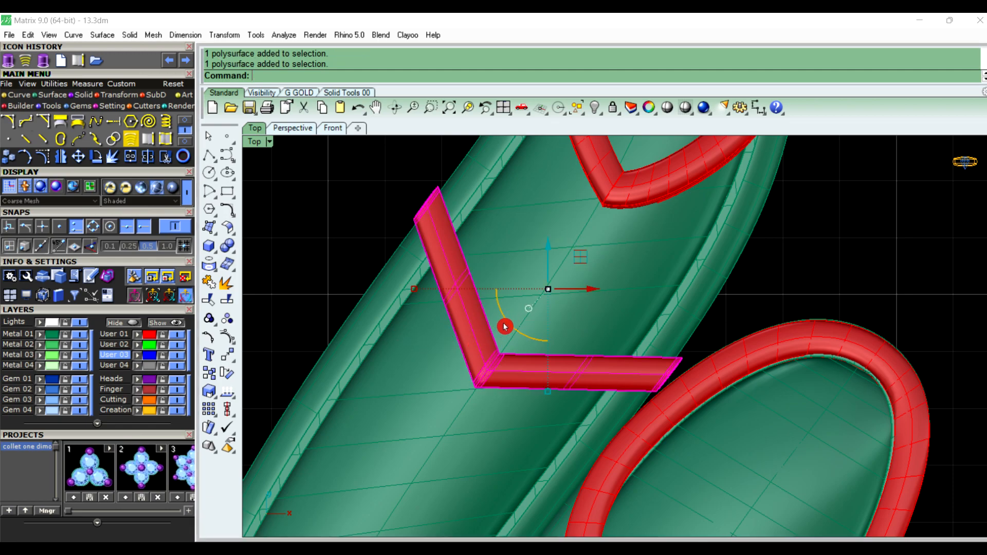
left_click_drag(507, 321, 548, 340)
left_click(408, 202)
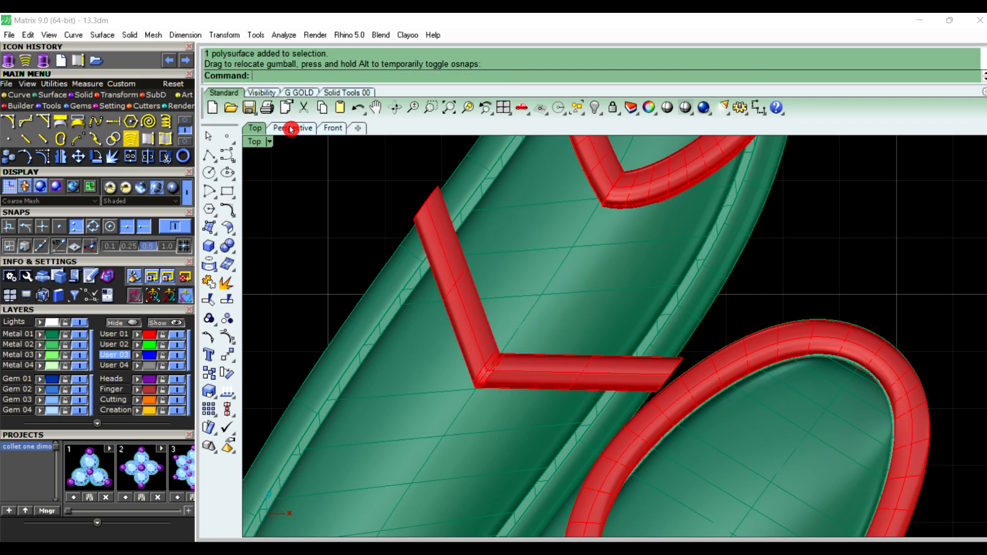
Lower the red chevron bar onto the green body and check how its arms sit
left_click(291, 129)
right_click_drag(447, 337, 617, 317)
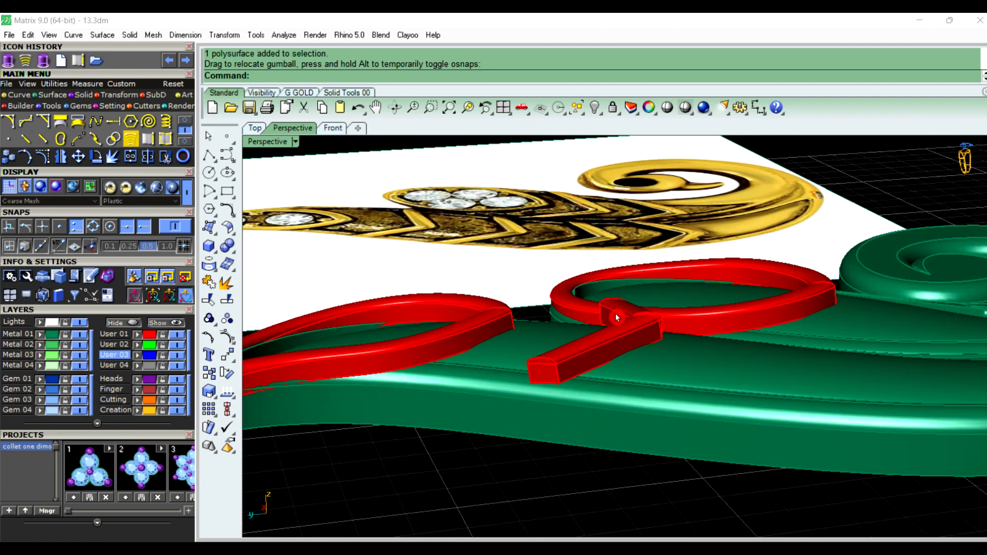
scroll(616, 318, "up", 3)
left_click(627, 343)
left_click_drag(559, 304, 570, 320)
left_click(470, 445)
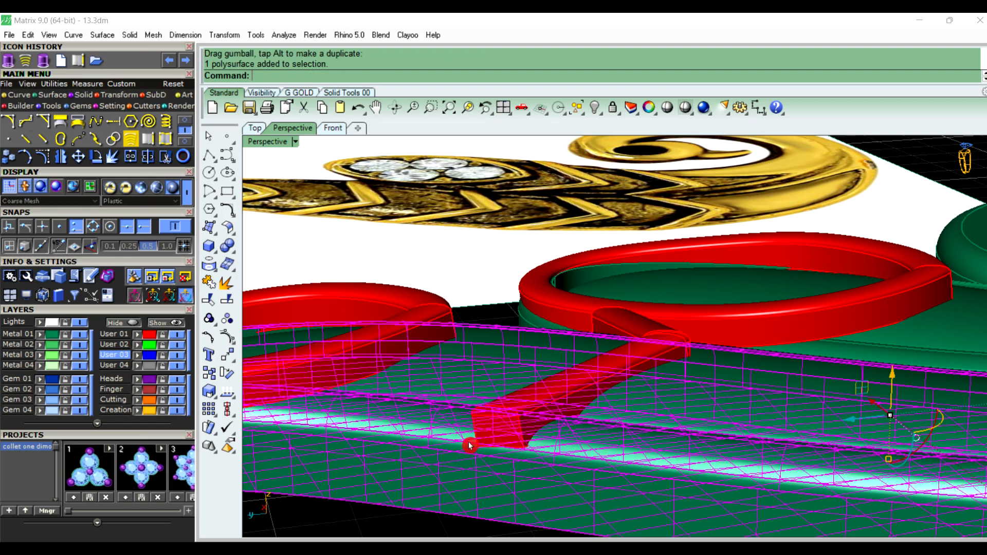
scroll(563, 314, "down", 5)
left_click(460, 446)
right_click_drag(675, 329, 504, 426)
scroll(549, 349, "up", 3)
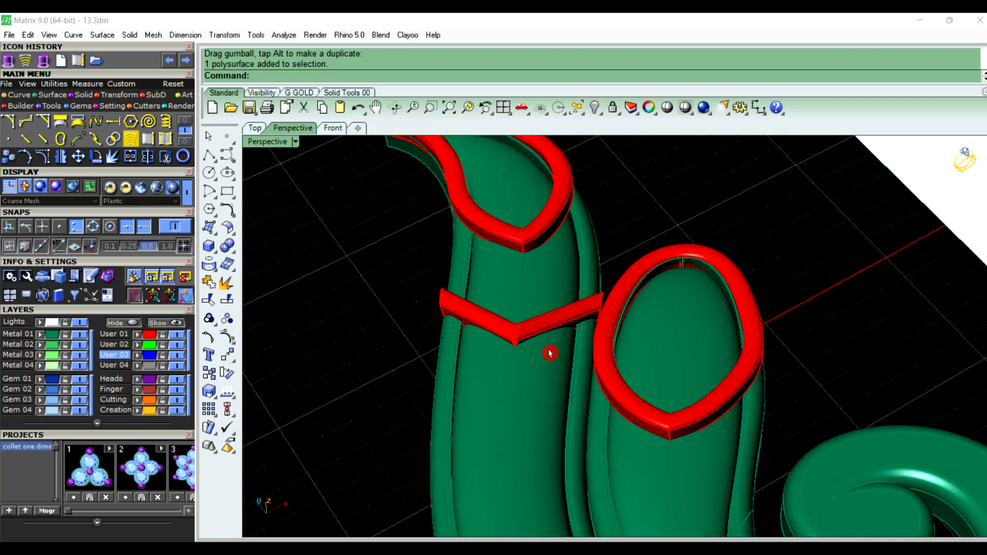
Raise the chevron bar very slightly to fine-tune its seating on the body
scroll(543, 343, "up", 3)
right_click_drag(544, 343, 707, 335)
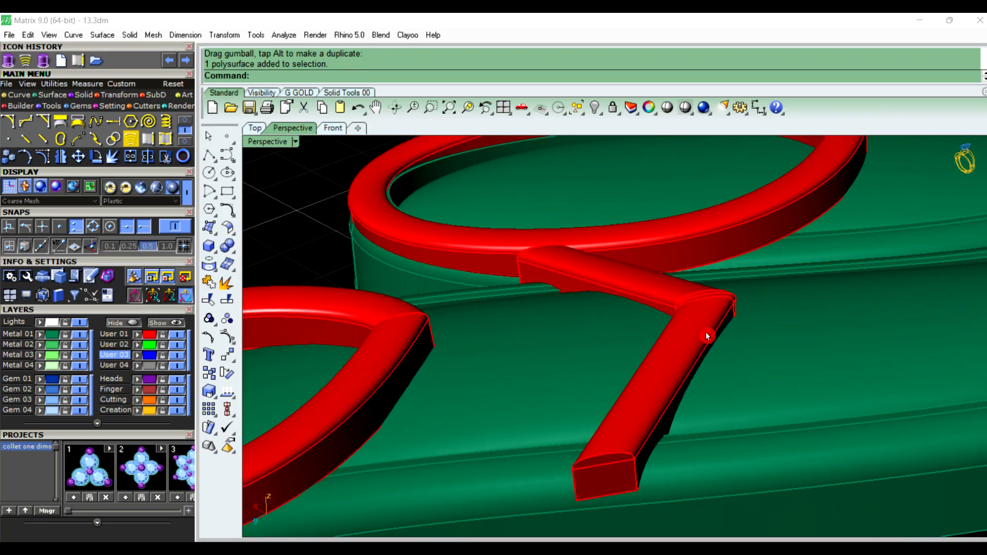
left_click(668, 361)
left_click_drag(574, 314, 574, 311)
right_click_drag(667, 369, 630, 358)
scroll(624, 358, "down", 7)
scroll(617, 358, "down", 2)
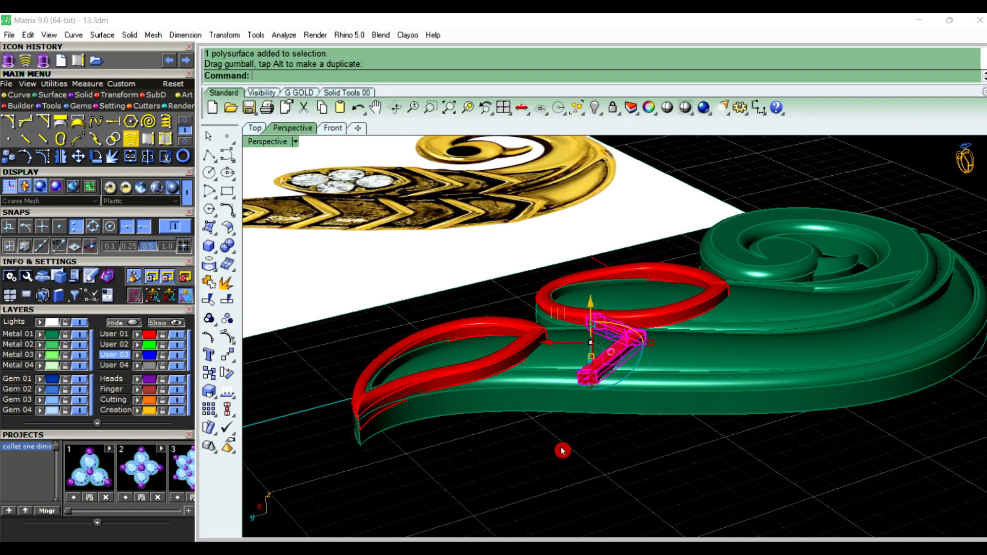
left_click(562, 450)
Examine the chevron and both red frames on the body from several angles, comparing them with the reference image
scroll(562, 451, "down", 4)
right_click_drag(650, 394, 491, 446)
scroll(472, 386, "down", 5)
right_click_drag(530, 419, 554, 423)
scroll(531, 351, "up", 11)
right_click_drag(529, 351, 508, 359)
scroll(508, 359, "down", 4)
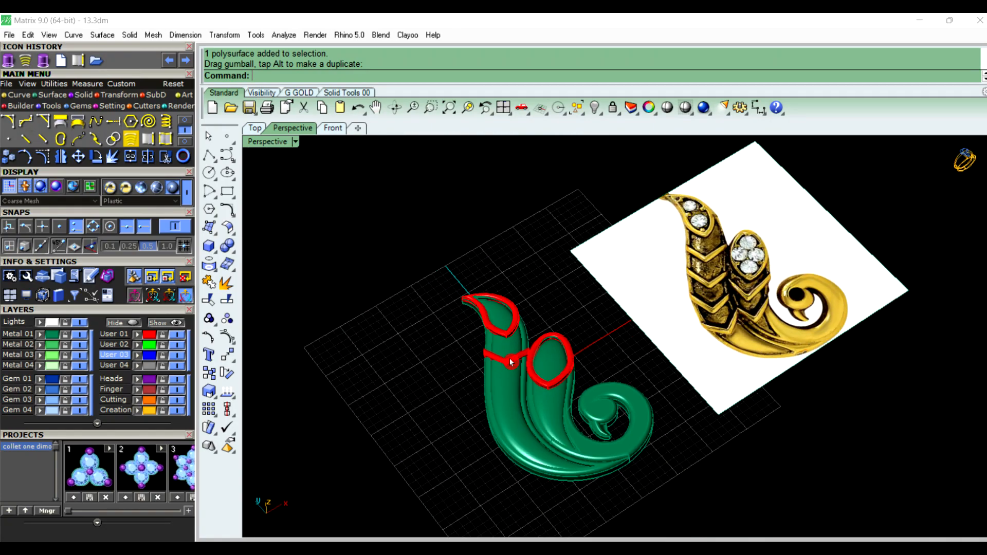
Move the reference image horizontally in the top view so it lies directly beneath the model
left_click(259, 132)
scroll(419, 216, "down", 8)
left_click(682, 297)
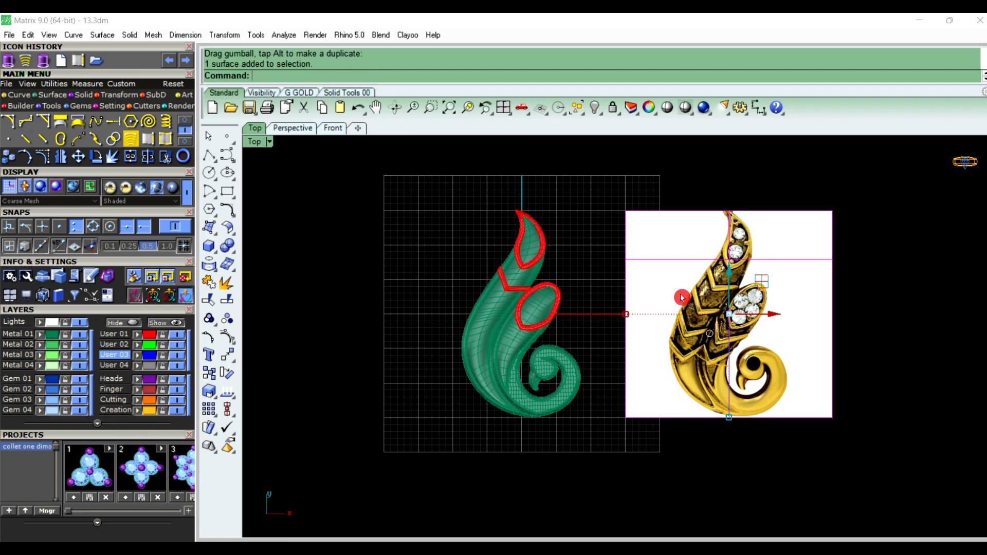
left_click(778, 318)
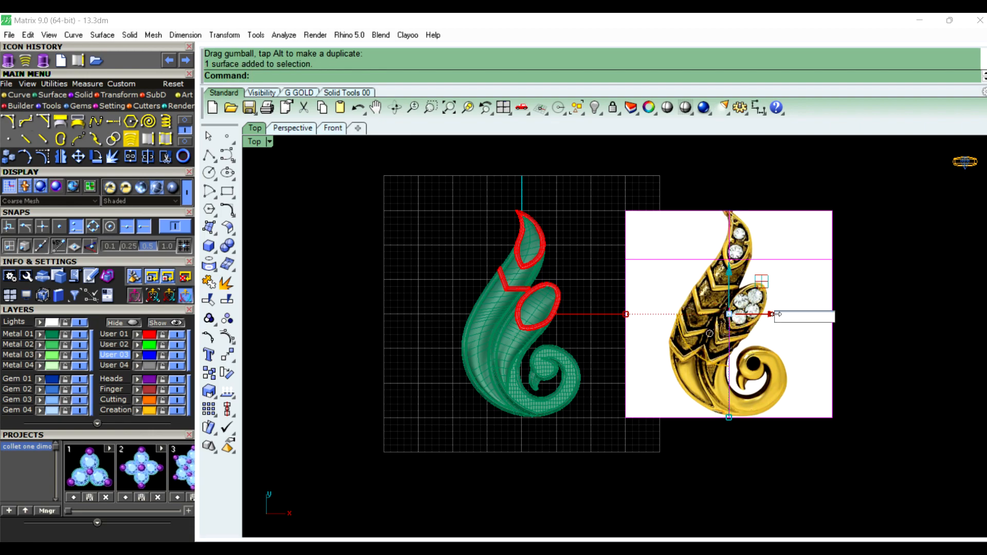
key("Return")
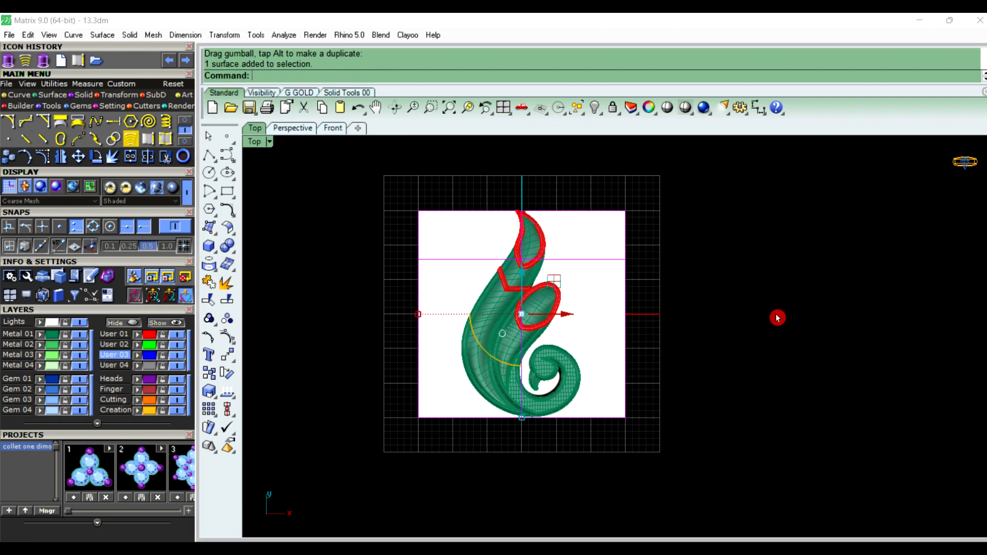
key("Escape")
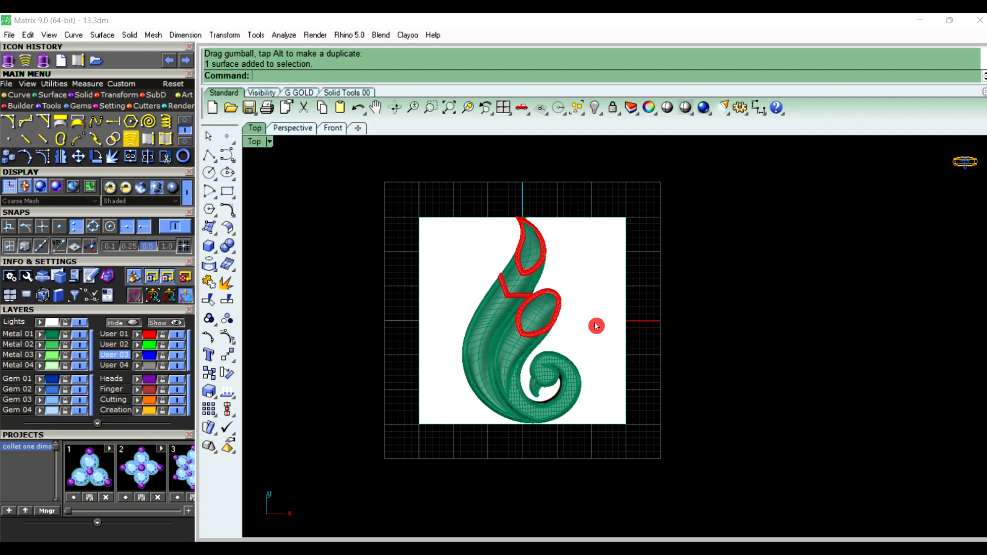
Set the top view to Wireframe display so the reference image shows through the model
scroll(595, 326, "up", 2)
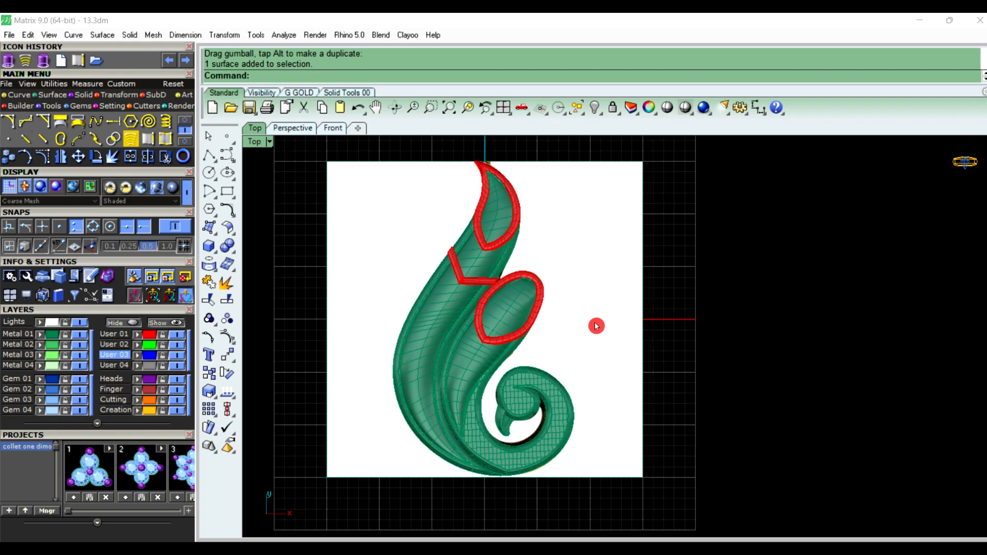
left_click(270, 142)
left_click(334, 57)
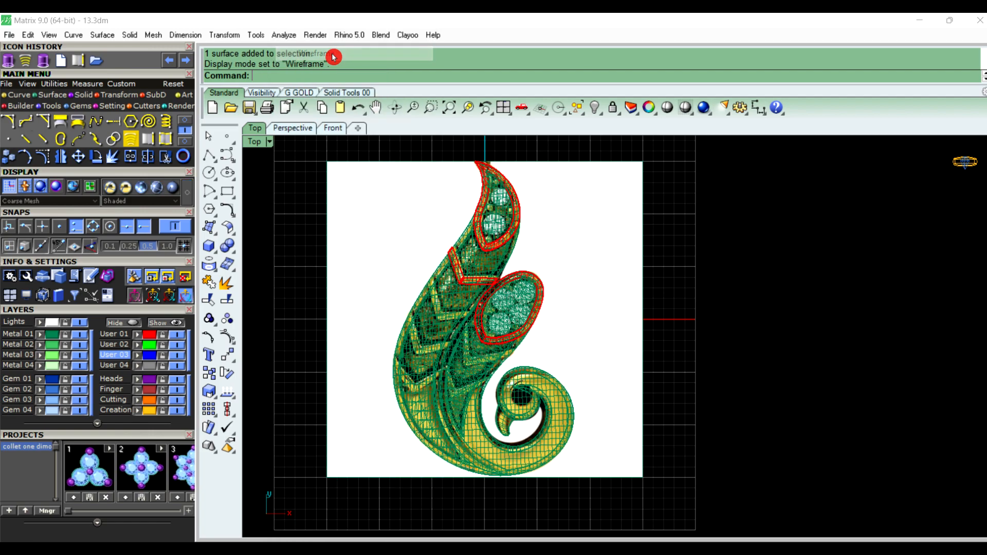
Duplicate the red chevron bar onto the second chevron of the left feather in the reference image
scroll(485, 278, "up", 6)
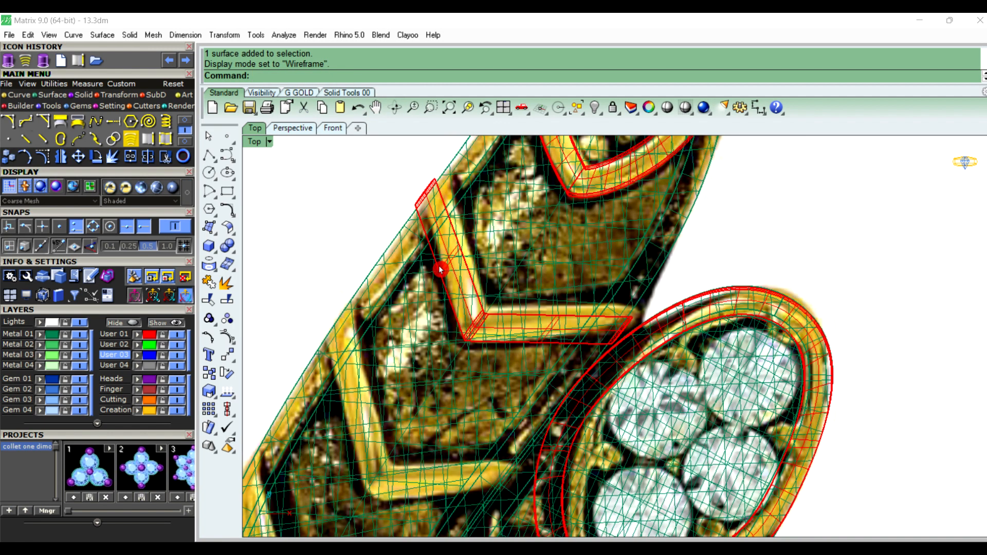
left_click(441, 269)
left_click(479, 311)
scroll(548, 308, "down", 1)
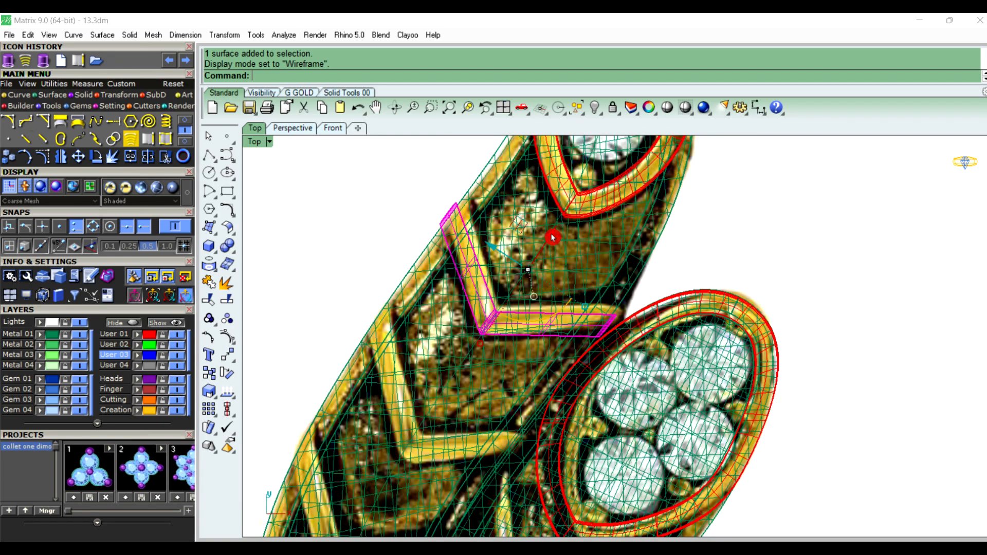
left_click_drag(553, 235, 470, 340)
scroll(471, 344, "down", 3)
Duplicate the copied chevron bar onto the third chevron down the left feather in the reference image
scroll(513, 311, "up", 3)
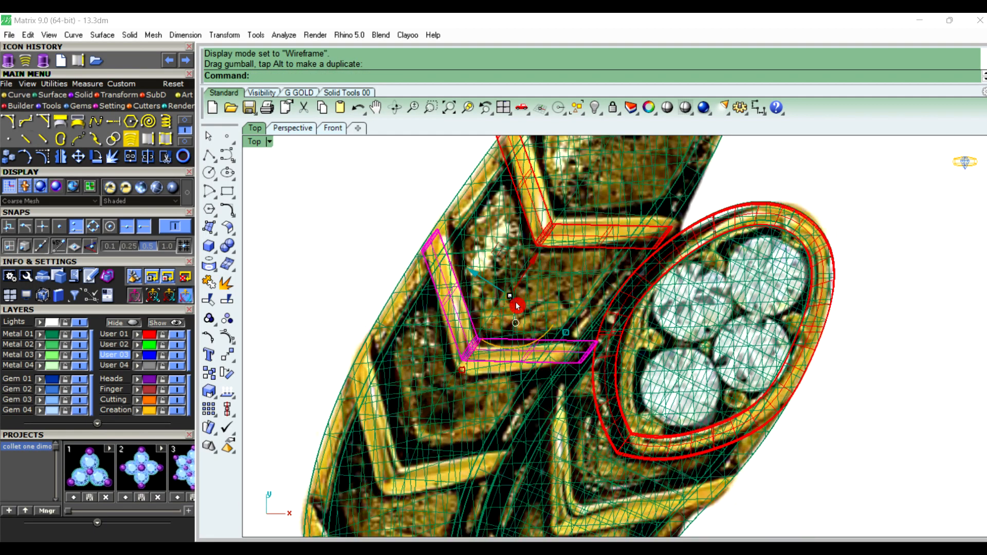
left_click_drag(530, 269, 444, 395)
scroll(463, 350, "down", 3)
scroll(482, 305, "up", 3)
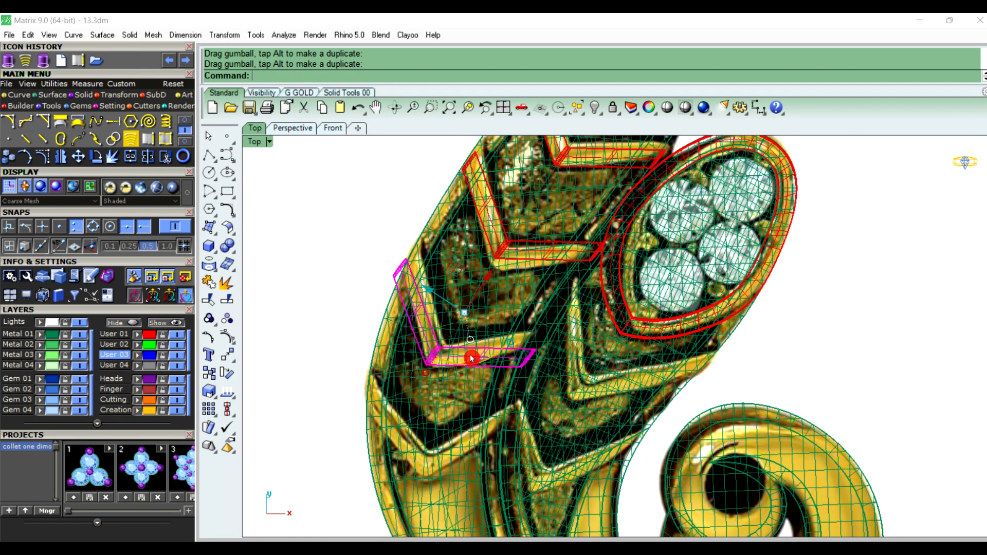
Duplicate the chevron bar onto the fourth and lowest chevron of the left feather in the reference image
left_click_drag(484, 293, 448, 417)
key("alt")
scroll(448, 416, "down", 2)
right_click_drag(536, 401, 485, 395)
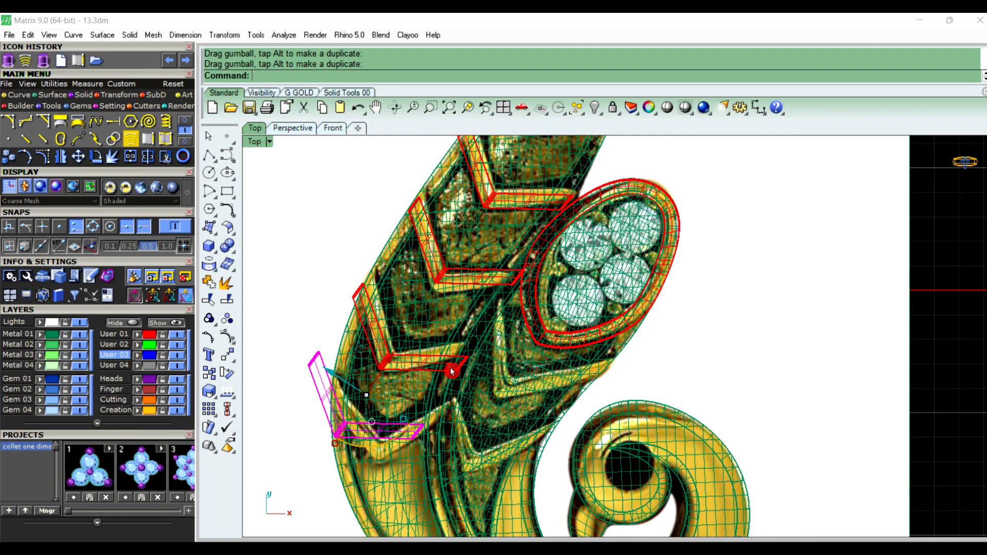
scroll(446, 366, "up", 2)
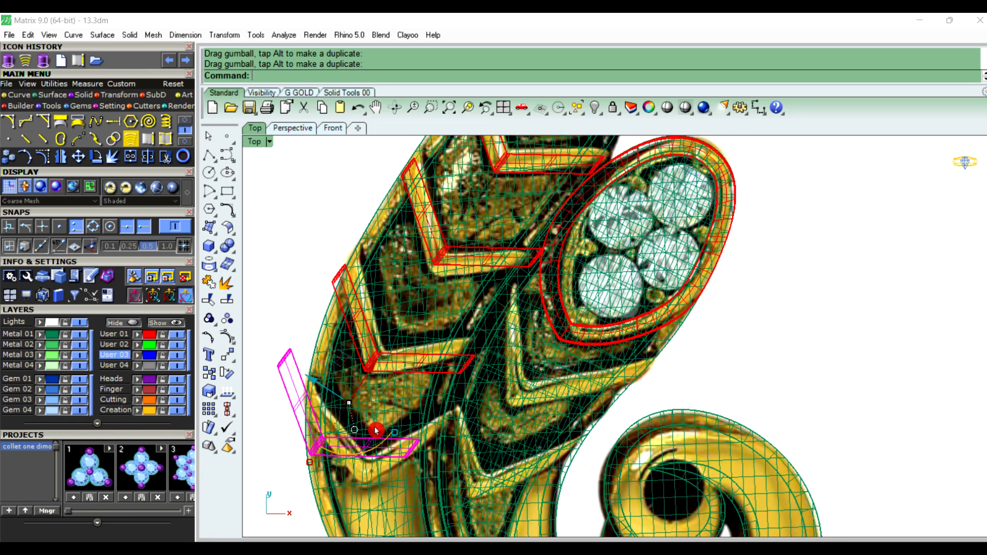
Copy the chevron bar onto the two chevrons of the right feather, tilting it to follow the reference image
left_click_drag(329, 394, 531, 386)
scroll(497, 445, "down", 2)
scroll(491, 440, "up", 3)
left_click_drag(542, 462, 477, 403)
key("alt")
left_click_drag(504, 371, 512, 276)
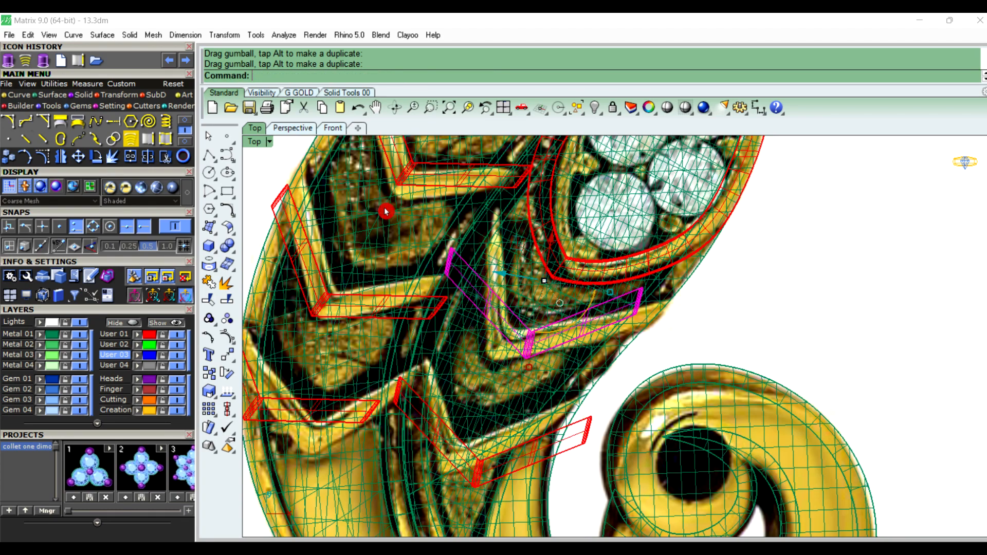
In the perspective view, narrow the left feather's second chevron bar slightly and shift it sideways to centre it on the green body
left_click(303, 133)
mouse_move(337, 176)
right_mouse_down()
mouse_move(418, 236)
mouse_move(613, 263)
mouse_move(607, 328)
right_mouse_up()
scroll(516, 401, "up", 8)
right_click_drag(515, 408, 458, 371)
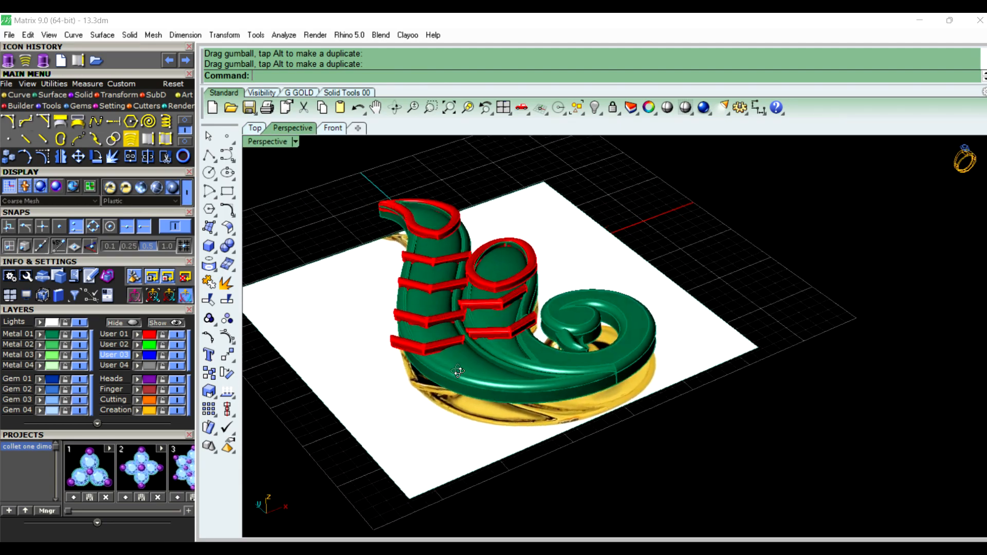
scroll(470, 294, "up", 6)
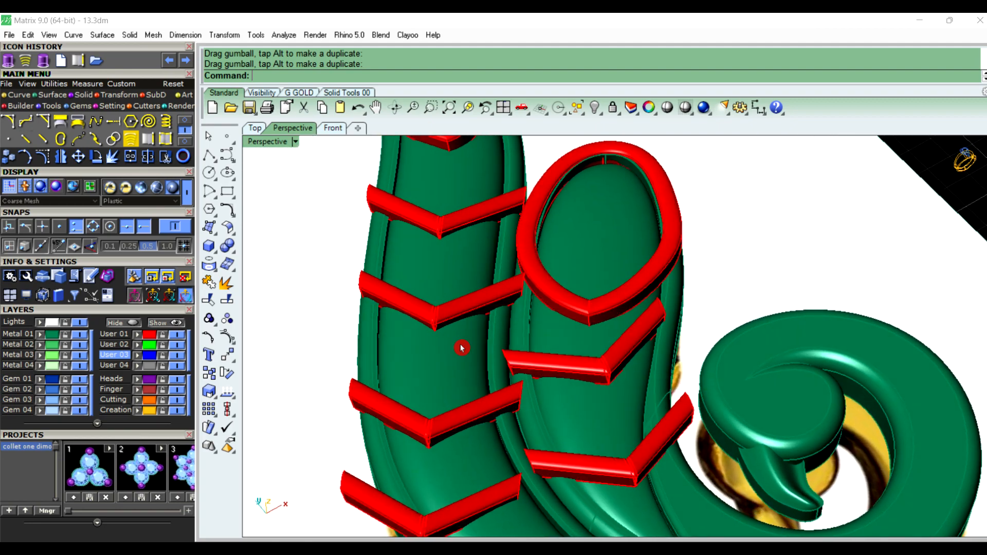
scroll(461, 345, "up", 3)
left_click(432, 323)
scroll(479, 313, "up", 2)
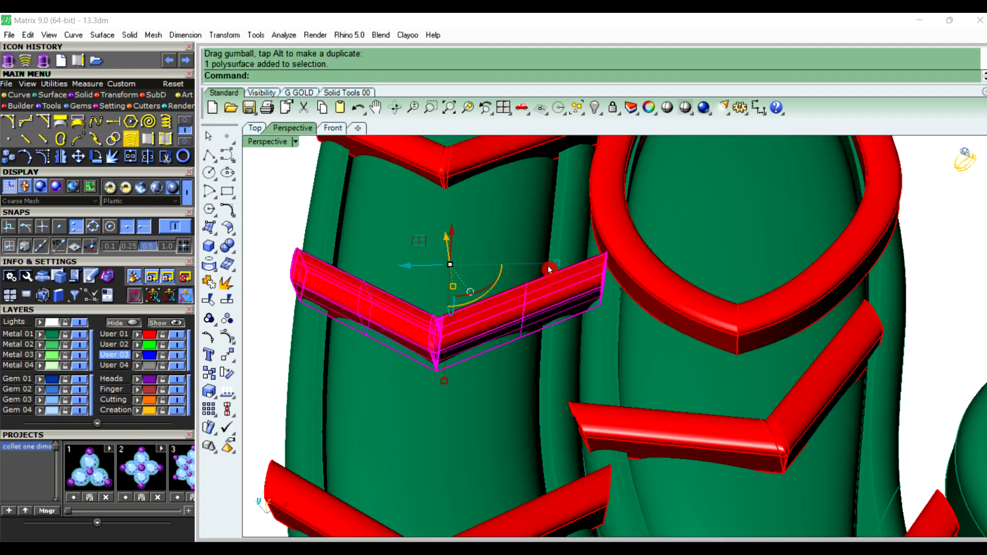
left_click_drag(560, 264, 549, 263)
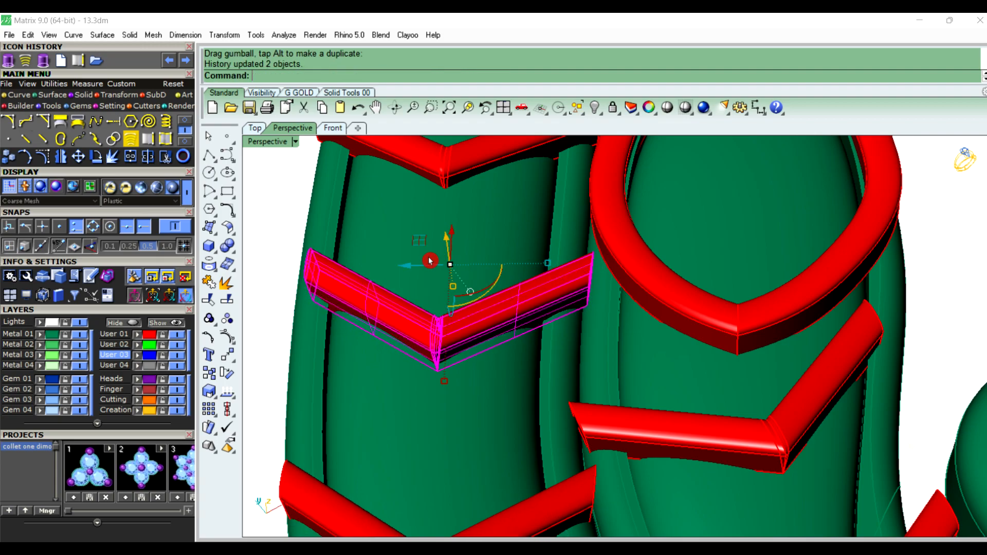
left_click_drag(417, 268, 408, 264)
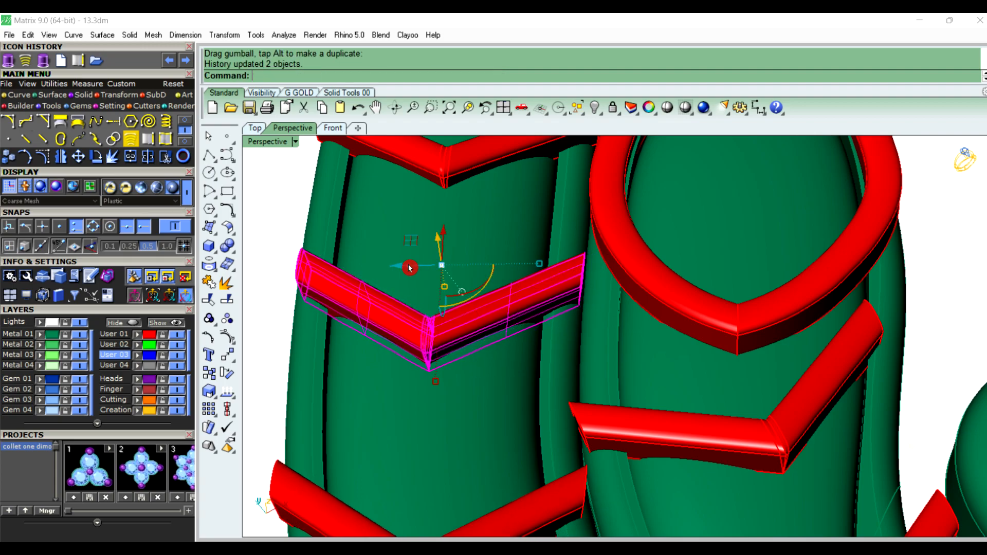
scroll(500, 272, "down", 3)
scroll(536, 299, "down", 5)
key("Escape")
Select all objects on the User 01 layer and move them to the Metal 01 layer
right_click_drag(539, 279, 724, 217)
right_click_drag(632, 273, 443, 270)
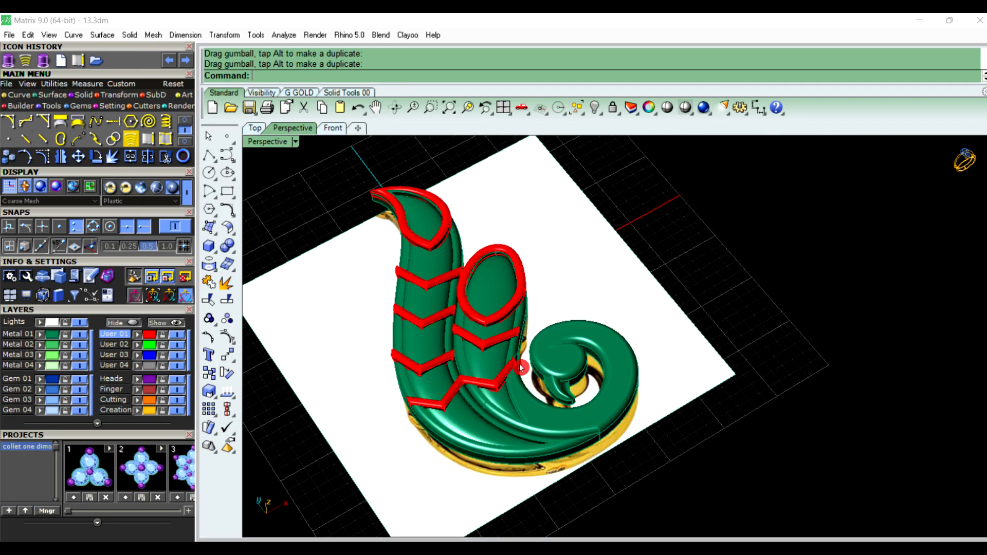
right_click_drag(524, 369, 319, 258)
left_click(117, 340)
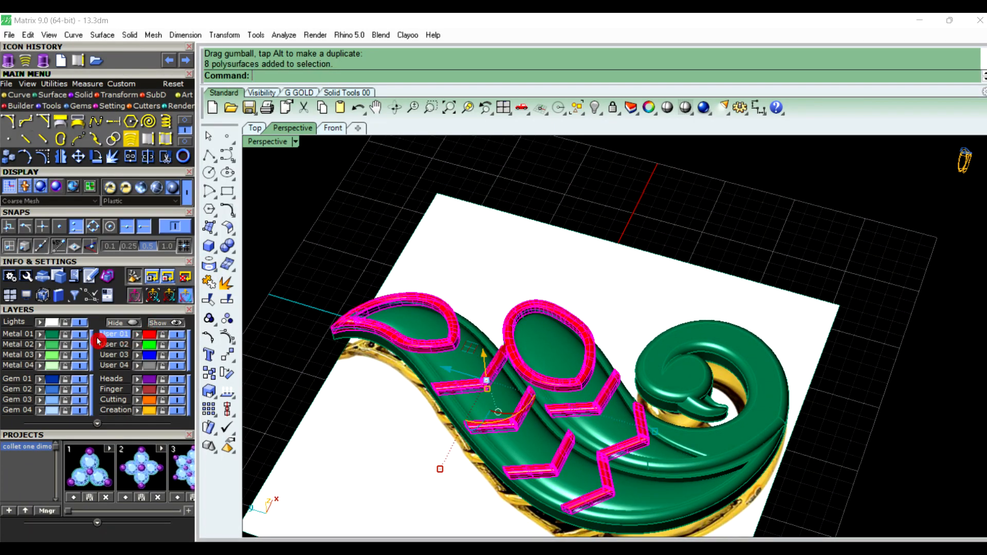
left_click(43, 338)
left_click(332, 275)
right_click_drag(337, 271, 581, 329)
scroll(590, 369, "up", 5)
scroll(546, 388, "down", 3)
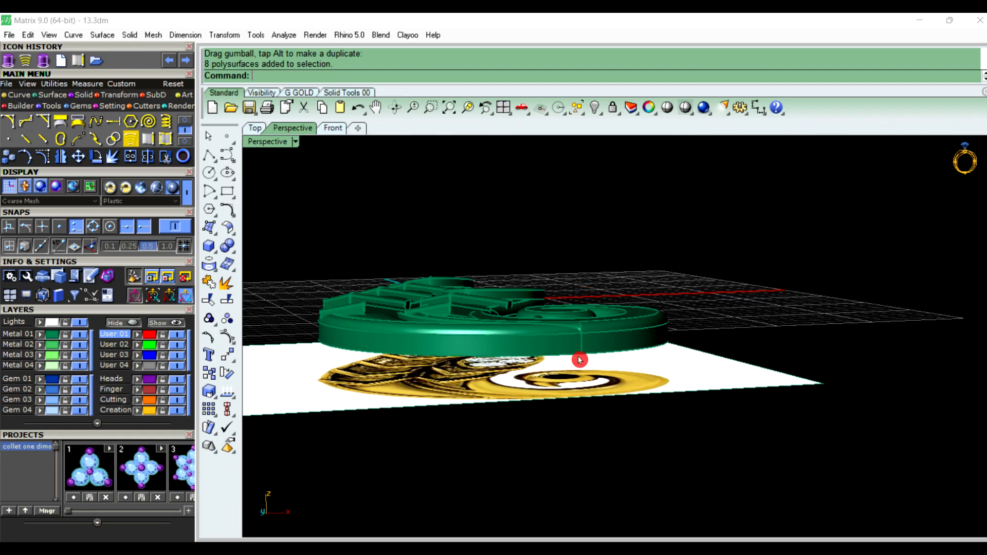
scroll(581, 329, "up", 8)
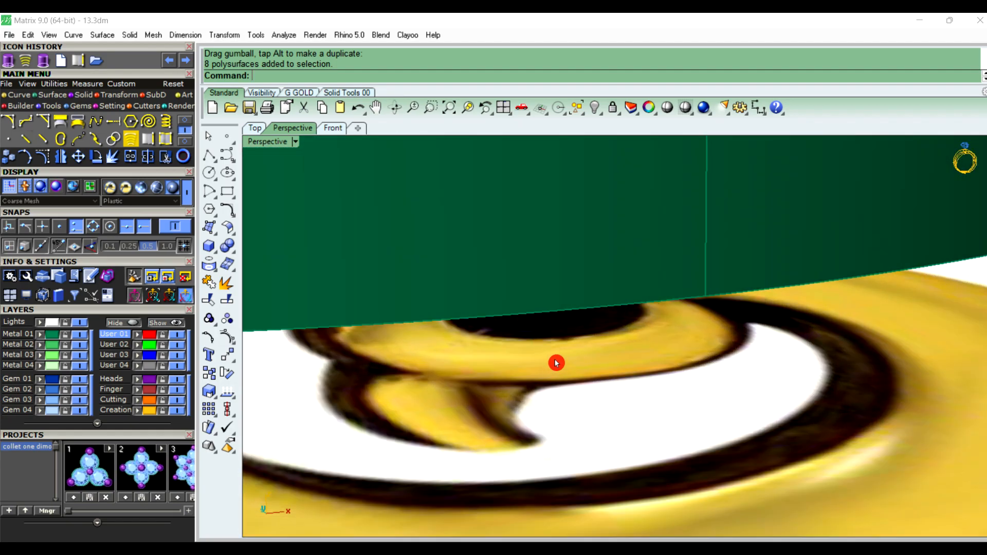
scroll(556, 367, "down", 10)
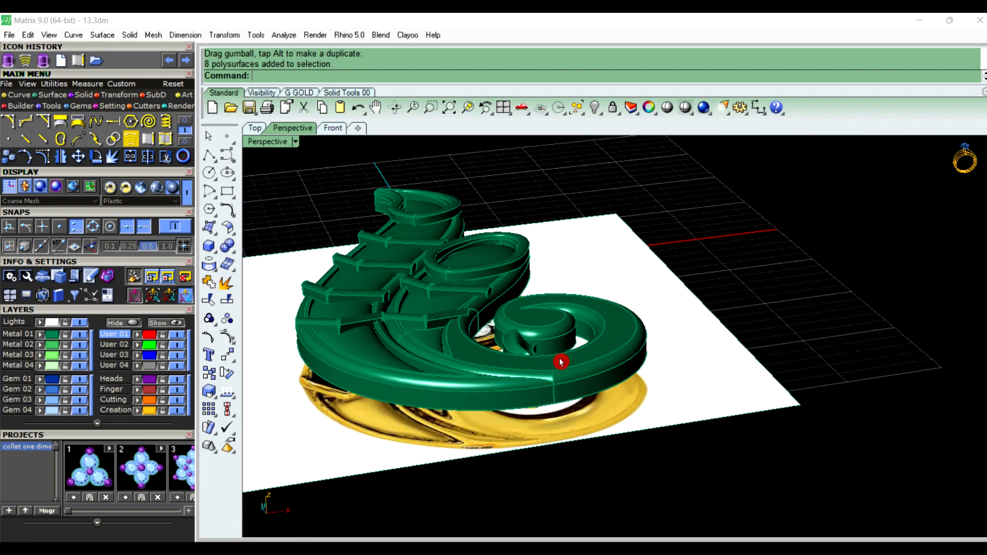
Place a round gem at scale 2 on the centre of the spiral's flat top with Gem on Surface
right_click_drag(560, 361, 529, 322)
scroll(529, 324, "up", 5)
left_click(542, 325)
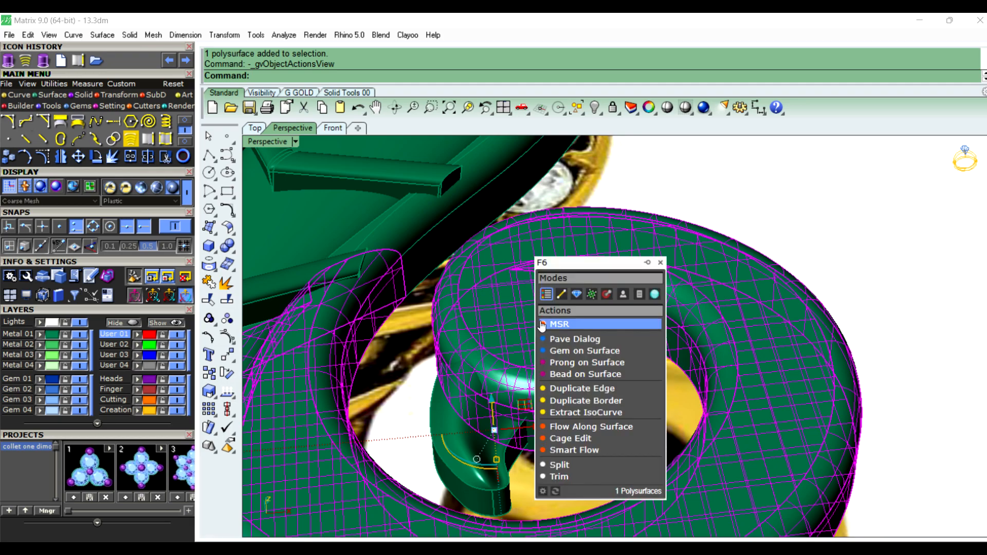
left_click(581, 352)
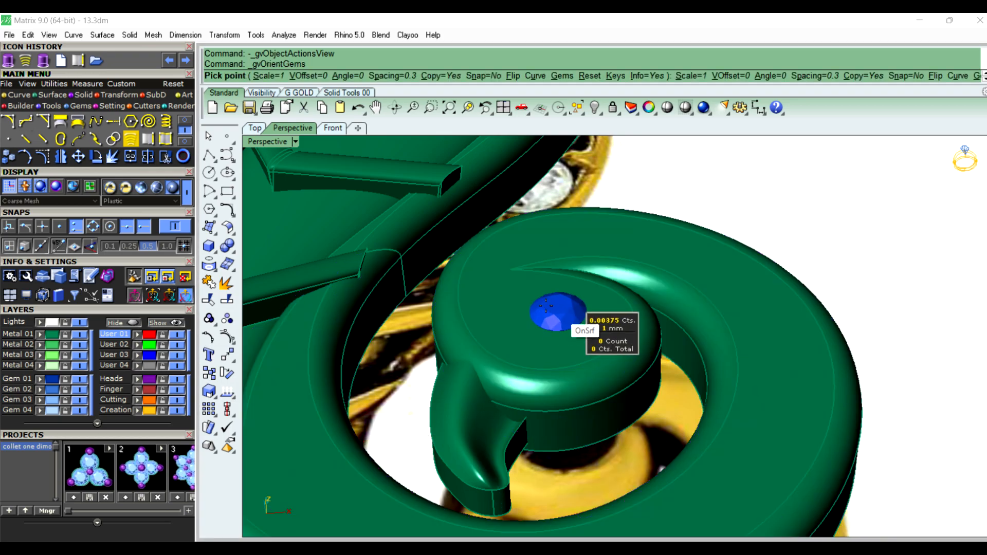
left_click(262, 133)
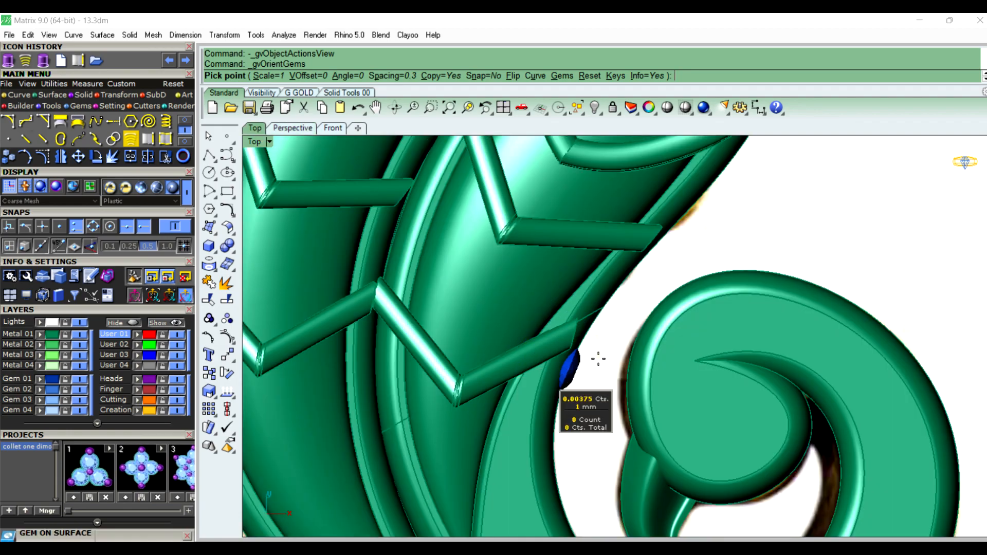
scroll(662, 397, "down", 2)
scroll(653, 386, "up", 2)
scroll(652, 385, "up", 2)
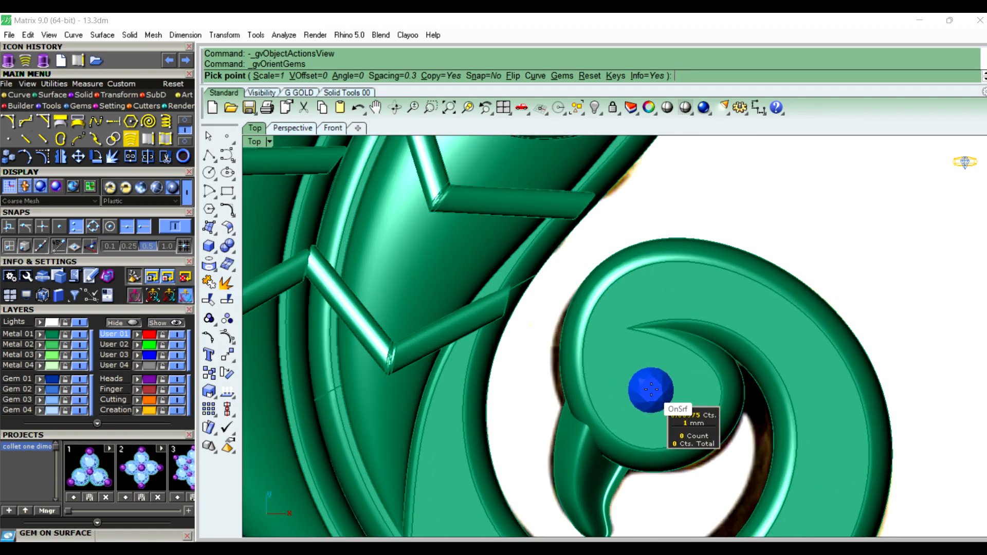
left_click(268, 75)
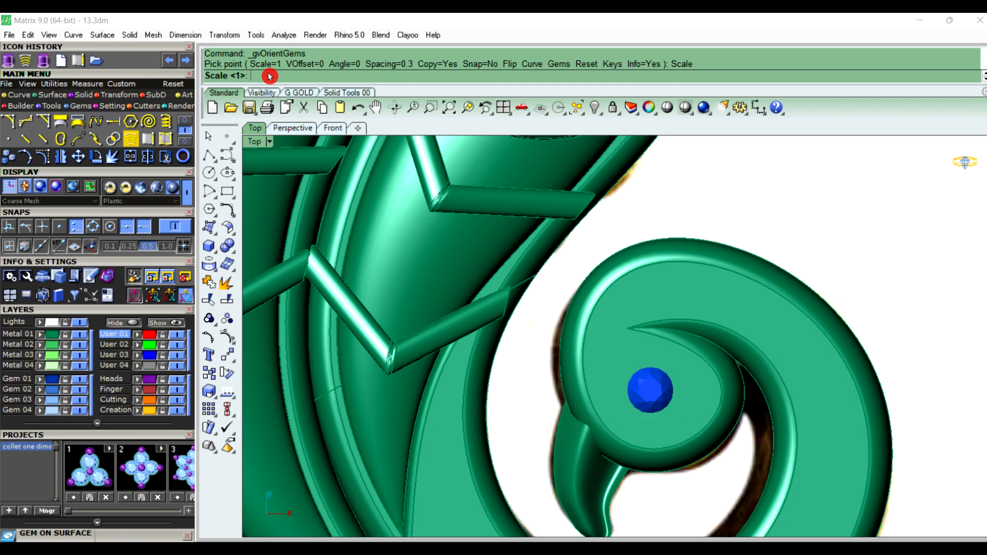
key("Return")
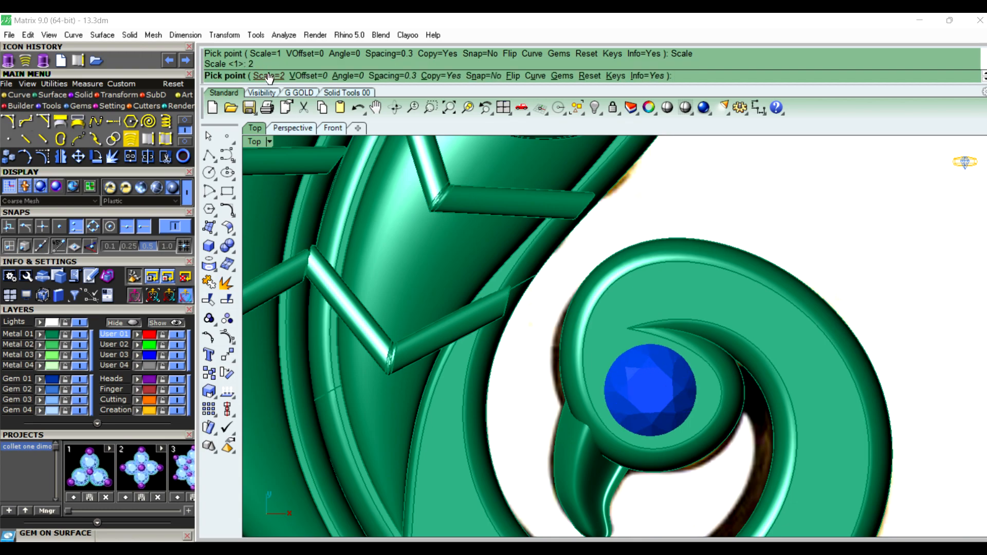
left_click(654, 391)
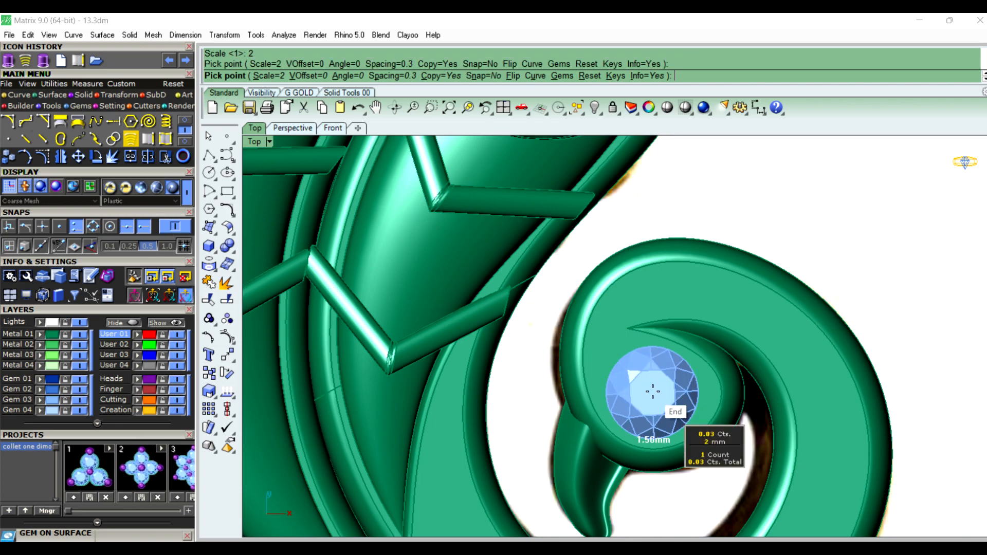
right_click(591, 369)
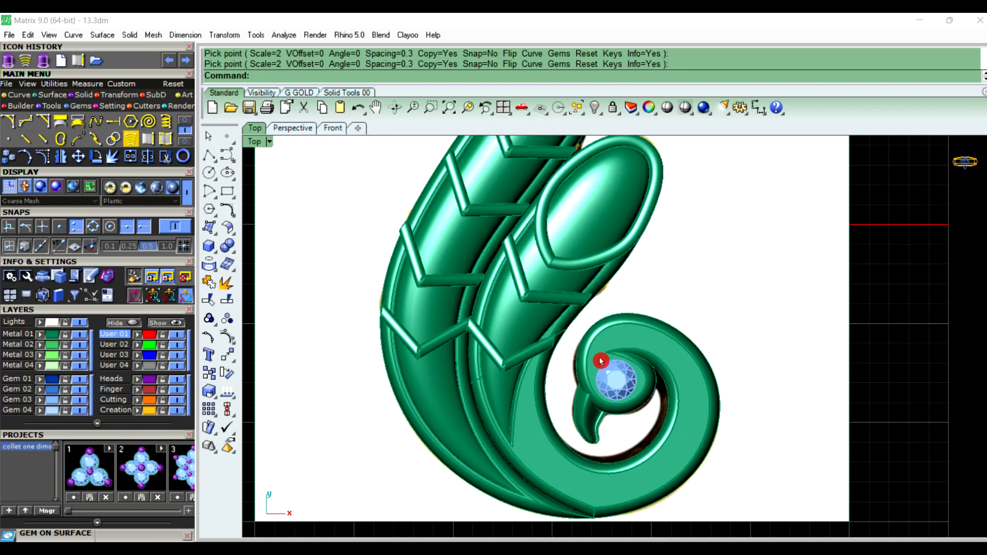
Create a gem cutter for the round gem using the CAM Gypsy Divot style
left_click(293, 128)
right_click_drag(535, 353, 529, 338)
left_click(534, 288)
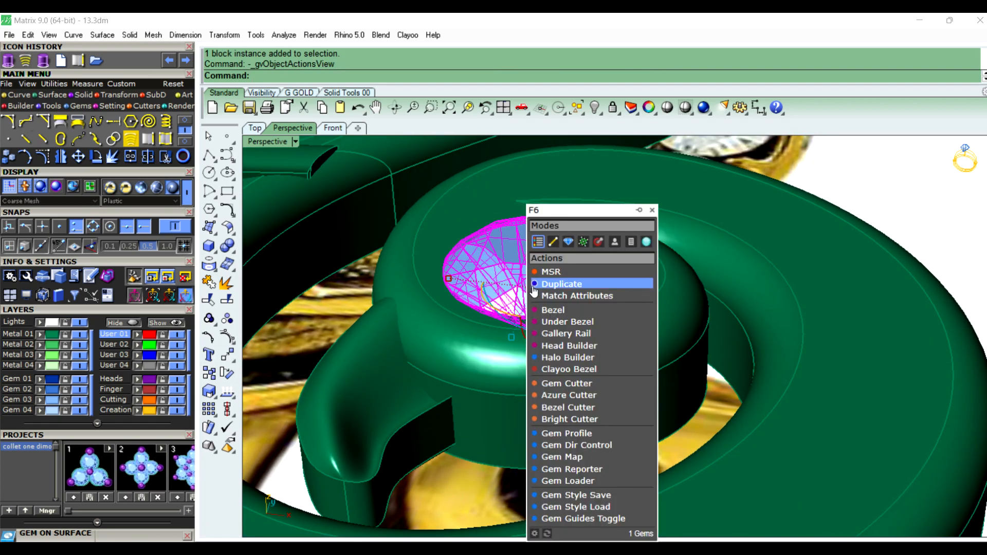
left_click(580, 383)
left_click(163, 397)
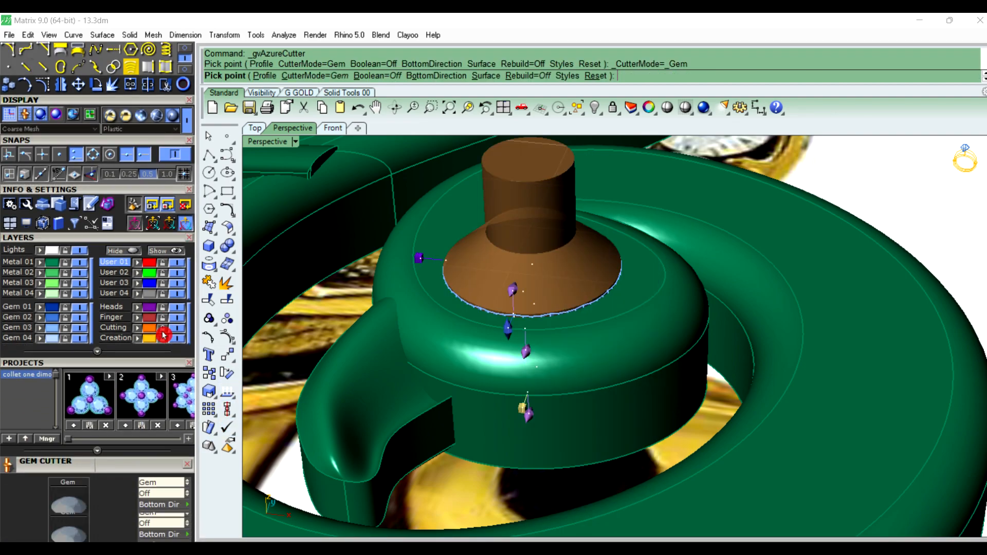
left_click(157, 399)
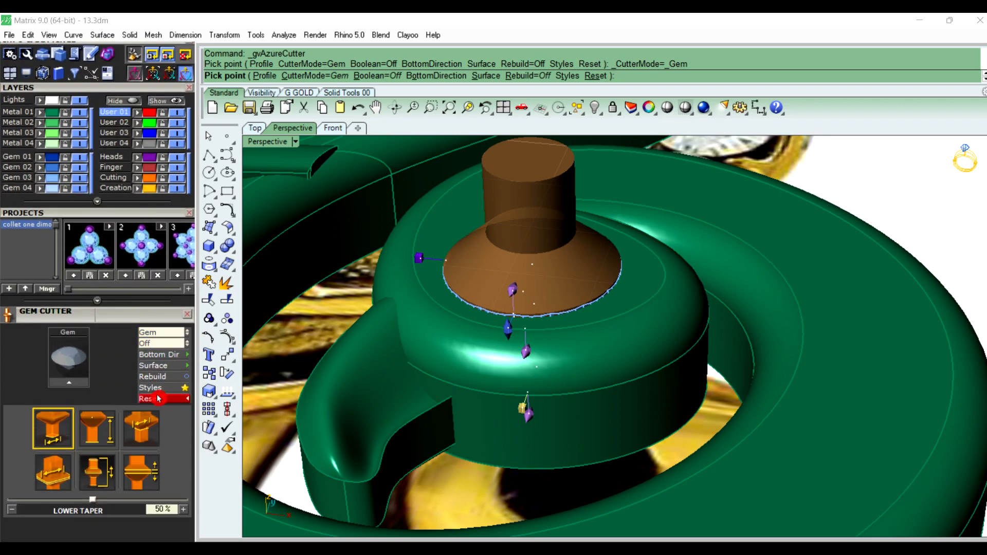
left_click(171, 388)
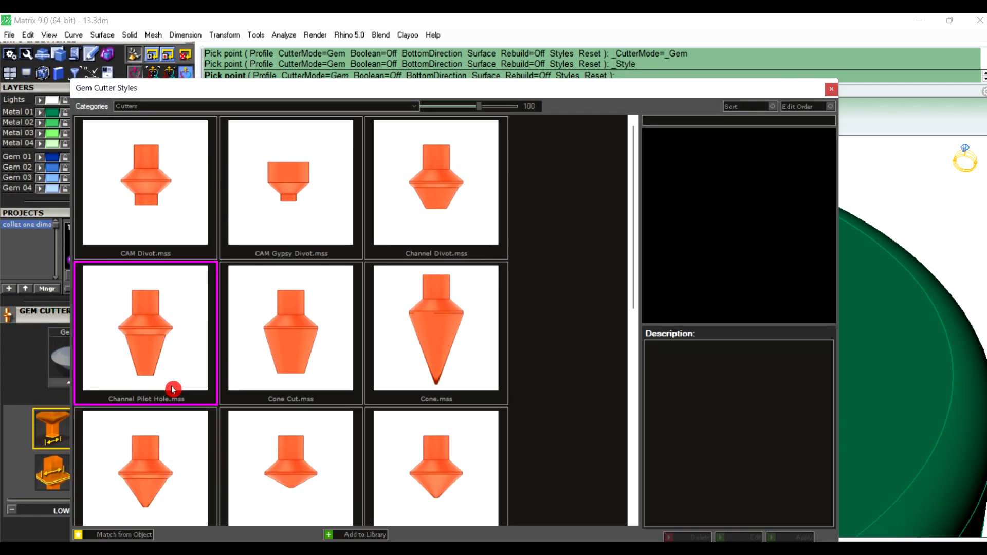
left_click(269, 207)
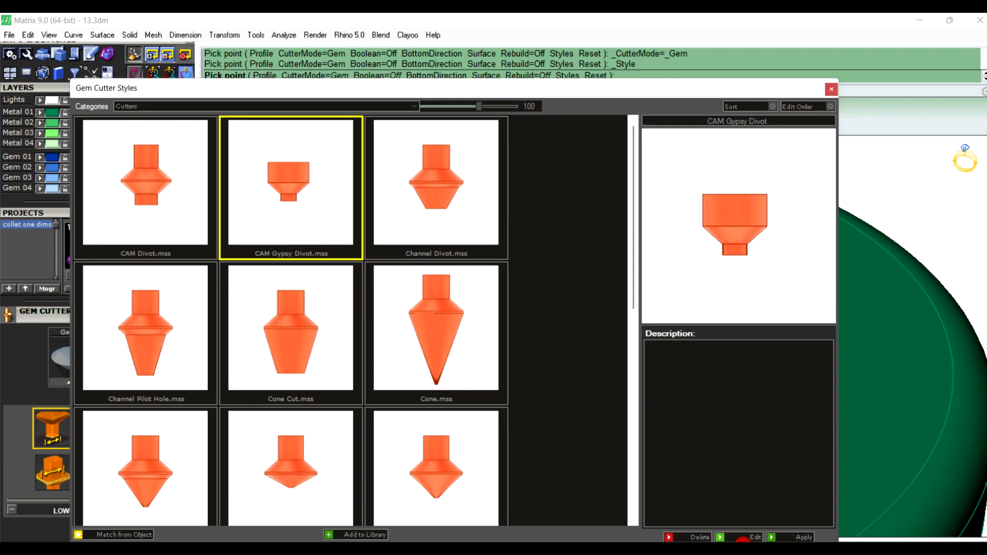
left_click(773, 538)
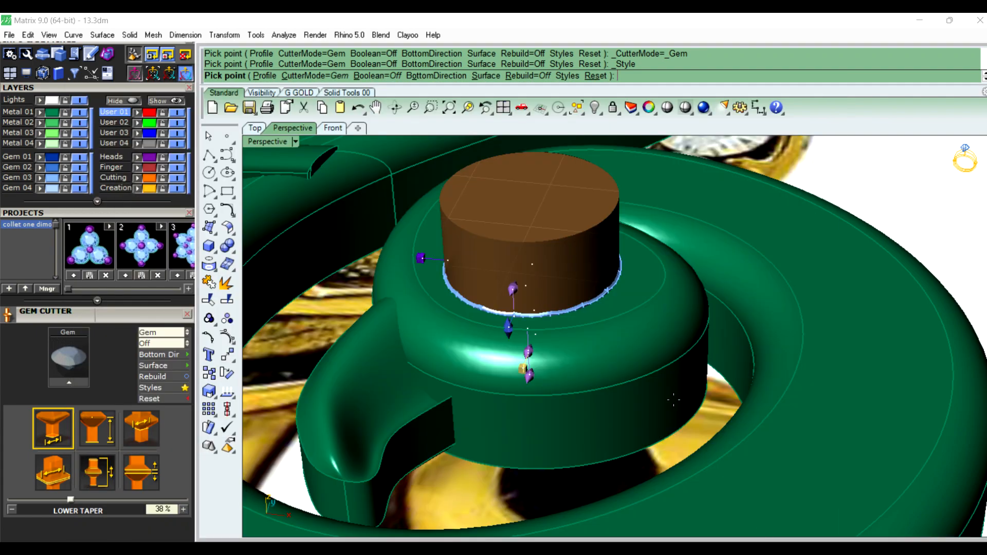
right_click(573, 272)
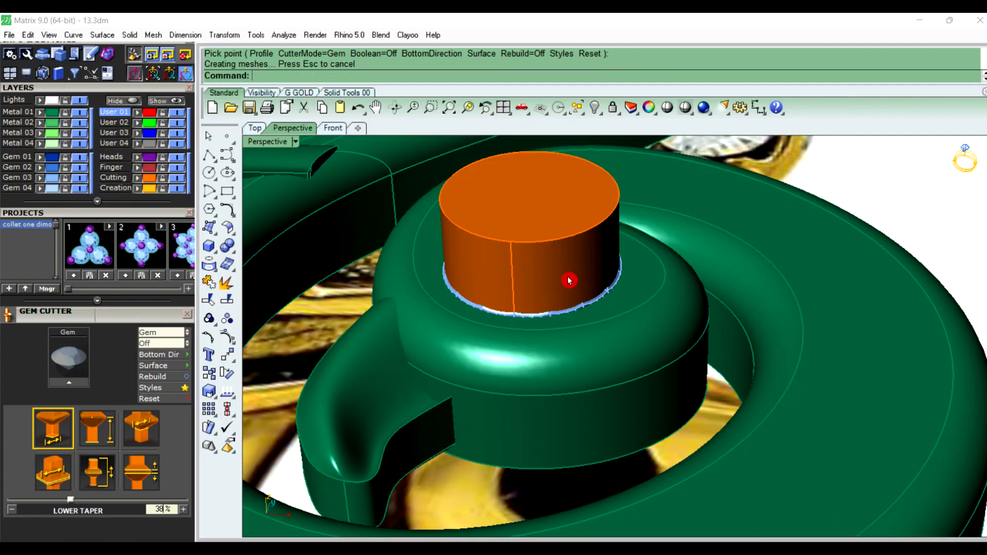
Lower the gem together with its cutter by 0.3 mm into the spiral
left_click(570, 280)
scroll(571, 279, "up", 7)
scroll(603, 338, "up", 2)
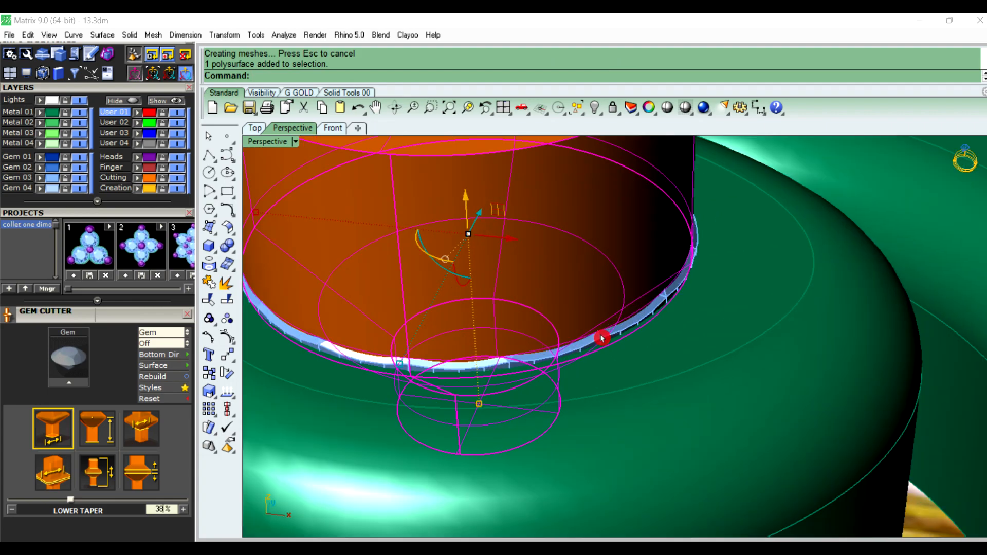
left_click(602, 339, "shift")
scroll(601, 338, "down", 5)
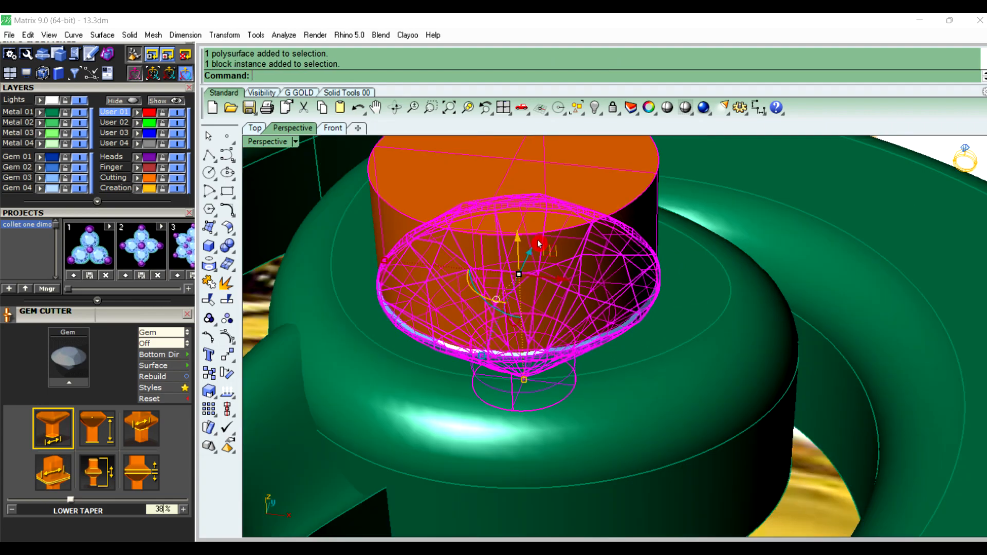
left_click(519, 239)
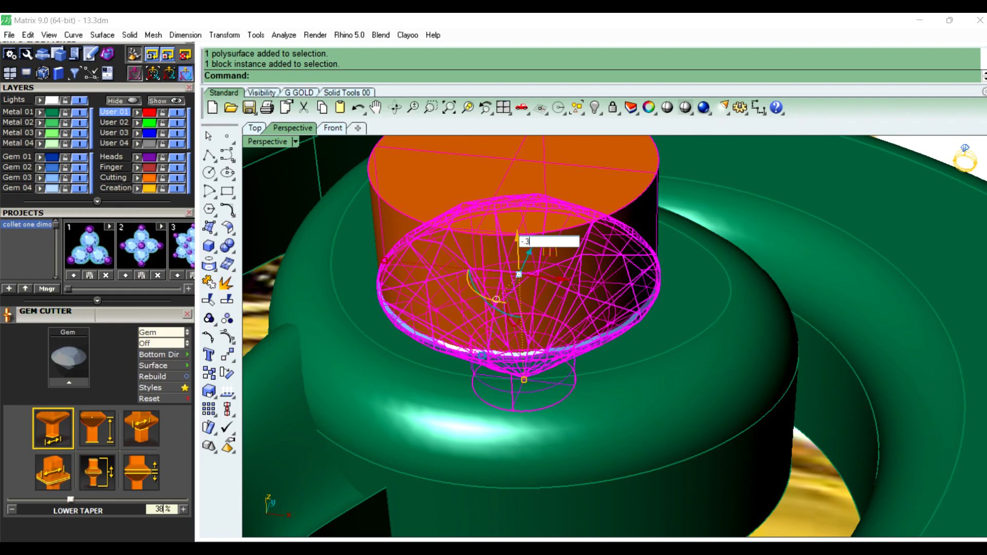
key("Return")
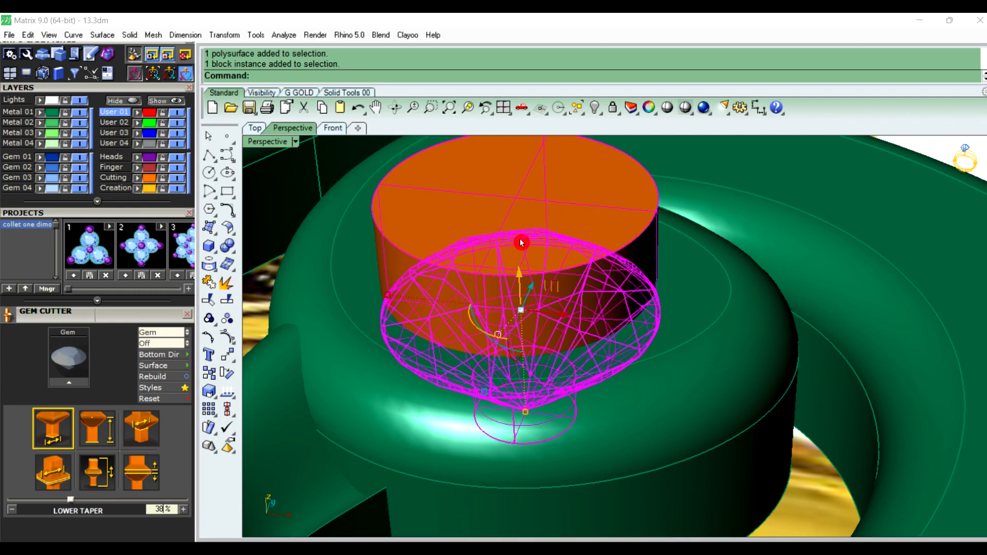
Subtract the gem cutter from the spiral body with Boolean Difference to cut the gem seat
scroll(520, 238, "down", 5)
left_click(973, 342)
right_click_drag(698, 337, 600, 315)
left_click(600, 314)
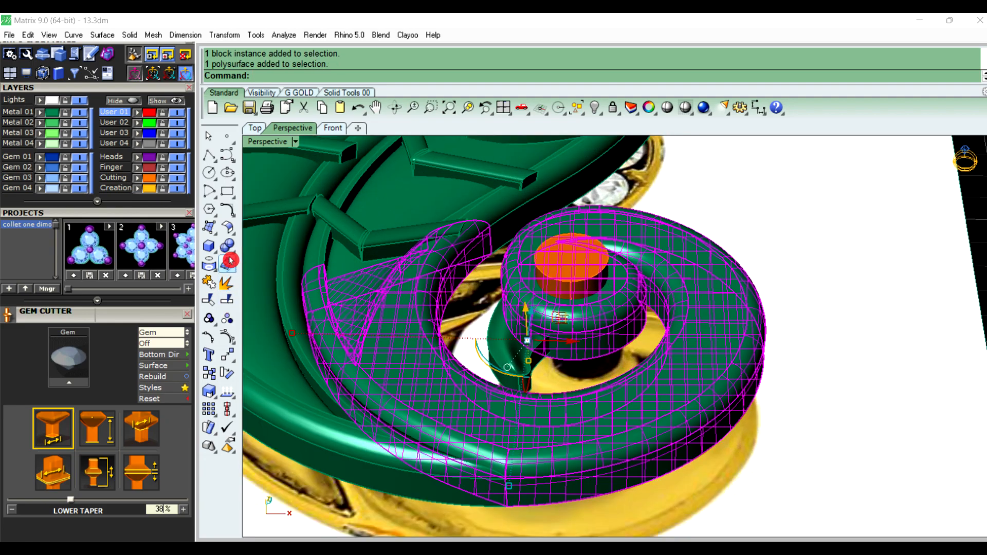
left_click(258, 257)
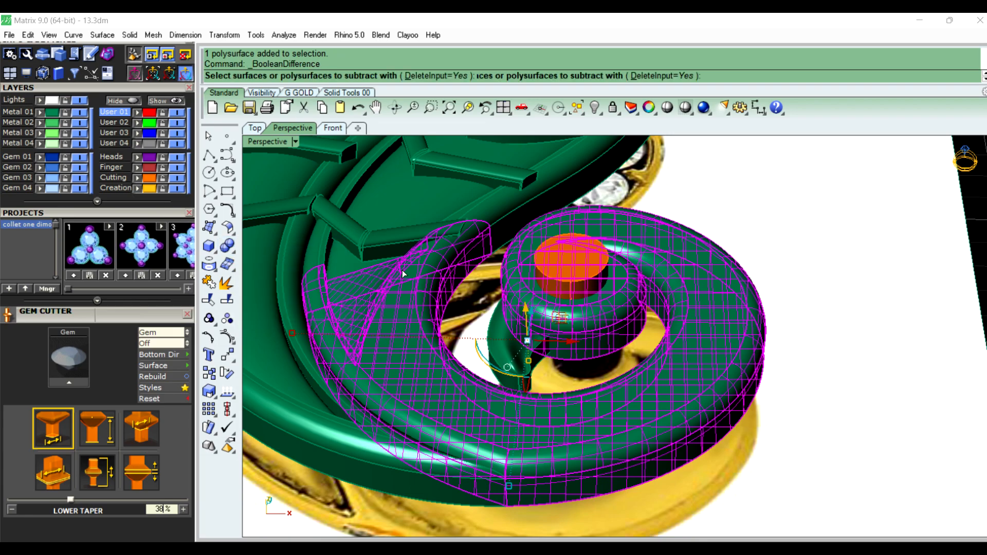
left_click(556, 267)
key("Return")
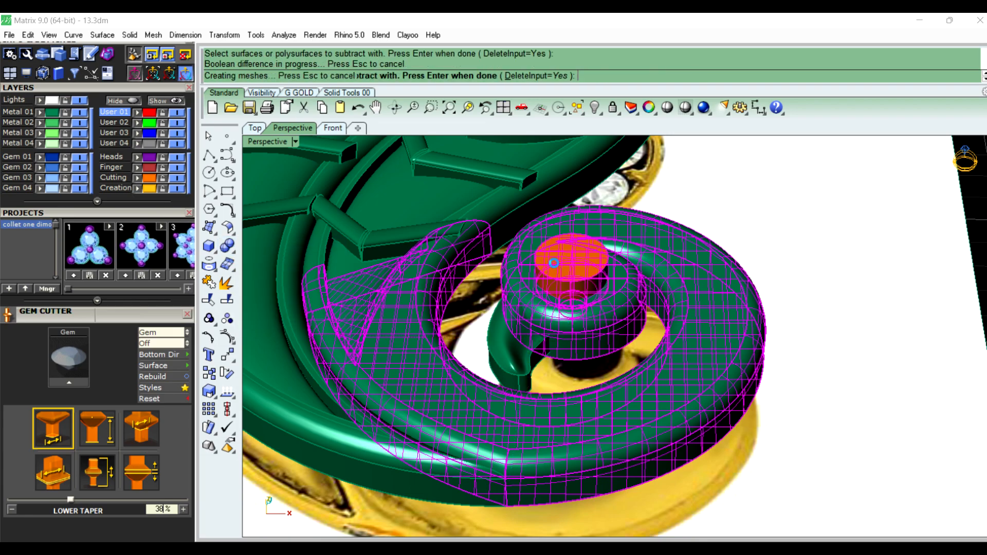
Switch the Top view to wireframe display and lock the reference picture
scroll(578, 362, "down", 6)
scroll(578, 362, "up", 10)
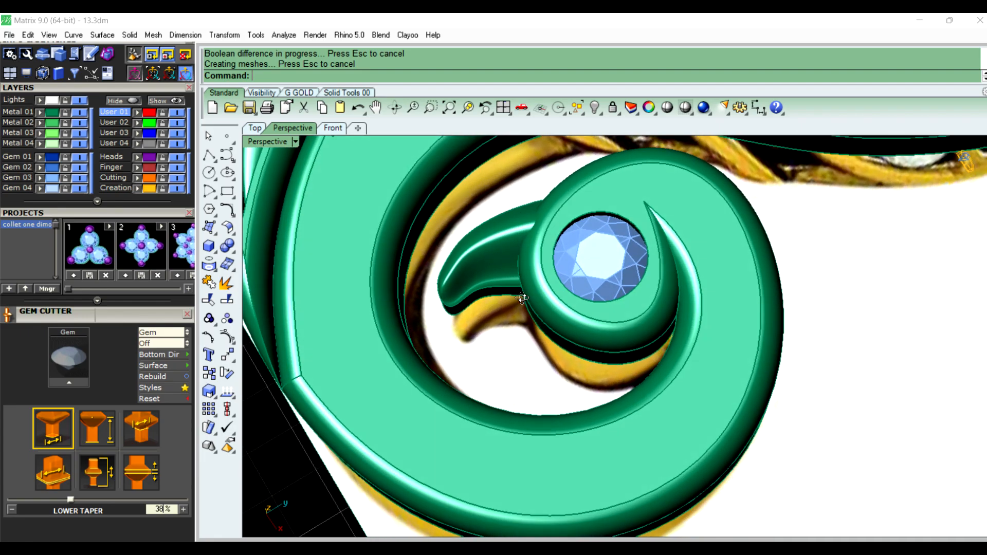
right_click_drag(565, 288, 664, 267)
scroll(649, 275, "down", 6)
scroll(619, 399, "down", 3)
scroll(651, 283, "up", 3)
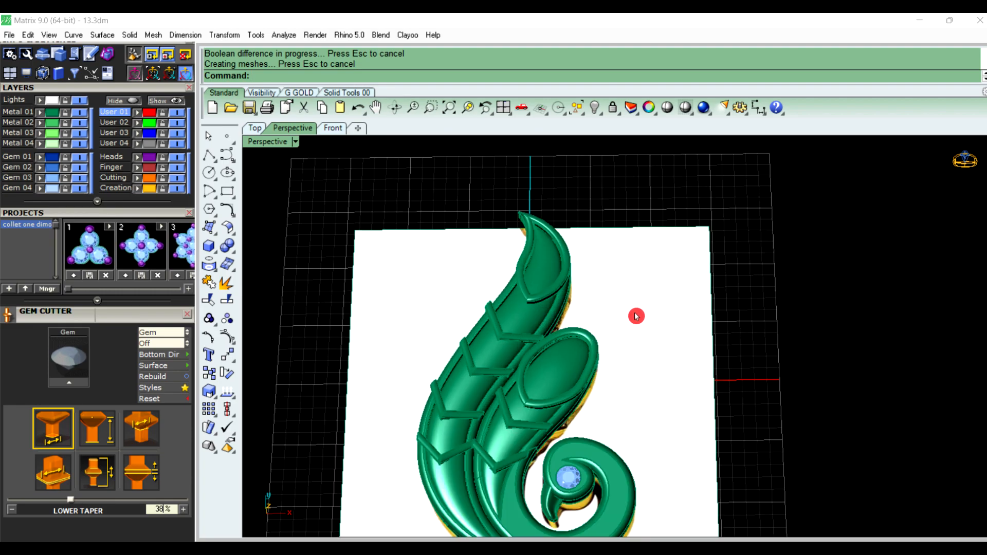
left_click(255, 128)
scroll(496, 310, "down", 5)
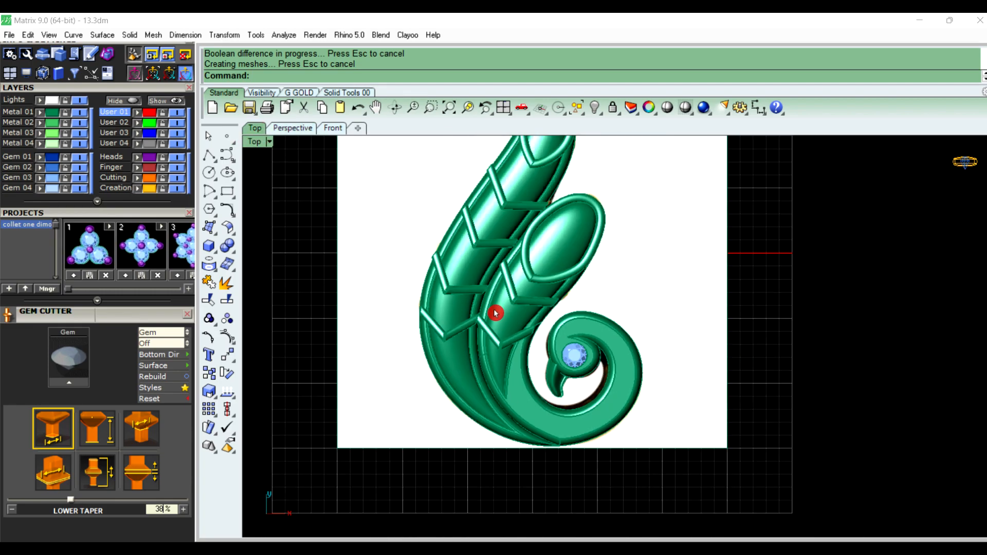
left_click(269, 145)
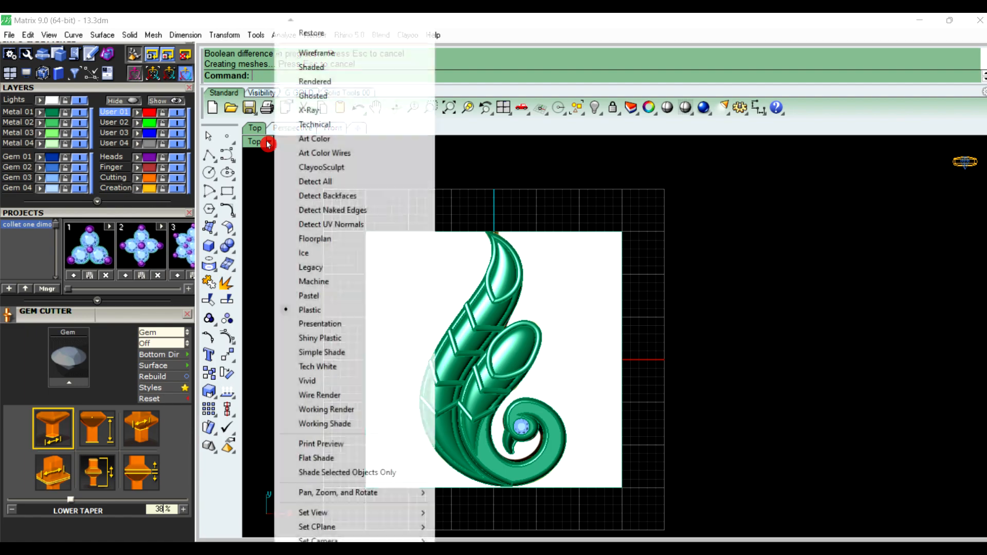
left_click(328, 53)
scroll(475, 298, "up", 4)
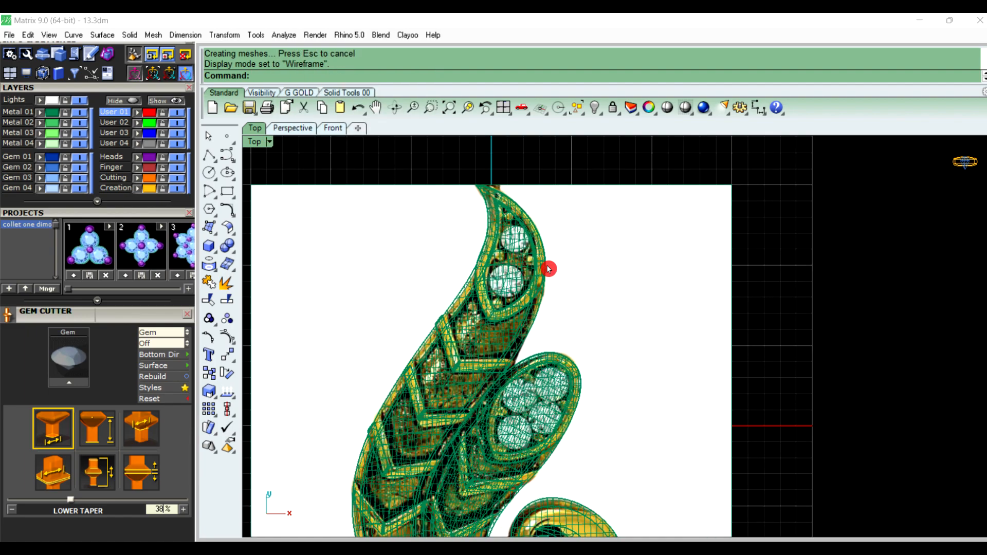
left_click(628, 295)
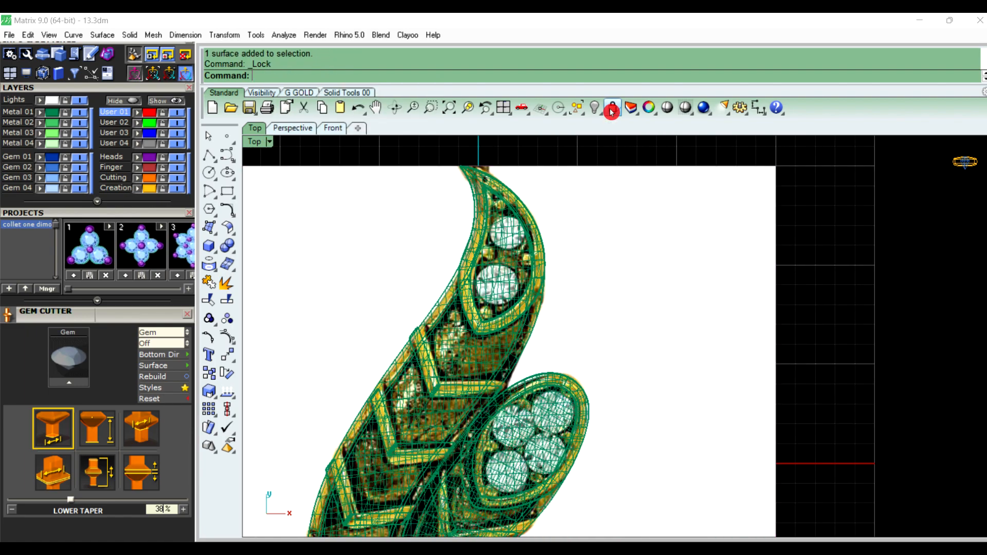
left_click(612, 109)
Place a scale 2 gem with Gem on Surface on the tall feather, over the lower stone in its tip frame
scroll(590, 218, "down", 1)
scroll(494, 194, "up", 5)
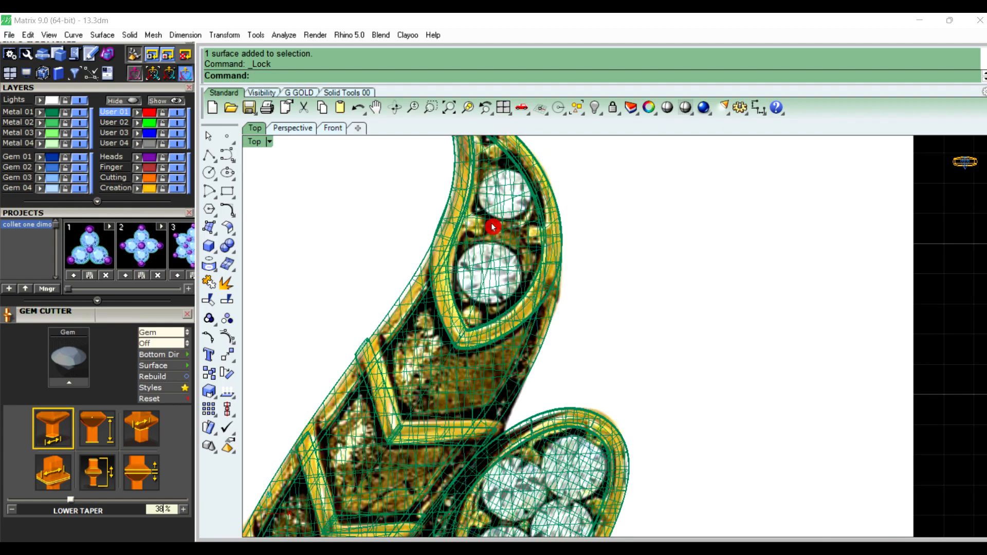
scroll(523, 186, "down", 5)
scroll(526, 417, "up", 4)
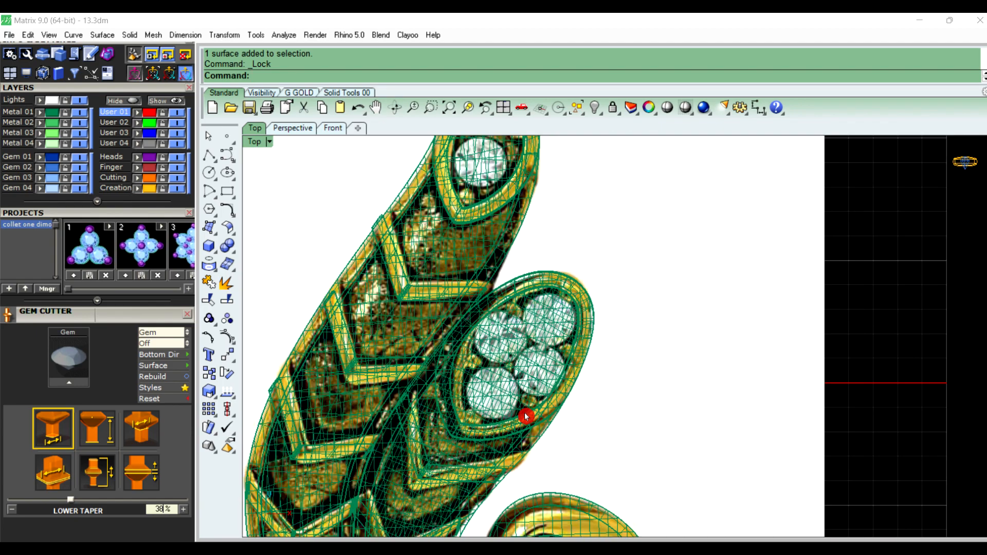
scroll(534, 334, "down", 4)
scroll(545, 267, "up", 3)
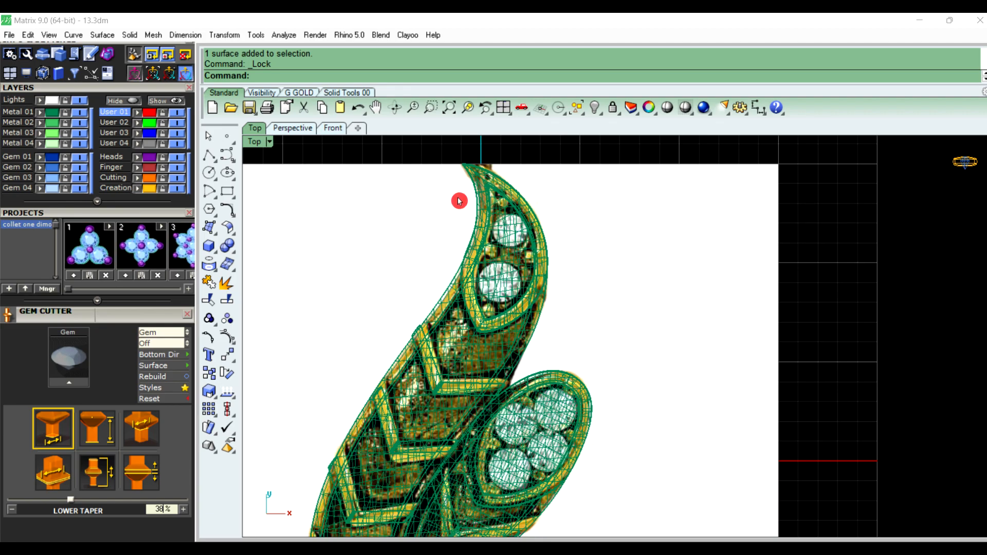
left_click(307, 135)
scroll(530, 265, "up", 4)
left_click(553, 272)
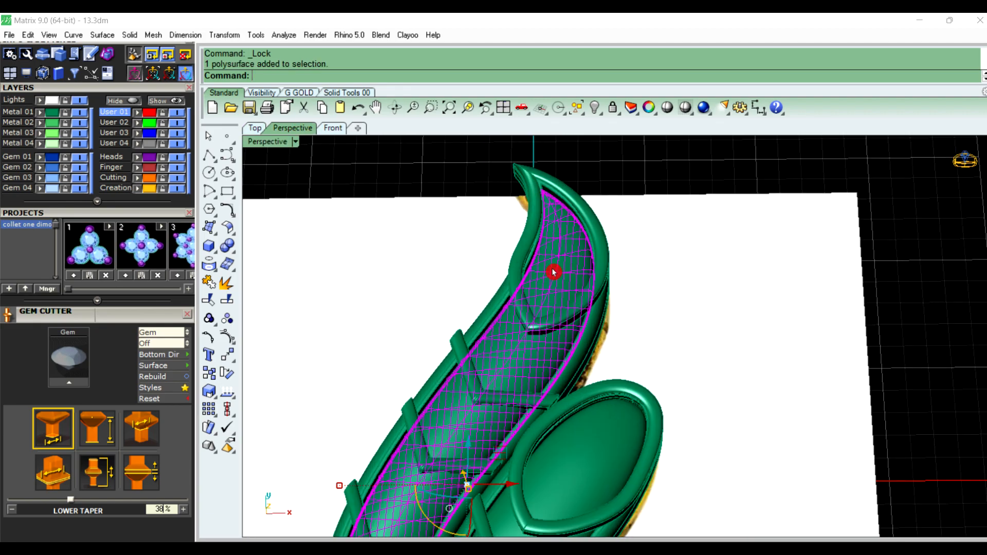
key("F6")
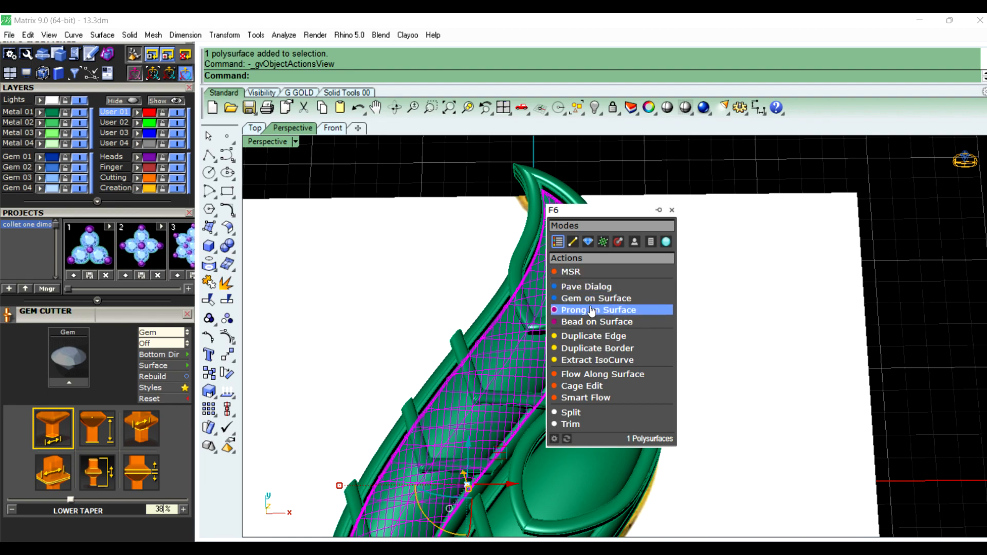
left_click(597, 299)
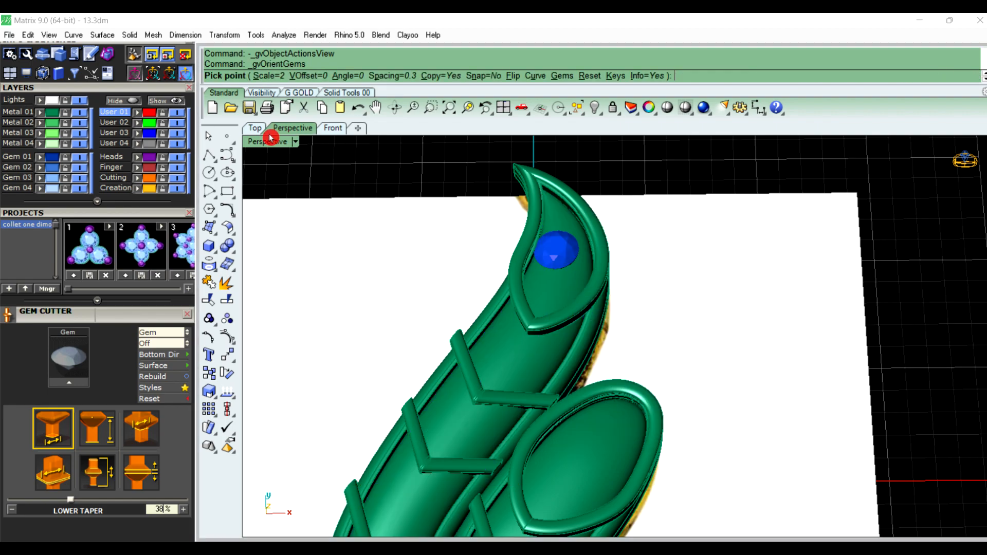
left_click(255, 128)
scroll(501, 280, "up", 3)
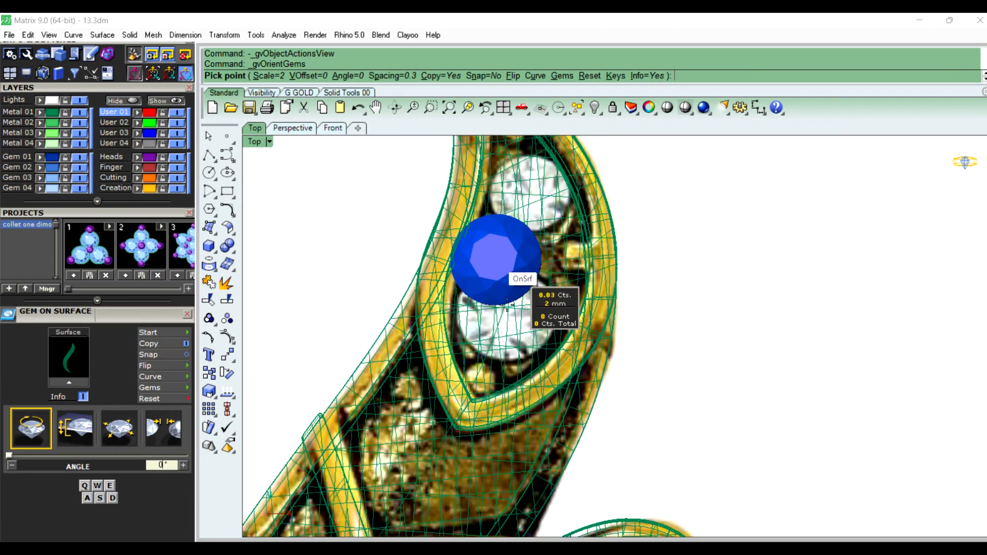
scroll(507, 288, "up", 2)
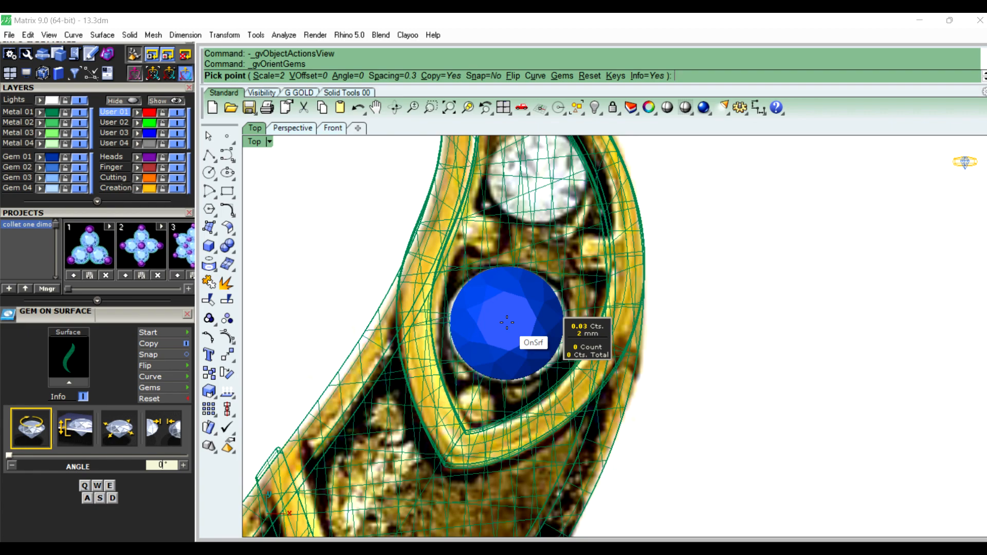
left_click(507, 323)
Try a gem scale of 1.5 for the upper stone in the tall feather's tip
scroll(510, 391, "down", 3)
scroll(535, 282, "up", 4)
left_click(304, 115)
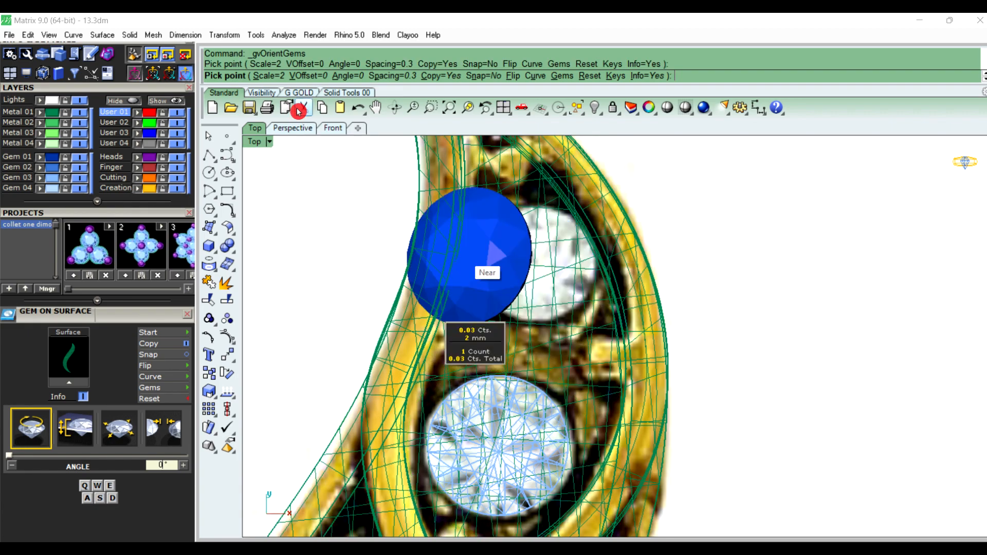
left_click(269, 76)
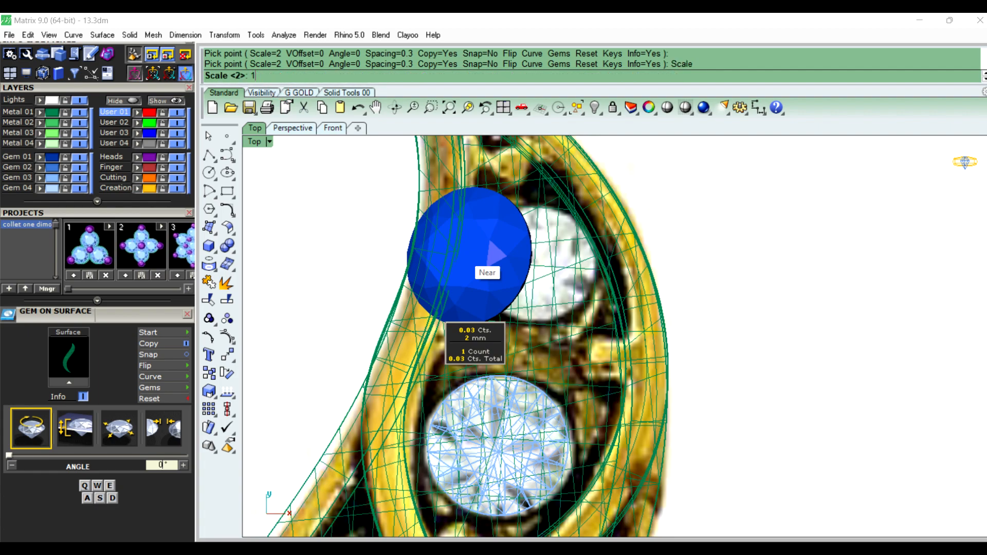
key("Return")
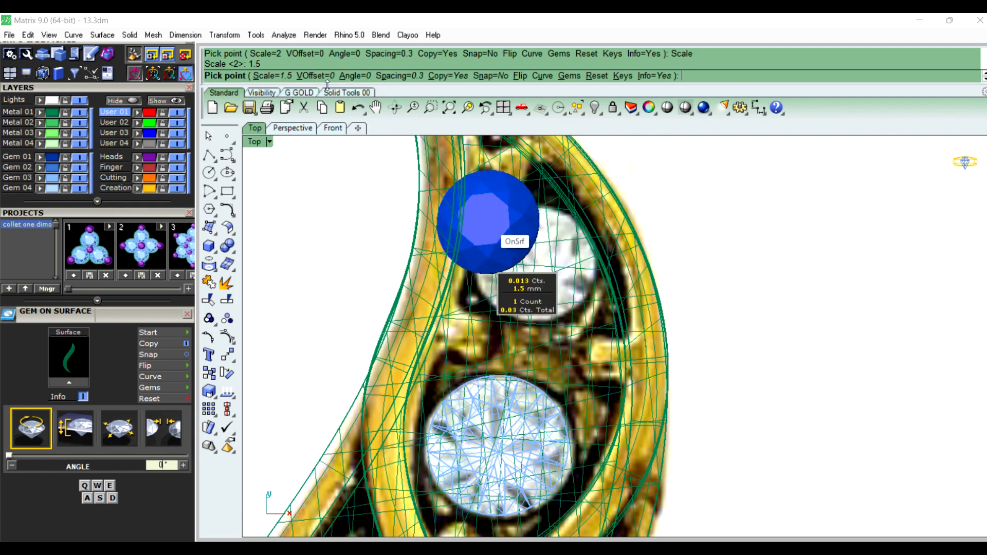
Set the gem scale to 1.7 and place a second gem above the first in the tall feather's tip frame
left_click(280, 77)
type("1.7")
key("Return")
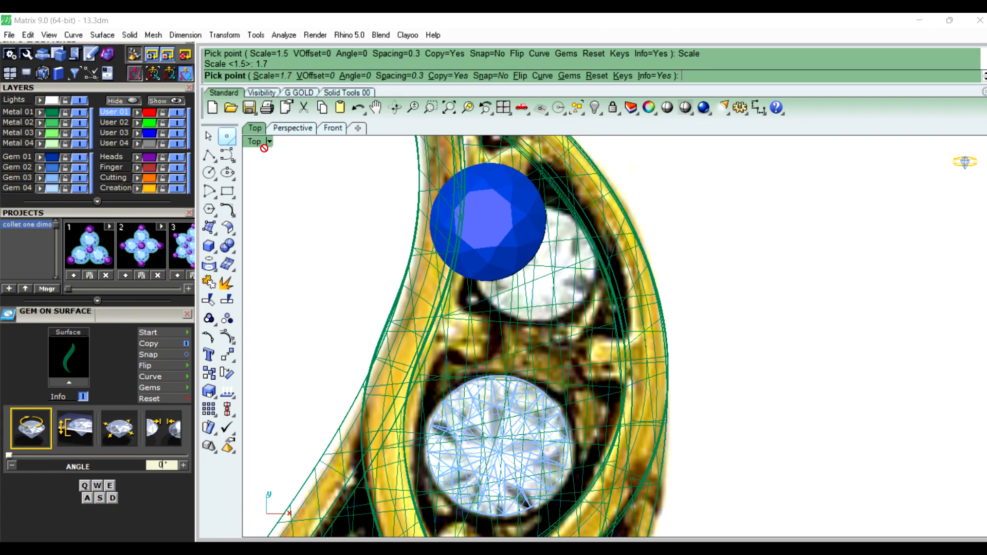
left_click(291, 135)
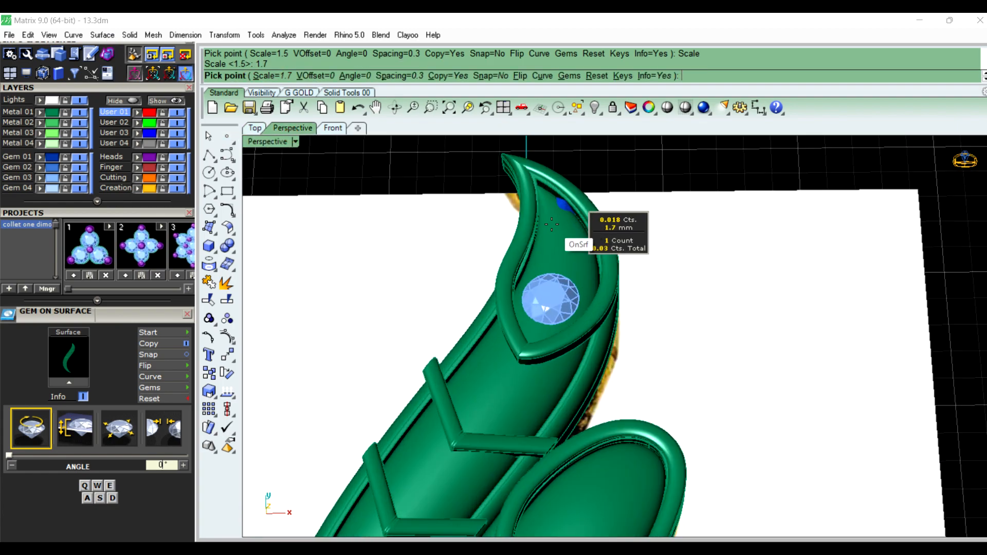
scroll(566, 232, "up", 2)
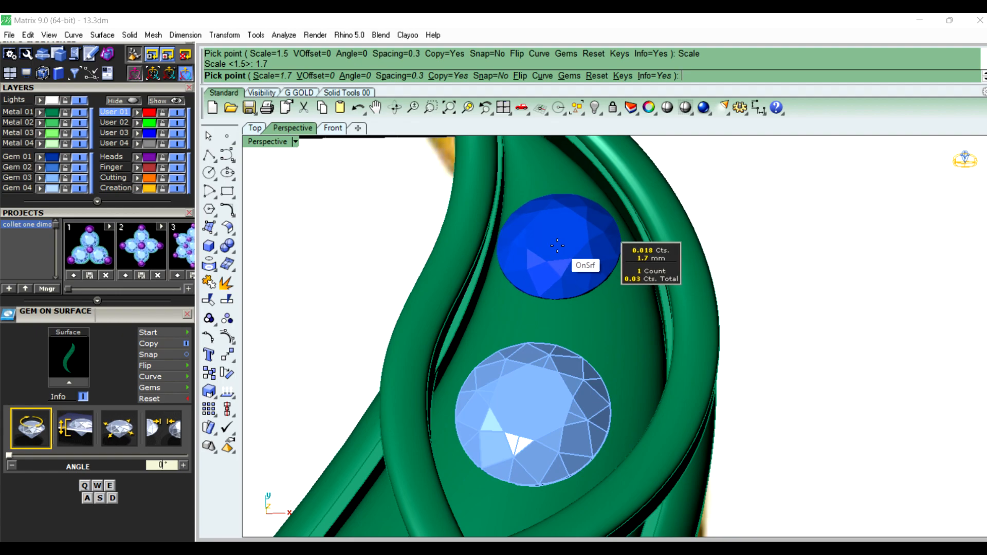
left_click(559, 246)
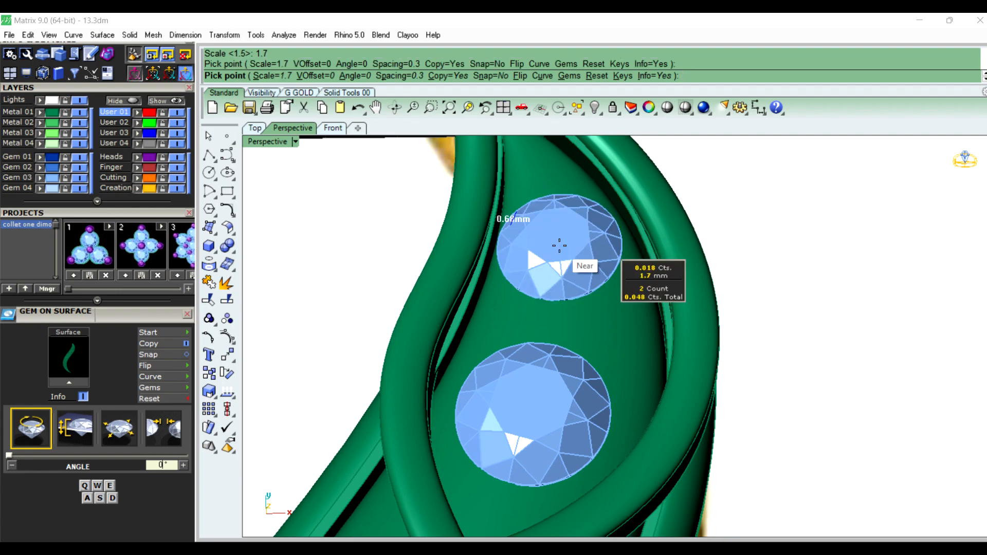
scroll(559, 246, "down", 3)
right_click(559, 246)
Place a scale 2 gem with Gem on Surface on the short feather, over the lowest stone in its oval frame
scroll(559, 246, "down", 4)
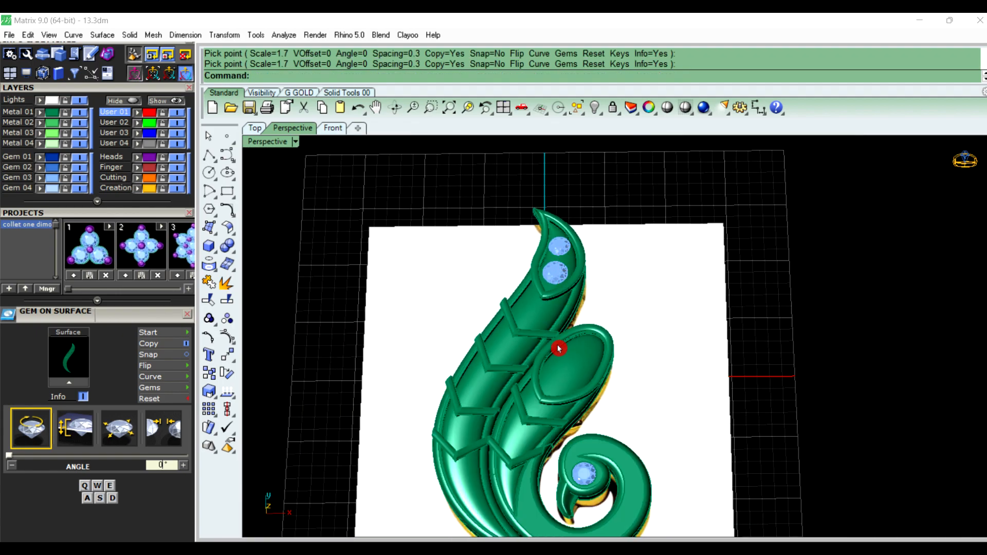
right_click_drag(559, 347, 600, 350)
scroll(594, 387, "up", 2)
left_click(592, 381)
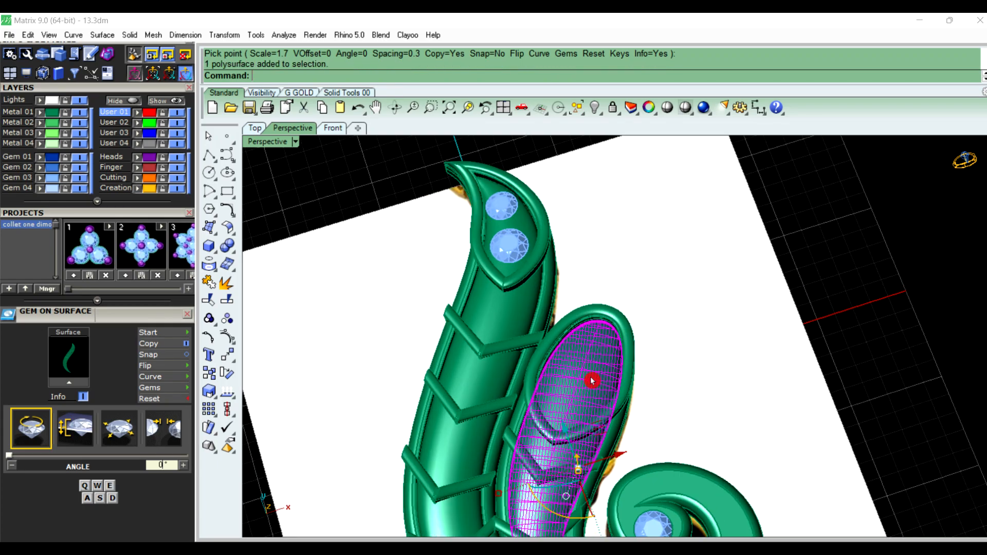
right_click(592, 381)
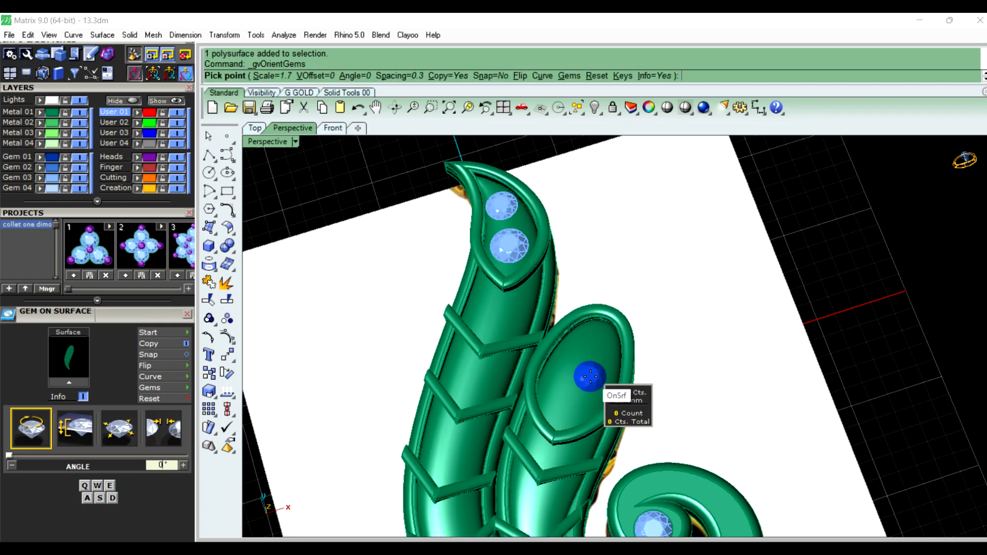
left_click(259, 131)
scroll(494, 308, "up", 2)
scroll(477, 292, "down", 6)
scroll(477, 292, "down", 3)
scroll(480, 381, "up", 8)
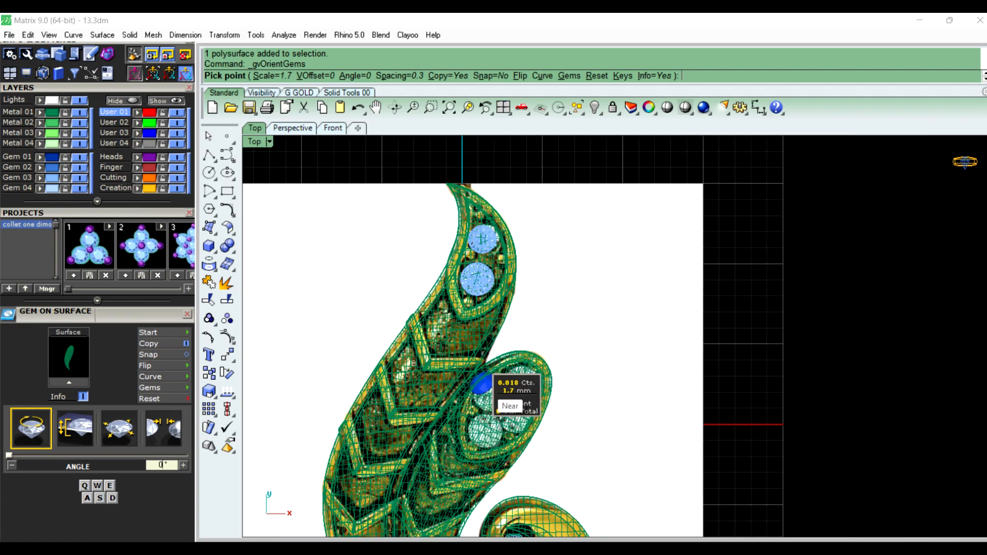
scroll(496, 370, "down", 5)
scroll(498, 375, "up", 5)
scroll(499, 385, "up", 5)
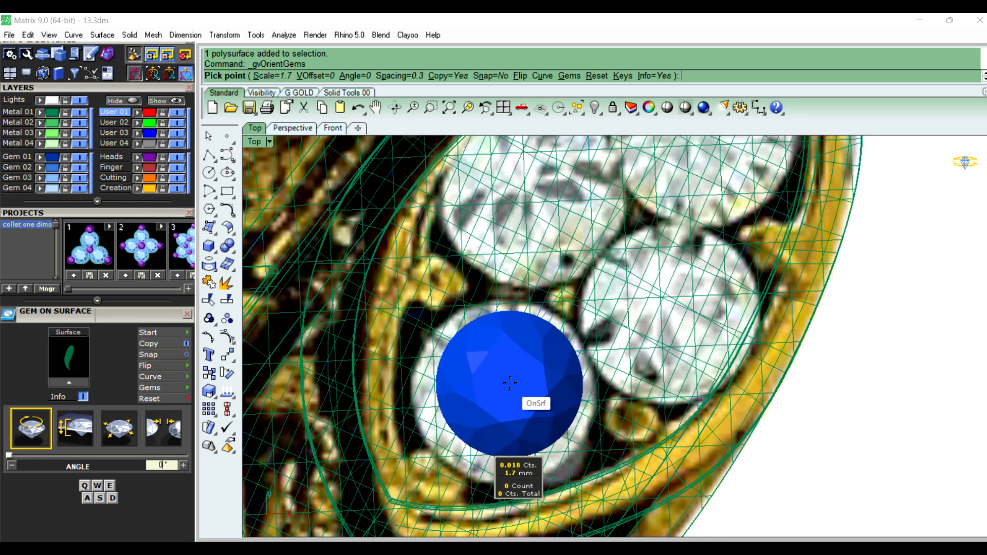
left_click(271, 76)
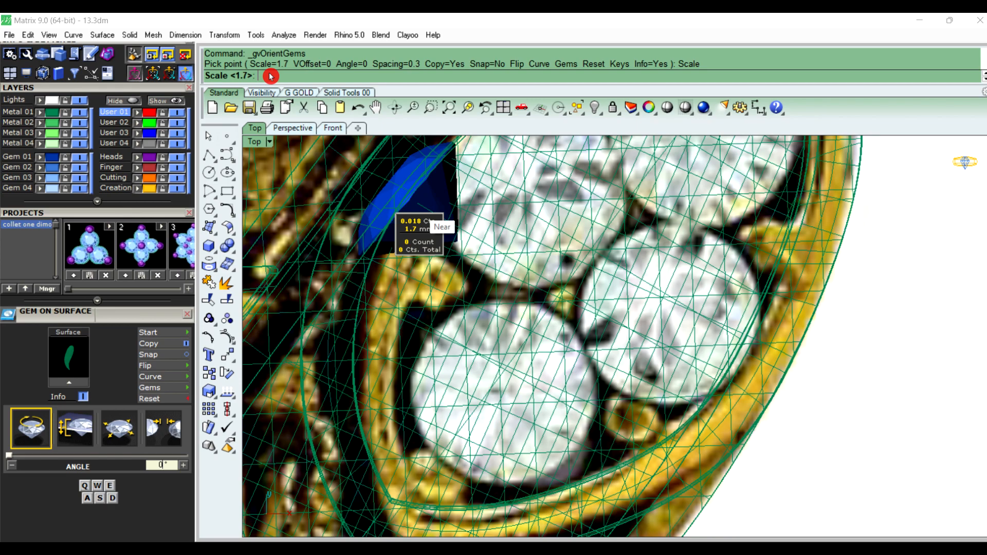
type("2")
key("Return")
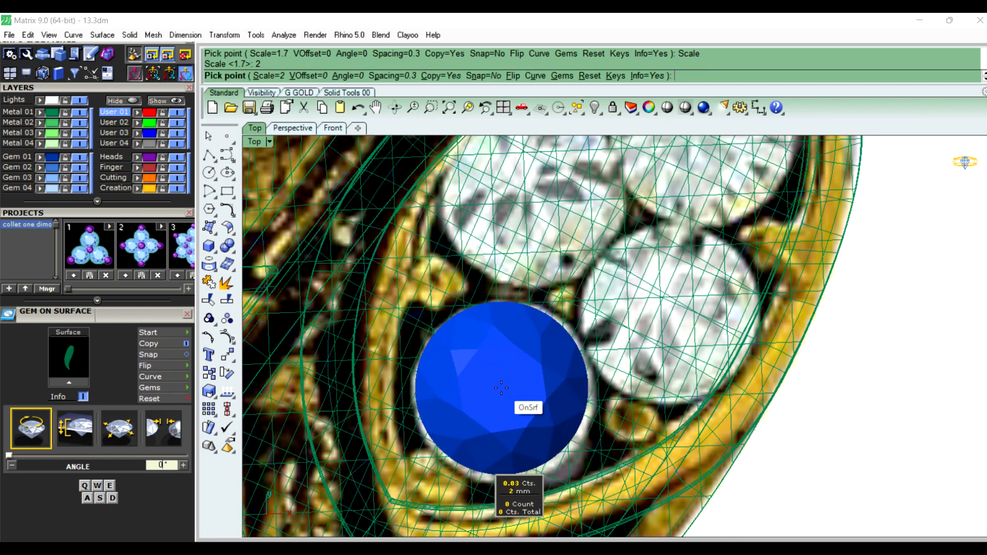
left_click(502, 389)
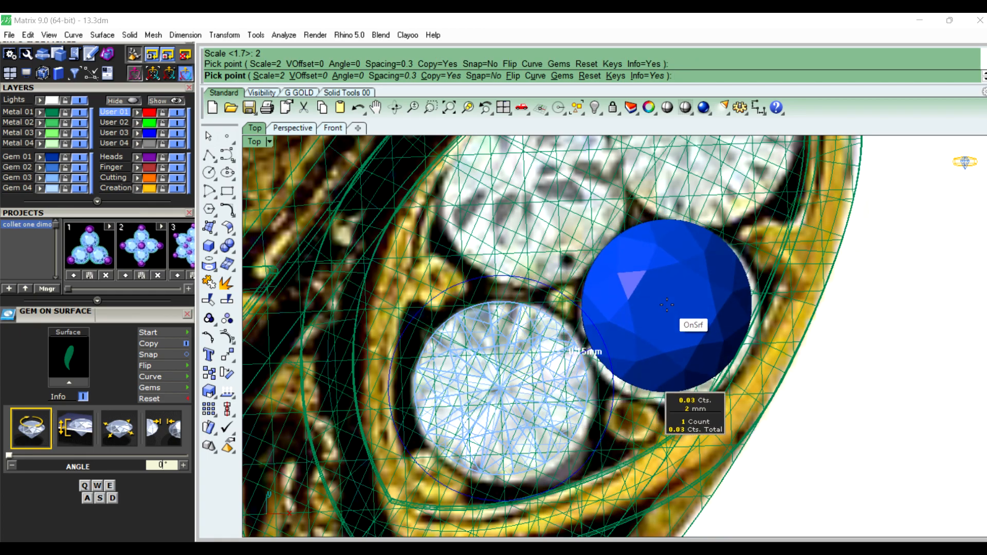
Add three more scale 2 gems over the remaining reference stones in the short feather's oval frame
left_click(668, 305)
scroll(674, 327, "down", 2)
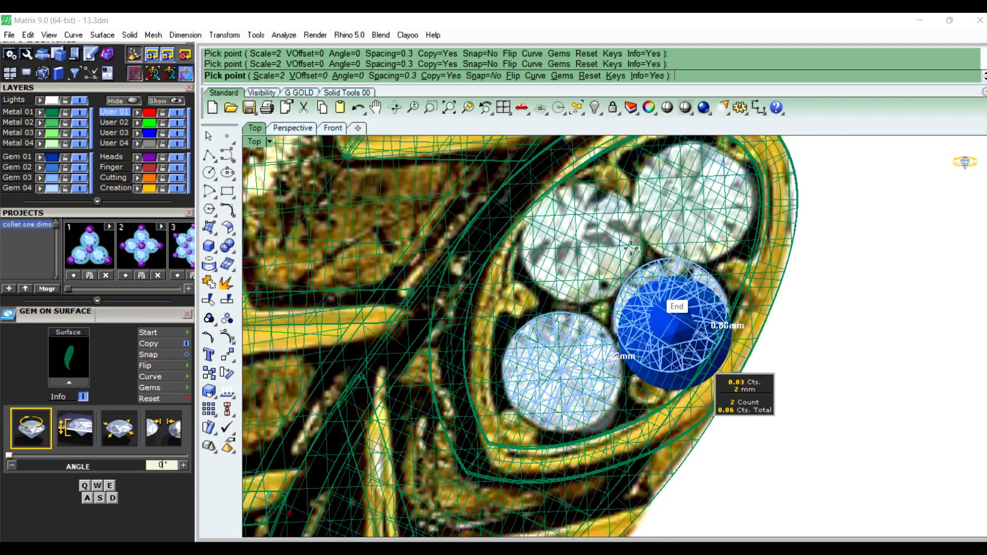
scroll(566, 227, "up", 1)
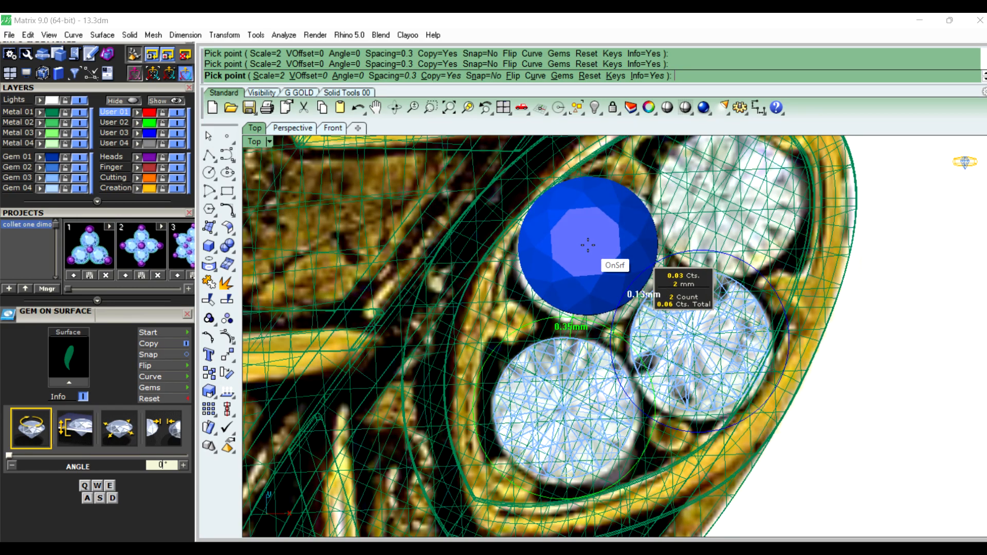
left_click(587, 245)
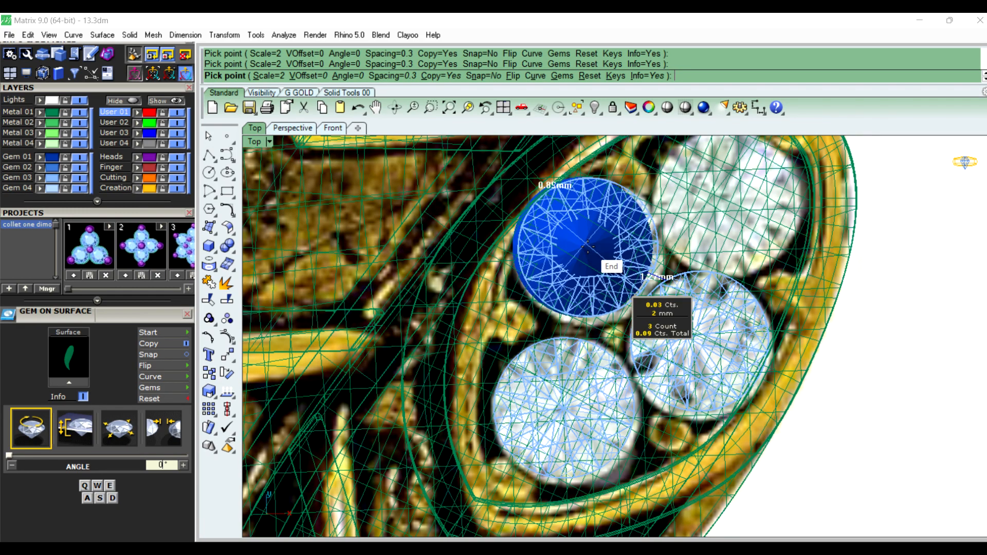
scroll(584, 299, "down", 1)
scroll(585, 299, "up", 3)
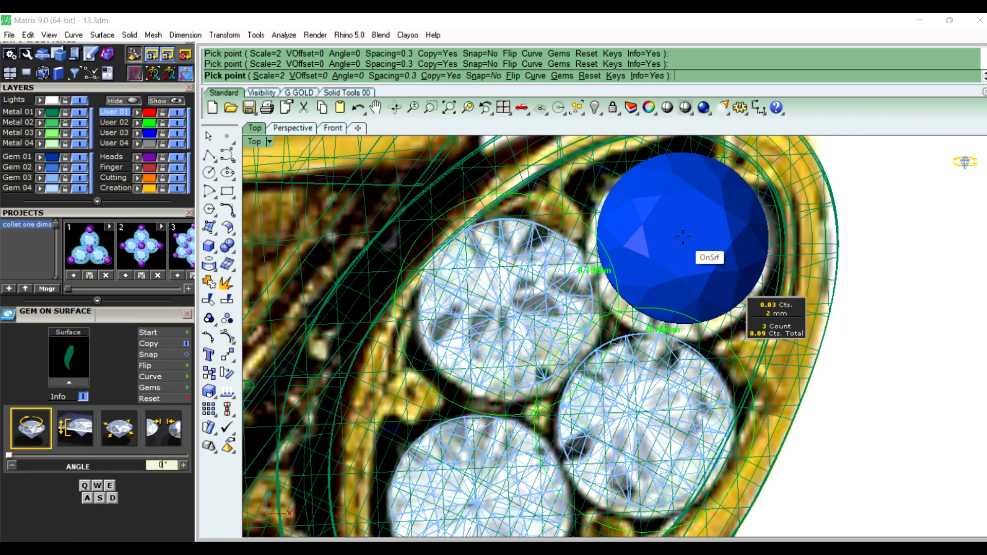
left_click(290, 129)
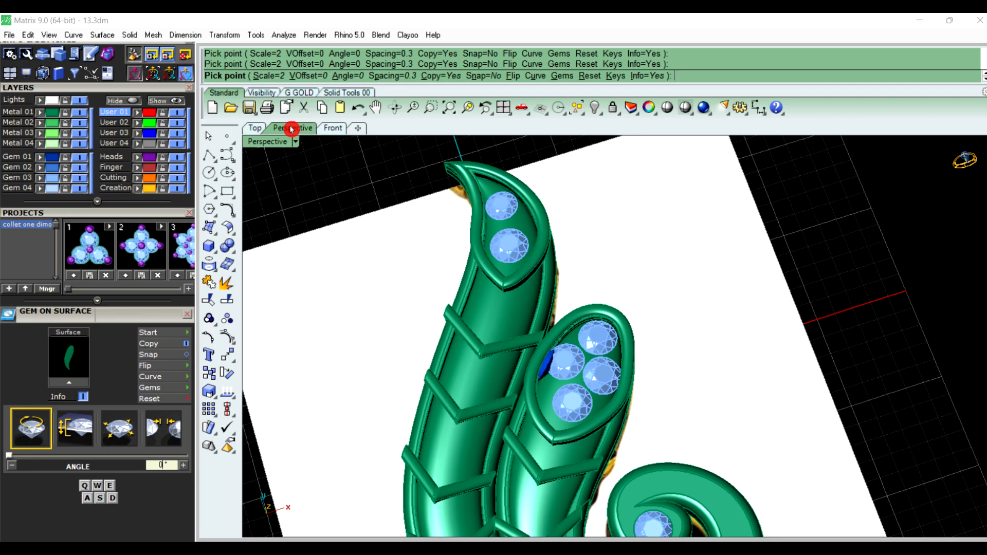
scroll(439, 248, "down", 4)
key("Escape")
right_click_drag(620, 337, 587, 324)
scroll(500, 221, "up", 6)
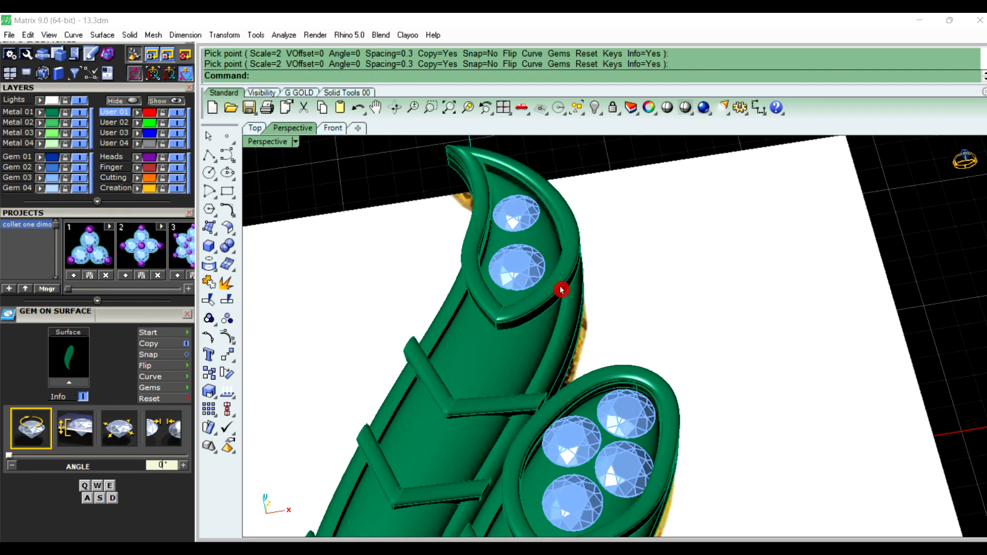
Start Prong on Surface on the tall feather's inner surface at the tip, with object snaps turned off
scroll(561, 290, "down", 3)
right_click_drag(619, 359, 610, 341)
scroll(557, 269, "down", 3)
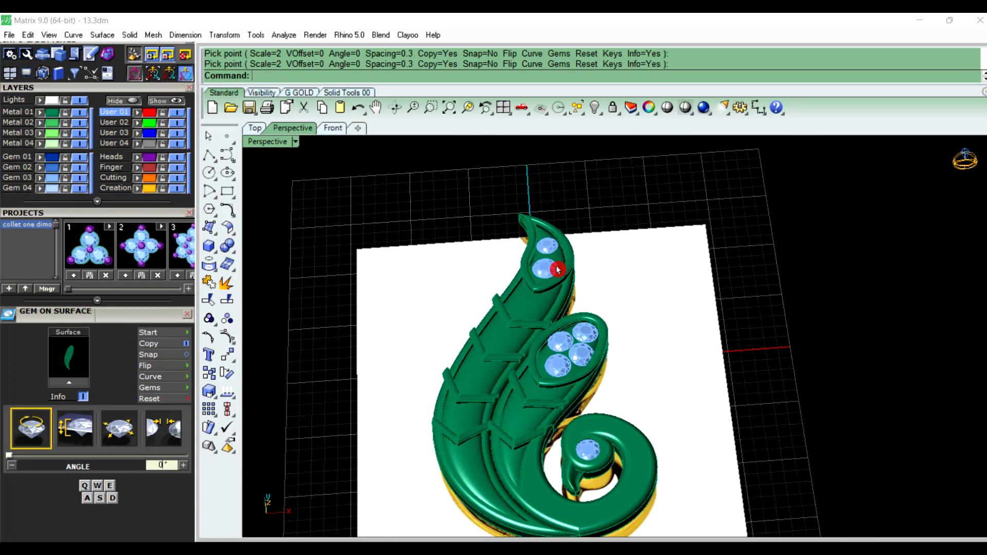
right_click_drag(539, 329, 574, 329)
scroll(520, 269, "up", 6)
left_click(545, 322)
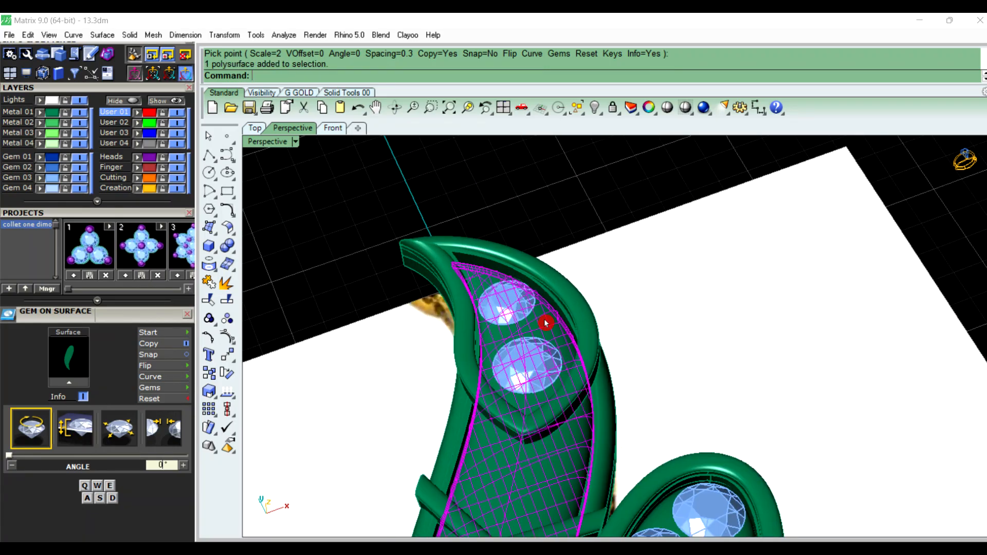
key("F6")
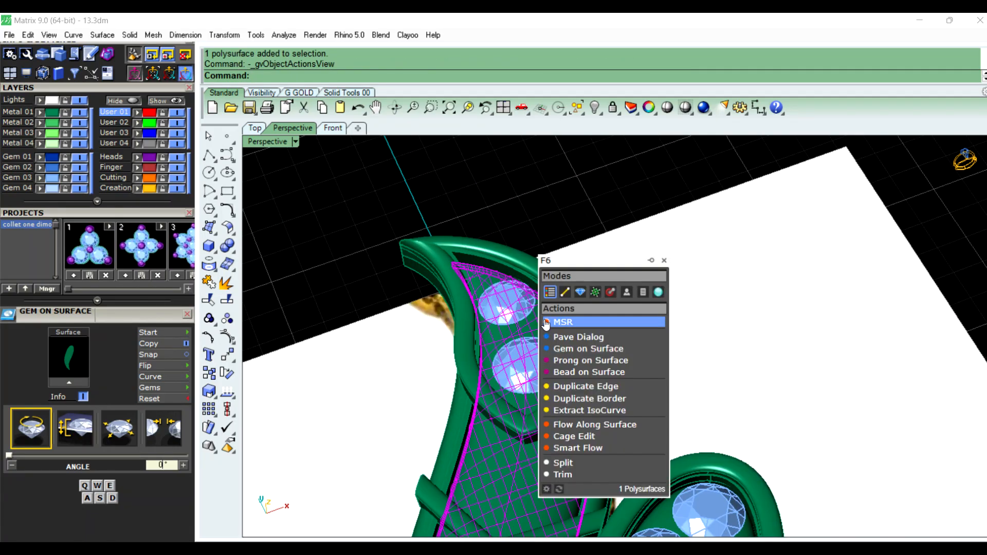
left_click(586, 361)
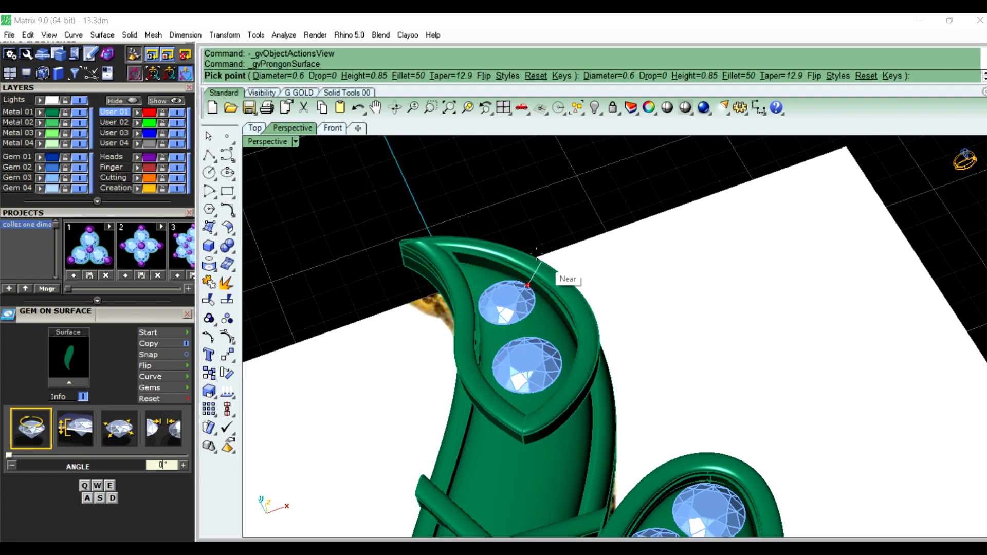
scroll(462, 268, "up", 3)
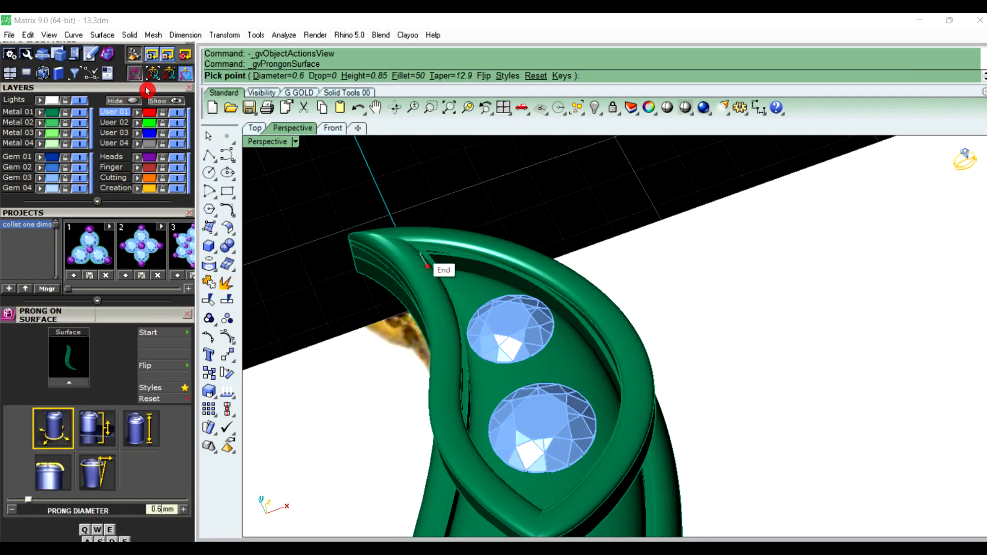
left_click_drag(144, 101, 168, 280)
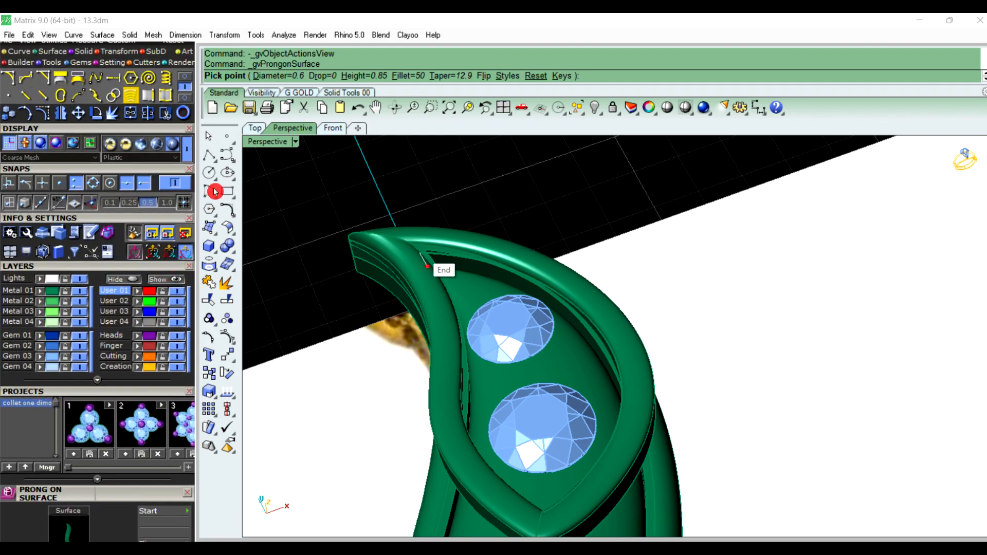
left_click(183, 190)
scroll(505, 297, "up", 4)
scroll(623, 251, "down", 3)
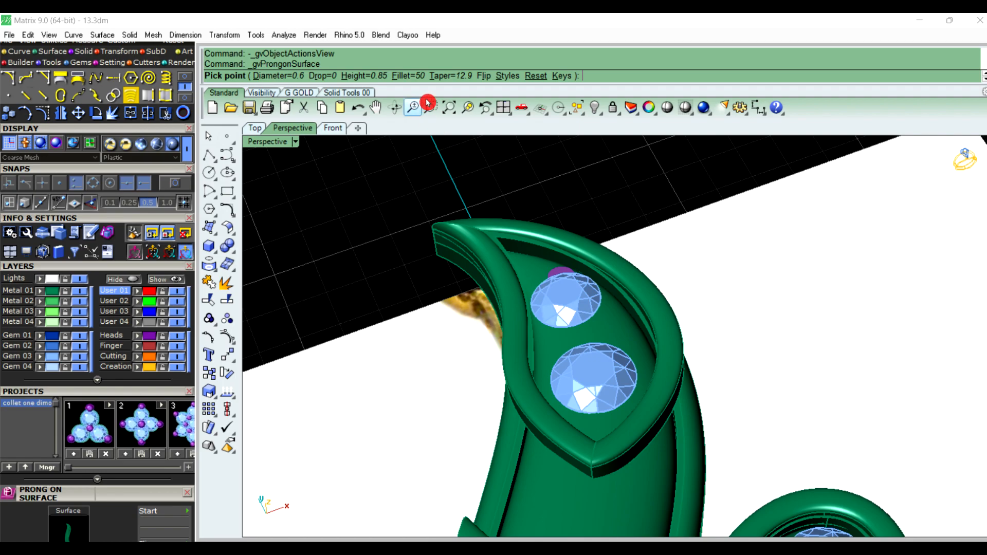
Flip the prong direction so it stands up from the feather, and set the prong diameter to 0.8
left_click(482, 76)
scroll(565, 293, "up", 4)
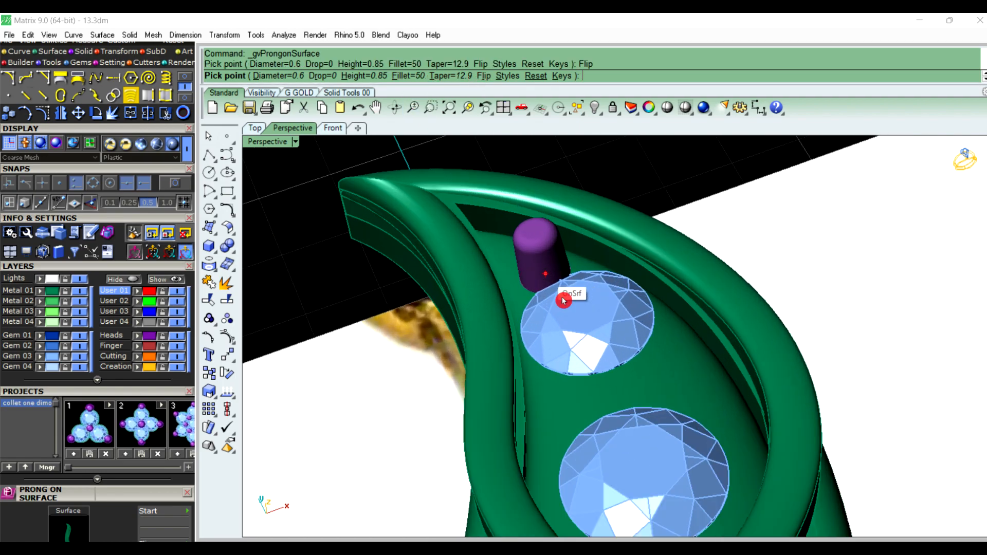
left_click(278, 76)
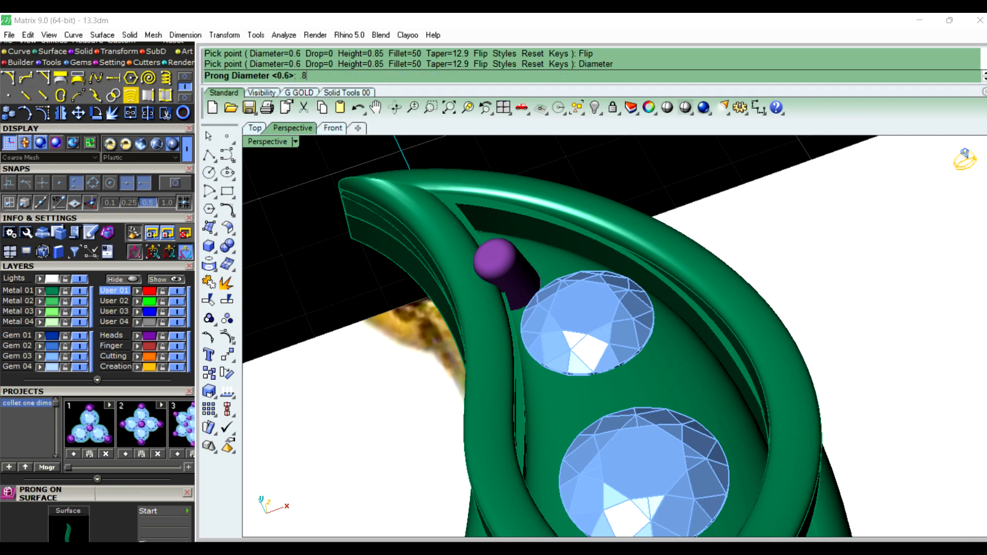
key("Return")
scroll(565, 335, "down", 4)
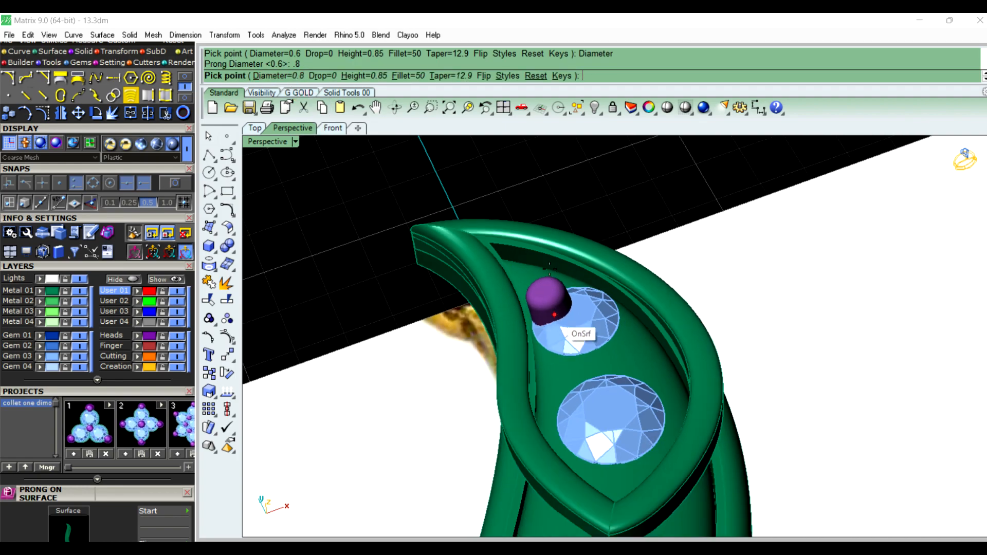
scroll(525, 262, "up", 8)
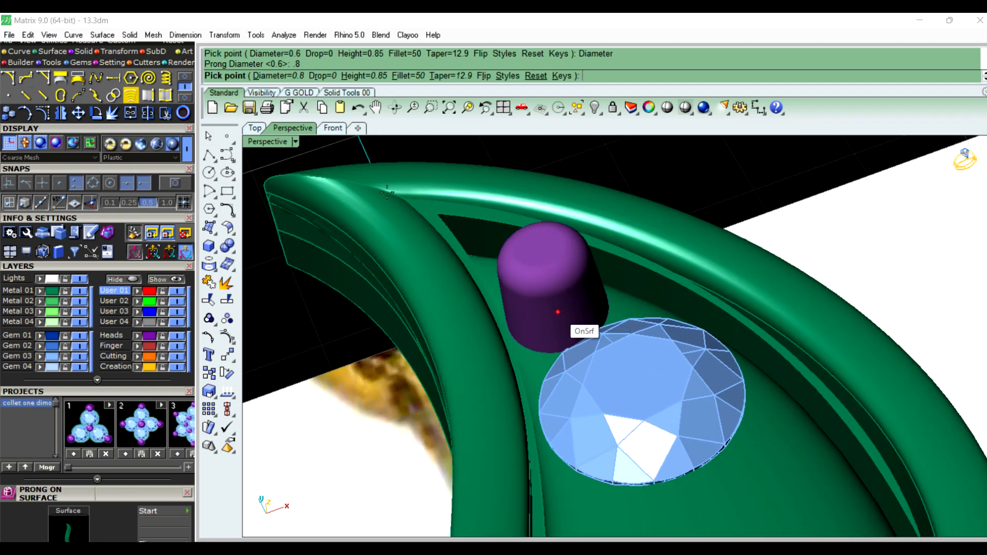
Show the Top view in Plastic display mode, framed on the tall feather's tip
left_click(257, 130)
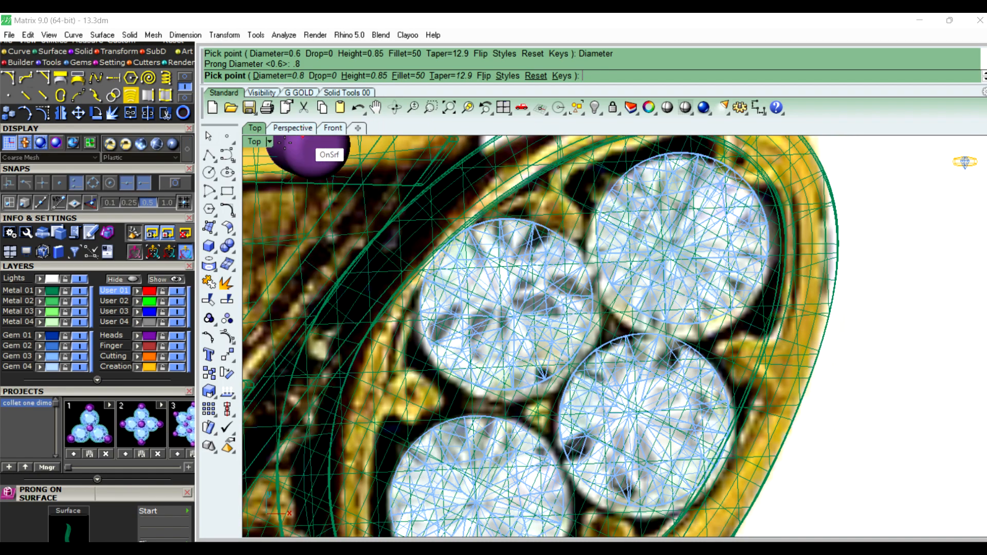
left_click(270, 143)
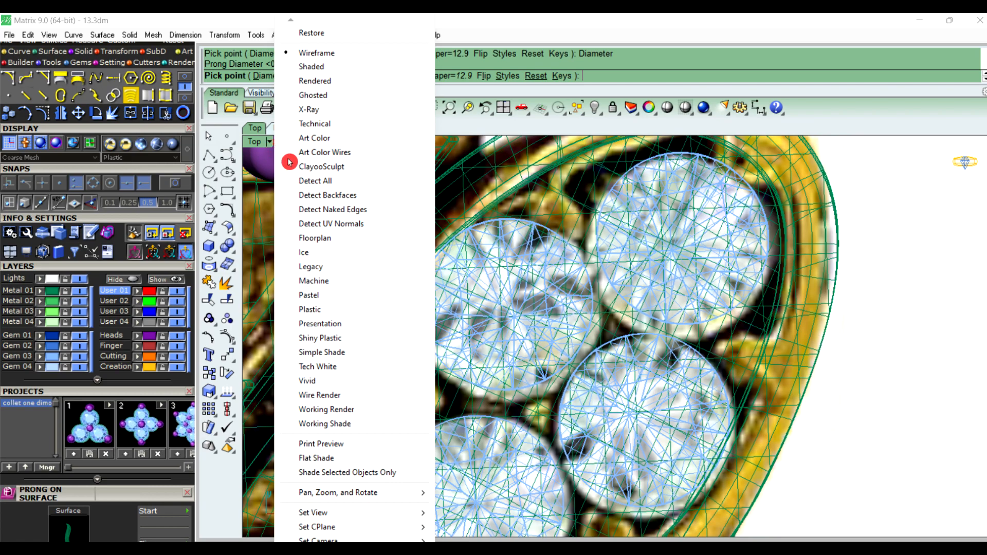
left_click(336, 308)
scroll(700, 367, "down", 3)
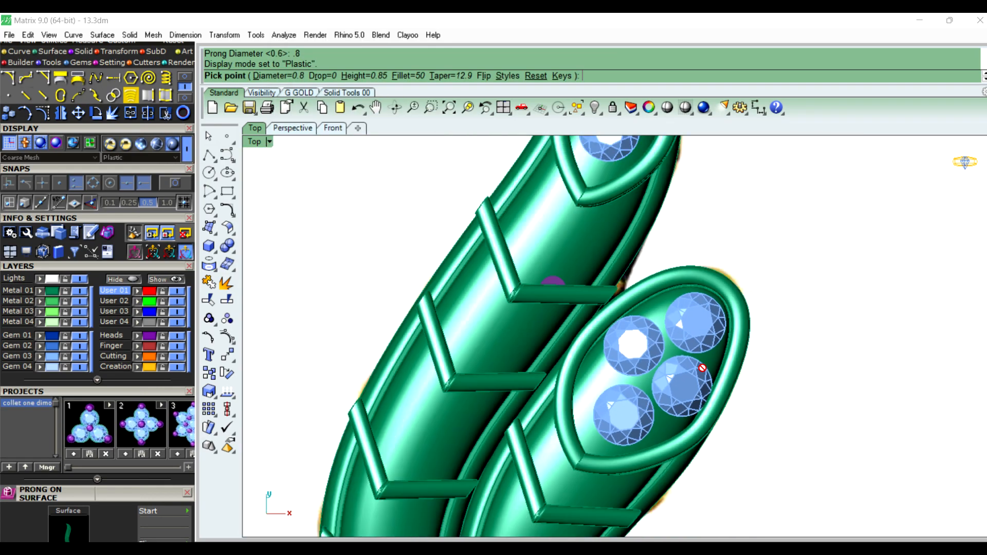
scroll(699, 364, "down", 3)
scroll(668, 251, "up", 6)
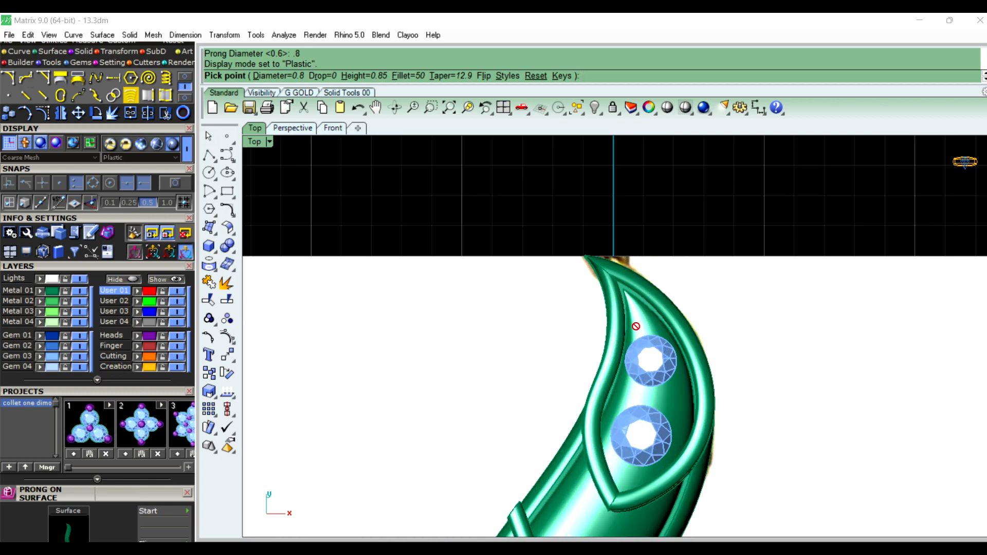
Try a 0.8 diameter prong above the upper gem in the tall feather's tip, and delete it
scroll(647, 315, "up", 1)
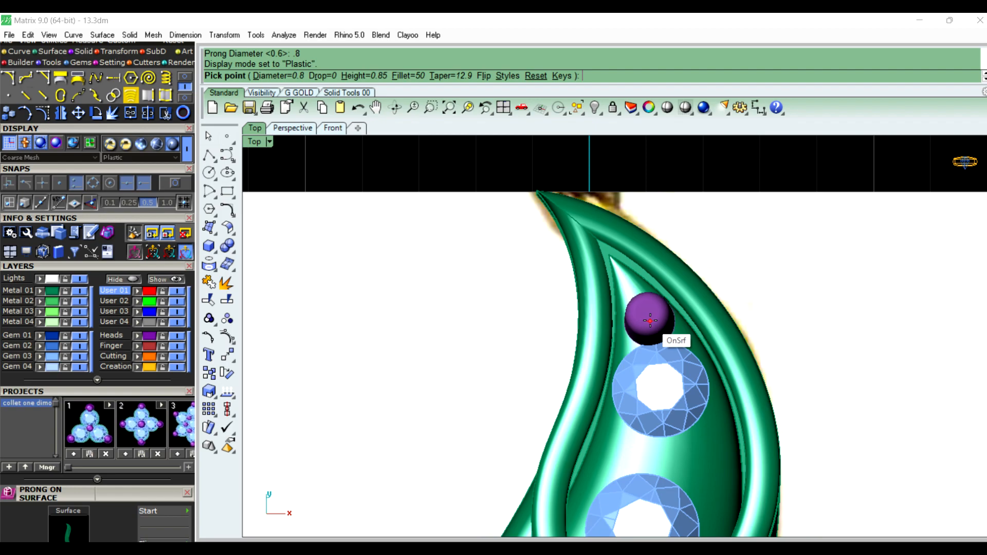
left_click(649, 321)
scroll(610, 396, "down", 3)
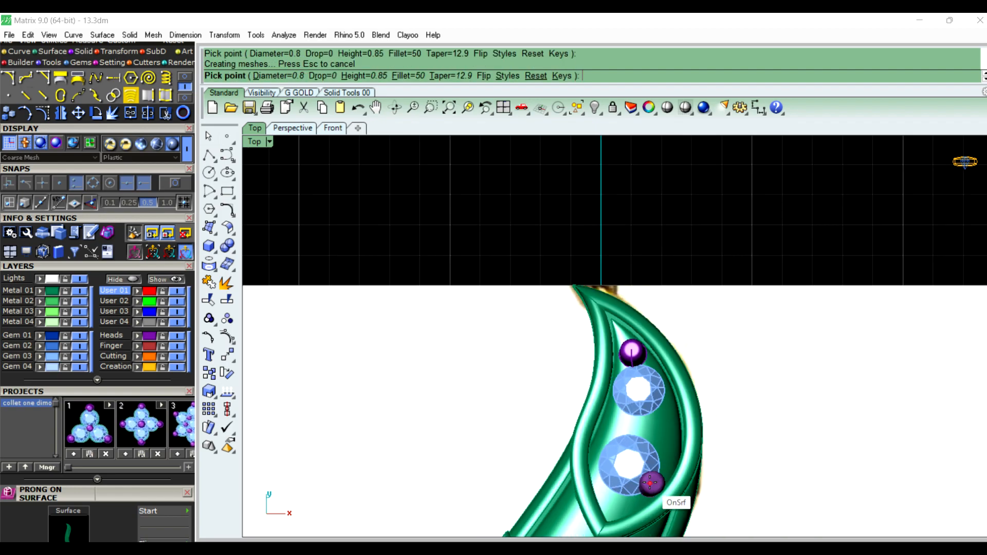
scroll(638, 456, "up", 3)
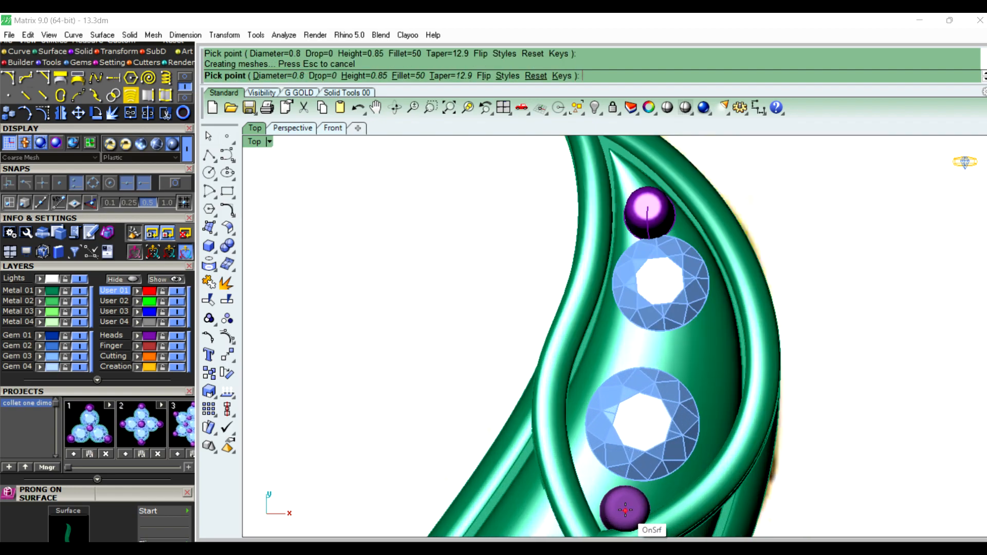
key("Return")
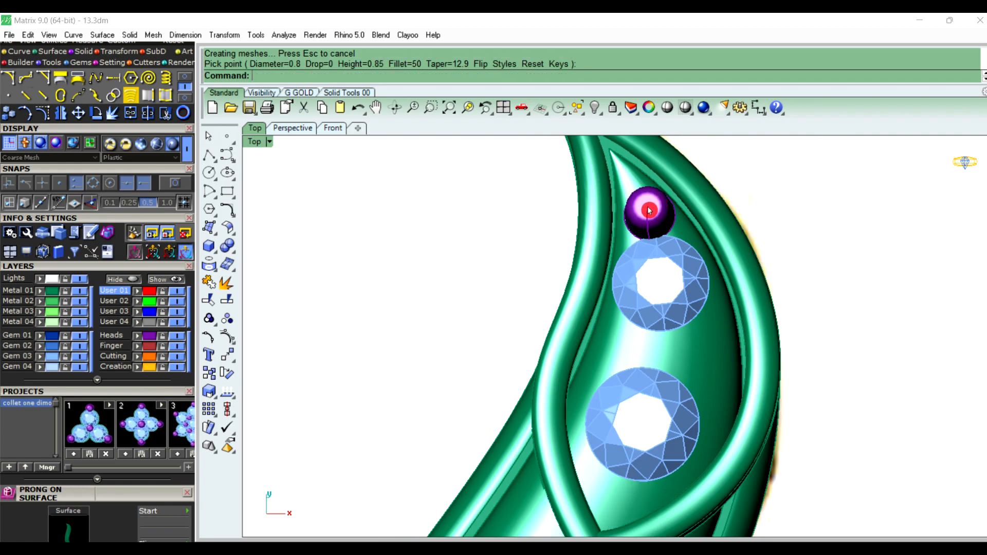
left_click(649, 213)
key("Delete")
Restart Prong on Surface on the tall feather's inner surface with a drop of 0.2 and a height of 0.7
key("Return")
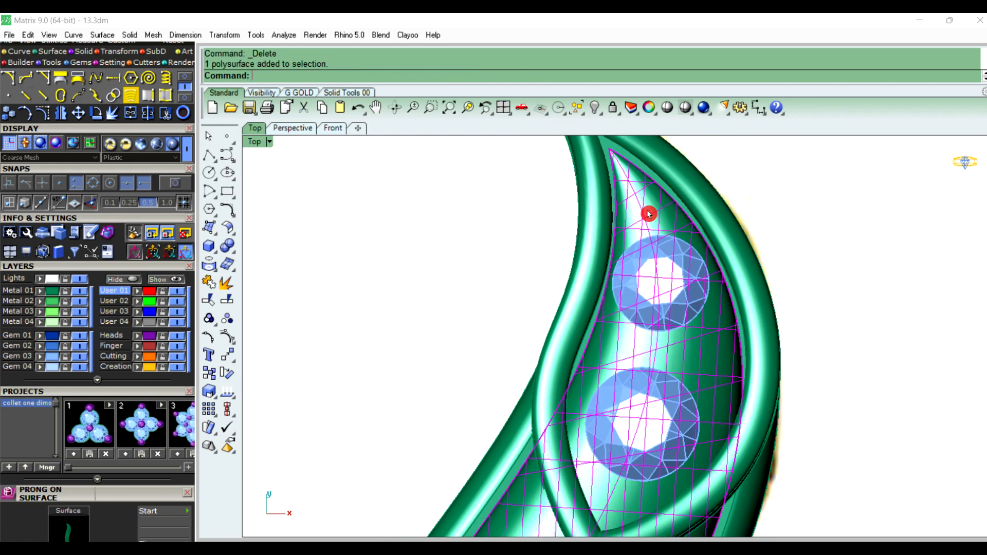
left_click(342, 92)
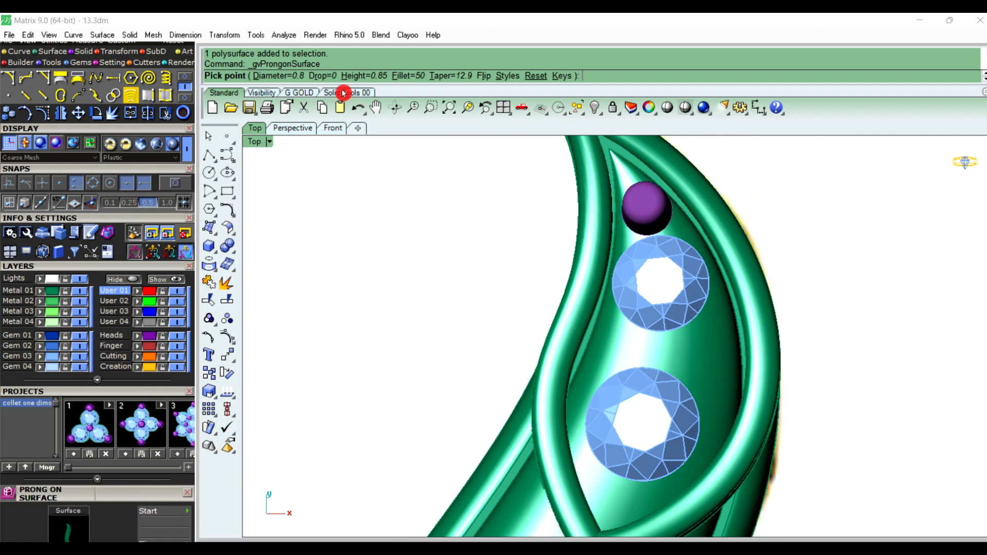
left_click(323, 76)
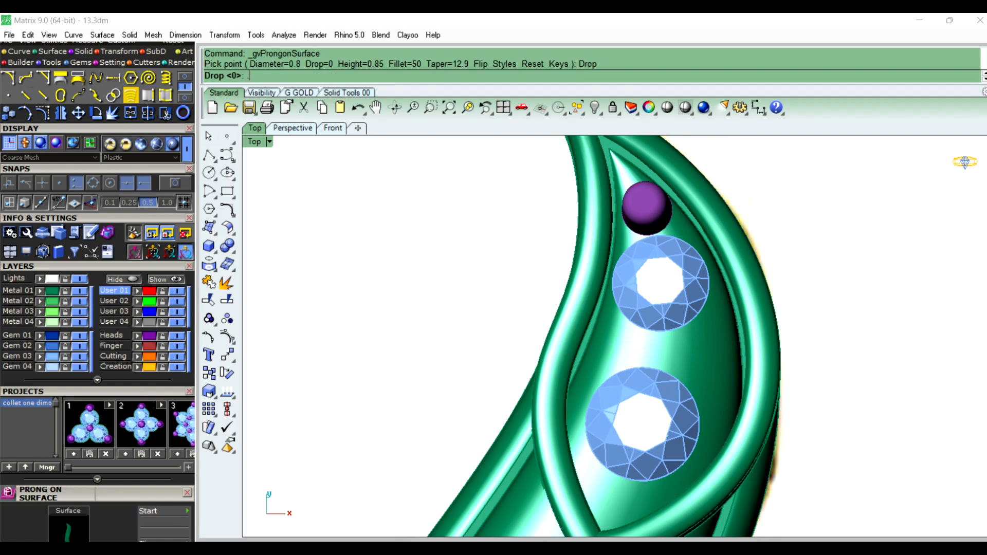
key("Return")
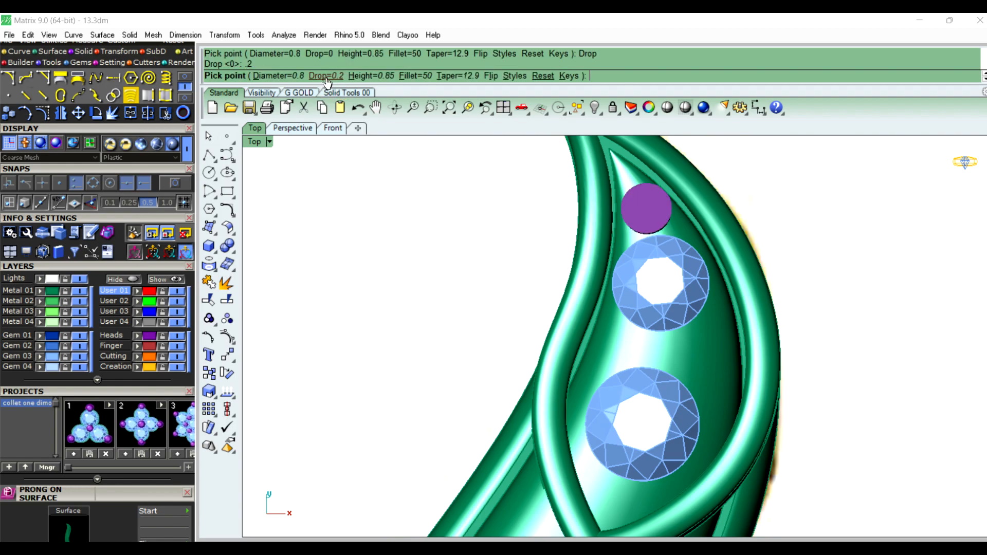
left_click(372, 77)
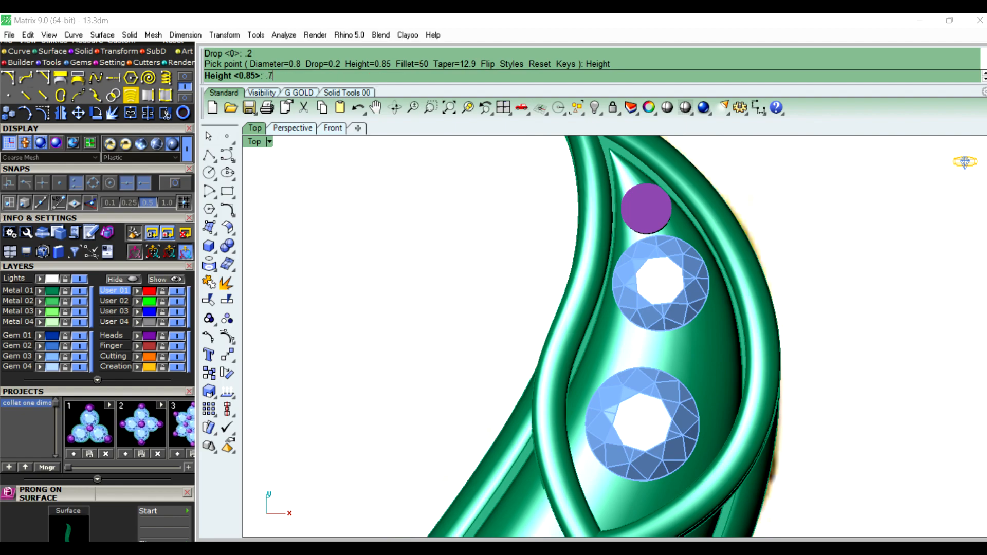
key("Return")
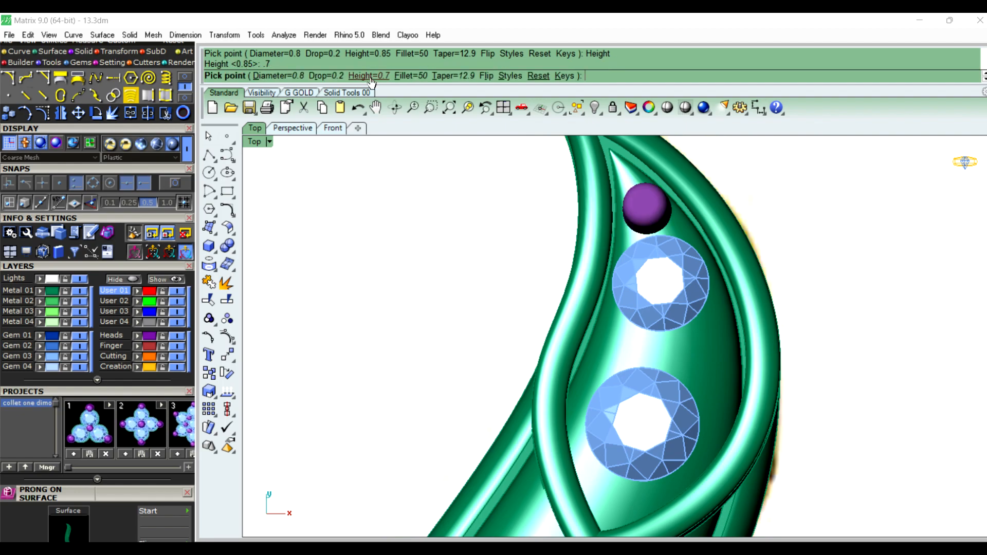
Place seven prongs in the tall feather's tip: one at each end, two beside each gem, and one between the two gems
left_click(650, 215)
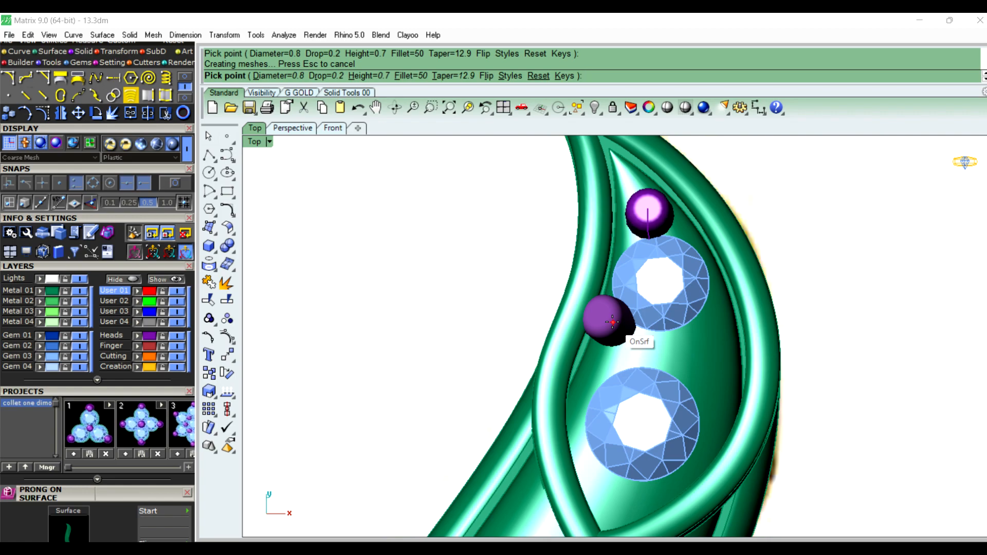
left_click(613, 322)
left_click(715, 322)
left_click(700, 375)
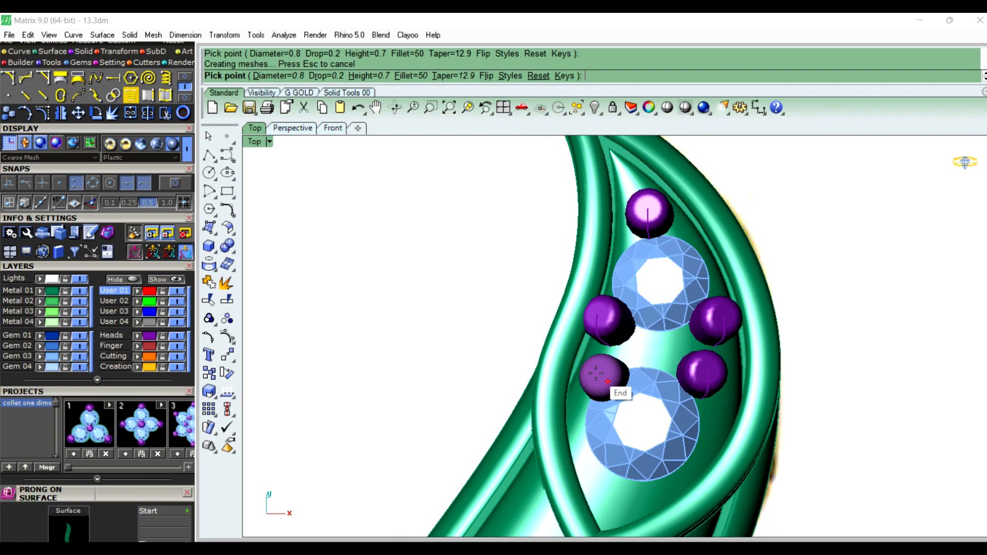
left_click(591, 372)
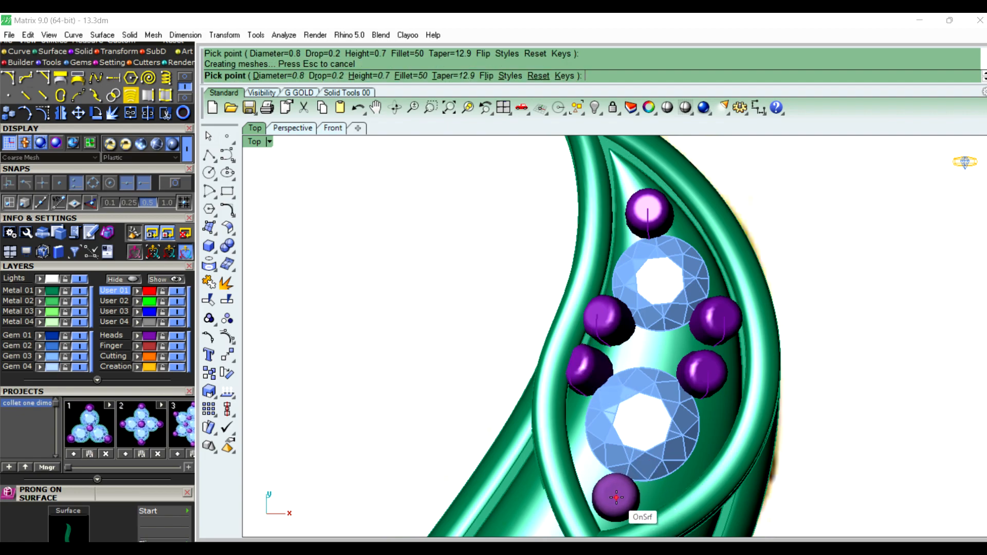
left_click(616, 498)
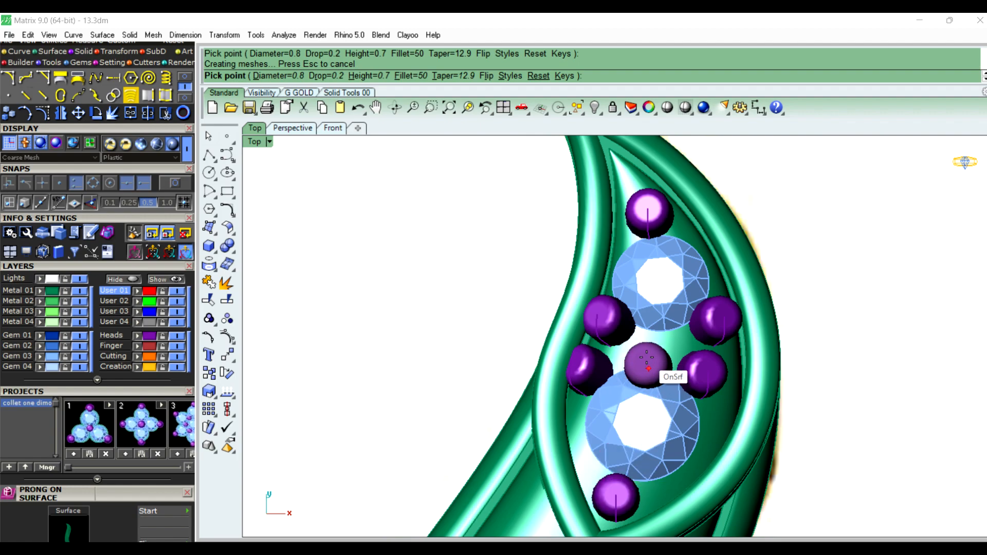
left_click(653, 347)
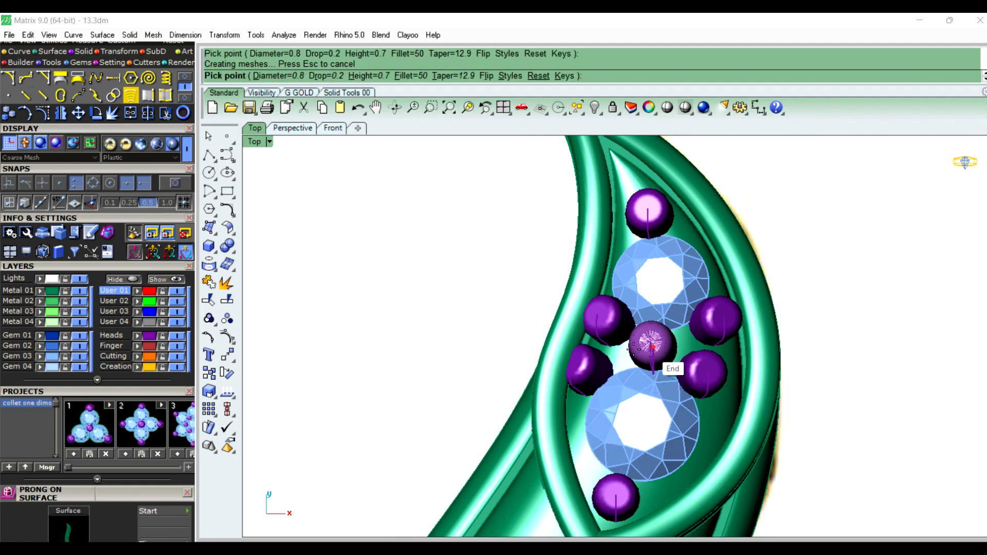
right_click(458, 312)
Start Prong on Surface on the short feather's inner surface and place 0.8 diameter prongs above, beside and between the upper three gems
scroll(457, 312, "down", 3)
scroll(457, 312, "down", 3)
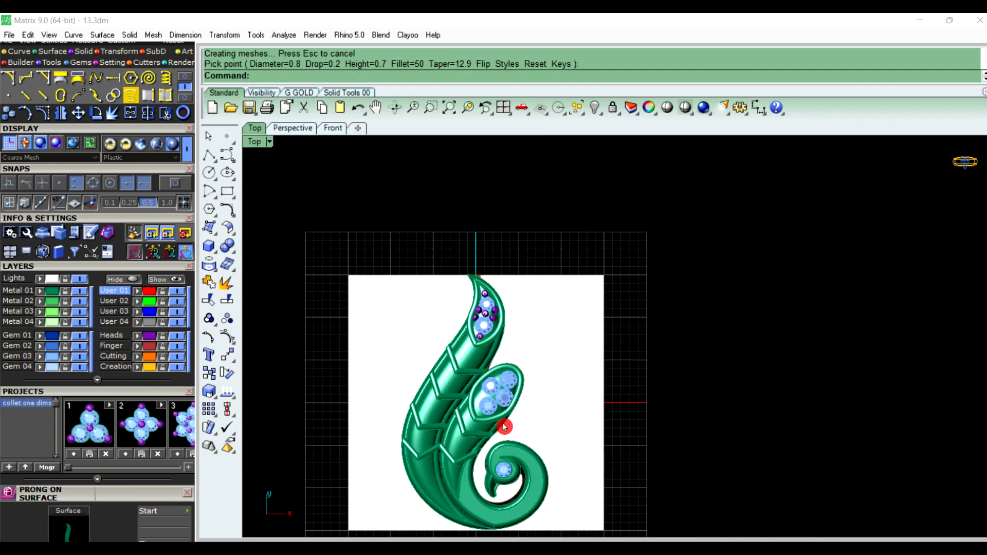
scroll(517, 343, "up", 5)
scroll(516, 343, "up", 2)
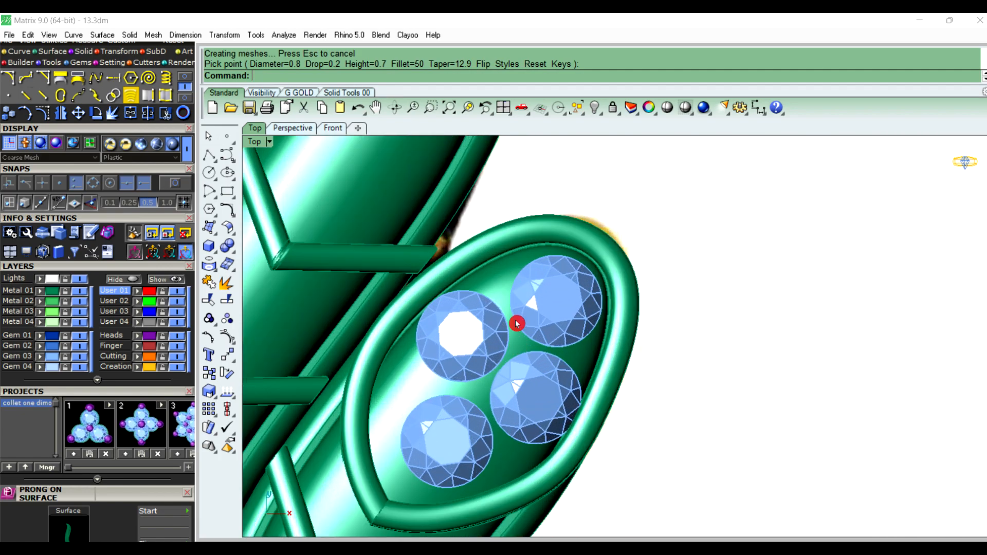
left_click(501, 289)
right_click(500, 289)
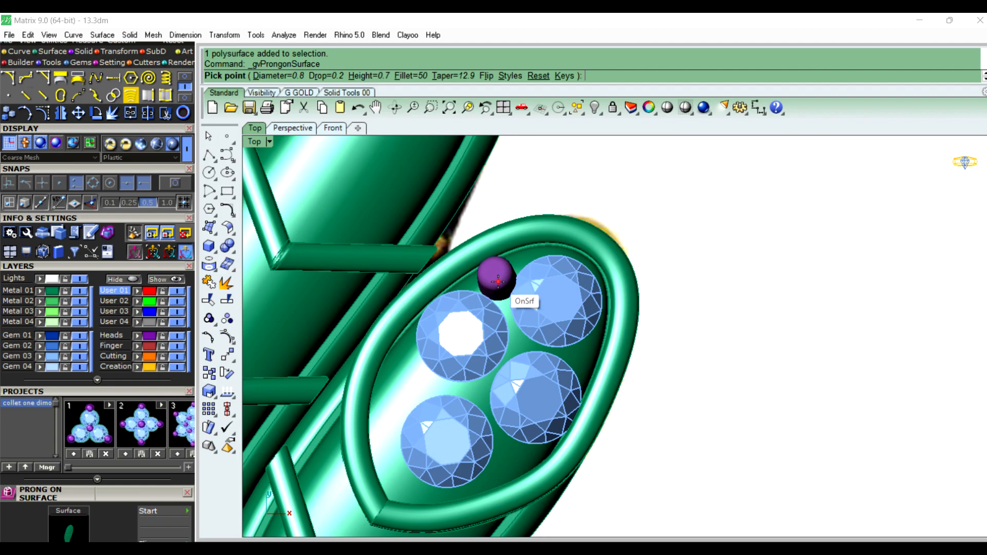
left_click(497, 282)
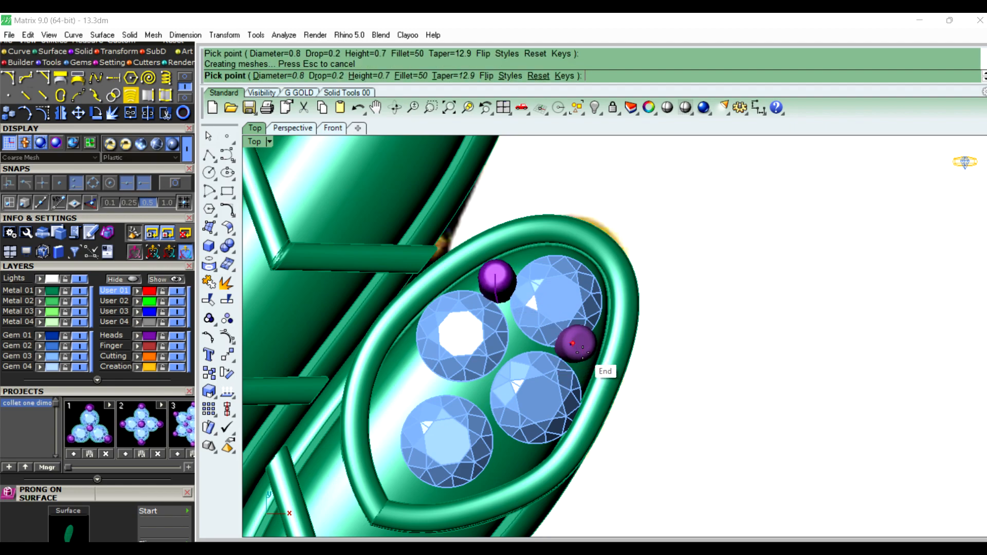
scroll(583, 357, "up", 3)
scroll(582, 358, "up", 2)
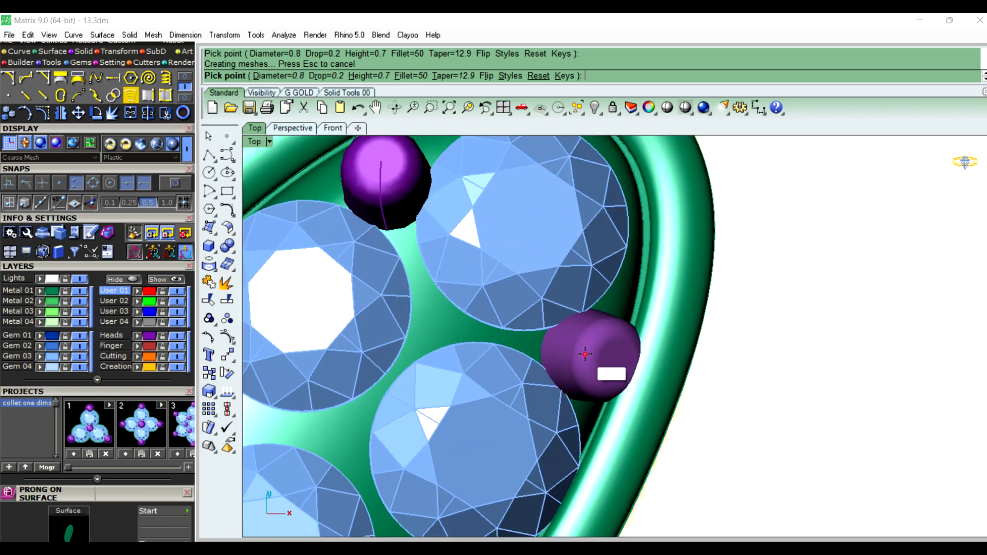
left_click(586, 355)
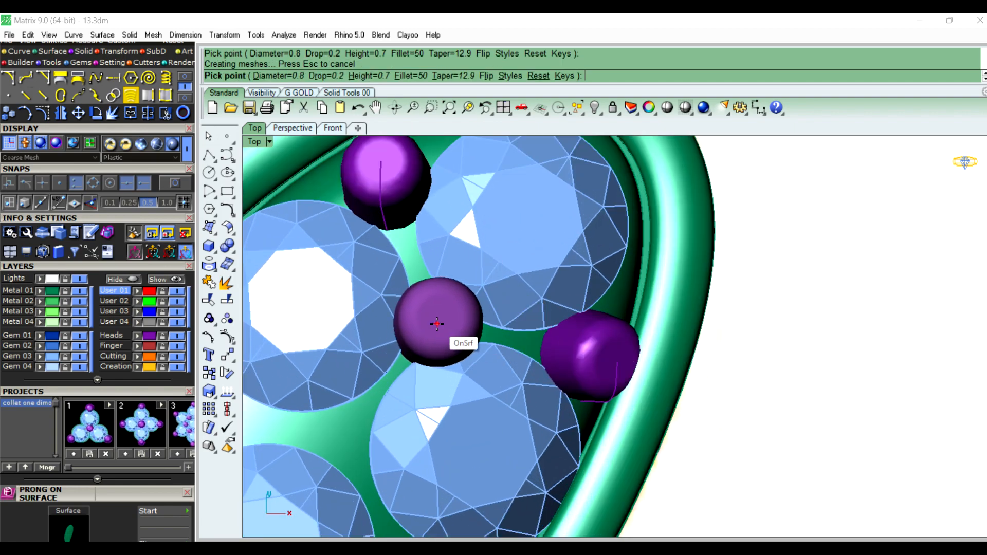
left_click(438, 324)
Add two prongs around the lowest gem in the short feather: one between it and the two gems above, one beside its outer rim
scroll(540, 316, "down", 3)
scroll(437, 378, "up", 2)
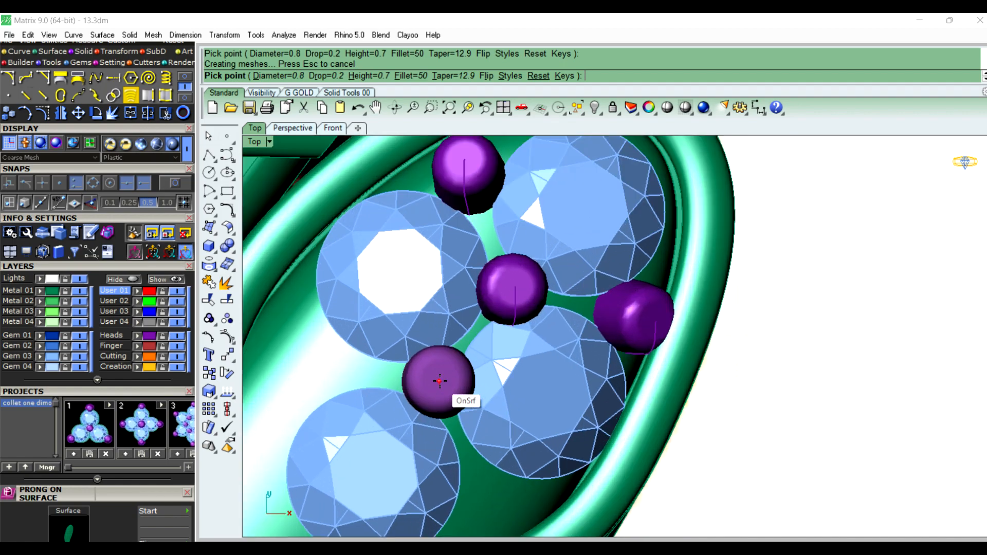
left_click(434, 385)
scroll(457, 393, "down", 2)
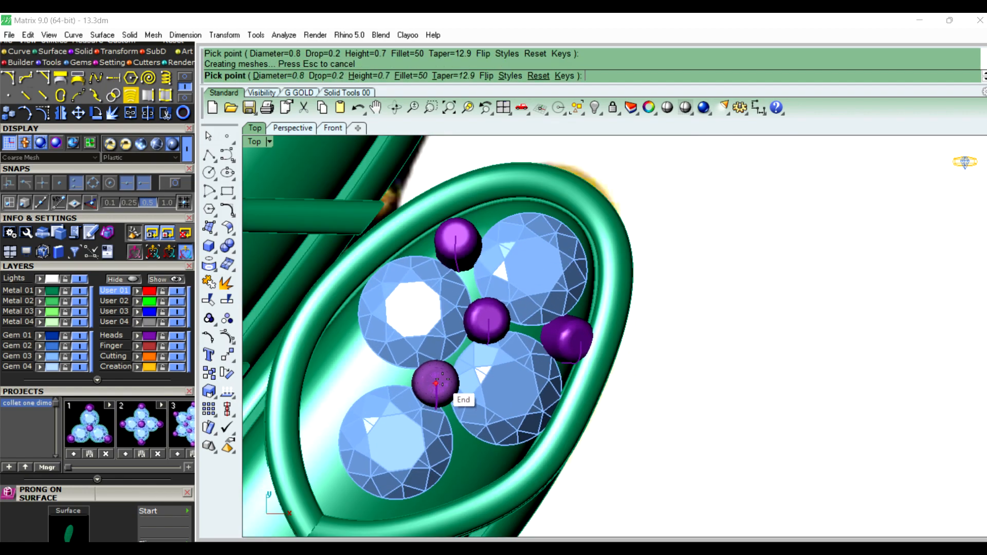
scroll(468, 457, "up", 3)
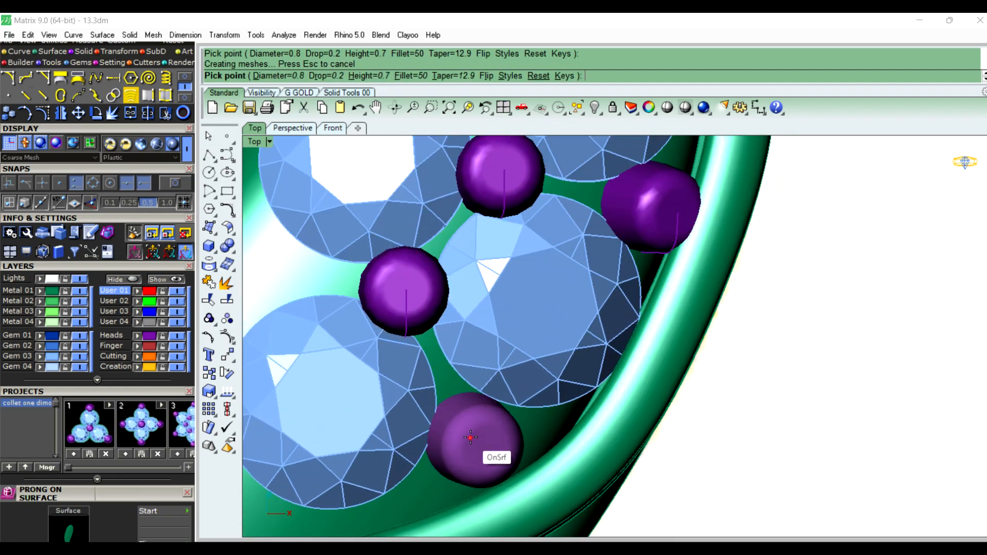
left_click(470, 434)
Finish the short feather's prongs with two on the inner side of the lowest gem and one at the feather's pointed end
scroll(529, 435, "down", 3)
scroll(453, 381, "up", 4)
left_click(403, 354)
left_click(341, 423)
scroll(355, 447, "down", 3)
scroll(363, 474, "up", 2)
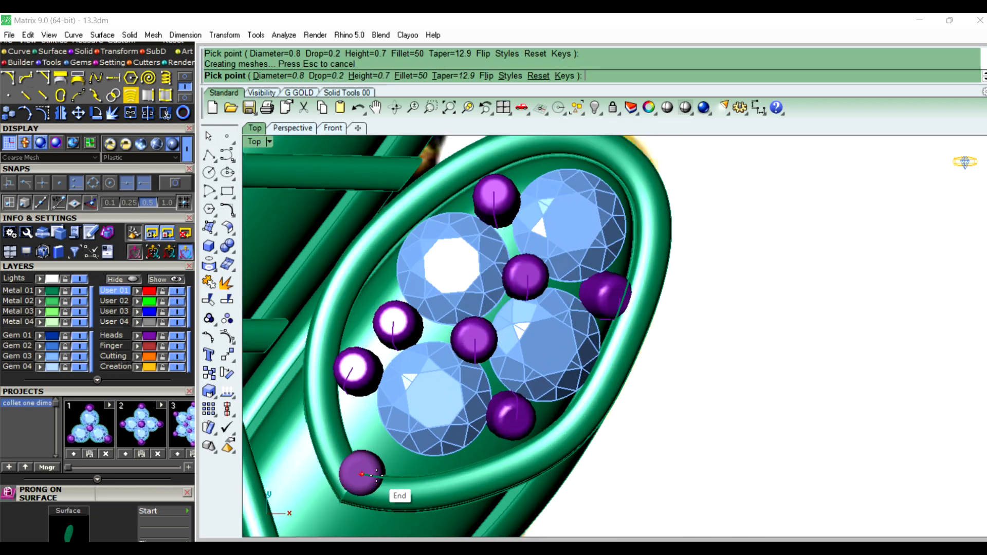
scroll(362, 475, "up", 1)
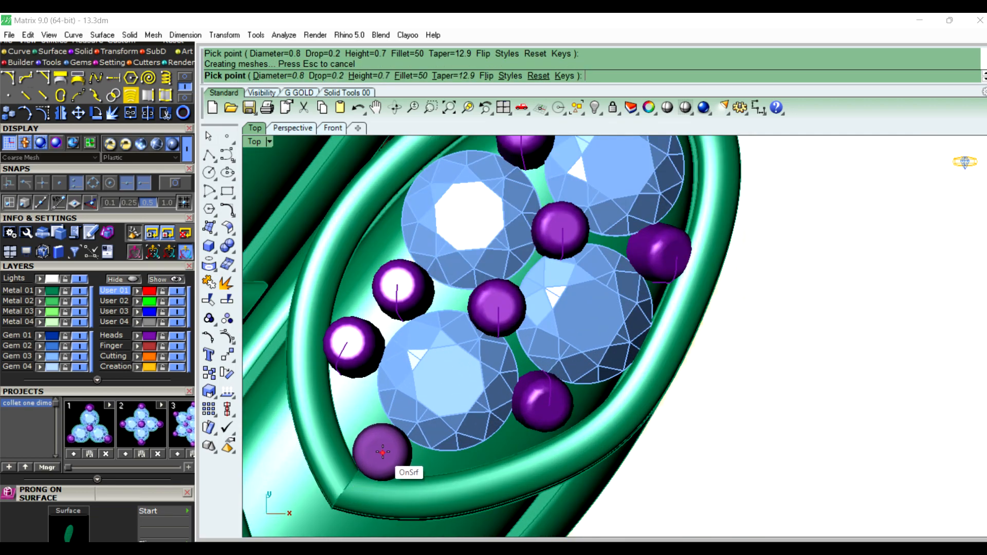
right_click(416, 423)
scroll(419, 424, "down", 11)
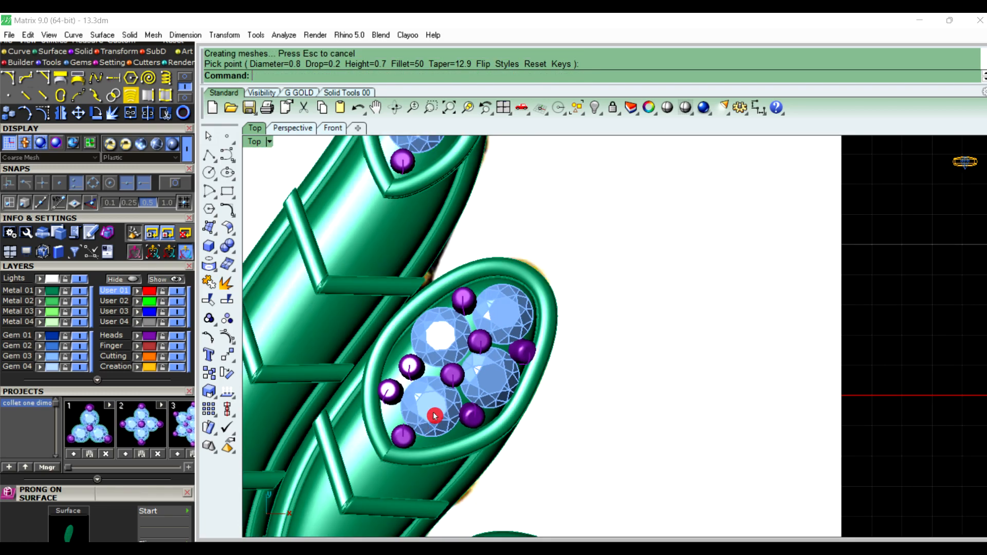
Unlock the reference picture and move it -30 along the X axis in the Top view, away from the model
right_click_drag(517, 405, 525, 380)
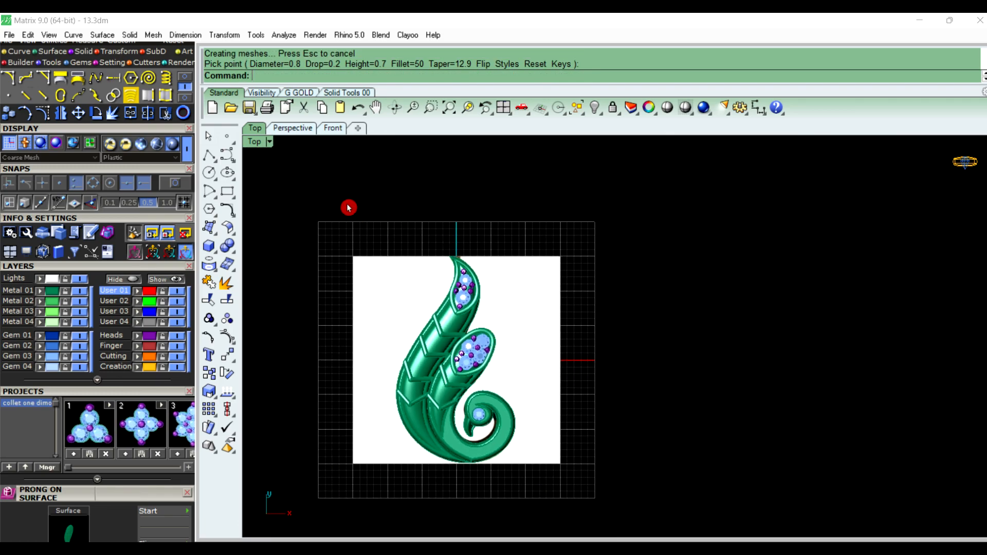
left_click(304, 129)
scroll(425, 346, "down", 6)
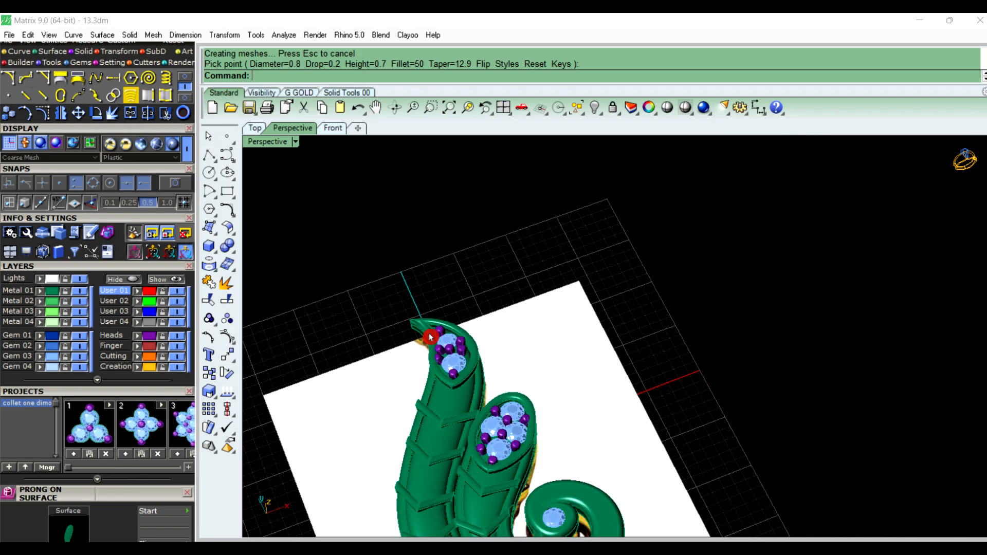
right_click_drag(486, 393, 555, 329)
scroll(556, 330, "down", 10)
scroll(542, 408, "up", 9)
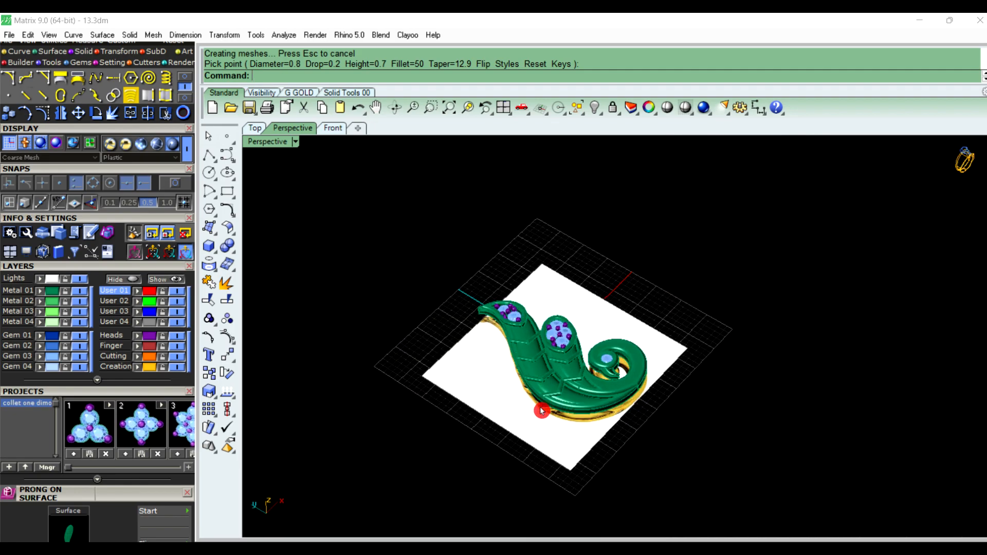
right_click(616, 114)
left_click(485, 396)
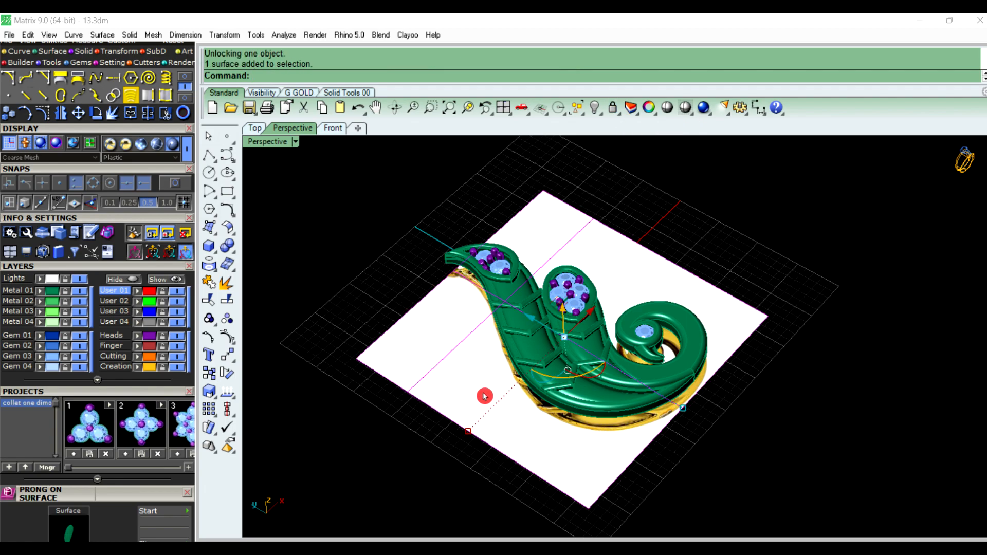
left_click(255, 128)
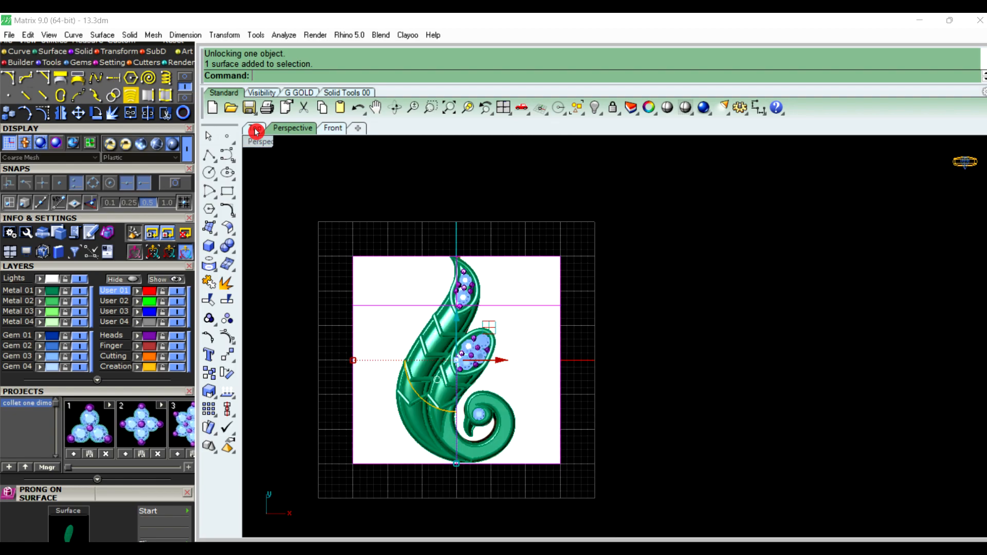
left_click(503, 356)
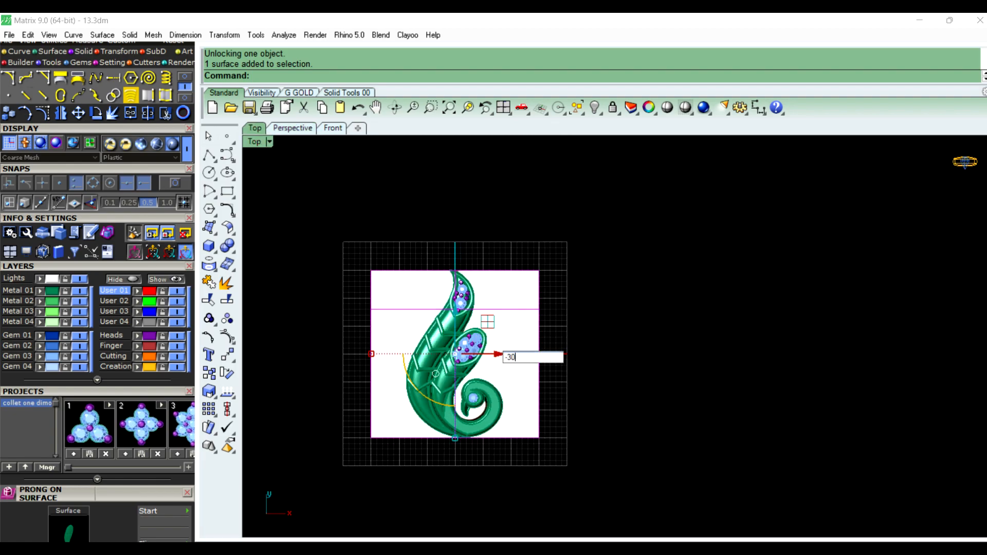
key("Return")
left_click(576, 346)
Compare the finished model with the reference picture side by side in the Top view
scroll(502, 359, "up", 4)
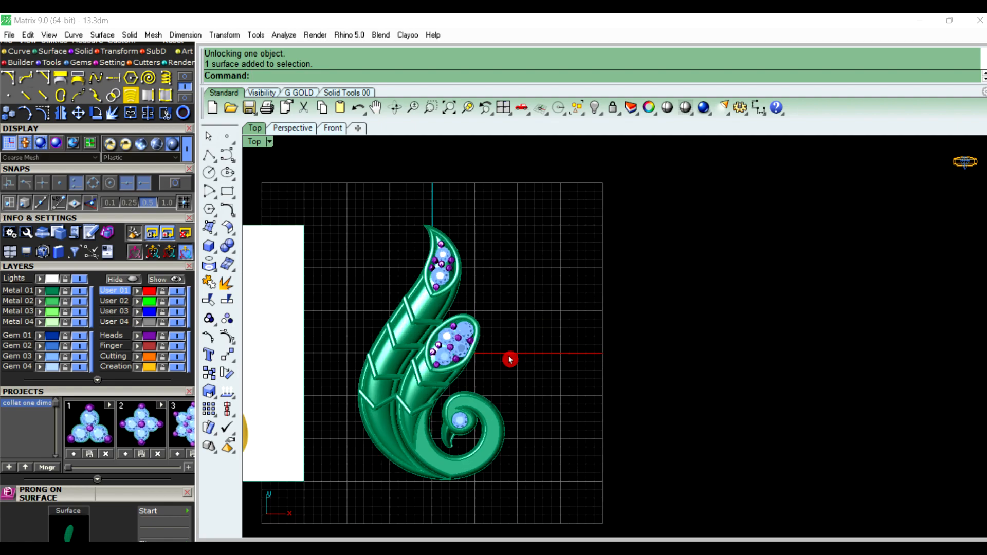
scroll(628, 332, "down", 6)
right_click_drag(632, 344, 676, 346)
scroll(632, 344, "up", 8)
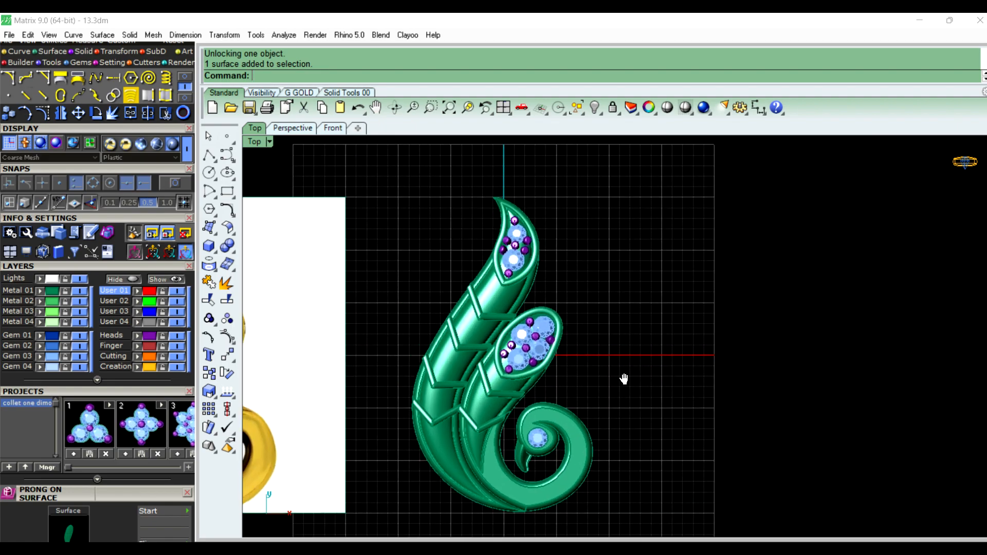
scroll(544, 330, "down", 5)
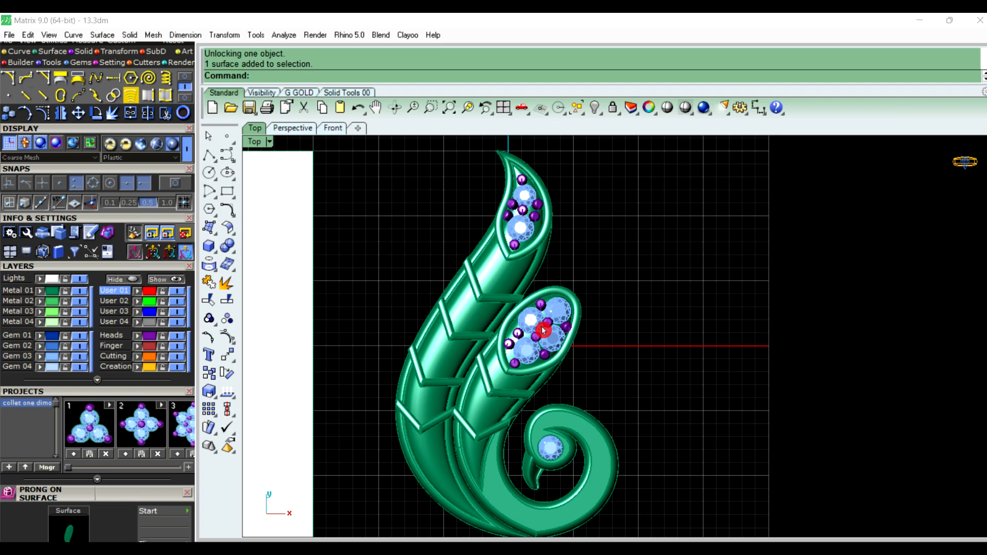
scroll(598, 346, "up", 2)
scroll(653, 319, "down", 2)
scroll(653, 319, "down", 2)
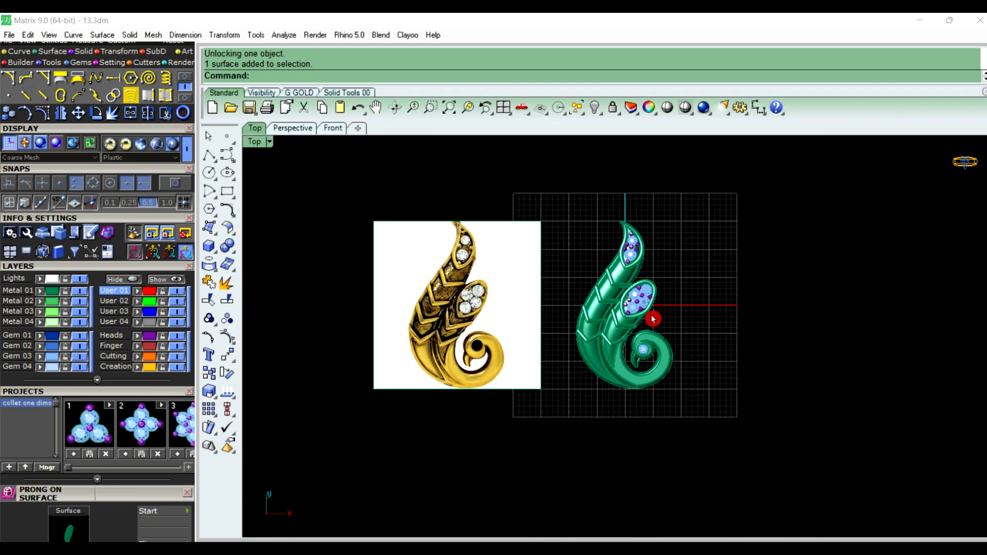
scroll(530, 349, "up", 2)
scroll(588, 366, "up", 2)
right_click_drag(589, 366, 556, 384)
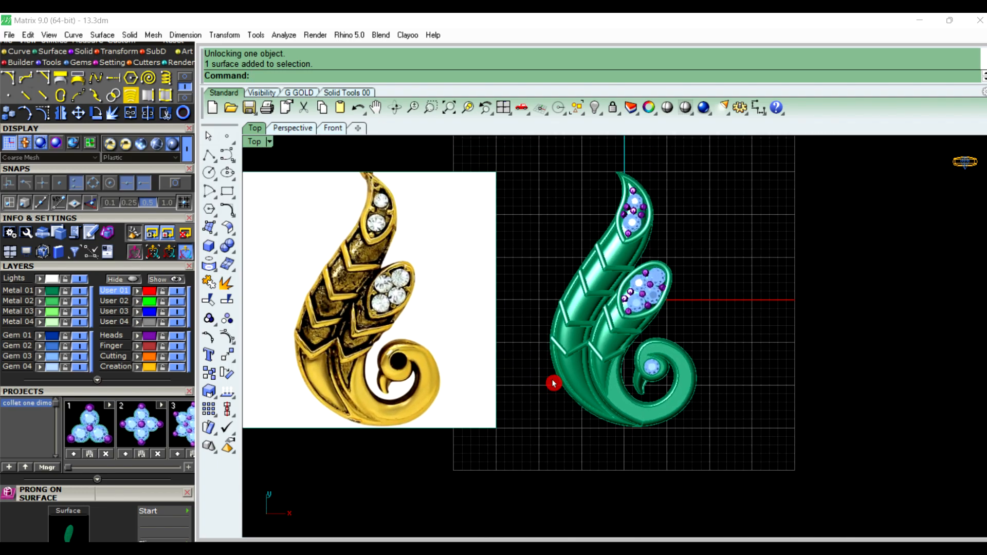
Examine the body, gems and prongs from several angles in the Perspective view
scroll(499, 329, "down", 2)
left_click(298, 130)
right_click_drag(514, 309, 709, 353)
scroll(668, 324, "up", 8)
right_click_drag(561, 384, 646, 371)
scroll(502, 380, "down", 3)
right_click_drag(505, 403, 501, 474)
scroll(501, 474, "down", 2)
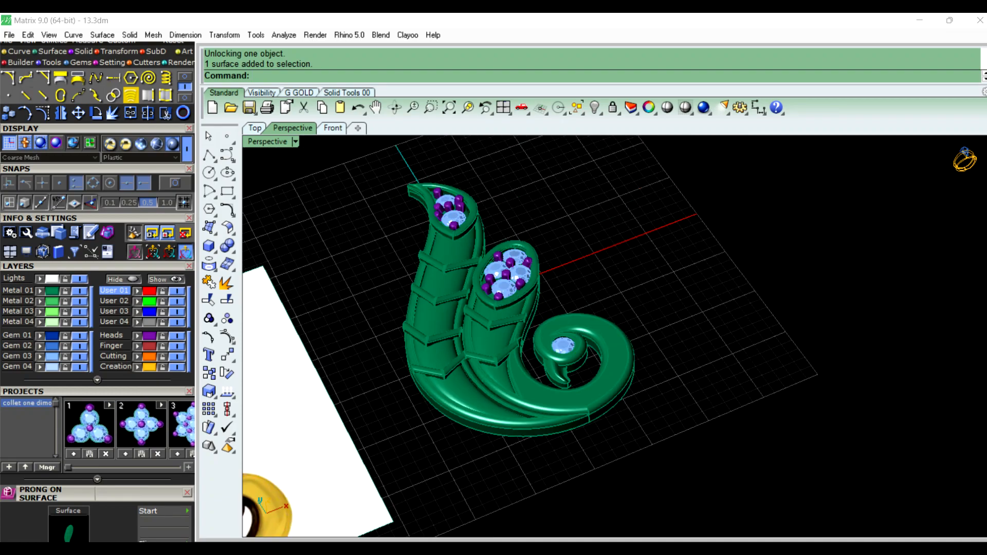